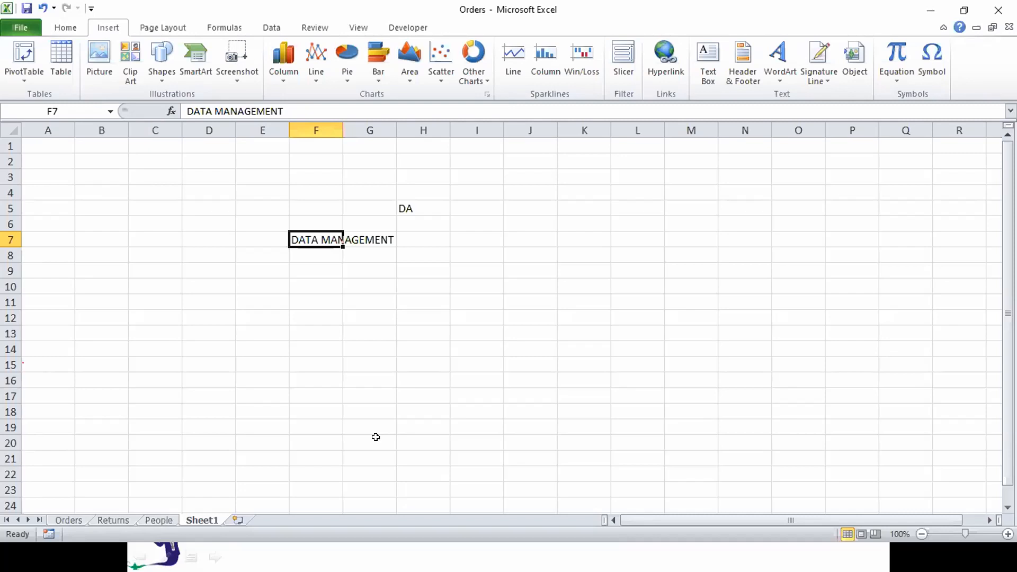
Enter RDBMS in cell H7 and auto-fit column F to the DATA MANAGEMENT text
{"action": "key", "text": "Right"}
{"action": "key", "text": "Right"}
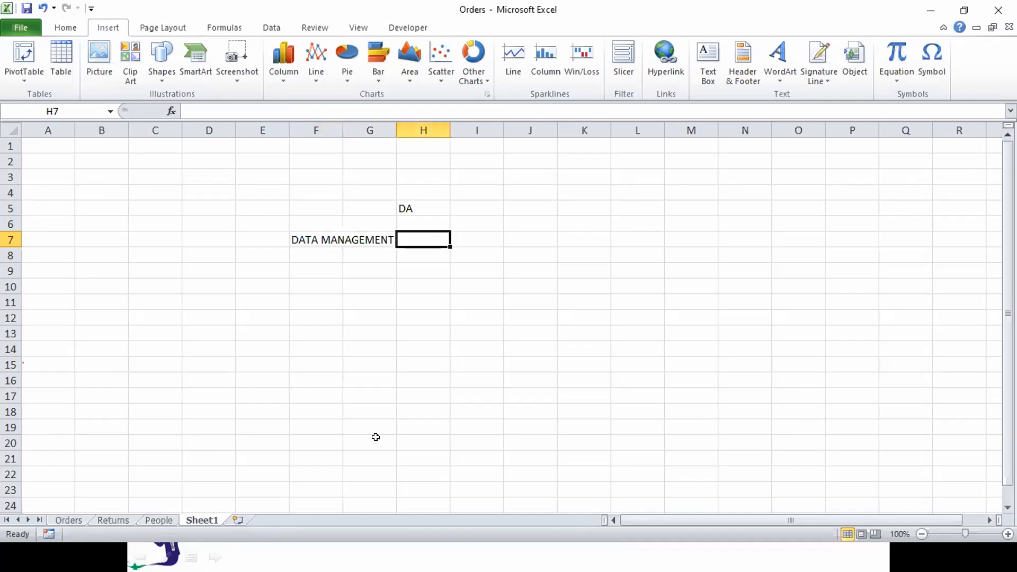
{"action": "double_click", "coordinate": [343, 130]}
{"action": "type", "text": "RDBMS"}
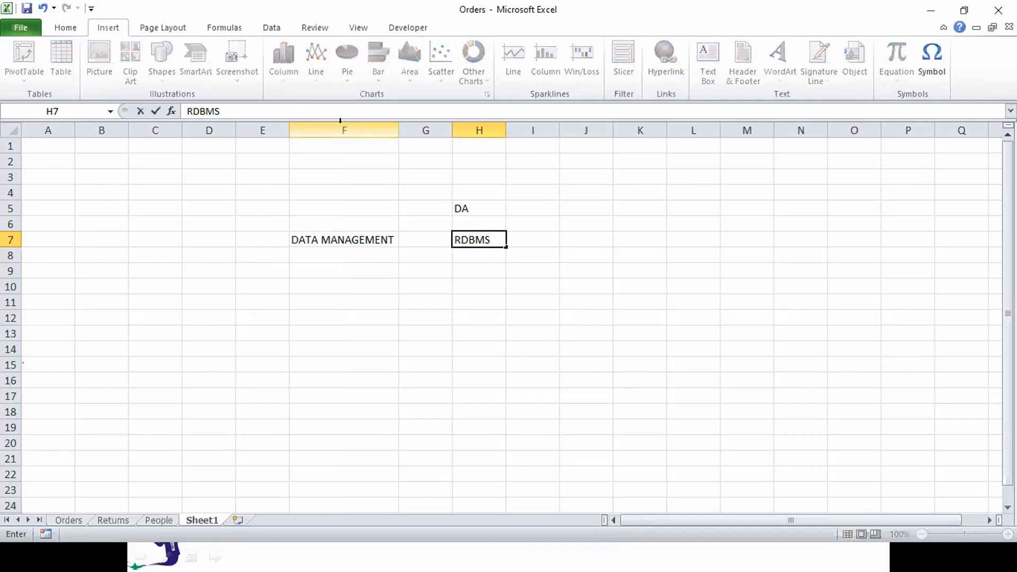
{"action": "key", "text": "Return"}
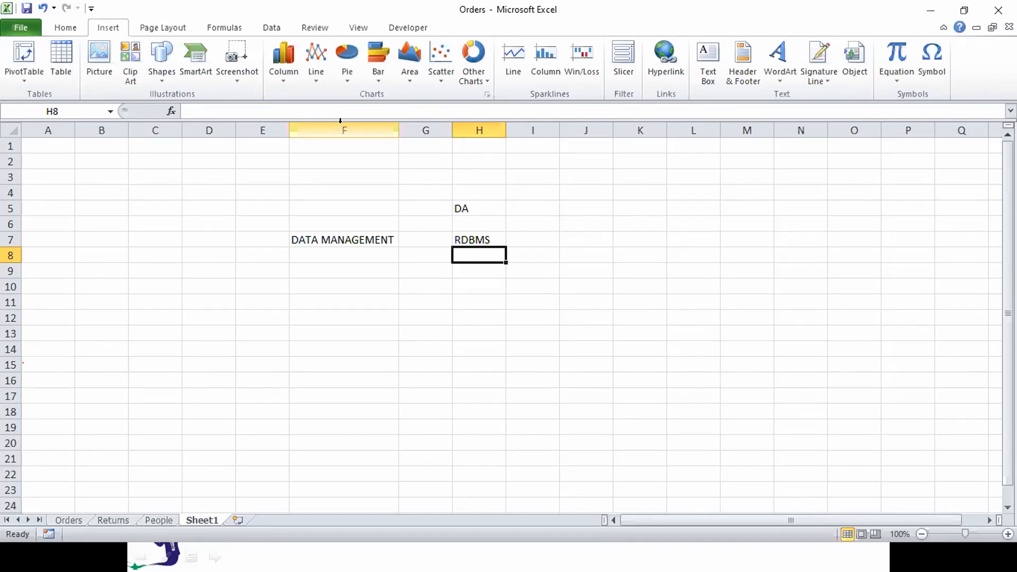
Move the RDBMS entry from H7 into G7, beside DATA MANAGEMENT
{"action": "key", "text": "Up"}
{"action": "key", "text": "Left"}
{"action": "key", "text": "Down"}
{"action": "key", "text": "Left"}
{"action": "key", "text": "Up"}
{"action": "key", "text": "Right"}
{"action": "key", "text": "Right"}
{"action": "key", "text": "ctrl+c"}
{"action": "key", "text": "Left"}
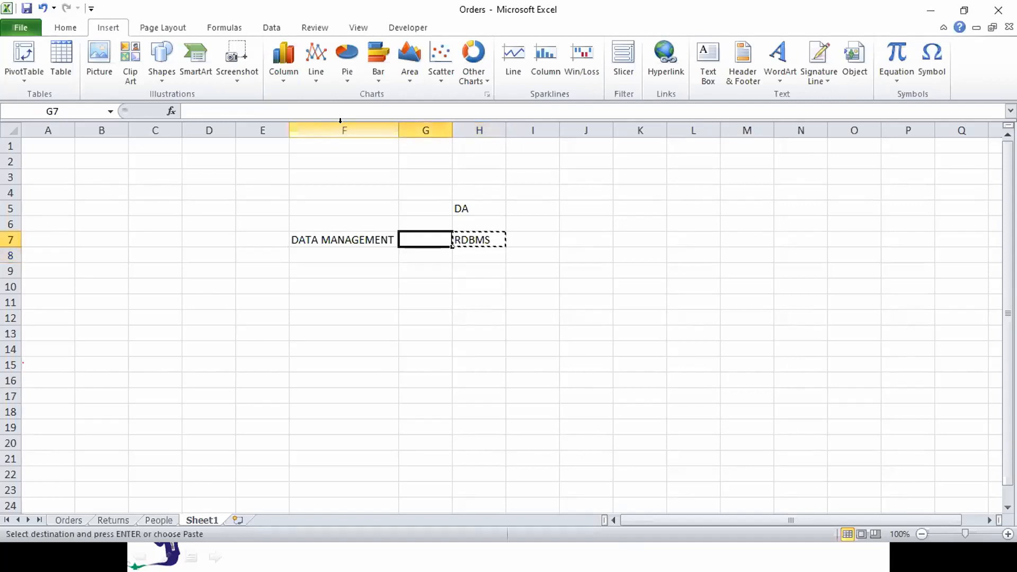
{"action": "key", "text": "Return"}
Enter SQL in capital letters in cell F8, below DATA MANAGEMENT
{"action": "key", "text": "Left"}
{"action": "type", "text": "sql"}
{"action": "key", "text": "Return"}
{"action": "key", "text": "Up"}
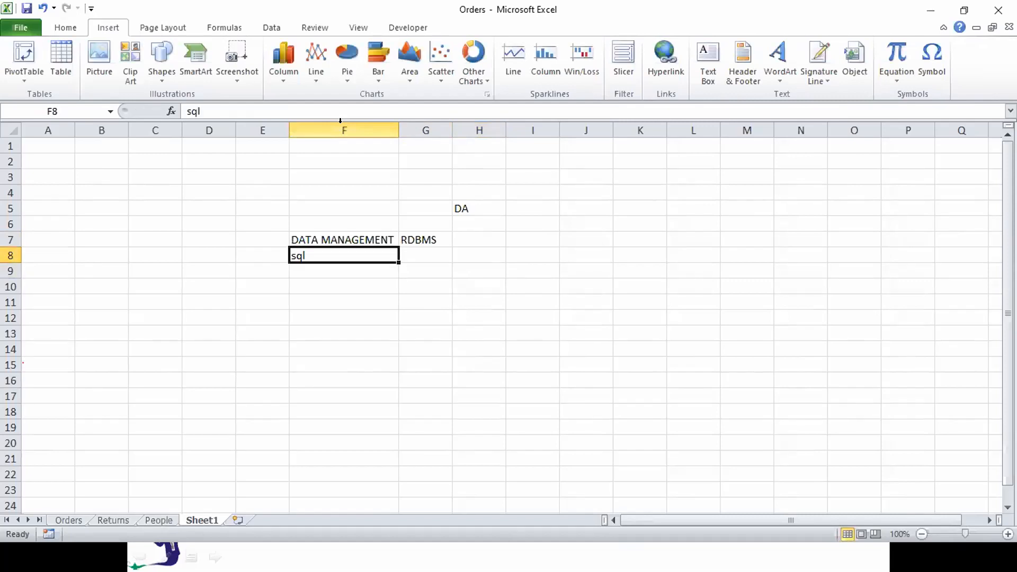
{"action": "type", "text": "SQL"}
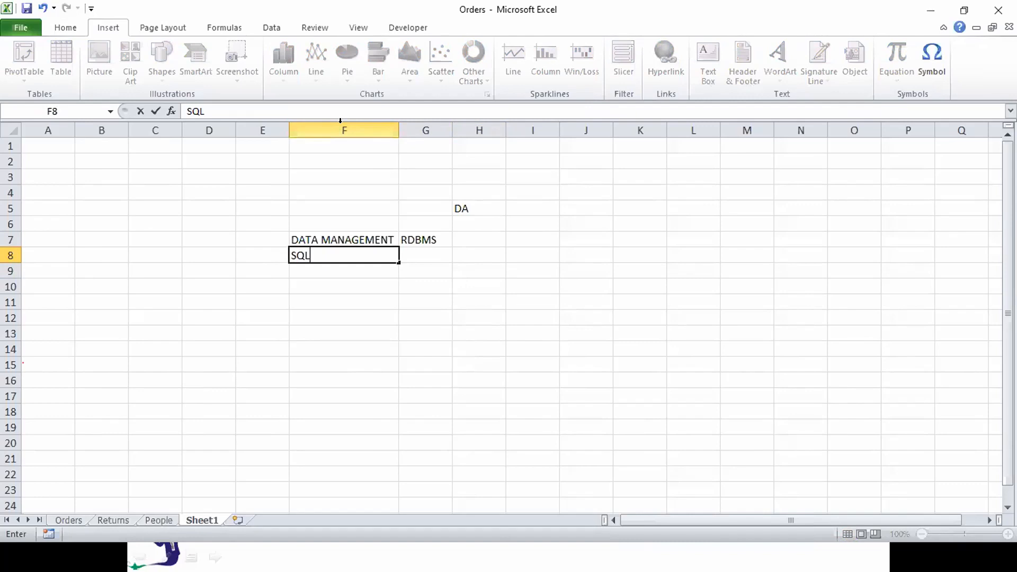
{"action": "key", "text": "Return"}
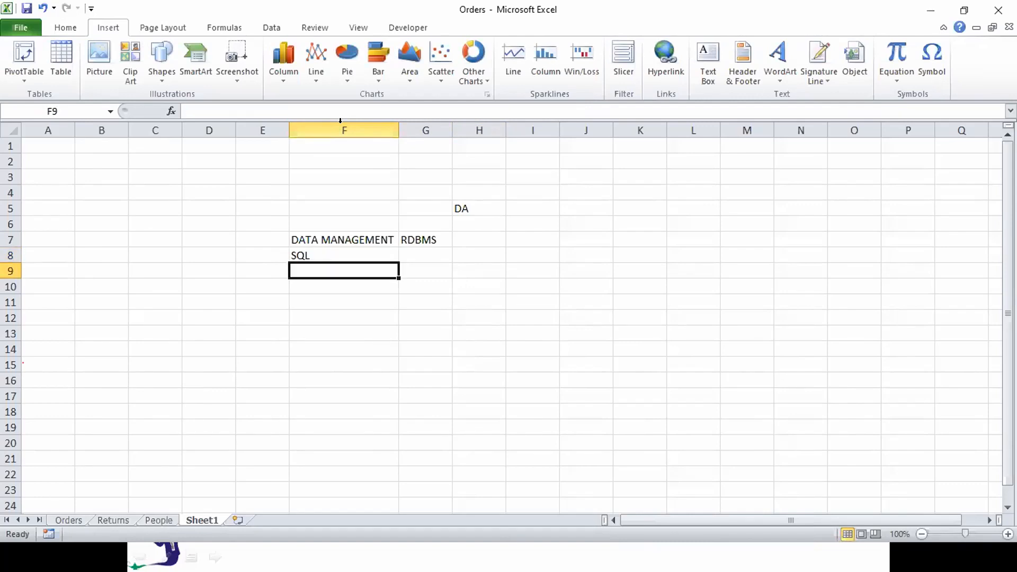
Fill the block E6:G12 around the DATA MANAGEMENT entries with yellow
{"action": "left_click_drag", "start_coordinate": [267, 223], "coordinate": [444, 314]}
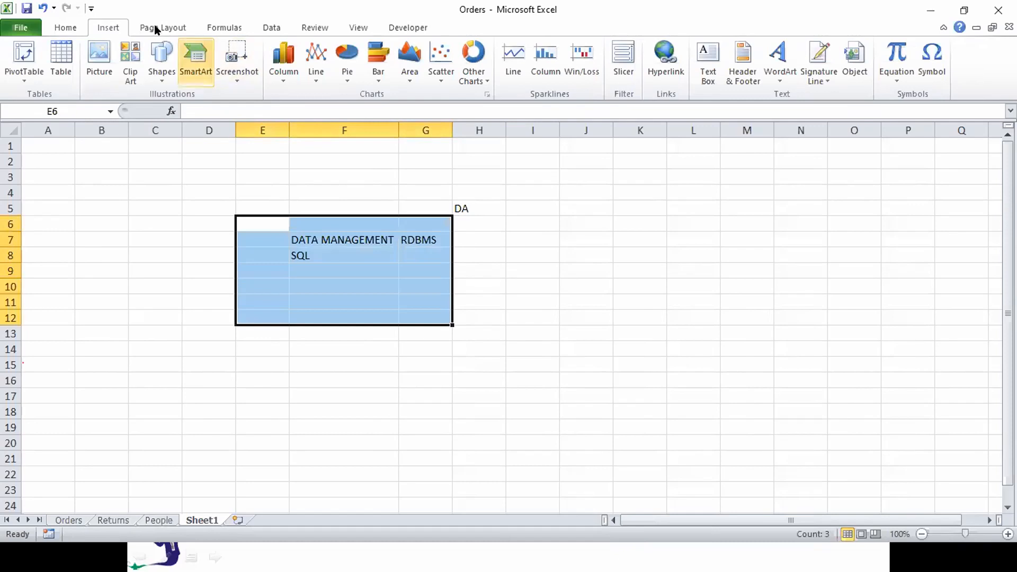
{"action": "left_click", "coordinate": [66, 27]}
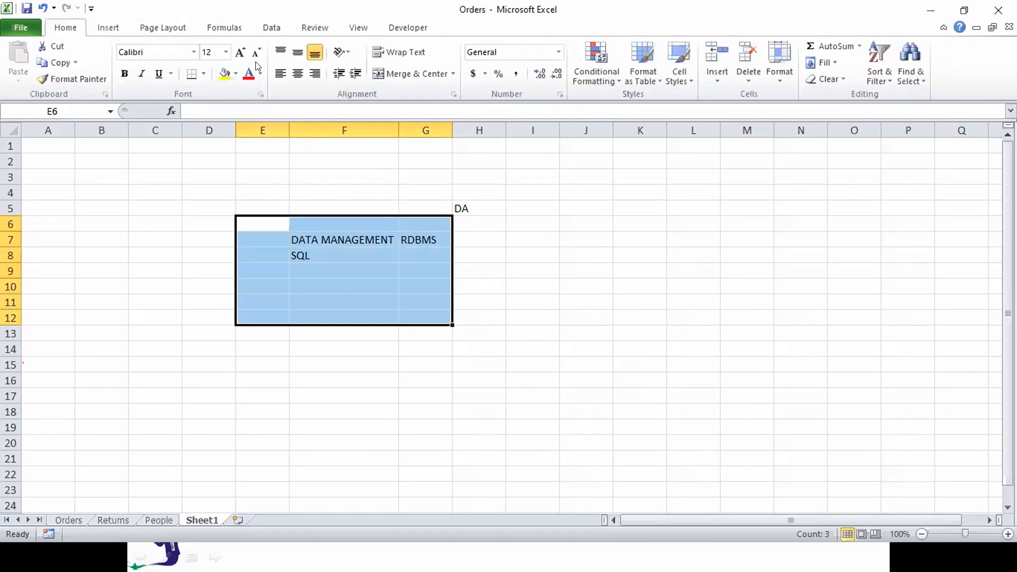
{"action": "left_click", "coordinate": [224, 74]}
{"action": "left_click", "coordinate": [538, 225]}
Move the DA heading from H5 to I3 and enter DATA ANALYSIS in cell I6
{"action": "left_click", "coordinate": [459, 208]}
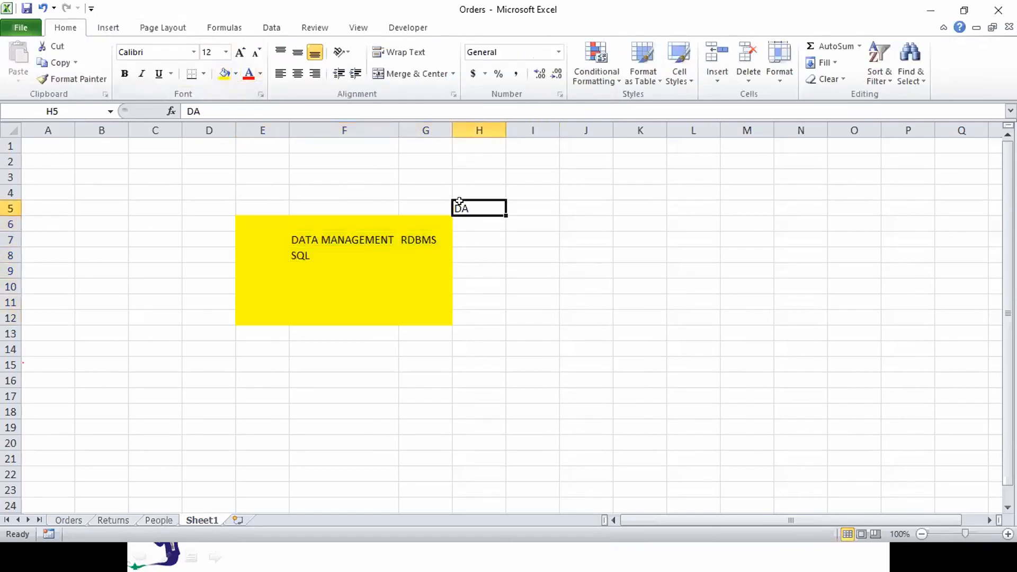
{"action": "mouse_move", "coordinate": [526, 175]}
{"action": "left_mouse_down"}
{"action": "mouse_move", "coordinate": [529, 166]}
{"action": "mouse_move", "coordinate": [532, 176]}
{"action": "left_mouse_up"}
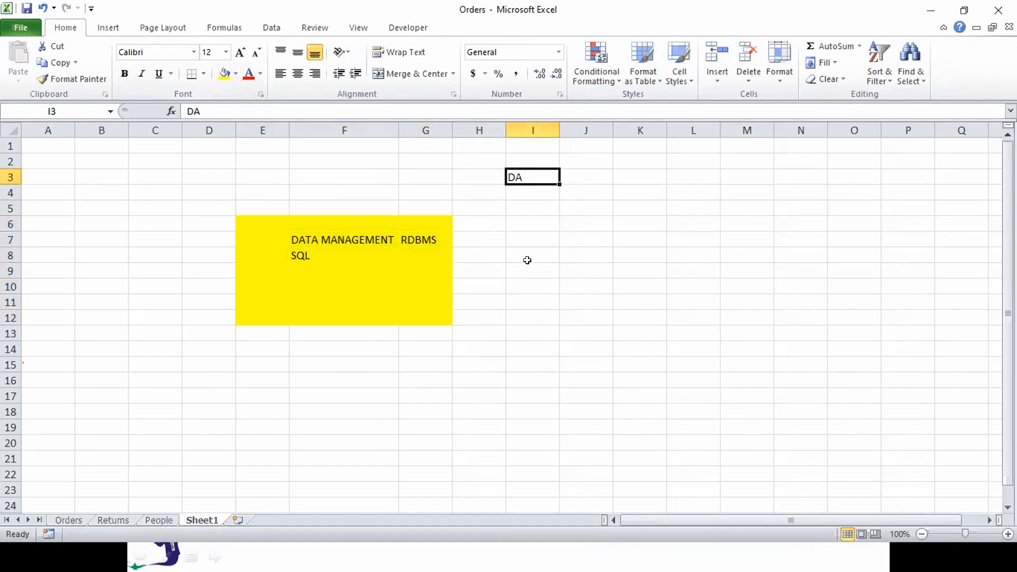
{"action": "left_click", "coordinate": [530, 222]}
{"action": "type", "text": "DATA ANALYSIS"}
{"action": "key", "text": "Return"}
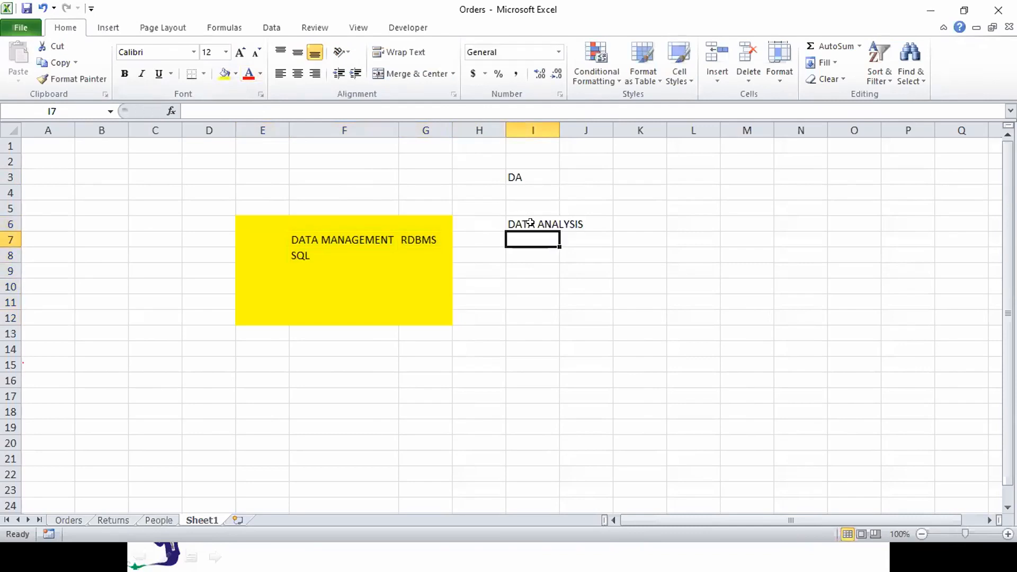
Fill the block I6:K12 around DATA ANALYSIS with yellow
{"action": "left_click_drag", "start_coordinate": [512, 222], "coordinate": [652, 321]}
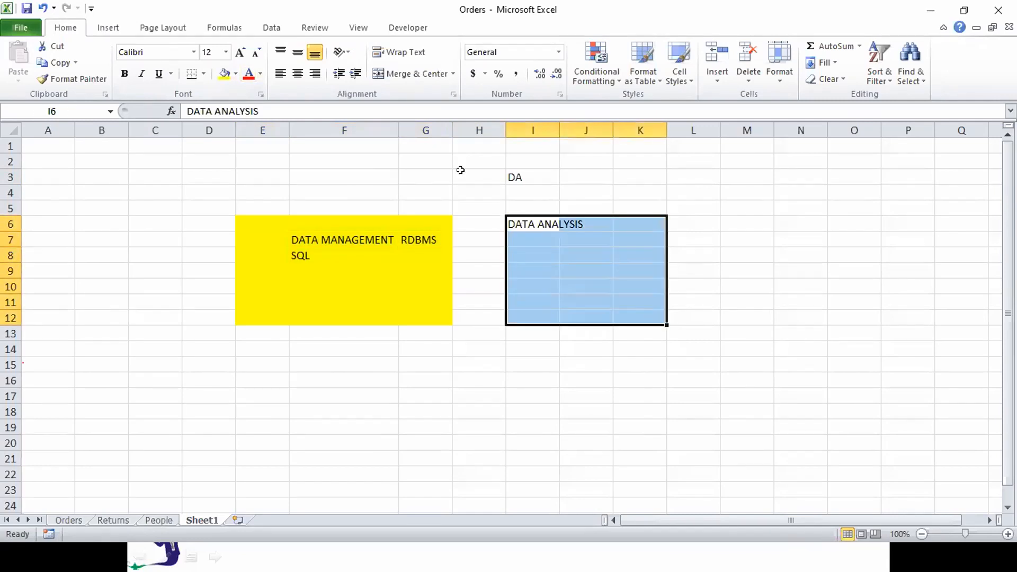
{"action": "left_click", "coordinate": [227, 77]}
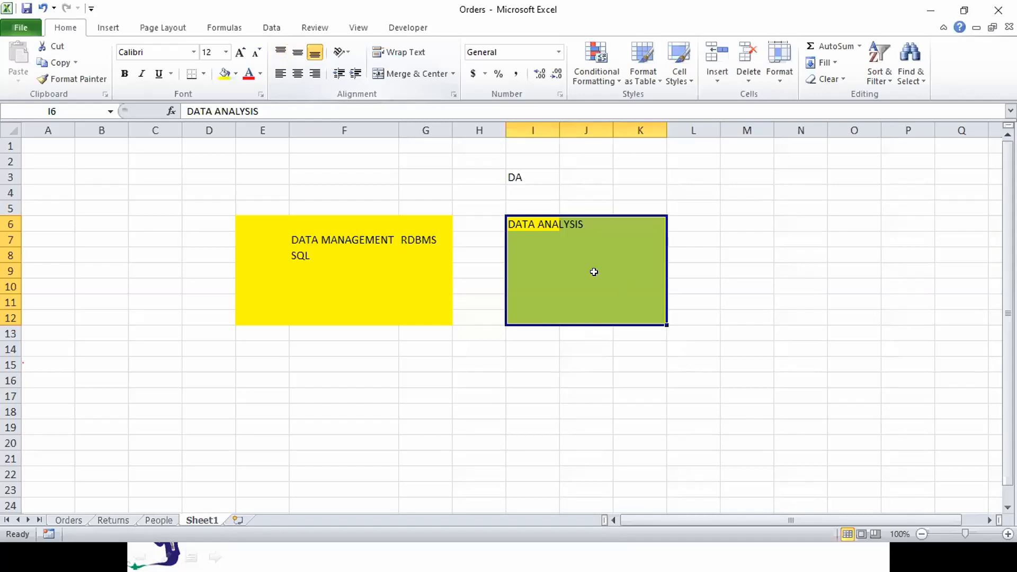
{"action": "left_click_drag", "start_coordinate": [592, 287], "coordinate": [594, 272]}
{"action": "mouse_move", "coordinate": [516, 224]}
{"action": "left_mouse_down"}
{"action": "mouse_move", "coordinate": [624, 342]}
{"action": "mouse_move", "coordinate": [627, 314]}
{"action": "left_mouse_up"}
Enter DATA VISUALIZATION in cell M6 as the third block's heading
{"action": "left_click", "coordinate": [758, 217]}
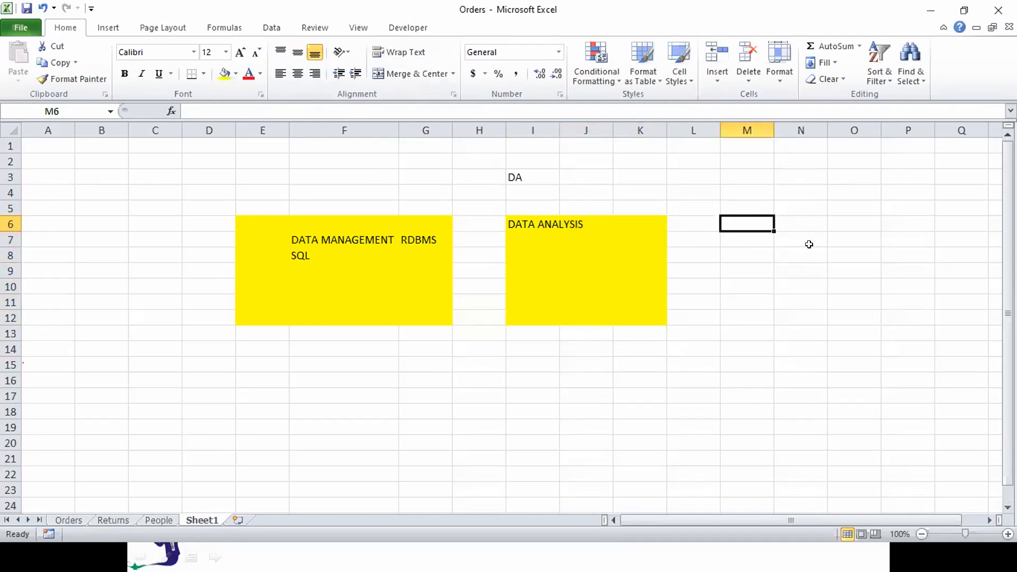
{"action": "type", "text": "DATA"}
{"action": "type", "text": " VID"}
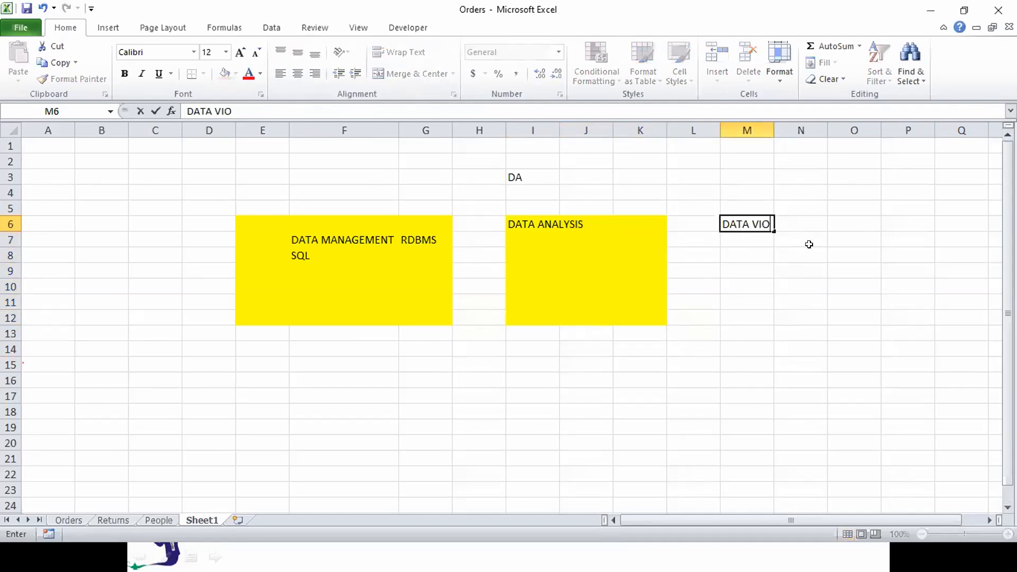
{"action": "key", "text": "BackSpace"}
{"action": "type", "text": "SUALIZATION"}
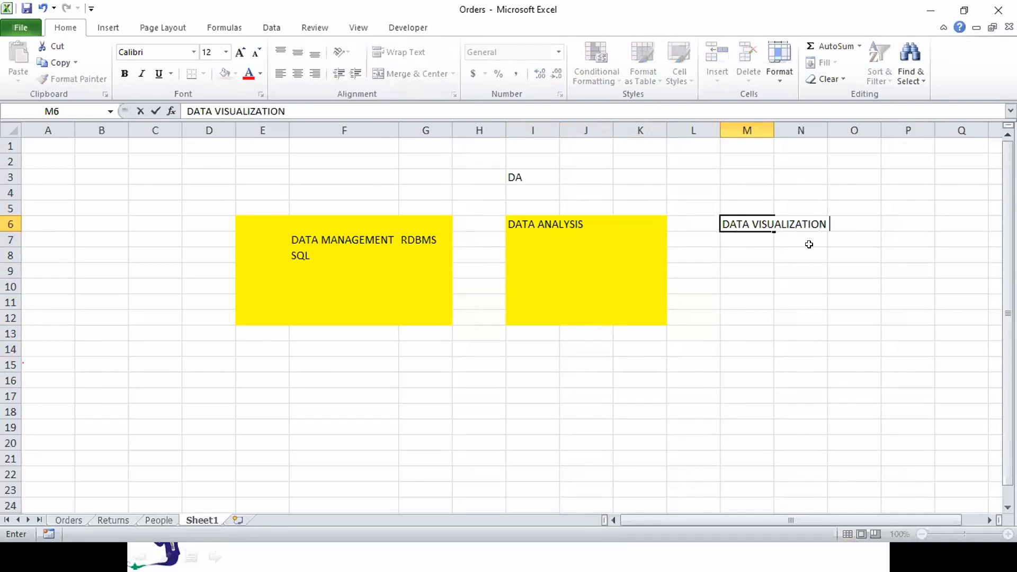
{"action": "key", "text": "Return"}
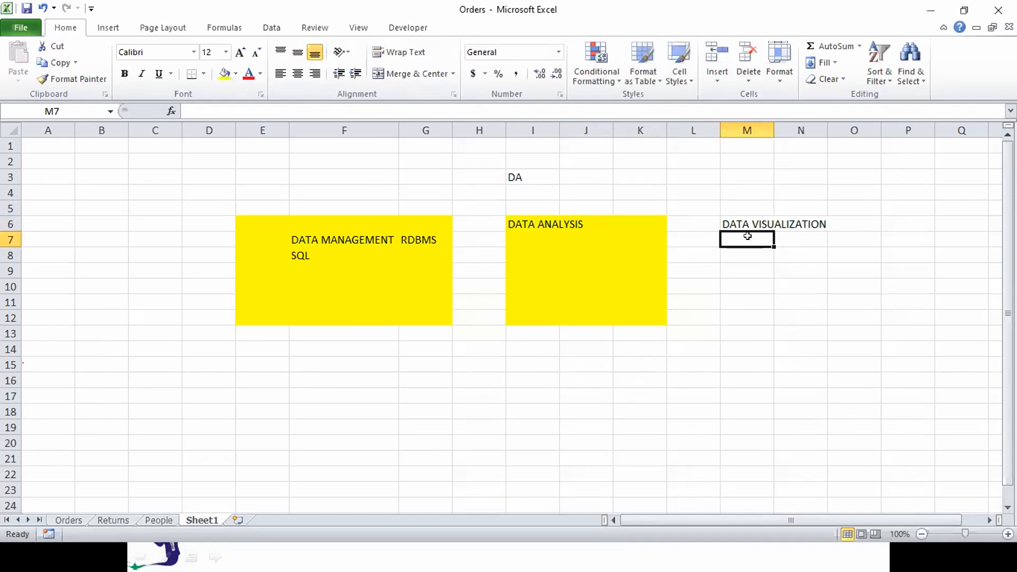
Fill the block M6:P12 around DATA VISUALIZATION with yellow
{"action": "left_click_drag", "start_coordinate": [726, 218], "coordinate": [912, 318]}
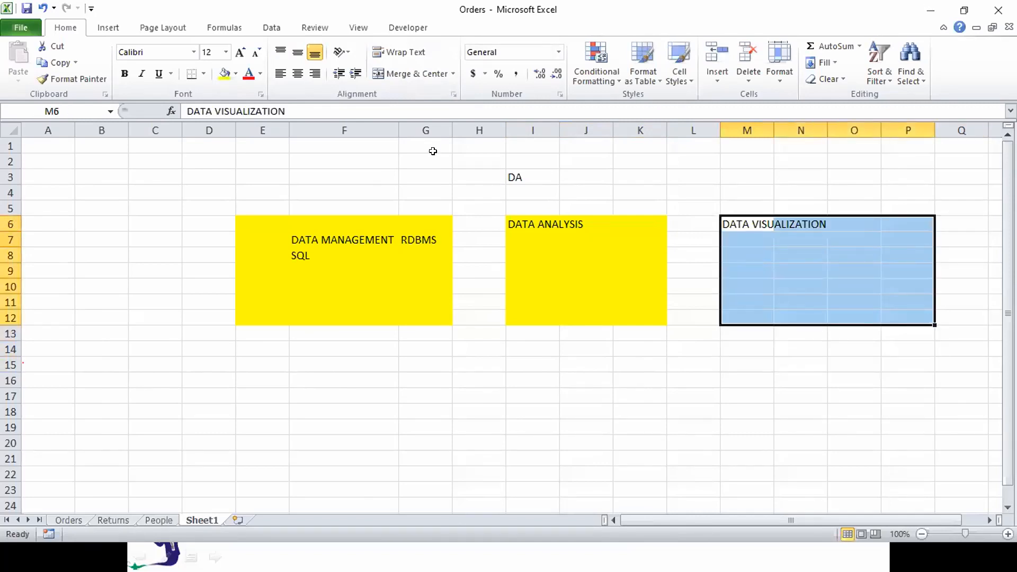
{"action": "left_click", "coordinate": [221, 73]}
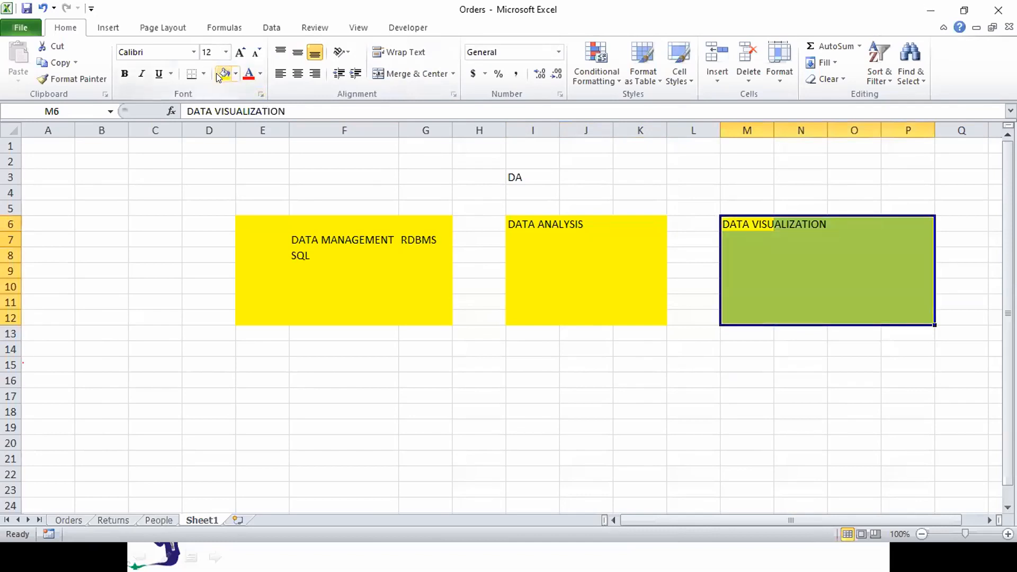
{"action": "left_click", "coordinate": [755, 248]}
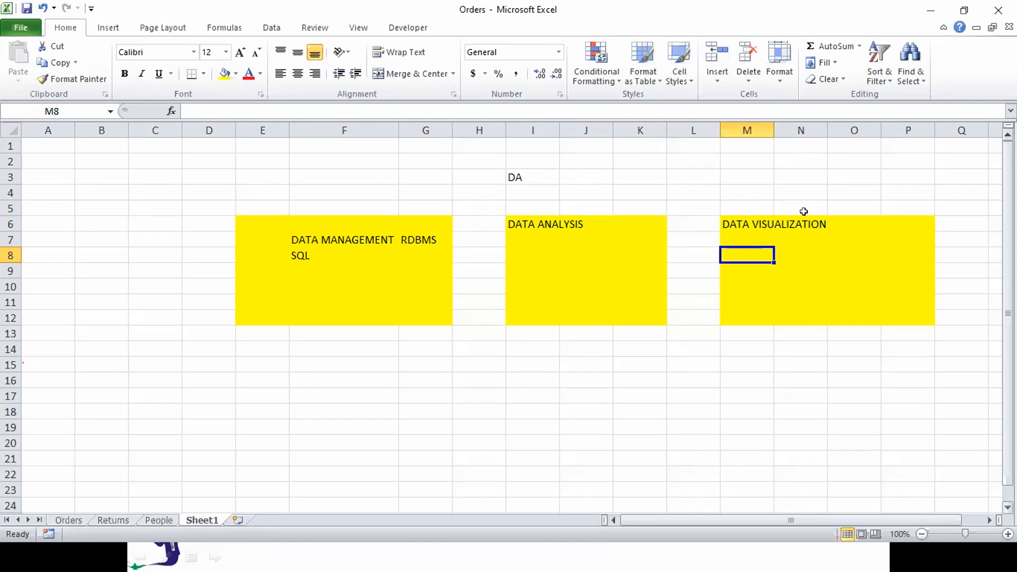
Fill the DA heading row across E3:P3 with yellow, spanning all three blocks
{"action": "left_click_drag", "start_coordinate": [300, 172], "coordinate": [897, 171]}
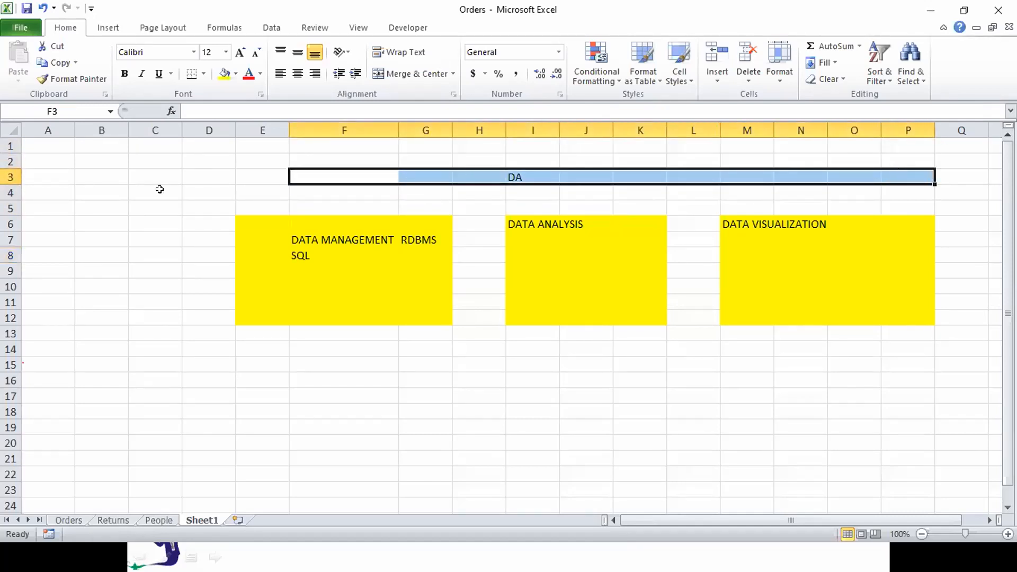
{"action": "left_click_drag", "start_coordinate": [261, 176], "coordinate": [913, 174]}
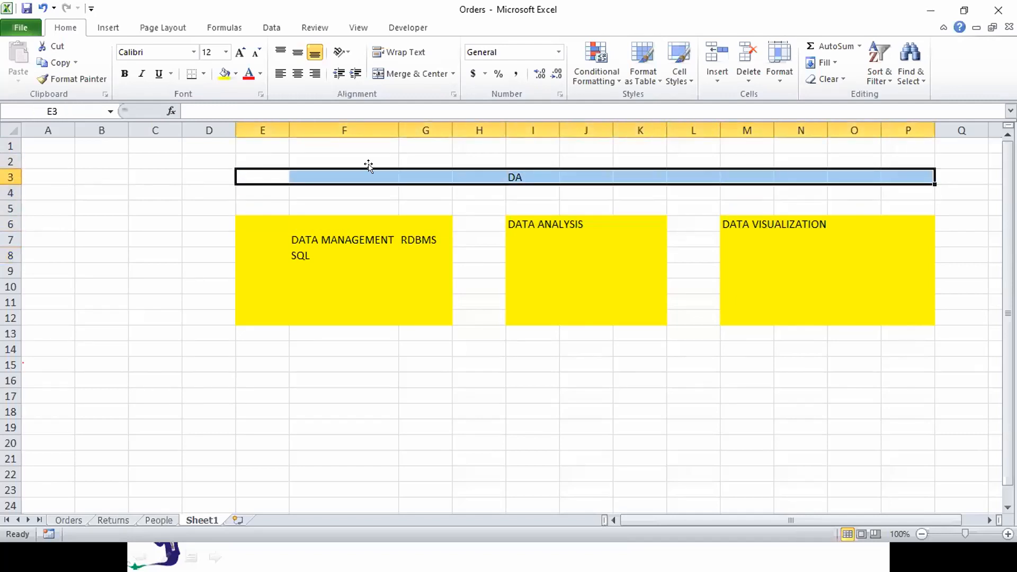
{"action": "left_click", "coordinate": [224, 73]}
{"action": "left_click_drag", "start_coordinate": [349, 333], "coordinate": [362, 317]}
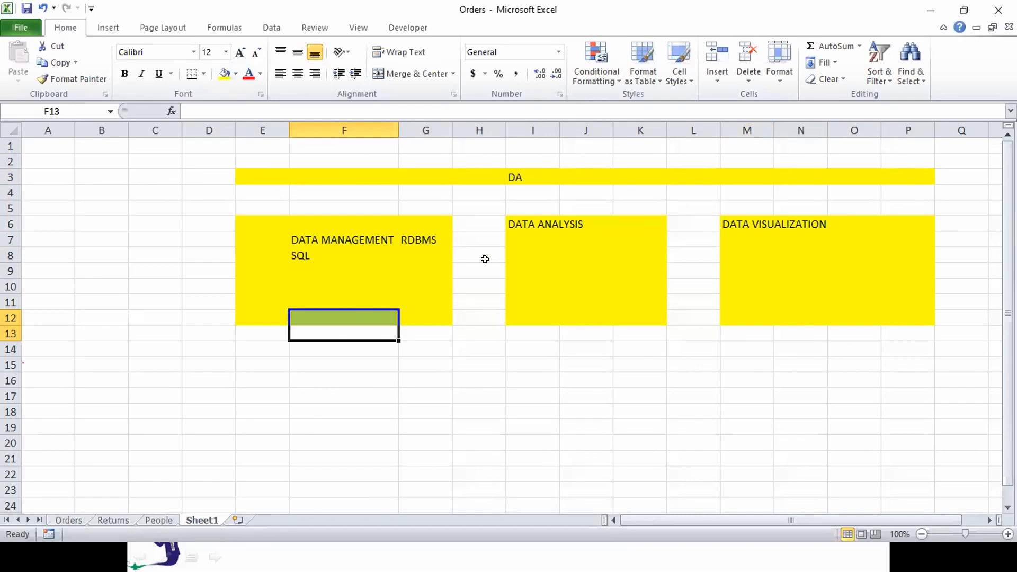
View the Tableau title slide in the PowerPoint slide show and return to the Orders workbook in Excel
{"action": "key", "text": "alt+Tab"}
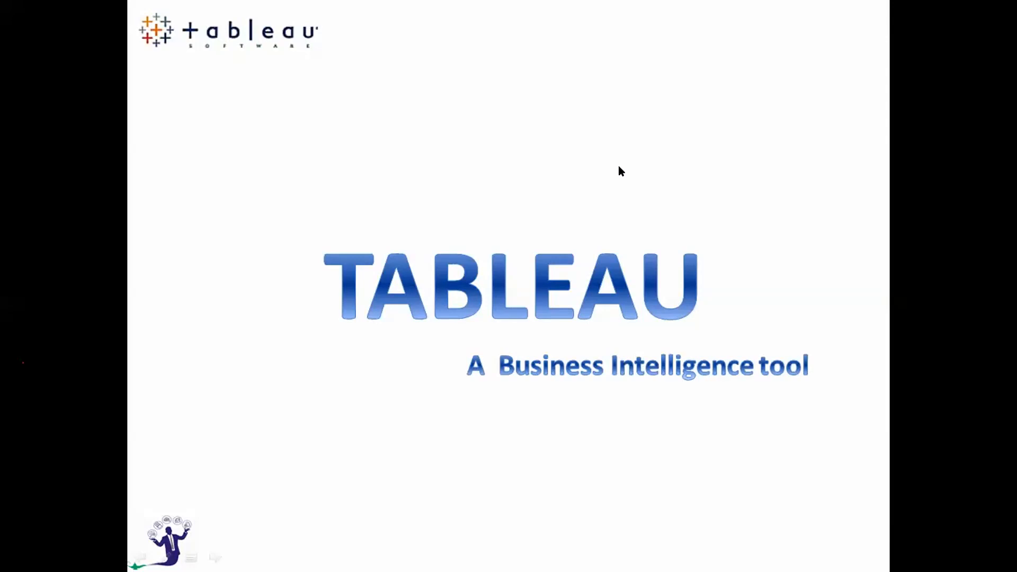
{"action": "key", "text": "alt+Tab"}
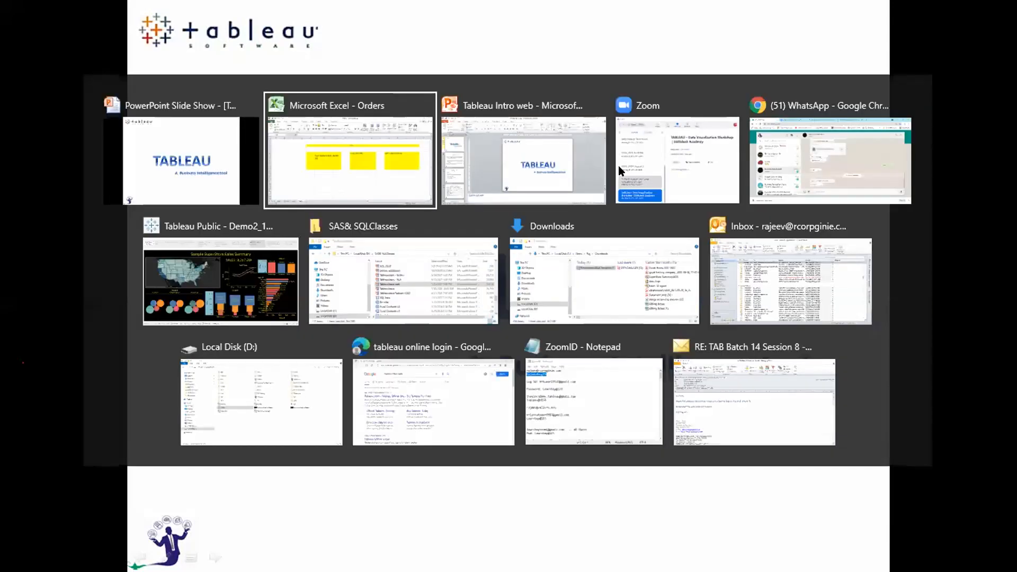
{"action": "key", "text": "Tab"}
{"action": "key", "text": "Tab"}
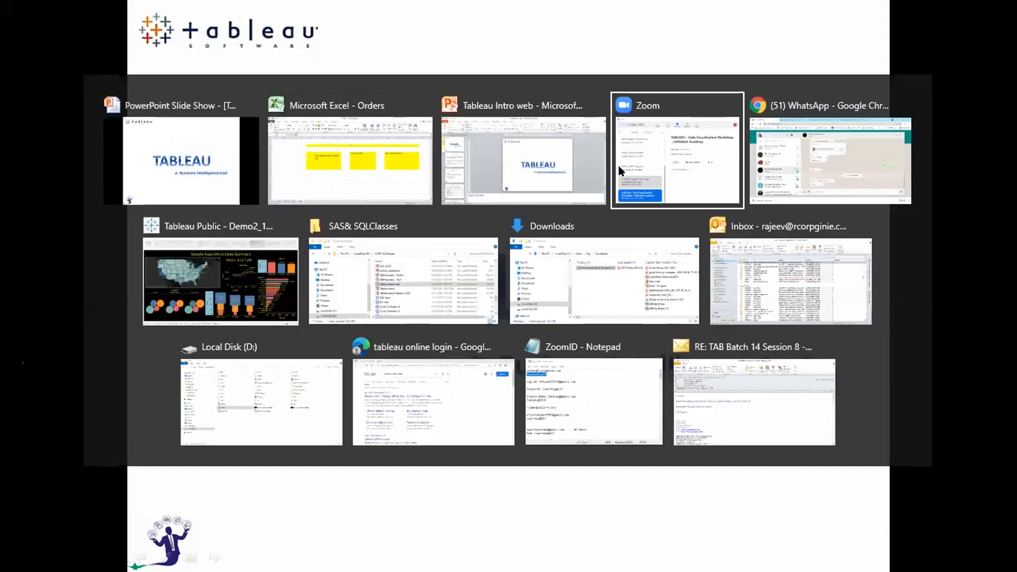
{"action": "key", "text": "shift+Tab"}
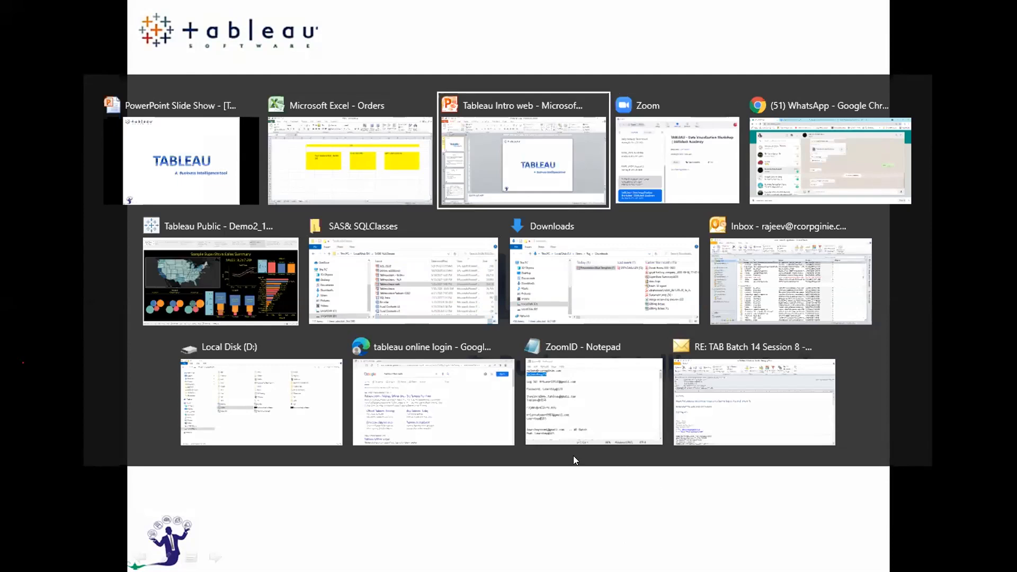
{"action": "key", "text": "Escape"}
{"action": "key", "text": "alt+Tab"}
{"action": "key", "text": "Tab"}
{"action": "key", "text": "shift+Tab"}
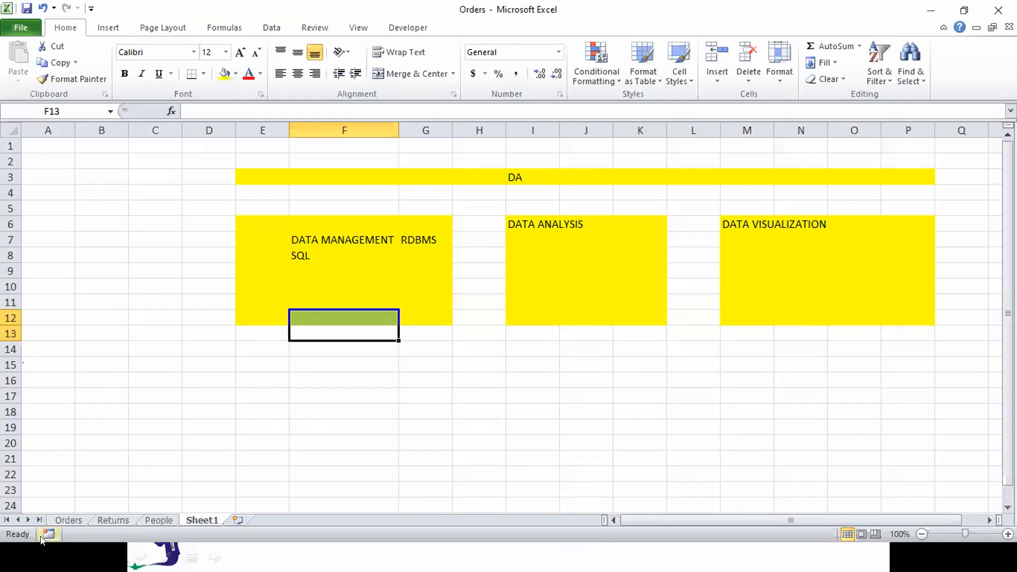
Open the Orders sheet and review its header row from Row ID to Order Date
{"action": "left_click", "coordinate": [57, 505]}
{"action": "left_click", "coordinate": [69, 520]}
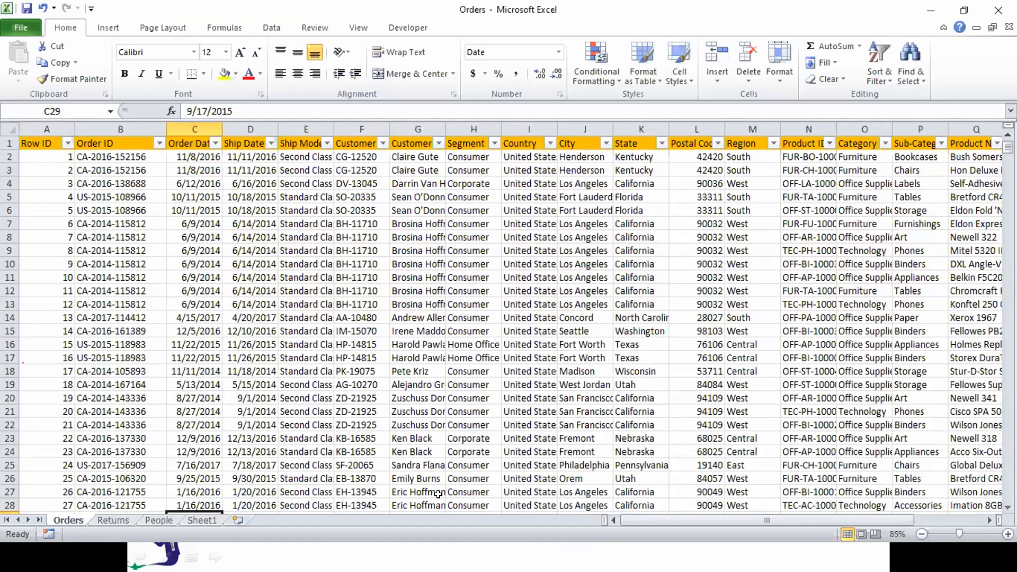
{"action": "key", "text": "ctrl+Home"}
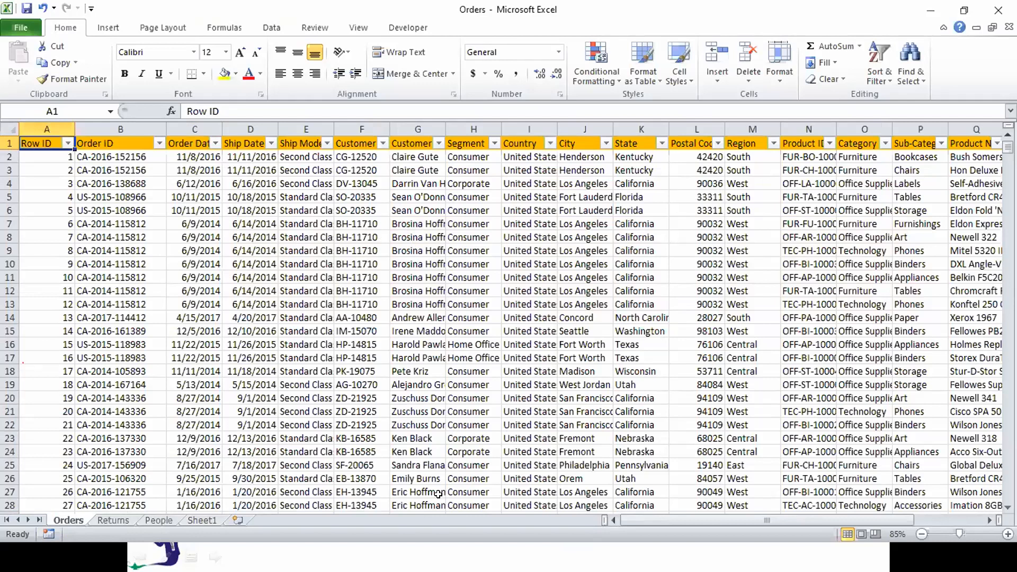
{"action": "key", "text": "Right"}
{"action": "key", "text": "Right"}
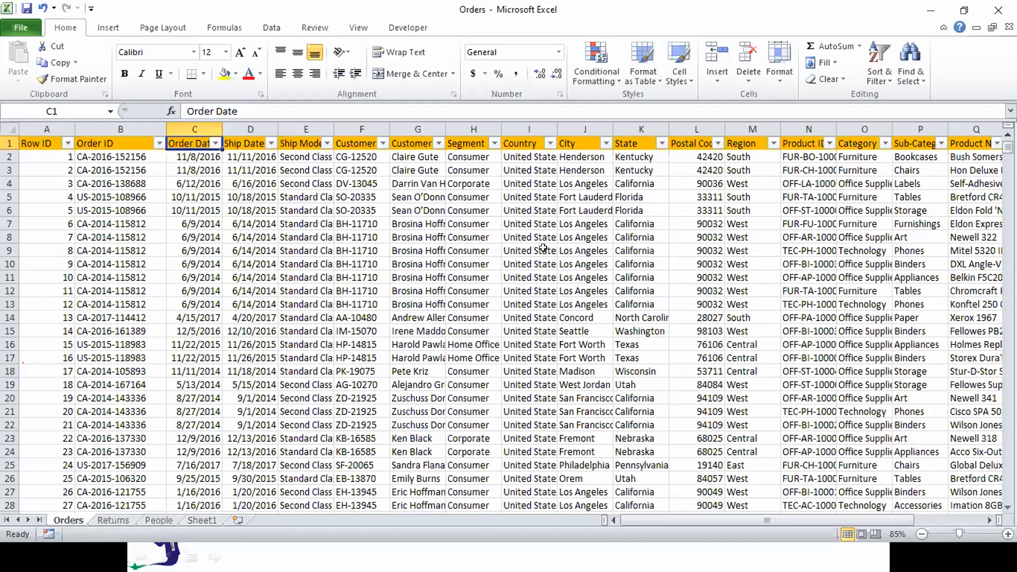
Check the filter values available in the Segment and Category columns without applying any filter
{"action": "left_click", "coordinate": [493, 142]}
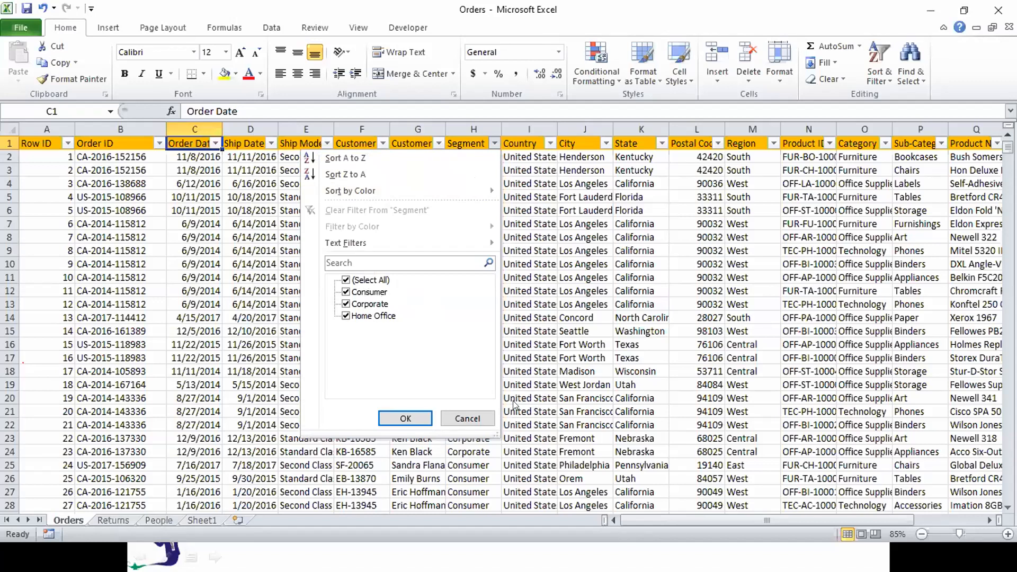
{"action": "left_click", "coordinate": [482, 419]}
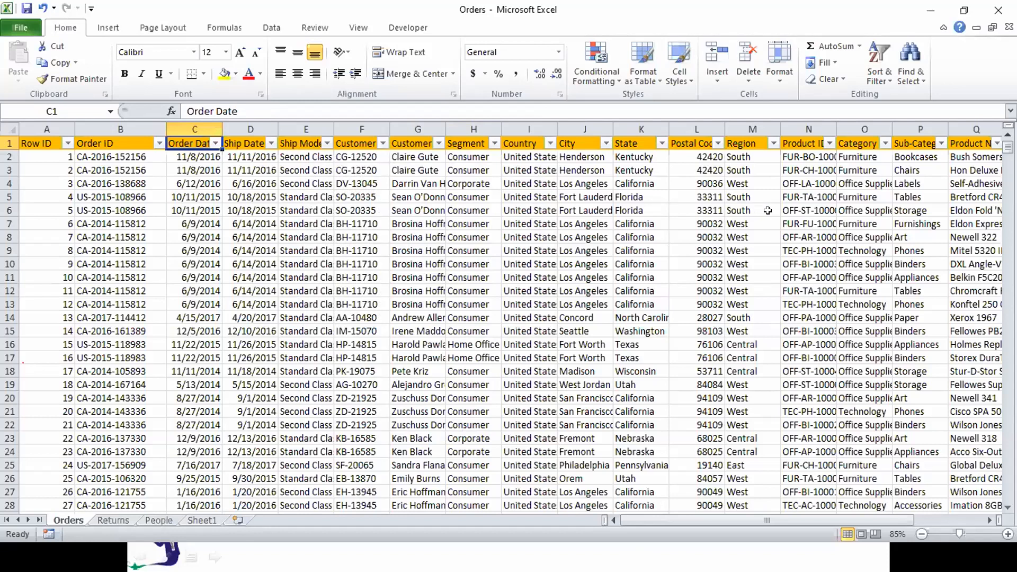
{"action": "left_click", "coordinate": [881, 146]}
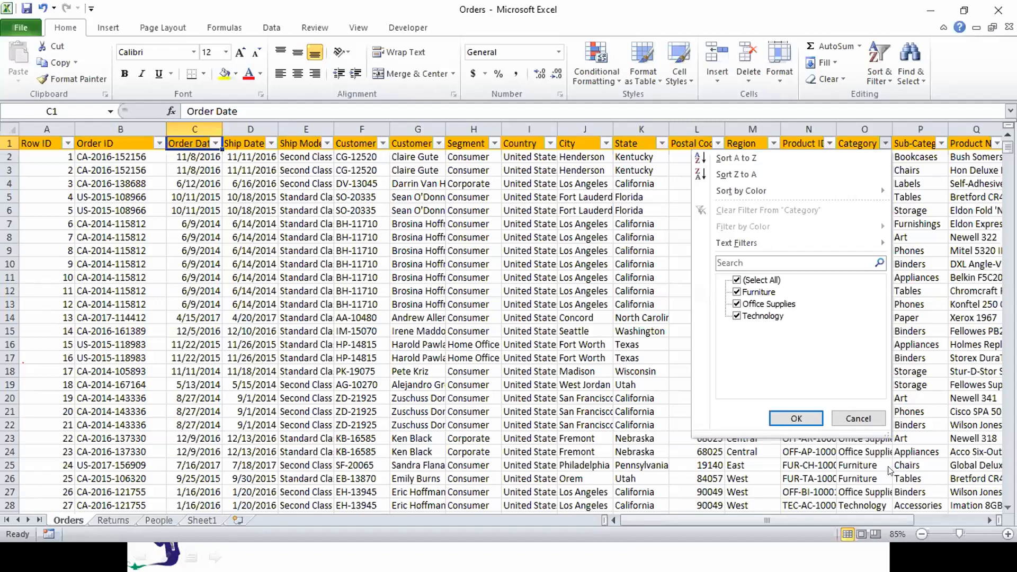
{"action": "left_click", "coordinate": [850, 418]}
Review the remaining columns through Profit, select the entire header row and return to cell A1
{"action": "left_click_drag", "start_coordinate": [824, 518], "coordinate": [901, 514]}
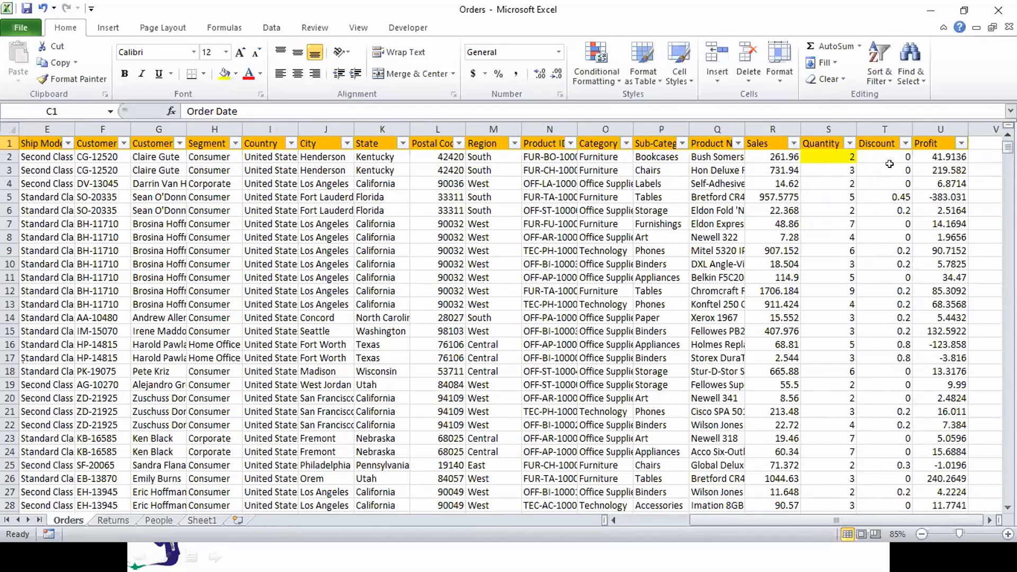
{"action": "left_click", "coordinate": [946, 139]}
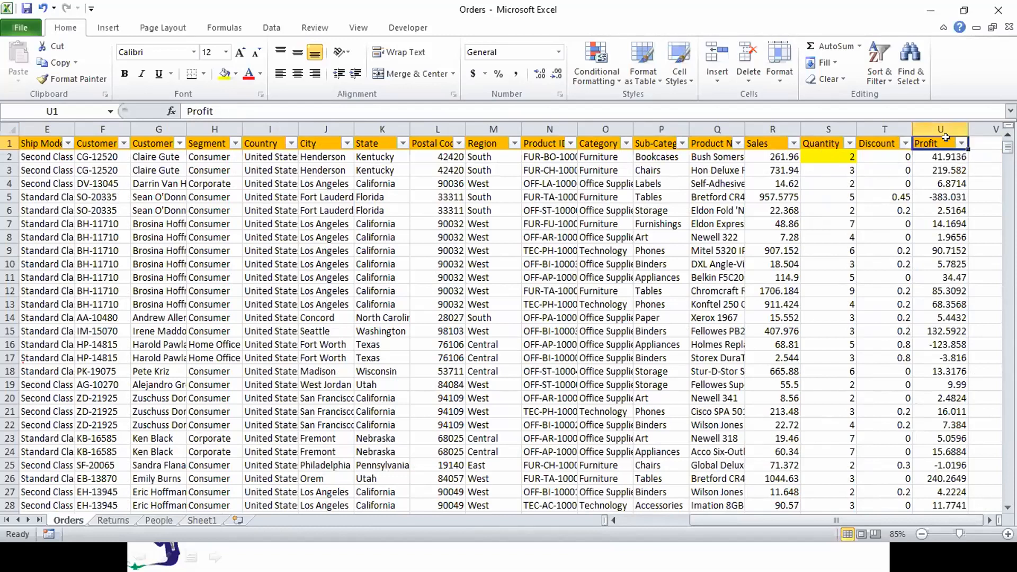
{"action": "key", "text": "ctrl+shift+Left"}
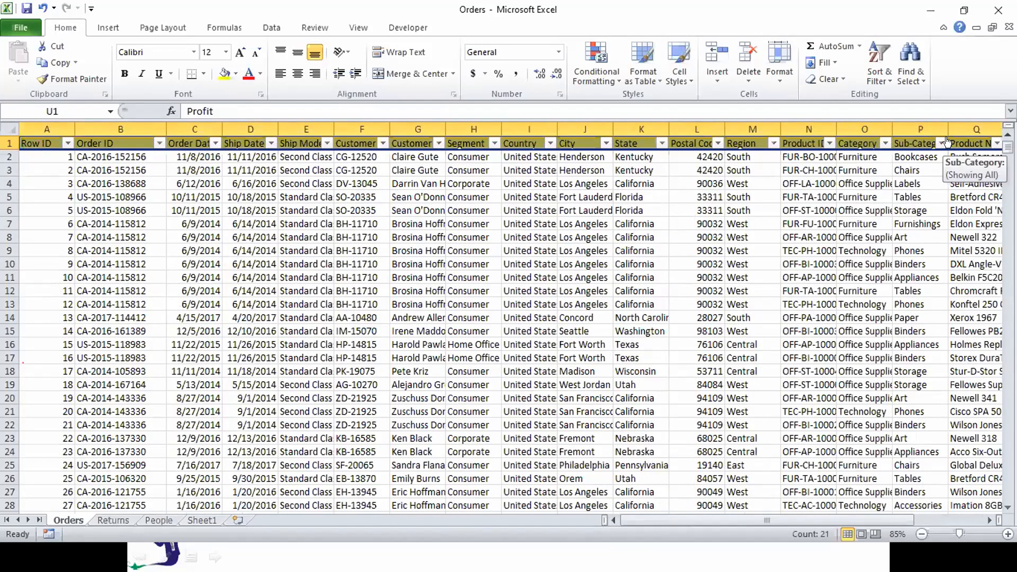
{"action": "key", "text": "ctrl+Home"}
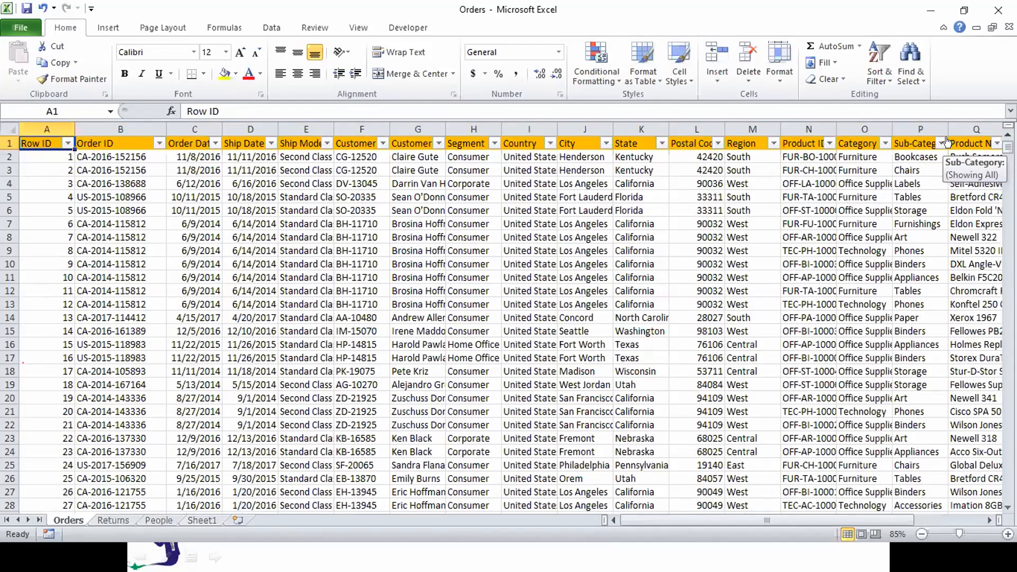
Go to the last Orders record, select the whole data range up through the Profit column, and return to cell A1
{"action": "key", "text": "Down"}
{"action": "key", "text": "Down"}
{"action": "key", "text": "ctrl+Down"}
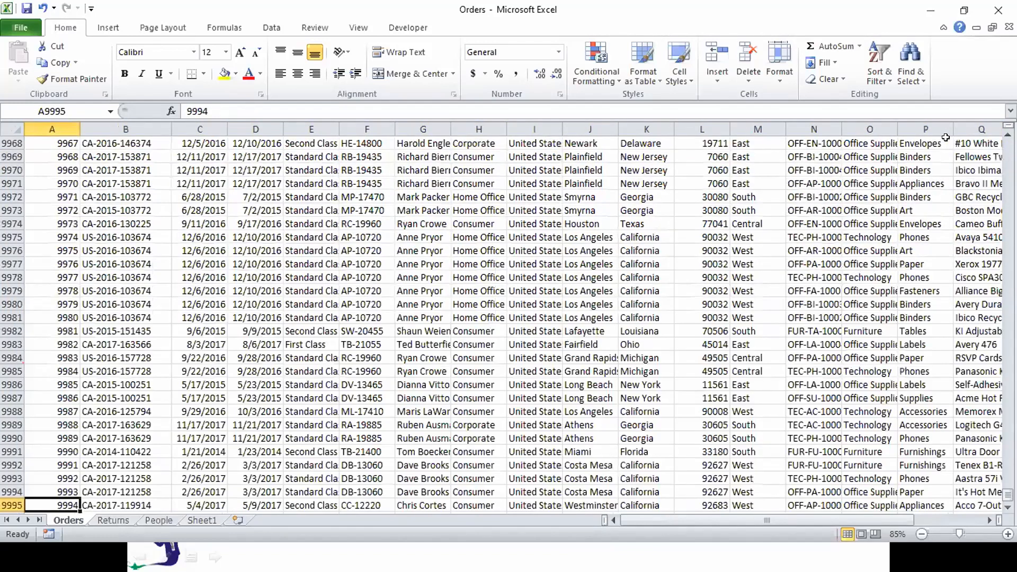
{"action": "scroll", "coordinate": [945, 138], "scroll_direction": "down", "scroll_amount": 1}
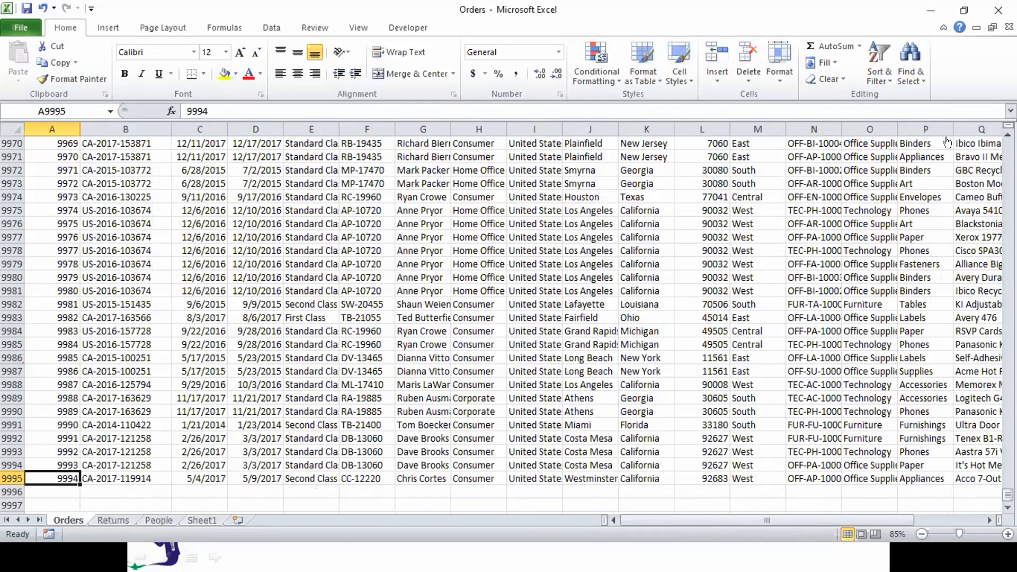
{"action": "key", "text": "ctrl+shift+Up"}
{"action": "key", "text": "ctrl+shift+Right"}
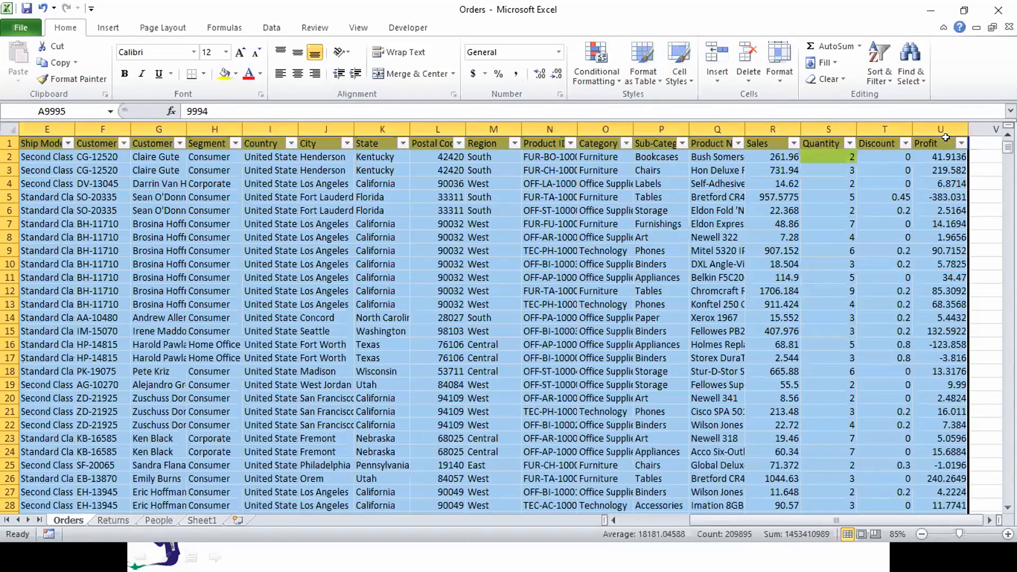
{"action": "key", "text": "ctrl+Home"}
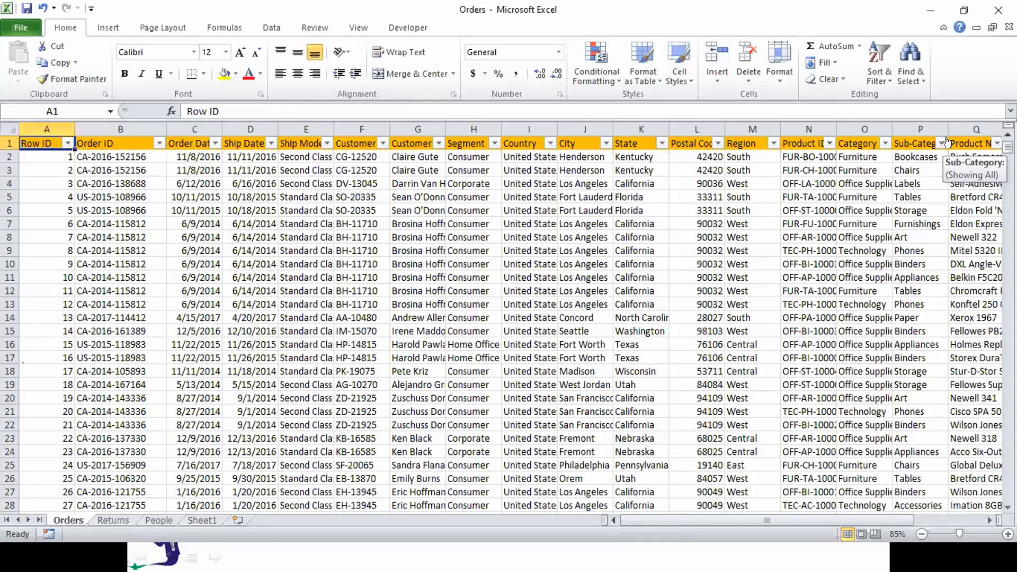
Switch to Tableau Public and inspect Wyoming and California on the map of the "California has given the Maximum sales" story point
{"action": "key", "text": "alt+Tab"}
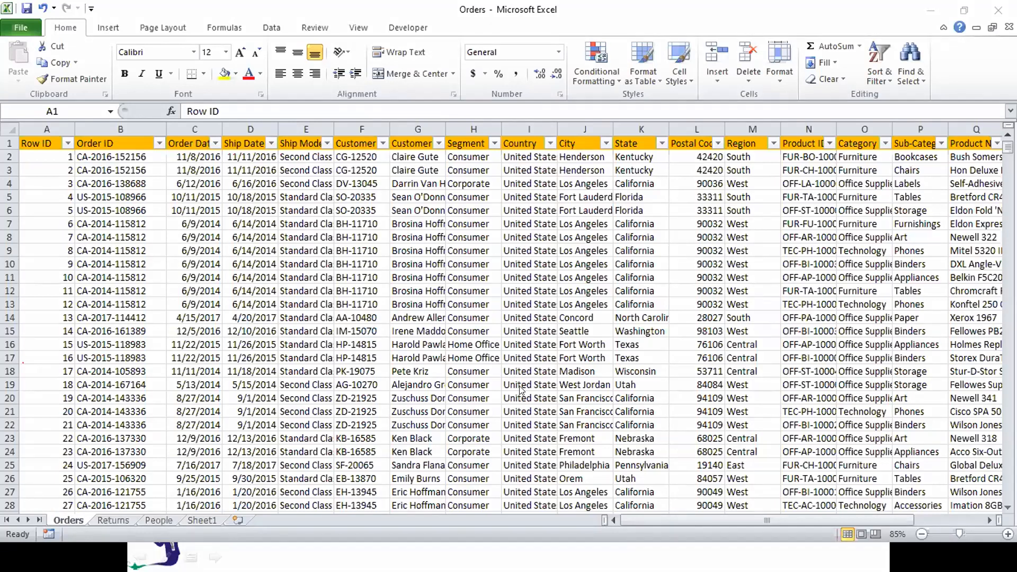
{"action": "key", "text": "alt+Tab"}
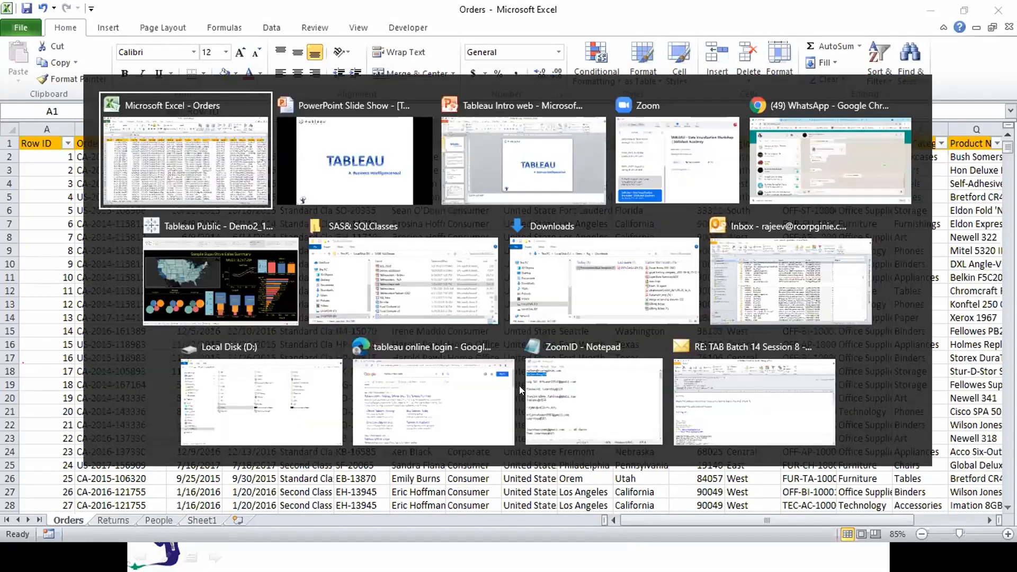
{"action": "key", "text": "alt+Down"}
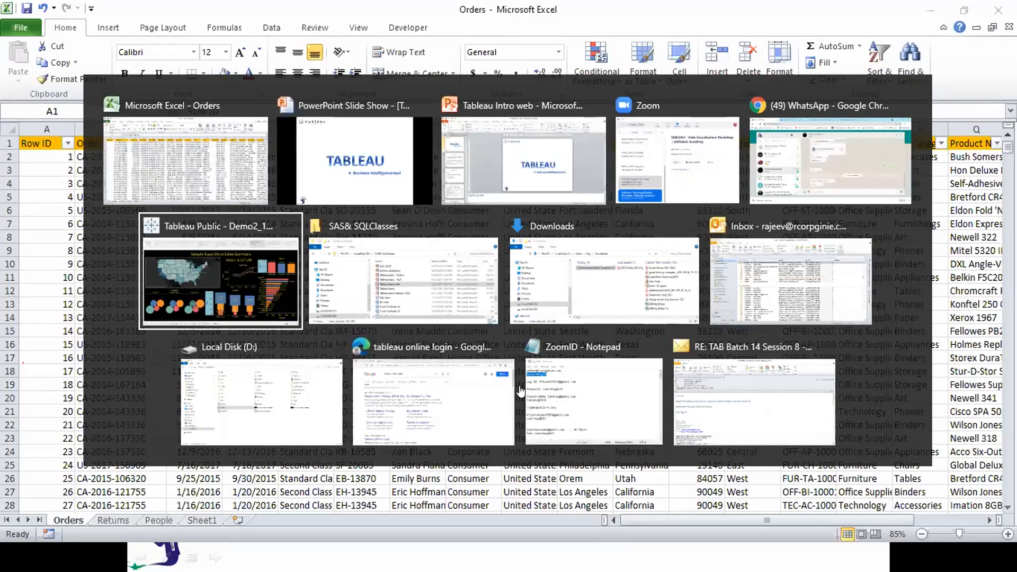
{"action": "left_click", "coordinate": [58, 37]}
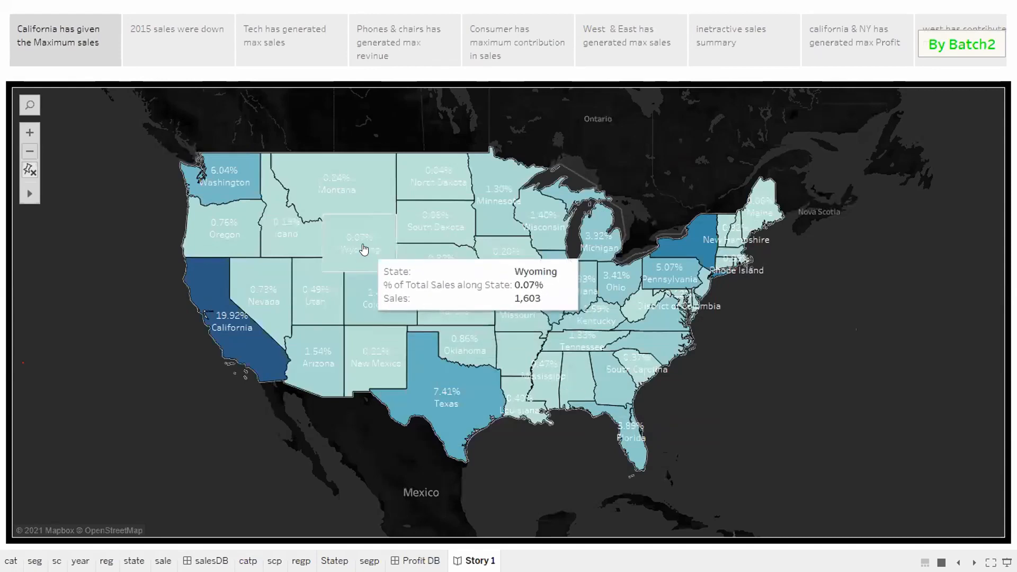
{"action": "mouse_move", "coordinate": [362, 250]}
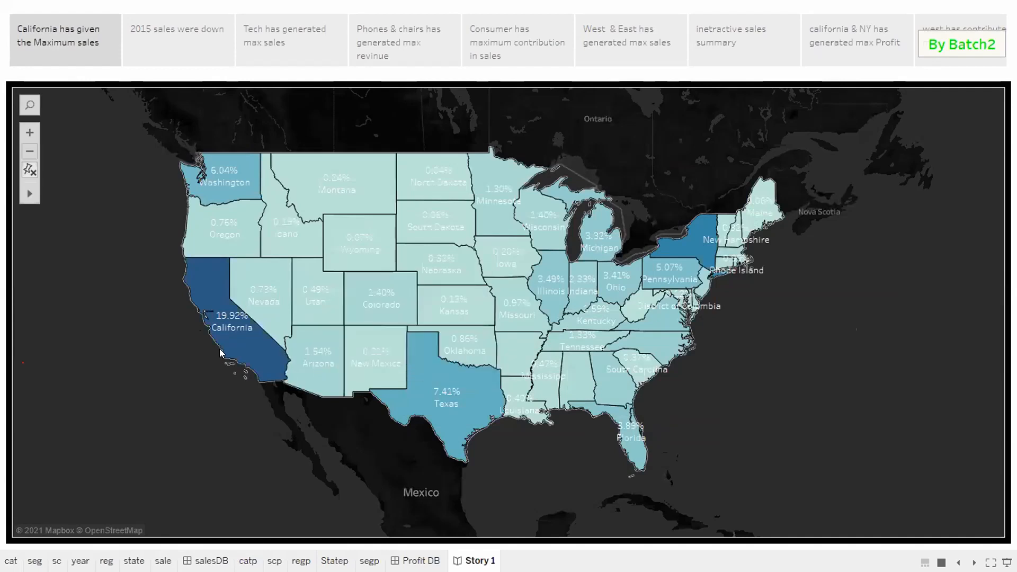
{"action": "mouse_move", "coordinate": [234, 323]}
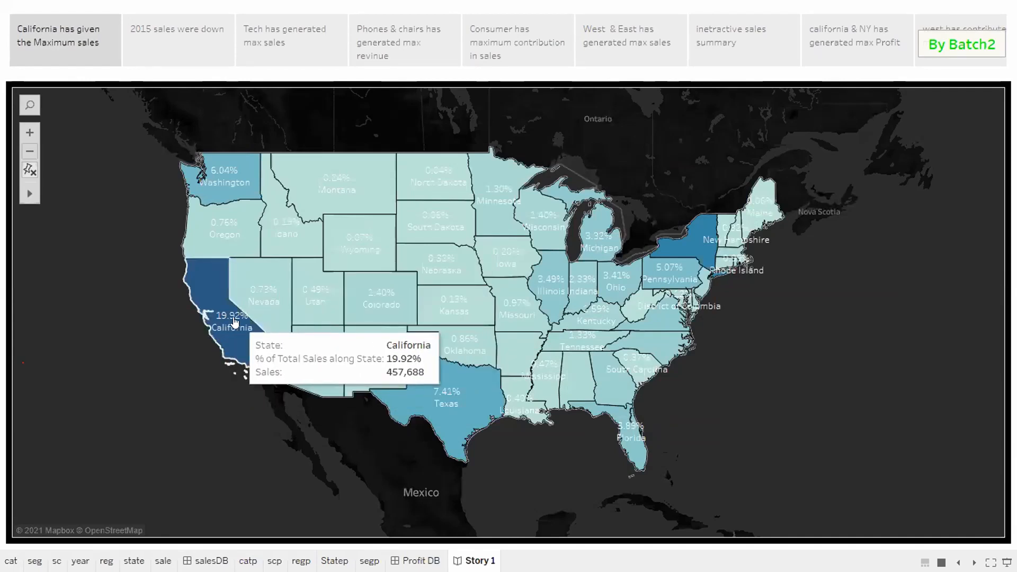
{"action": "key", "text": "ctrl+a"}
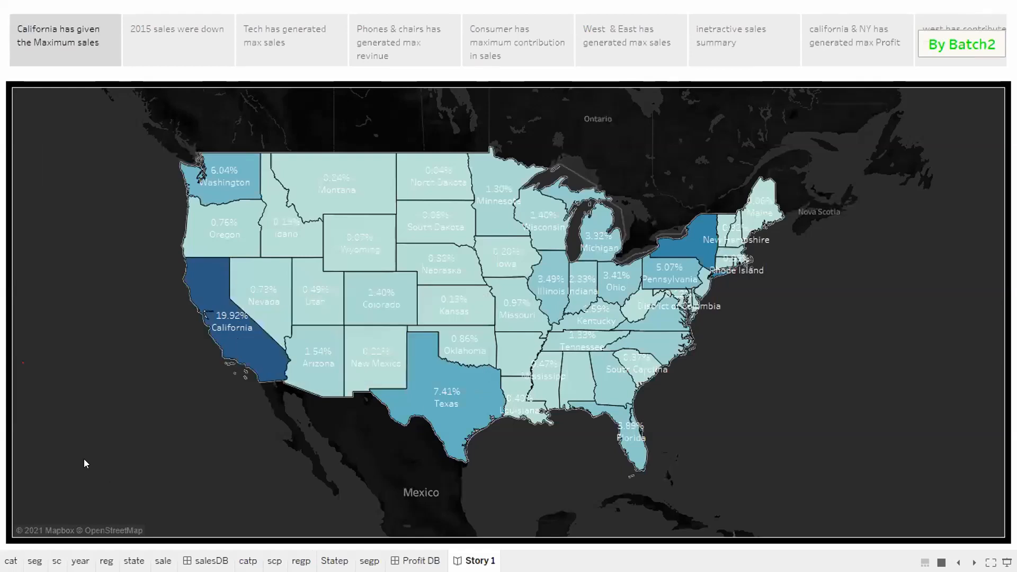
Open the "2015 sales were down" story point and inspect Technology and Office Supplies for 2015 and Office Supplies for 2017
{"action": "left_click", "coordinate": [183, 62]}
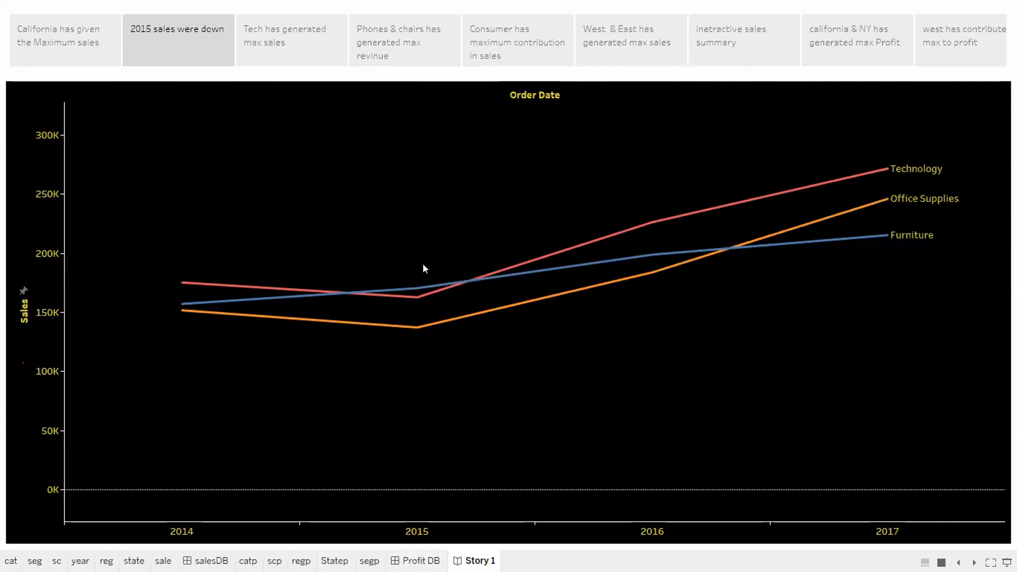
{"action": "mouse_move", "coordinate": [412, 308]}
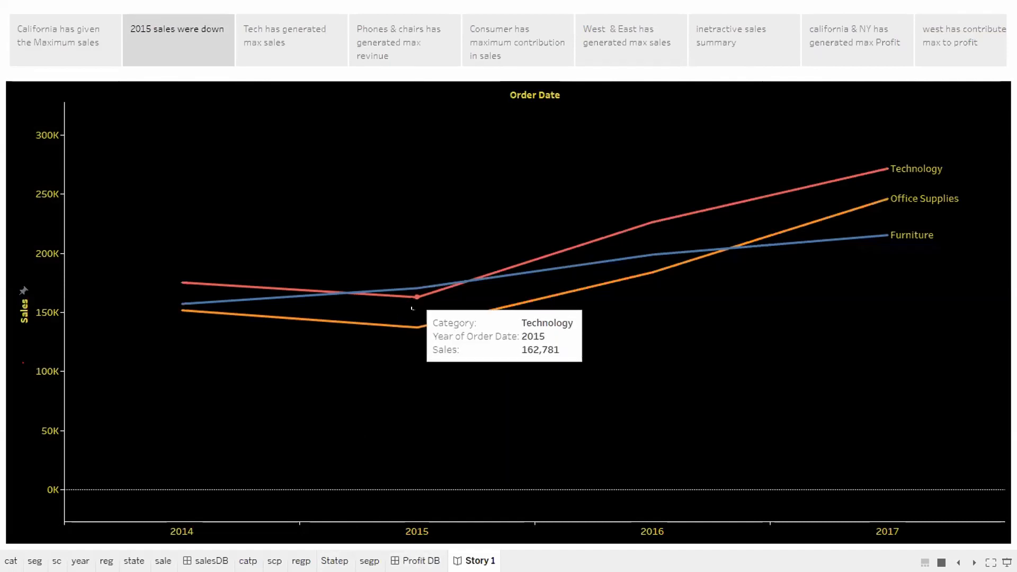
{"action": "mouse_move", "coordinate": [416, 329]}
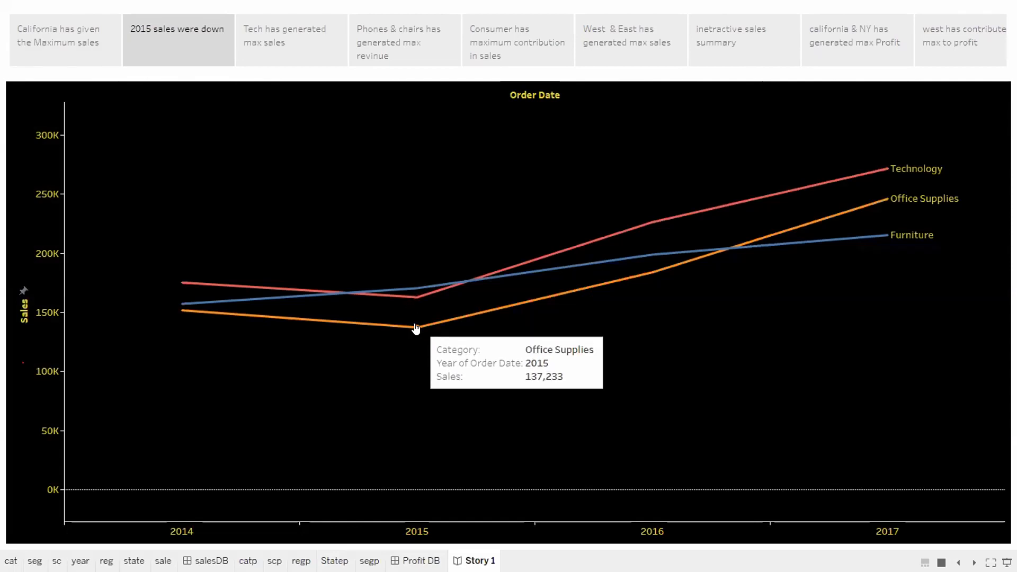
{"action": "mouse_move", "coordinate": [901, 207]}
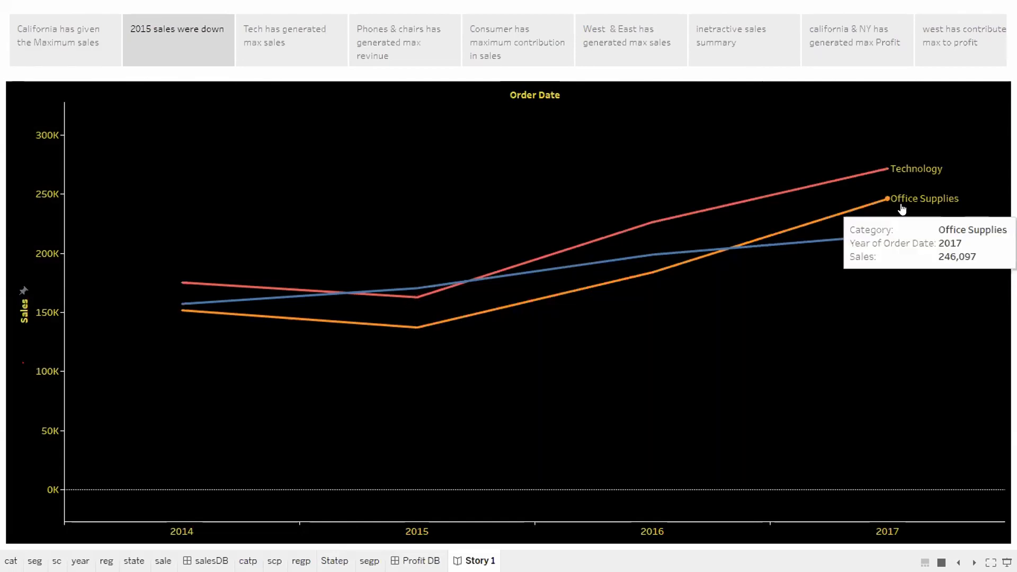
View the story points in order from "Tech has generated max sales" through "West & East has generated max sales"
{"action": "left_click", "coordinate": [281, 20]}
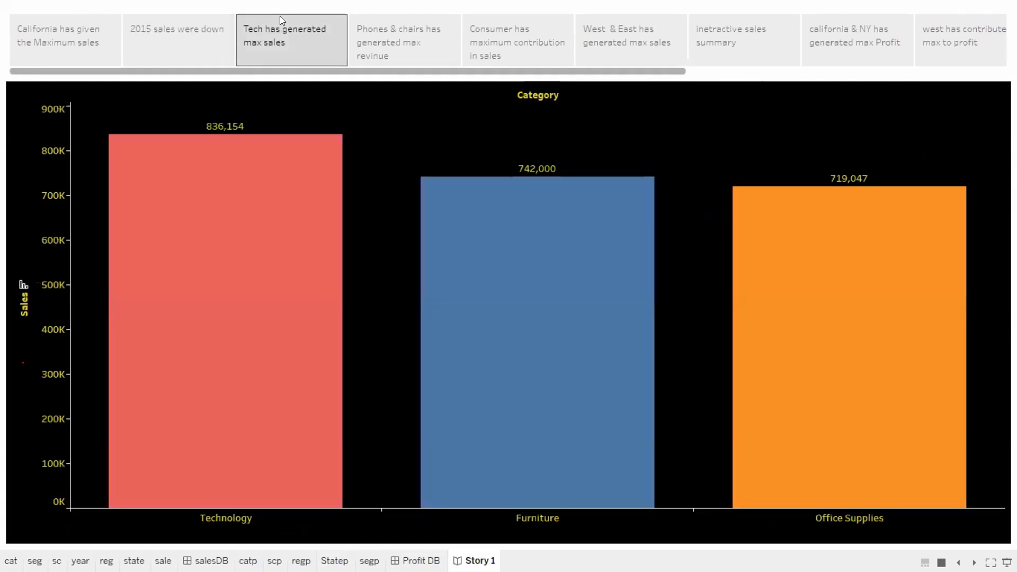
{"action": "mouse_move", "coordinate": [960, 366]}
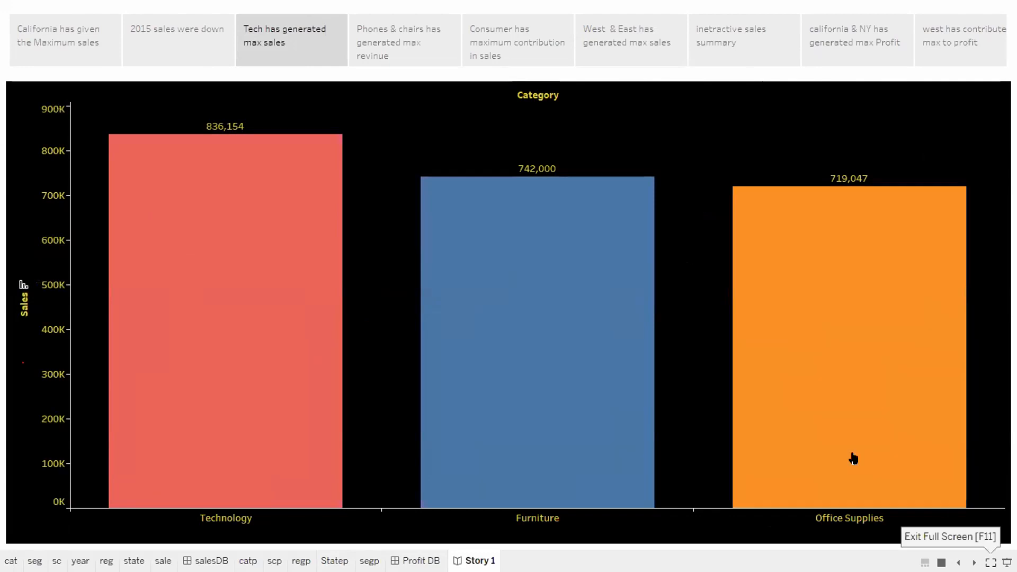
{"action": "mouse_move", "coordinate": [457, 508]}
{"action": "key", "text": "Right"}
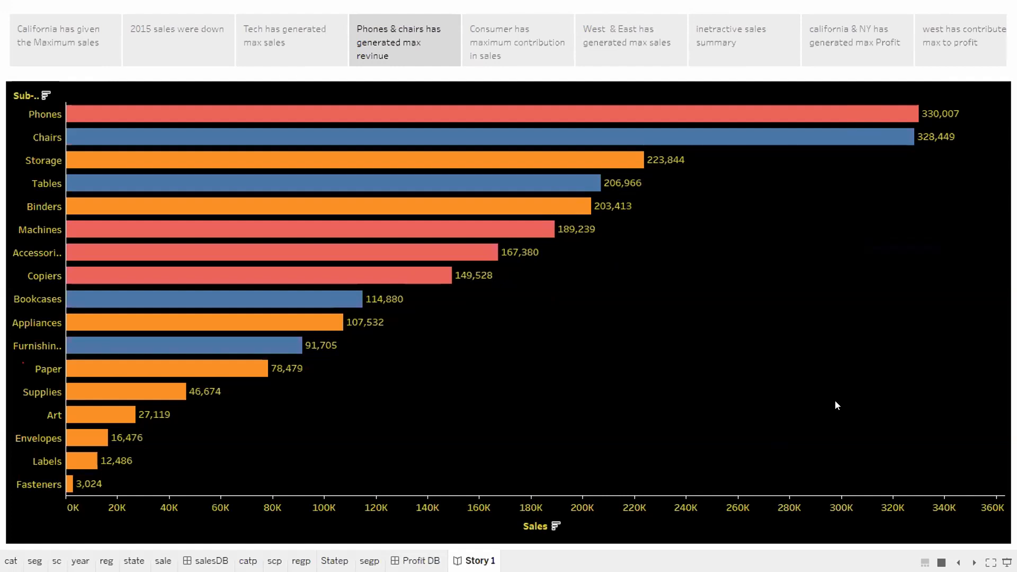
{"action": "left_click", "coordinate": [535, 21]}
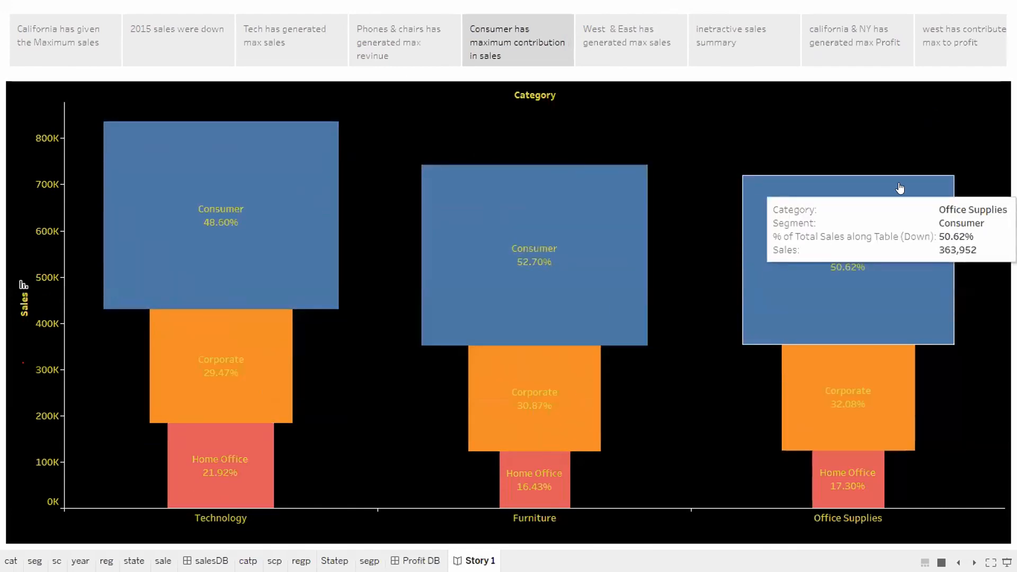
{"action": "key", "text": "Right"}
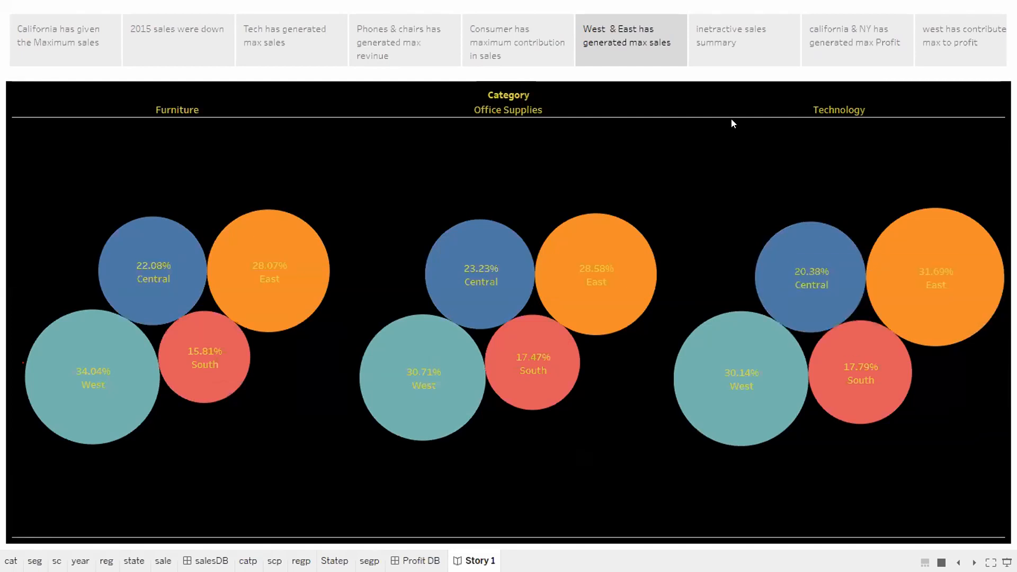
Open the "inetractive sales summary" story point, filter the dashboard by the Technology category bar, and clear that filter
{"action": "left_click", "coordinate": [739, 38]}
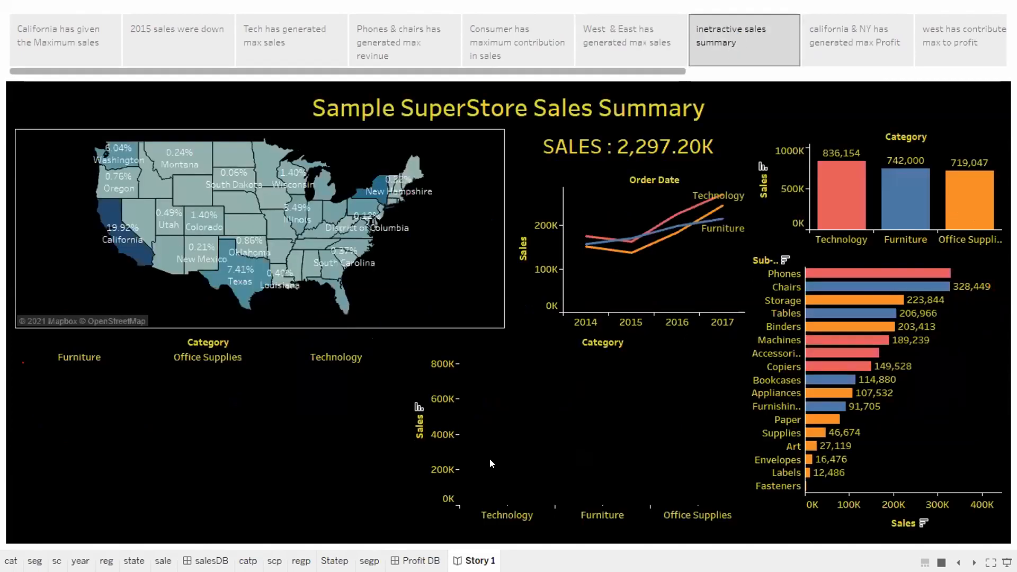
{"action": "mouse_move", "coordinate": [636, 402]}
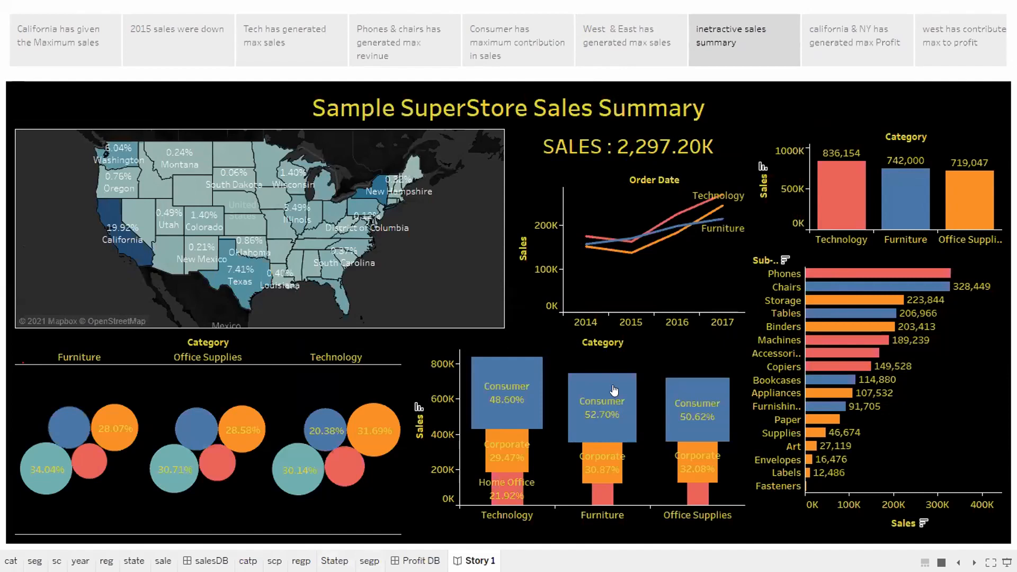
{"action": "mouse_move", "coordinate": [832, 196]}
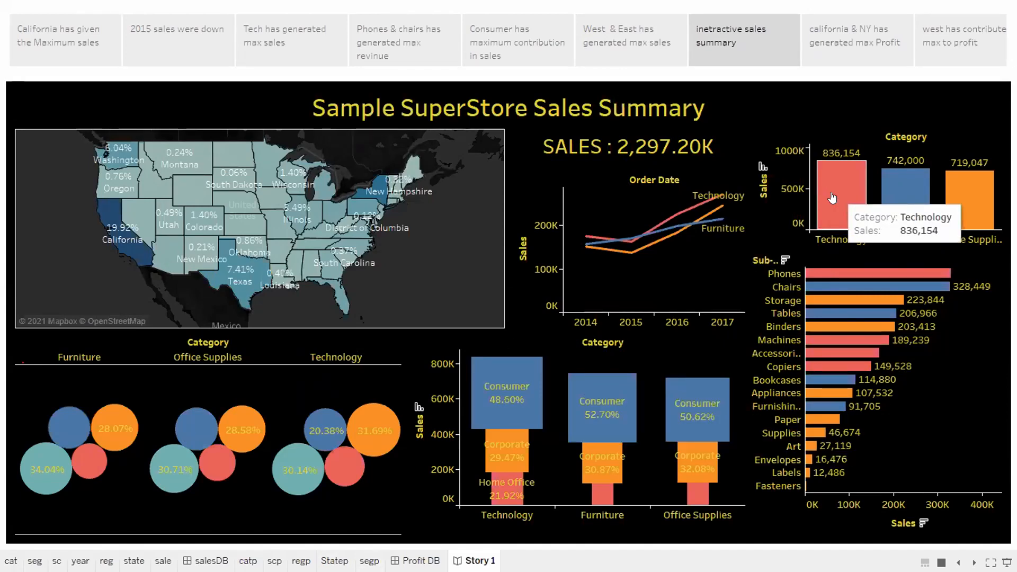
{"action": "left_click", "coordinate": [832, 196]}
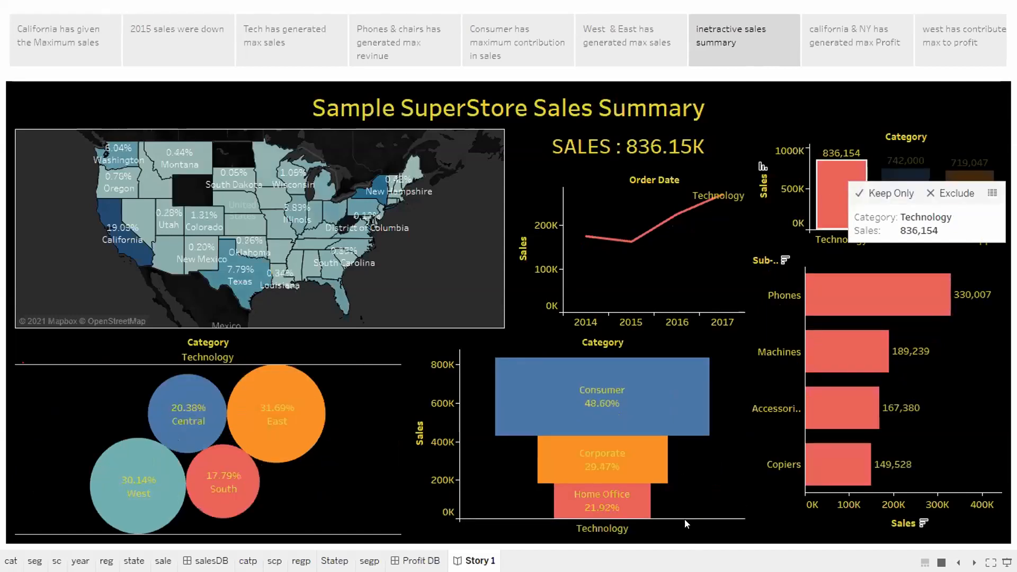
{"action": "mouse_move", "coordinate": [588, 375]}
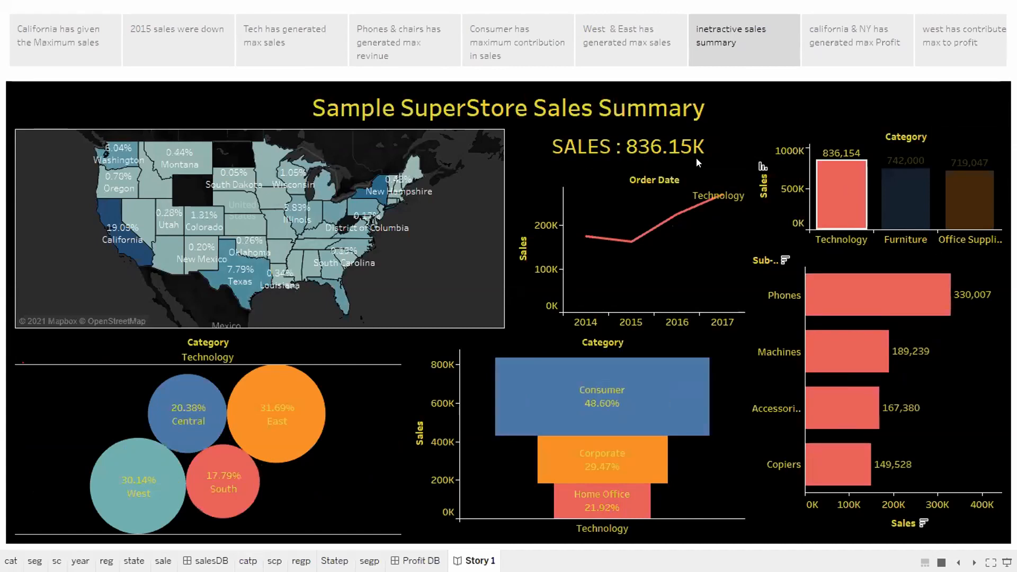
{"action": "left_click", "coordinate": [769, 227]}
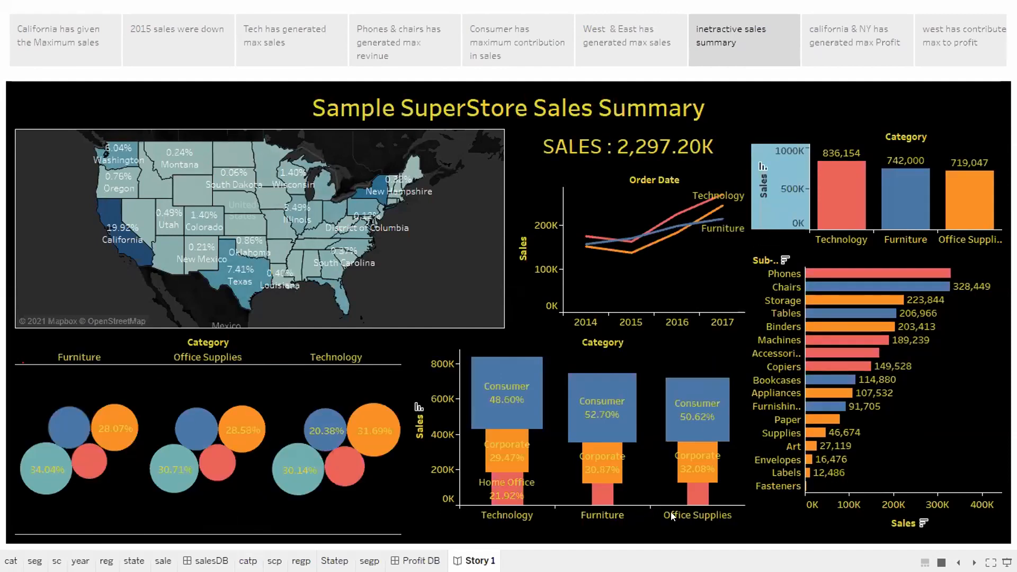
Filter the dashboard by the Consumer segment of Furniture and inspect the Chairs sub-category bar
{"action": "left_click", "coordinate": [592, 416]}
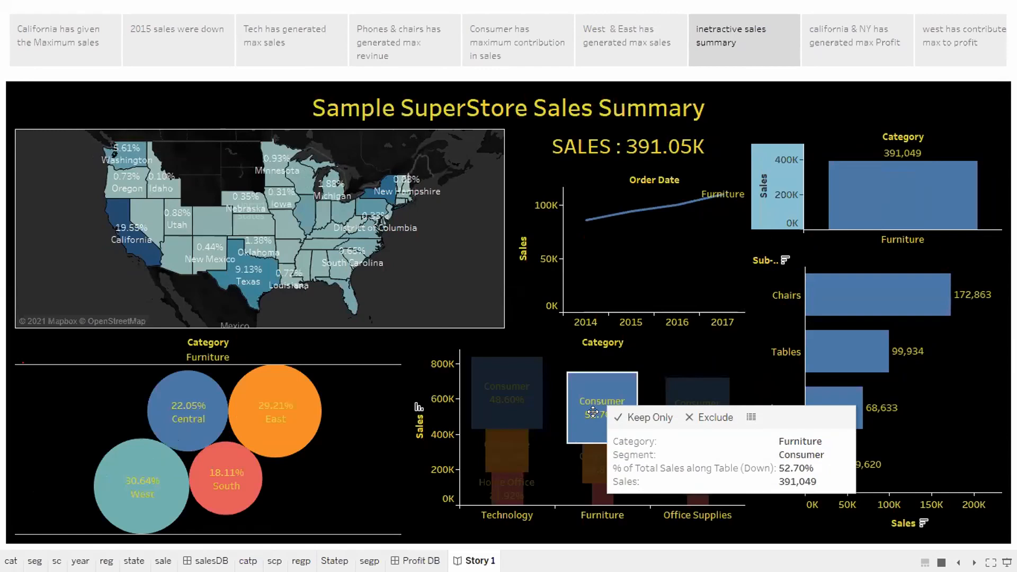
{"action": "mouse_move", "coordinate": [879, 292]}
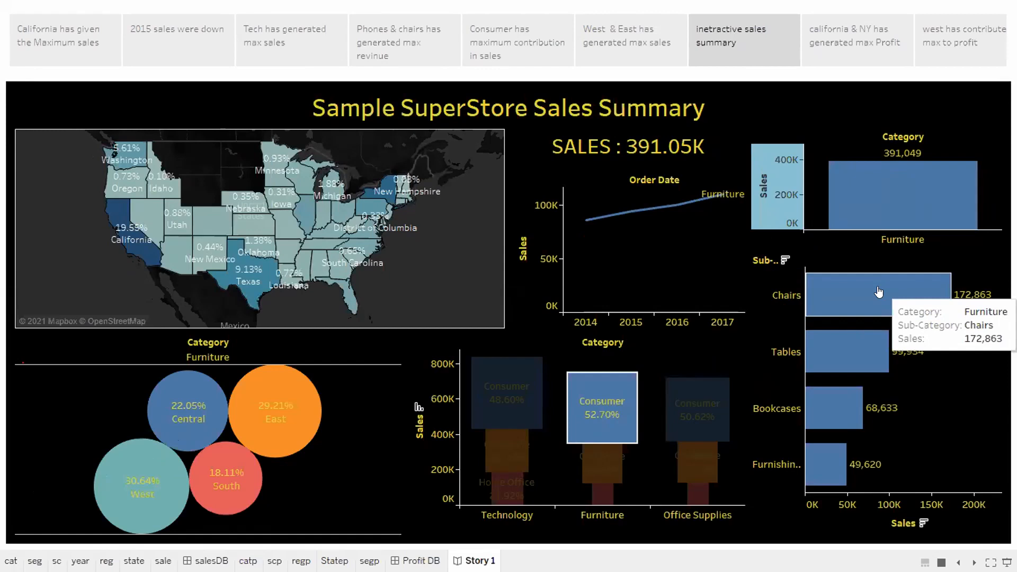
Clear the Furniture Consumer filter on the sales dashboard and filter it by California on the map
{"action": "scroll", "coordinate": [879, 292], "scroll_direction": "down", "scroll_amount": 3}
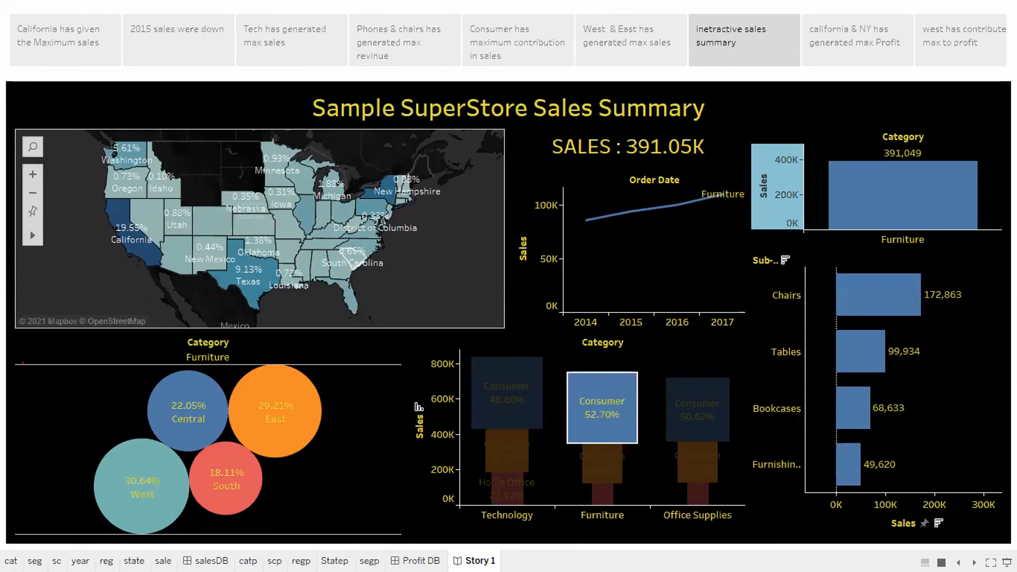
{"action": "left_click", "coordinate": [432, 514]}
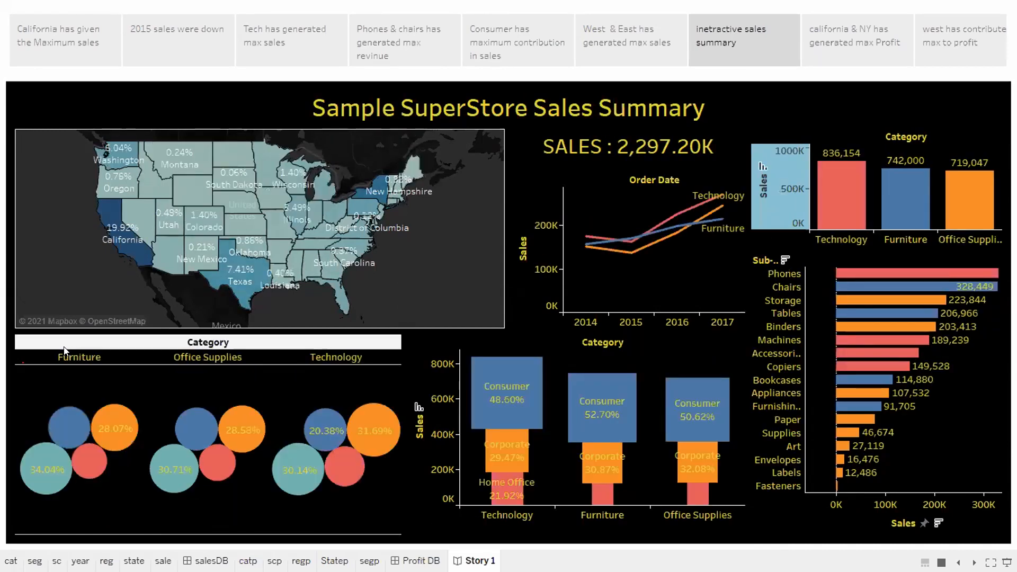
{"action": "mouse_move", "coordinate": [125, 250]}
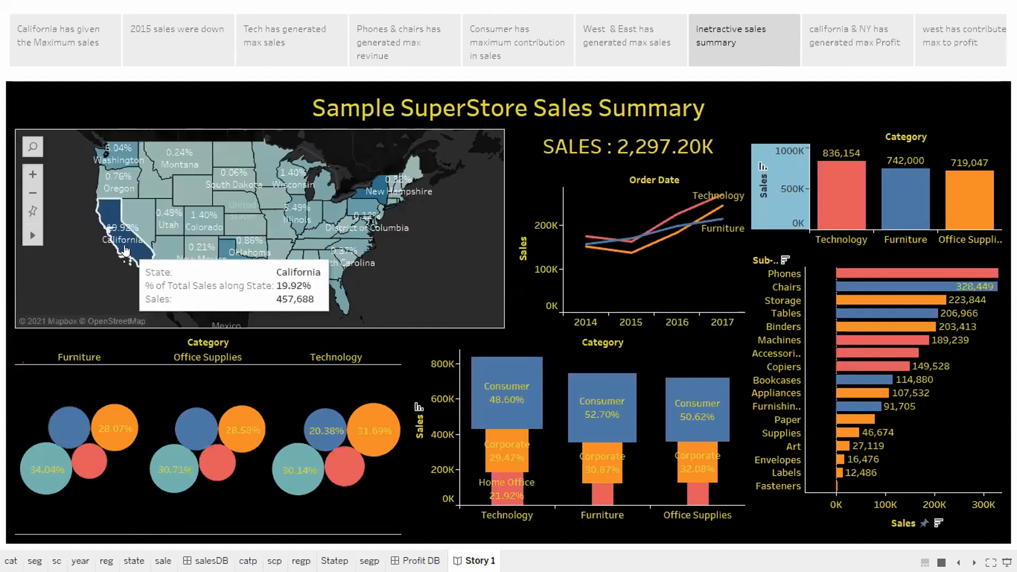
{"action": "left_click", "coordinate": [126, 250]}
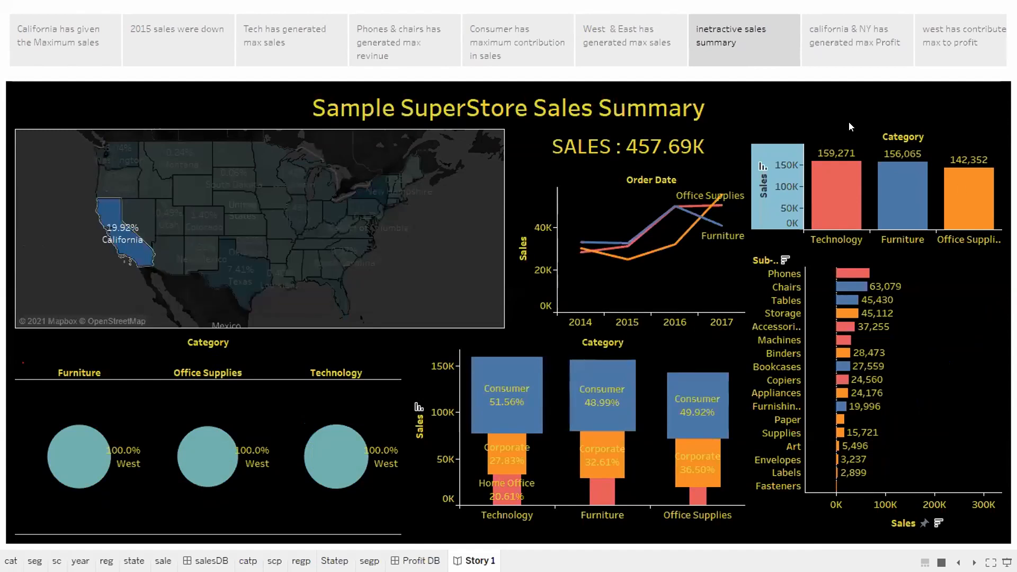
Filter the dashboard by Florida on the map, inspect its Technology category and Home Office segment bars, and clear the filter
{"action": "left_click", "coordinate": [334, 295]}
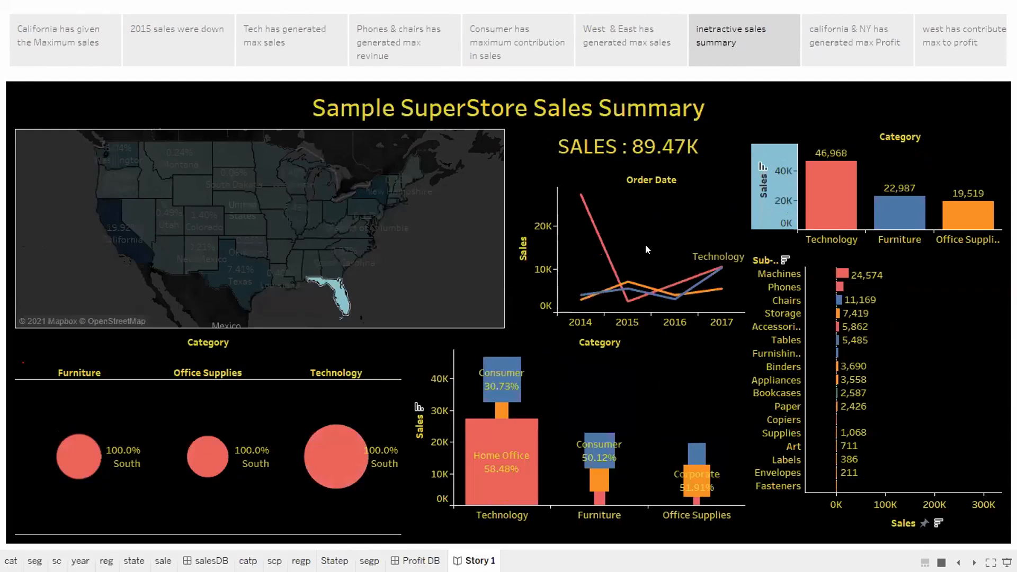
{"action": "mouse_move", "coordinate": [829, 208]}
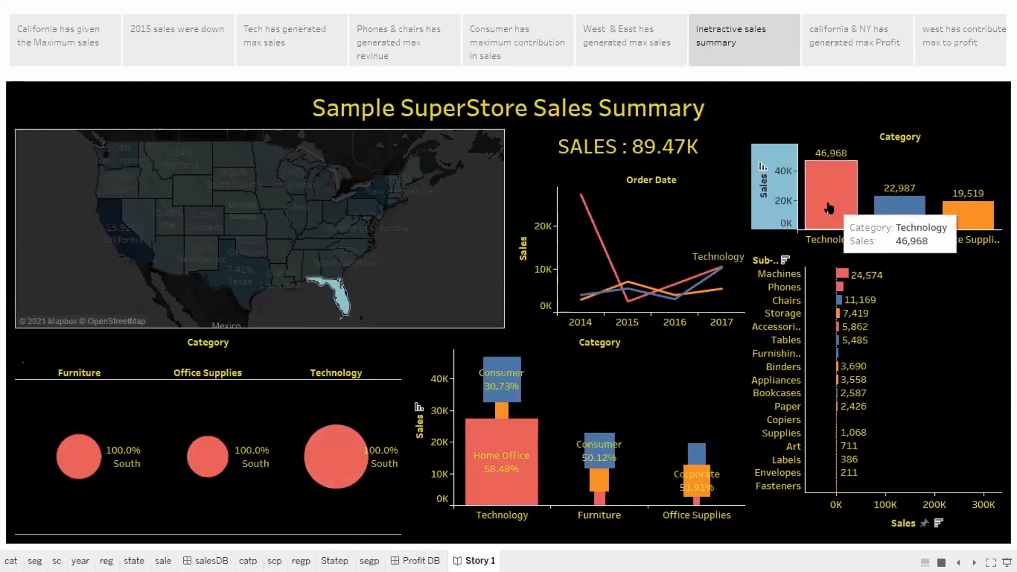
{"action": "mouse_move", "coordinate": [492, 471]}
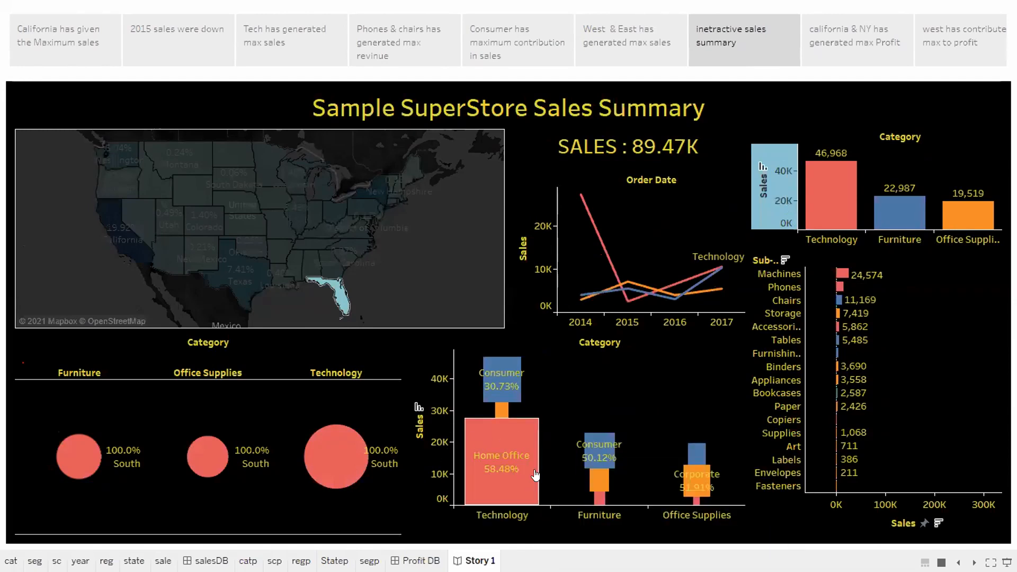
{"action": "mouse_move", "coordinate": [496, 410]}
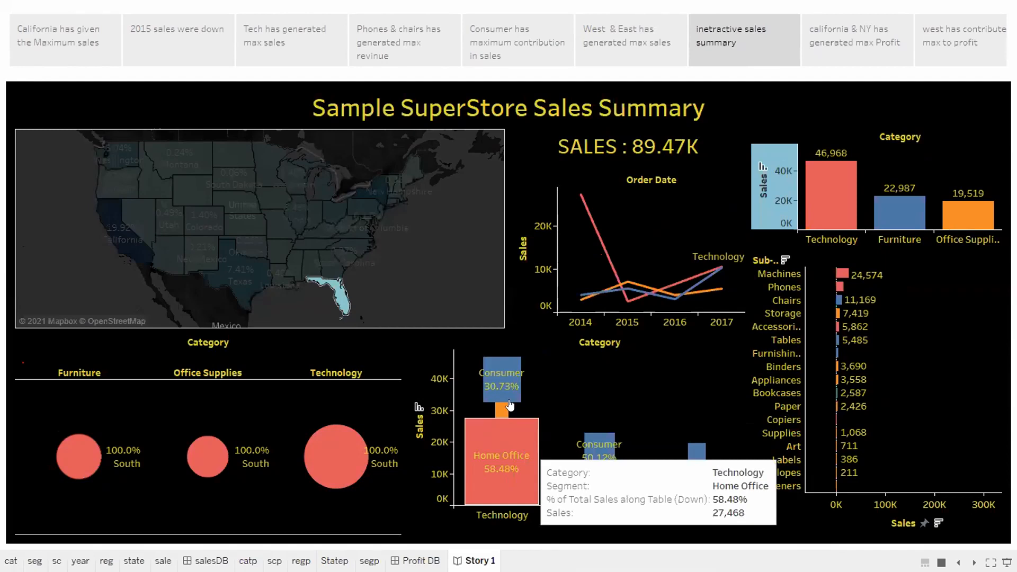
{"action": "mouse_move", "coordinate": [506, 381]}
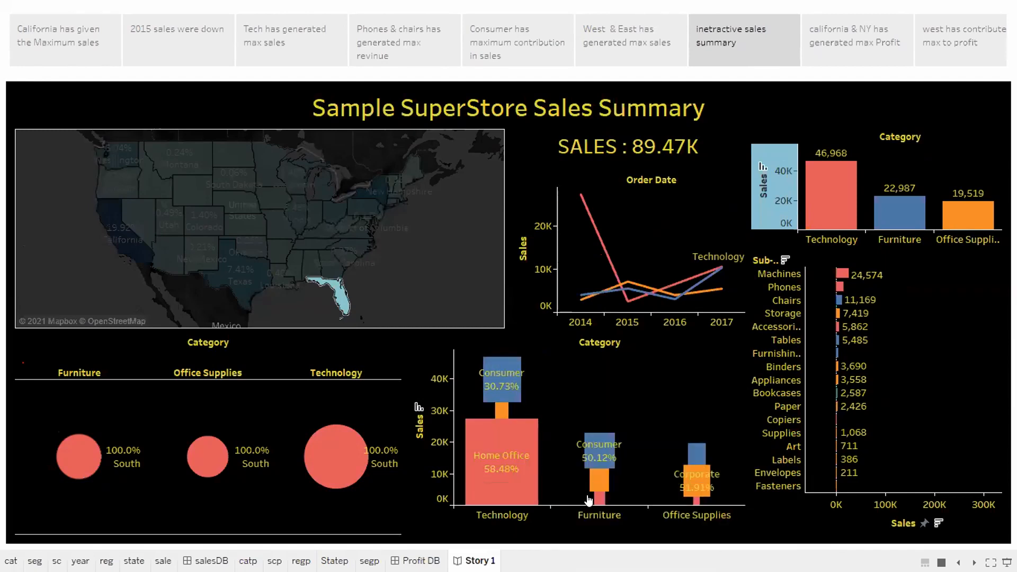
{"action": "mouse_move", "coordinate": [594, 459]}
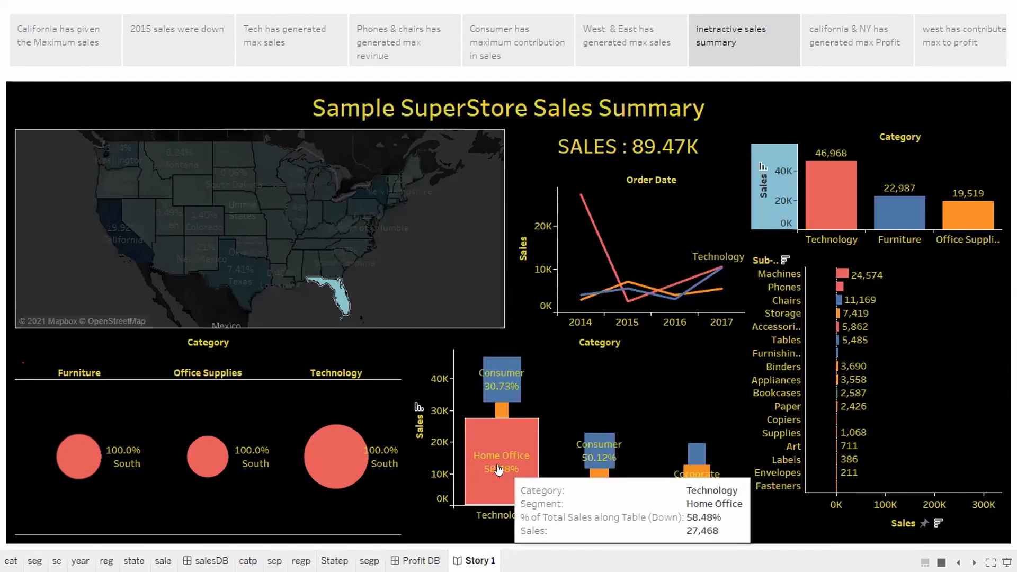
{"action": "left_click", "coordinate": [61, 276]}
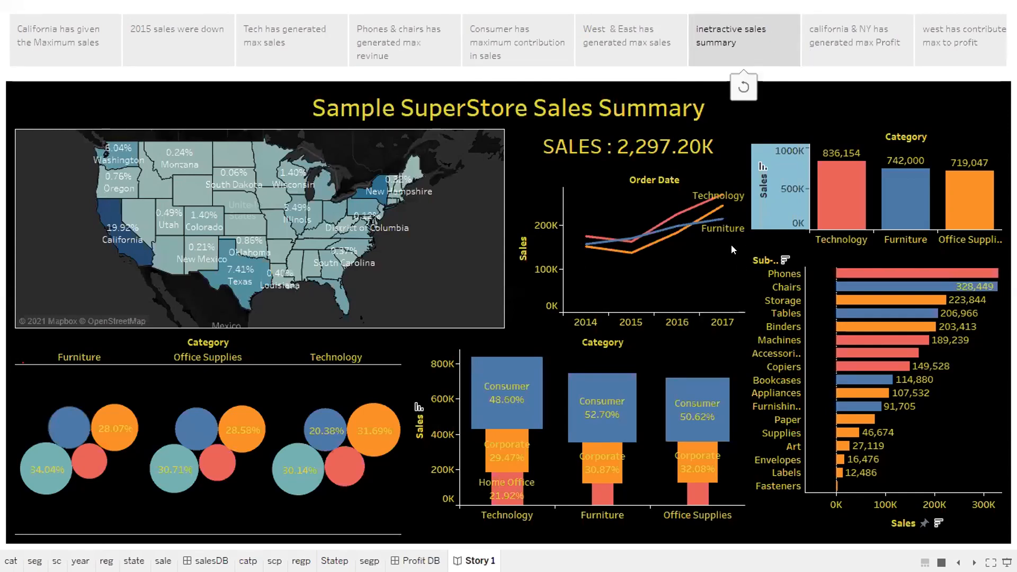
Switch to the PowerPoint slide show and advance from the Tableau title slide to the "Why Tableau?" slide
{"action": "key", "text": "alt+Tab"}
{"action": "key", "text": "alt+Tab"}
{"action": "key", "text": "alt+Tab"}
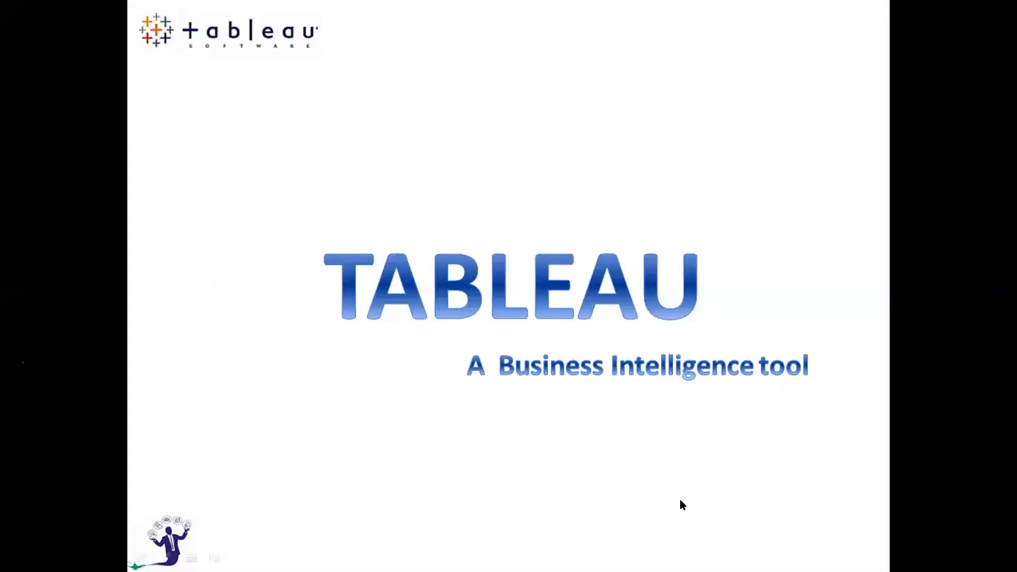
{"action": "key", "text": "alt+Tab"}
{"action": "key", "text": "alt+Tab"}
{"action": "key", "text": "Right"}
{"action": "key", "text": "Right"}
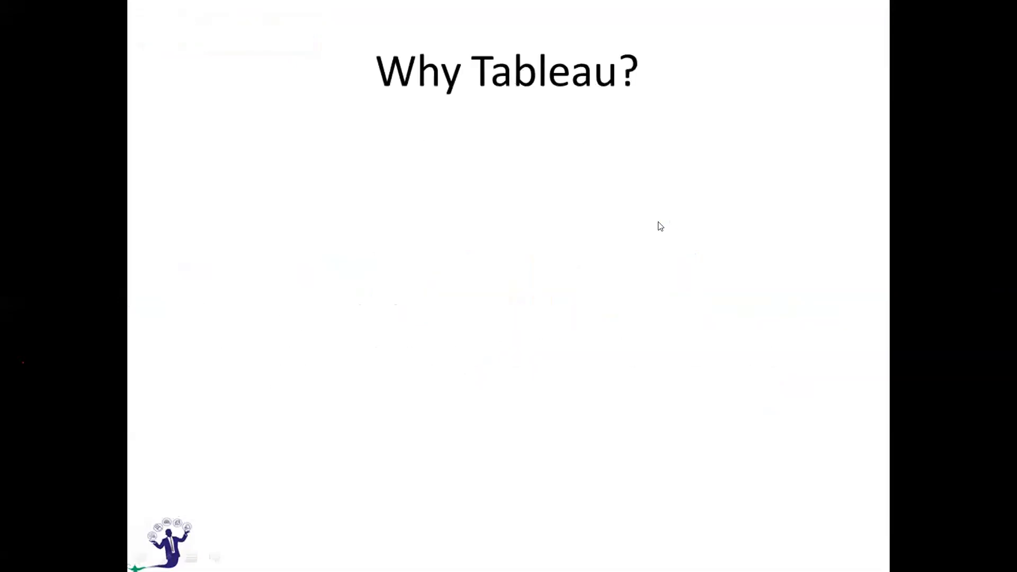
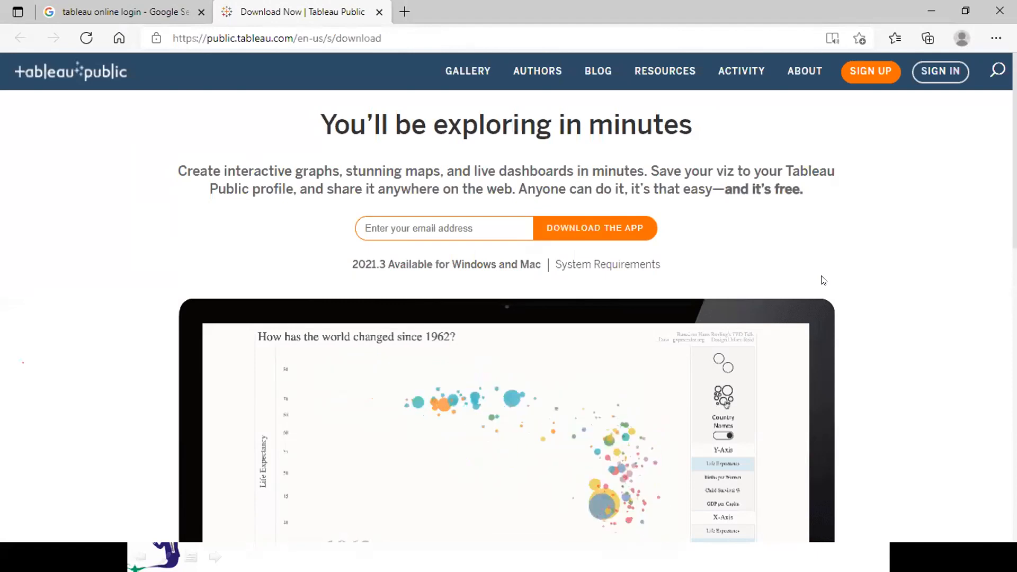
Return from the Tableau Public download page to the slide show and advance to the slide on creating any Tableau report
{"action": "key", "text": "alt+Tab"}
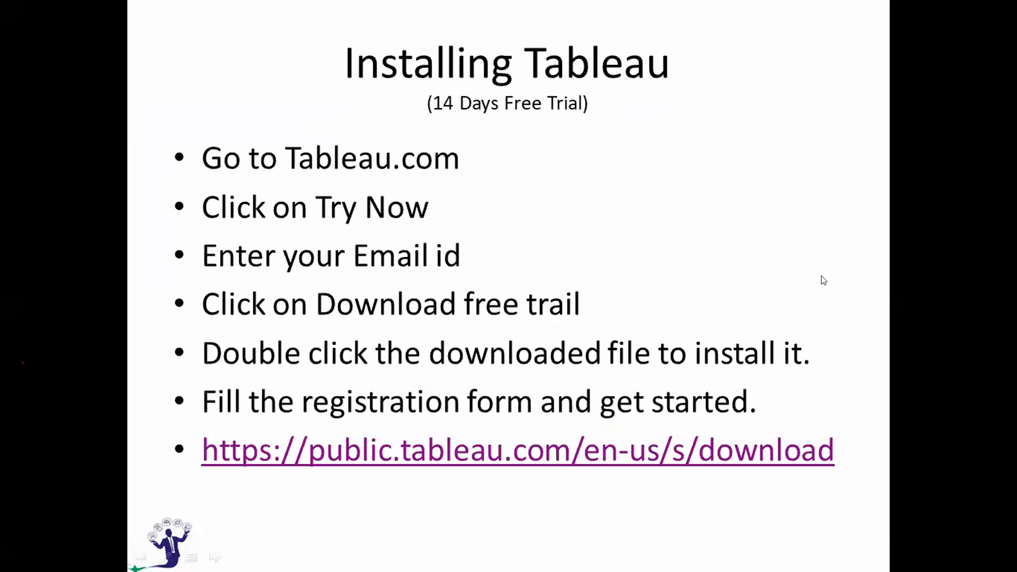
{"action": "key", "text": "Right"}
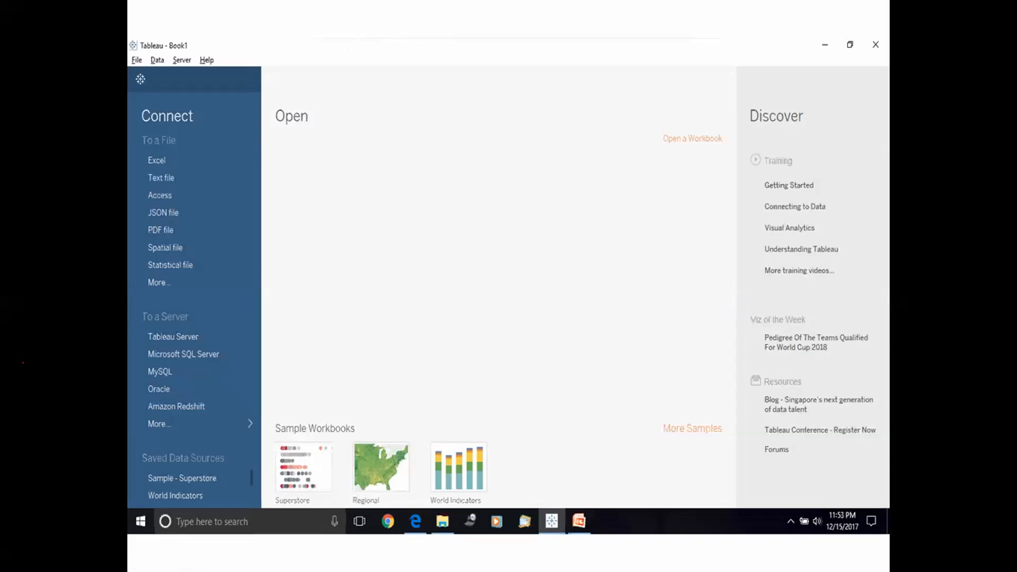
{"action": "key", "text": "Right"}
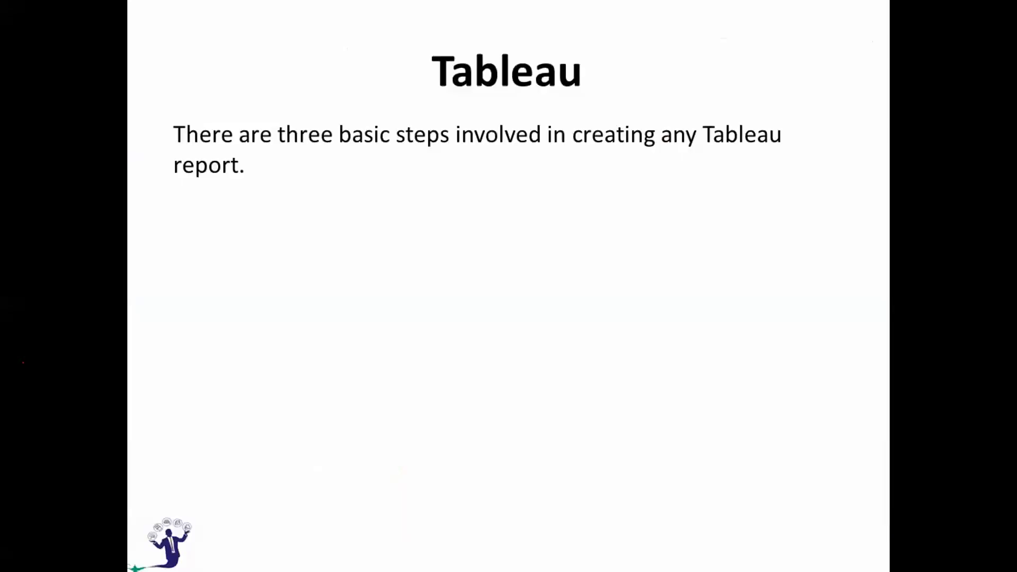
Switch from the slide show to the Tableau Public Book2 window and maximize it
{"action": "key", "text": "alt+Tab"}
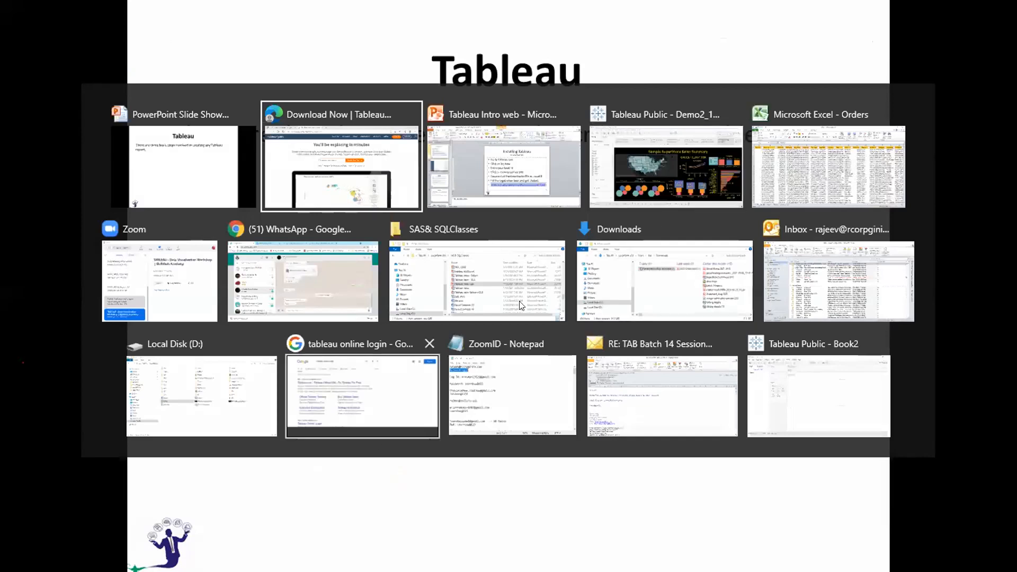
{"action": "left_click", "coordinate": [673, 137]}
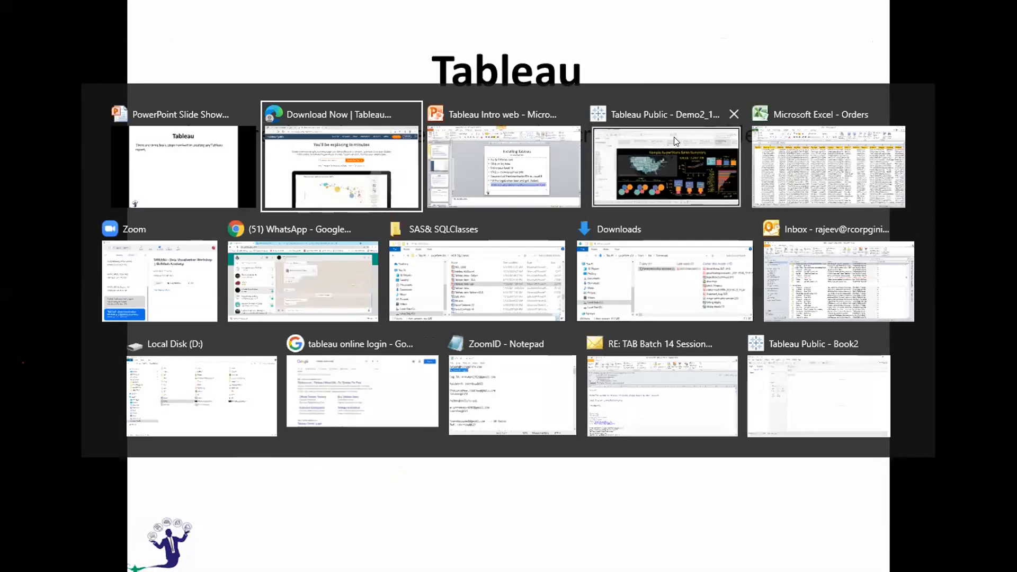
{"action": "key", "text": "alt+Tab"}
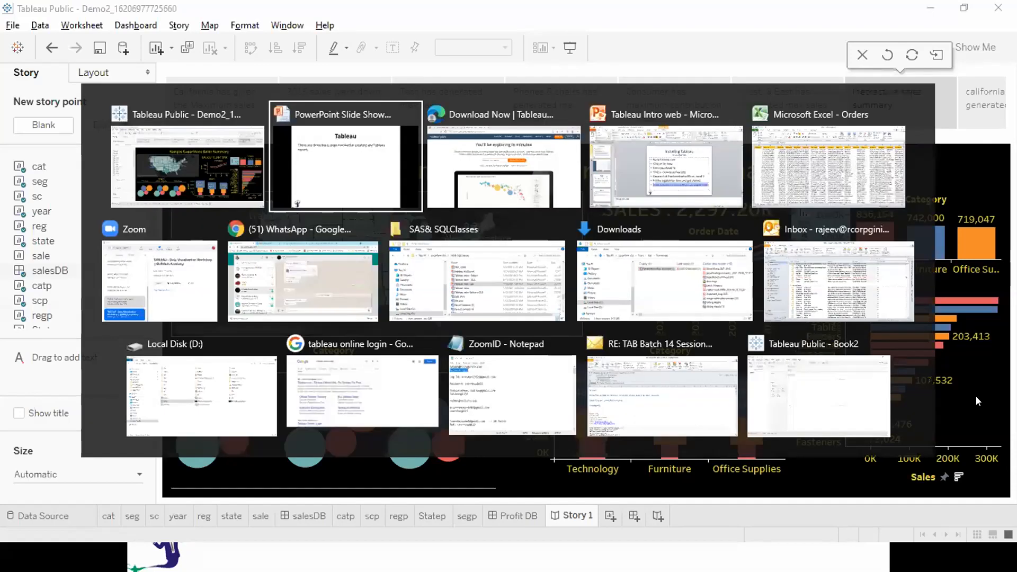
{"action": "left_click", "coordinate": [872, 413]}
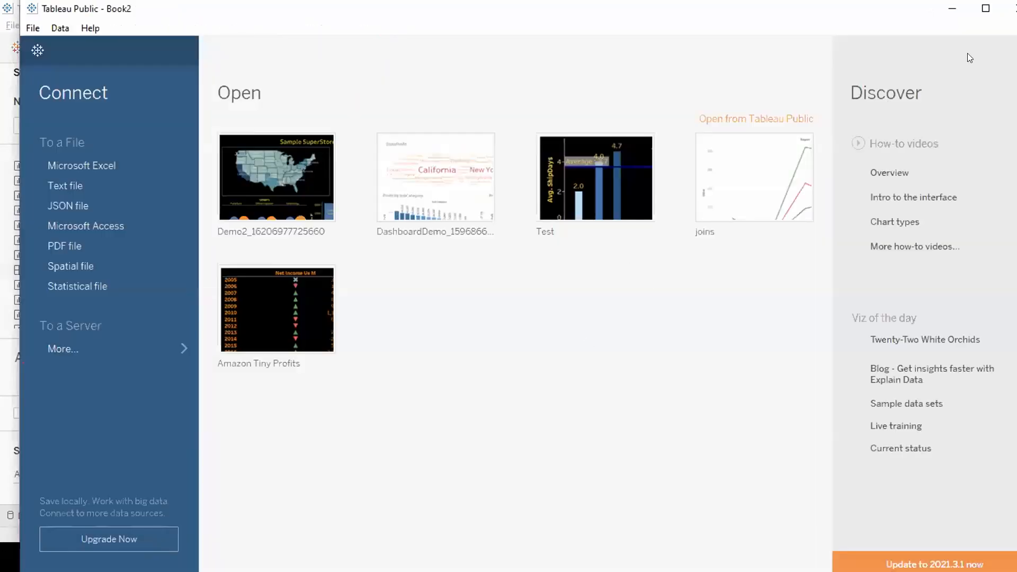
{"action": "left_click", "coordinate": [985, 8]}
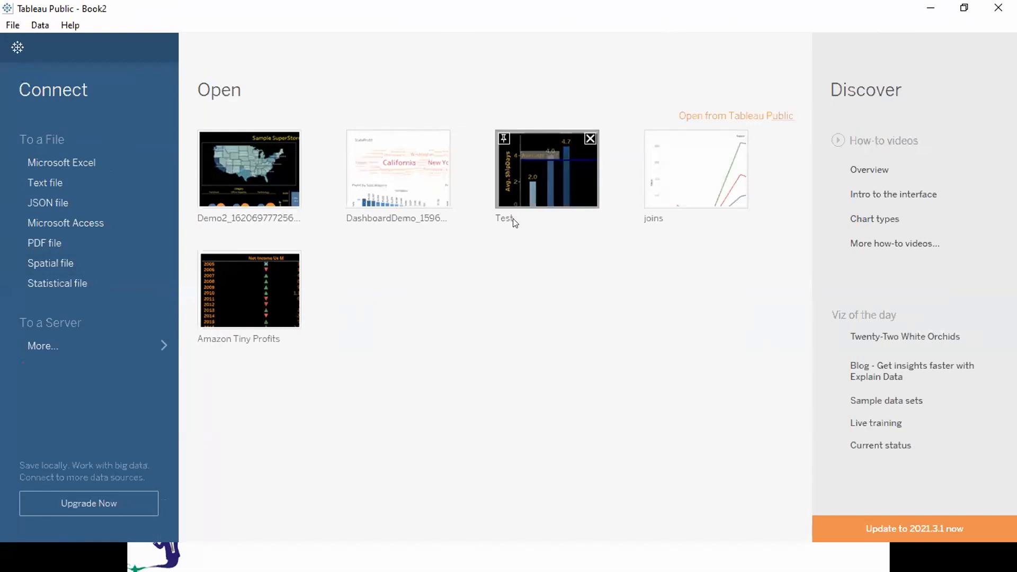
Switch to the Demo2 workbook in Tableau Public and close it without saving the changes
{"action": "key", "text": "alt+Tab"}
{"action": "key", "text": "alt+Tab"}
{"action": "key", "text": "alt+Tab"}
{"action": "left_click", "coordinate": [998, 8]}
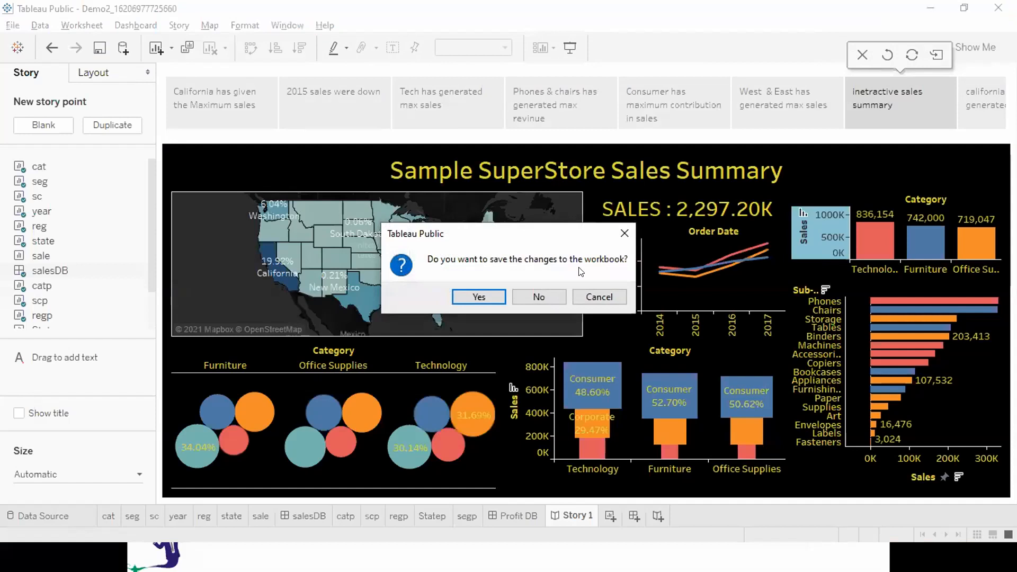
{"action": "left_click", "coordinate": [539, 297]}
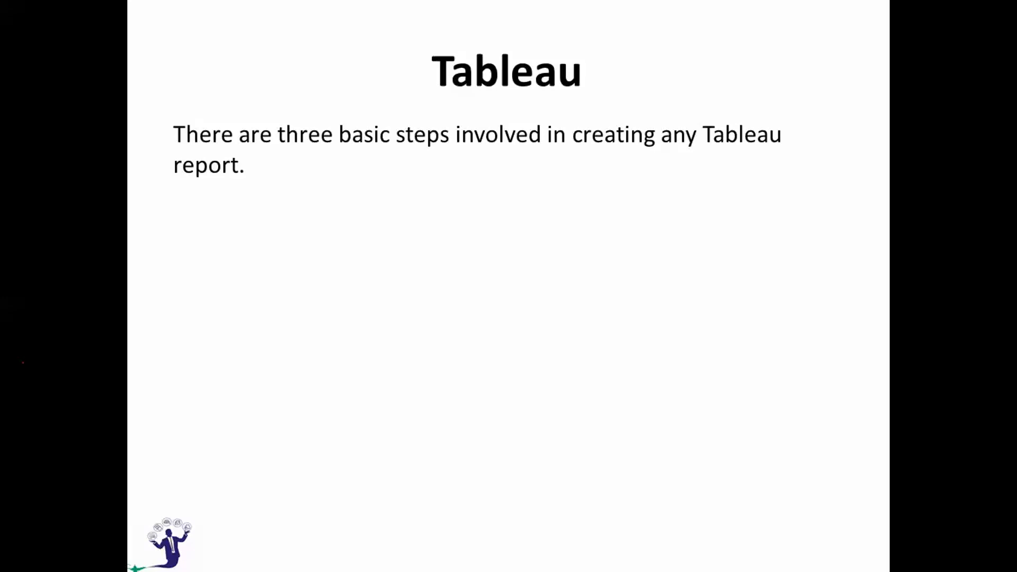
Reveal the slide's three report steps: connect to a data source, choose dimensions and measures, and apply a visualization technique
{"action": "key", "text": "Right"}
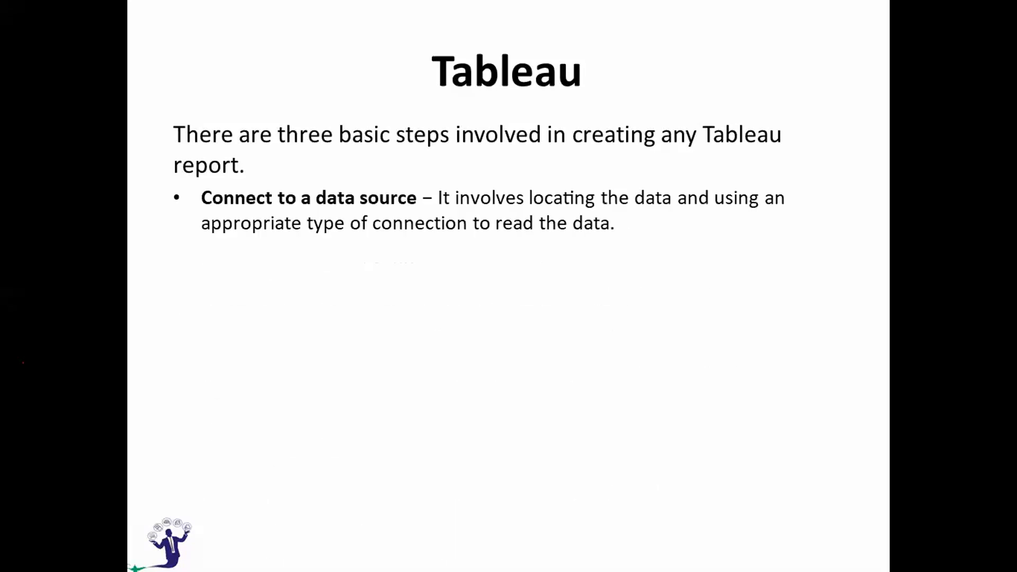
{"action": "key", "text": "Right"}
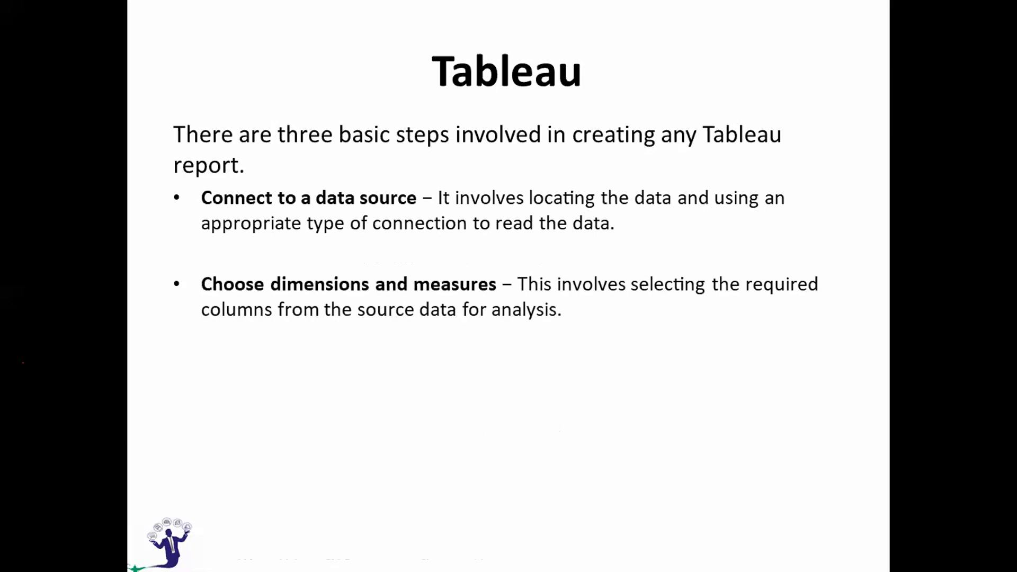
{"action": "key", "text": "Right"}
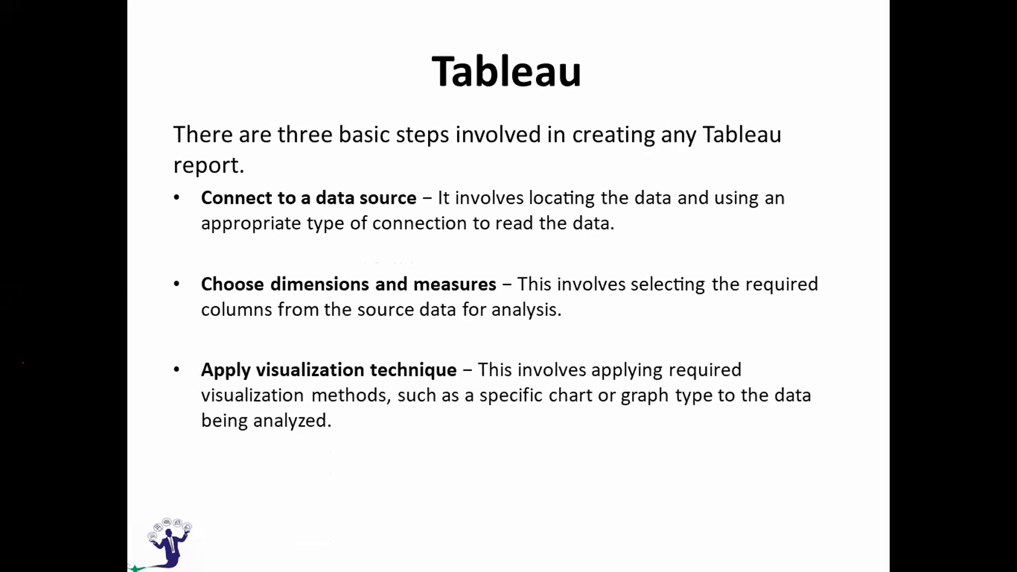
Switch to the Orders workbook in Excel and select cell J12 on the Orders sheet
{"action": "key", "text": "alt+Tab"}
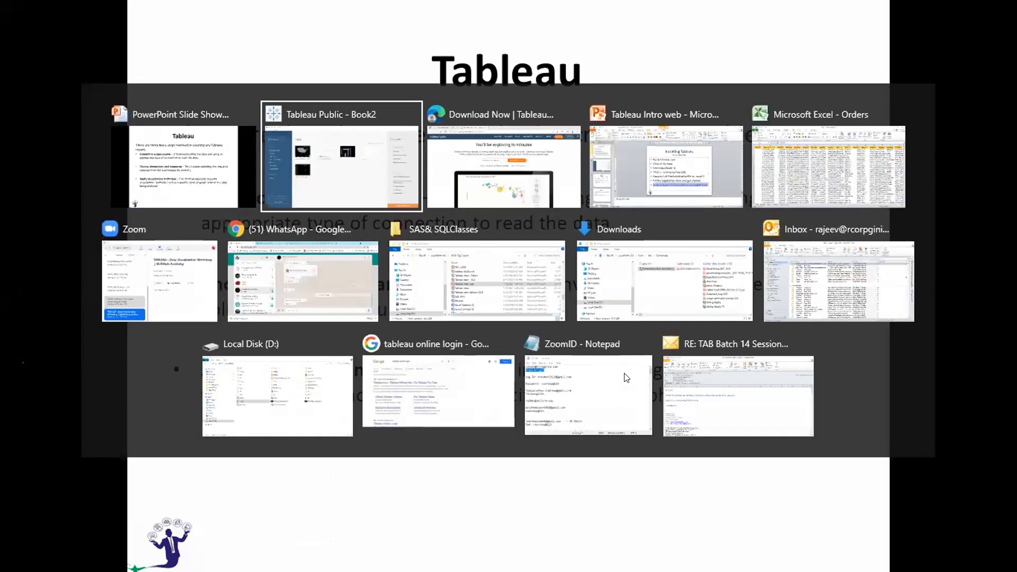
{"action": "key", "text": "alt+Tab"}
{"action": "key", "text": "alt+Tab"}
{"action": "key", "text": "alt+Tab"}
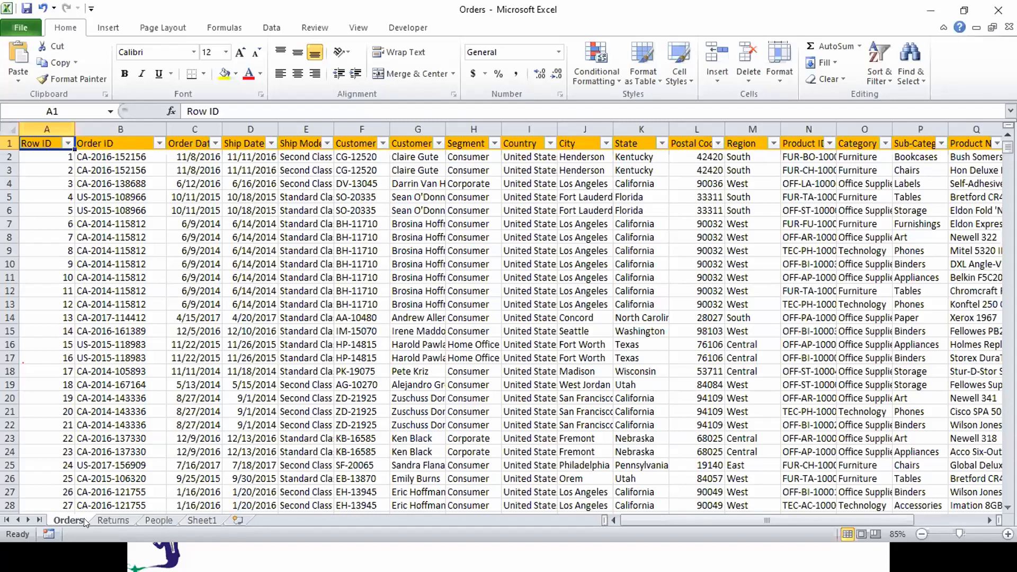
{"action": "left_click", "coordinate": [587, 291]}
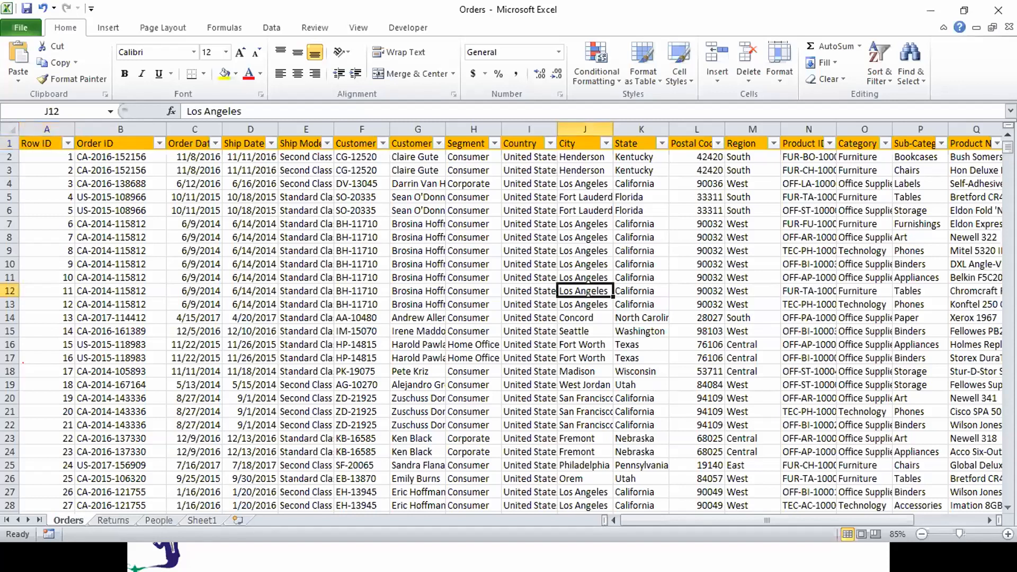
View the Returns, People and Orders sheets in order, and switch to the Tableau Public Book2 window
{"action": "left_click", "coordinate": [111, 520]}
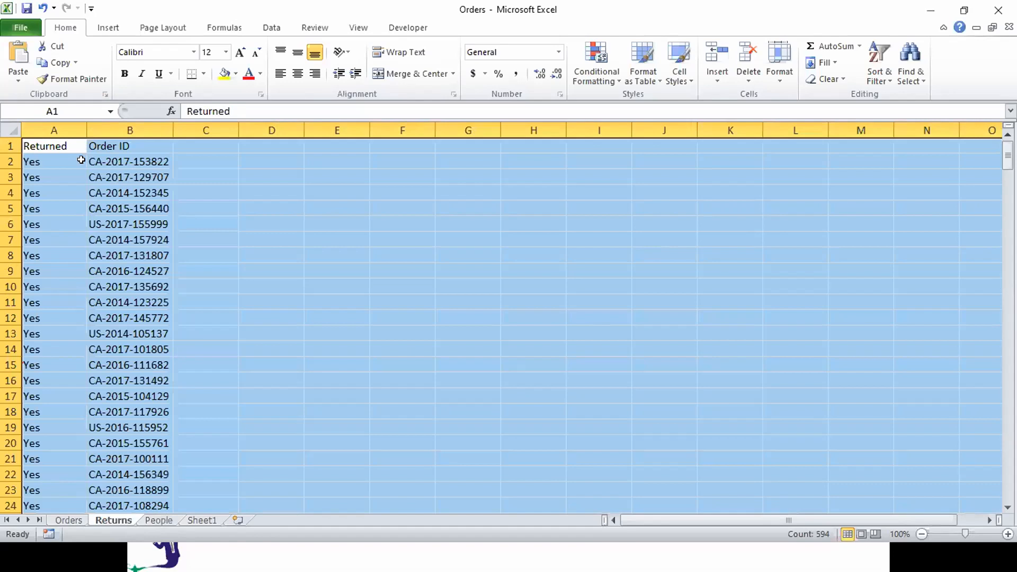
{"action": "left_click", "coordinate": [147, 516]}
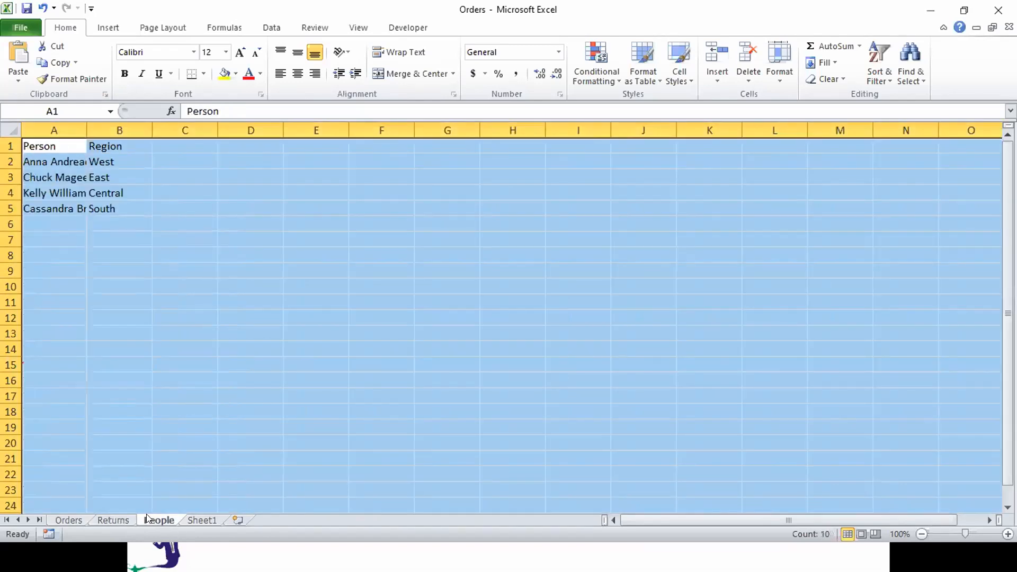
{"action": "left_click", "coordinate": [73, 519]}
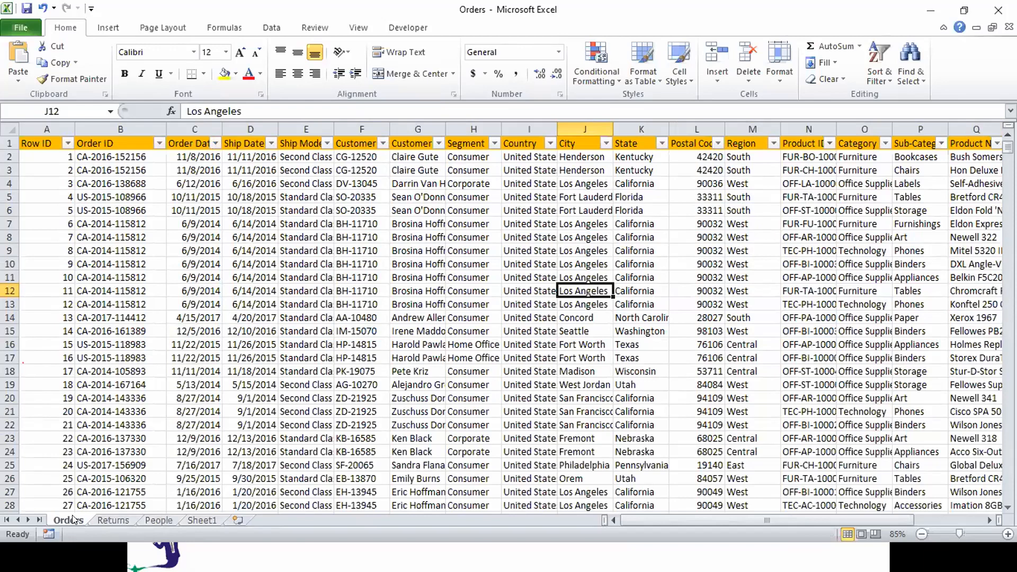
{"action": "key", "text": "alt+Tab"}
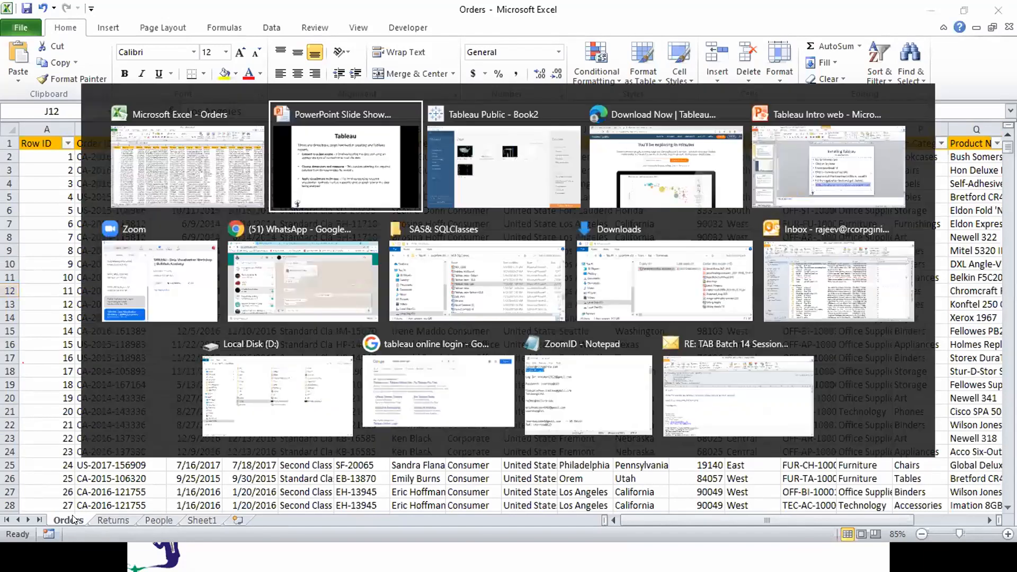
{"action": "key", "text": "alt+Tab"}
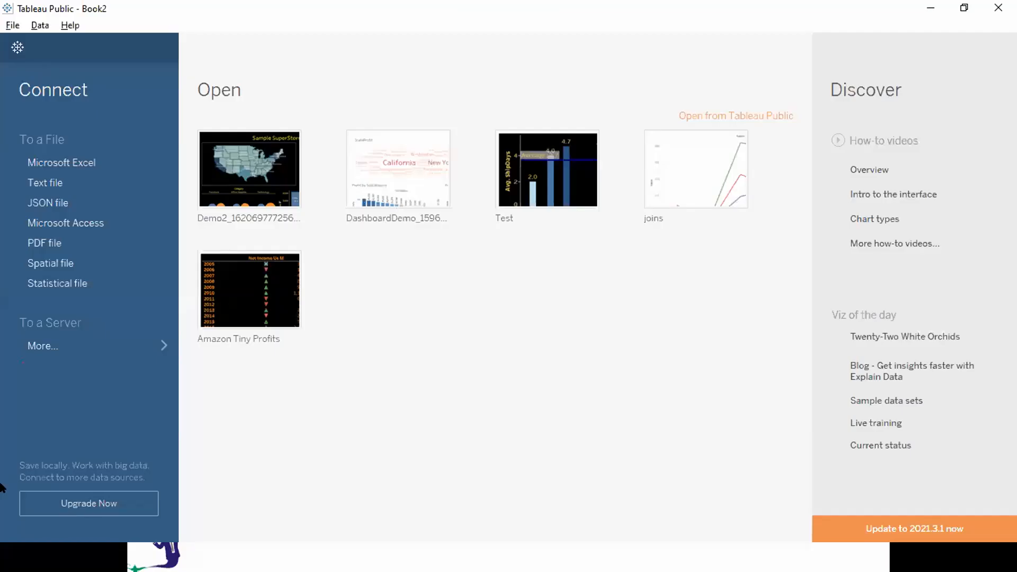
Connect the new workbook to the orders Excel file in the TableauData folder
{"action": "left_click", "coordinate": [67, 168]}
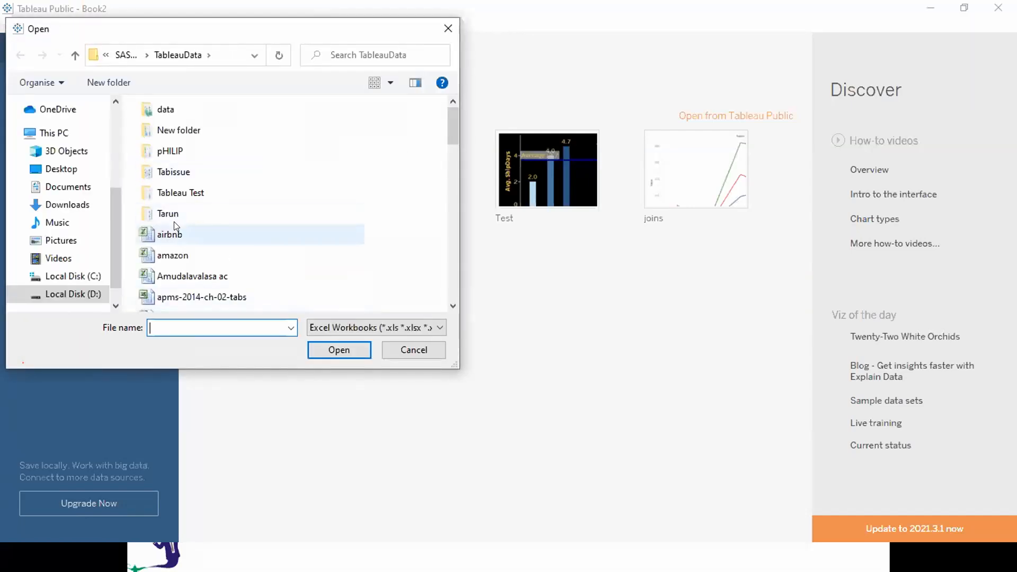
{"action": "left_click", "coordinate": [174, 224]}
{"action": "key", "text": "o"}
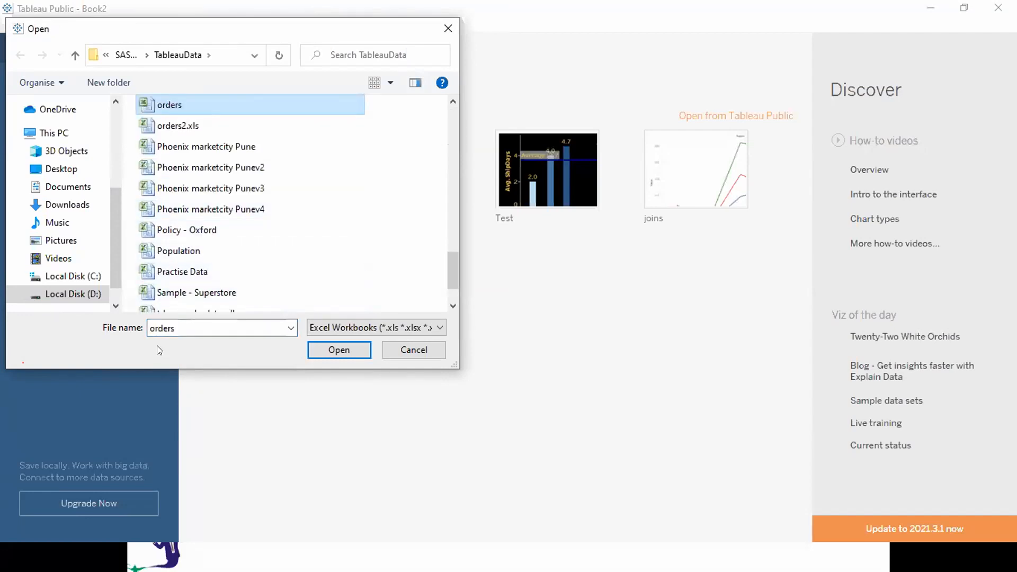
{"action": "left_click", "coordinate": [337, 350]}
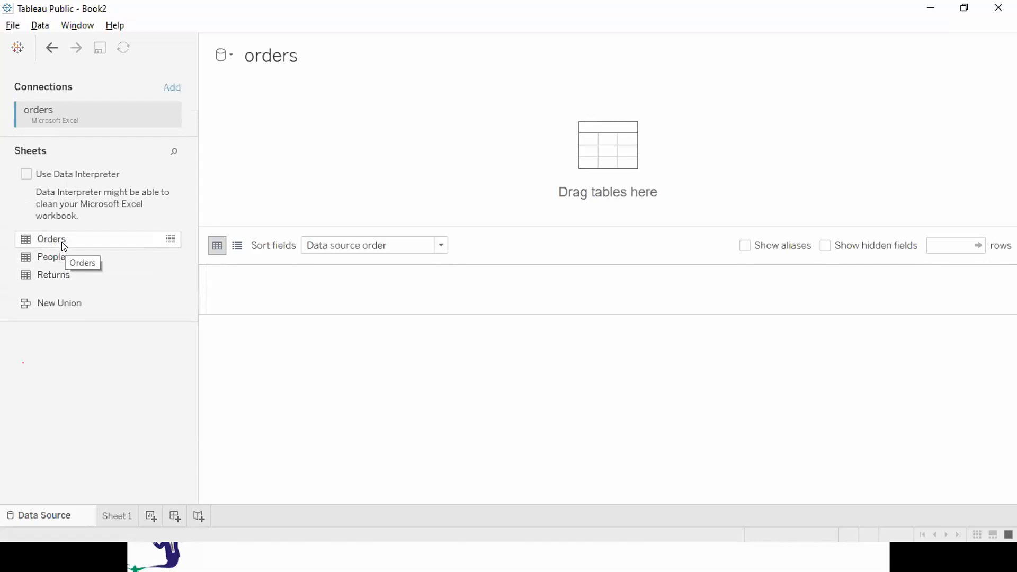
Add the Orders sheet to the data source, undo and add it again, and go to Sheet 1
{"action": "left_click_drag", "start_coordinate": [63, 245], "coordinate": [319, 177]}
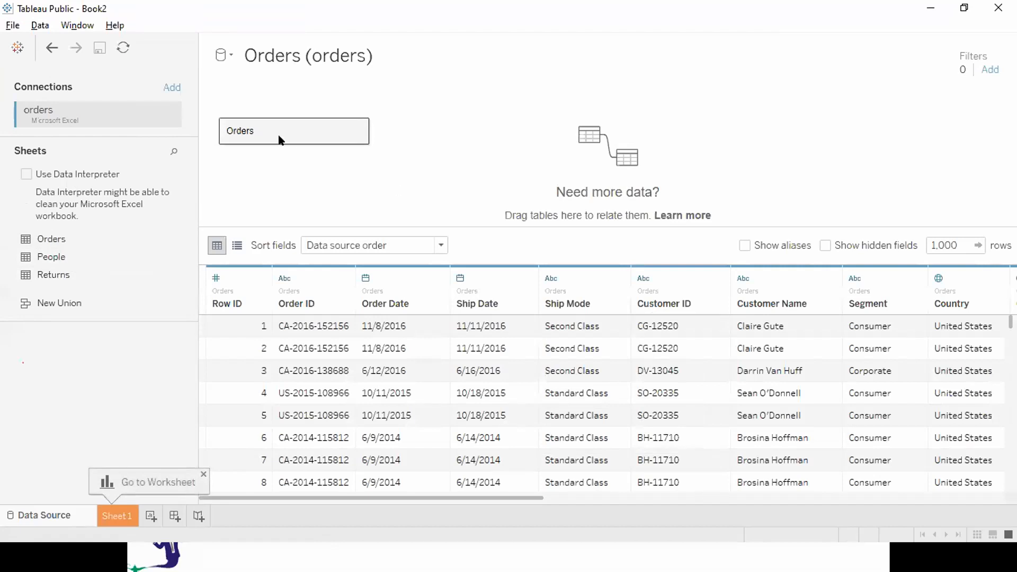
{"action": "key", "text": "ctrl+z"}
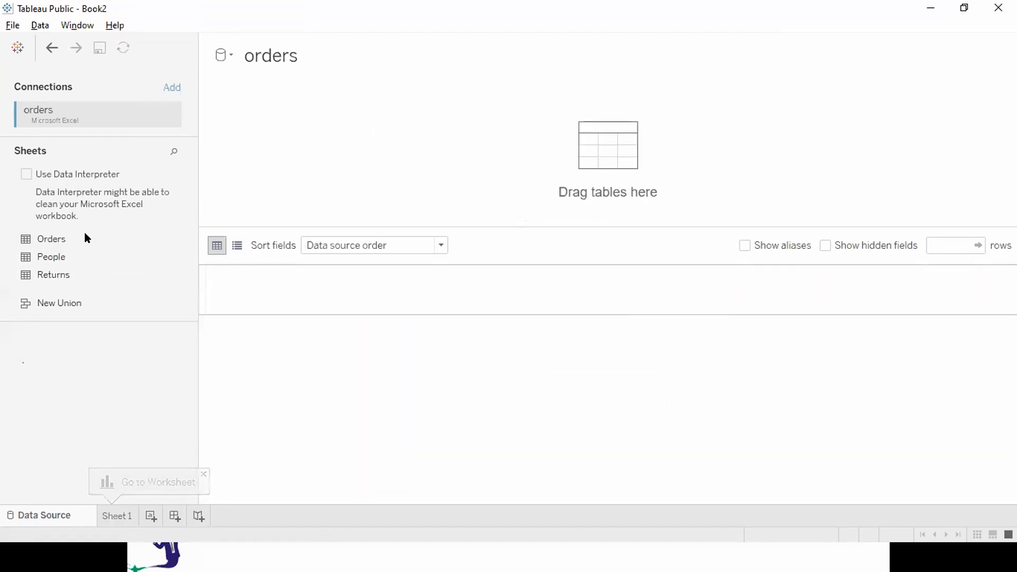
{"action": "double_click", "coordinate": [85, 238]}
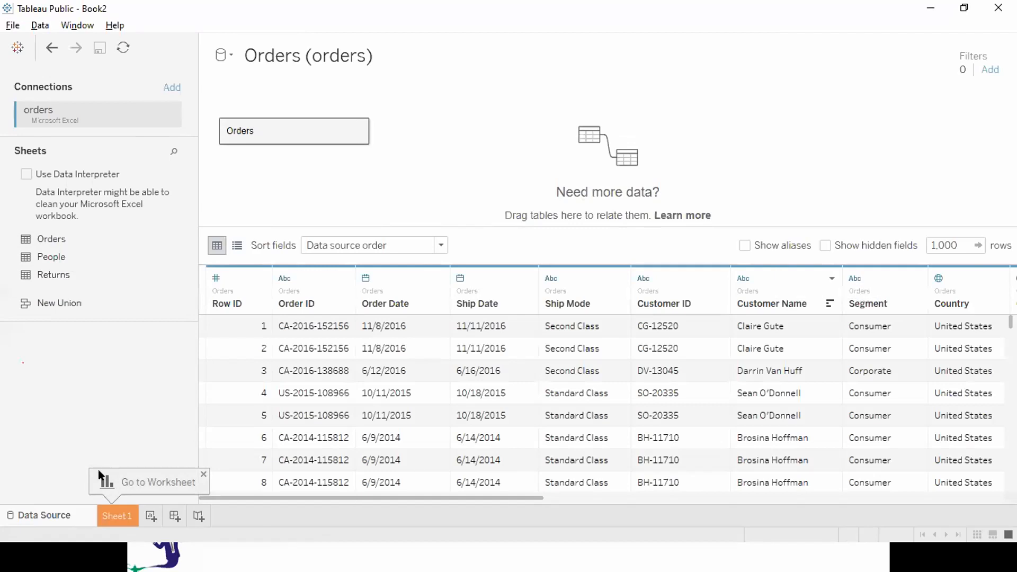
{"action": "left_click", "coordinate": [112, 516]}
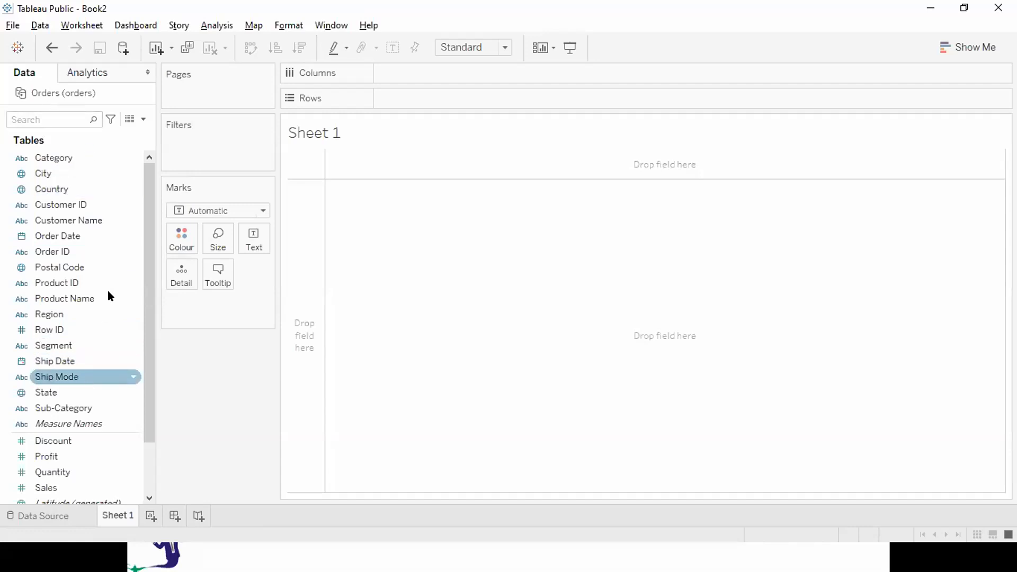
Select the Measure Names field, review the slide with the three report steps, and return to the Tableau Public Book2 window
{"action": "left_click", "coordinate": [73, 421]}
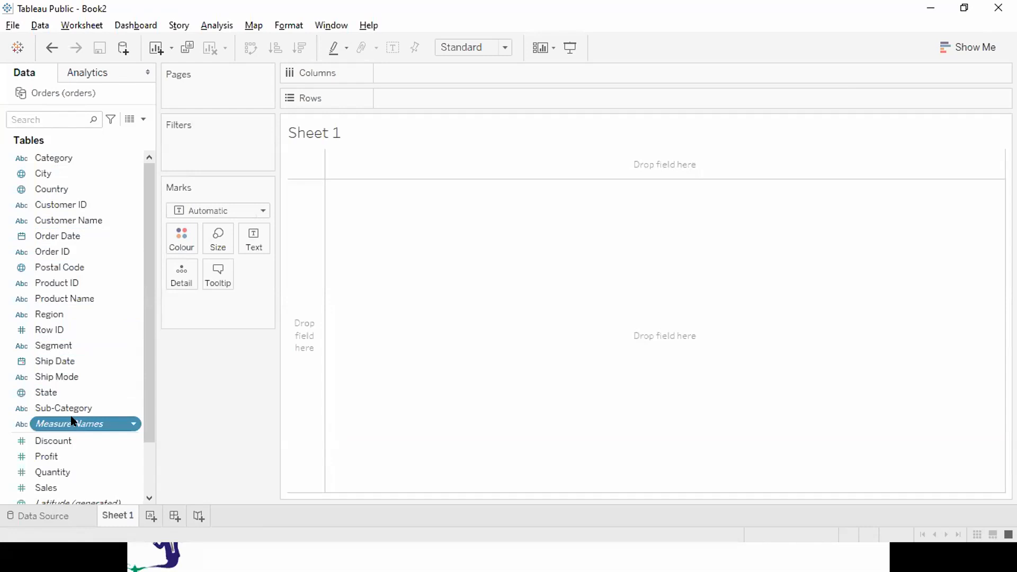
{"action": "left_click", "coordinate": [112, 455], "text": "ctrl"}
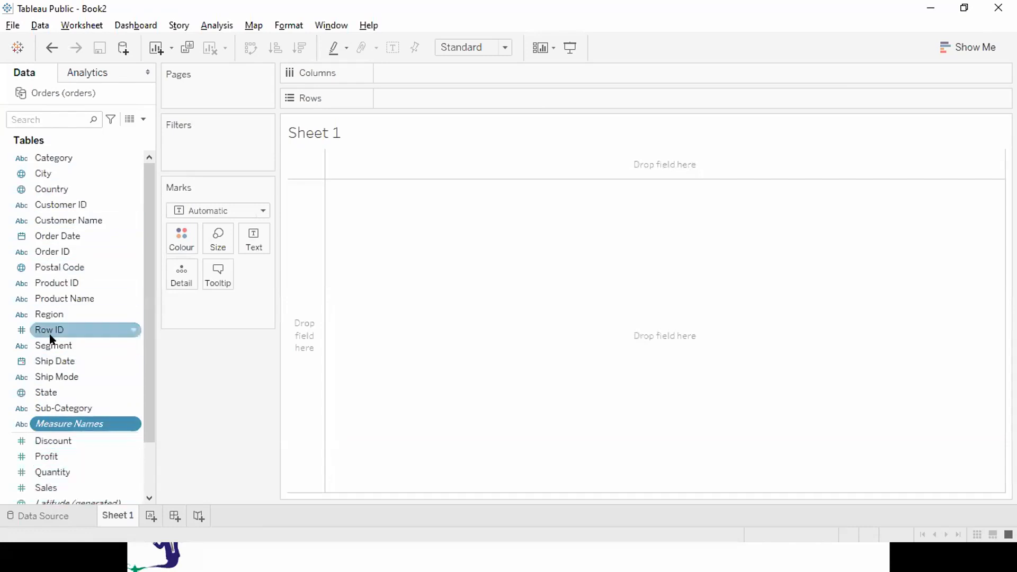
{"action": "key", "text": "ctrl+2"}
{"action": "key", "text": "alt+Tab"}
{"action": "key", "text": "alt+Tab"}
{"action": "key", "text": "alt+Tab"}
{"action": "key", "text": "alt+Tab"}
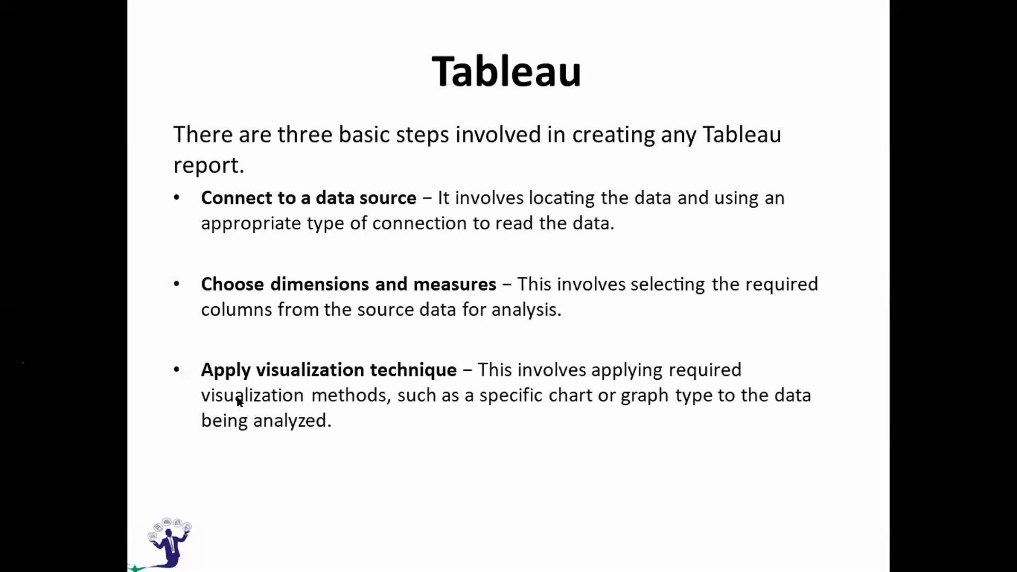
{"action": "key", "text": "alt+Tab"}
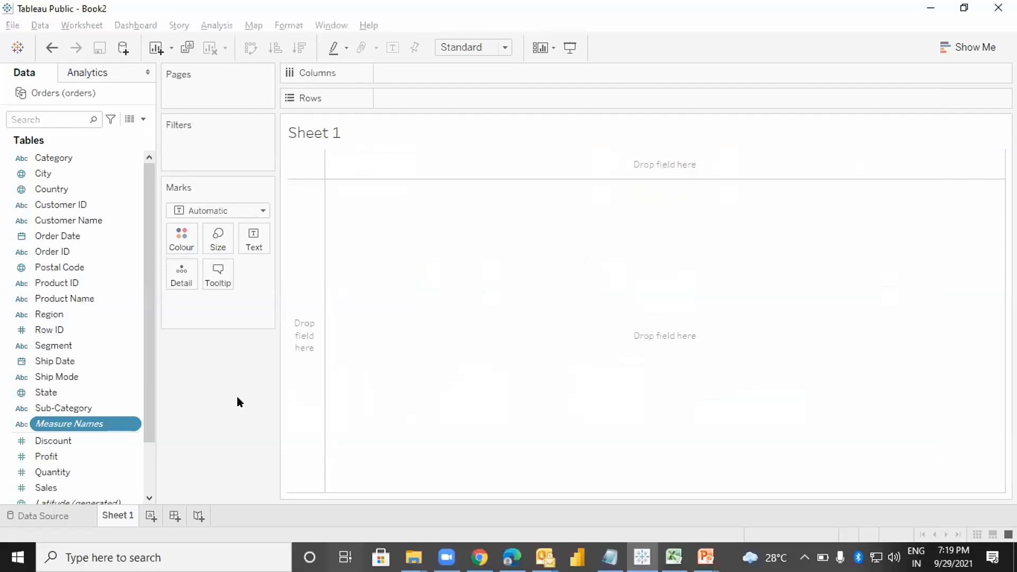
{"action": "key", "text": "super+Tab"}
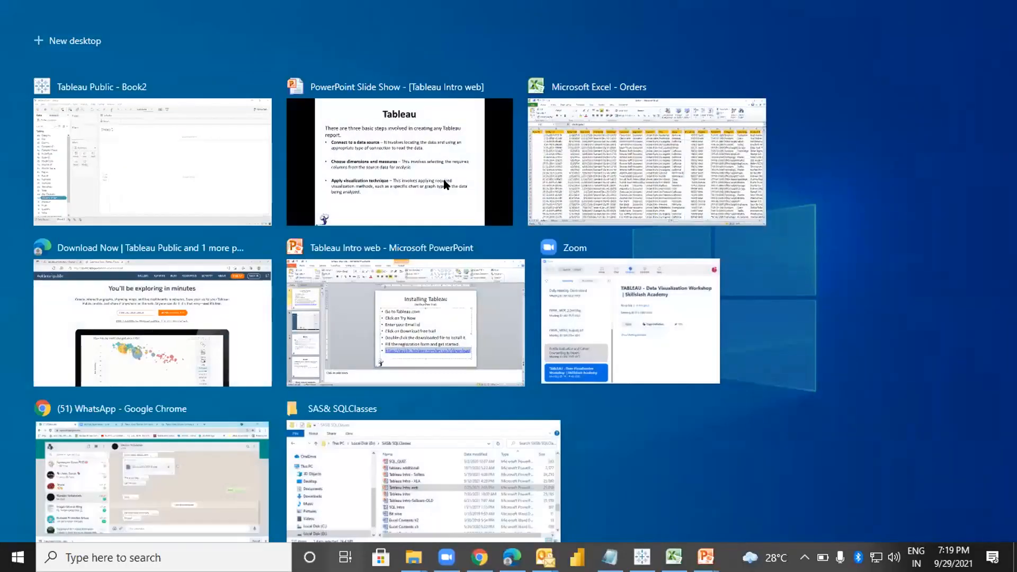
{"action": "left_click", "coordinate": [395, 214]}
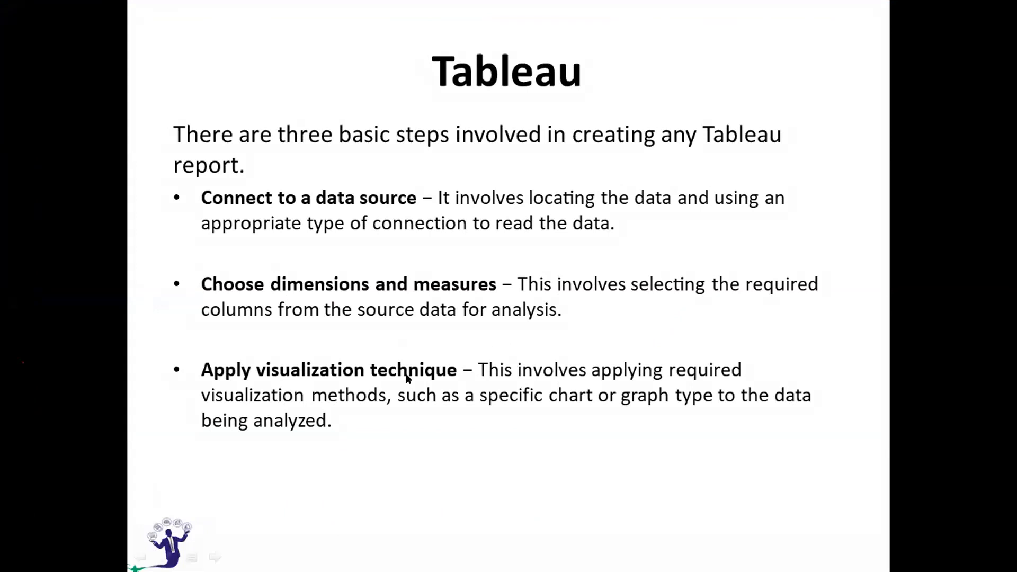
{"action": "key", "text": "alt+Tab"}
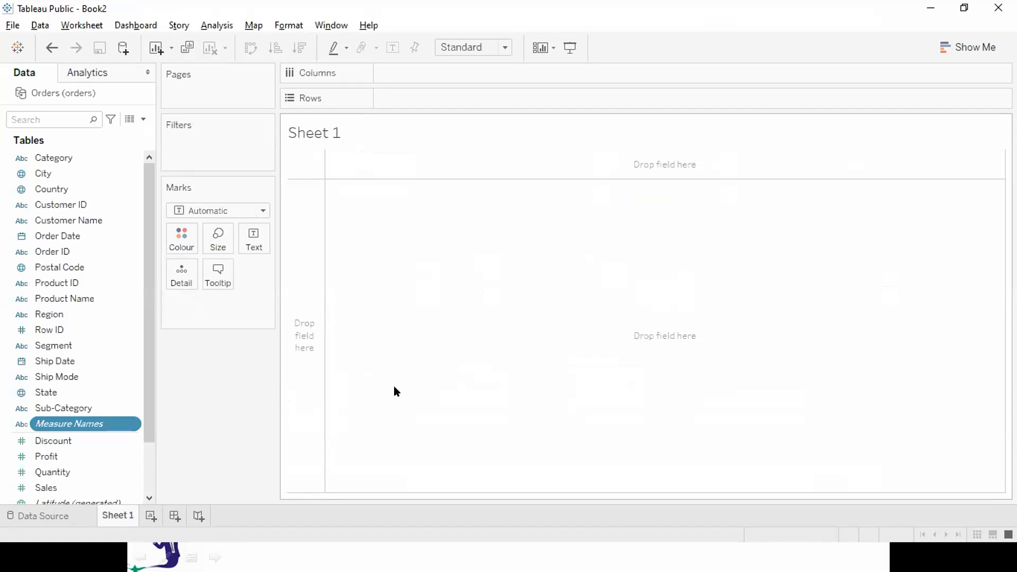
Chart Sales by Sub-Category on Sheet 1 and clear the sheet
{"action": "left_click", "coordinate": [59, 484]}
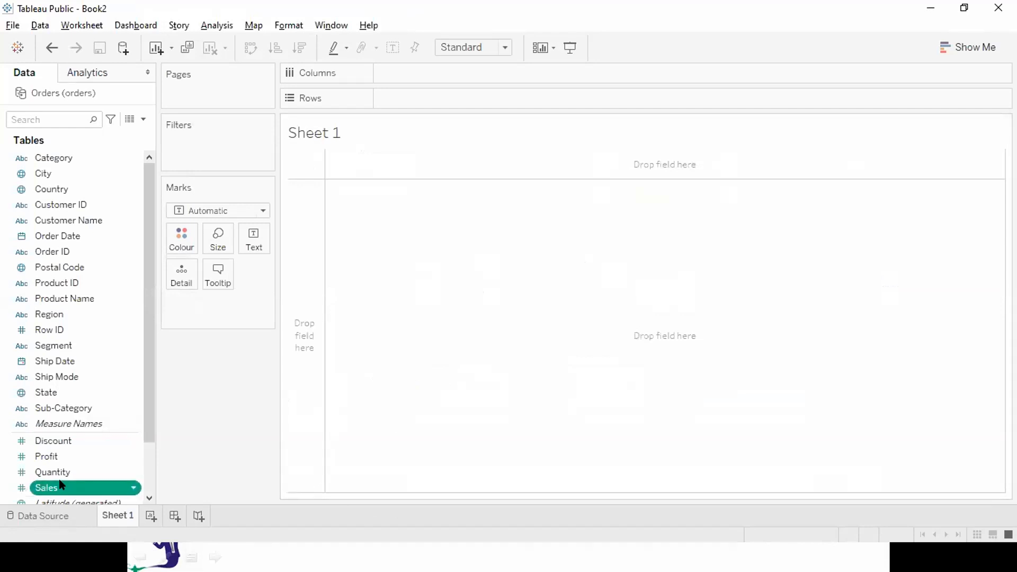
{"action": "left_click", "coordinate": [73, 408]}
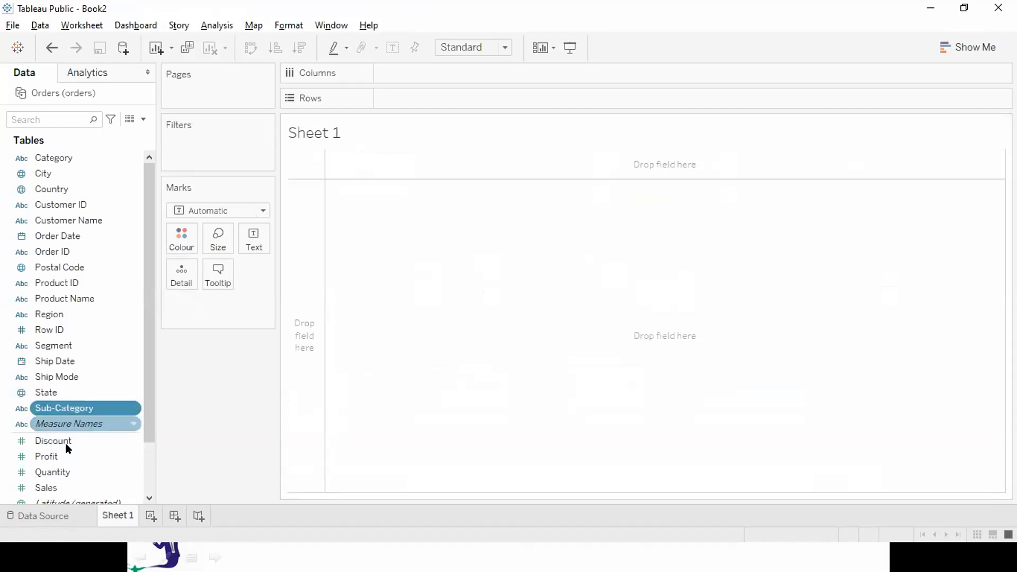
{"action": "double_click", "coordinate": [53, 484]}
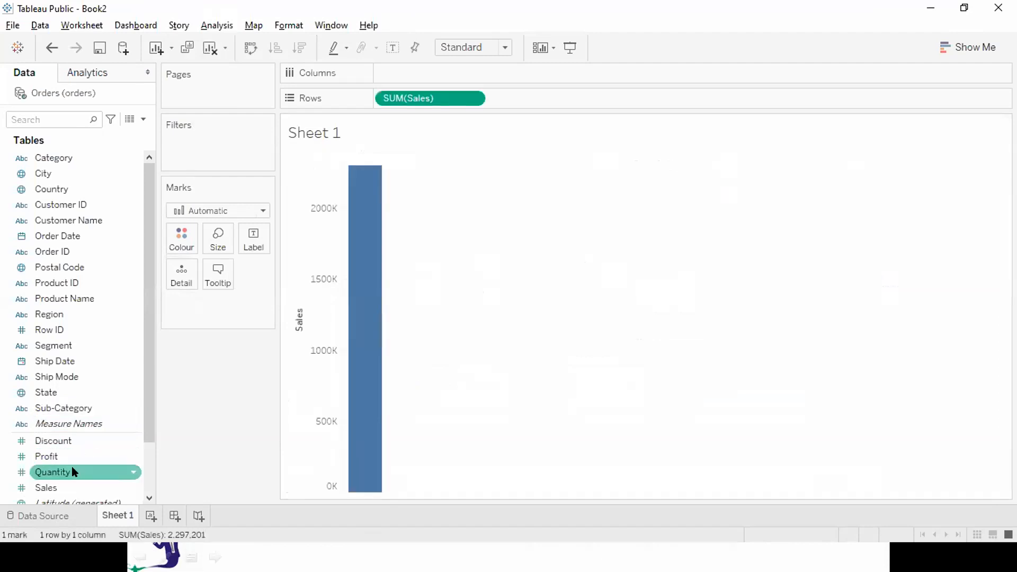
{"action": "double_click", "coordinate": [62, 411]}
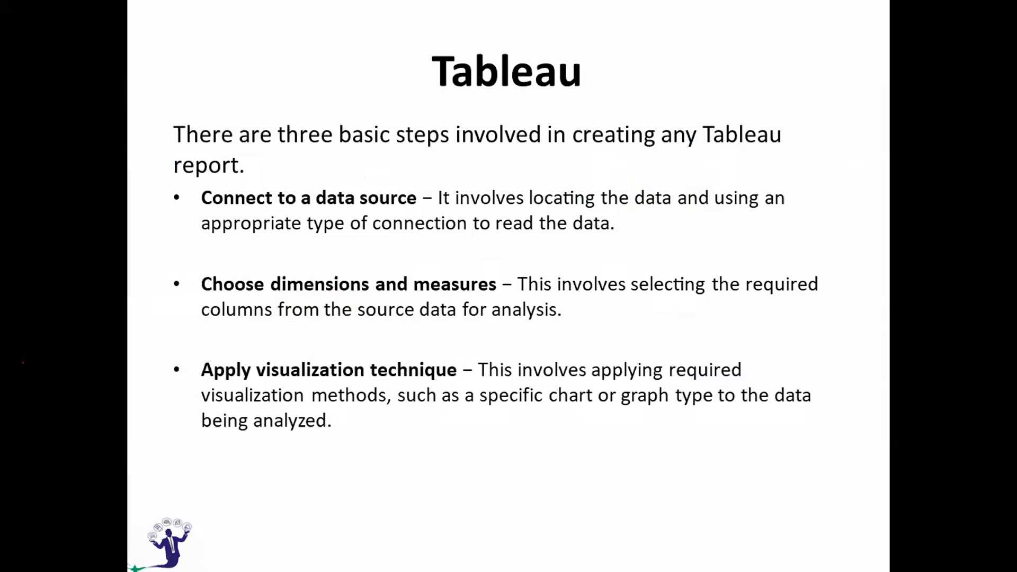
{"action": "left_click", "coordinate": [62, 412]}
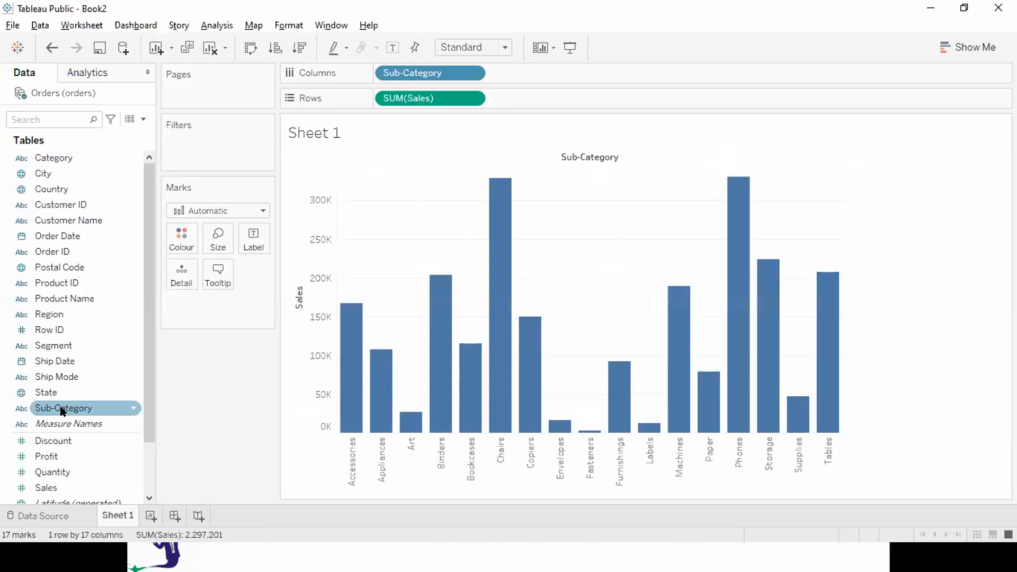
{"action": "left_click", "coordinate": [211, 48]}
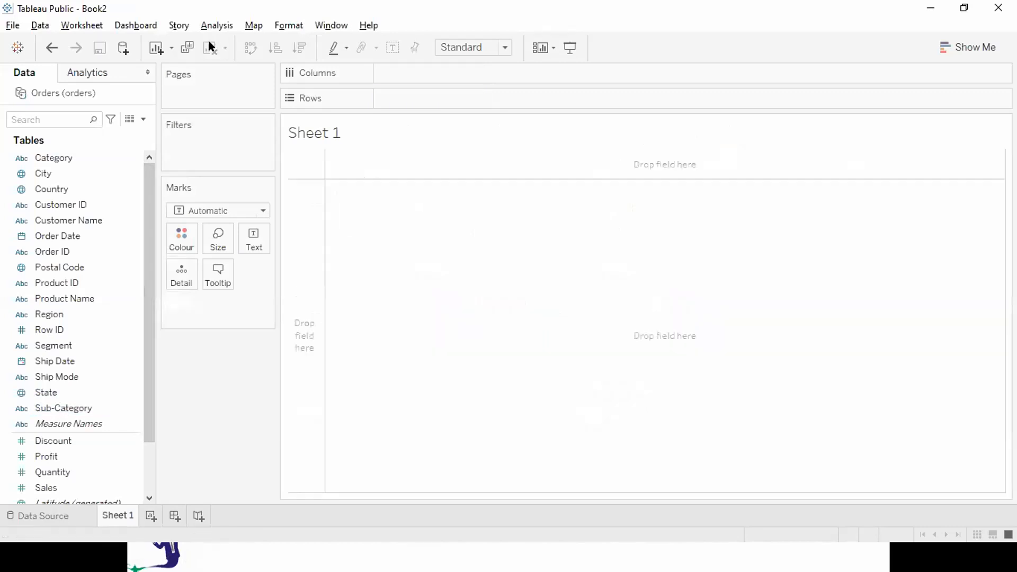
Chart Sales by year of Order Date on Sheet 1 and clear the sheet
{"action": "double_click", "coordinate": [53, 485]}
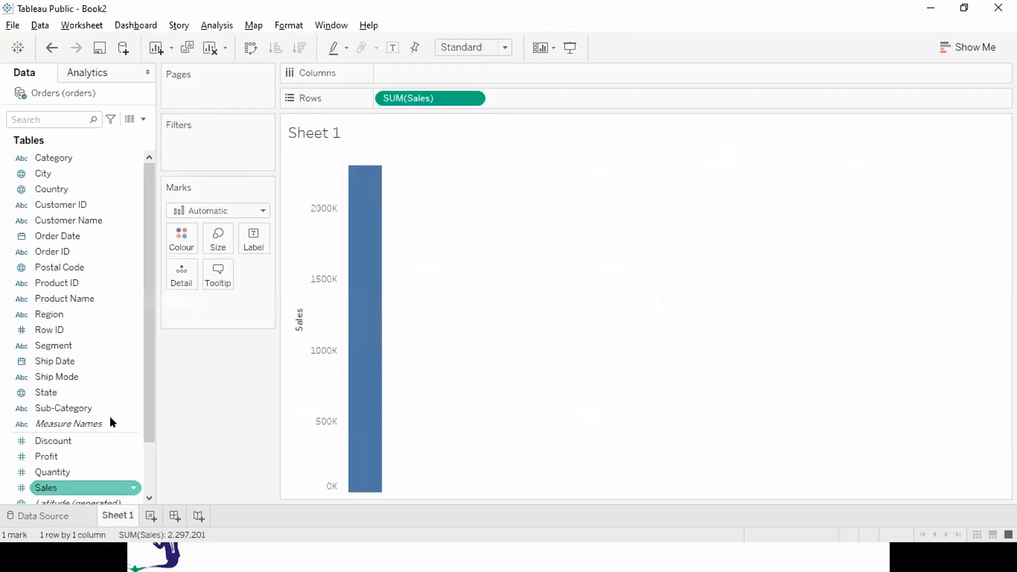
{"action": "double_click", "coordinate": [74, 235]}
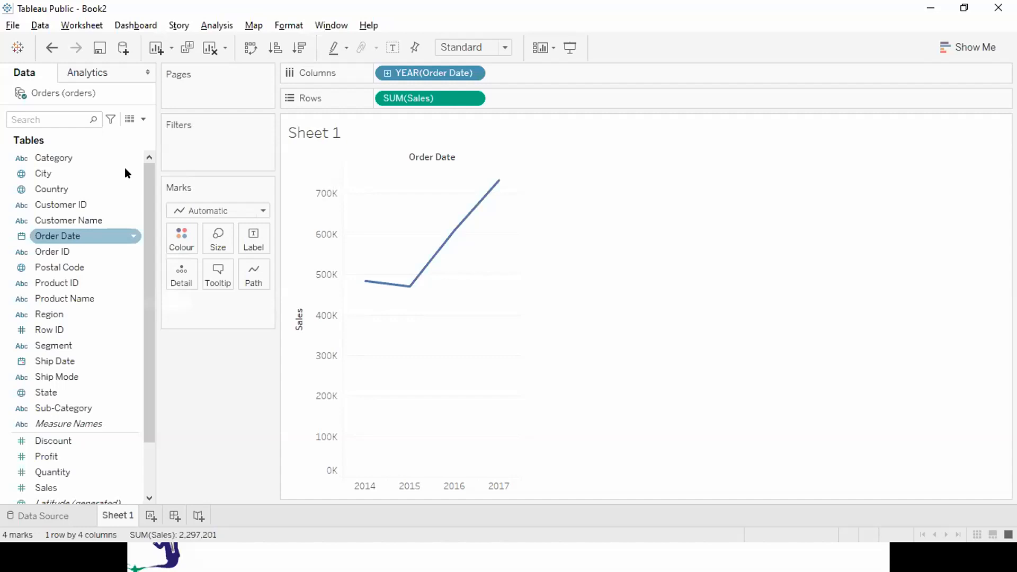
{"action": "left_click", "coordinate": [209, 50]}
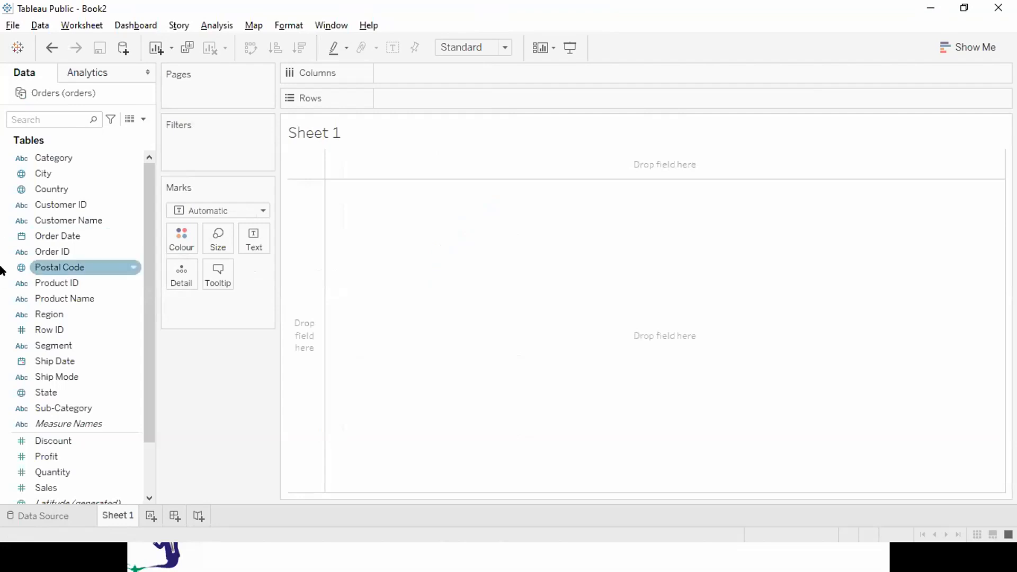
Build the Sales by Sub-Category chart again on the empty sheet and inspect the Appliances bar
{"action": "double_click", "coordinate": [66, 488]}
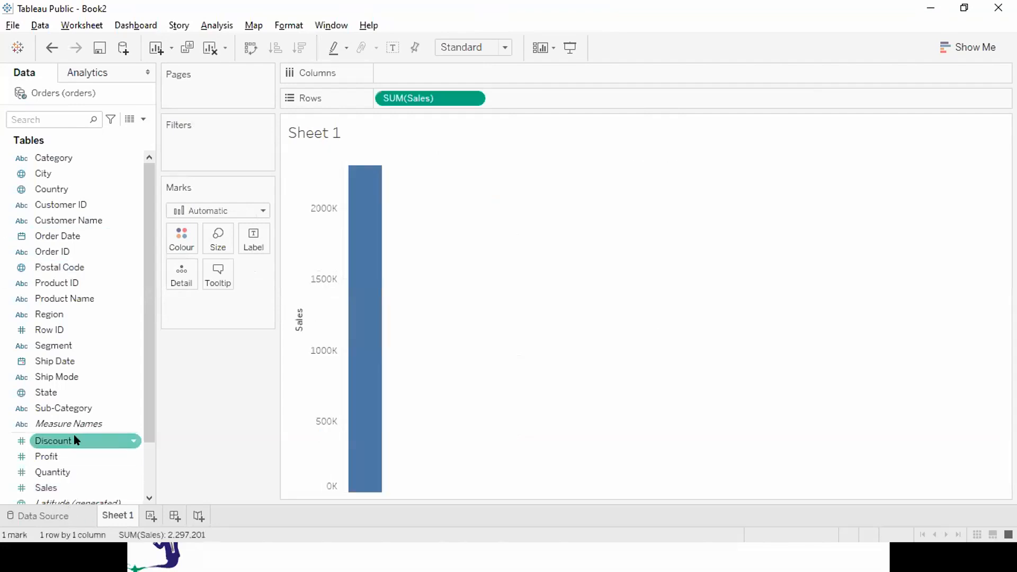
{"action": "double_click", "coordinate": [65, 409]}
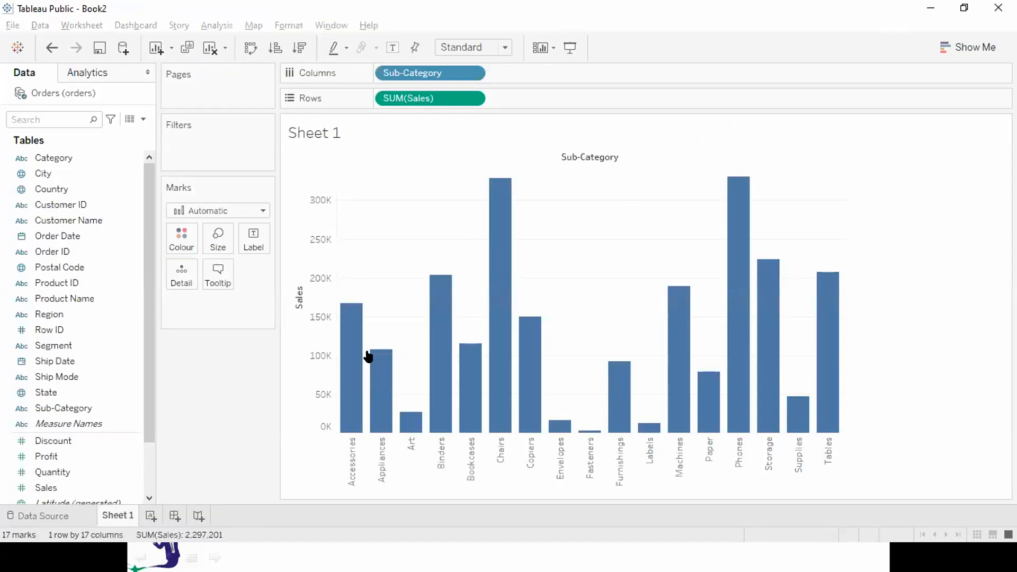
{"action": "mouse_move", "coordinate": [368, 356]}
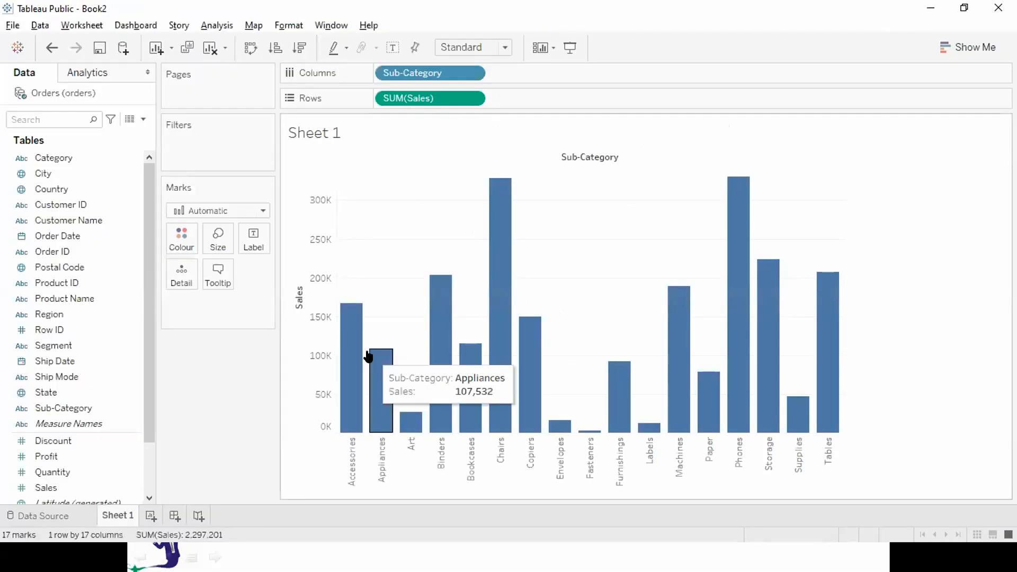
Change the chart's mark type to Line and set it back to Automatic
{"action": "left_click", "coordinate": [214, 210]}
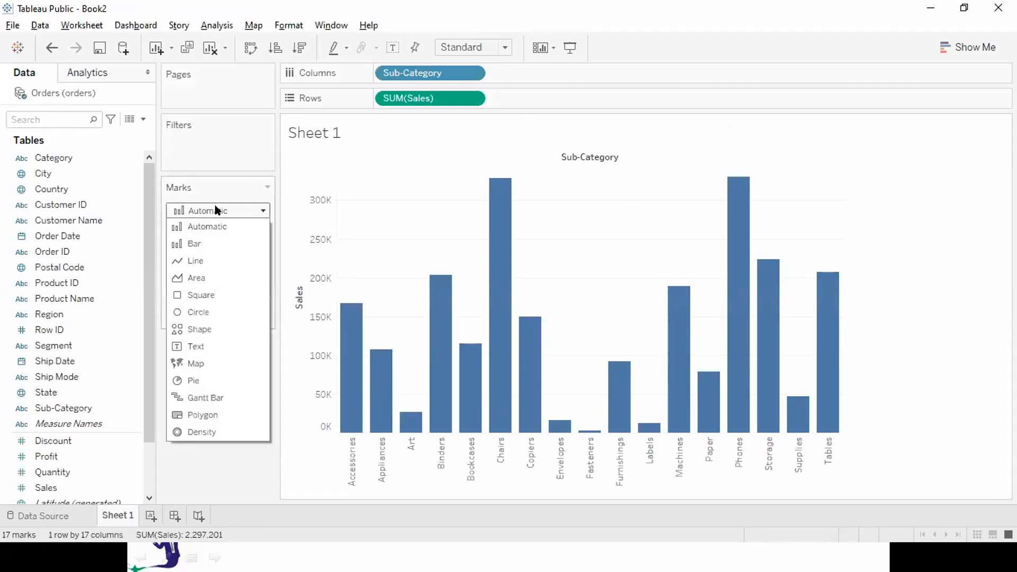
{"action": "left_click", "coordinate": [193, 260]}
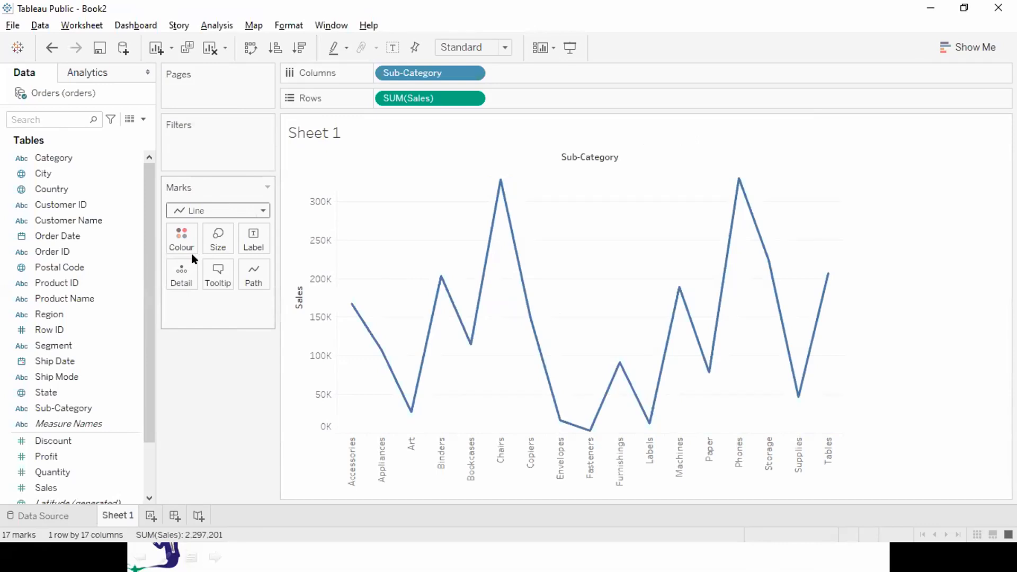
{"action": "left_click", "coordinate": [262, 210]}
{"action": "left_click", "coordinate": [227, 225]}
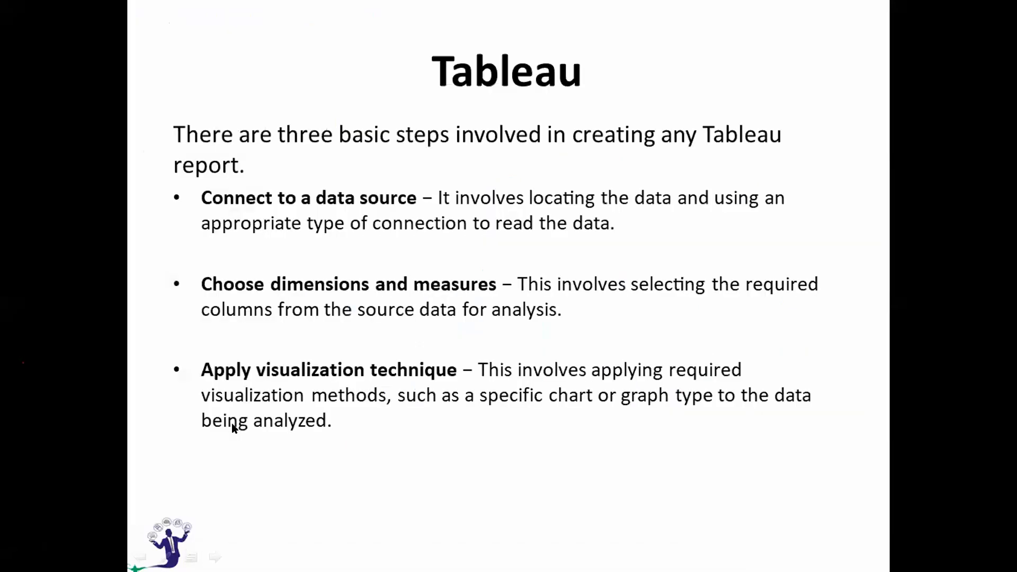
Advance to the Sample Data slide and open the Documents folder through a Windows search
{"action": "key", "text": "Right"}
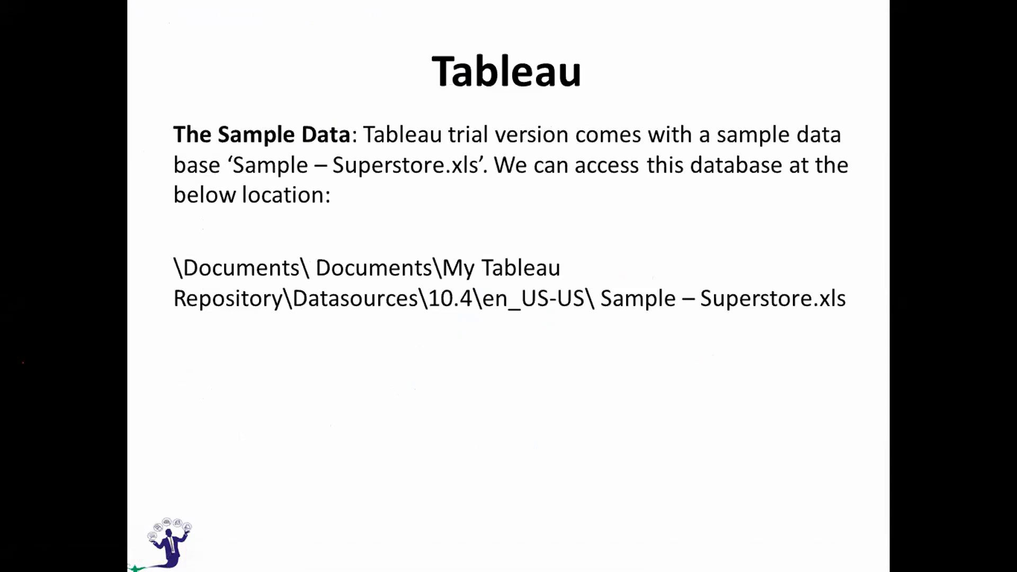
{"action": "key", "text": "super"}
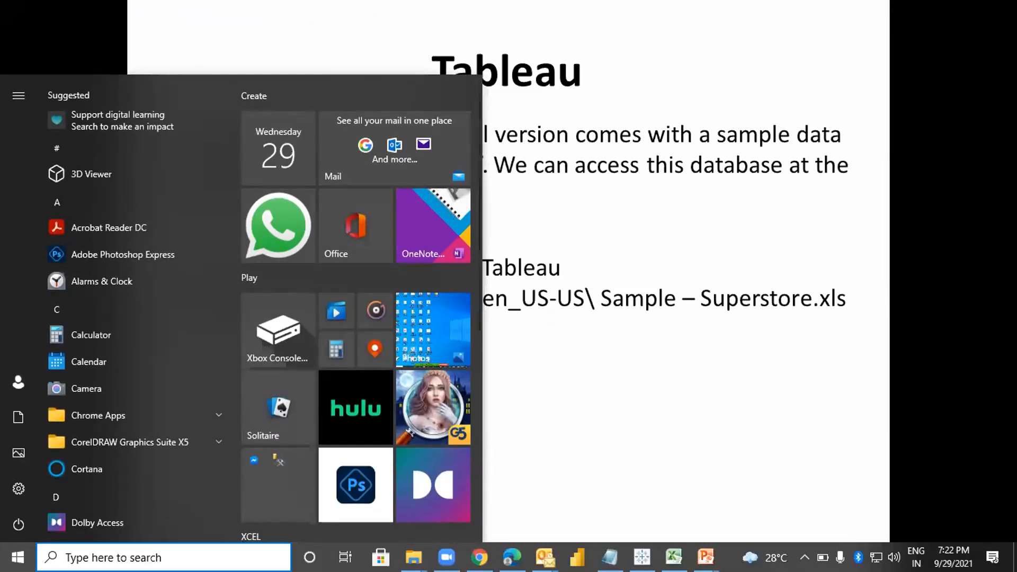
{"action": "left_click", "coordinate": [161, 557]}
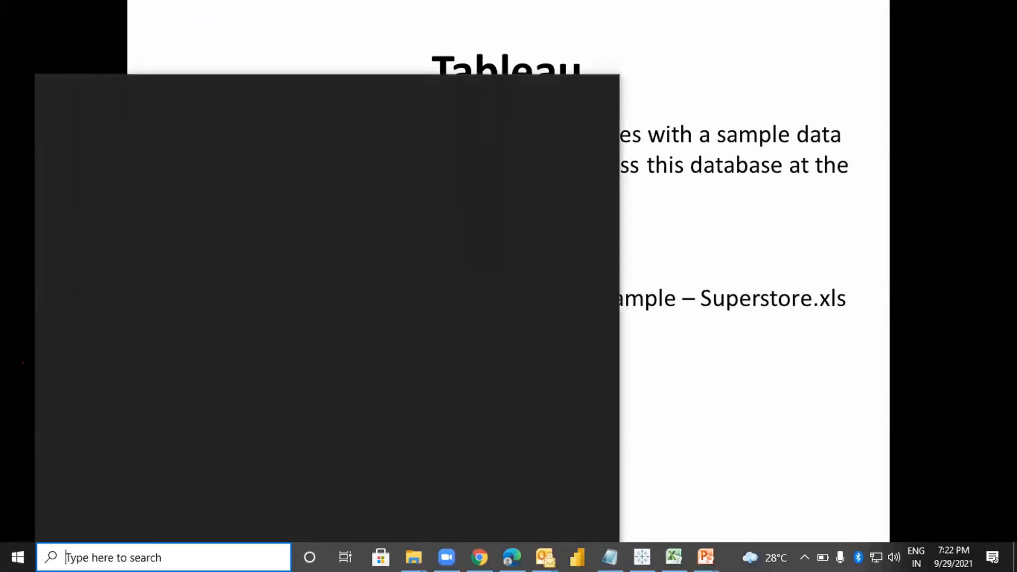
{"action": "type", "text": "DOCU"}
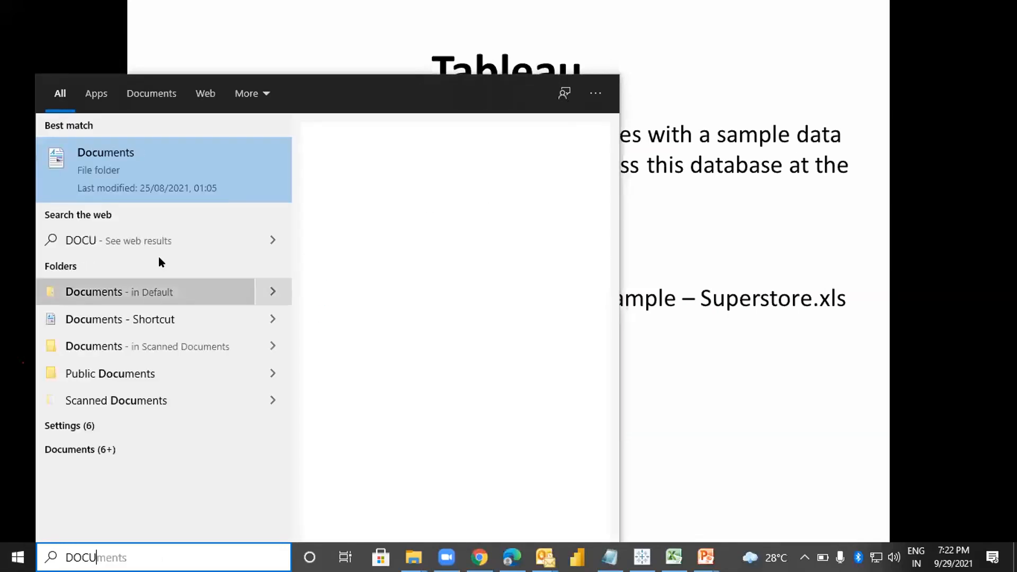
{"action": "left_click", "coordinate": [125, 167]}
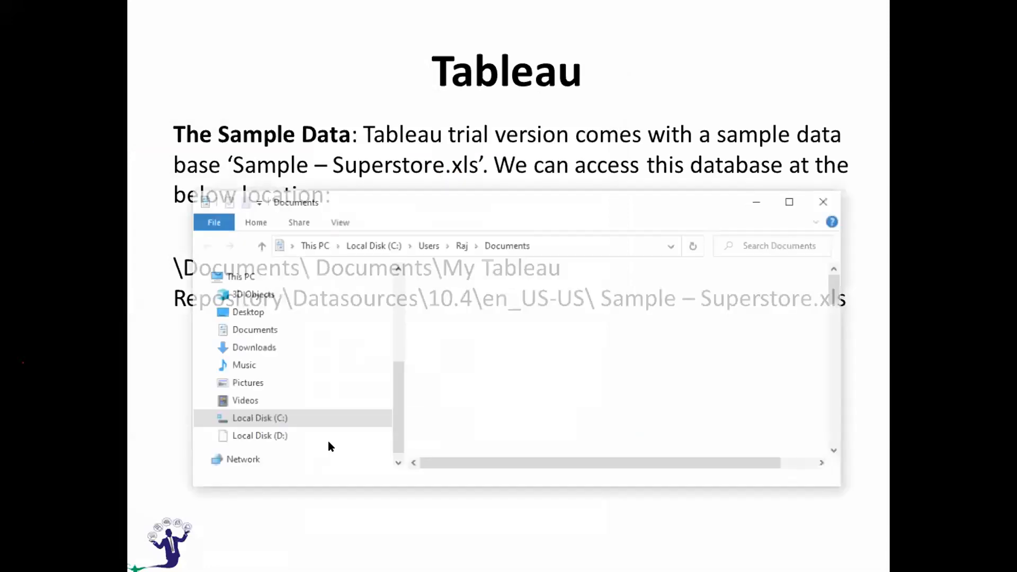
{"action": "left_click", "coordinate": [432, 372]}
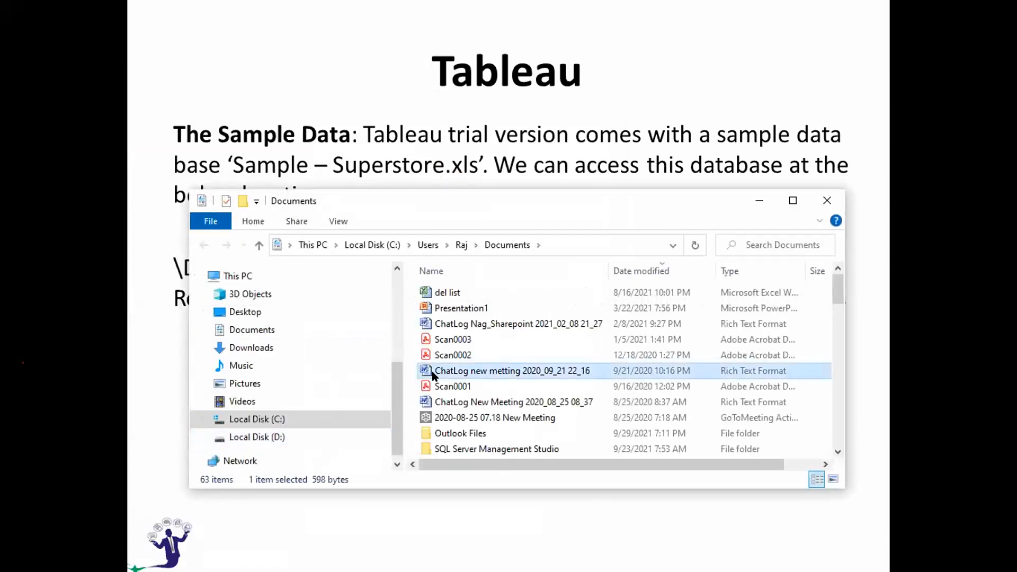
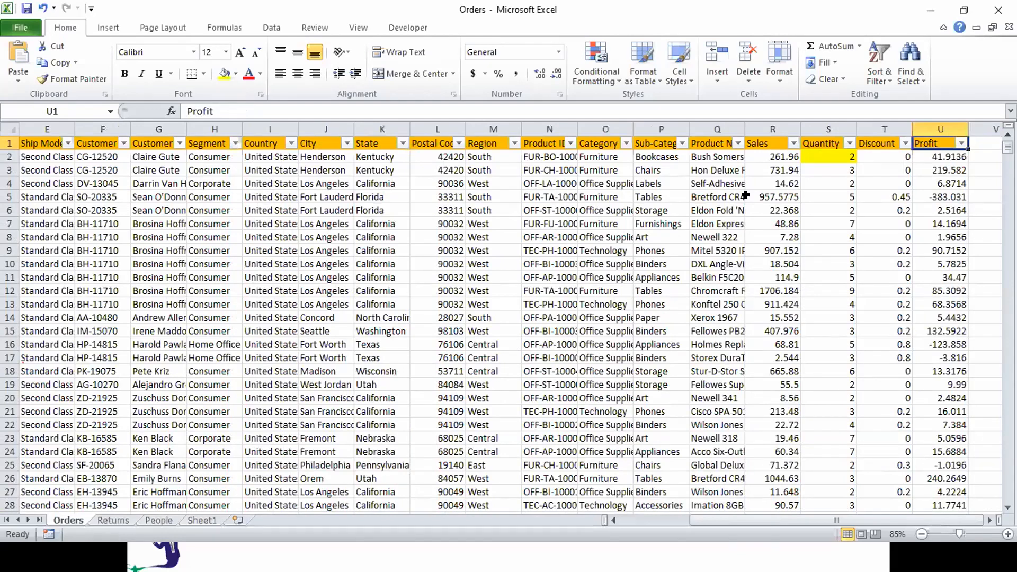
Highlight all the data in the Sales column of the Orders sheet in Excel
{"action": "key", "text": "Right"}
{"action": "key", "text": "Left"}
{"action": "key", "text": "Left"}
{"action": "key", "text": "Left"}
{"action": "key", "text": "Left"}
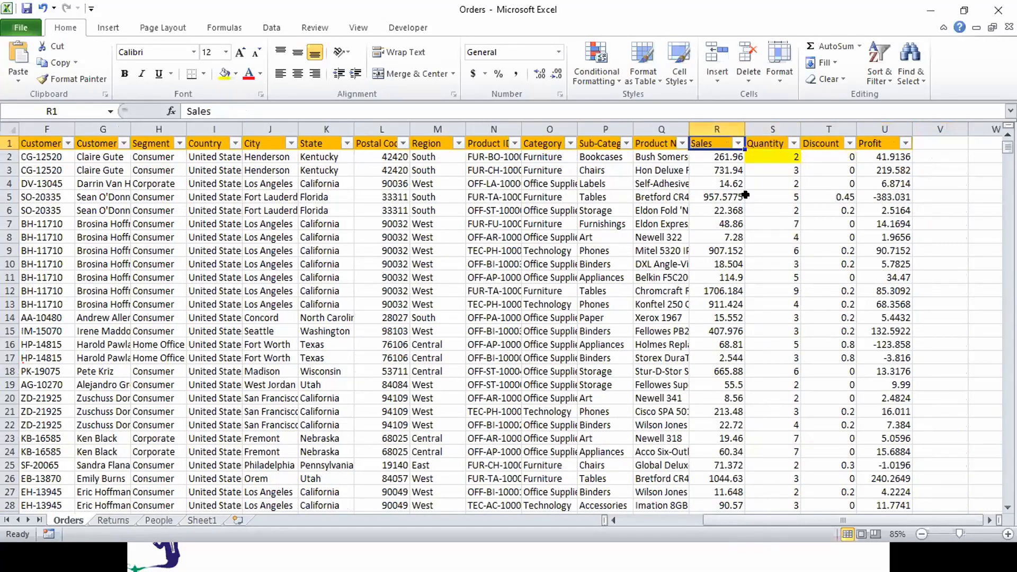
{"action": "key", "text": "ctrl+shift+Down"}
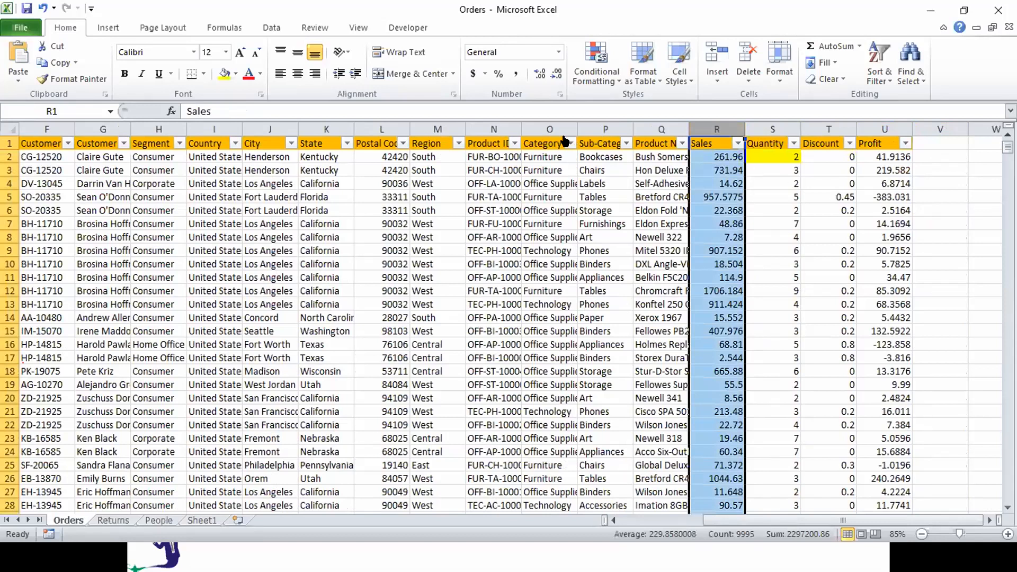
Highlight the Category and Sub-Category columns and examine their entries further down the Orders sheet
{"action": "left_click", "coordinate": [542, 128]}
{"action": "right_click", "coordinate": [545, 127]}
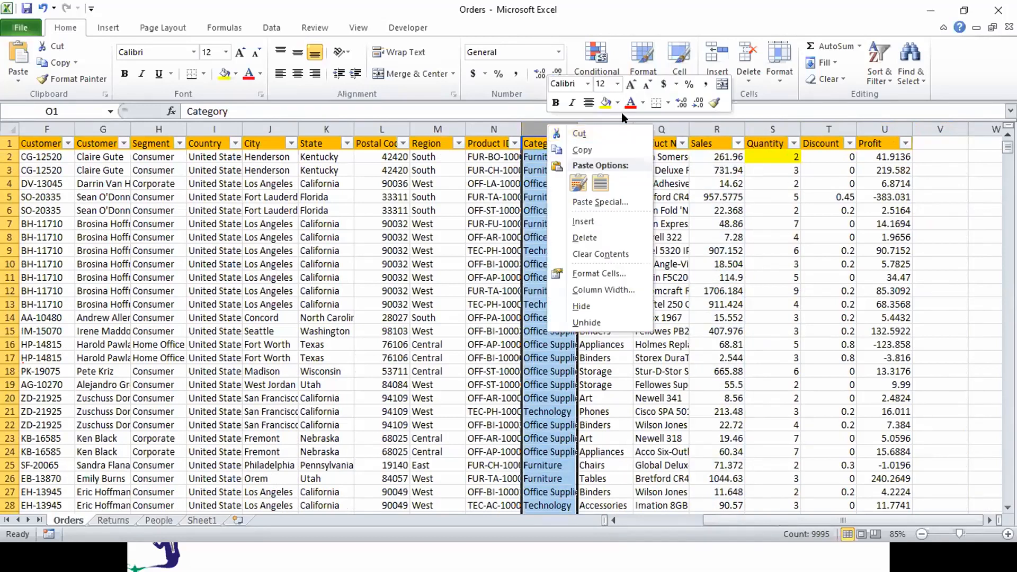
{"action": "left_click", "coordinate": [714, 165]}
{"action": "key", "text": "ctrl+Up"}
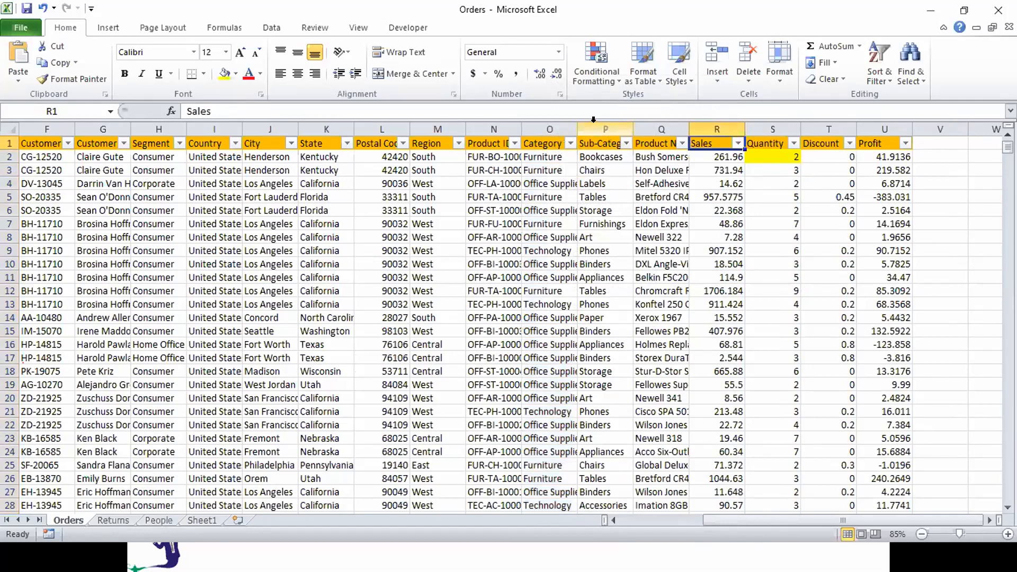
{"action": "left_click", "coordinate": [593, 121]}
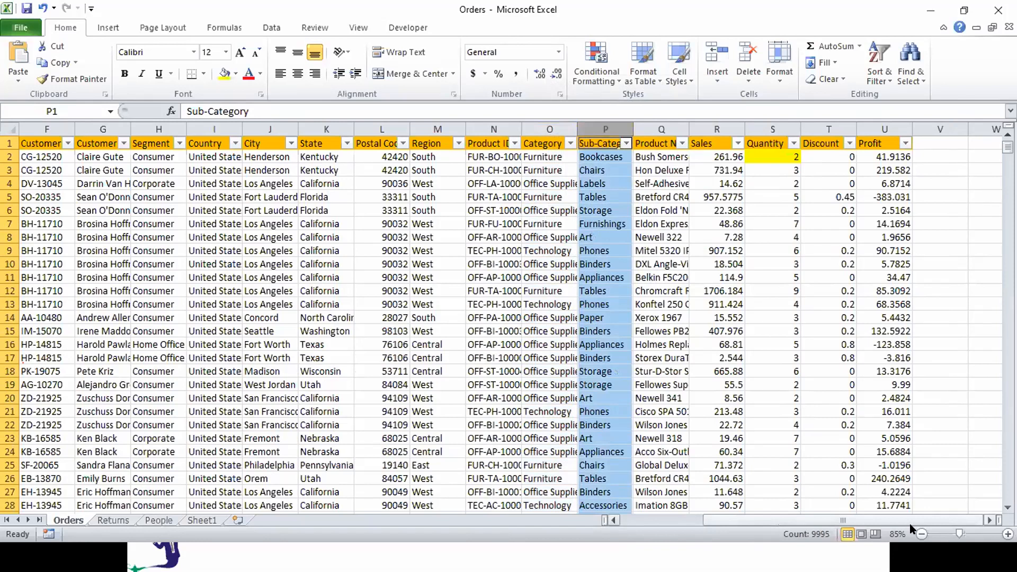
{"action": "left_click", "coordinate": [1007, 497]}
{"action": "left_click", "coordinate": [546, 313]}
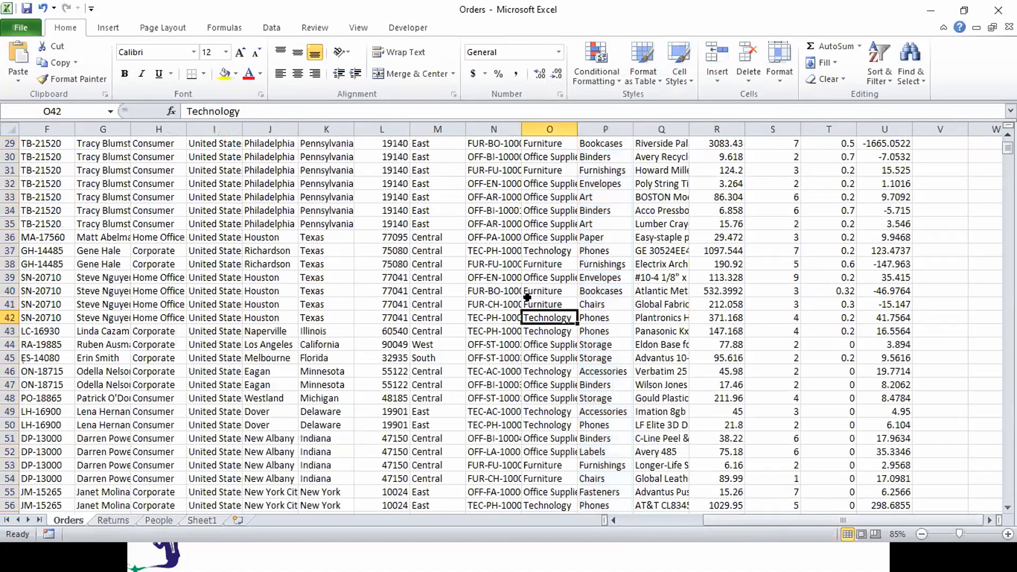
Select the entire Orders data range and create a PivotTable from it on a new worksheet
{"action": "key", "text": "Home"}
{"action": "key", "text": "Down"}
{"action": "key", "text": "Up"}
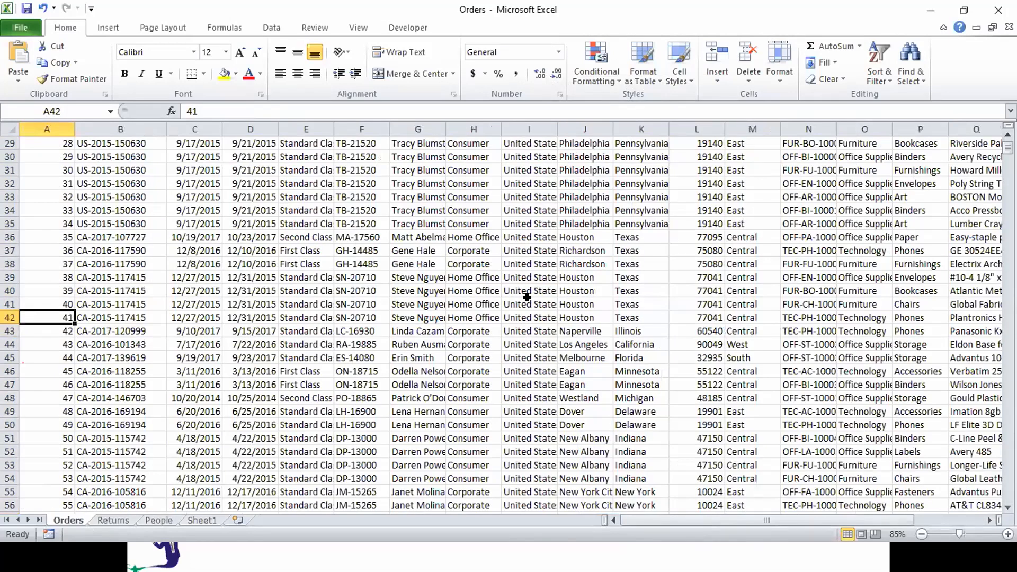
{"action": "key", "text": "Up"}
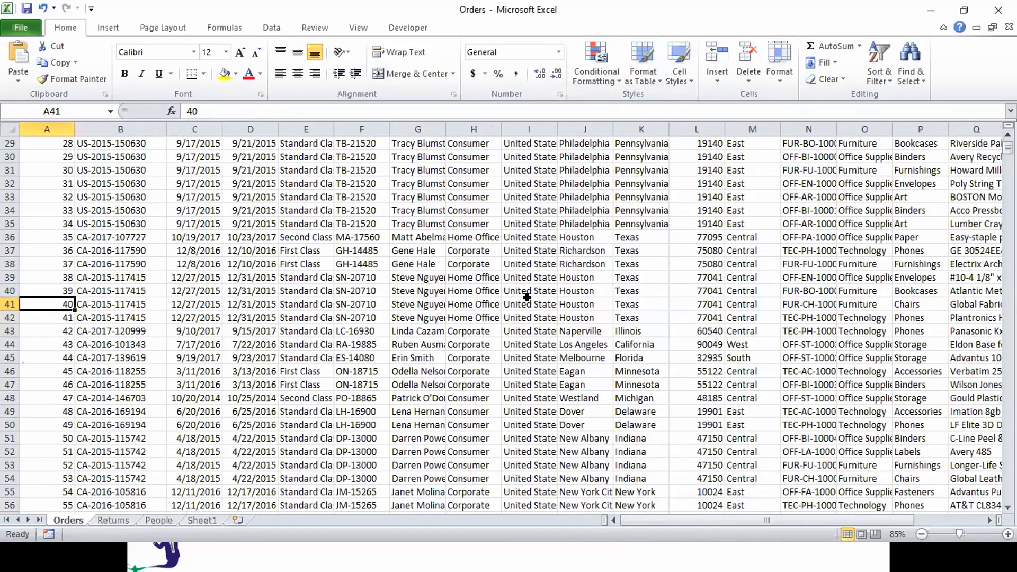
{"action": "key", "text": "ctrl+Home"}
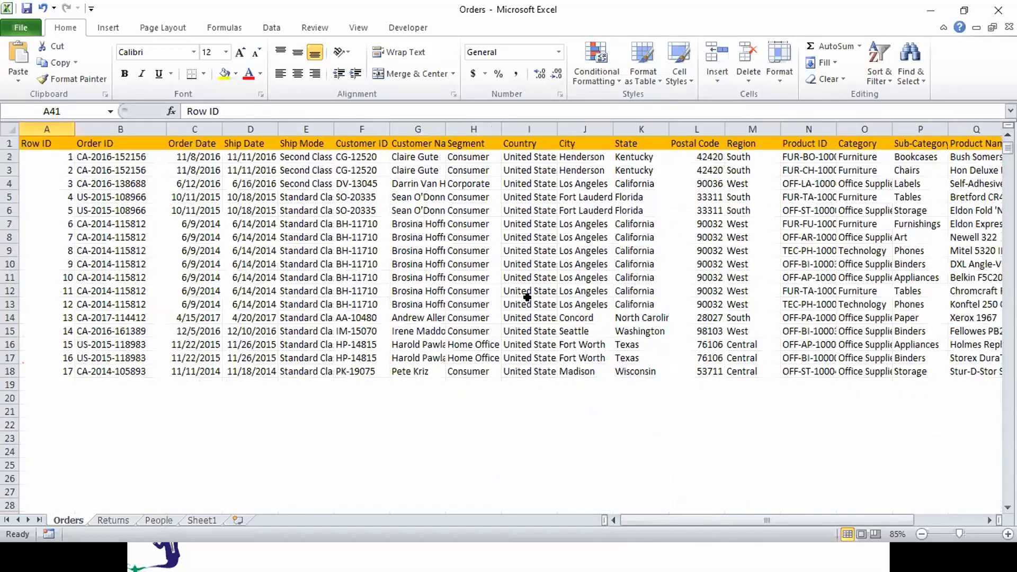
{"action": "key", "text": "ctrl+a"}
{"action": "scroll", "coordinate": [527, 297], "scroll_direction": "right", "scroll_amount": 2}
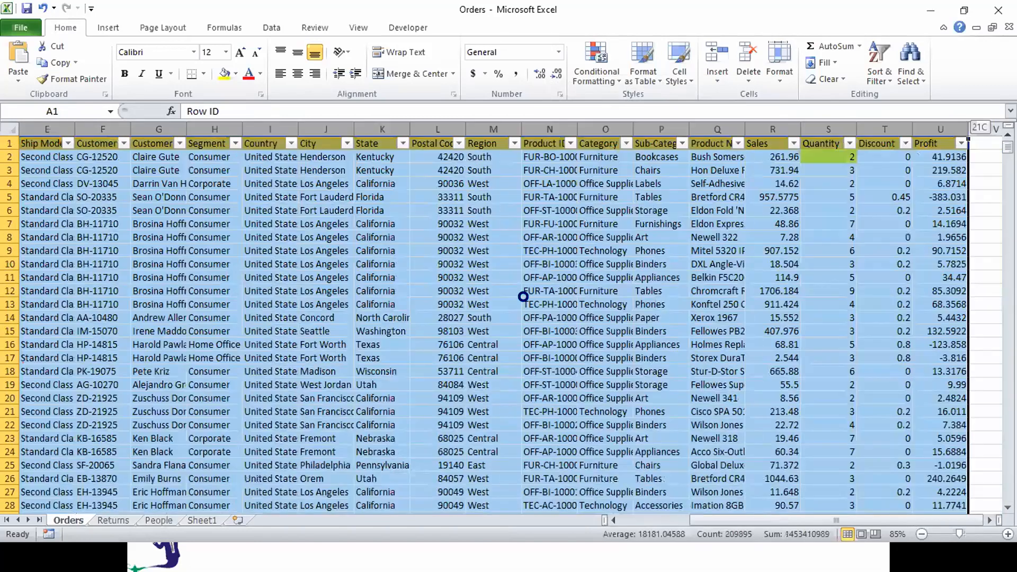
{"action": "key", "text": "alt+d"}
{"action": "key", "text": "p"}
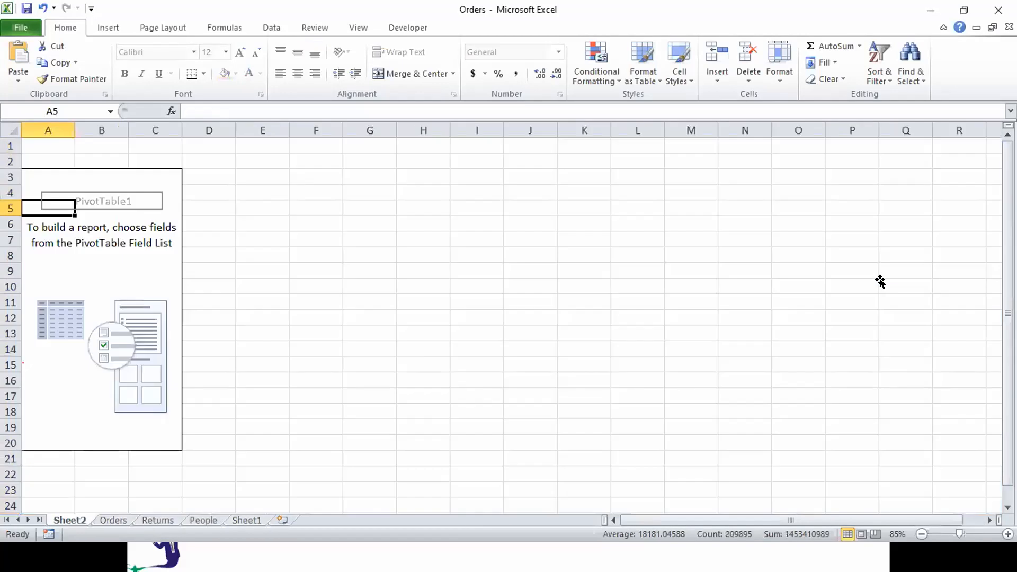
Add Category and Sub-Category as PivotTable row labels and Sales as the values field
{"action": "scroll", "coordinate": [877, 275], "scroll_direction": "down", "scroll_amount": 4}
{"action": "left_click_drag", "start_coordinate": [874, 275], "coordinate": [982, 432]}
{"action": "left_click_drag", "start_coordinate": [874, 235], "coordinate": [875, 439]}
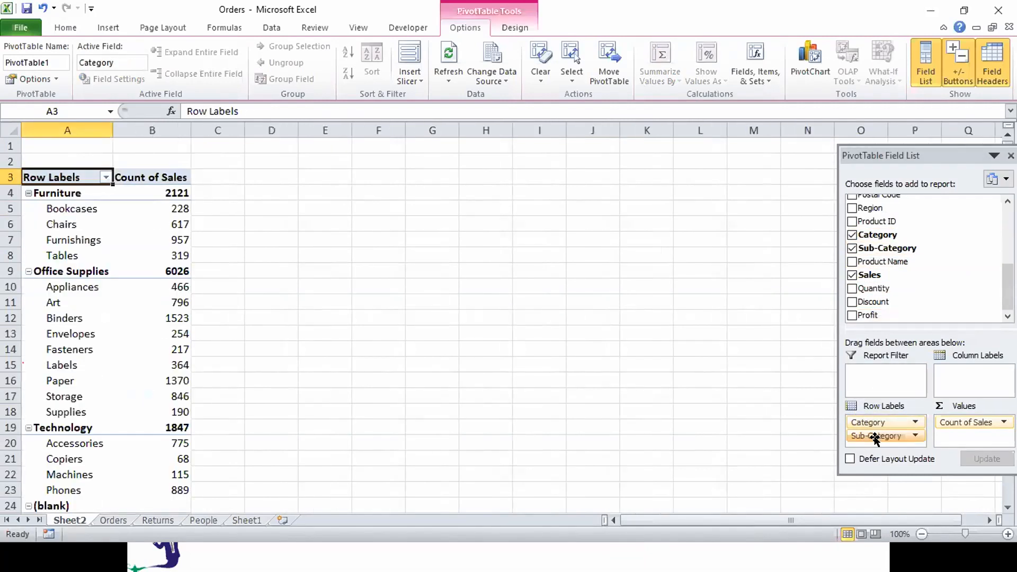
Switch the PivotTable to the classic layout and turn off the Category subtotals
{"action": "right_click", "coordinate": [64, 225]}
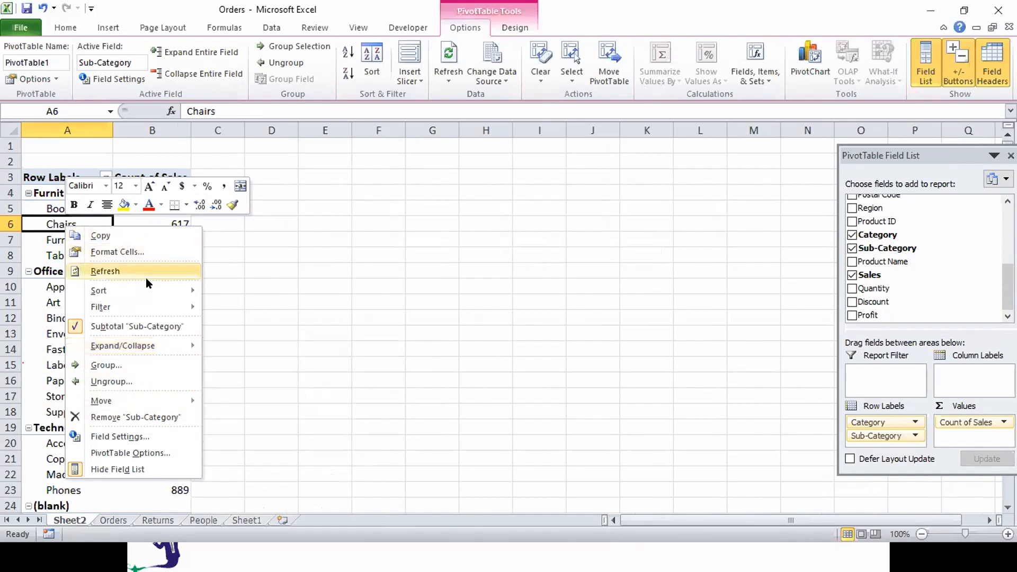
{"action": "left_click", "coordinate": [140, 453]}
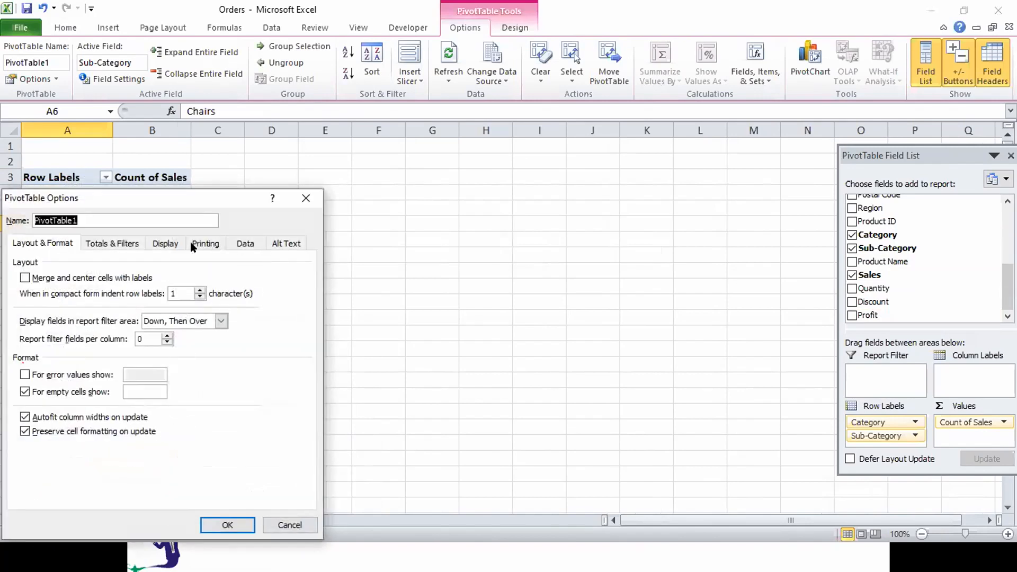
{"action": "left_click", "coordinate": [164, 245]}
{"action": "left_click", "coordinate": [25, 353]}
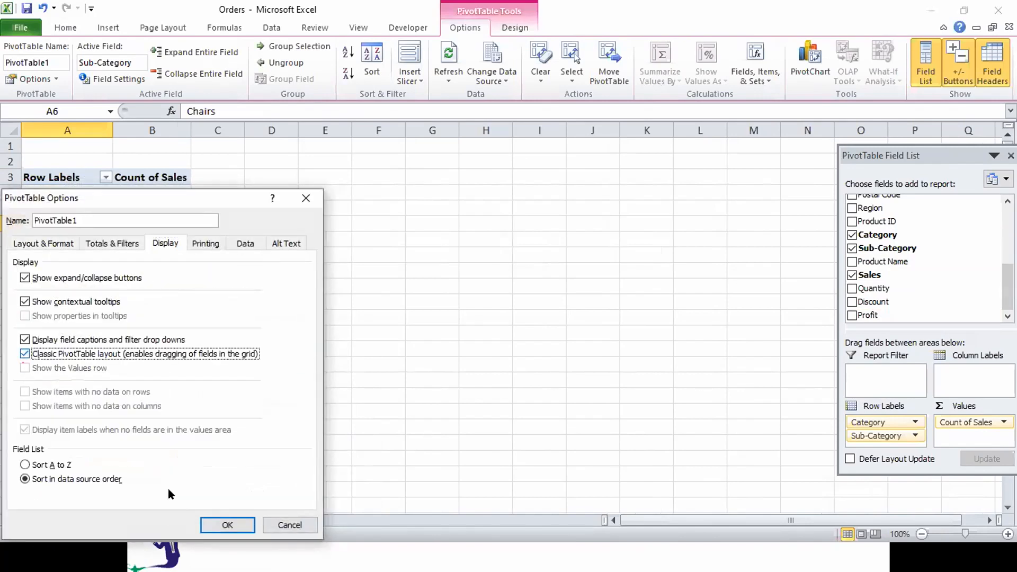
{"action": "left_click", "coordinate": [227, 525]}
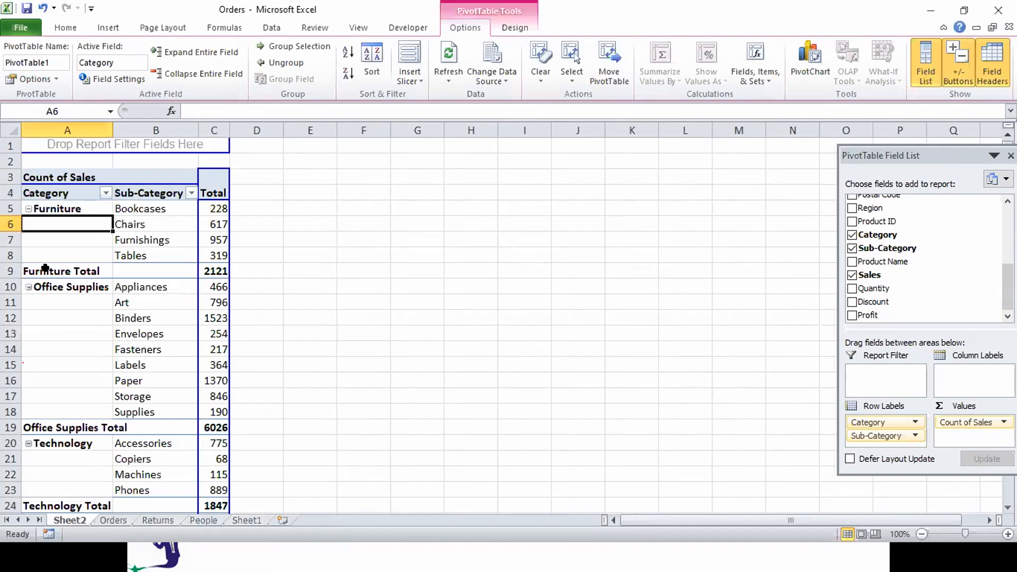
{"action": "right_click", "coordinate": [45, 269]}
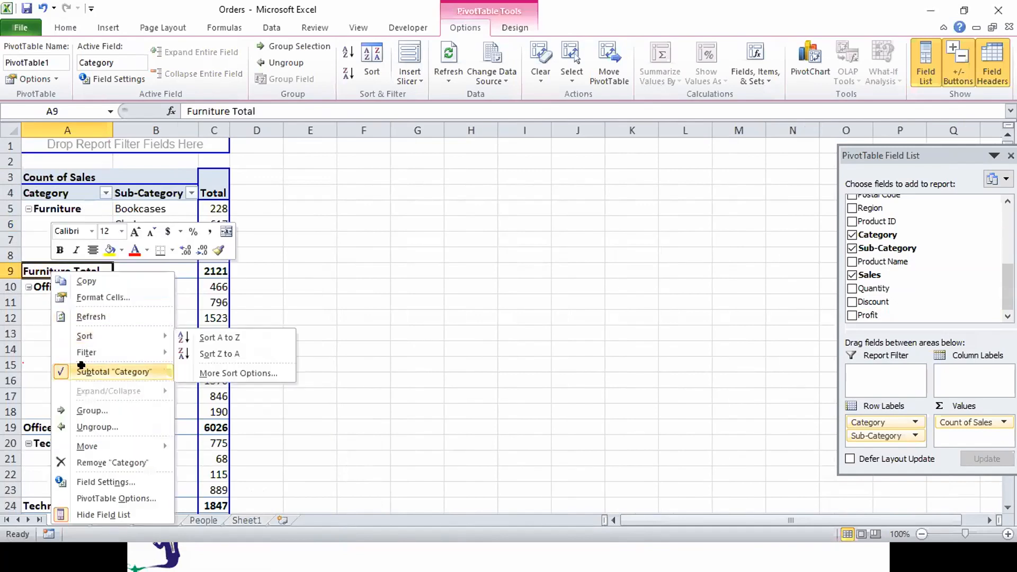
{"action": "left_click", "coordinate": [81, 366]}
Summarize the Sales values by Sum and format them as Number with 0 decimal places
{"action": "left_click", "coordinate": [996, 420]}
{"action": "left_click", "coordinate": [924, 406]}
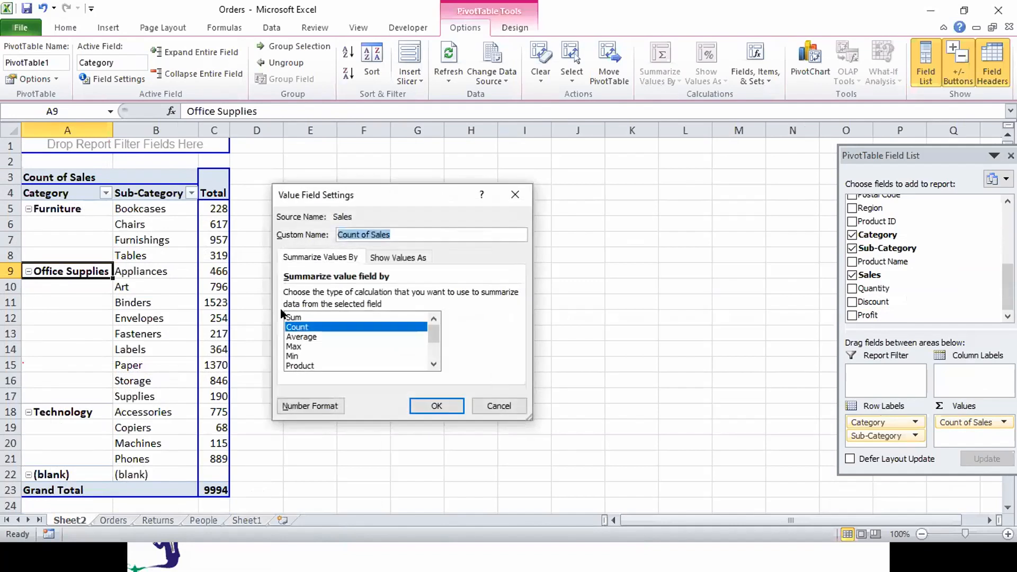
{"action": "left_click", "coordinate": [294, 316]}
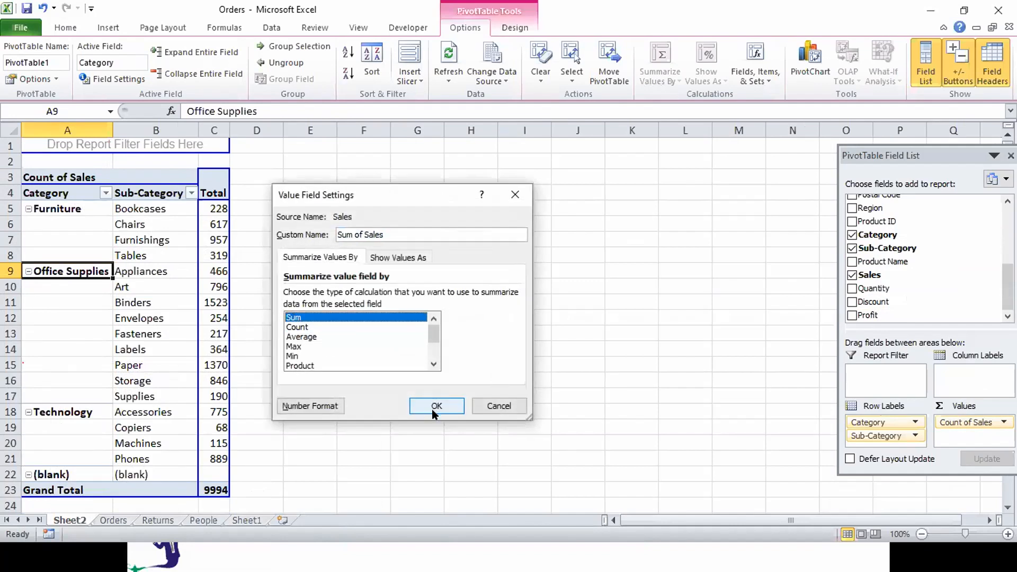
{"action": "left_click", "coordinate": [318, 406]}
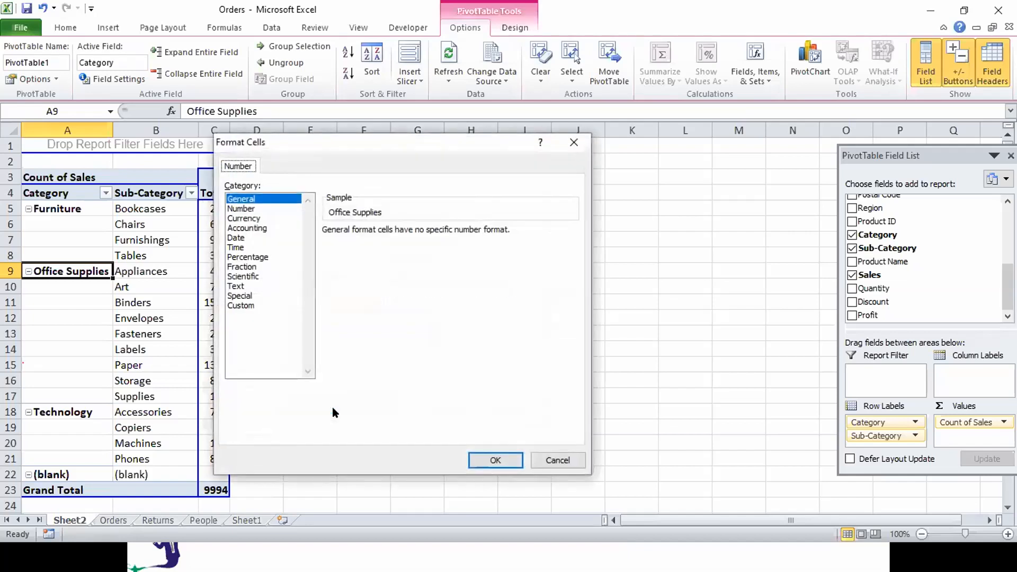
{"action": "left_click", "coordinate": [251, 209]}
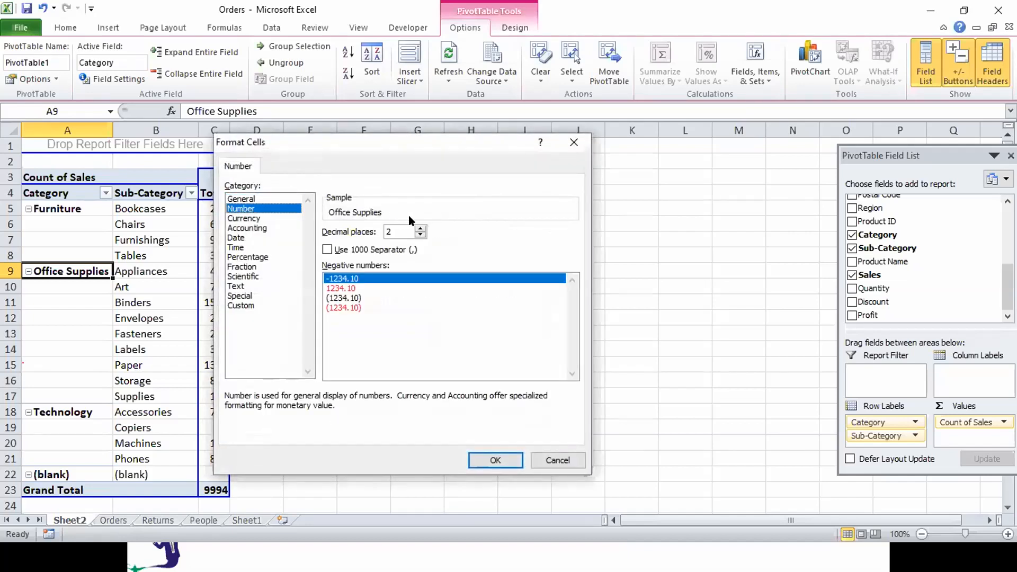
{"action": "left_click", "coordinate": [422, 235]}
{"action": "left_click", "coordinate": [422, 235]}
{"action": "left_click", "coordinate": [504, 454]}
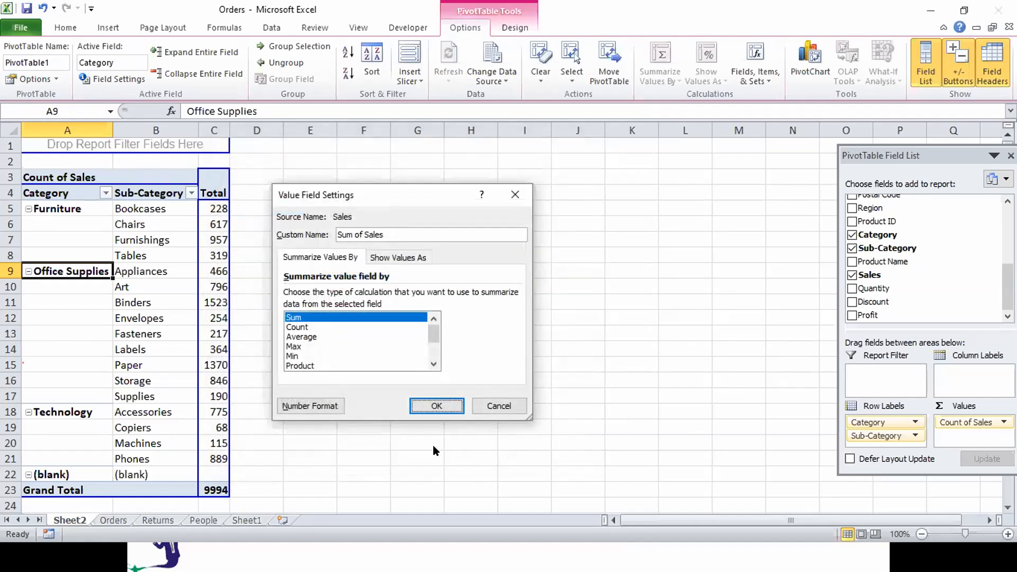
{"action": "left_click", "coordinate": [431, 403]}
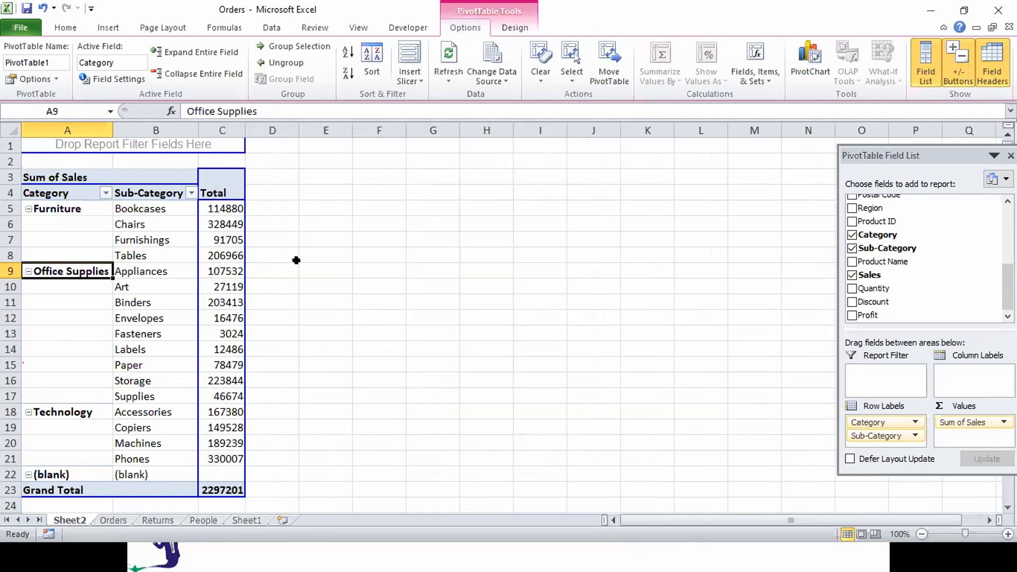
Insert a 2-D stacked column chart from the PivotTable and enlarge it to fill the area beside the table
{"action": "left_click", "coordinate": [149, 243]}
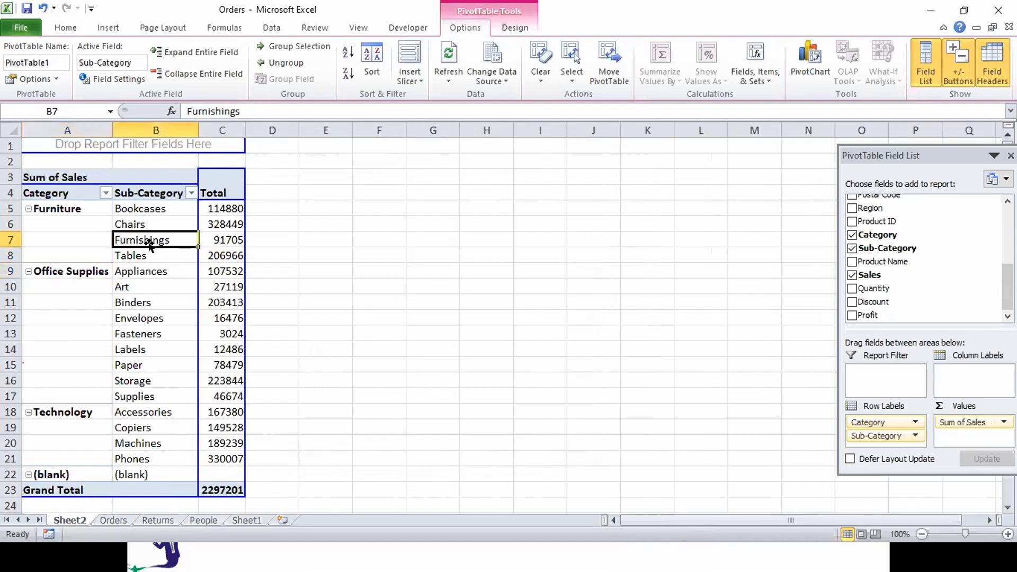
{"action": "left_click", "coordinate": [108, 27]}
{"action": "left_click", "coordinate": [283, 67]}
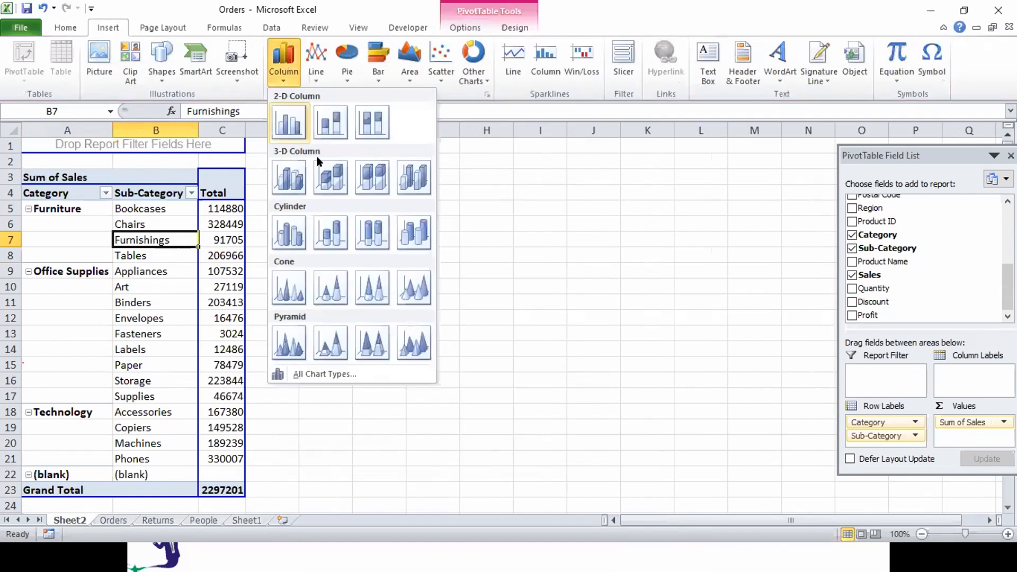
{"action": "left_click", "coordinate": [329, 115]}
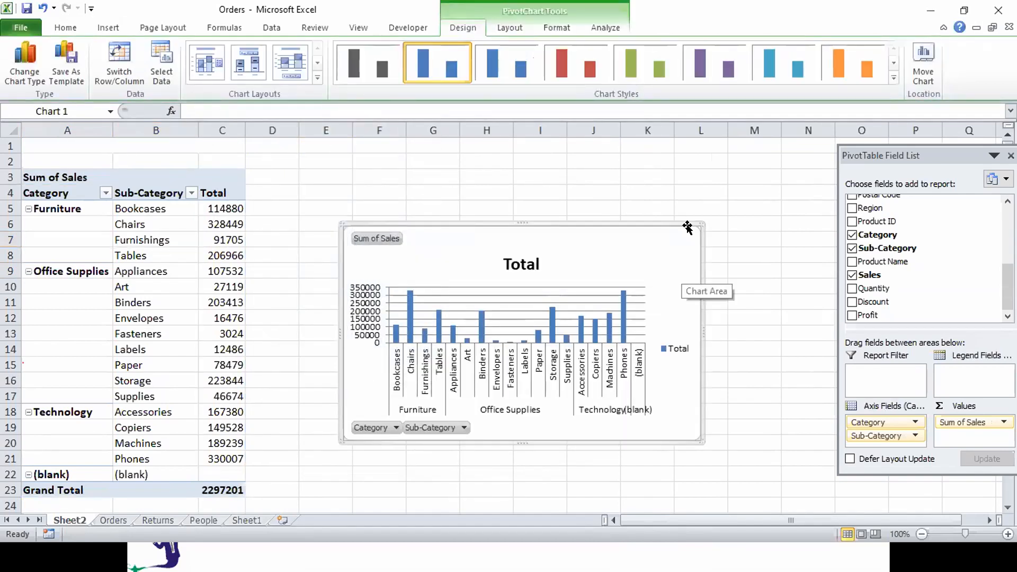
{"action": "left_click_drag", "start_coordinate": [702, 224], "coordinate": [819, 138]}
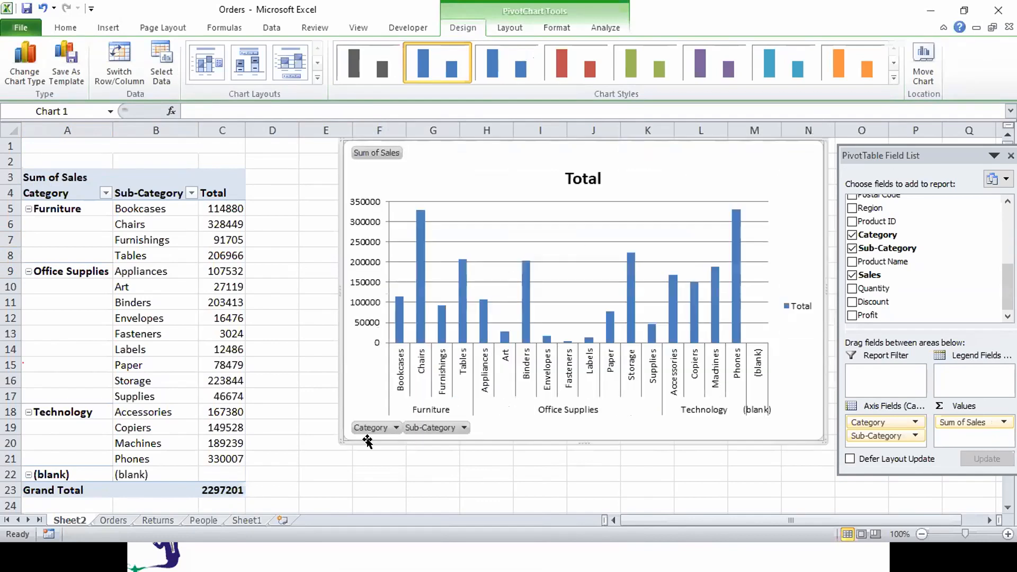
{"action": "left_click_drag", "start_coordinate": [337, 440], "coordinate": [279, 506]}
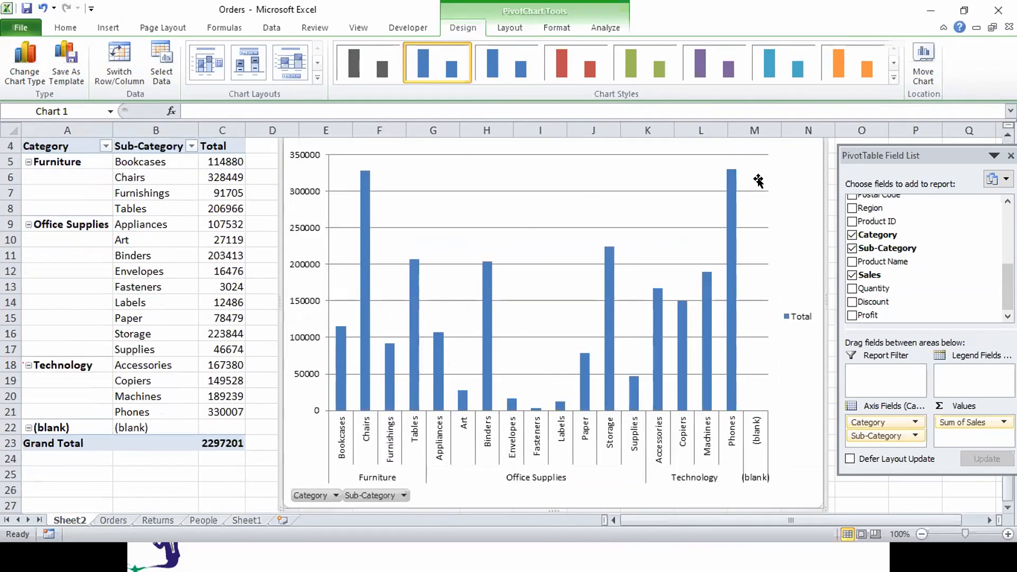
Apply the orange chart style to the PivotChart and add data labels at the Center position
{"action": "left_click", "coordinate": [827, 60]}
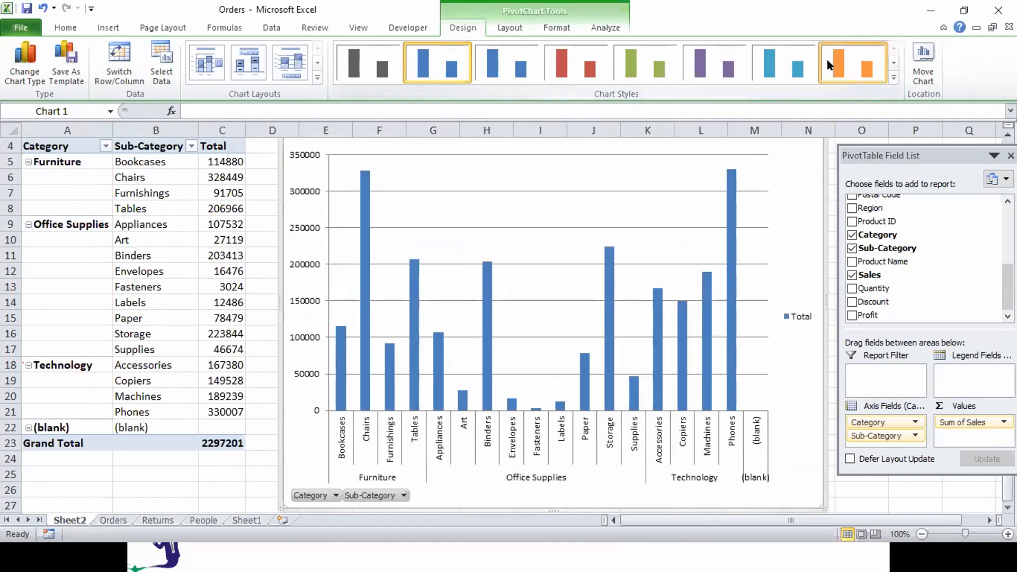
{"action": "left_click", "coordinate": [509, 27]}
{"action": "left_click", "coordinate": [340, 79]}
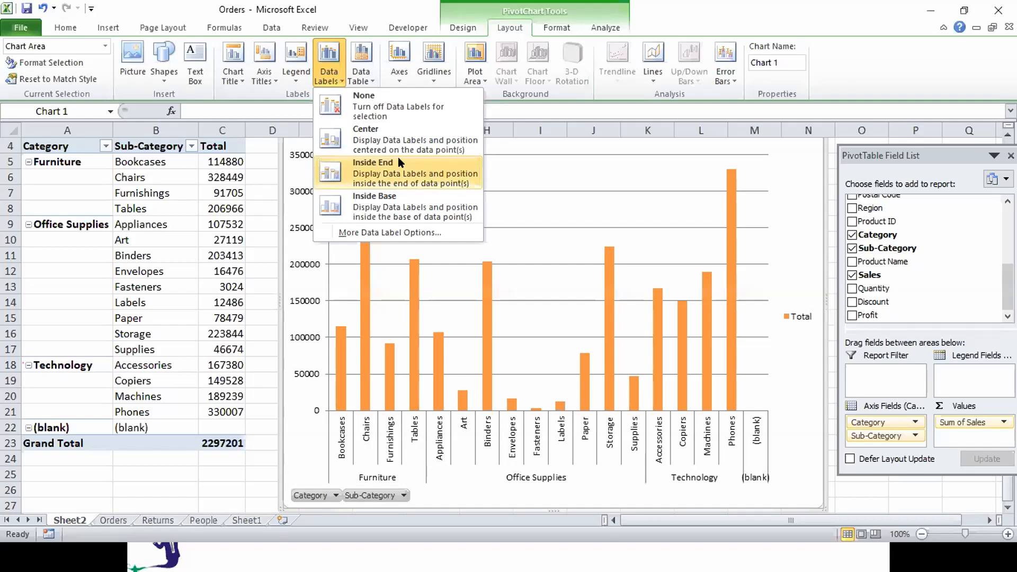
{"action": "left_click", "coordinate": [397, 139]}
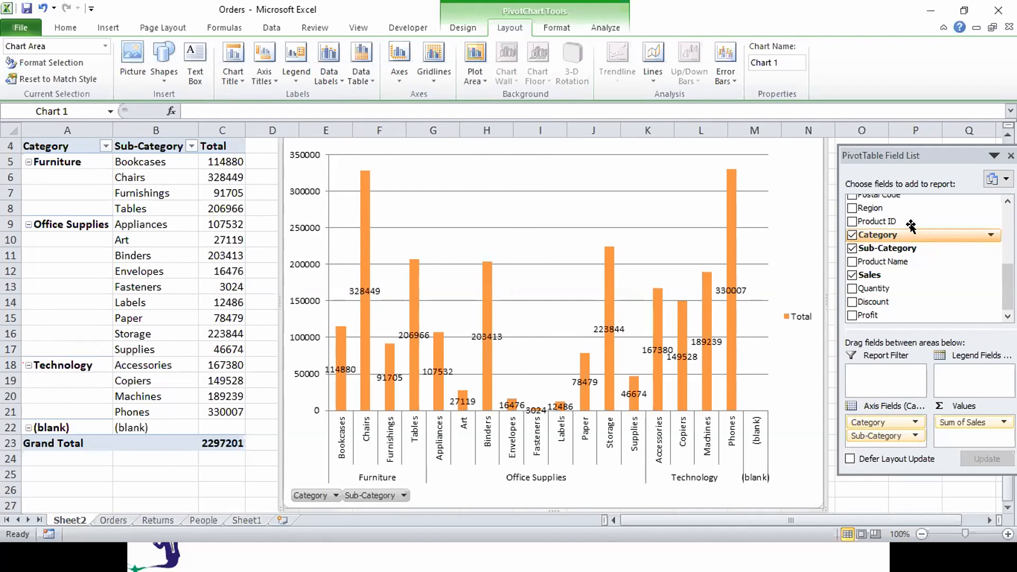
Switch to Tableau Public and clear the existing Sub-Category chart from Sheet 1
{"action": "key", "text": "alt+Tab"}
{"action": "key", "text": "alt+Tab"}
{"action": "key", "text": "alt+Tab"}
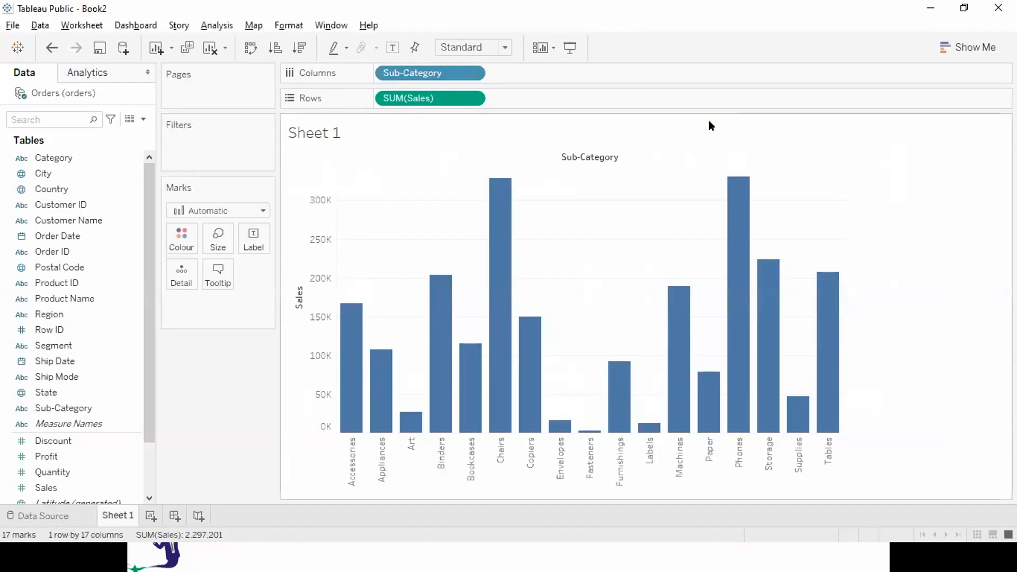
{"action": "left_click", "coordinate": [210, 47]}
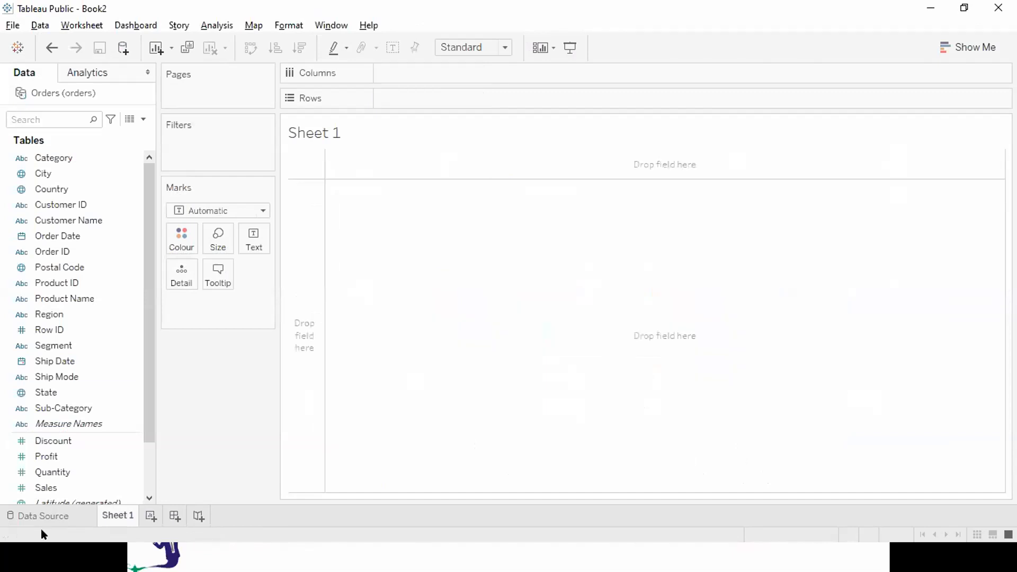
Build a bar chart of Sales by Category and Sub-Category, with the bars coloured by Category
{"action": "double_click", "coordinate": [71, 483]}
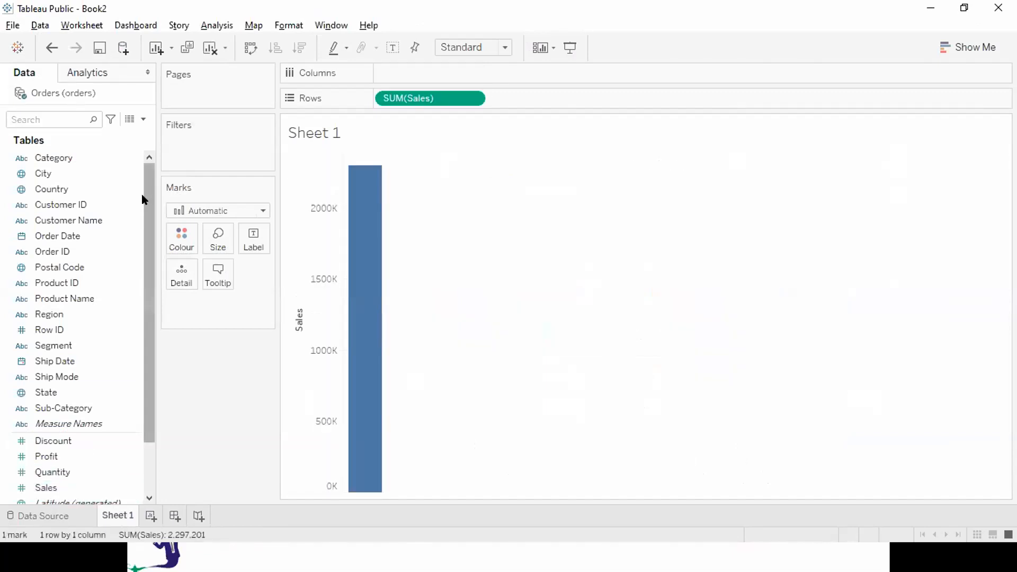
{"action": "double_click", "coordinate": [67, 158]}
{"action": "double_click", "coordinate": [79, 408]}
{"action": "left_click_drag", "start_coordinate": [53, 158], "coordinate": [181, 239]}
Sort the sub-category bars in descending order of Sales, fit the chart to Entire View and show mark labels
{"action": "left_click", "coordinate": [300, 49]}
{"action": "left_click", "coordinate": [469, 49]}
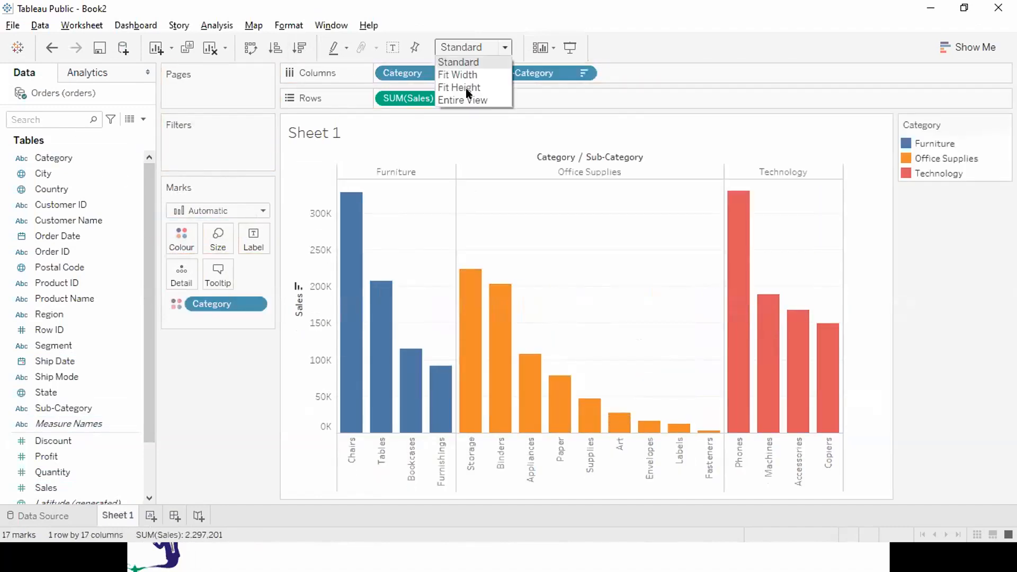
{"action": "left_click", "coordinate": [392, 47]}
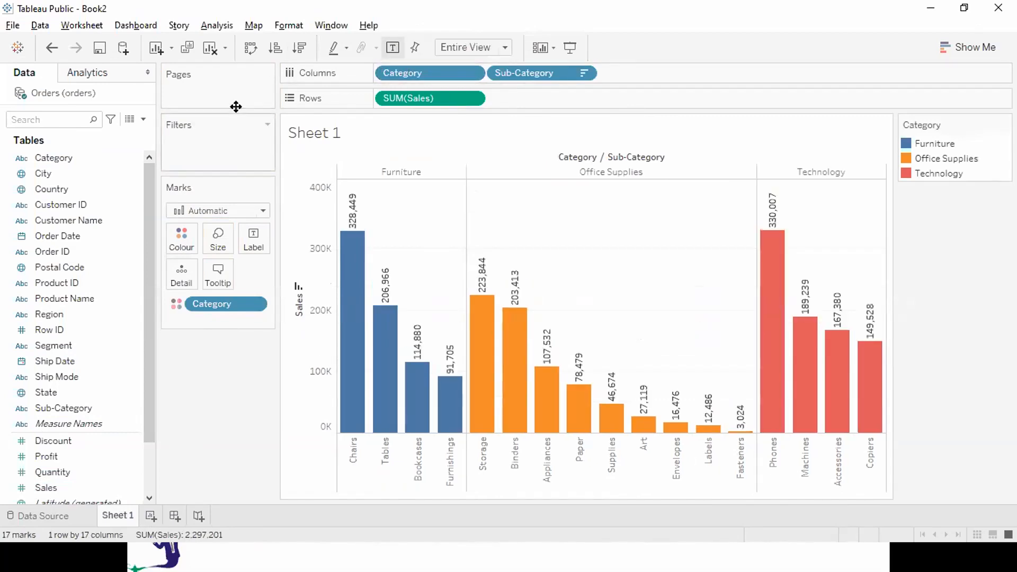
Show a Category filter and try it in presentation mode by excluding Office Supplies and Furniture, ending with all categories selected
{"action": "left_click", "coordinate": [134, 158]}
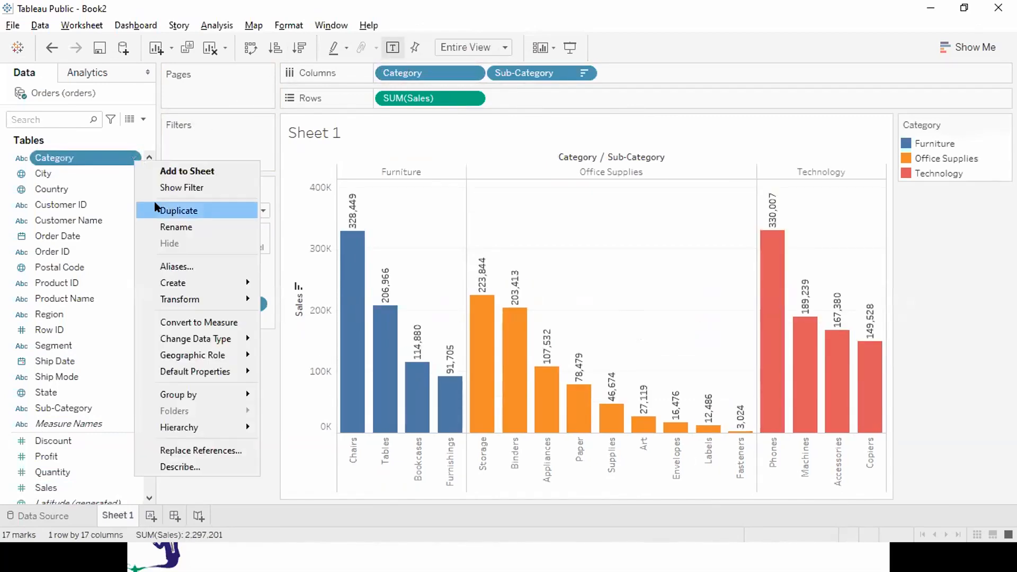
{"action": "left_click", "coordinate": [167, 185]}
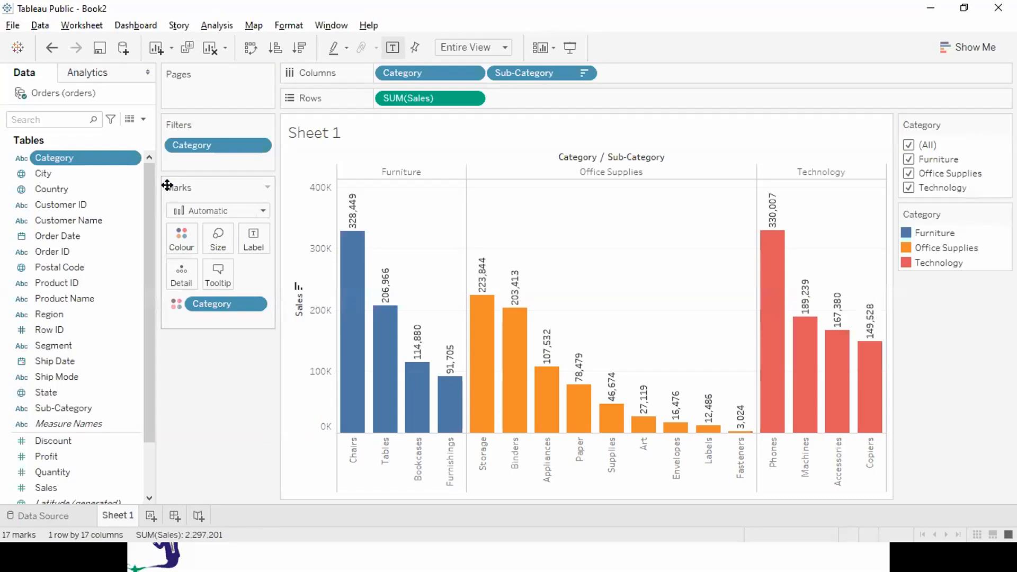
{"action": "key", "text": "F7"}
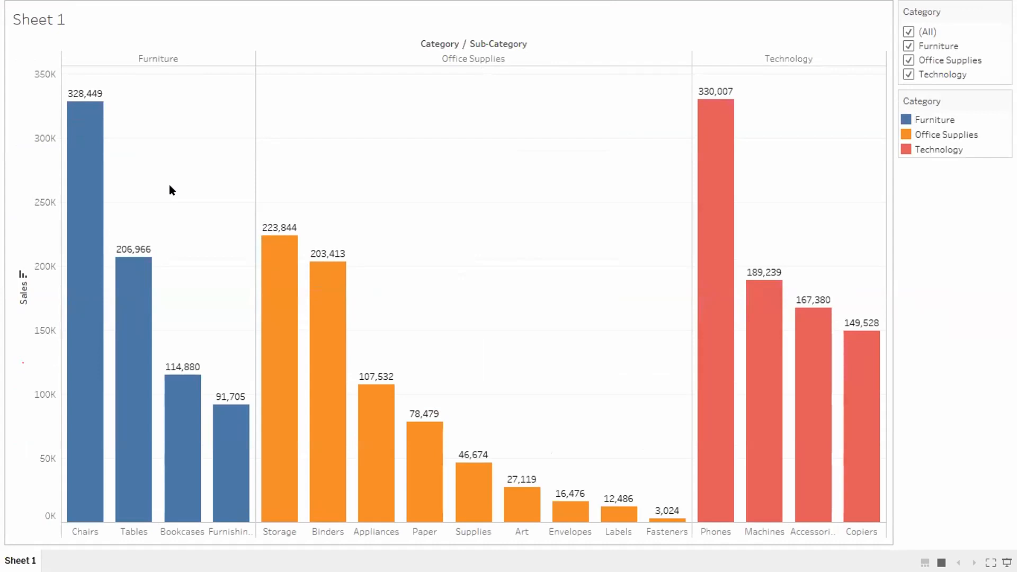
{"action": "left_click", "coordinate": [909, 61]}
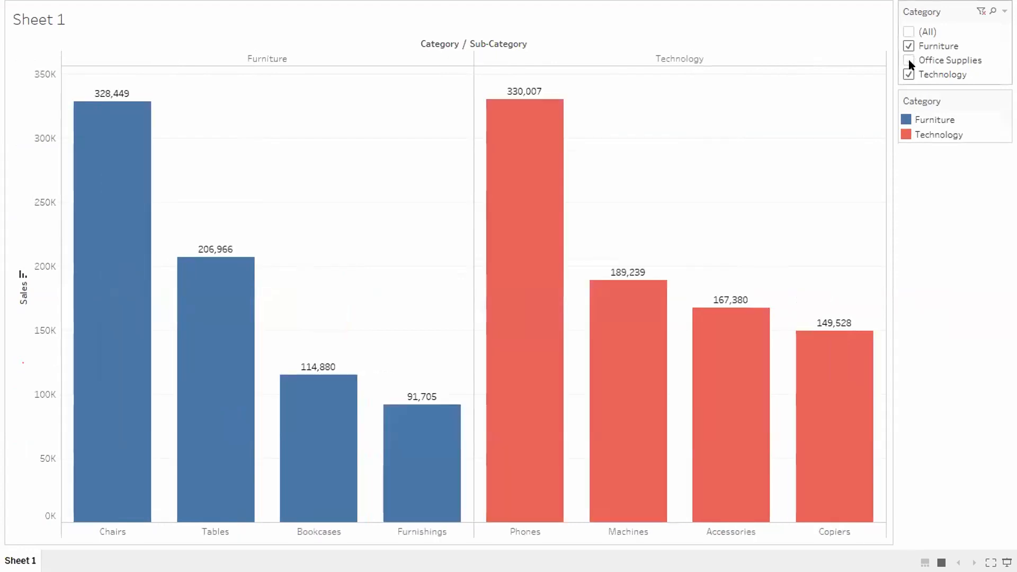
{"action": "left_click", "coordinate": [906, 45]}
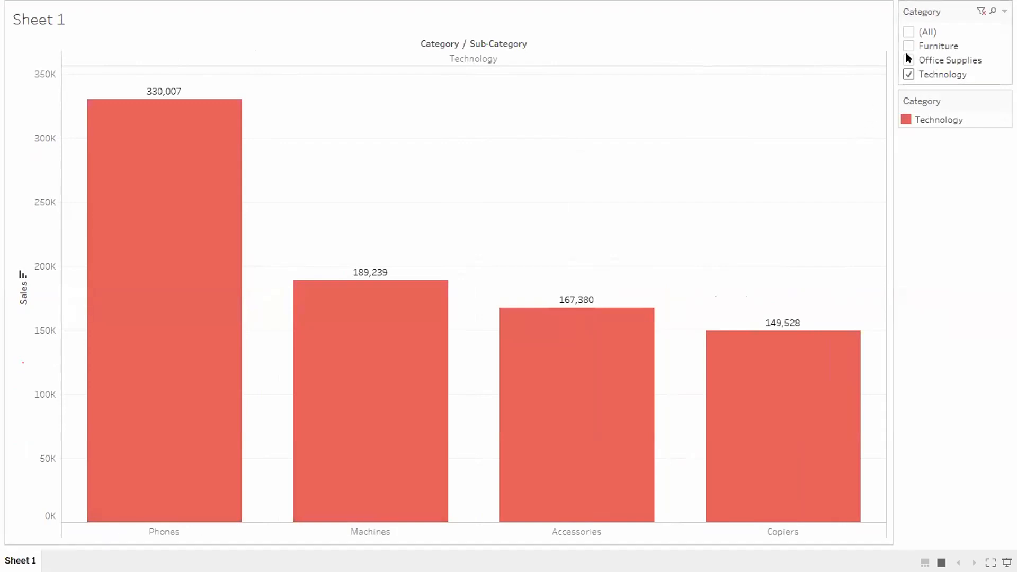
{"action": "left_click", "coordinate": [907, 57]}
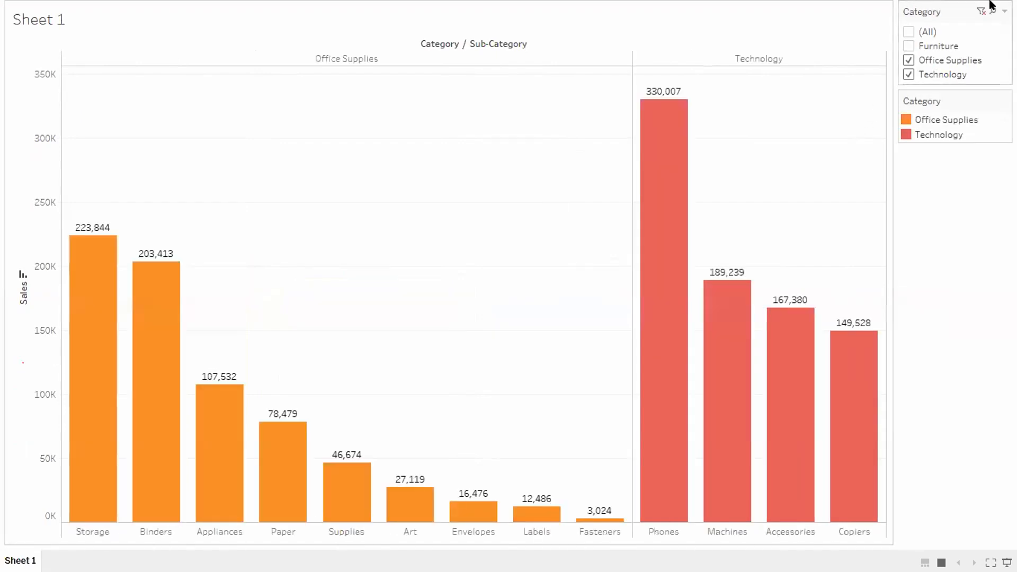
{"action": "left_click", "coordinate": [908, 31]}
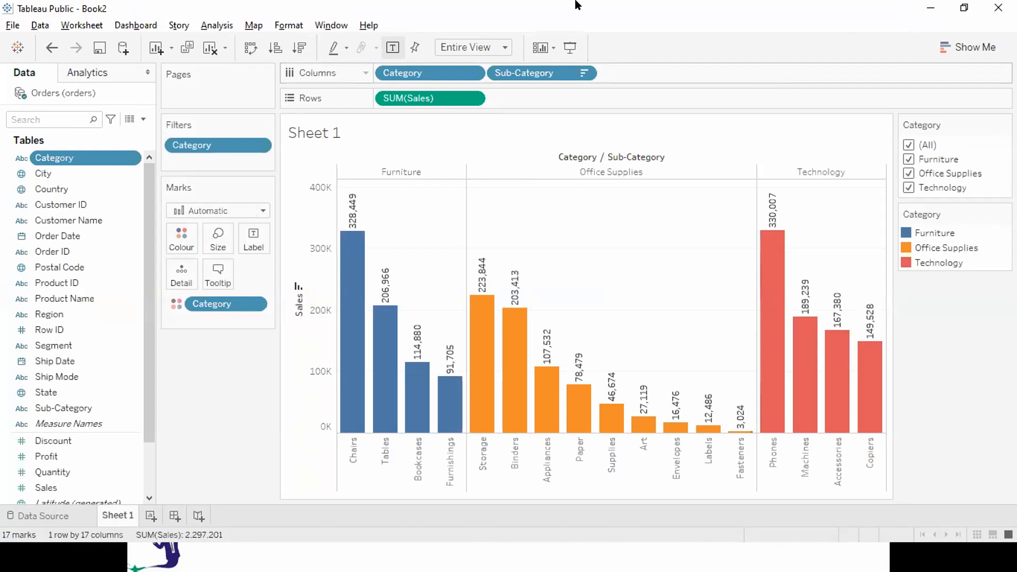
Clear Sheet 1 and rebuild the bar chart of Sales by Category and Sub-Category, coloured by Category
{"action": "left_click", "coordinate": [211, 48]}
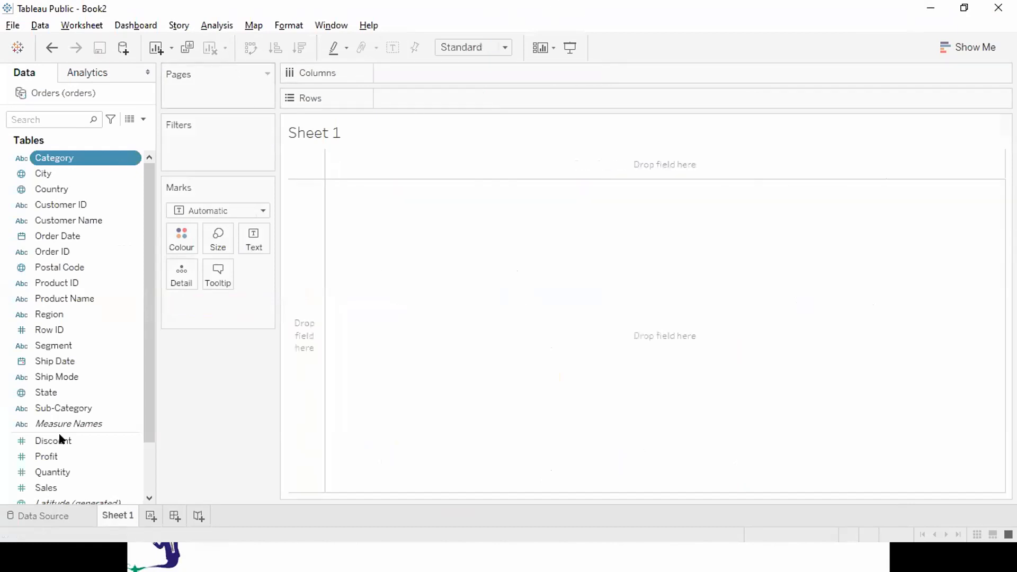
{"action": "double_click", "coordinate": [65, 486]}
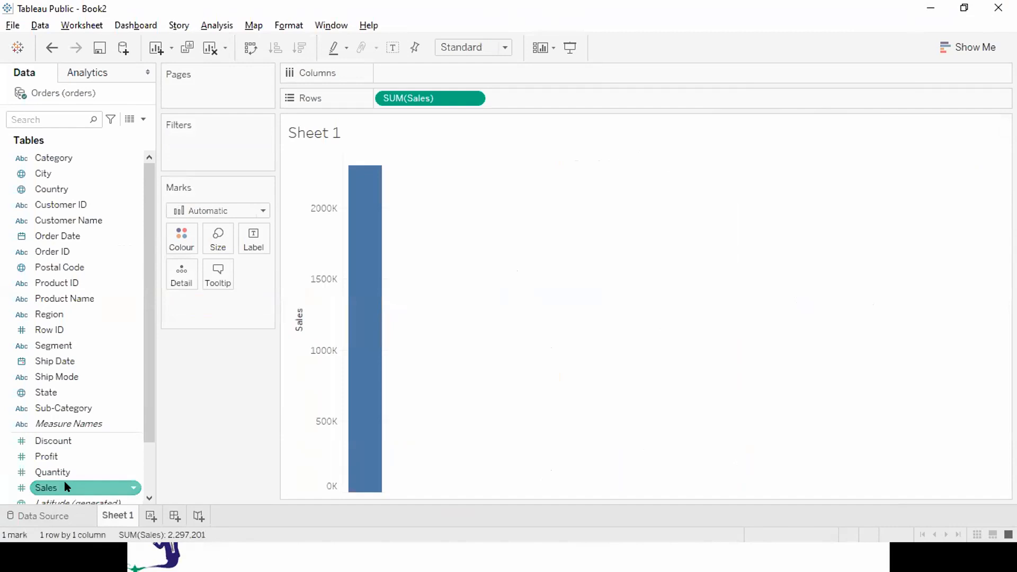
{"action": "double_click", "coordinate": [64, 158]}
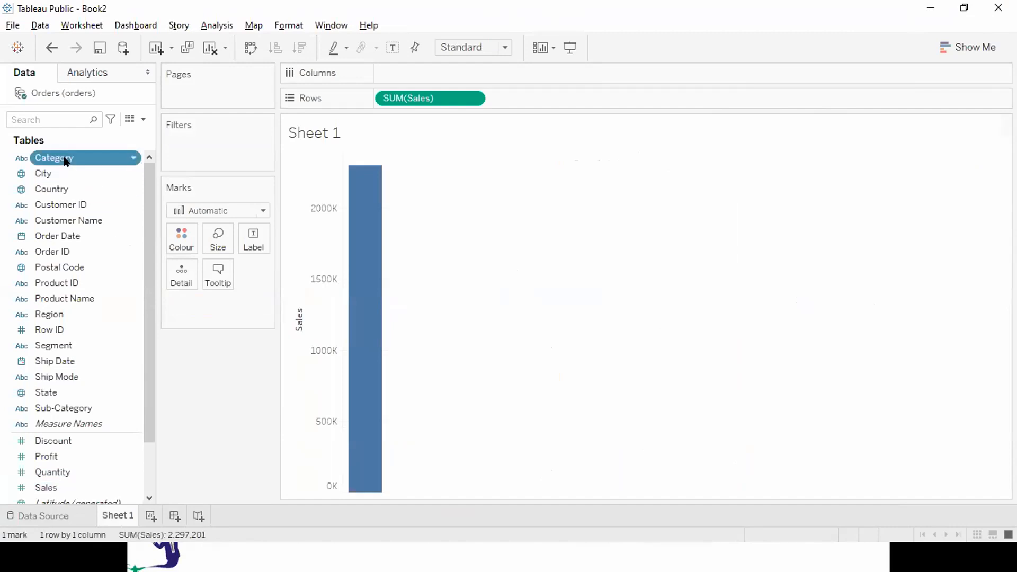
{"action": "double_click", "coordinate": [84, 409]}
{"action": "left_click_drag", "start_coordinate": [59, 157], "coordinate": [181, 241]}
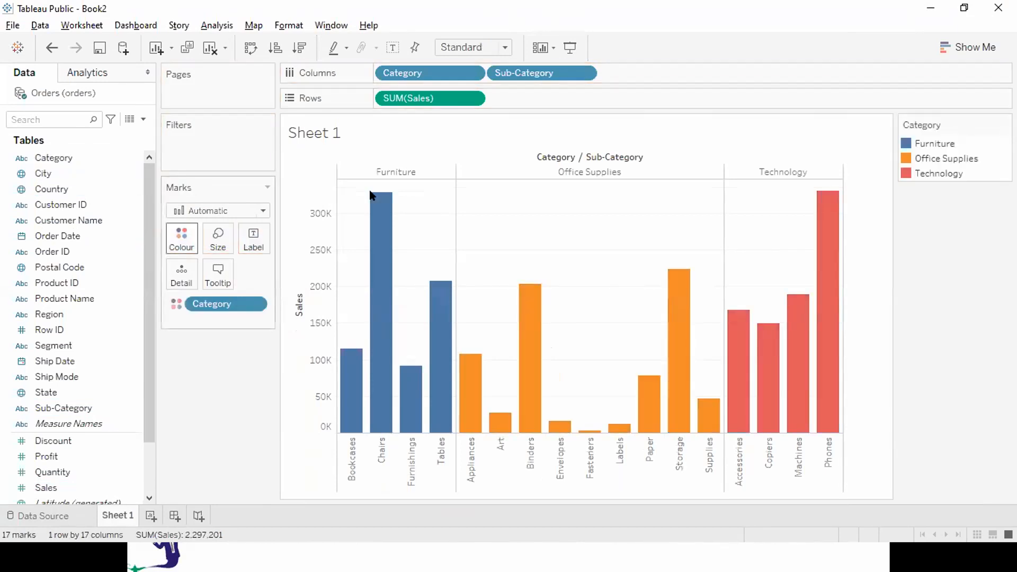
Fit the rebuilt chart to Entire View, sort its bars by descending Sales and turn on mark labels
{"action": "left_click", "coordinate": [475, 47]}
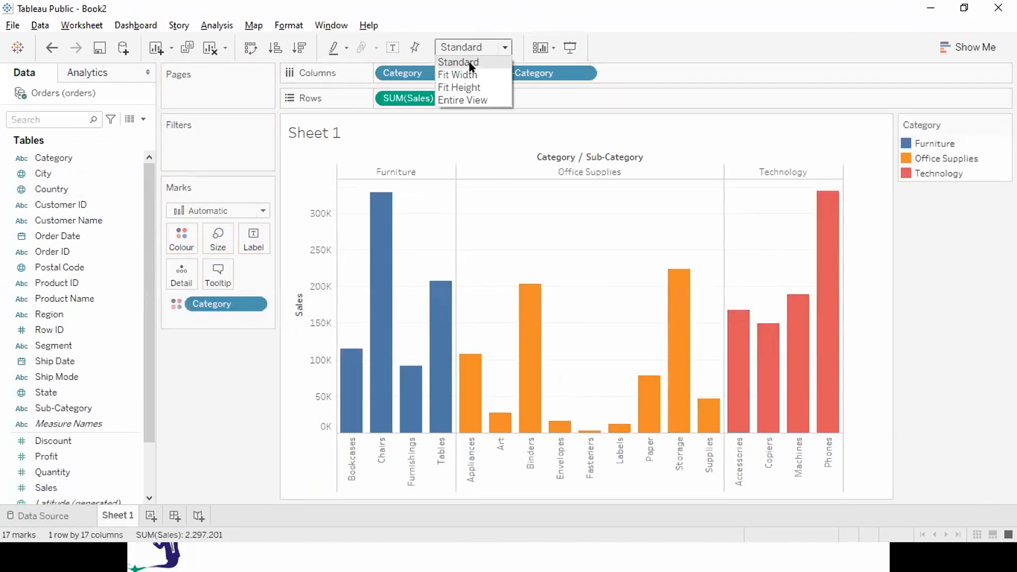
{"action": "left_click", "coordinate": [465, 101]}
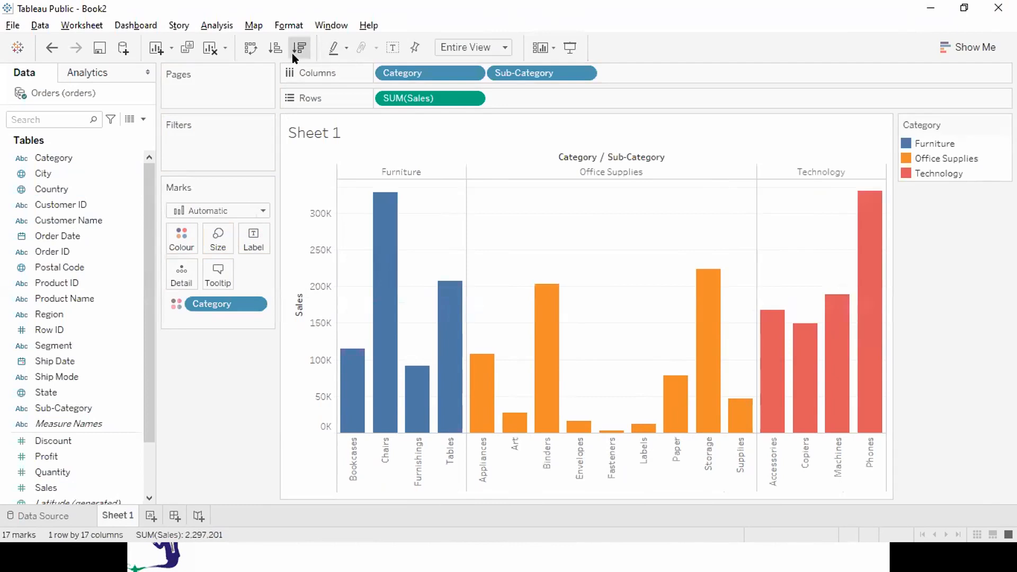
{"action": "left_click", "coordinate": [293, 53]}
{"action": "left_click", "coordinate": [394, 50]}
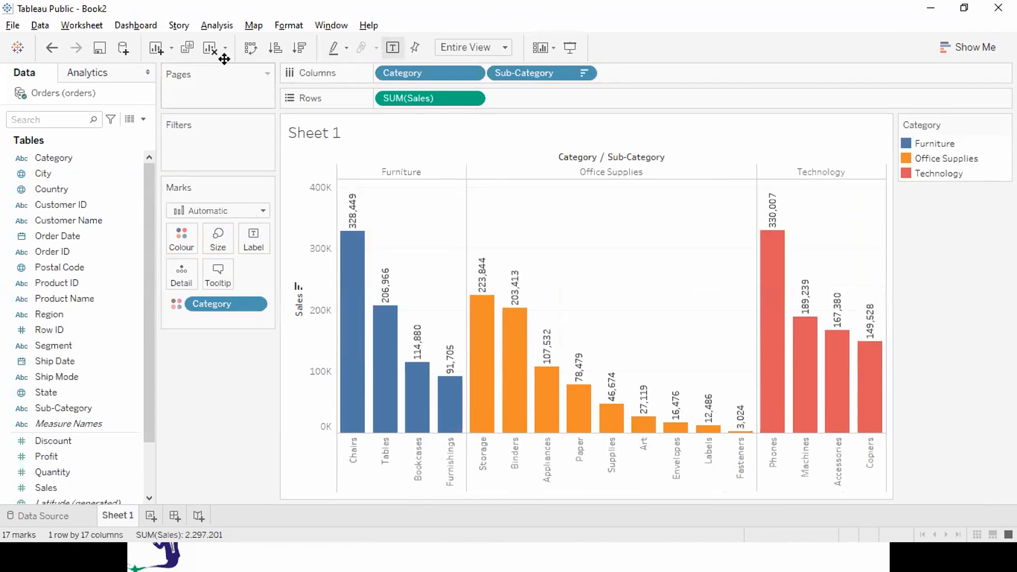
Show the Category filter beside the rebuilt Sales chart
{"action": "left_click", "coordinate": [101, 175]}
{"action": "right_click", "coordinate": [133, 158]}
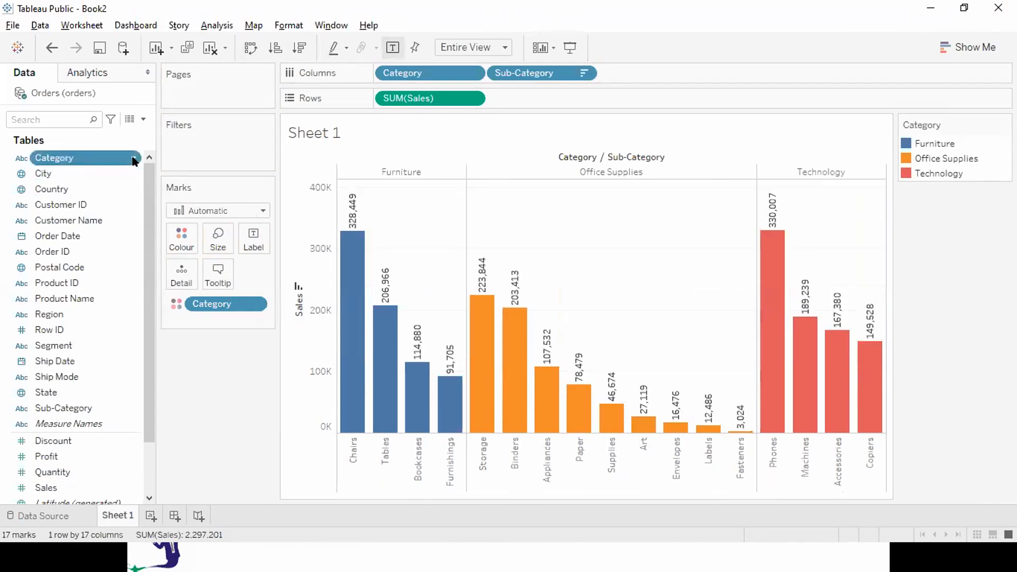
{"action": "left_click", "coordinate": [201, 185]}
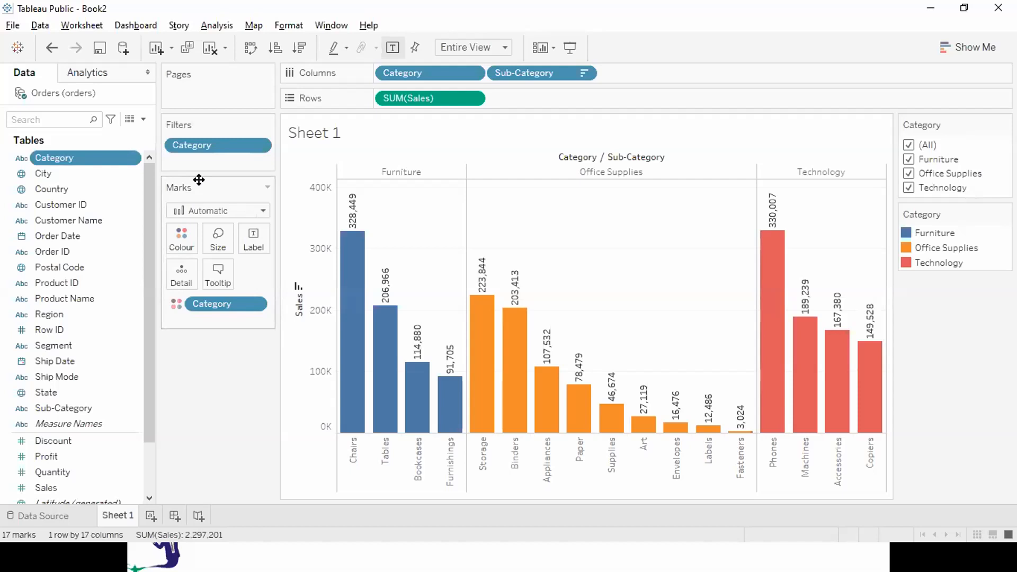
Switch to the PowerPoint slide show and advance to the Live and Extract Connection slide
{"action": "key", "text": "alt+Tab"}
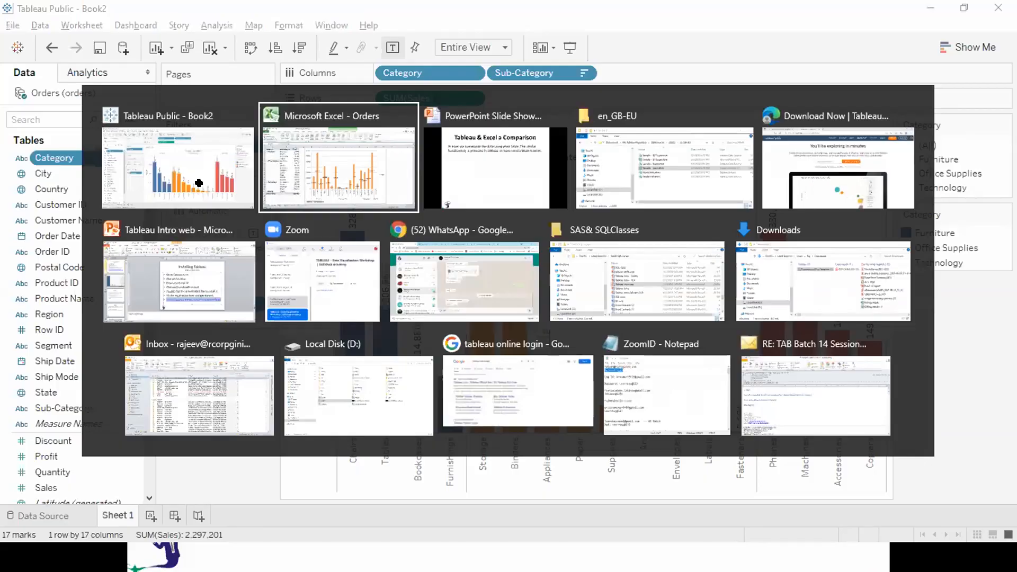
{"action": "key", "text": "alt+Tab"}
{"action": "key", "text": "Tab"}
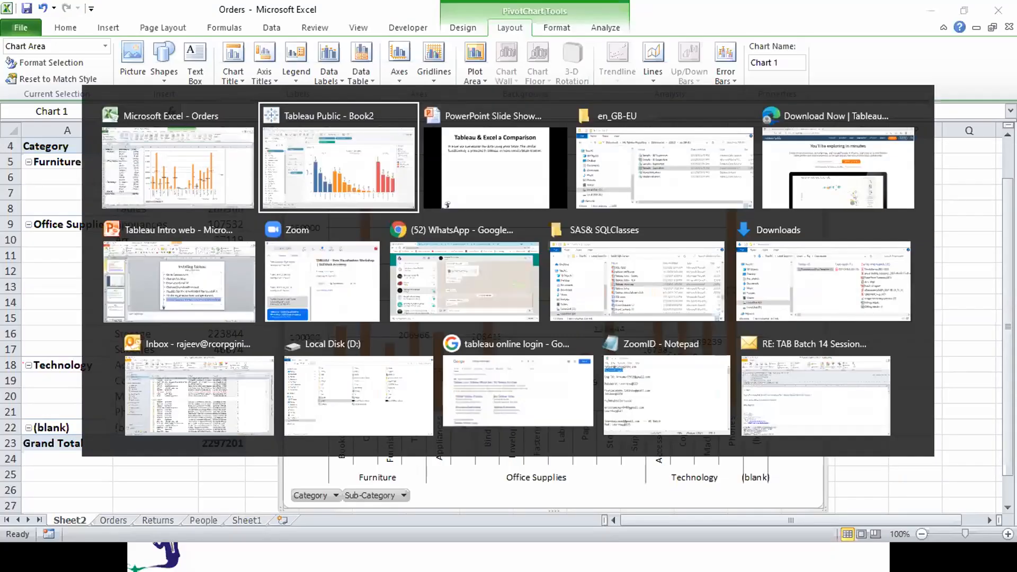
{"action": "key", "text": "Right"}
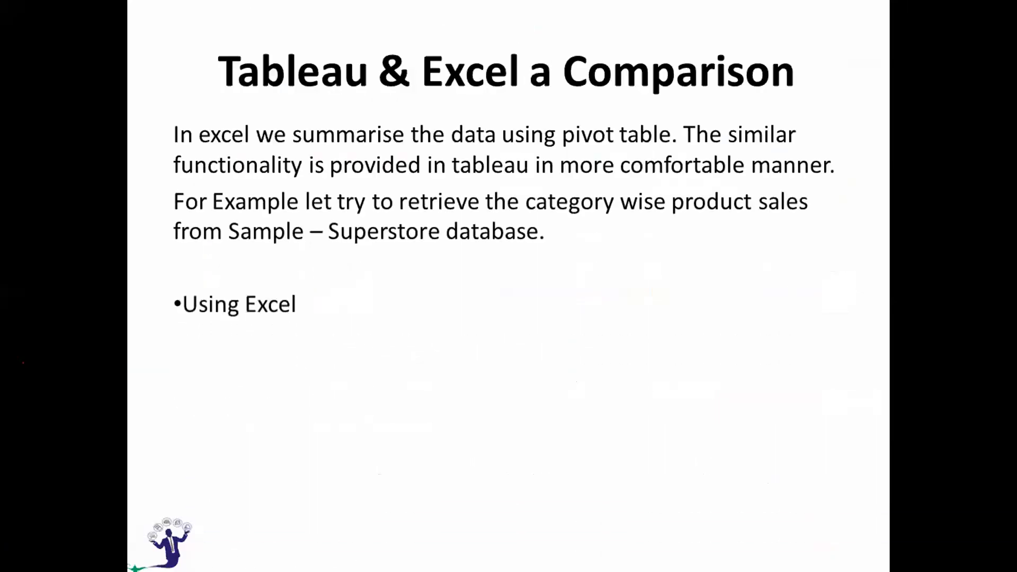
{"action": "key", "text": "Right"}
{"action": "key", "text": "Right"}
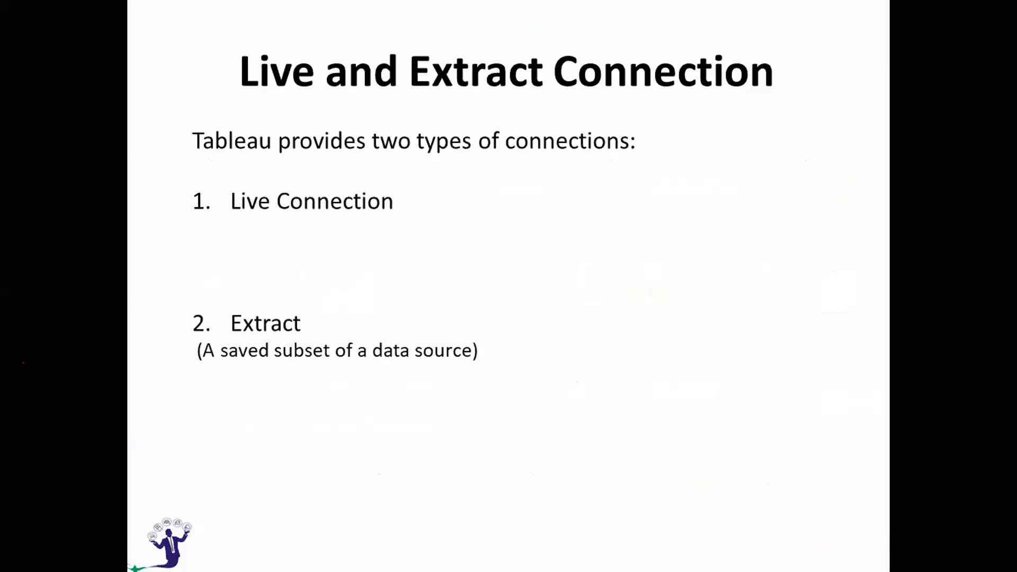
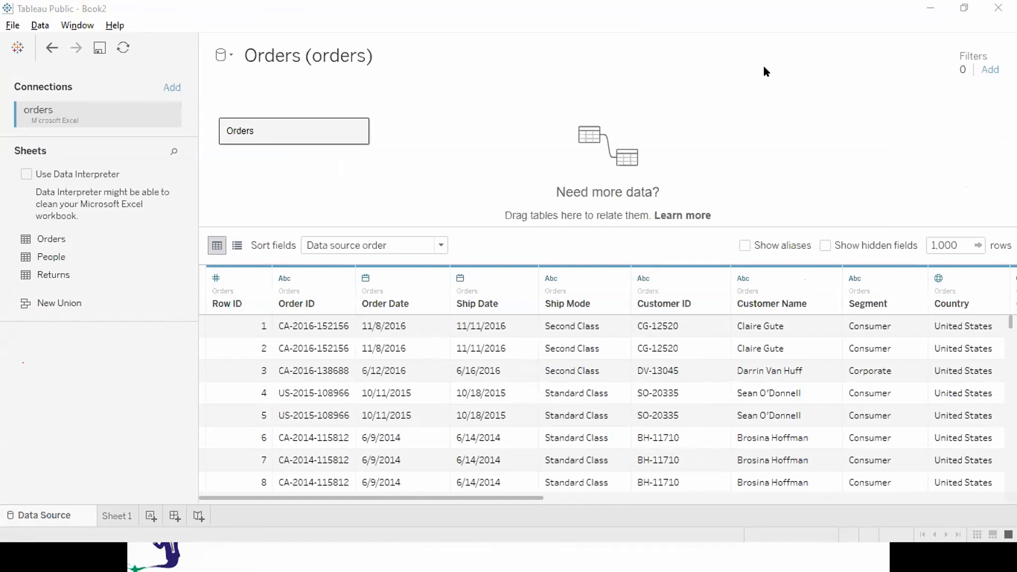
{"action": "key", "text": "alt+Tab"}
{"action": "key", "text": "Right"}
{"action": "key", "text": "Right"}
{"action": "key", "text": "Right"}
{"action": "key", "text": "Right"}
{"action": "key", "text": "Right"}
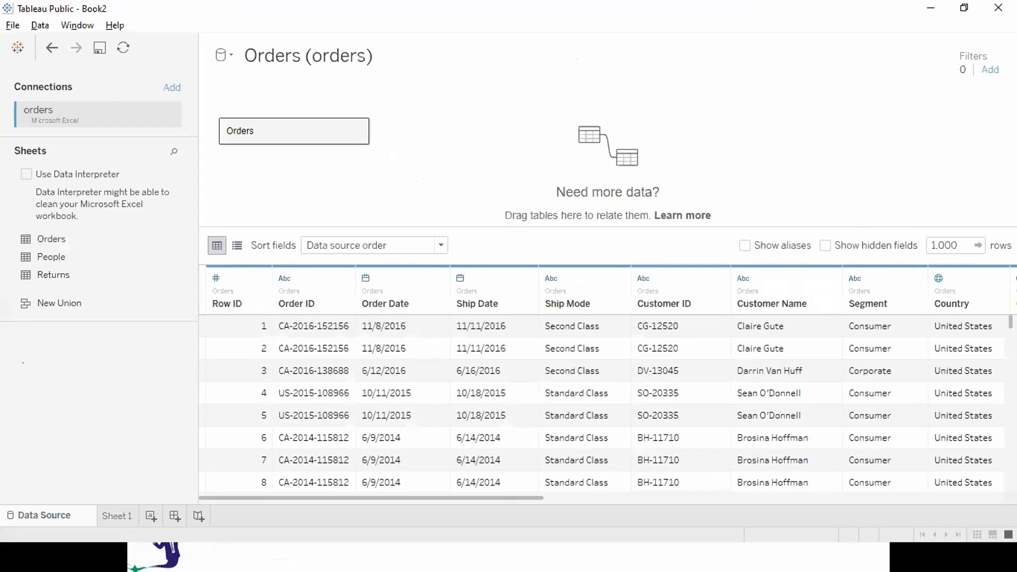
Open Sheet 1 from the data source page and restore the Tableau window from its maximized size
{"action": "left_click", "coordinate": [108, 516]}
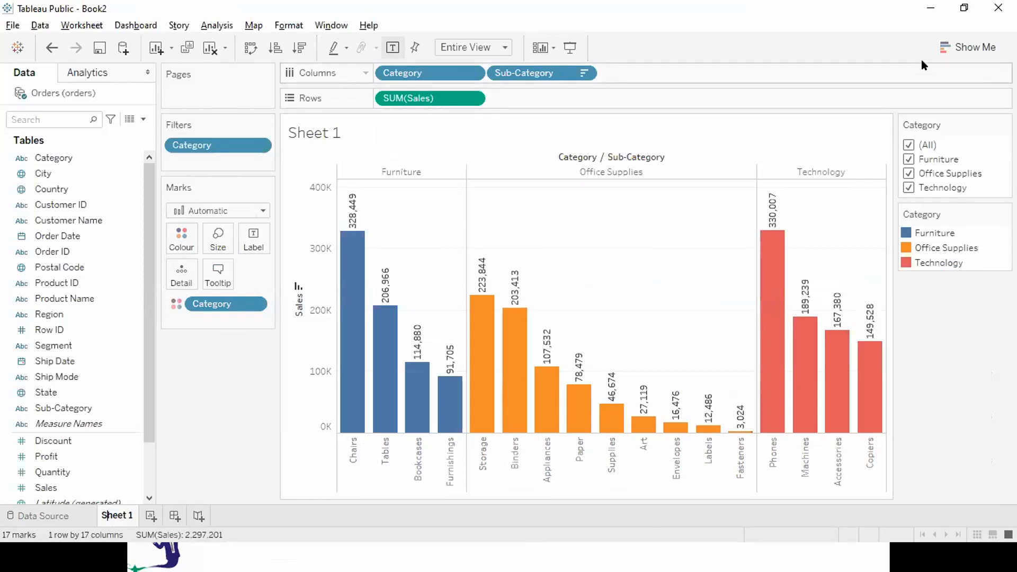
{"action": "left_click", "coordinate": [964, 7]}
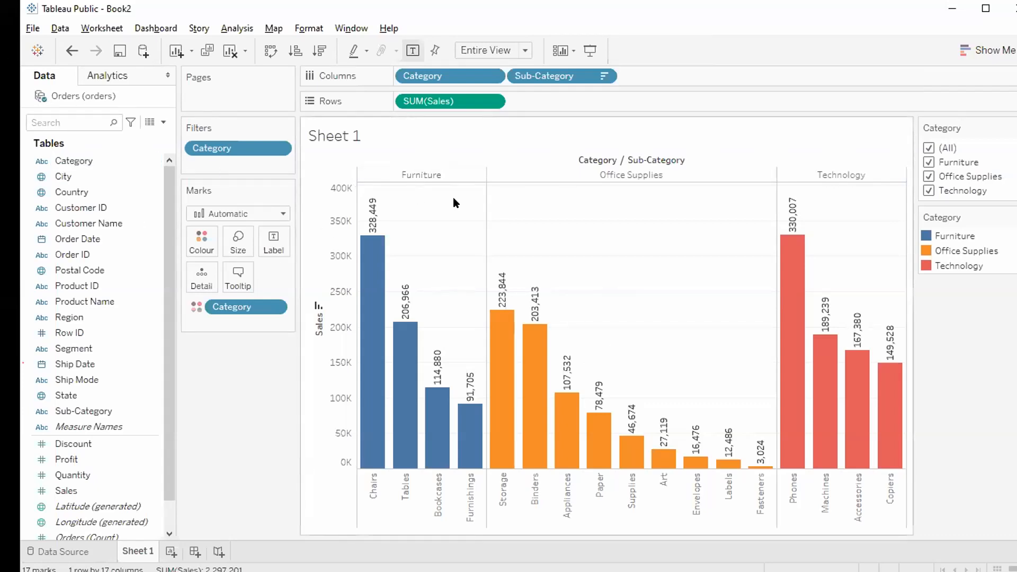
Return to the PowerPoint slide show, reveal the connection icon examples and advance to the Tableau Data Types slide
{"action": "key", "text": "alt+Tab"}
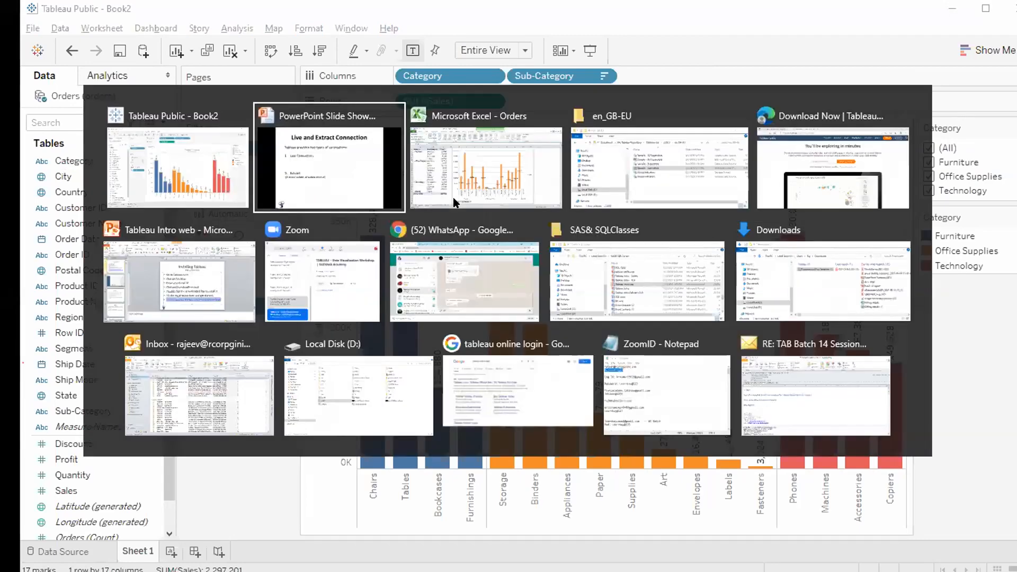
{"action": "key", "text": "Right"}
{"action": "key", "text": "Right"}
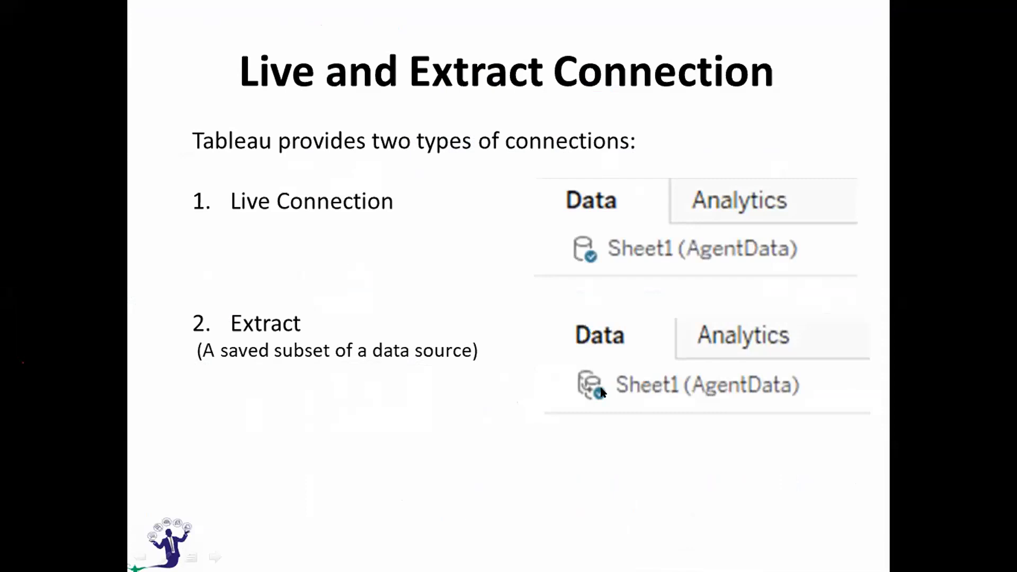
{"action": "key", "text": "Right"}
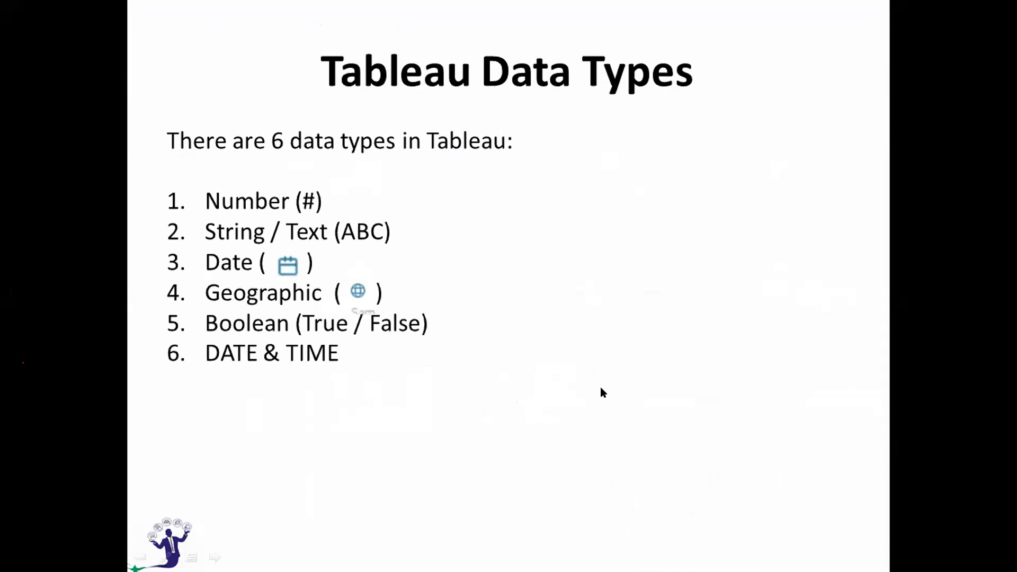
Review the column data types on Tableau's data source page, and switch to the View Data slide in PowerPoint
{"action": "key", "text": "alt+Tab"}
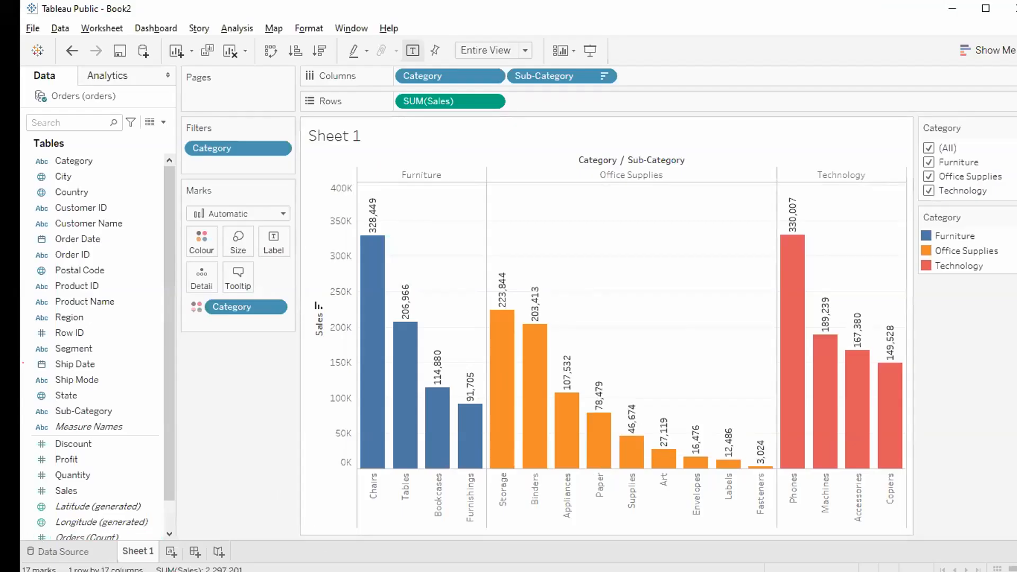
{"action": "left_click", "coordinate": [64, 551]}
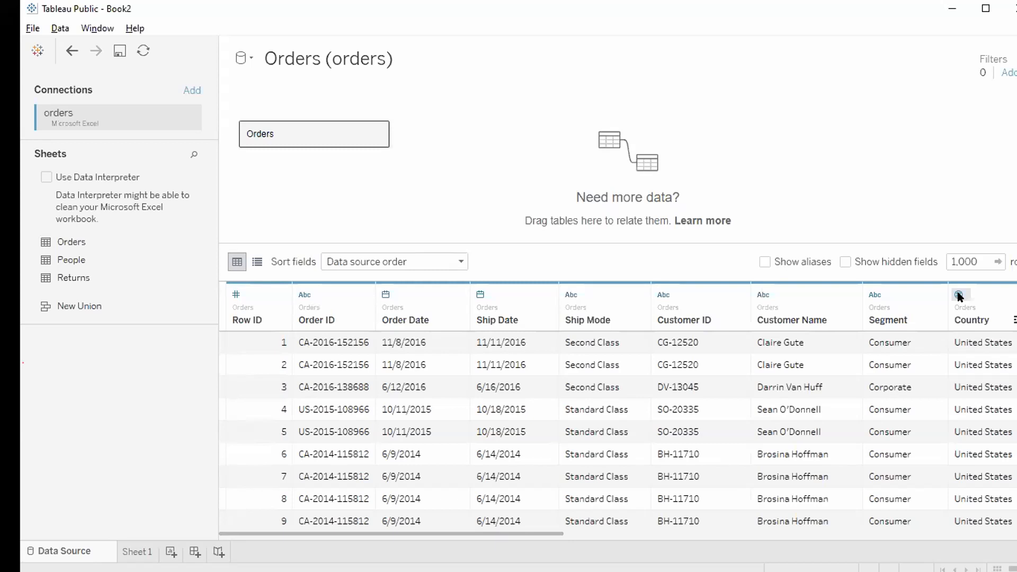
{"action": "key", "text": "alt+Tab"}
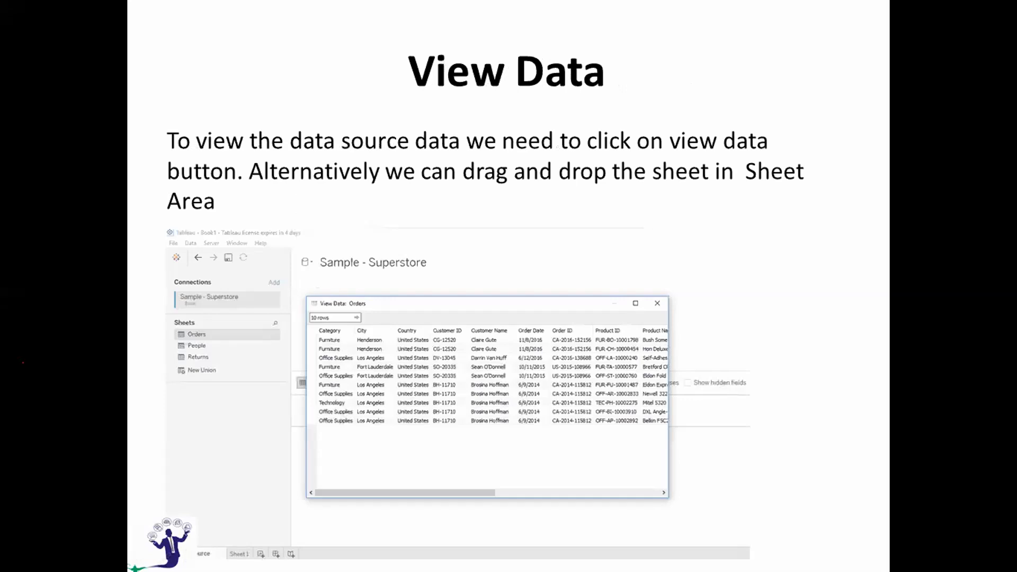
Switch back to Tableau and limit the Orders data preview to 5 rows
{"action": "key", "text": "alt+Tab"}
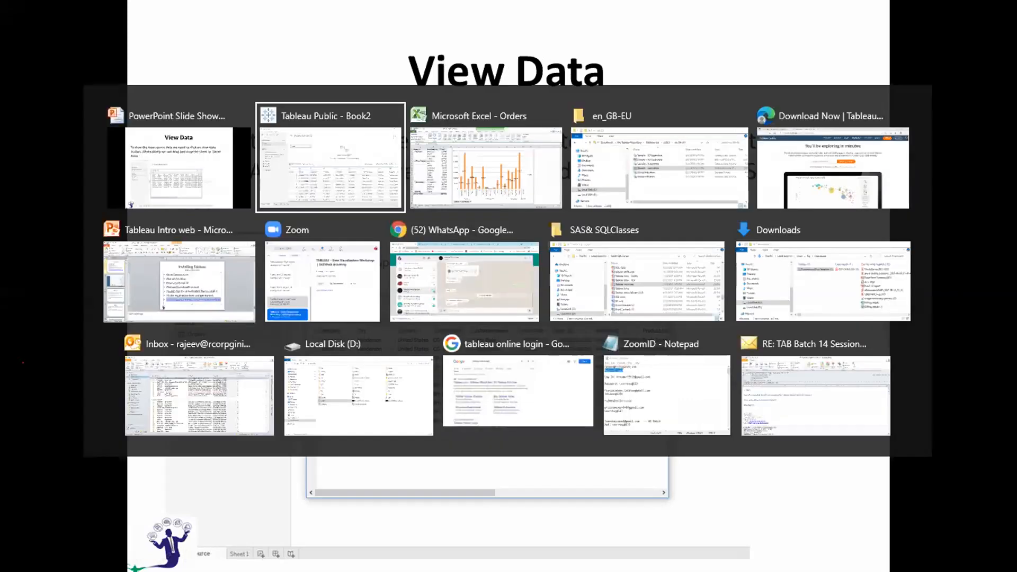
{"action": "key", "text": "alt+Tab"}
{"action": "key", "text": "alt+shift+Tab"}
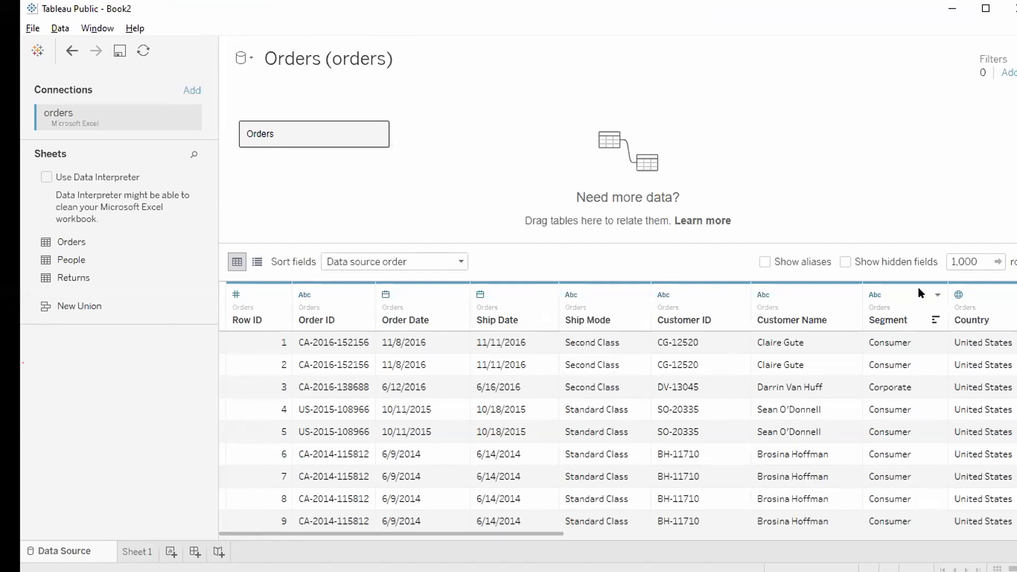
{"action": "left_click", "coordinate": [974, 256]}
{"action": "key", "text": "ctrl+a"}
{"action": "type", "text": "5"}
{"action": "key", "text": "Return"}
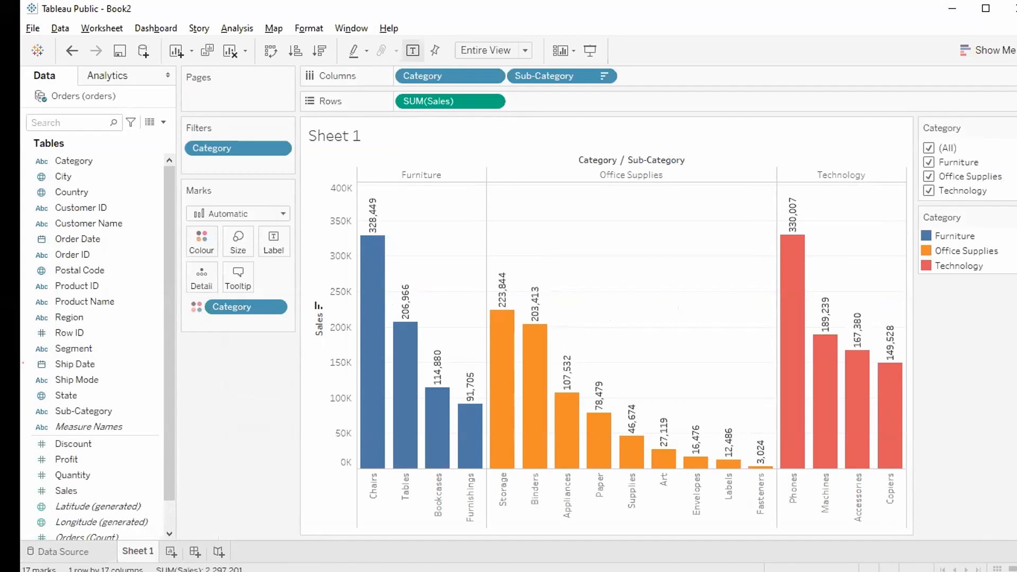
From the data source page, view the full data of the Orders sheet in its own window and close it
{"action": "left_click", "coordinate": [56, 548]}
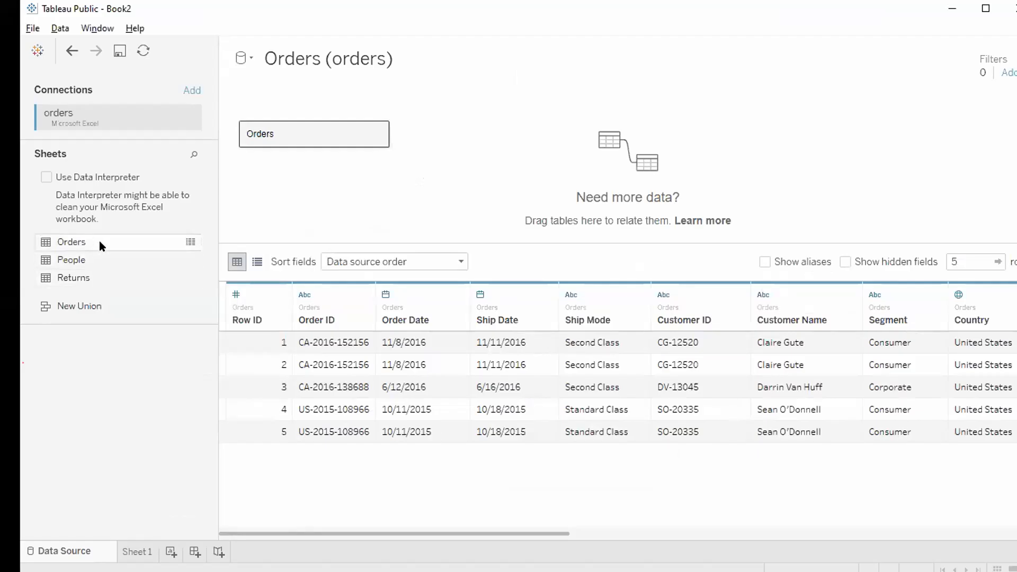
{"action": "left_click", "coordinate": [191, 243]}
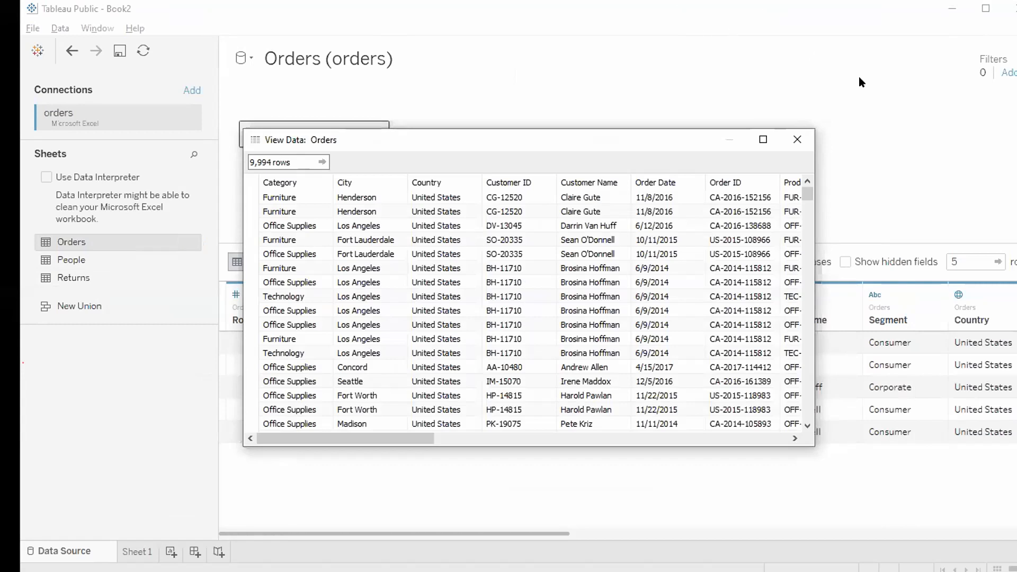
{"action": "left_click", "coordinate": [797, 142]}
Set the Orders data preview to 10000 rows
{"action": "left_click", "coordinate": [961, 257]}
{"action": "key", "text": "BackSpace"}
{"action": "type", "text": "10000"}
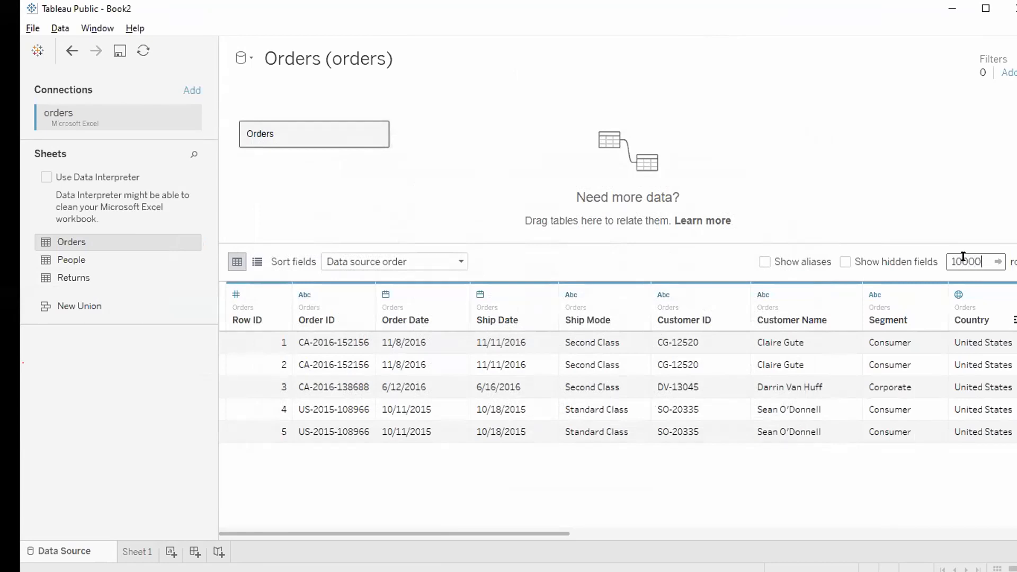
{"action": "key", "text": "Return"}
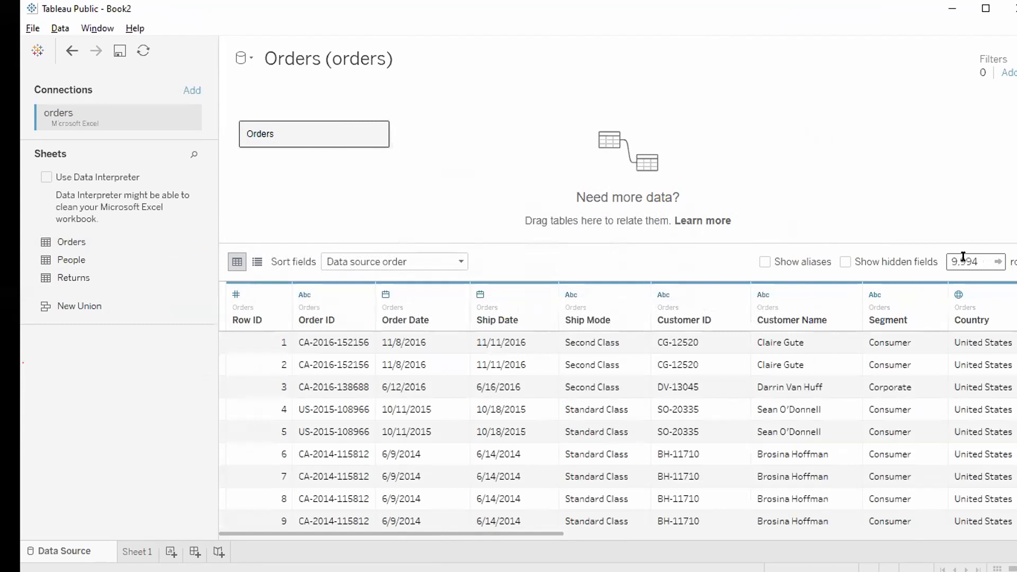
Limit the data preview to 5 rows again and hide the Order ID column
{"action": "left_click", "coordinate": [972, 251]}
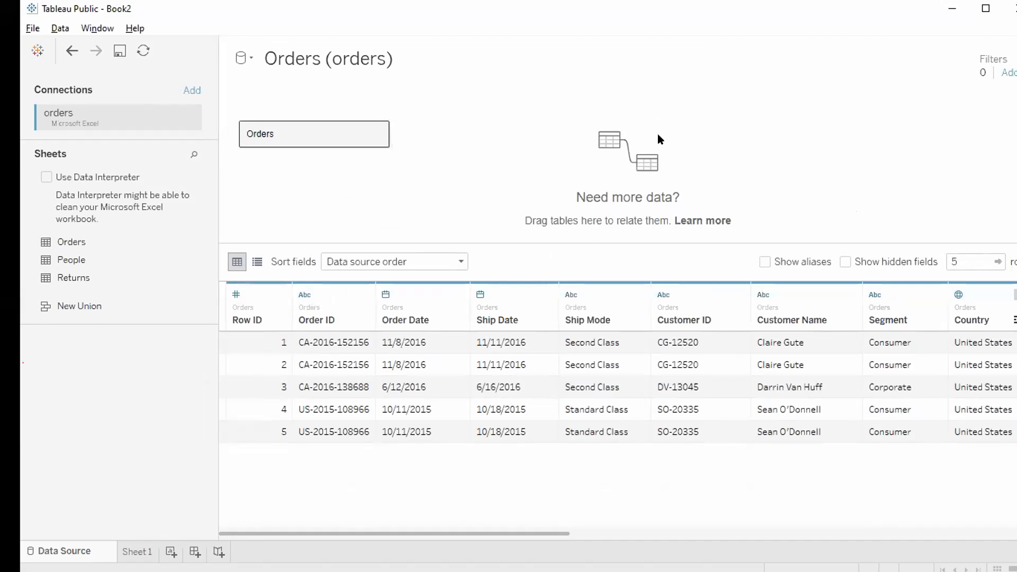
{"action": "right_click", "coordinate": [351, 320]}
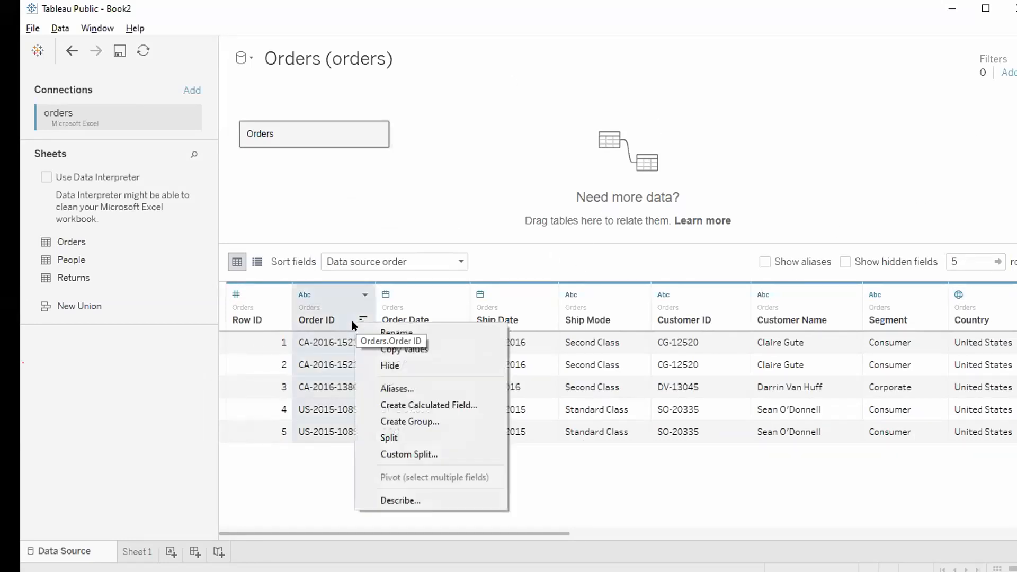
{"action": "left_click", "coordinate": [387, 365]}
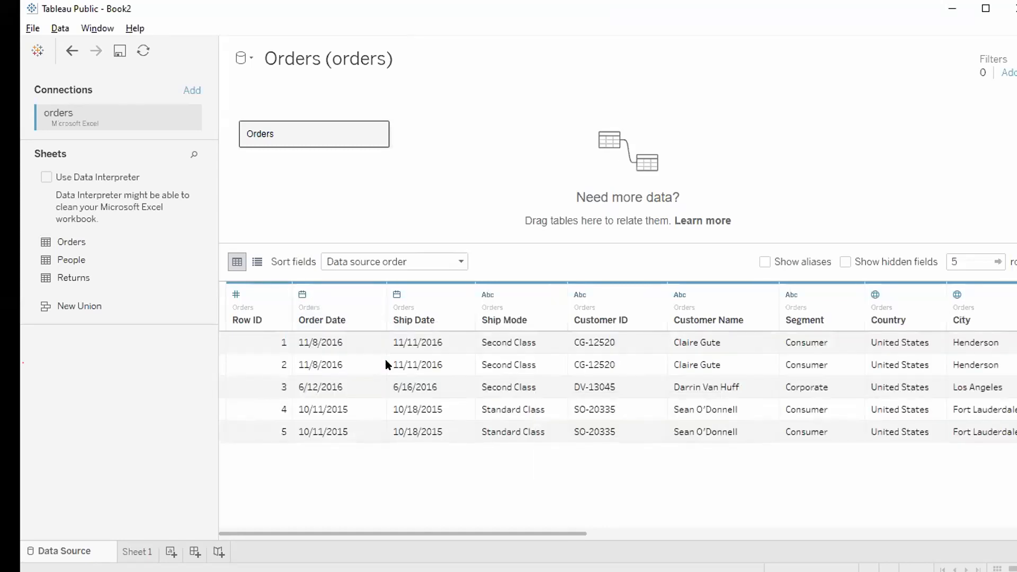
Check Sheet 1's field list for the hidden Order ID field
{"action": "left_click", "coordinate": [133, 553]}
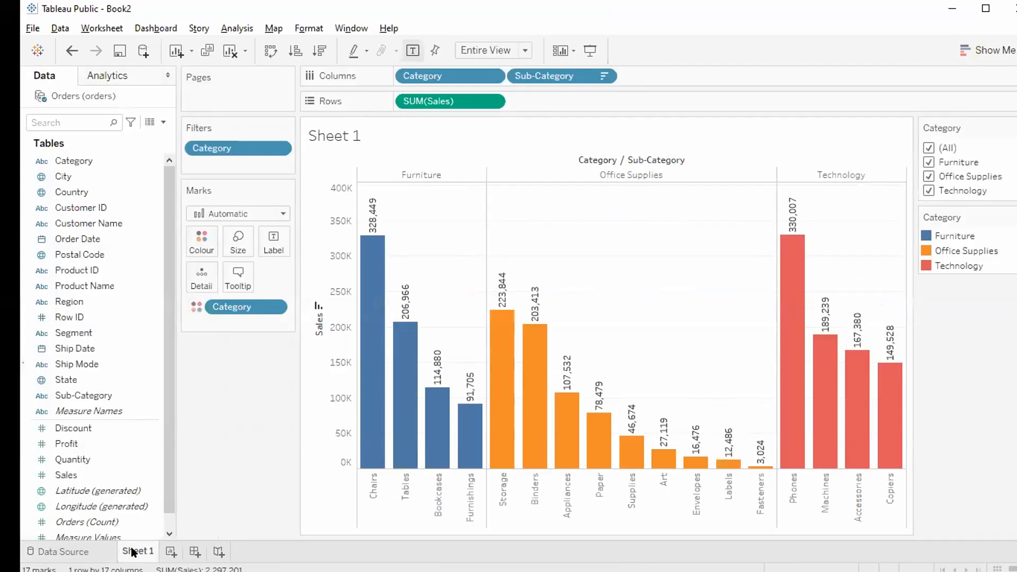
{"action": "left_click", "coordinate": [106, 271]}
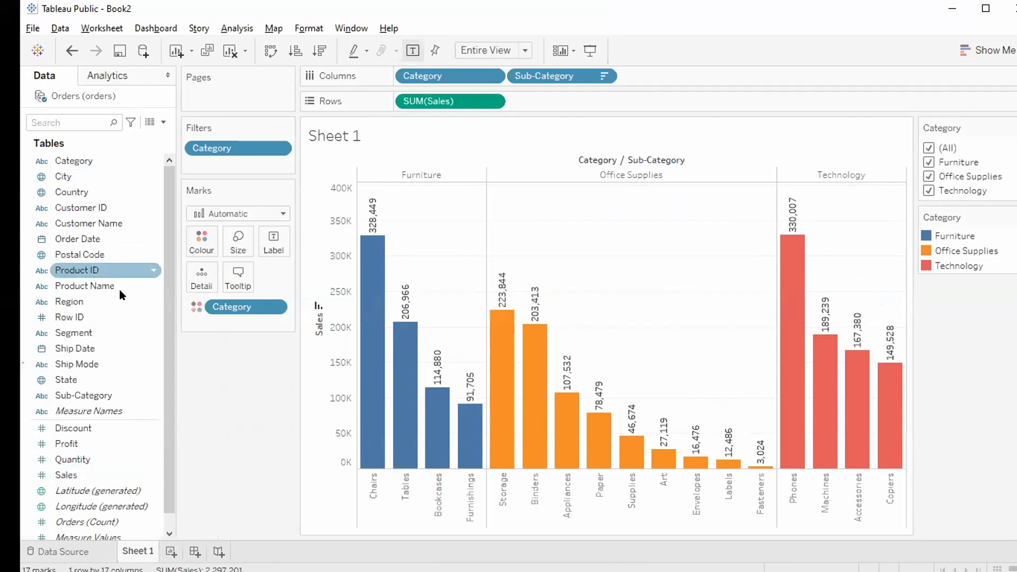
{"action": "left_click", "coordinate": [102, 239]}
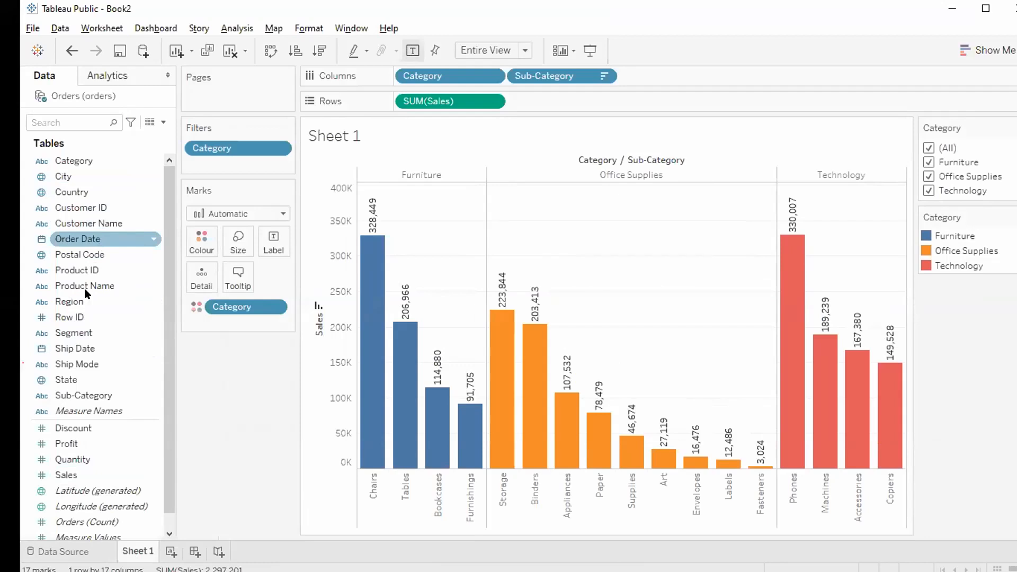
Show hidden fields on the data source page and unhide the Order ID column
{"action": "left_click", "coordinate": [52, 550]}
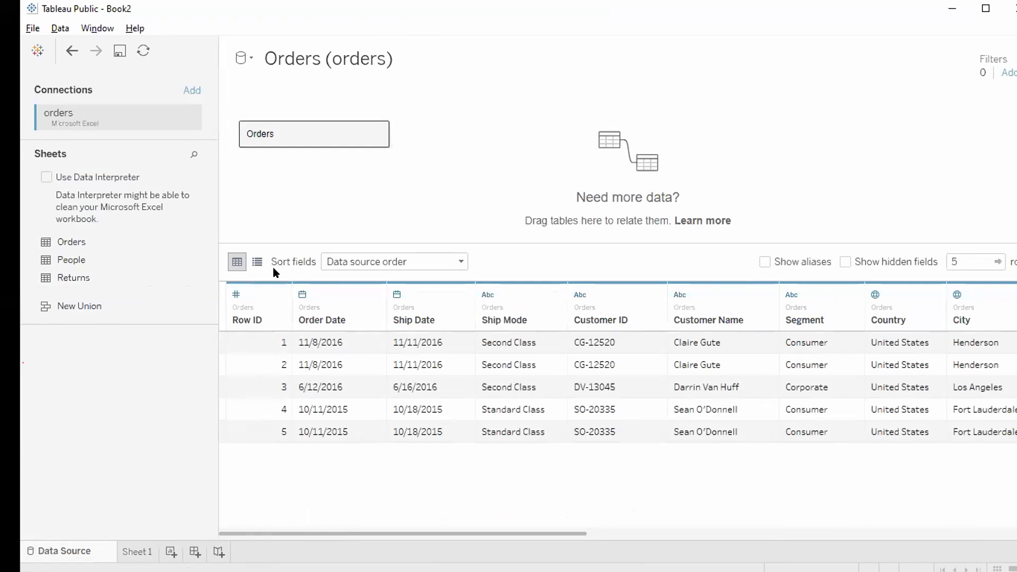
{"action": "left_click", "coordinate": [844, 264]}
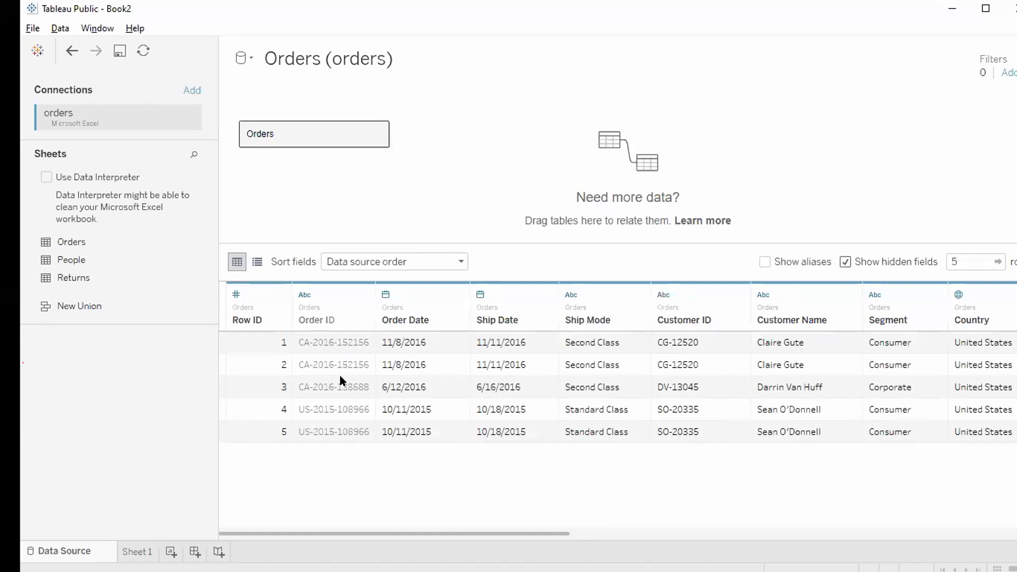
{"action": "right_click", "coordinate": [328, 312]}
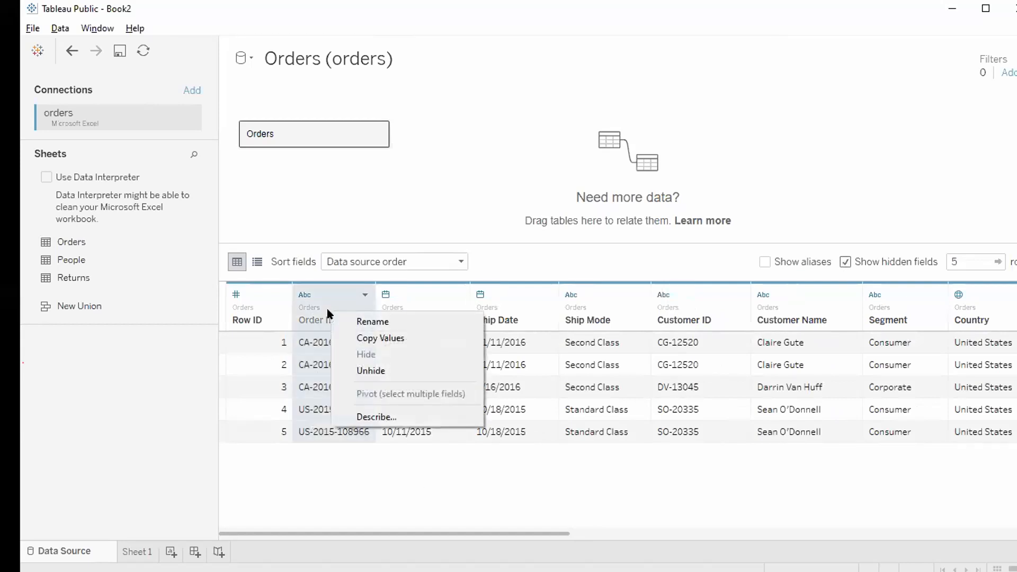
{"action": "left_click", "coordinate": [382, 366]}
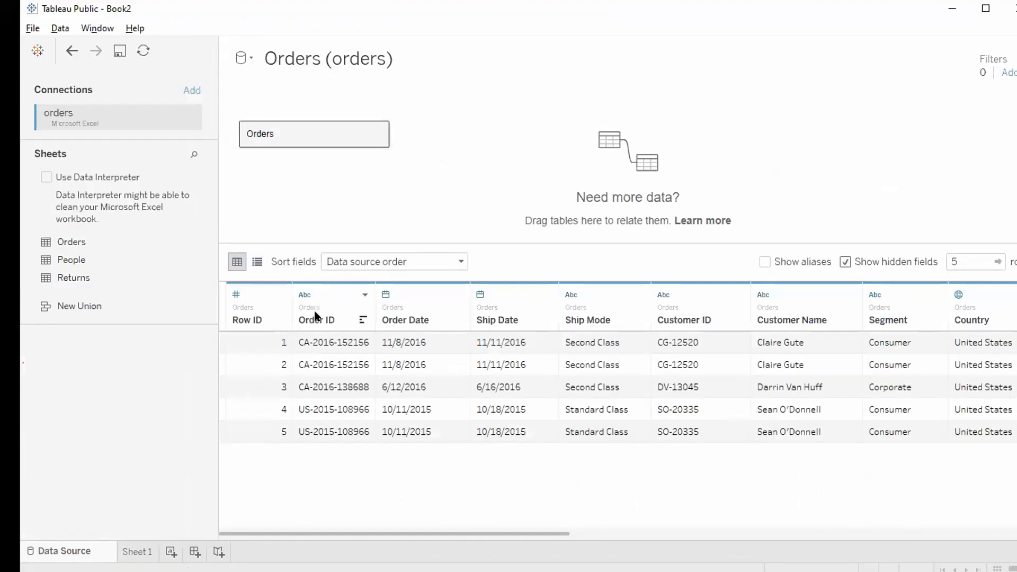
Rename the Order ID column to ordno
{"action": "right_click", "coordinate": [317, 318]}
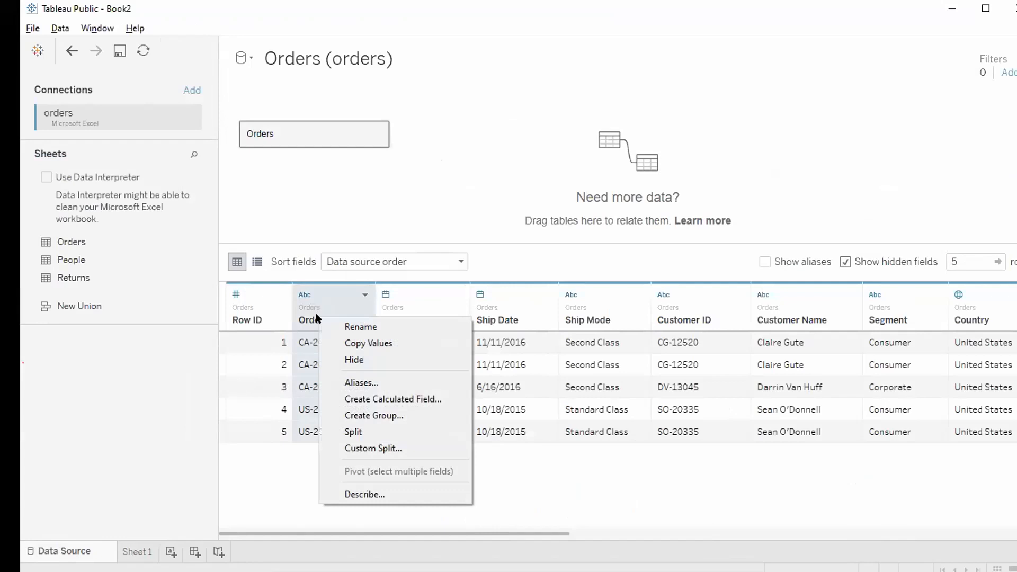
{"action": "left_click", "coordinate": [365, 324]}
{"action": "type", "text": "ordno"}
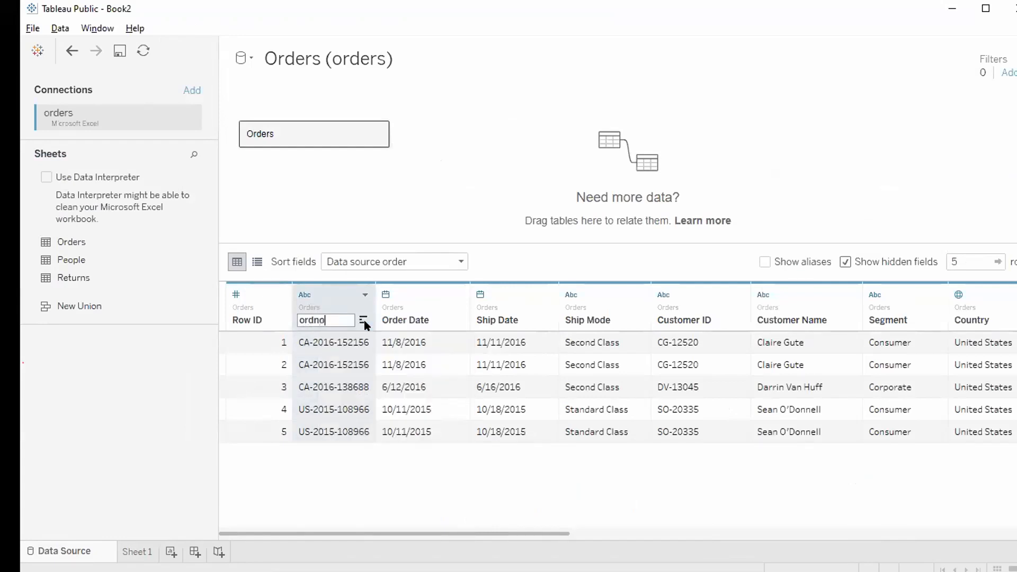
{"action": "key", "text": "Return"}
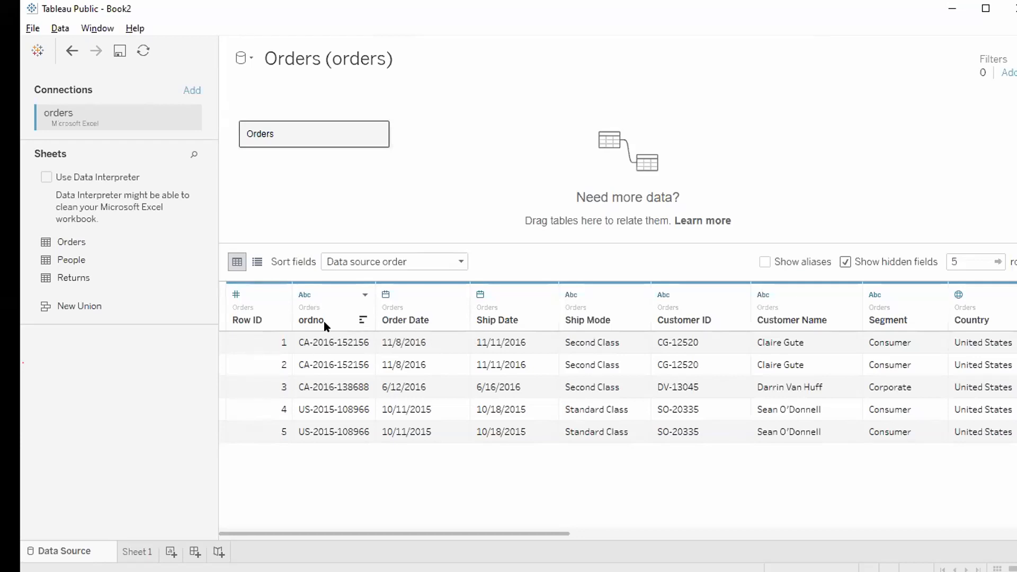
Reset the ordno column to its original name
{"action": "right_click", "coordinate": [323, 321]}
{"action": "left_click", "coordinate": [363, 335]}
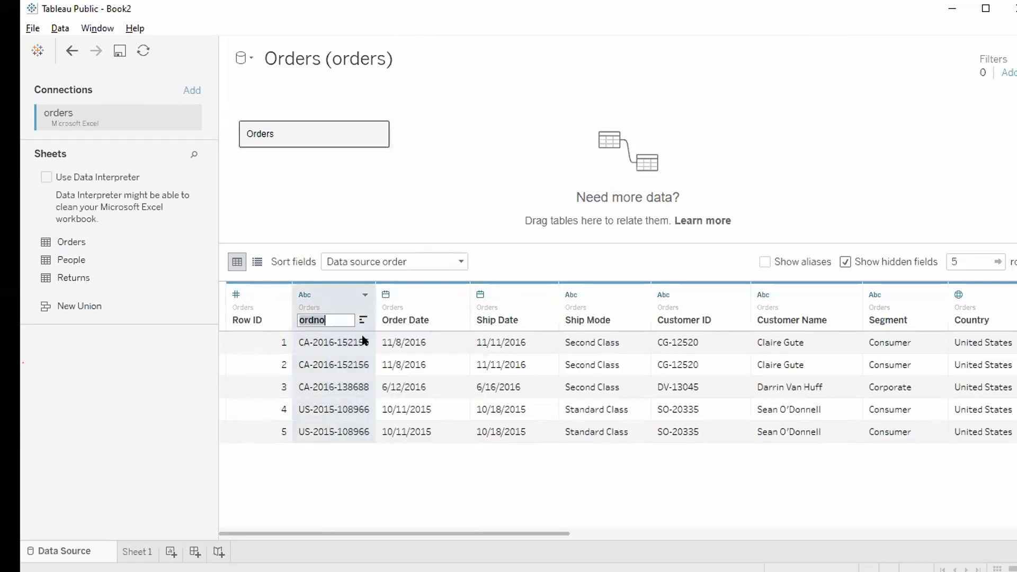
{"action": "left_click", "coordinate": [365, 294]}
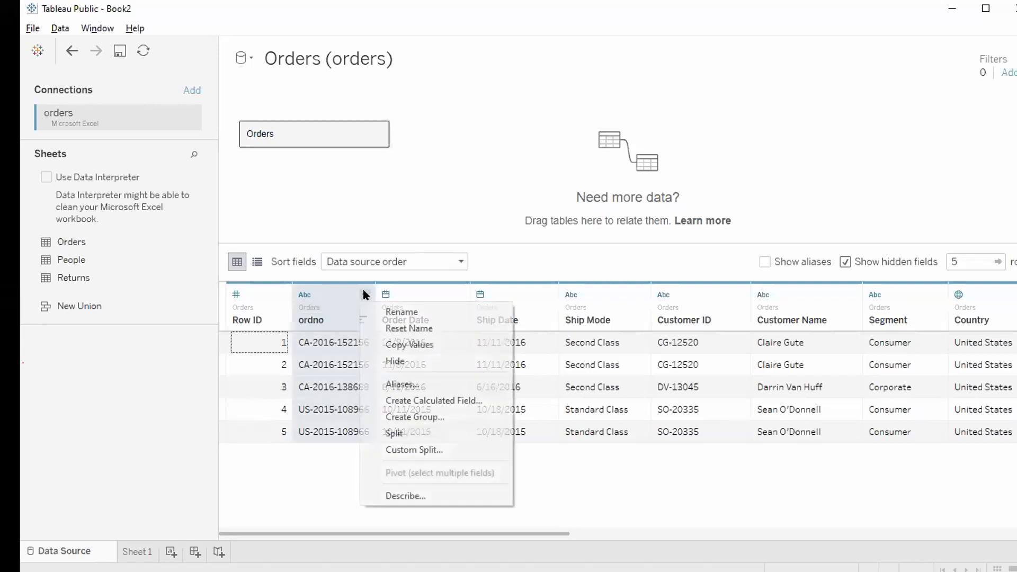
{"action": "left_click", "coordinate": [408, 328]}
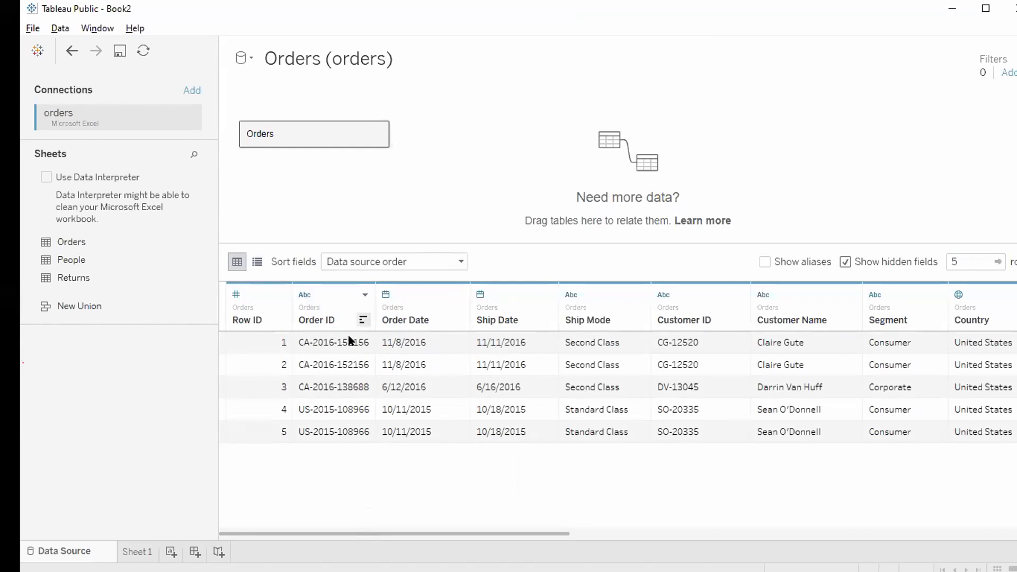
Split the Order ID column automatically into separate fields
{"action": "right_click", "coordinate": [328, 318]}
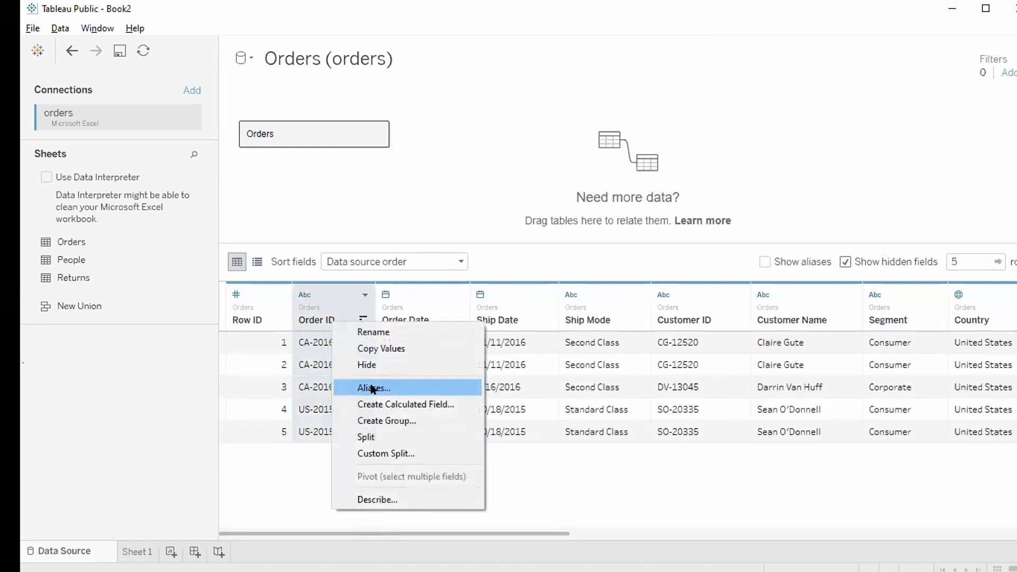
{"action": "left_click", "coordinate": [386, 437]}
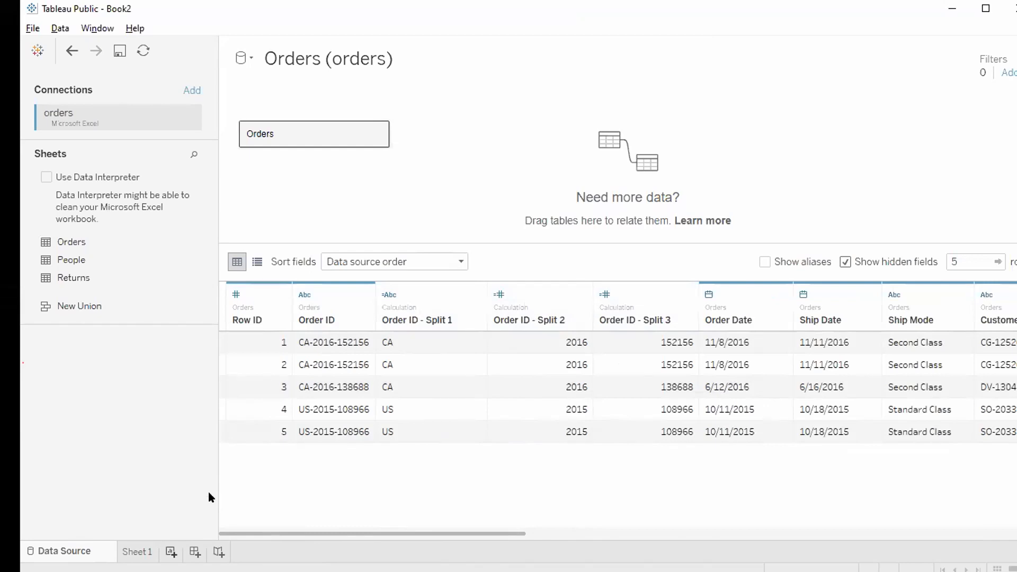
Create a new worksheet that tabulates Sales with Order ID - Split 1, Split 2 and Split 3 on rows
{"action": "left_click", "coordinate": [170, 552]}
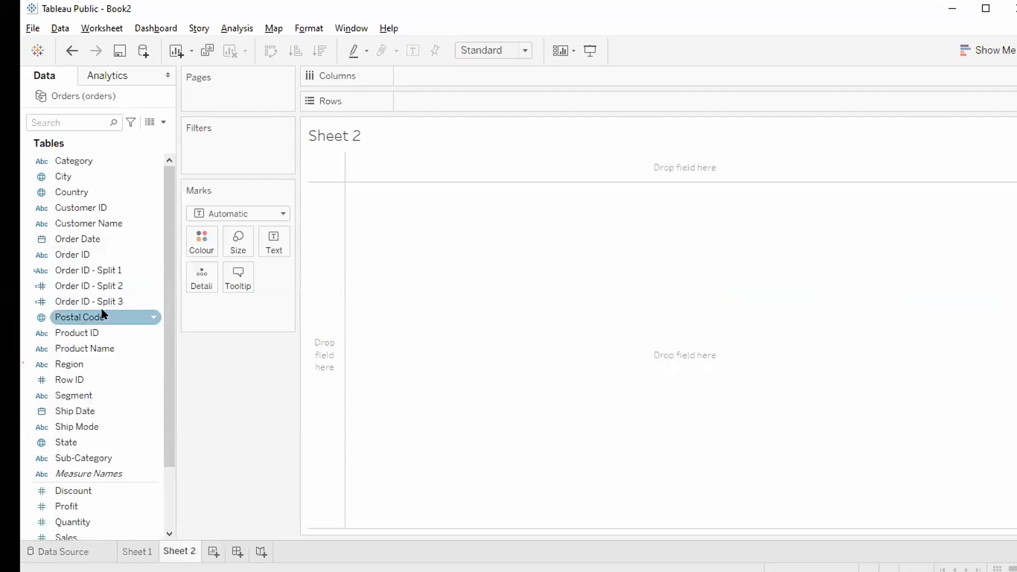
{"action": "left_click", "coordinate": [97, 269]}
{"action": "double_click", "coordinate": [97, 268]}
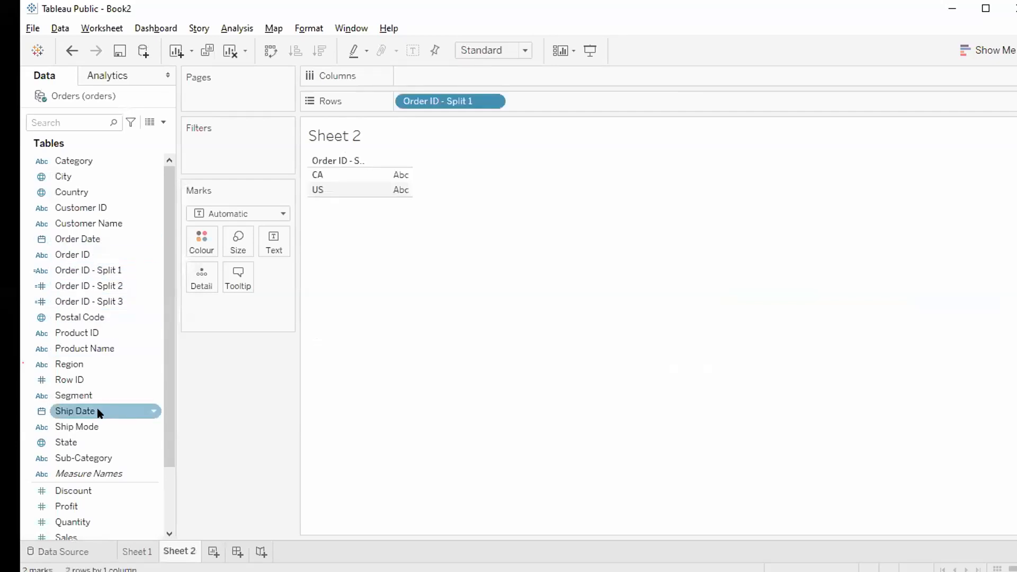
{"action": "double_click", "coordinate": [103, 536]}
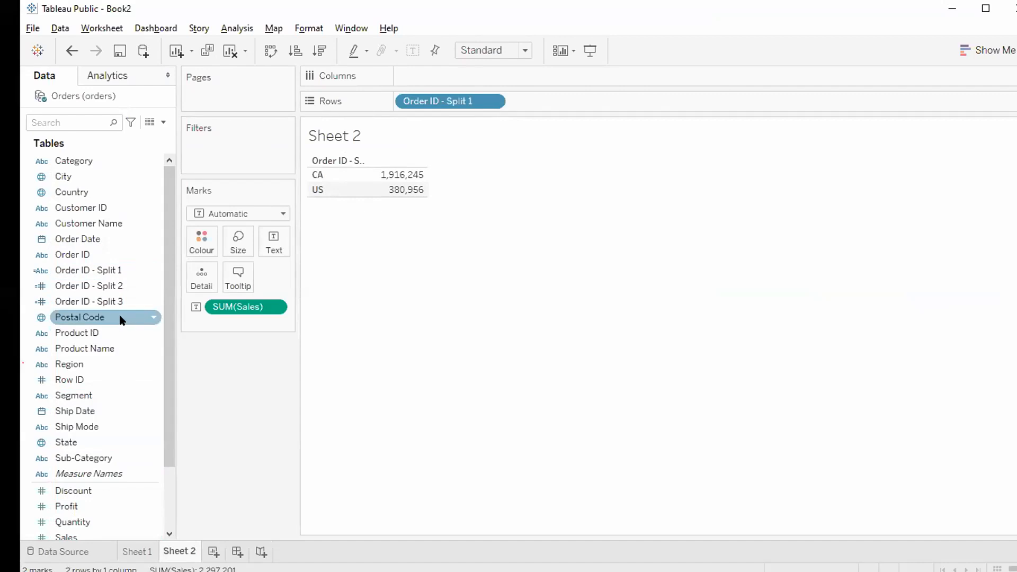
{"action": "left_click_drag", "start_coordinate": [104, 286], "coordinate": [596, 101]}
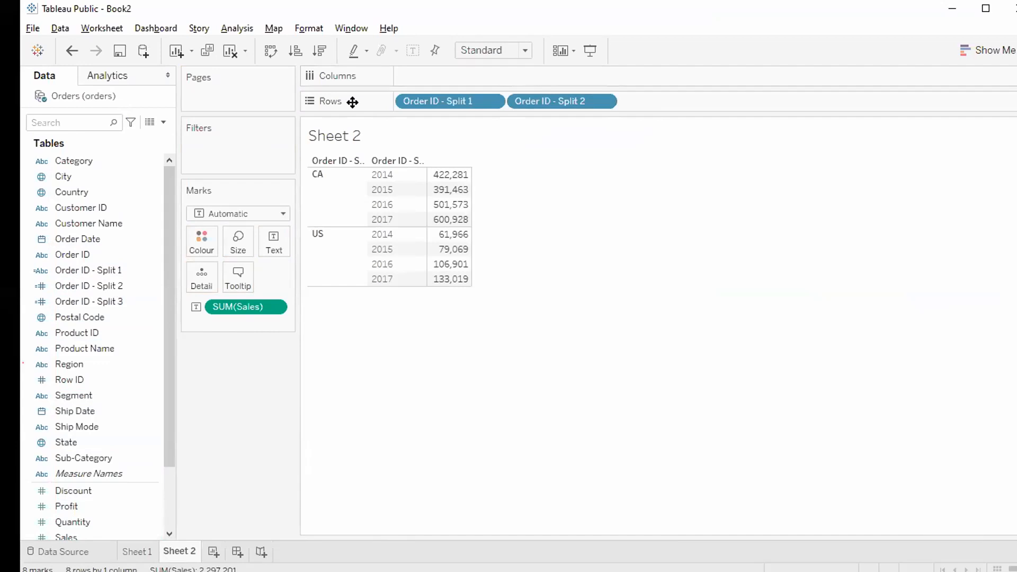
{"action": "mouse_move", "coordinate": [114, 304]}
{"action": "left_mouse_down"}
{"action": "mouse_move", "coordinate": [648, 175]}
{"action": "mouse_move", "coordinate": [662, 97]}
{"action": "mouse_move", "coordinate": [685, 101]}
{"action": "left_mouse_up"}
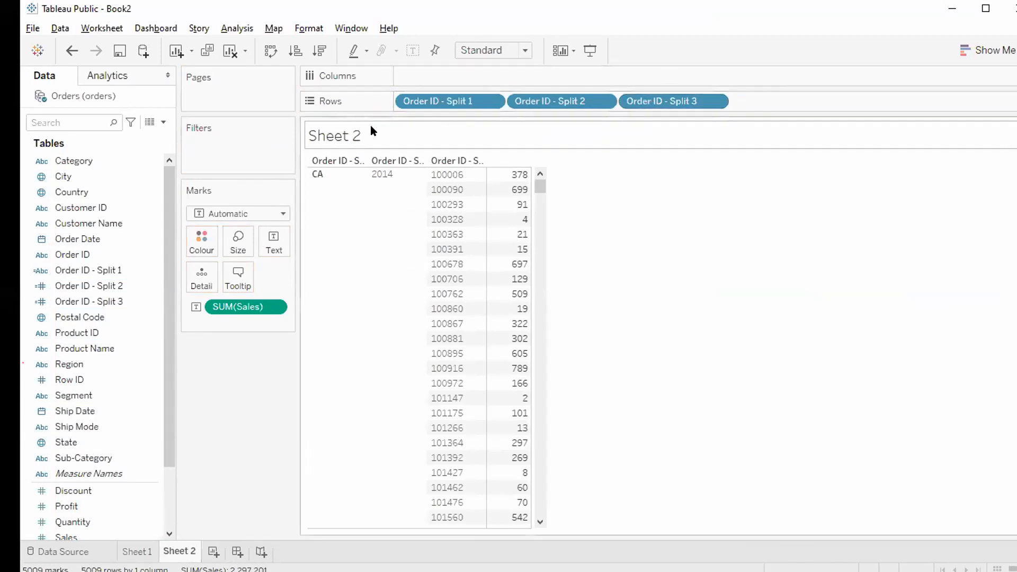
Clear Sheet 2 and delete the Order ID - Split 1, Split 2 and Split 3 columns from the Orders data source
{"action": "left_click", "coordinate": [231, 49]}
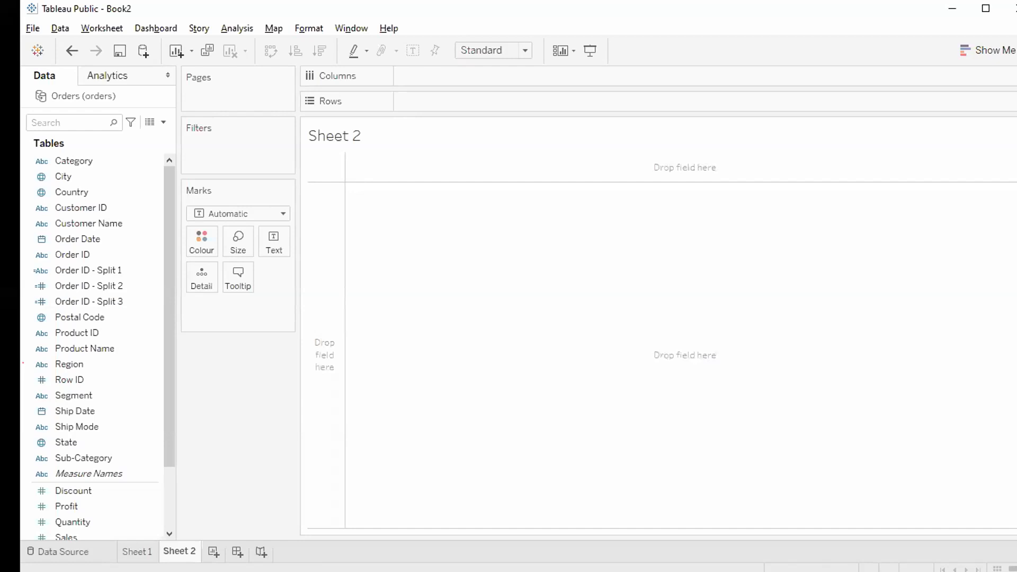
{"action": "left_click", "coordinate": [58, 551]}
{"action": "left_click_drag", "start_coordinate": [422, 317], "coordinate": [549, 304]}
{"action": "left_click", "coordinate": [548, 303], "text": "shift"}
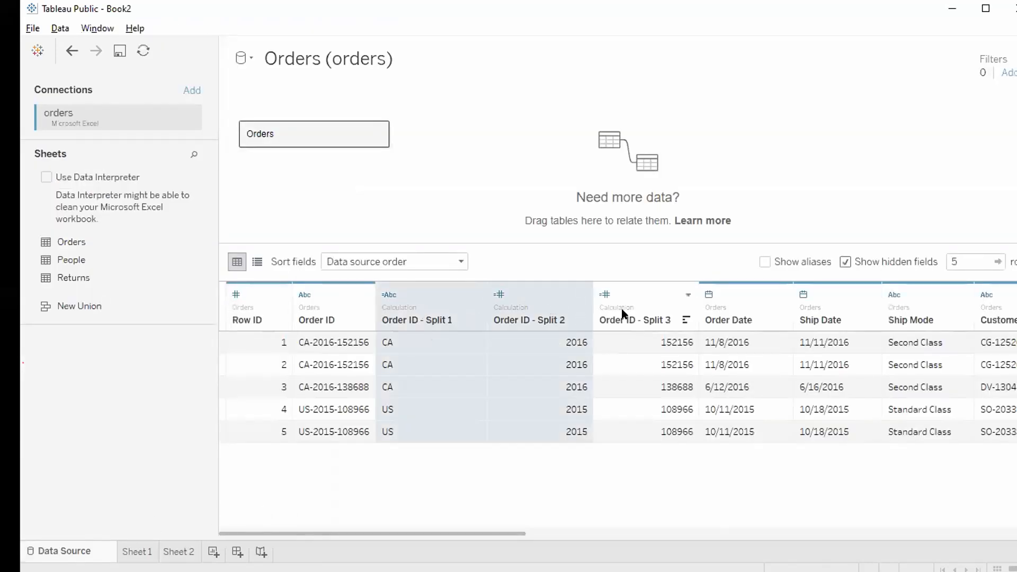
{"action": "left_click", "coordinate": [630, 292], "text": "shift"}
{"action": "right_click", "coordinate": [631, 289]}
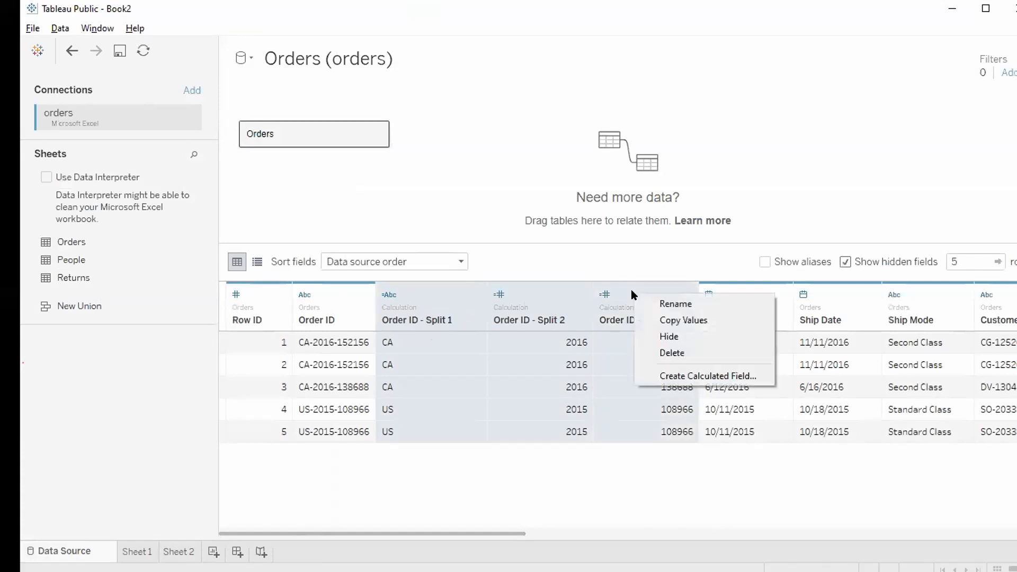
{"action": "left_click", "coordinate": [670, 353]}
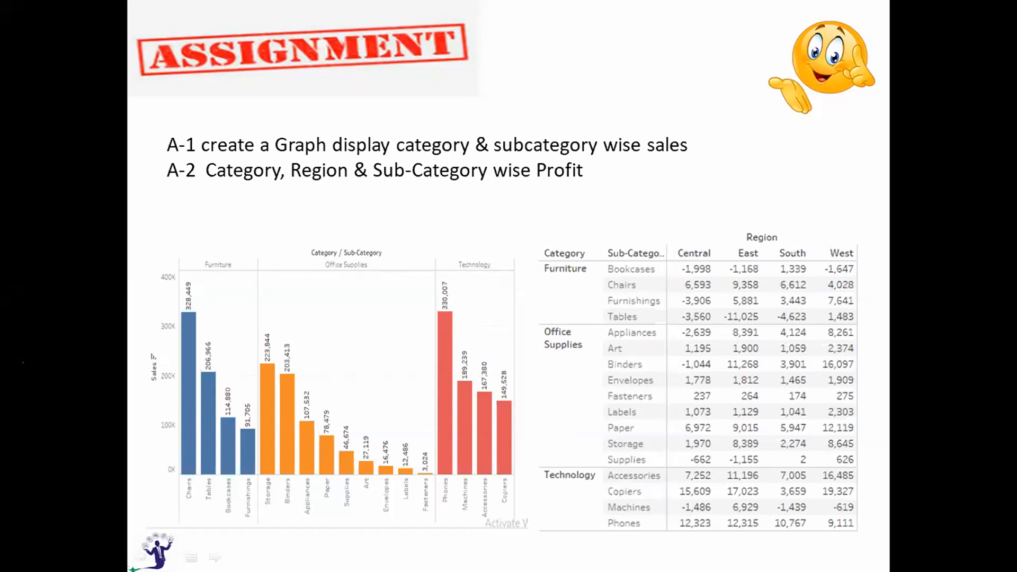
Switch to Tableau and chart Sales by Sub-Category as bars on Sheet 2, adding Sales before Sub-Category
{"action": "key", "text": "alt+Tab"}
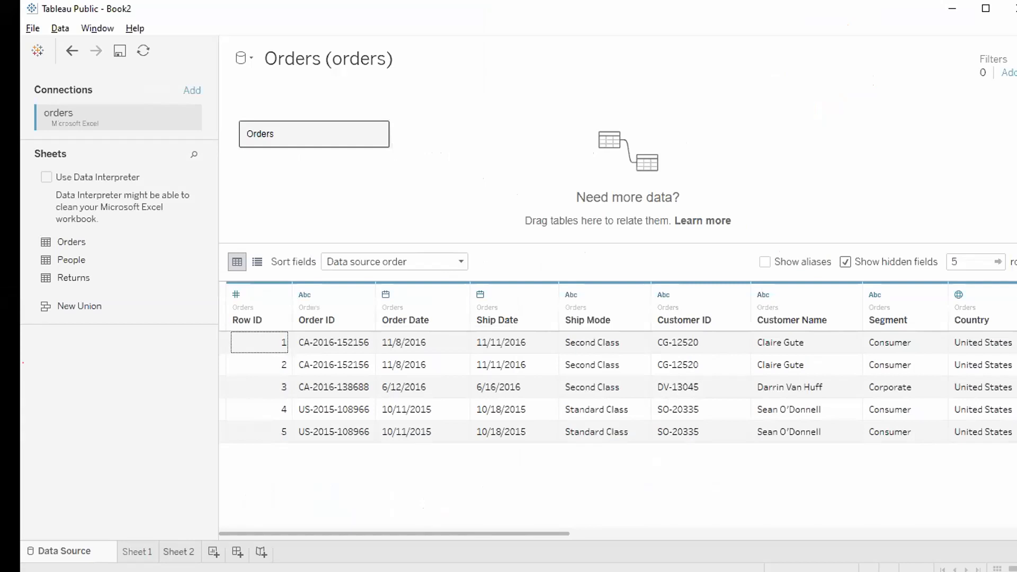
{"action": "left_click", "coordinate": [178, 552]}
{"action": "left_click", "coordinate": [98, 386]}
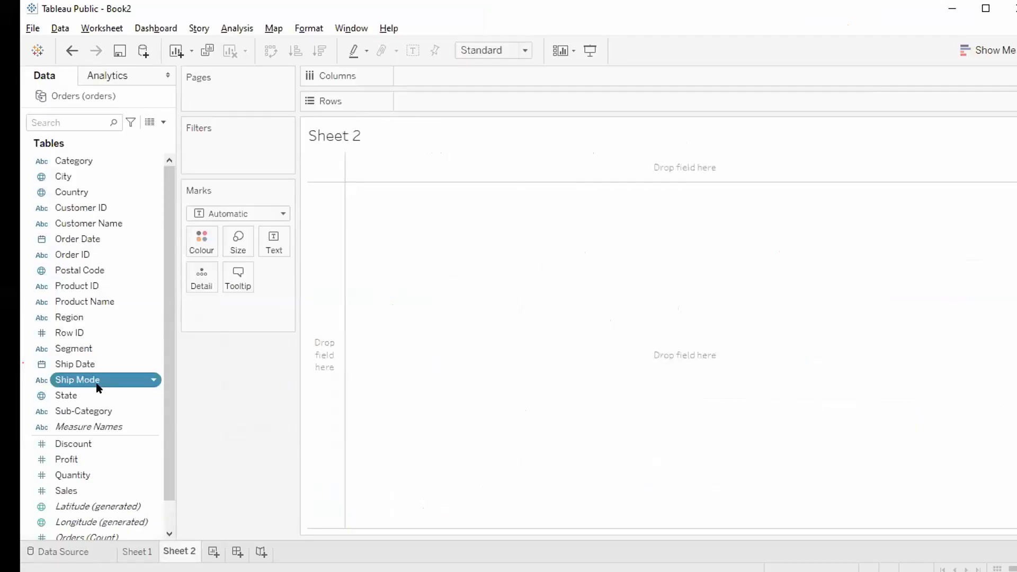
{"action": "left_click", "coordinate": [75, 496]}
{"action": "double_click", "coordinate": [75, 496]}
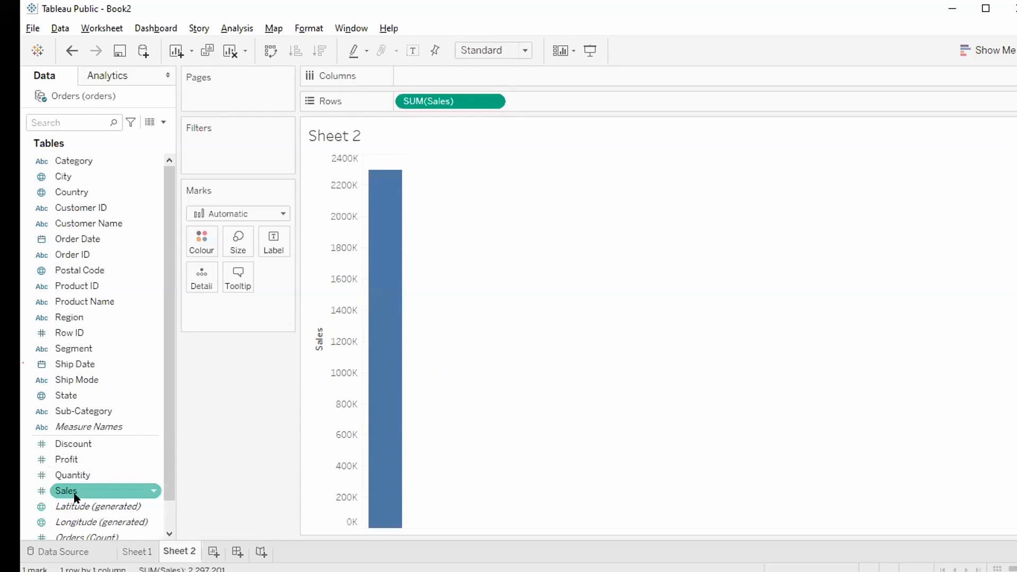
{"action": "double_click", "coordinate": [110, 412]}
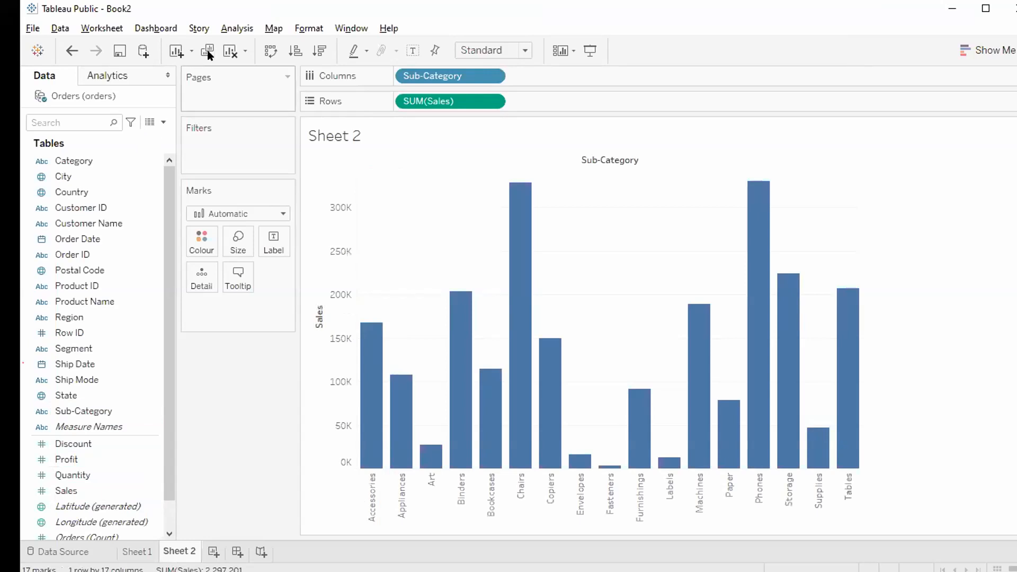
Clear Sheet 2 and tabulate Sales by Sub-Category, adding Sub-Category before Sales
{"action": "left_click", "coordinate": [226, 51]}
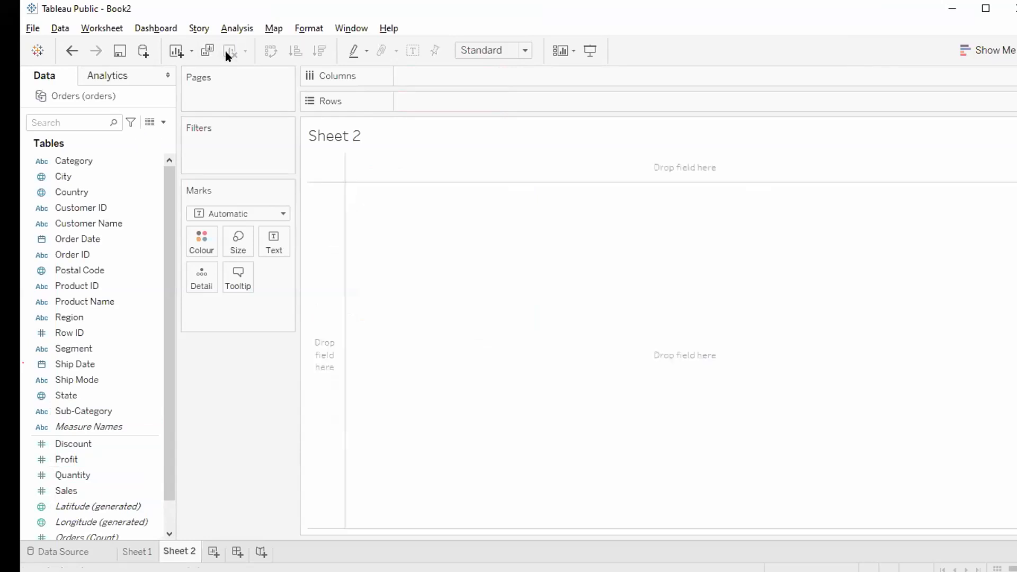
{"action": "double_click", "coordinate": [111, 414]}
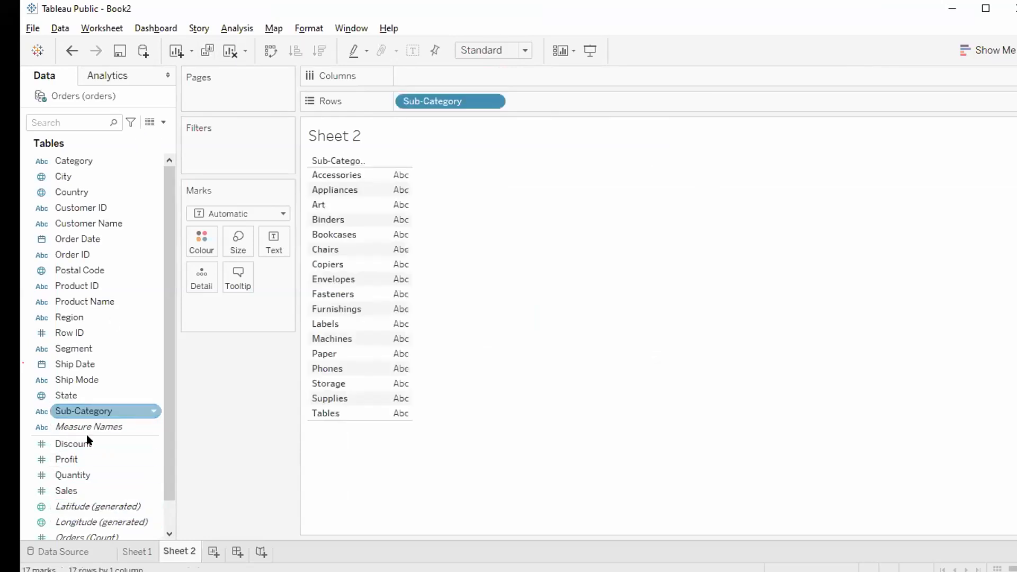
{"action": "double_click", "coordinate": [88, 489]}
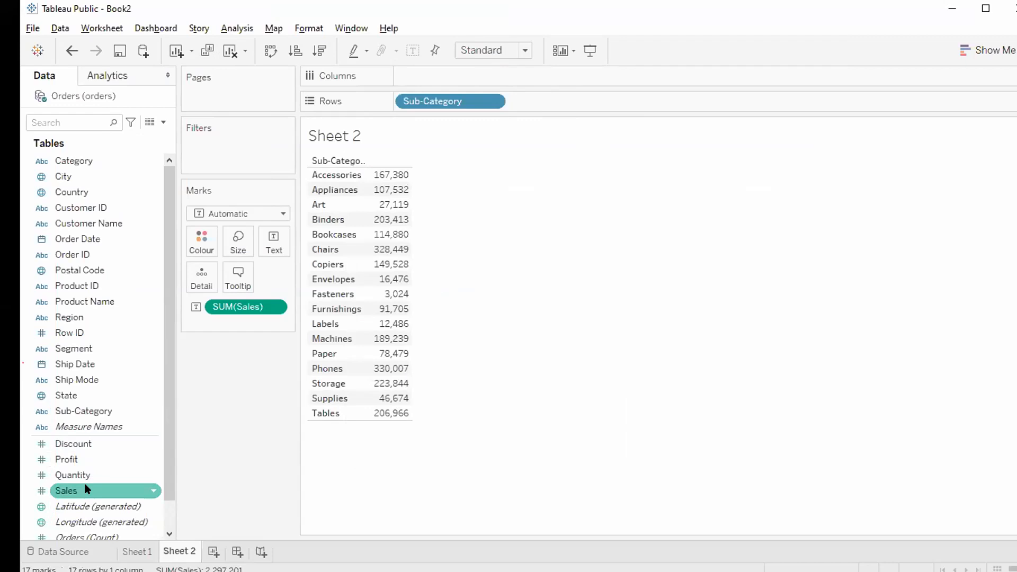
Clear the table and recreate the Sub-Category bar chart on Sheet 2 by adding Sales first
{"action": "left_click", "coordinate": [227, 59]}
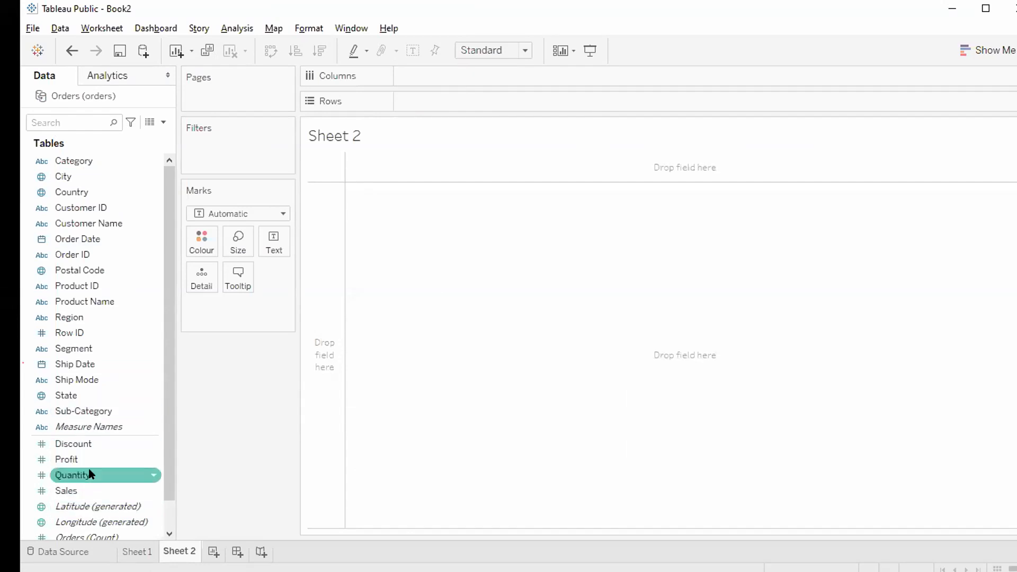
{"action": "double_click", "coordinate": [88, 492]}
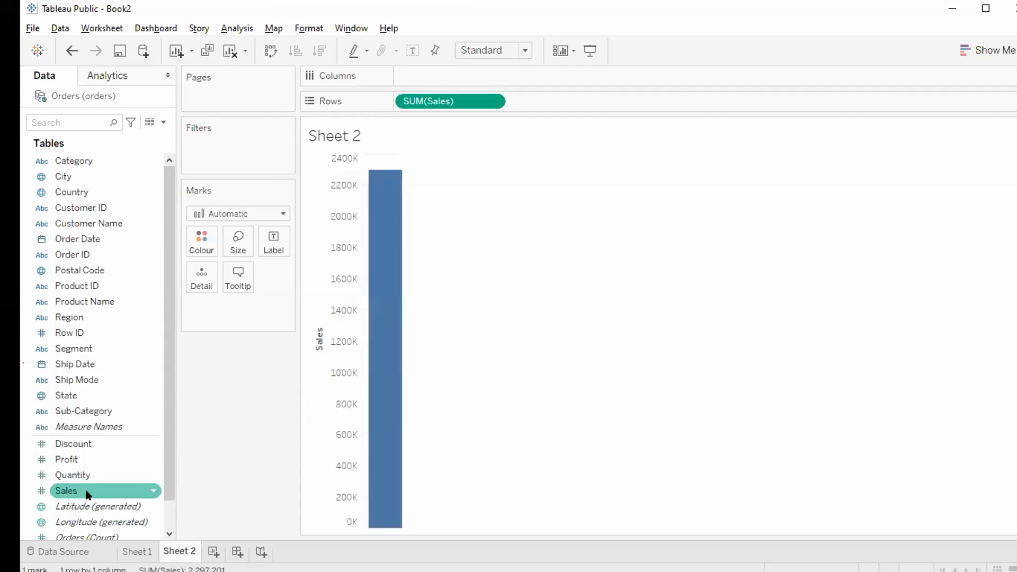
{"action": "double_click", "coordinate": [88, 412]}
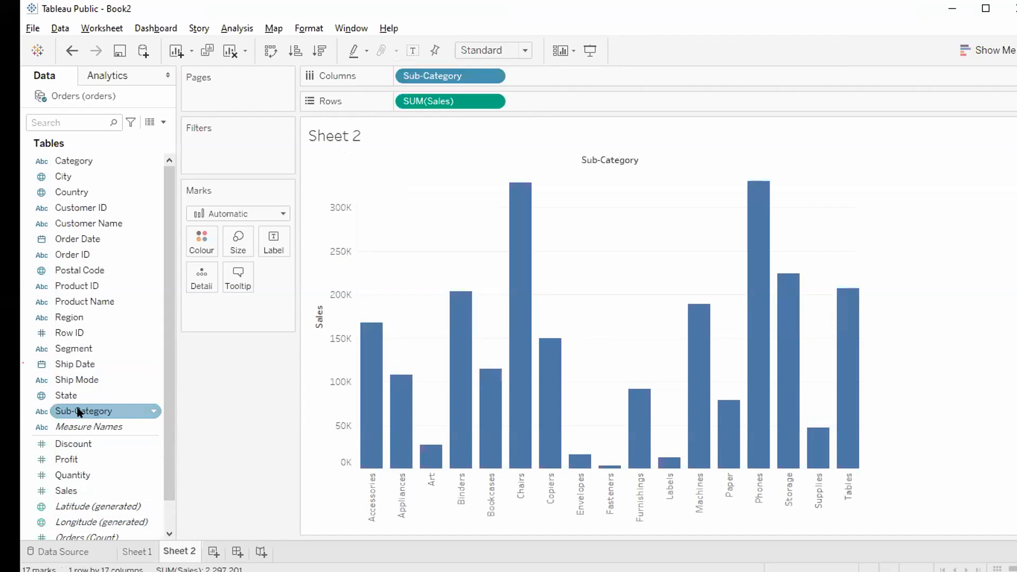
Replace the Sheet 2 bar chart with a text table of Sales by Sub-Category, adding the dimension first
{"action": "left_click", "coordinate": [229, 51]}
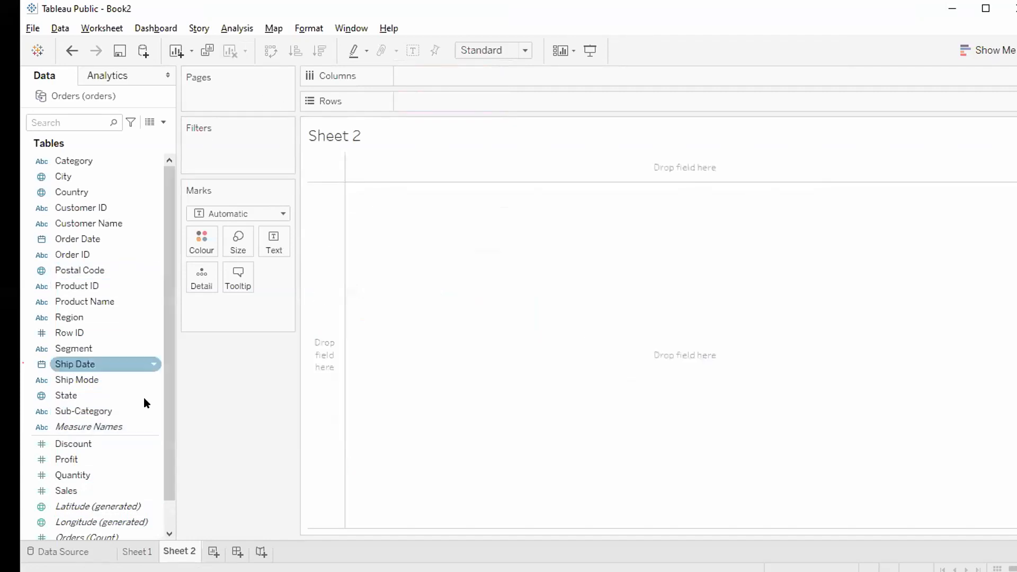
{"action": "double_click", "coordinate": [102, 412]}
{"action": "double_click", "coordinate": [86, 491]}
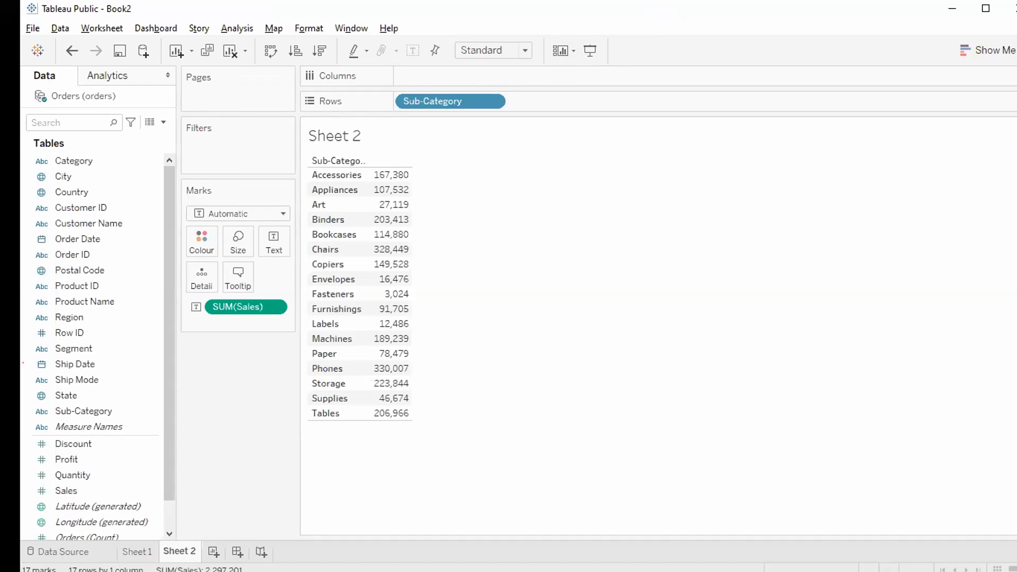
View the Sheet 1 chart in presentation mode, leave it, and look through the show/hide cards options
{"action": "left_click", "coordinate": [137, 551]}
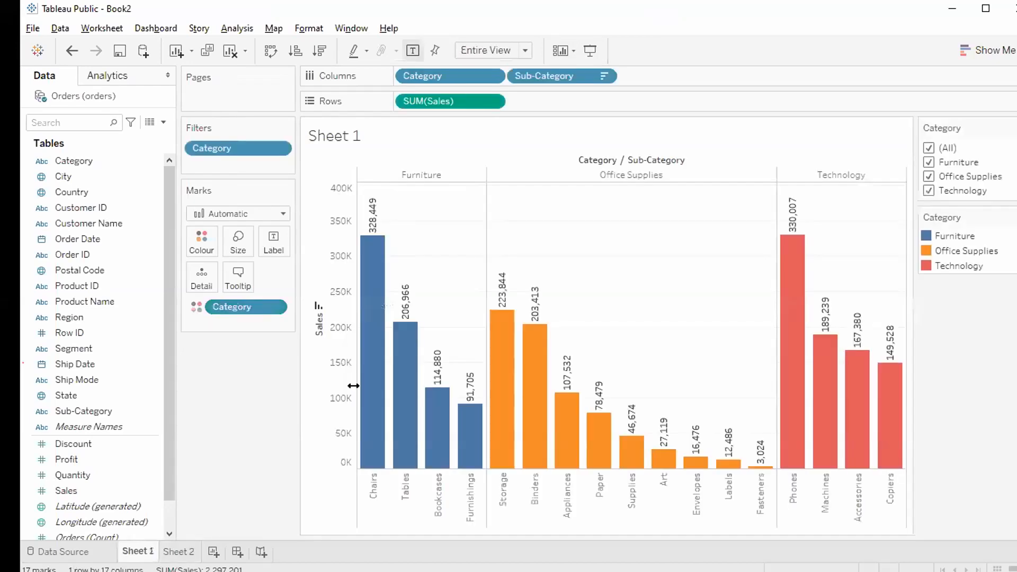
{"action": "left_click", "coordinate": [591, 53]}
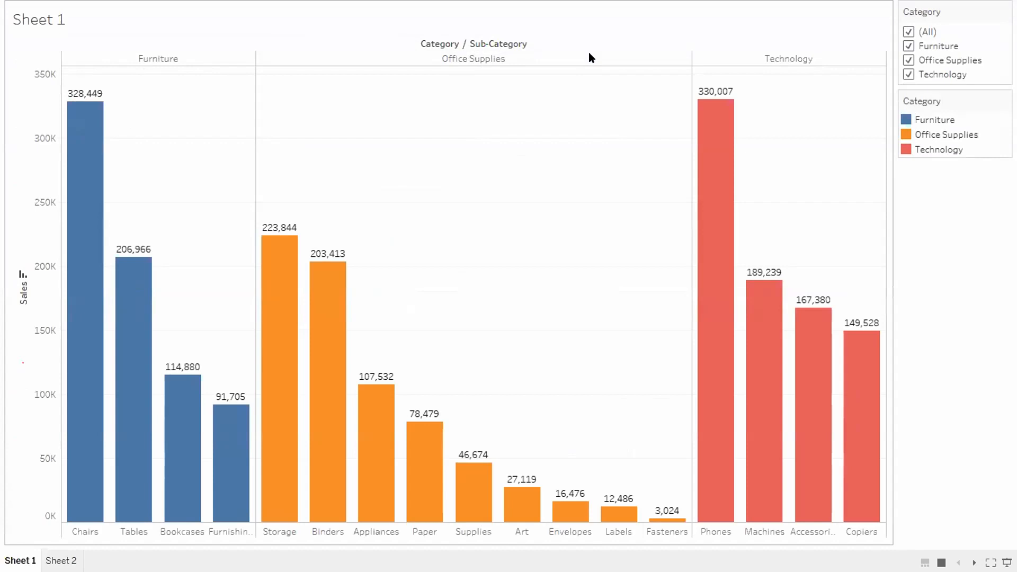
{"action": "key", "text": "Escape"}
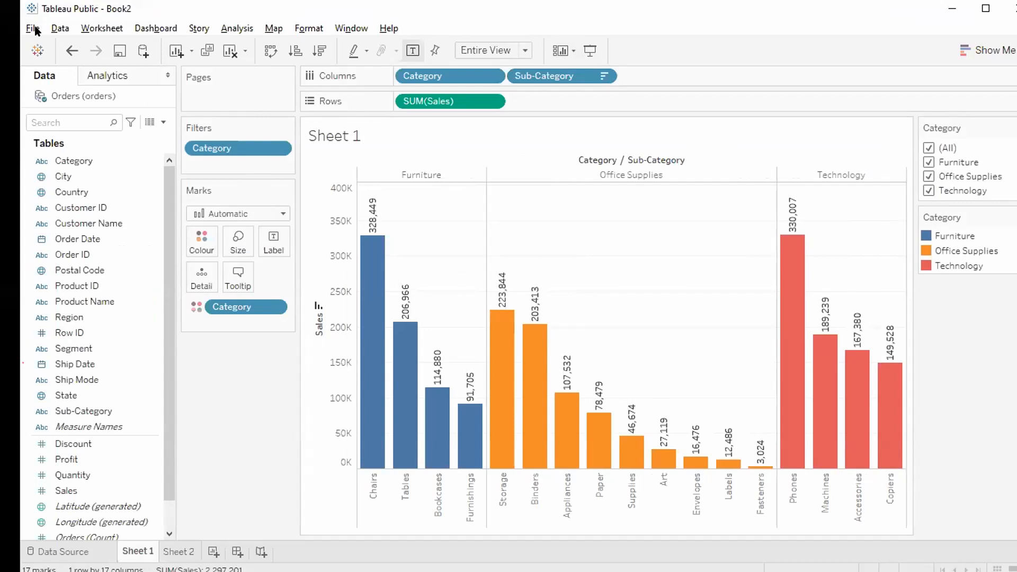
{"action": "left_click", "coordinate": [565, 45]}
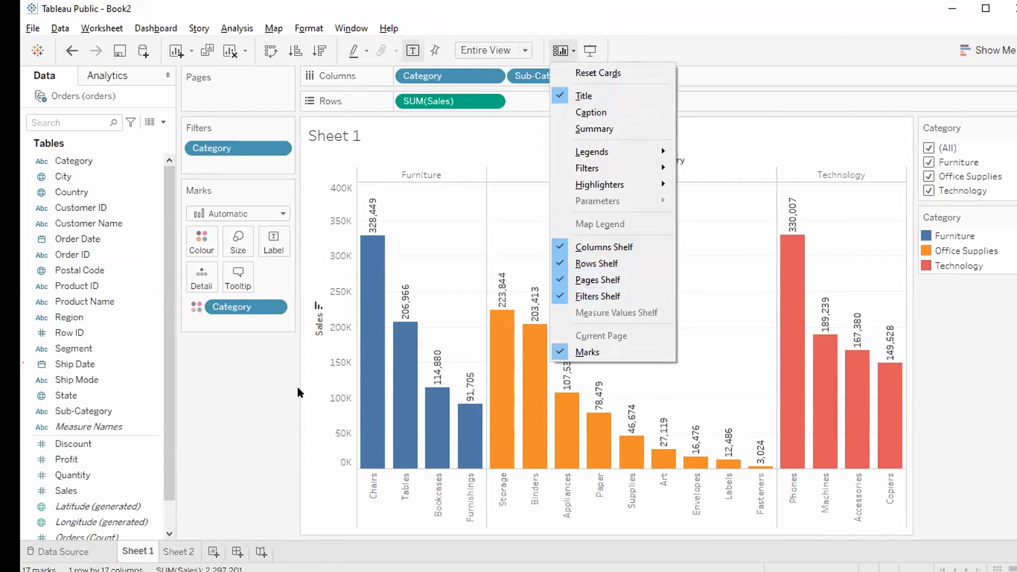
{"action": "left_click", "coordinate": [253, 385]}
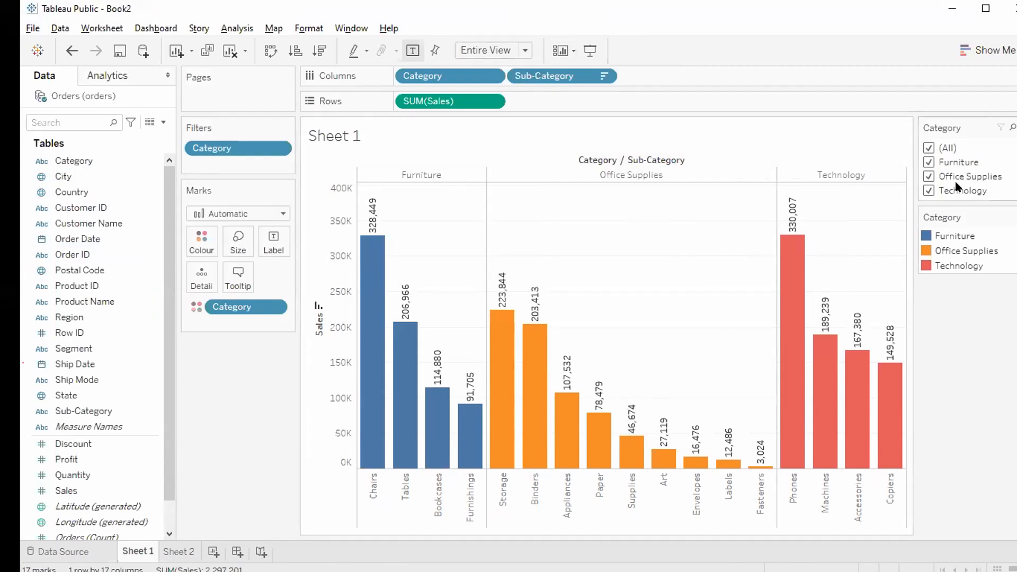
Filter Sheet 1 to Technology only while presenting it, restore all categories and leave presentation mode
{"action": "left_click", "coordinate": [928, 177]}
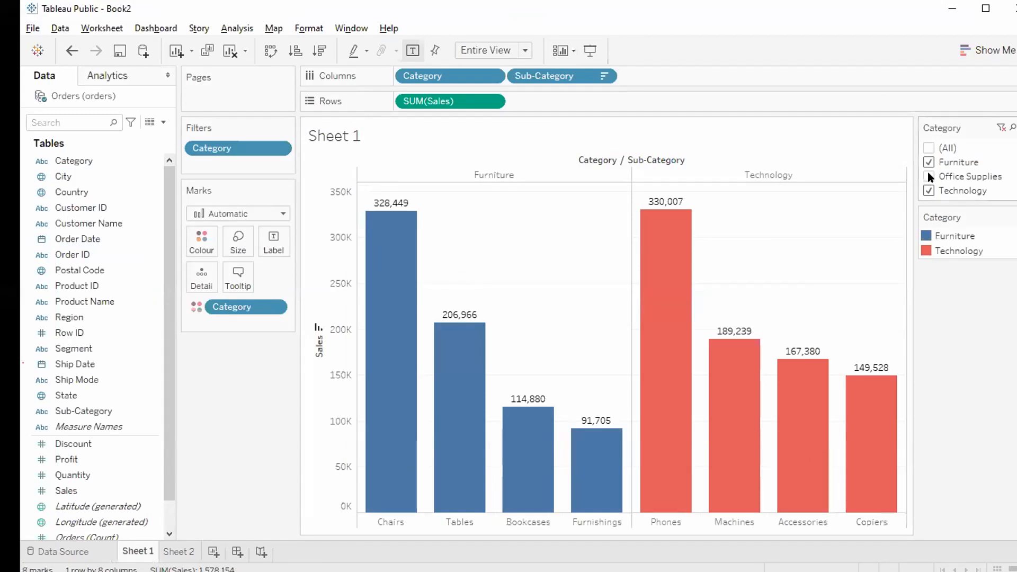
{"action": "key", "text": "F7"}
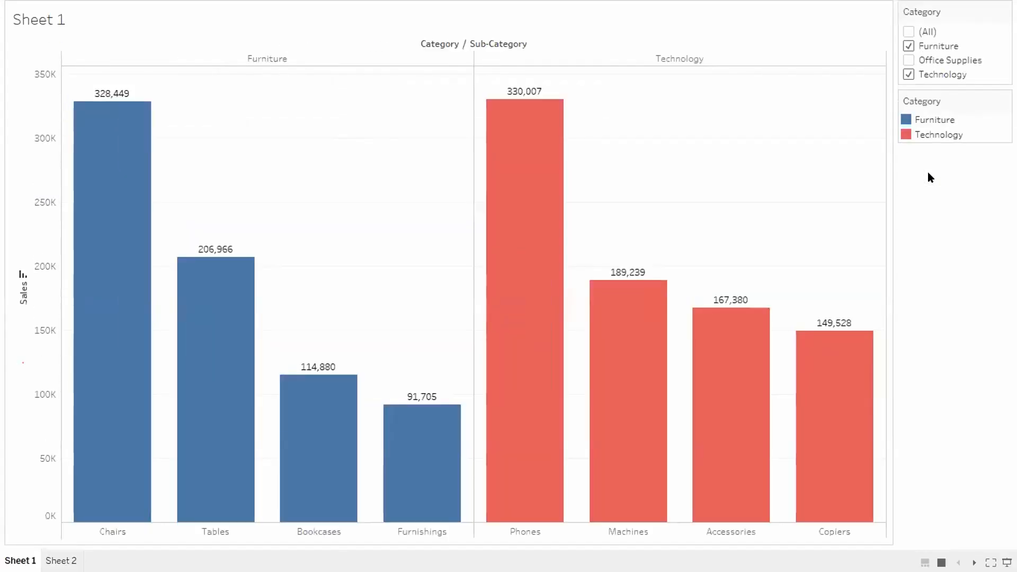
{"action": "left_click", "coordinate": [909, 46]}
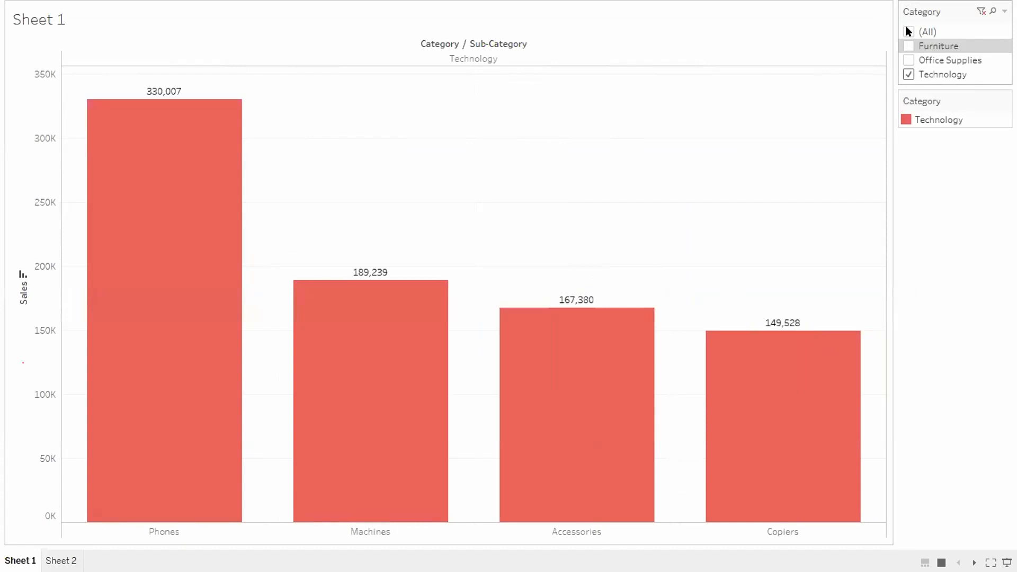
{"action": "left_click", "coordinate": [908, 30]}
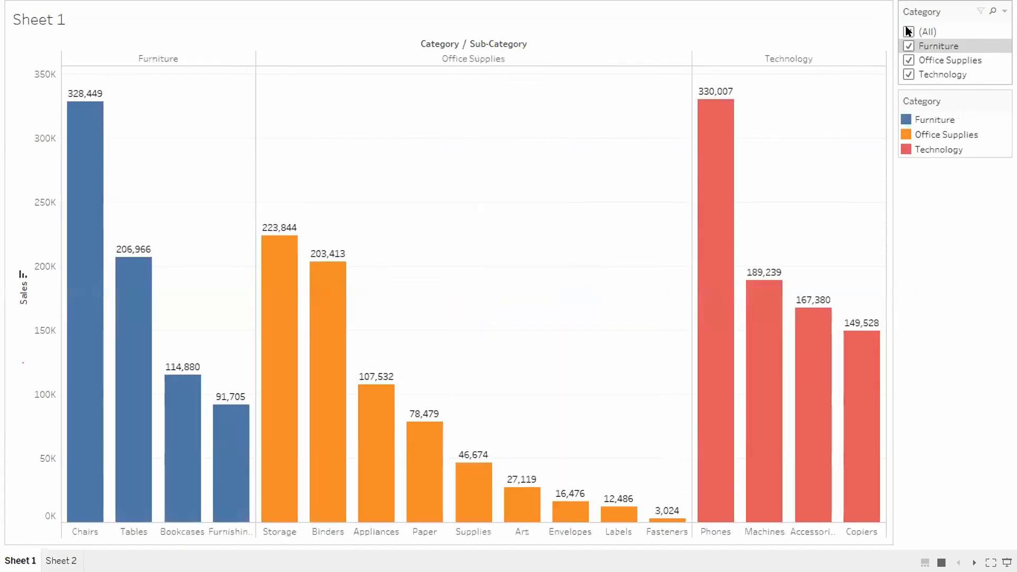
{"action": "key", "text": "Escape"}
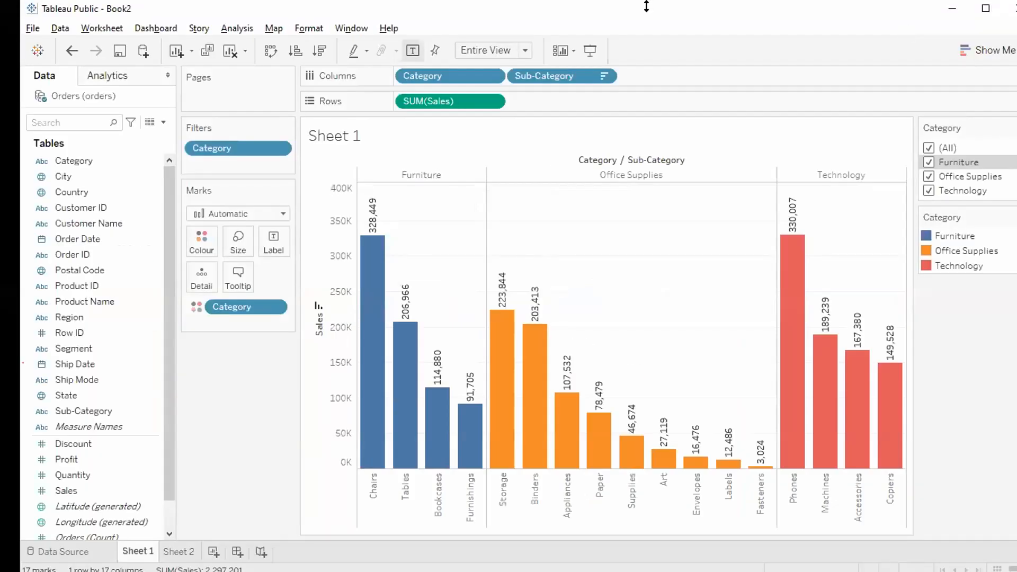
Set the Sheet 1 fit to Standard and filter the chart to Furniture only in presentation mode
{"action": "left_click", "coordinate": [487, 49]}
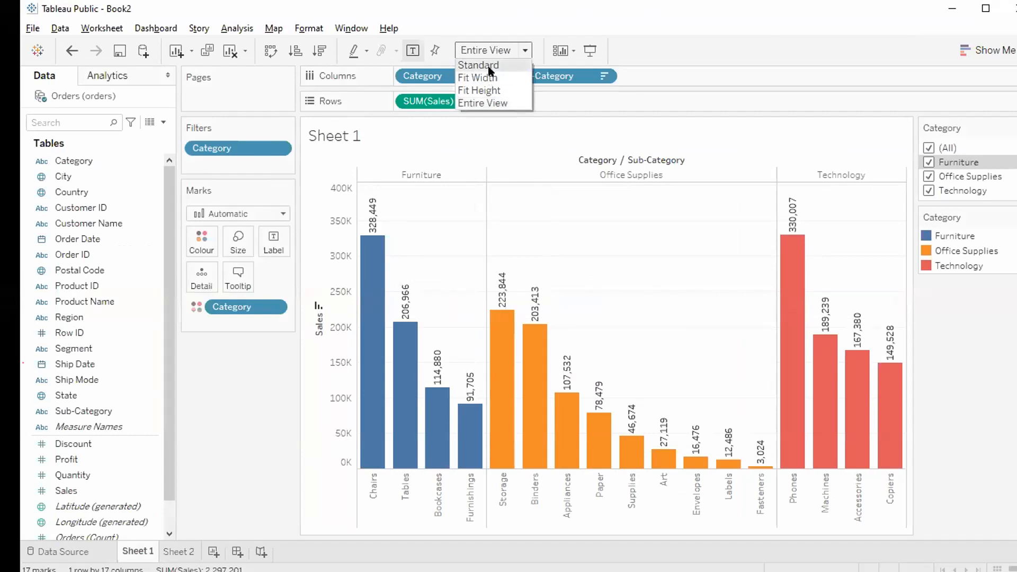
{"action": "left_click", "coordinate": [488, 65]}
{"action": "key", "text": "F7"}
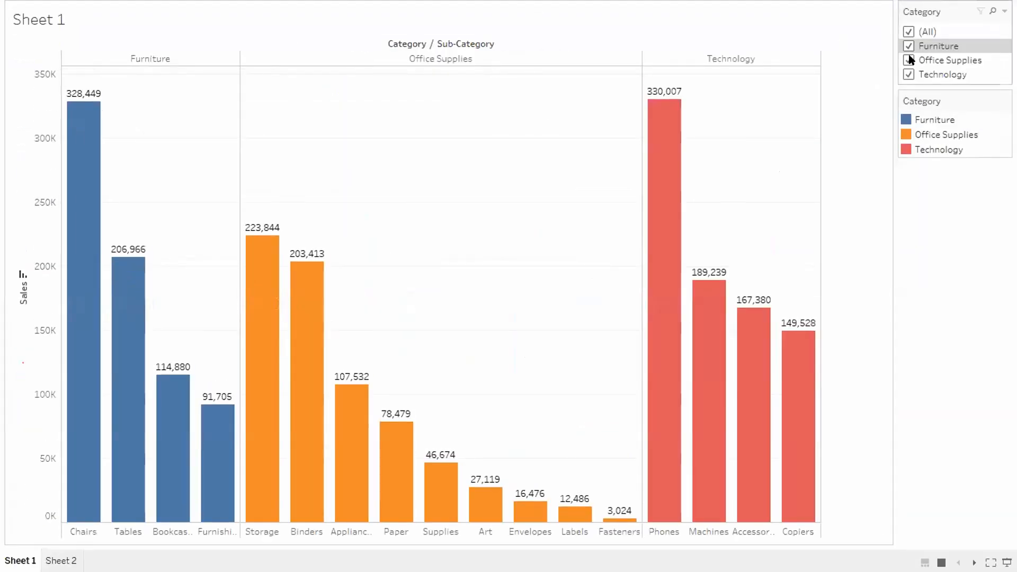
{"action": "left_click", "coordinate": [907, 62]}
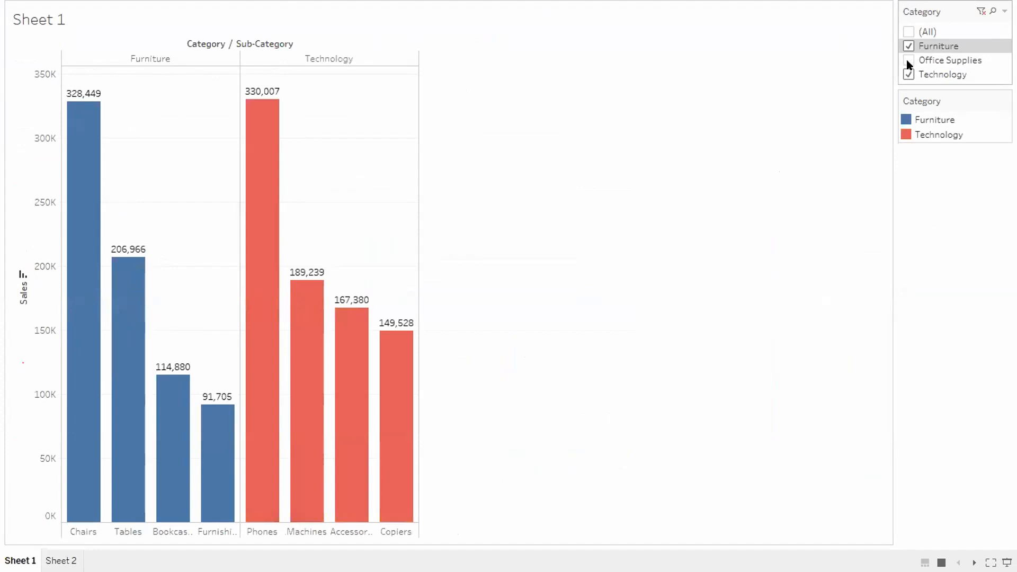
{"action": "left_click", "coordinate": [908, 75]}
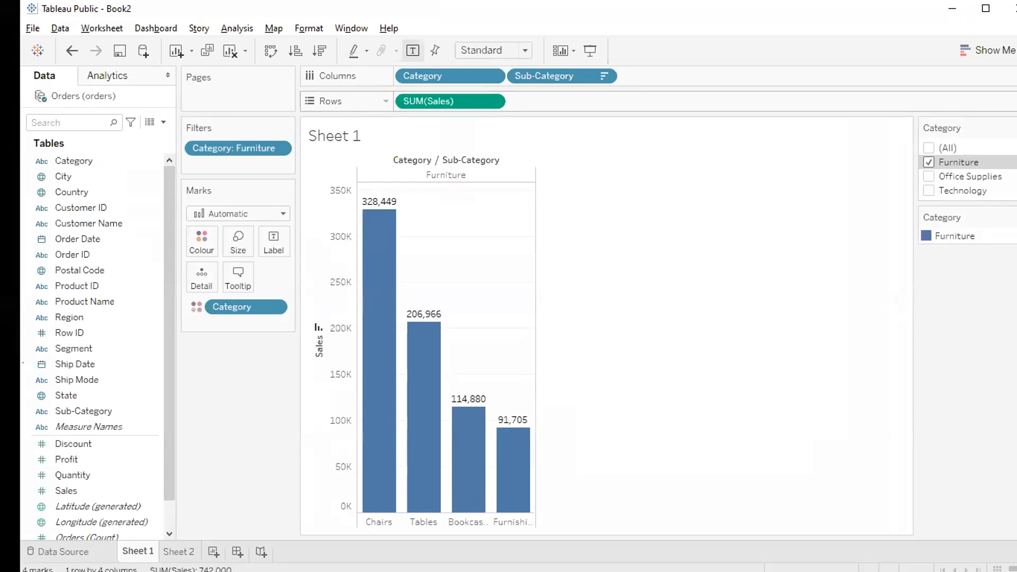
Set the Sheet 1 fit to Entire View and include all categories in the filter
{"action": "left_click", "coordinate": [501, 48]}
{"action": "left_click", "coordinate": [491, 100]}
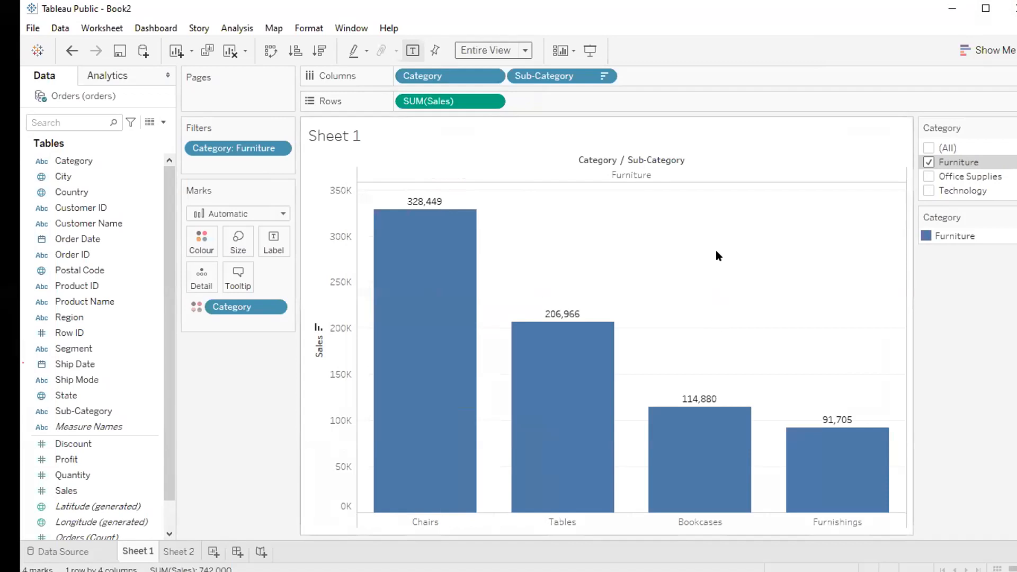
{"action": "left_click", "coordinate": [927, 148]}
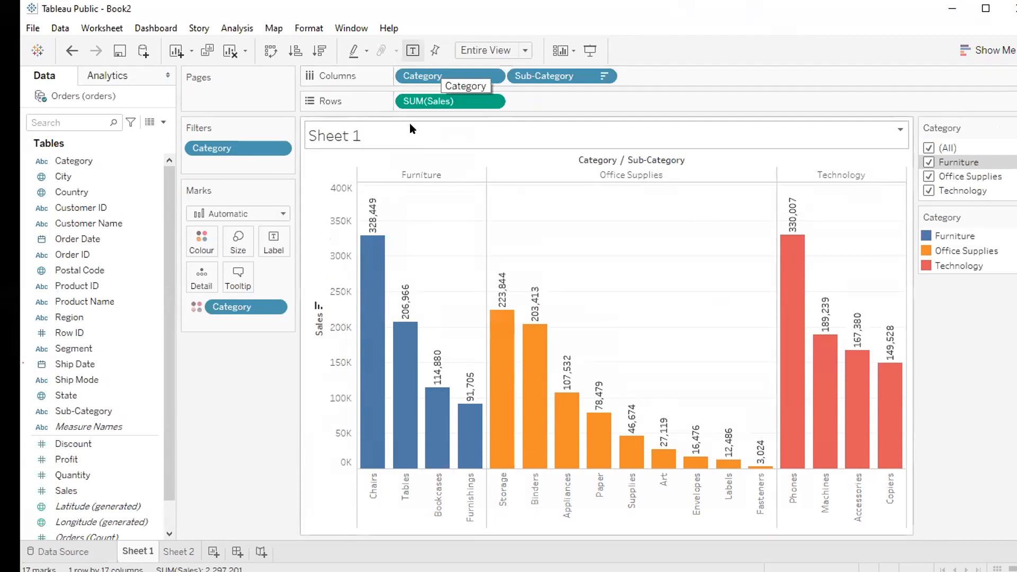
Hide the mark labels on the Sheet 1 bar chart and show them again
{"action": "mouse_move", "coordinate": [484, 322]}
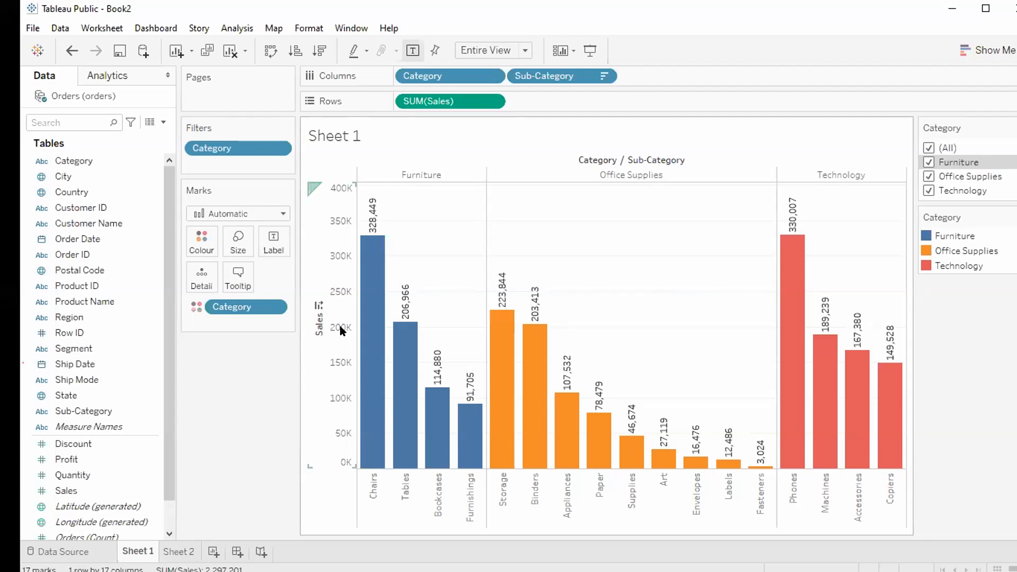
{"action": "left_click", "coordinate": [416, 52]}
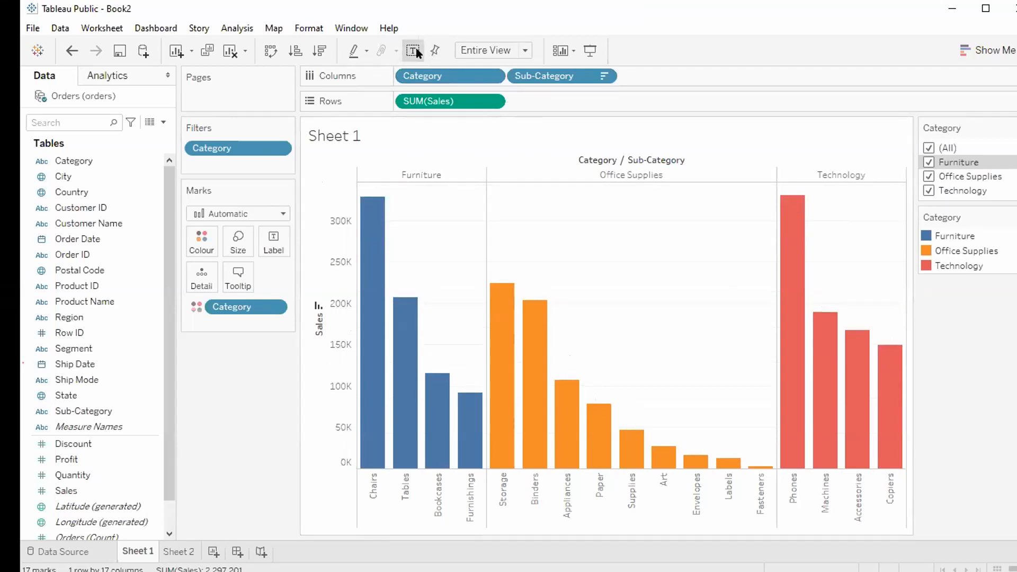
{"action": "left_click", "coordinate": [413, 52]}
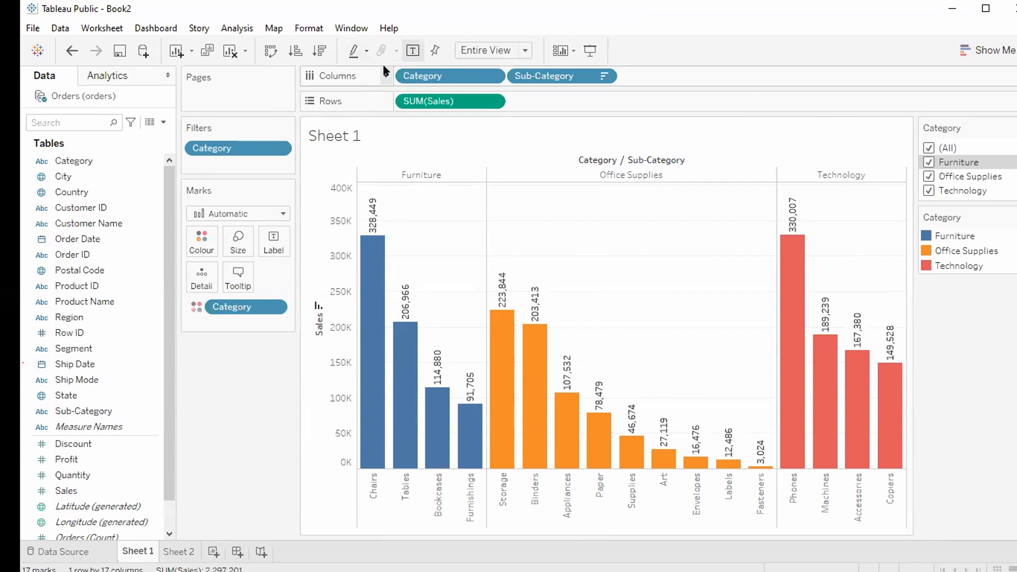
Sort the Sheet 1 sub-category bars by sales in ascending order, and restore the descending order
{"action": "left_click", "coordinate": [295, 51]}
{"action": "left_click", "coordinate": [321, 51]}
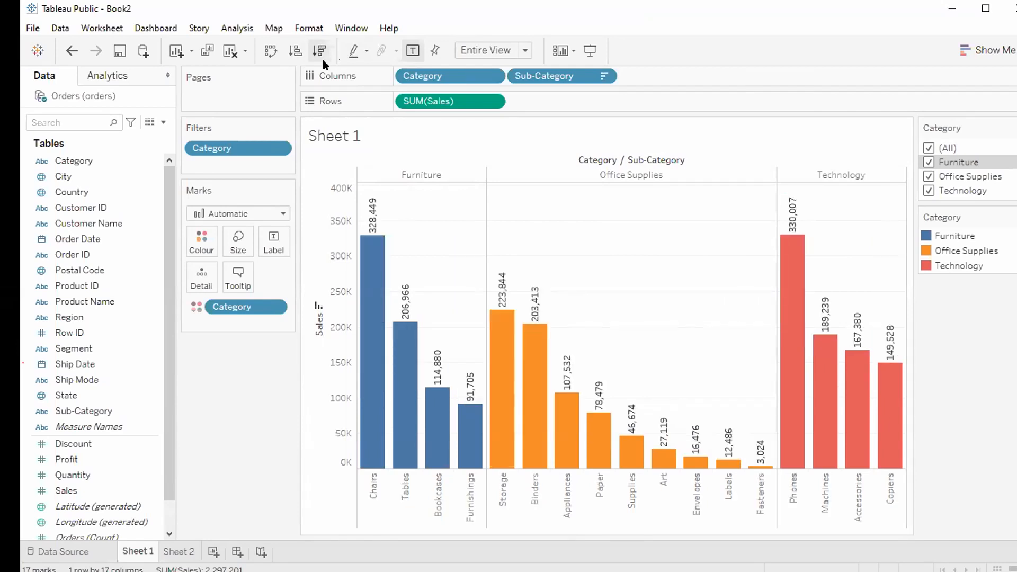
Swap rows and columns on Sheet 1 several times, finishing with Category and Sub-Category on columns and Sales on rows
{"action": "left_click", "coordinate": [264, 51]}
{"action": "left_click", "coordinate": [264, 51]}
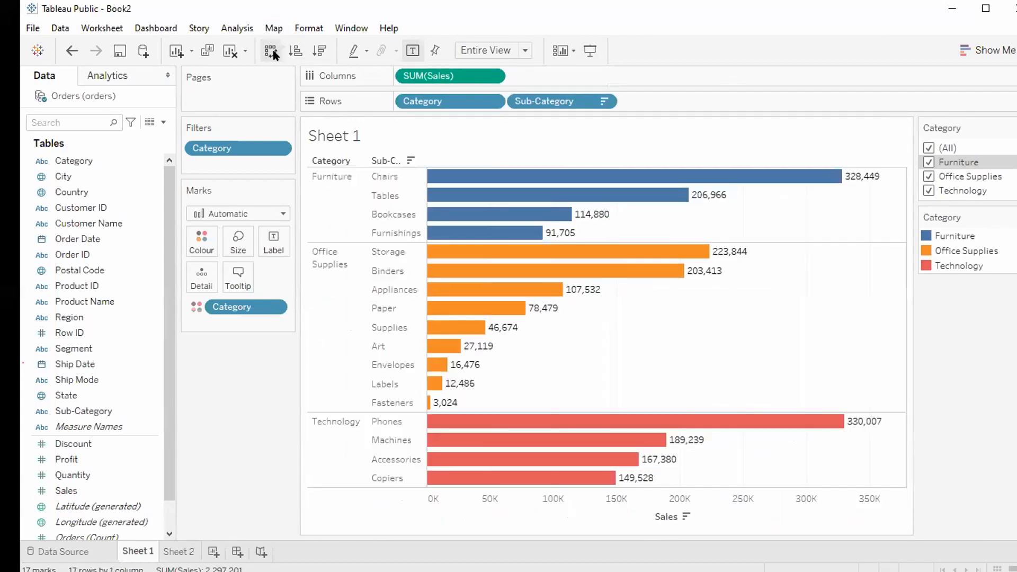
{"action": "left_click", "coordinate": [272, 51]}
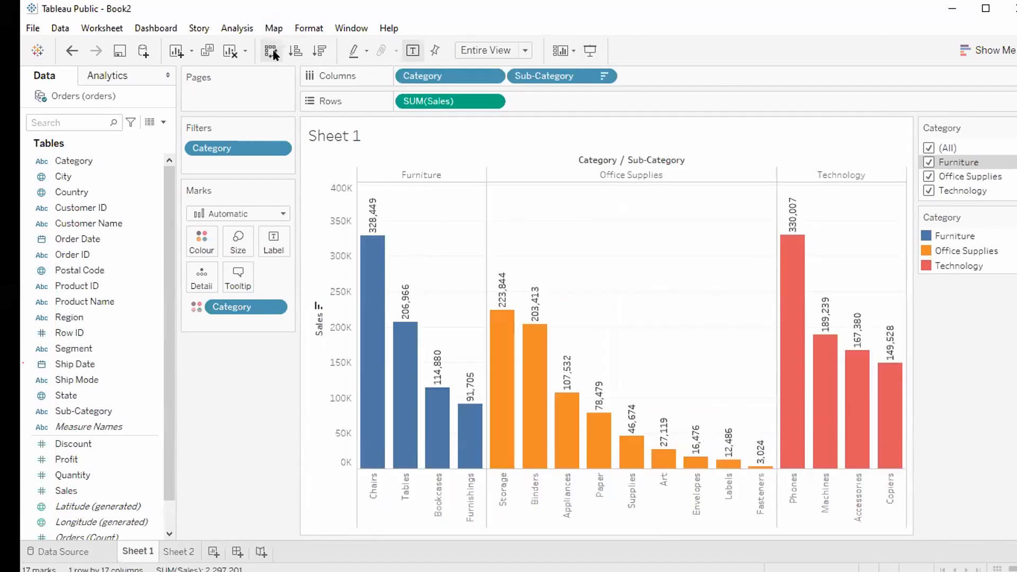
{"action": "left_click", "coordinate": [273, 53]}
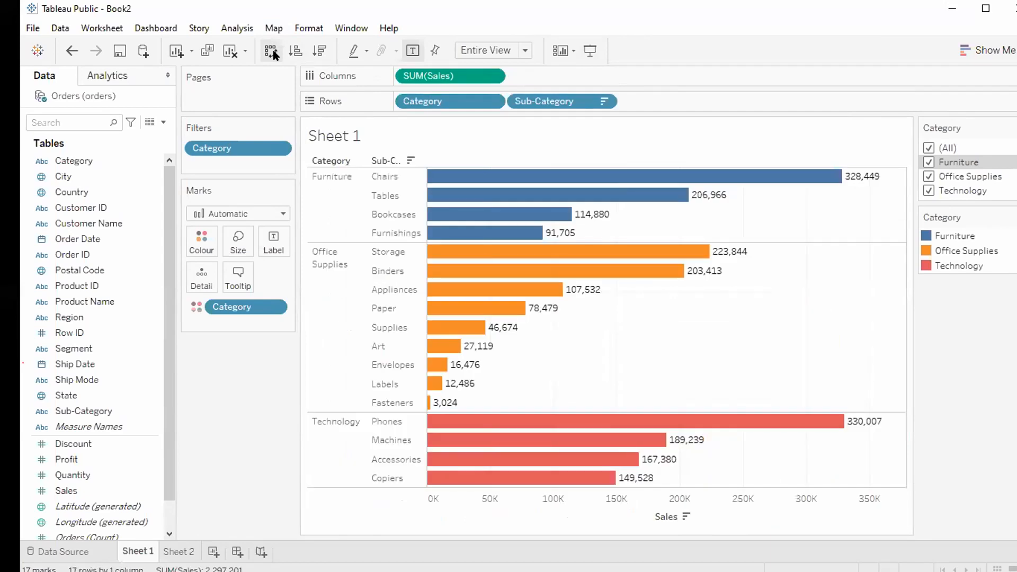
{"action": "left_click", "coordinate": [273, 53]}
{"action": "left_click", "coordinate": [273, 52]}
{"action": "left_click", "coordinate": [271, 51]}
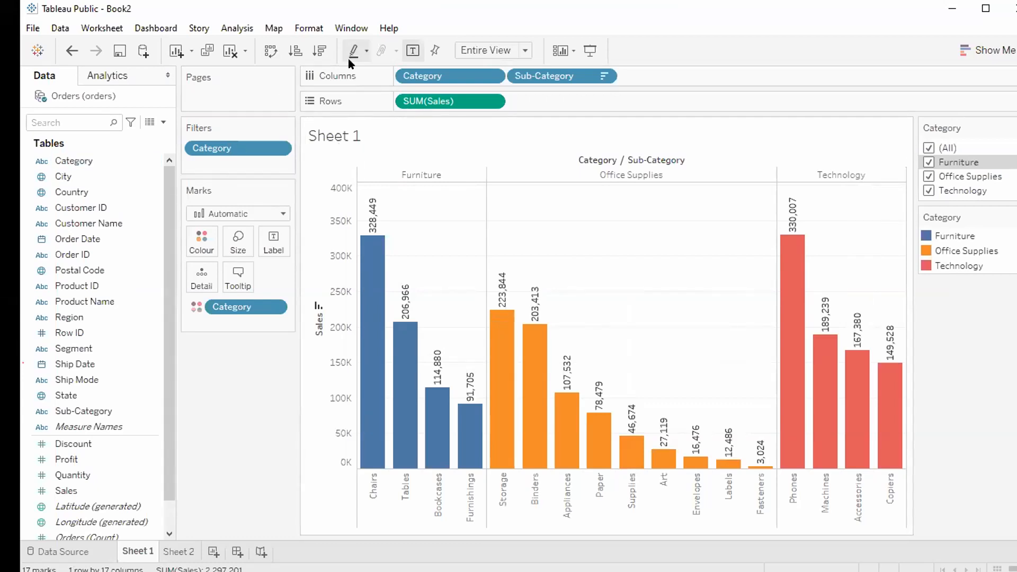
Clear Sheet 1, undo back to the horizontal bar layout, and redo to the vertical bar chart
{"action": "left_click", "coordinate": [230, 52]}
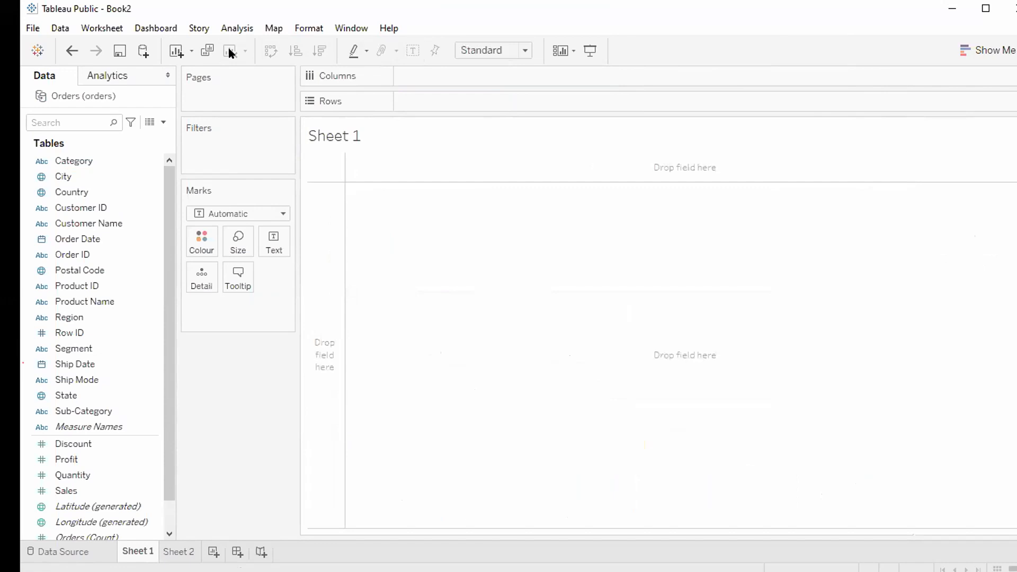
{"action": "left_click", "coordinate": [72, 56]}
{"action": "left_click", "coordinate": [72, 55]}
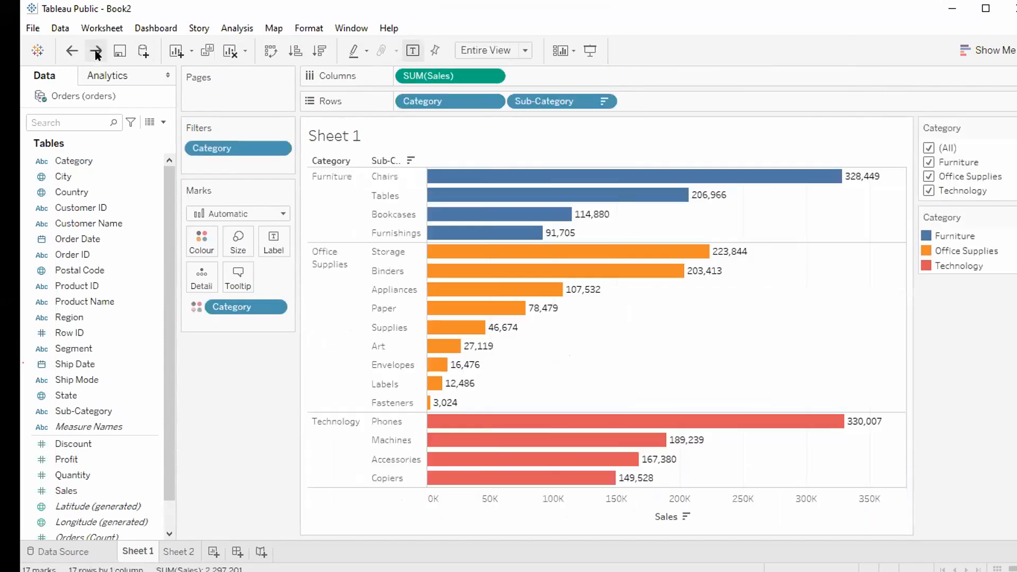
{"action": "left_click", "coordinate": [96, 52]}
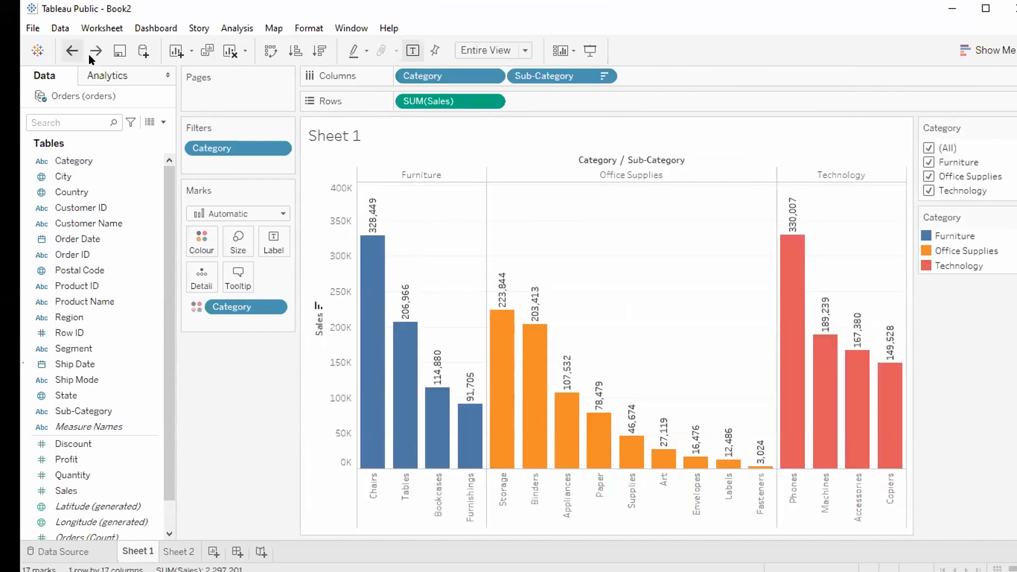
{"action": "left_click", "coordinate": [66, 54]}
{"action": "left_click", "coordinate": [96, 52]}
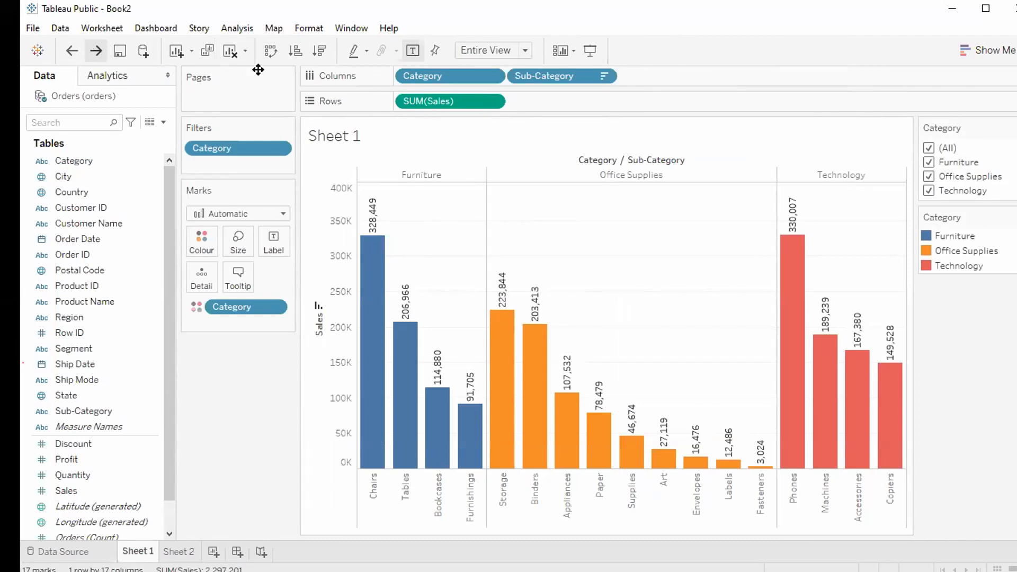
Duplicate Sheet 1 and add three new blank worksheets to the workbook
{"action": "left_click", "coordinate": [194, 53]}
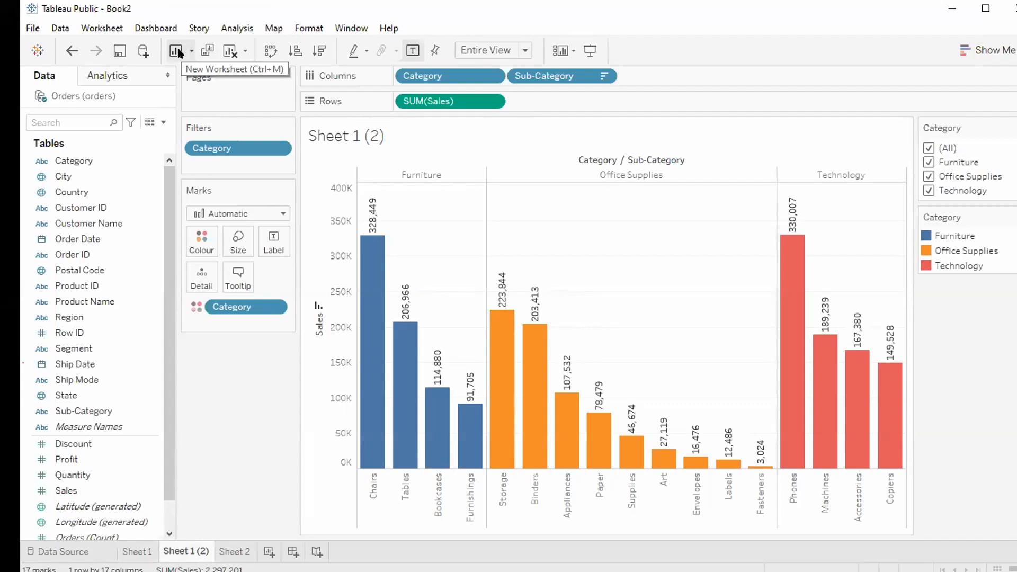
{"action": "left_click", "coordinate": [177, 51]}
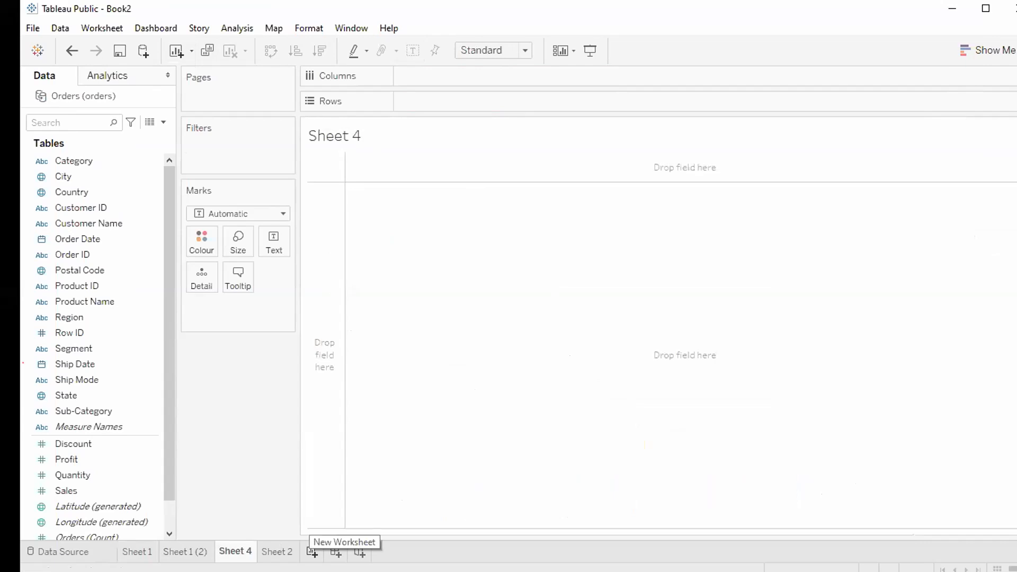
{"action": "left_click", "coordinate": [311, 551]}
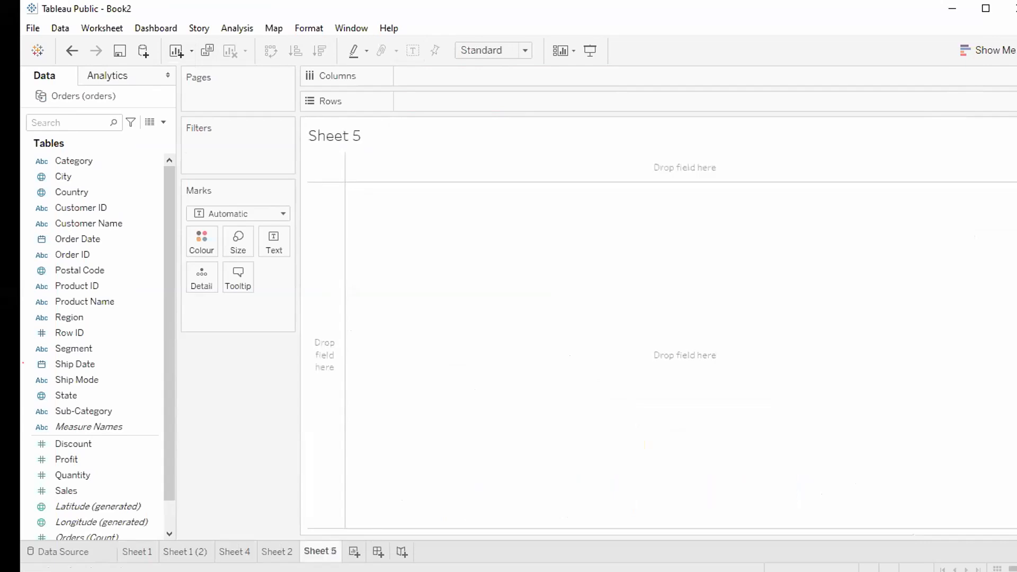
{"action": "key", "text": "ctrl+m"}
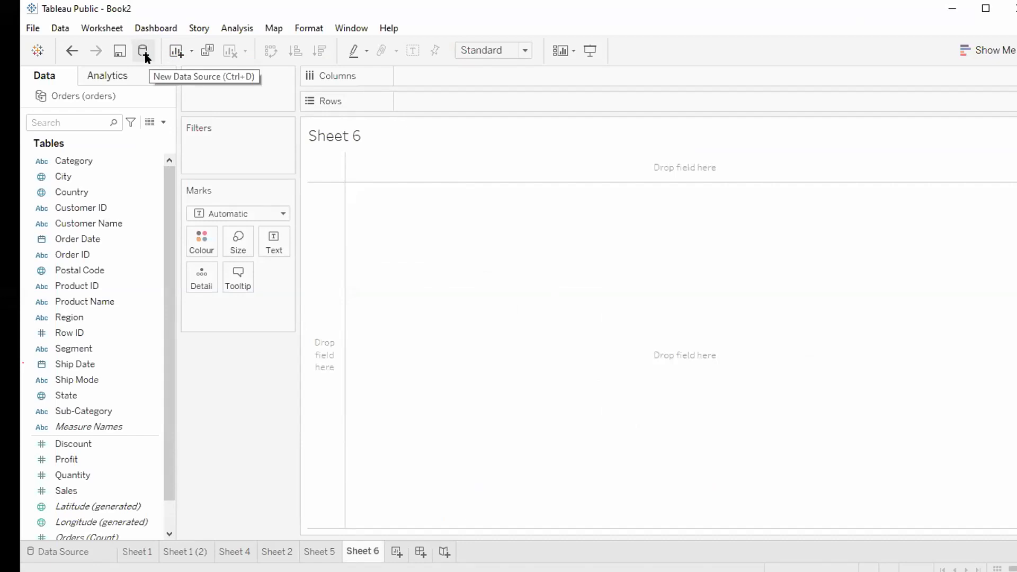
Bring up the save sign-in form and dismiss it, and view the start page before returning to Sheet 6
{"action": "left_click", "coordinate": [116, 55]}
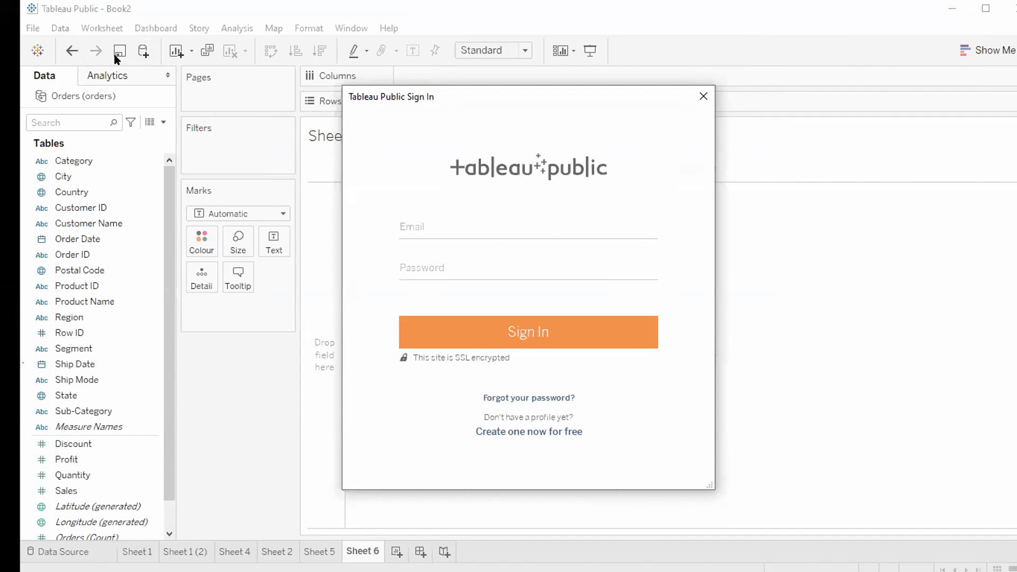
{"action": "left_click", "coordinate": [703, 96]}
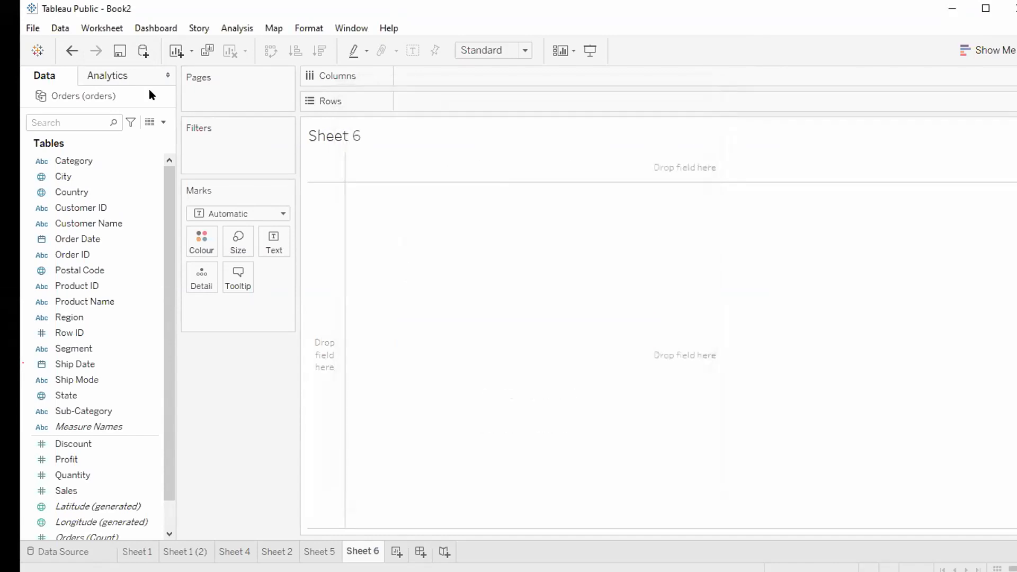
{"action": "left_click", "coordinate": [38, 52]}
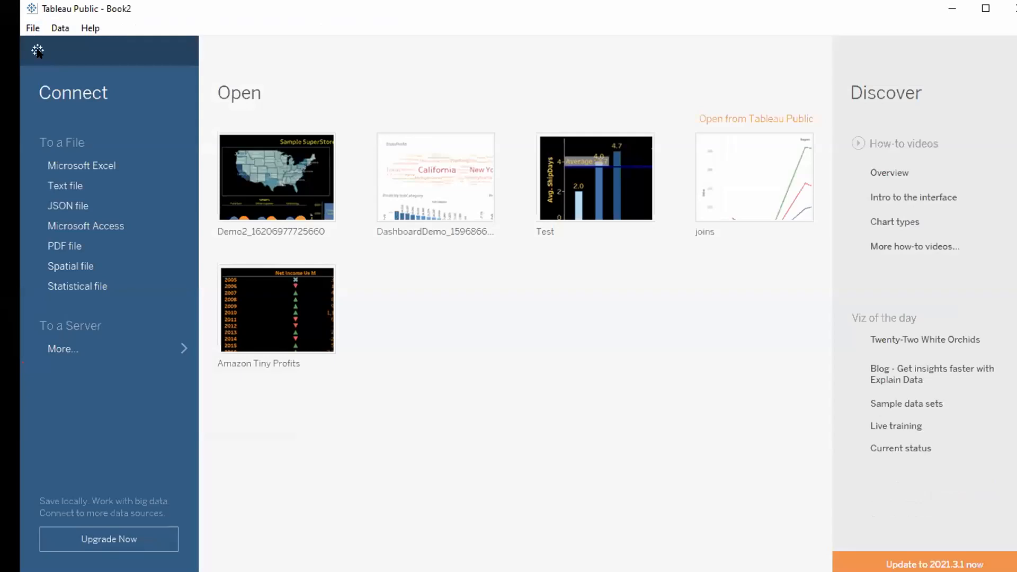
{"action": "left_click", "coordinate": [38, 51]}
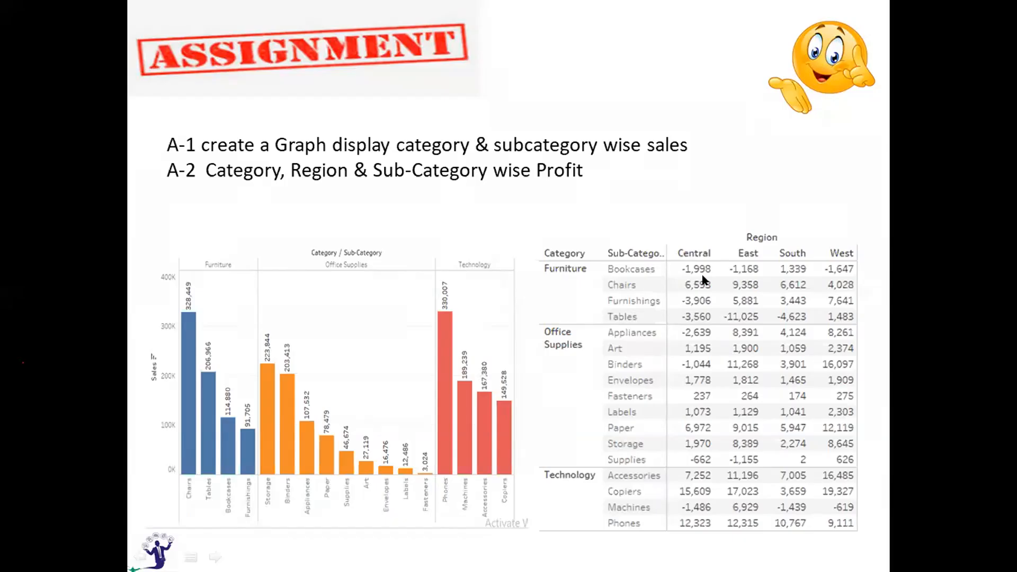
Switch to the PowerPoint slide show and go through the slides on sorting rows and columns
{"action": "key", "text": "Right"}
{"action": "key", "text": "Right"}
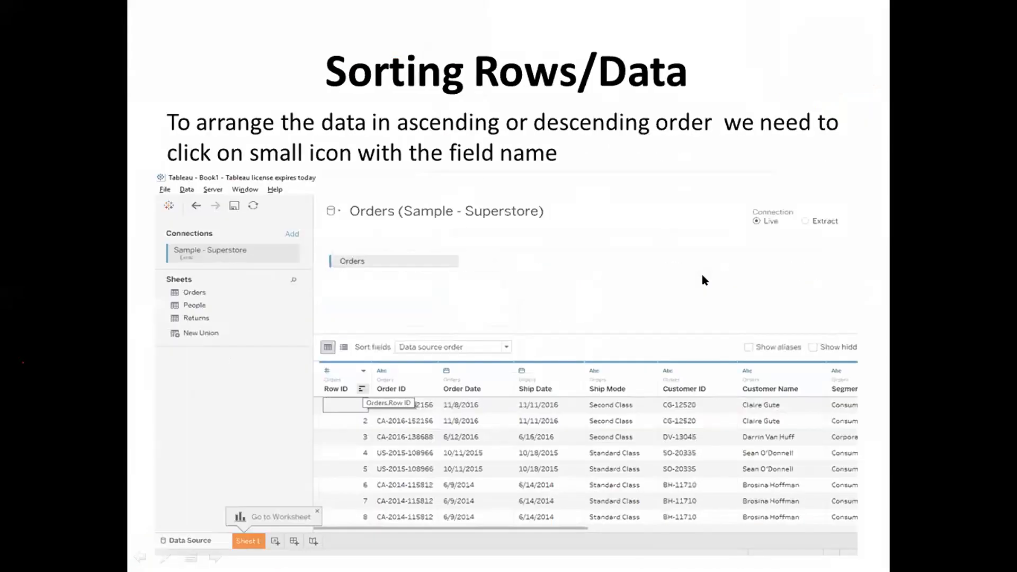
{"action": "key", "text": "Left"}
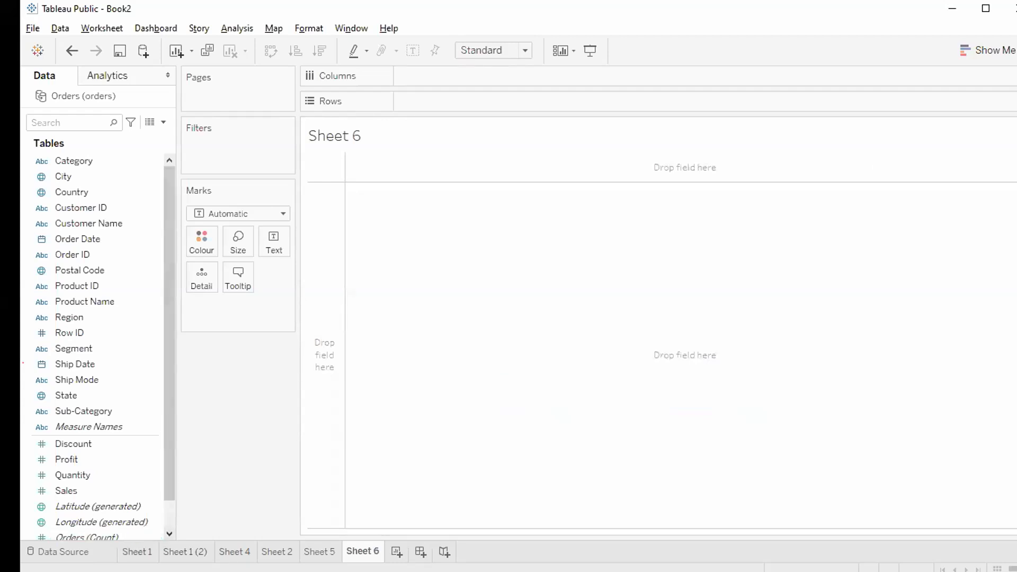
Compare the column order on Tableau's Data Source page with the Orders worksheet in the Excel workbook
{"action": "left_click", "coordinate": [138, 552]}
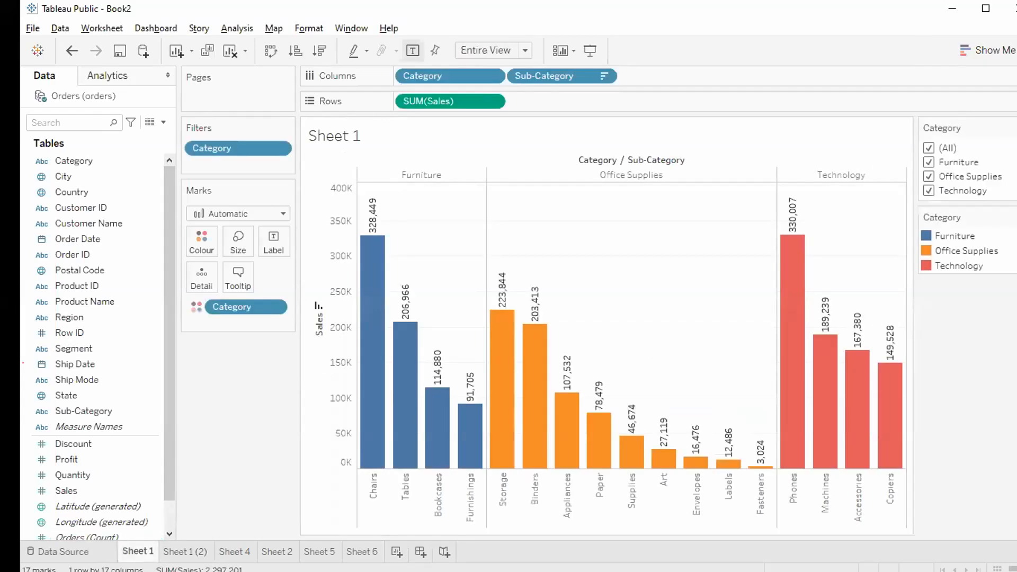
{"action": "left_click", "coordinate": [63, 551]}
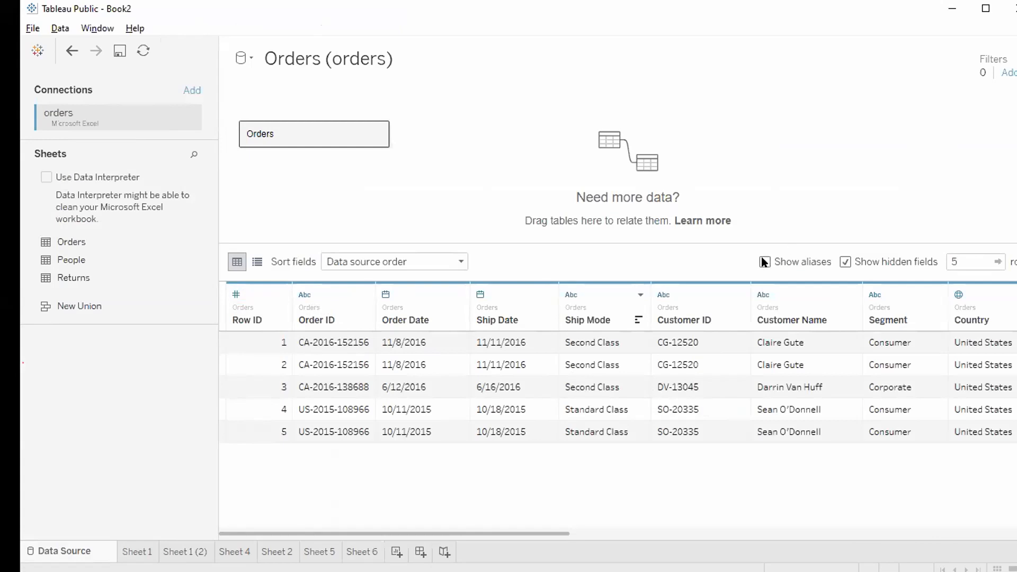
{"action": "key", "text": "alt+Tab"}
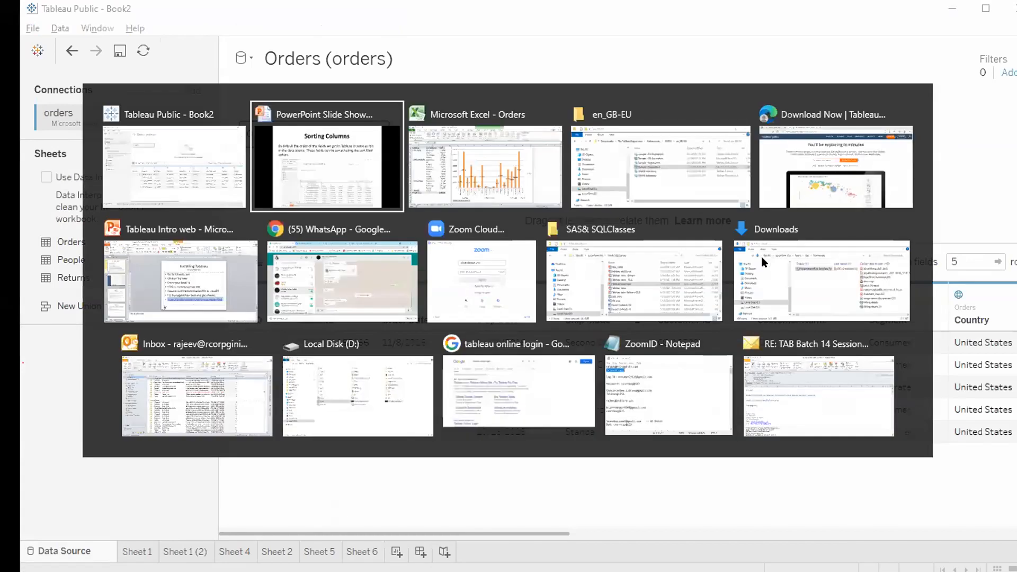
{"action": "key", "text": "alt+Tab"}
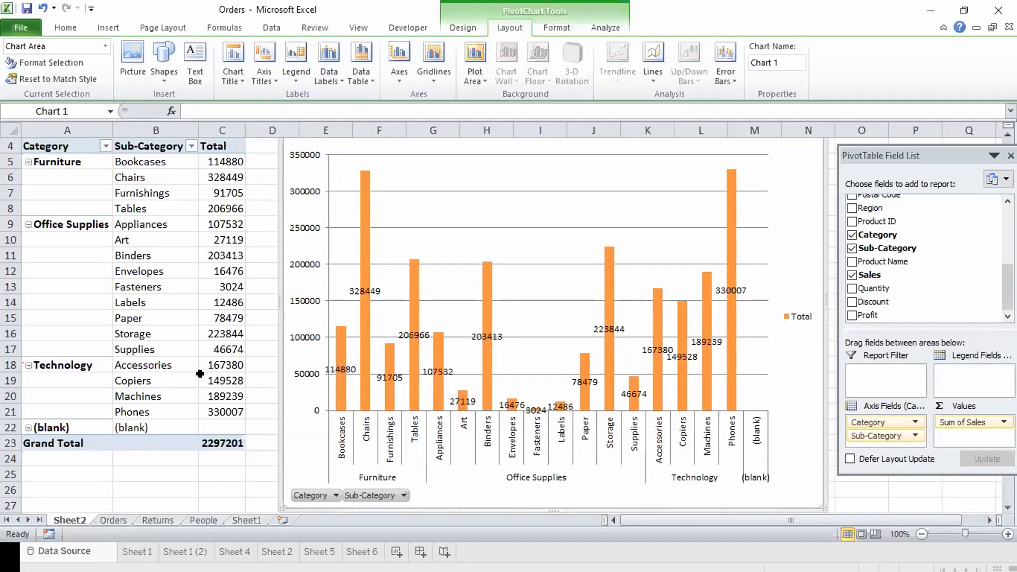
{"action": "left_click", "coordinate": [114, 521]}
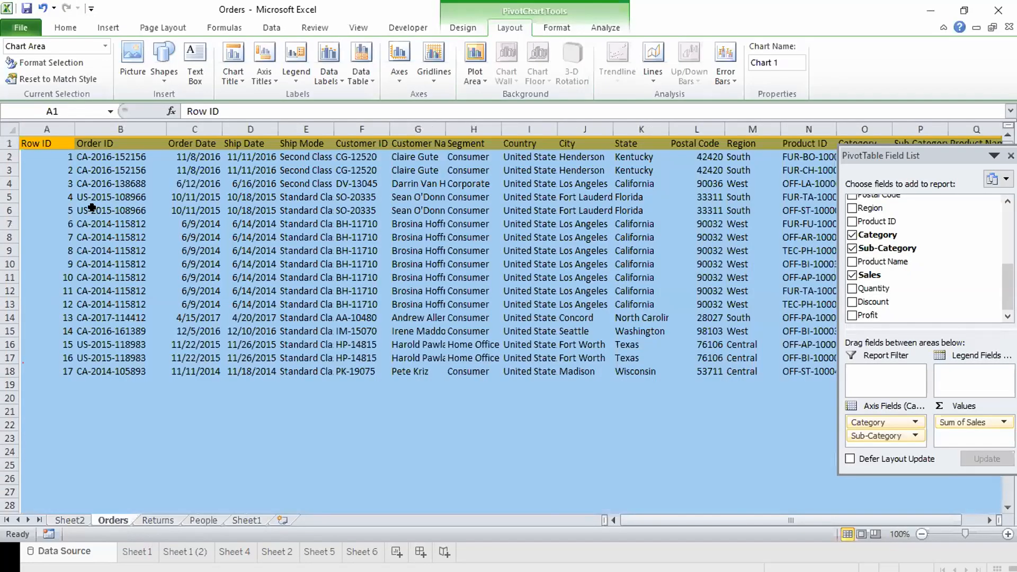
{"action": "key", "text": "ctrl+Home"}
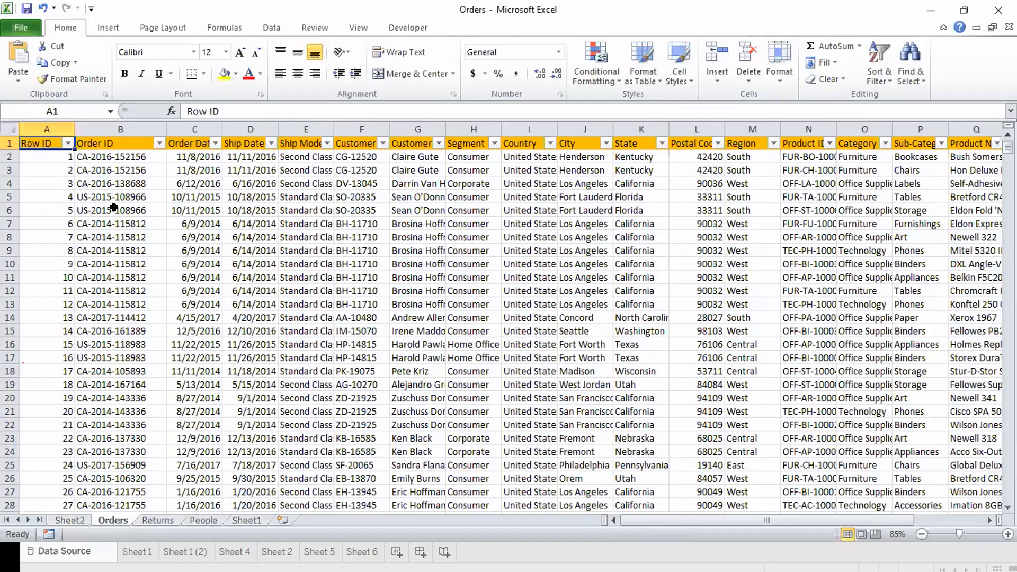
{"action": "key", "text": "alt+Tab"}
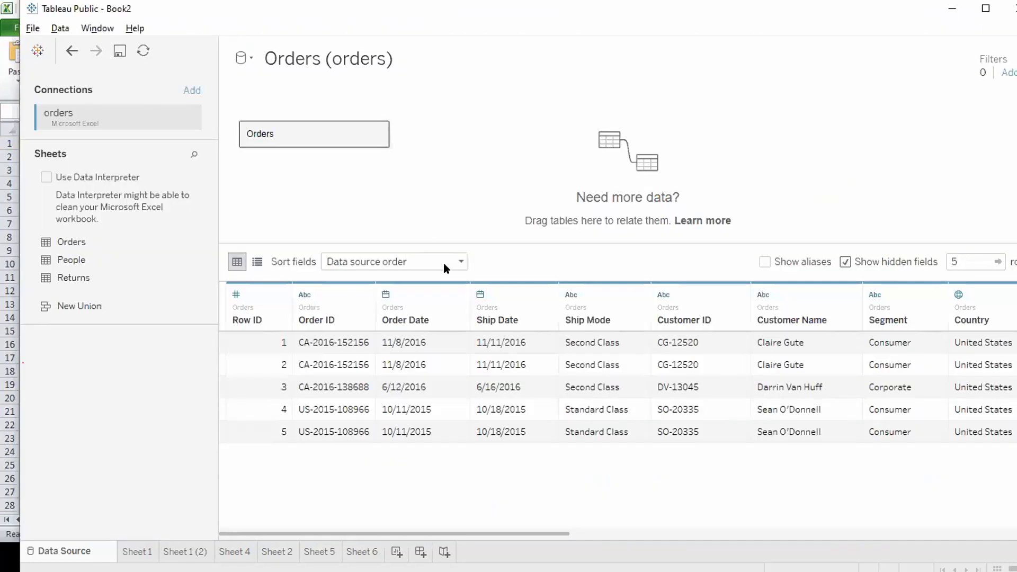
Sort the Orders fields in A to Z ascending order, and change the field order to Z to A descending
{"action": "left_click", "coordinate": [444, 264]}
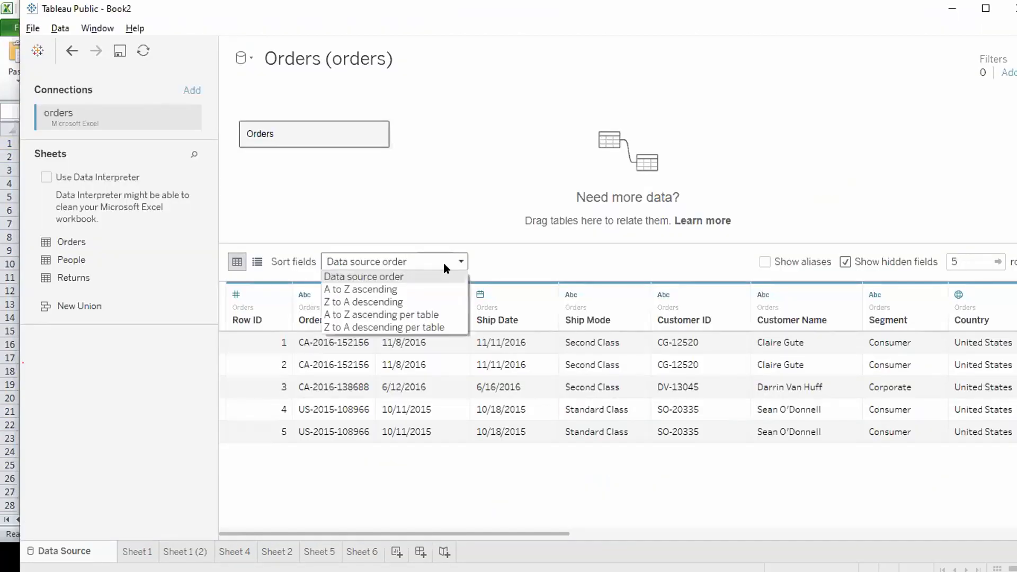
{"action": "left_click", "coordinate": [409, 291]}
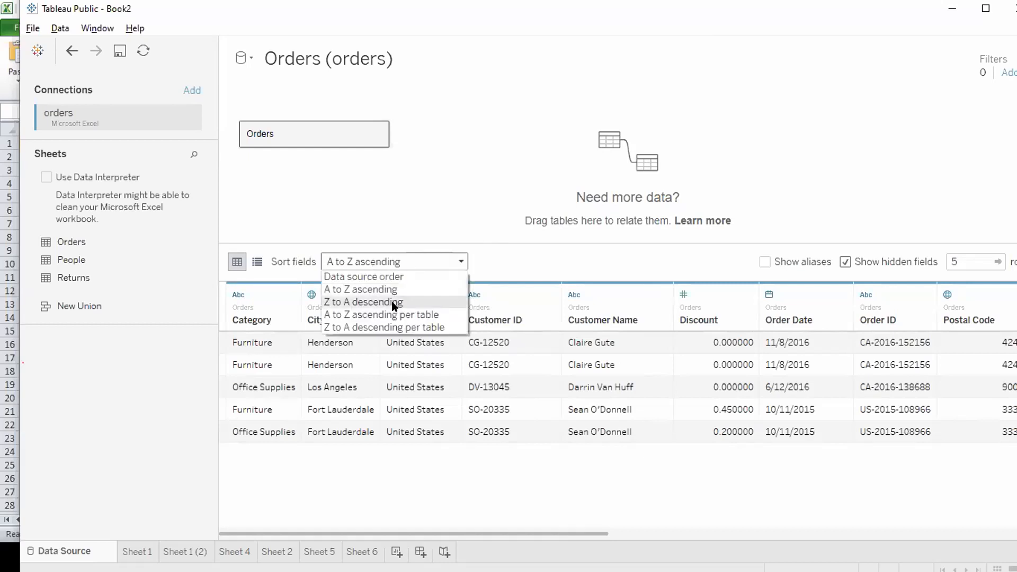
{"action": "left_click", "coordinate": [393, 302]}
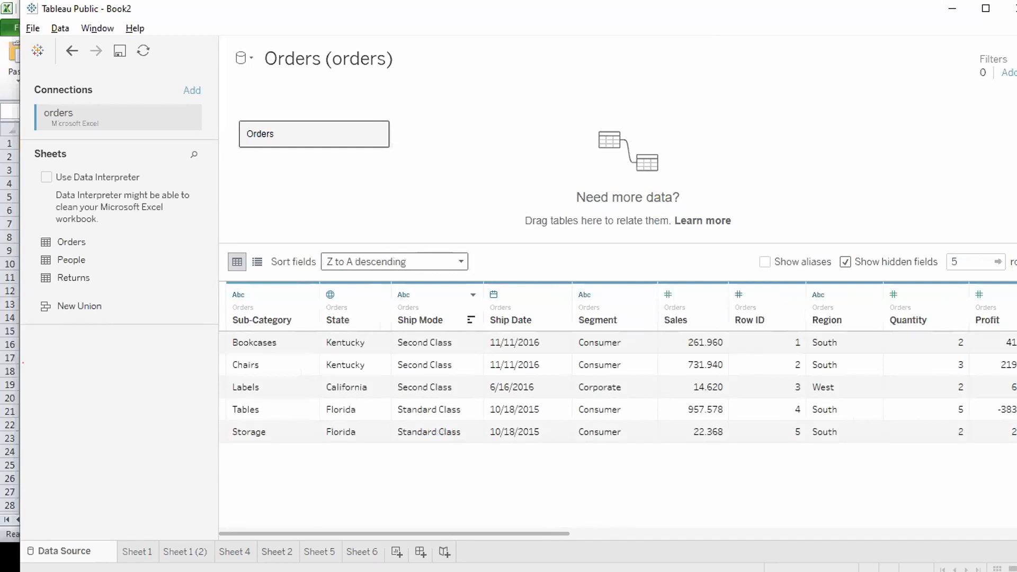
Check whether the field sorting affects the Sheet 1 chart, and return to the Orders data source
{"action": "mouse_move", "coordinate": [137, 551]}
{"action": "left_click", "coordinate": [138, 543]}
{"action": "mouse_move", "coordinate": [504, 458]}
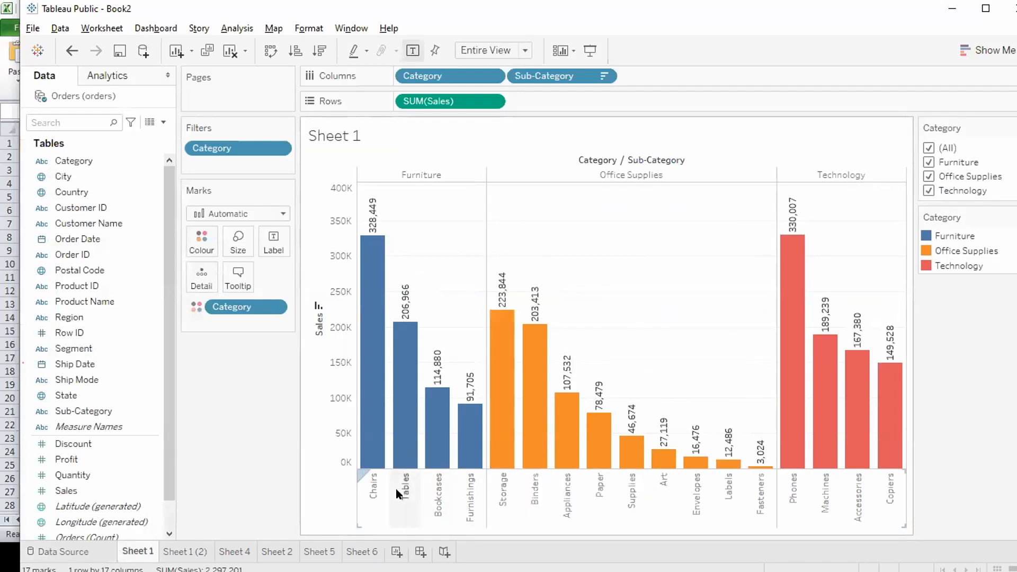
{"action": "left_click", "coordinate": [66, 545]}
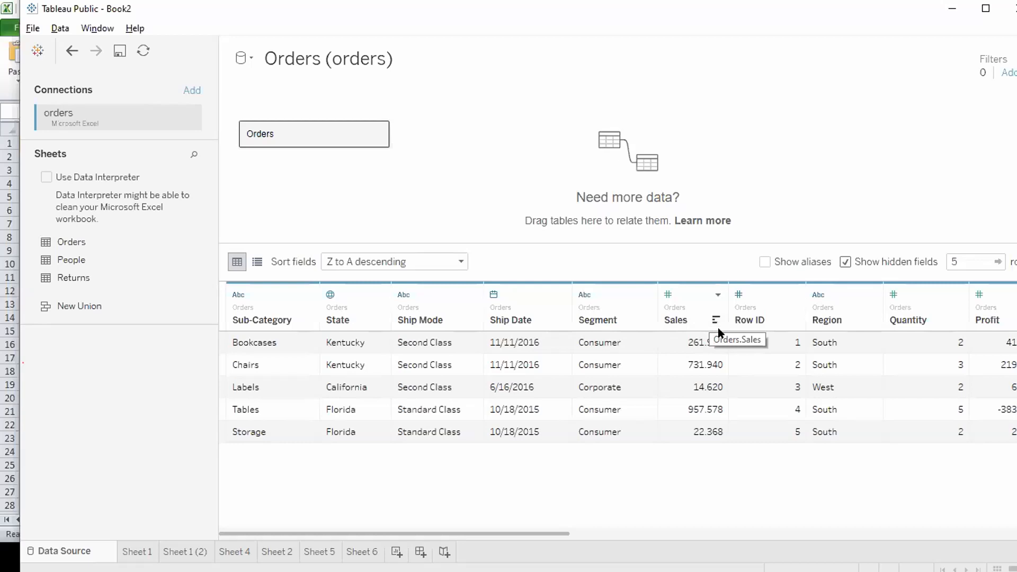
Sort the Orders rows by Sales in ascending and descending order, and clear the sort
{"action": "left_click", "coordinate": [716, 320]}
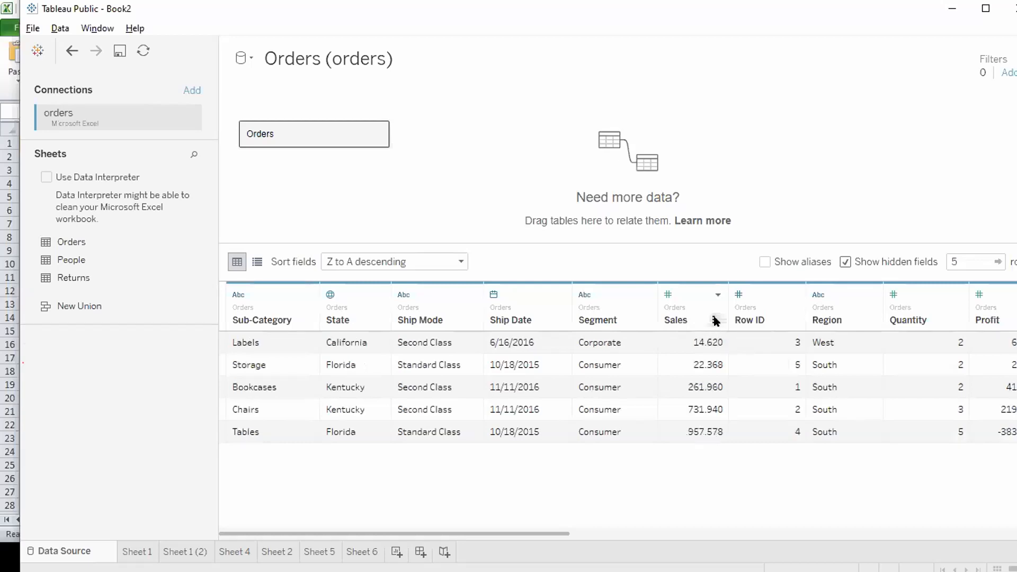
{"action": "left_click", "coordinate": [716, 320]}
{"action": "left_click", "coordinate": [715, 321]}
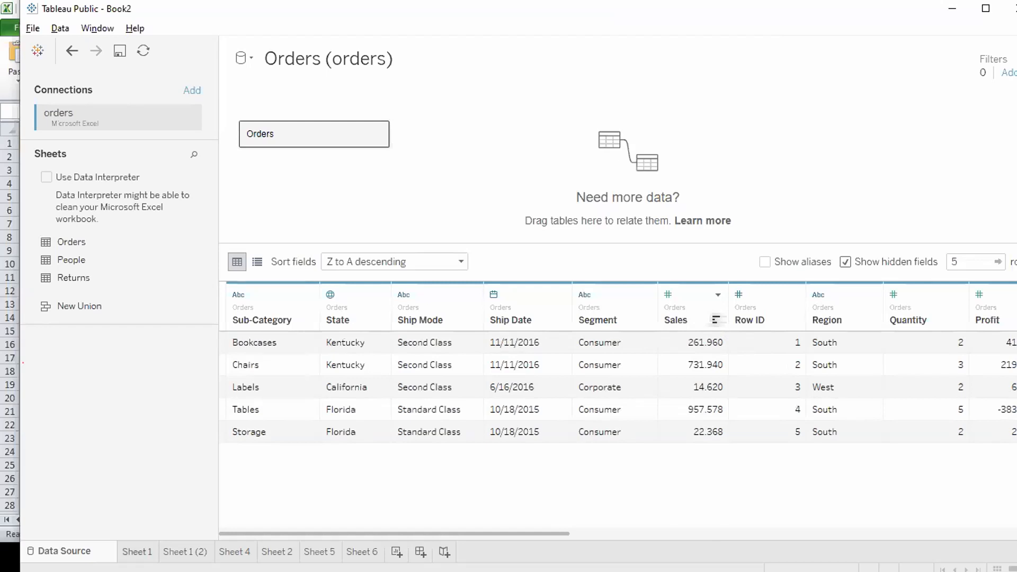
Go back to the Sheet 1 bar chart, keeping the sheet's name
{"action": "double_click", "coordinate": [130, 547]}
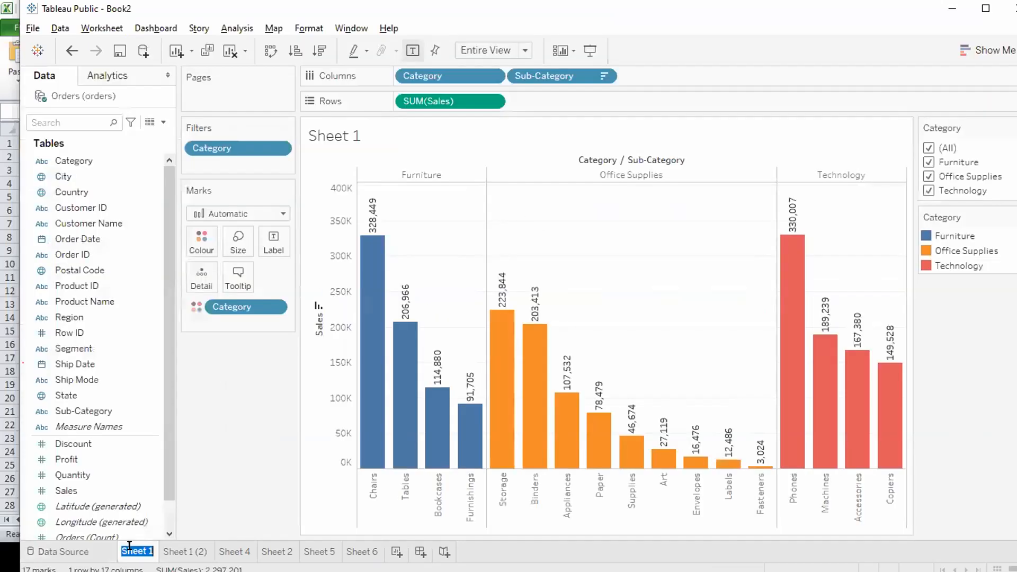
{"action": "left_click", "coordinate": [253, 451]}
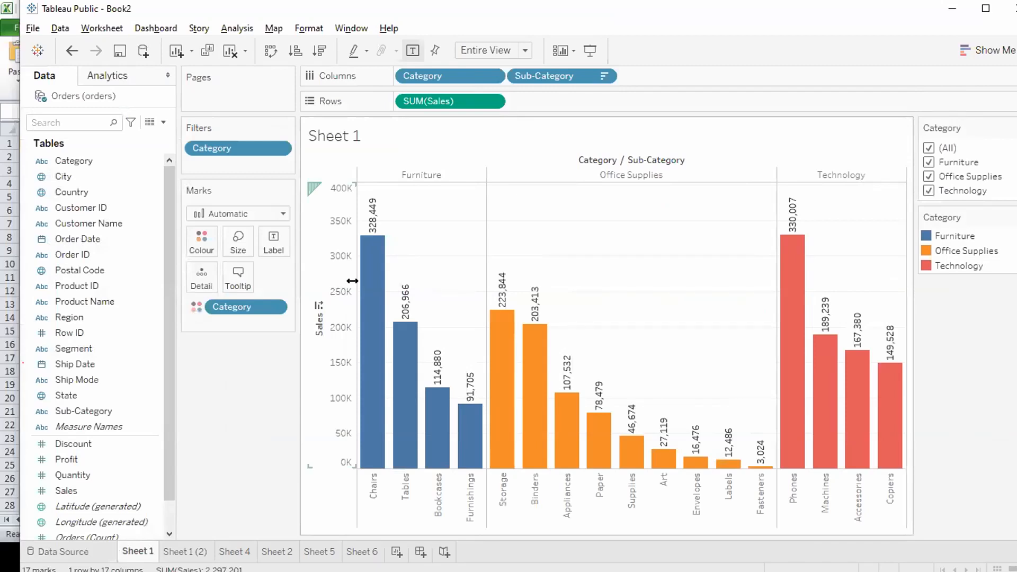
Cycle the Sales axis sort on the bar chart through ascending and descending order, and clear it
{"action": "left_click_drag", "start_coordinate": [352, 281], "coordinate": [354, 281]}
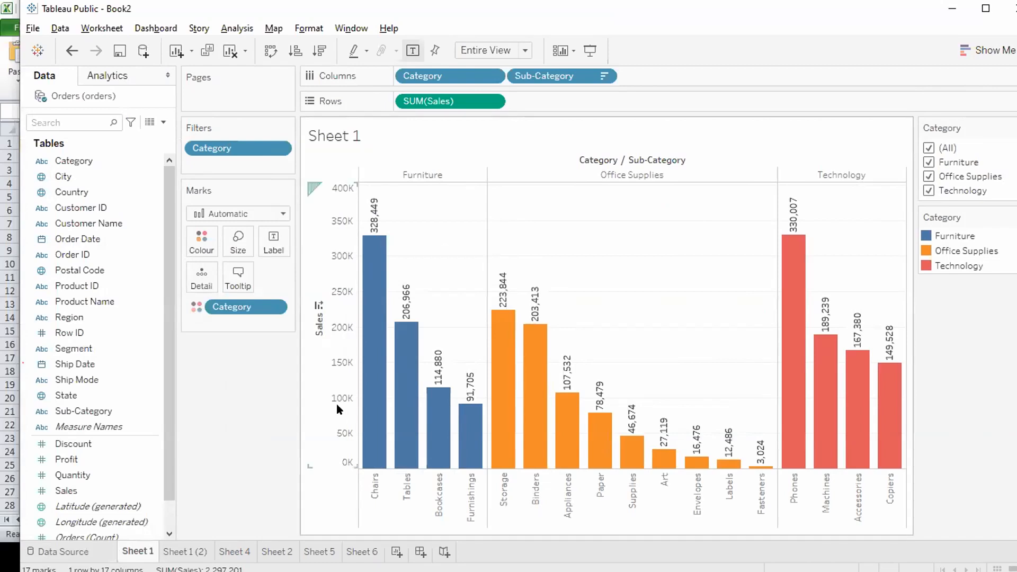
{"action": "left_click", "coordinate": [317, 306]}
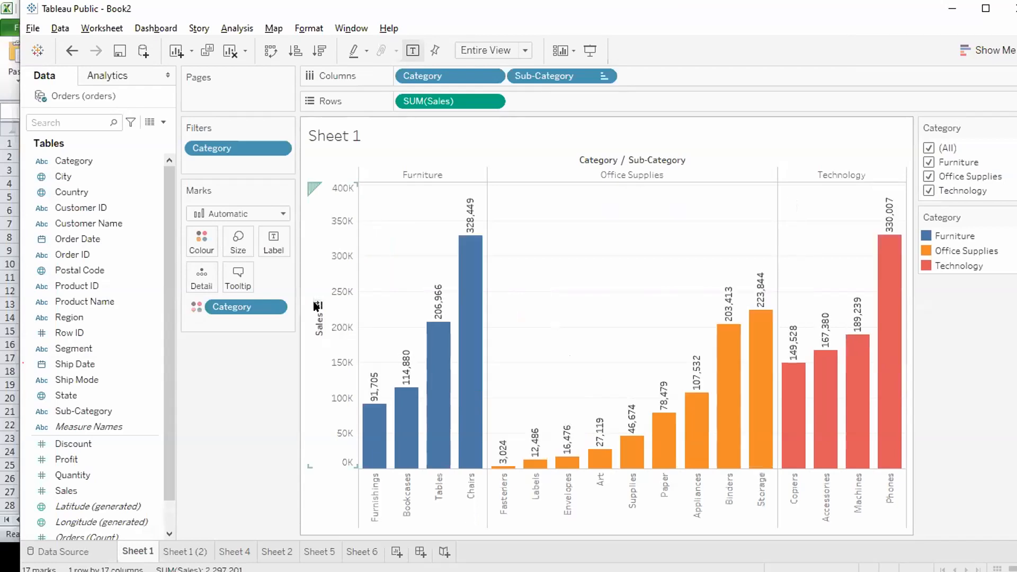
{"action": "left_click", "coordinate": [317, 306]}
{"action": "left_click", "coordinate": [317, 305]}
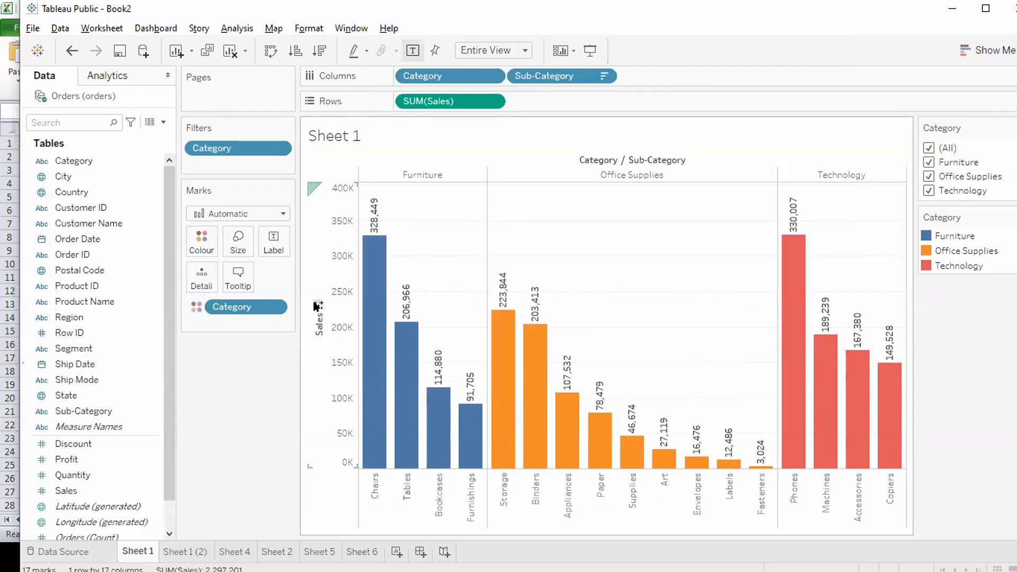
{"action": "left_click", "coordinate": [317, 305]}
{"action": "left_click", "coordinate": [317, 306]}
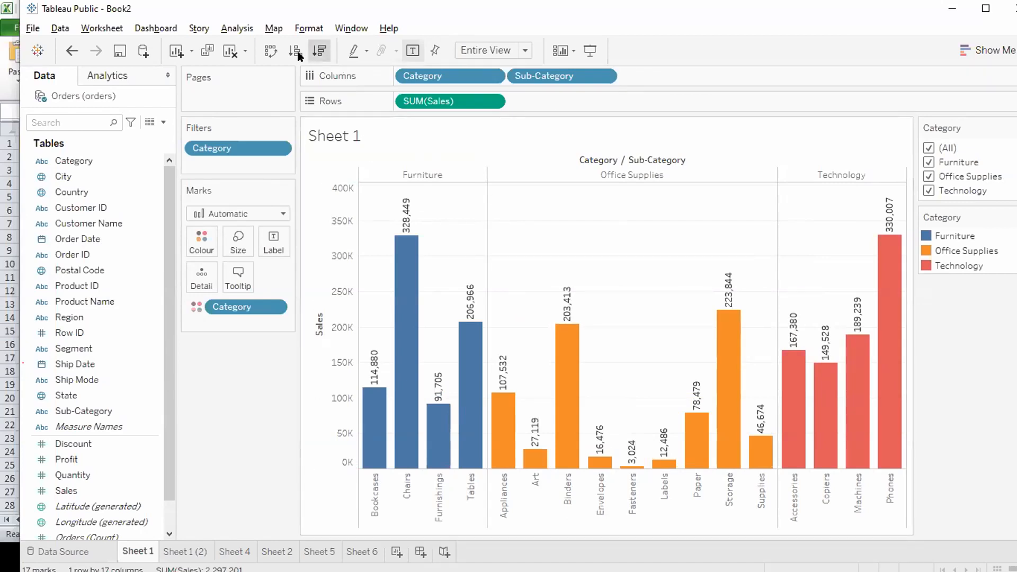
Sort the sub-category bars by Sales with the worksheet ascending and descending sort commands, and cycle the Sales axis sort back to unsorted
{"action": "left_click", "coordinate": [319, 52]}
{"action": "left_click", "coordinate": [301, 55]}
{"action": "left_click", "coordinate": [320, 52]}
{"action": "left_click", "coordinate": [325, 53]}
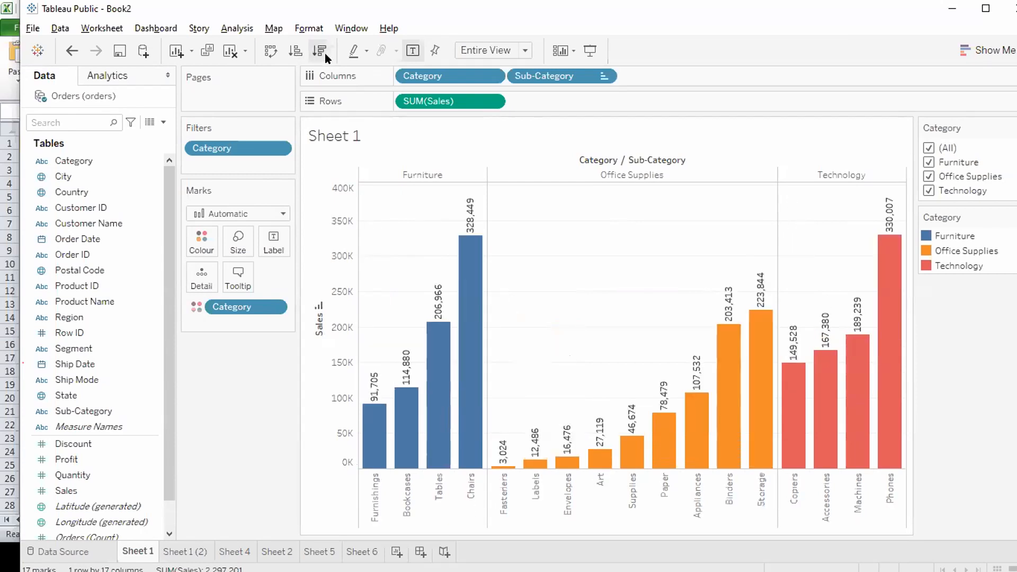
{"action": "left_click", "coordinate": [319, 306]}
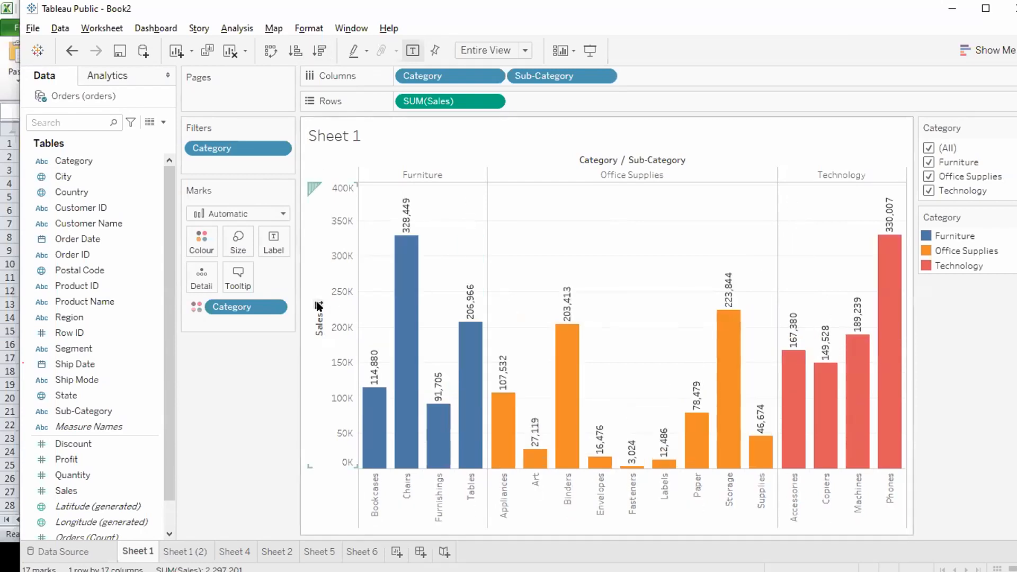
{"action": "left_click", "coordinate": [319, 306]}
{"action": "left_click", "coordinate": [319, 306]}
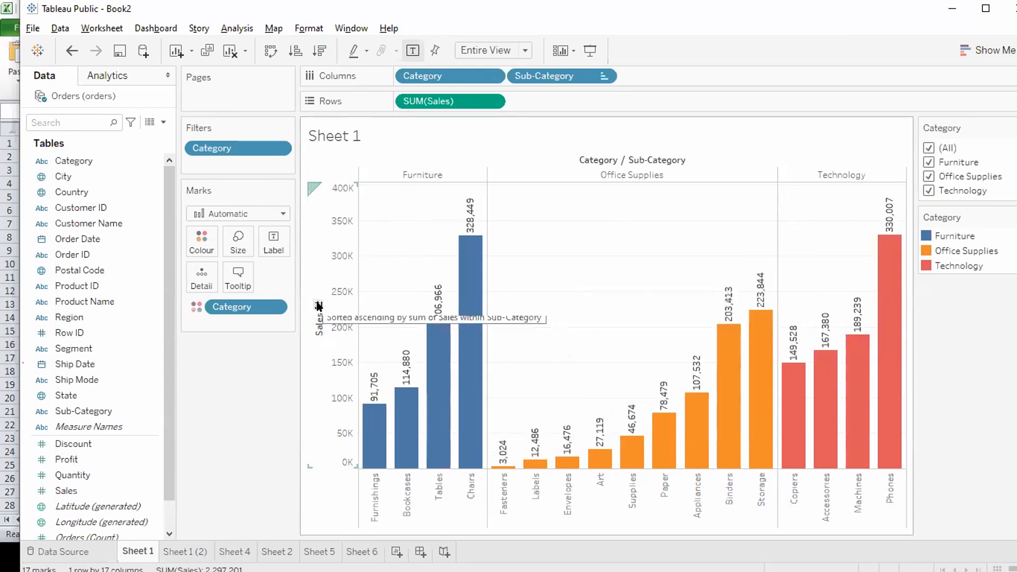
{"action": "left_click", "coordinate": [319, 306]}
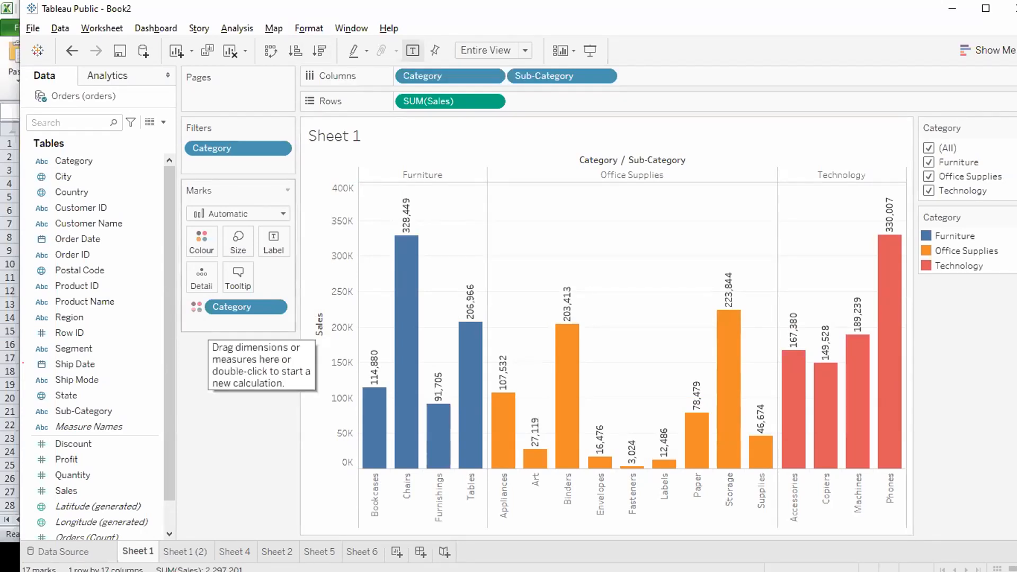
Colour the bars by Profit instead of Category, and sort the sub-categories in descending order of Profit
{"action": "left_click_drag", "start_coordinate": [192, 365], "coordinate": [198, 254]}
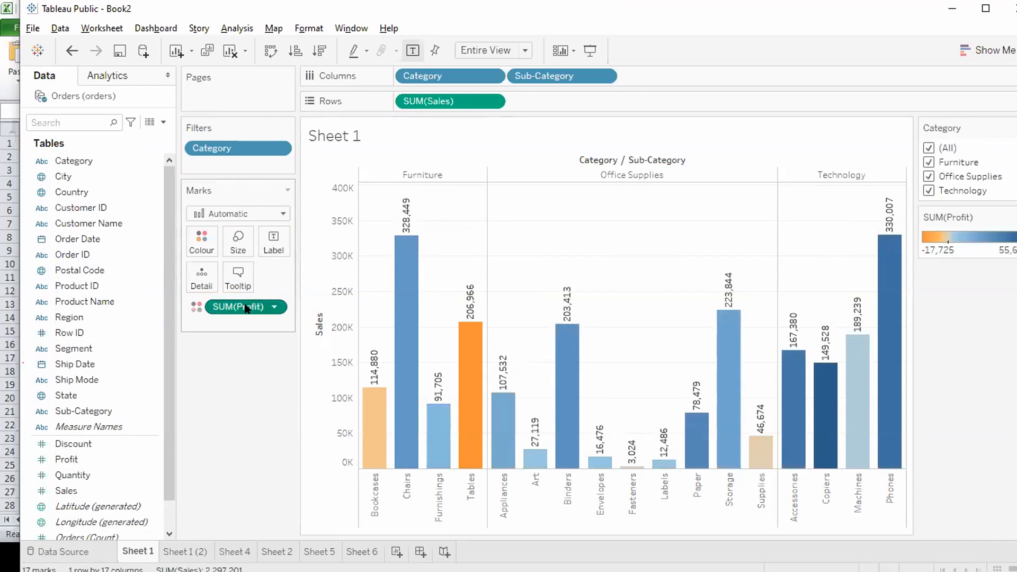
{"action": "left_click", "coordinate": [320, 51]}
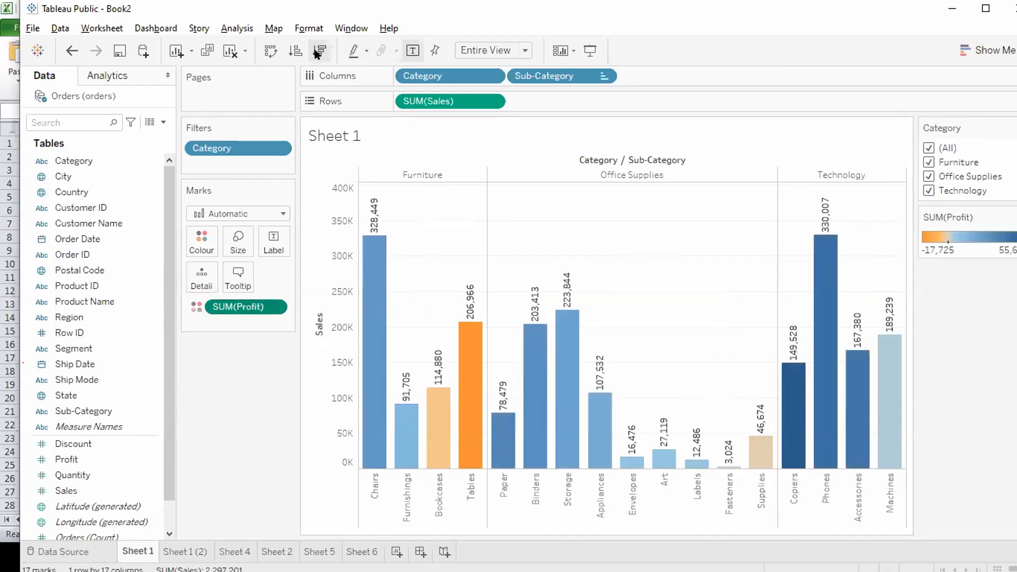
Remove Category from the columns and inspect the details of the Copiers and Tables bars
{"action": "left_click_drag", "start_coordinate": [448, 80], "coordinate": [236, 406]}
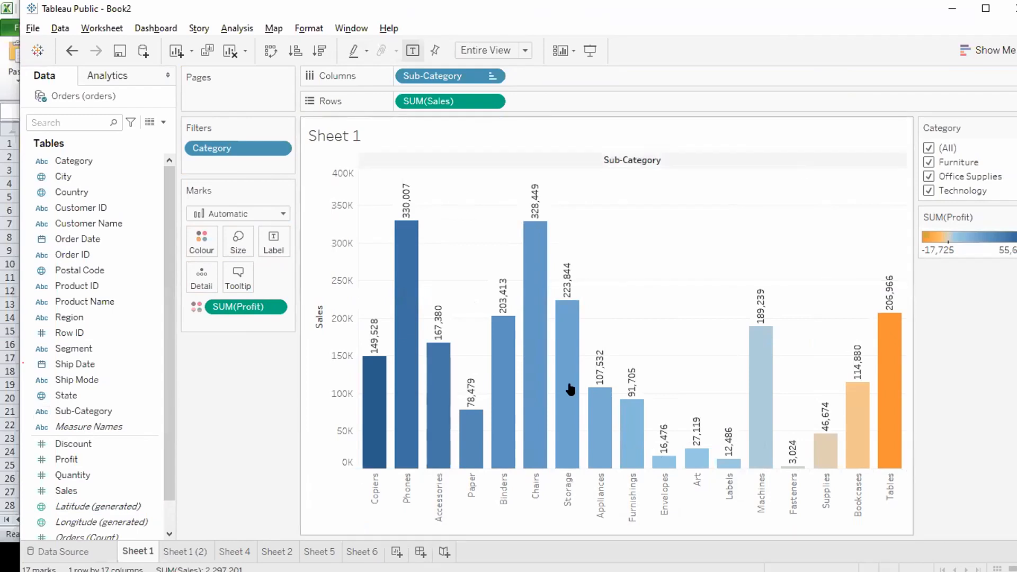
{"action": "mouse_move", "coordinate": [387, 437]}
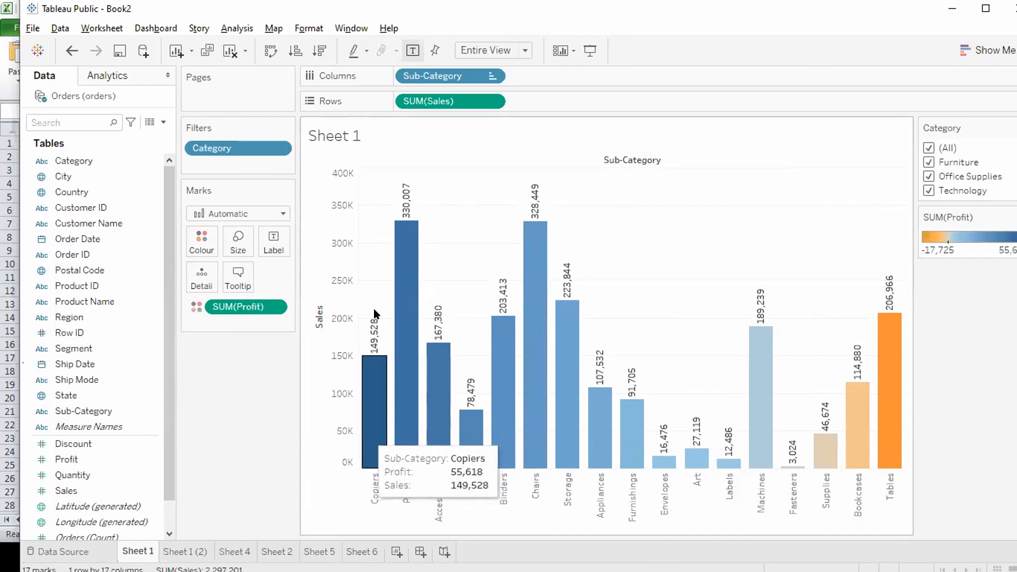
{"action": "mouse_move", "coordinate": [876, 371]}
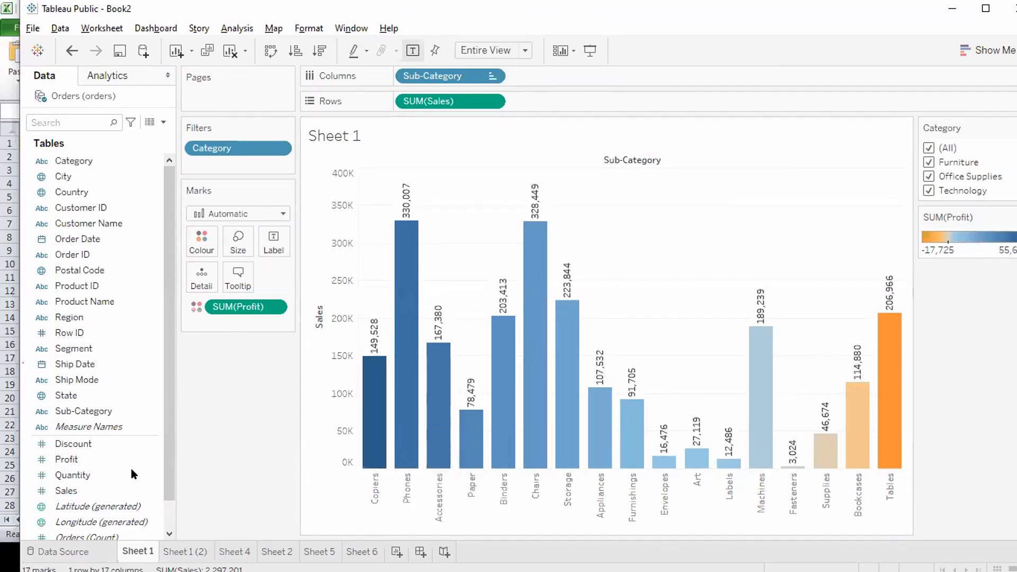
Set the Sub-Category sort to go by field in descending order
{"action": "left_click", "coordinate": [491, 101]}
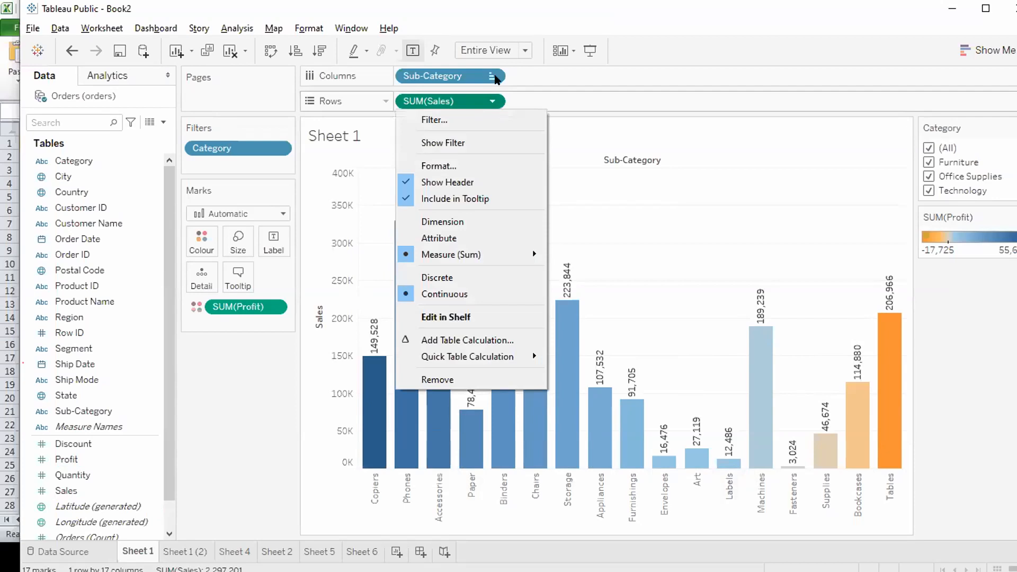
{"action": "left_click", "coordinate": [492, 75]}
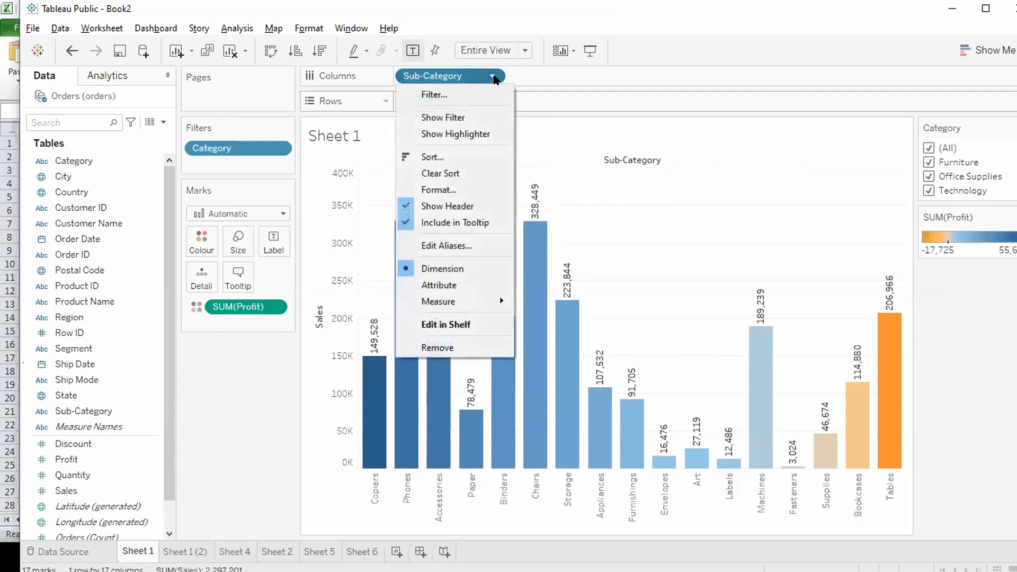
{"action": "left_click", "coordinate": [433, 155]}
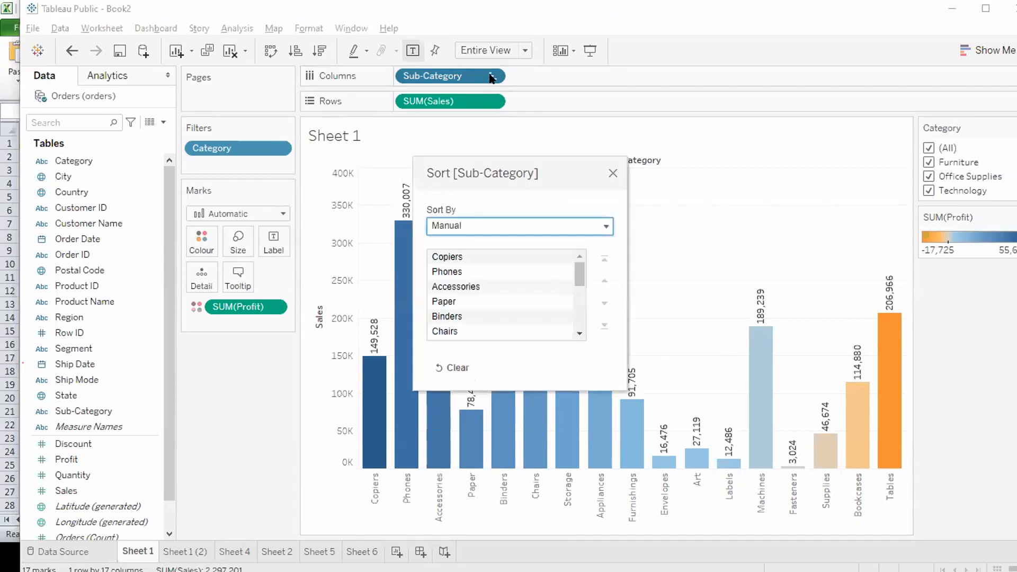
{"action": "left_click", "coordinate": [495, 224]}
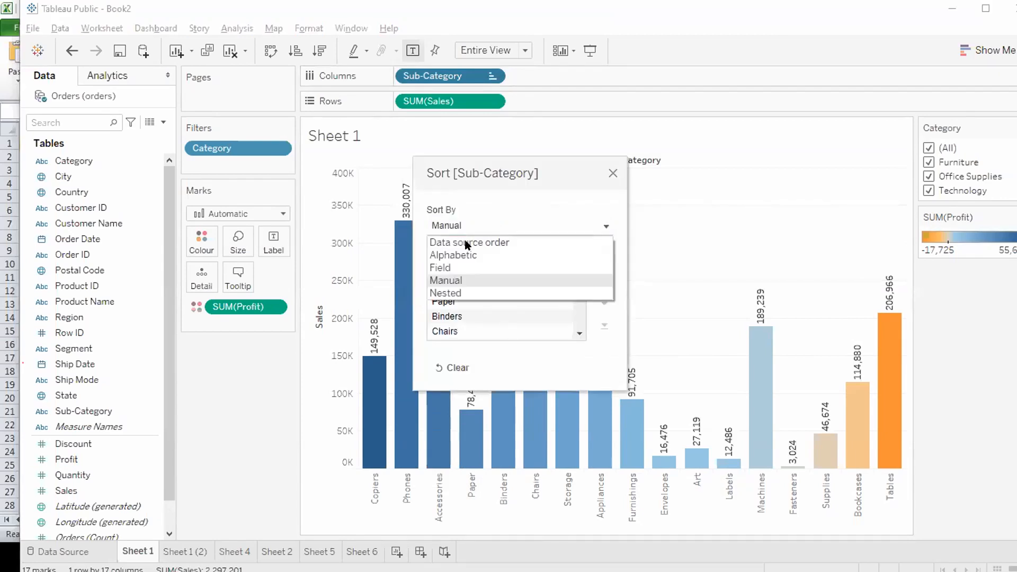
{"action": "left_click", "coordinate": [445, 267]}
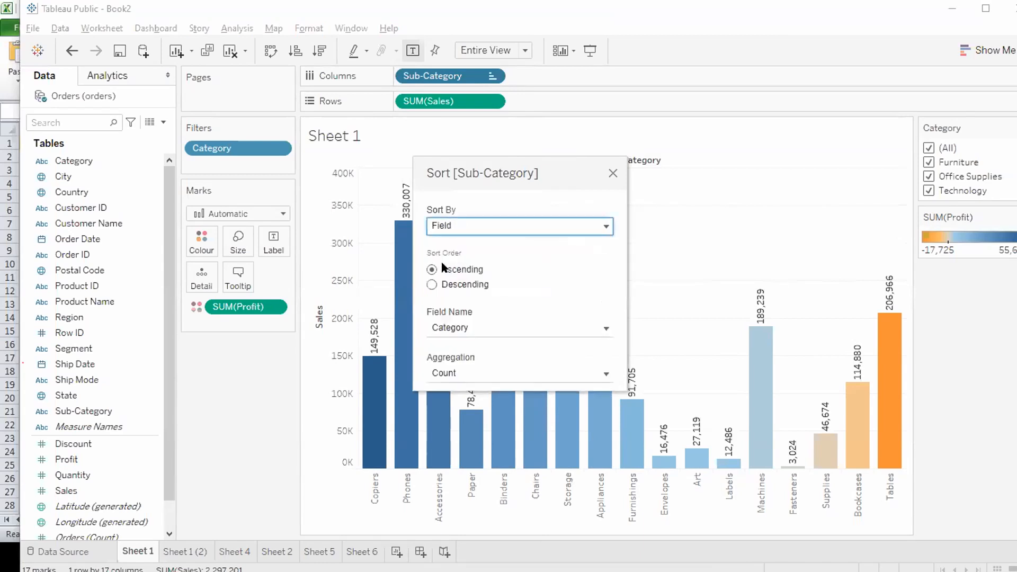
{"action": "left_click", "coordinate": [432, 285]}
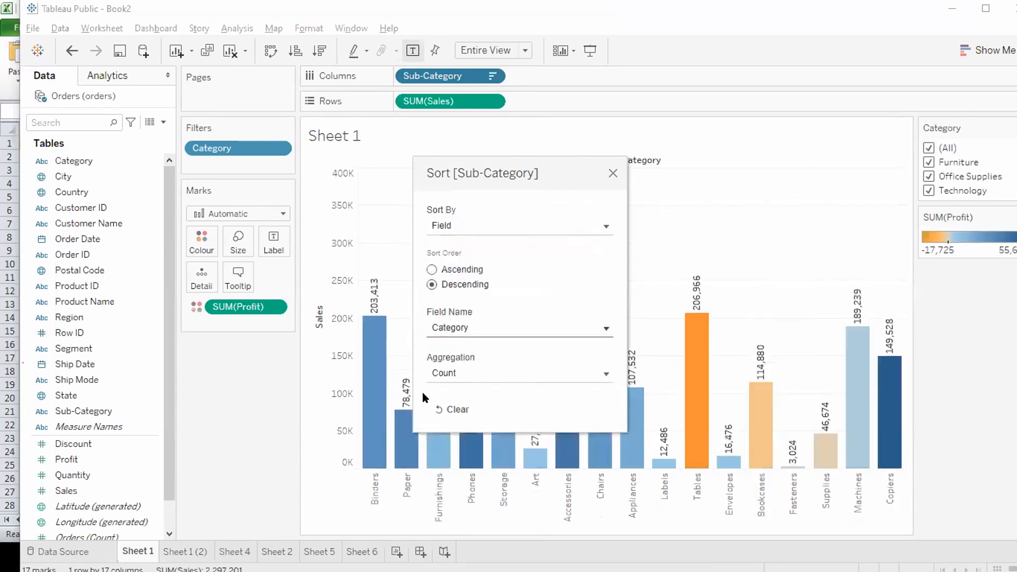
Choose Sales with Sum aggregation as the Sub-Category sort field, keep the order descending, and close the sort settings
{"action": "left_click", "coordinate": [477, 371]}
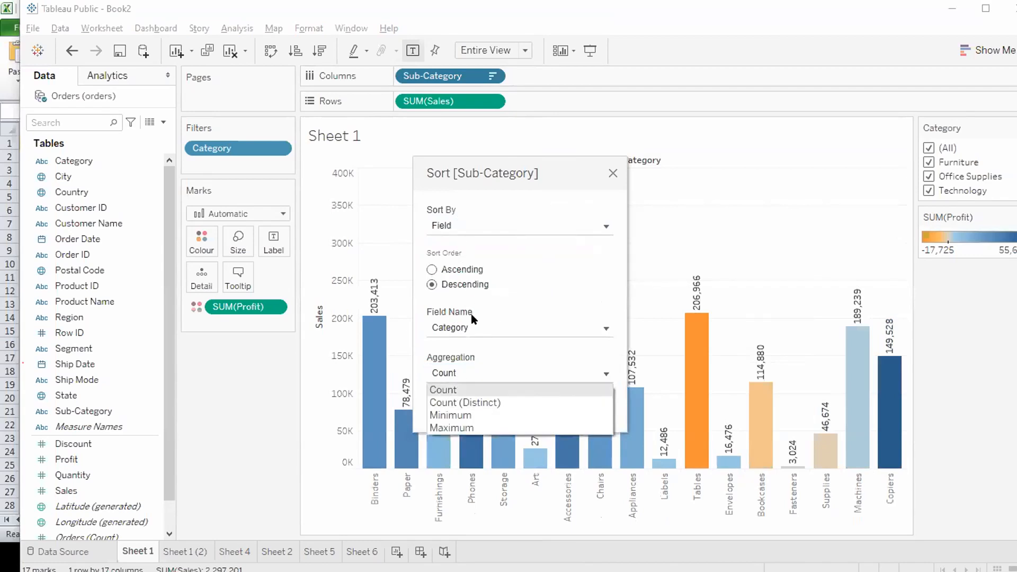
{"action": "left_click", "coordinate": [467, 330]}
{"action": "left_click", "coordinate": [459, 331]}
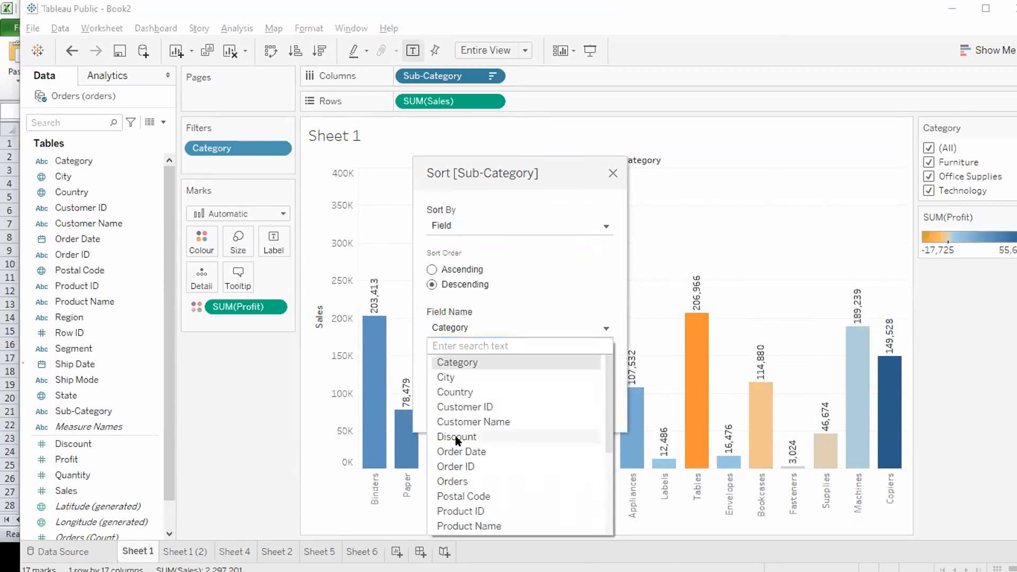
{"action": "left_click_drag", "start_coordinate": [609, 410], "coordinate": [609, 468]}
{"action": "left_click", "coordinate": [453, 493]}
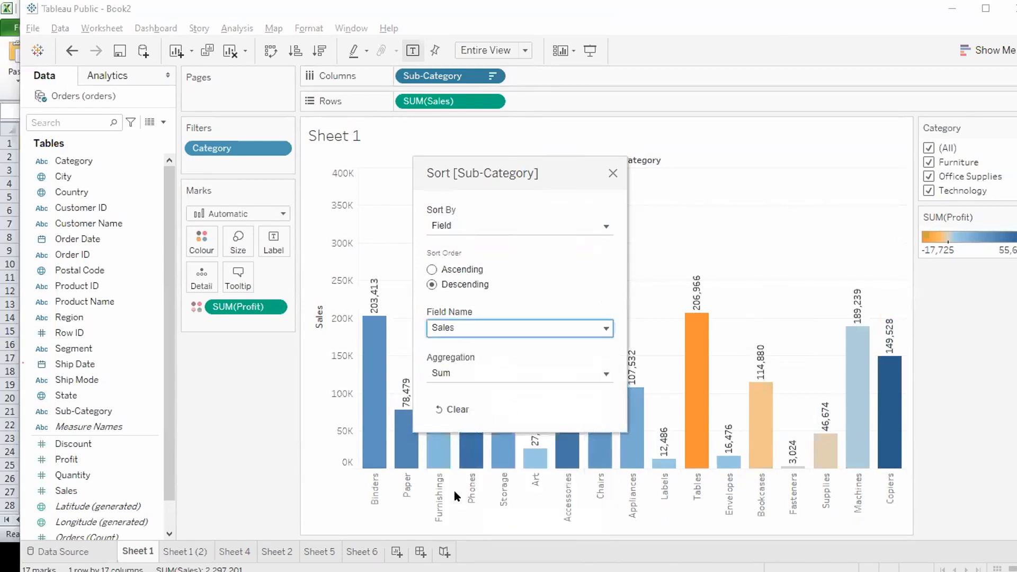
{"action": "left_click", "coordinate": [432, 270]}
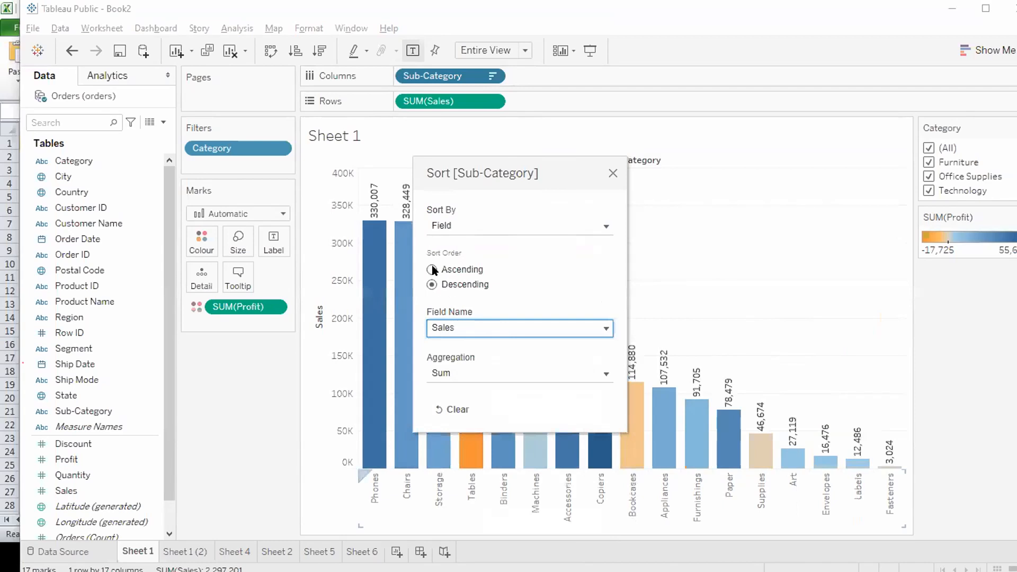
{"action": "left_click", "coordinate": [432, 284]}
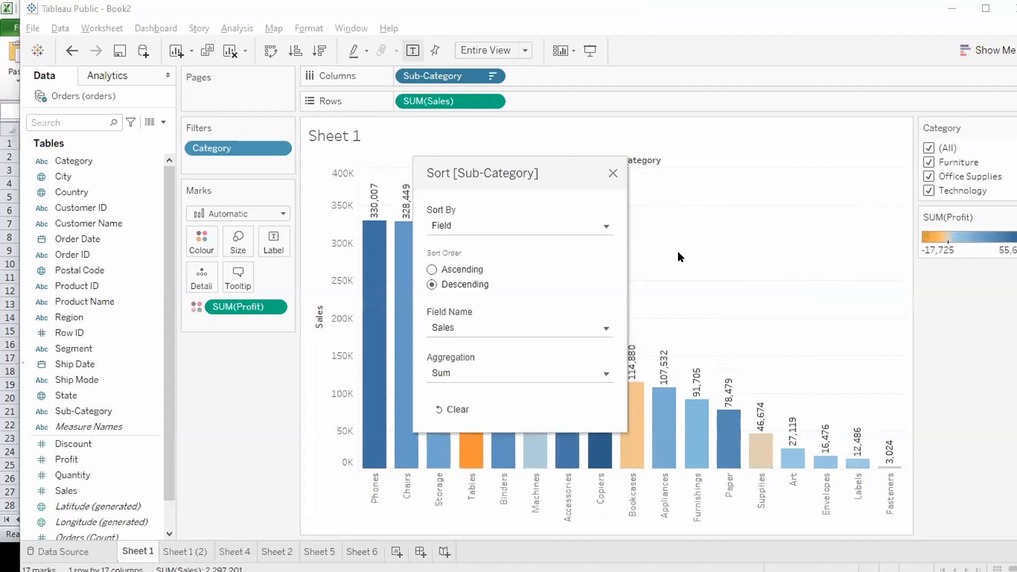
{"action": "left_click", "coordinate": [608, 171]}
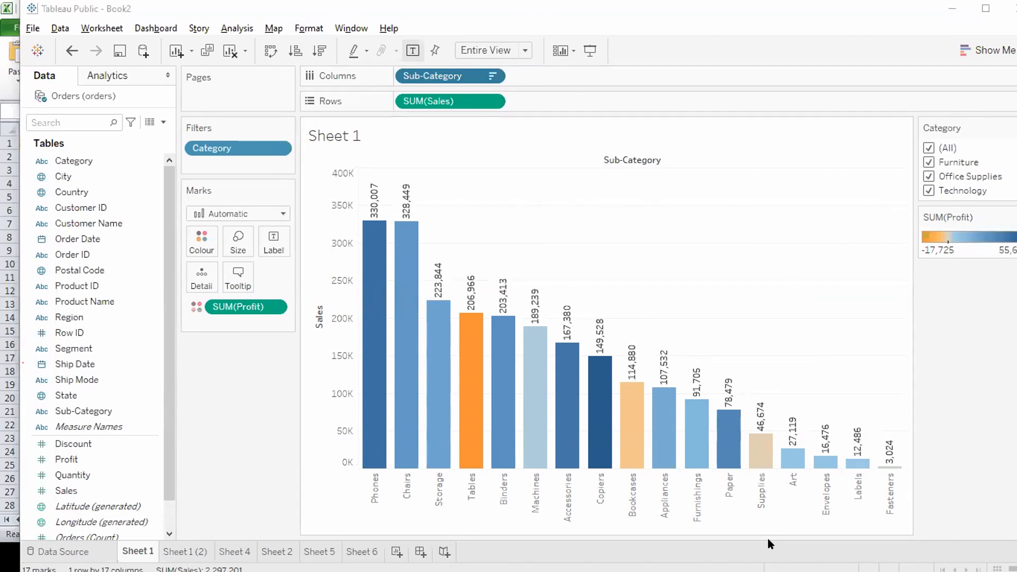
Switch to the slide on creating hierarchies and return to the Tableau workbook
{"action": "key", "text": "alt+Tab"}
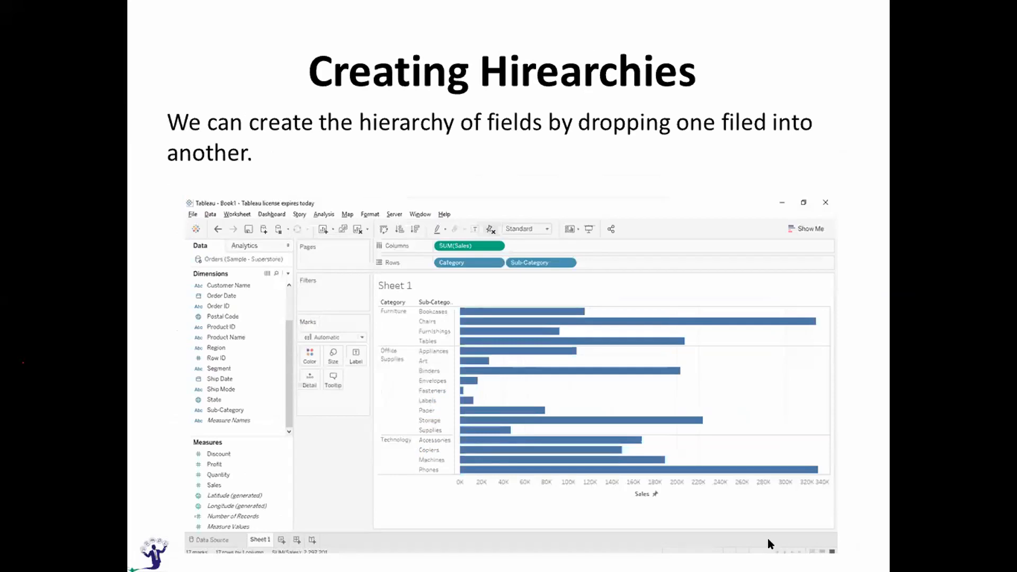
{"action": "key", "text": "alt+Tab"}
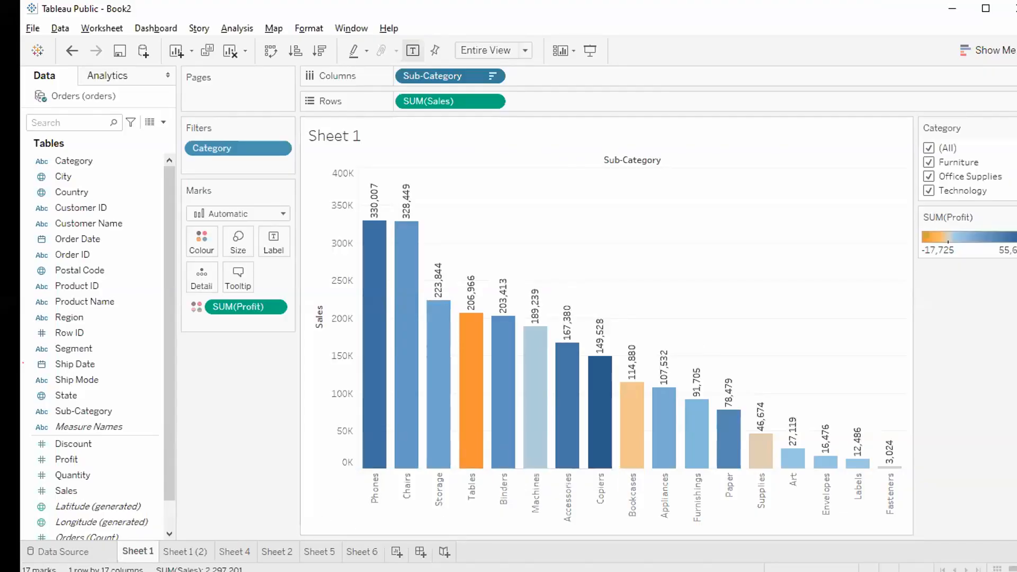
Build a text table of Sales by Region on Sheet 4
{"action": "left_click", "coordinate": [234, 552]}
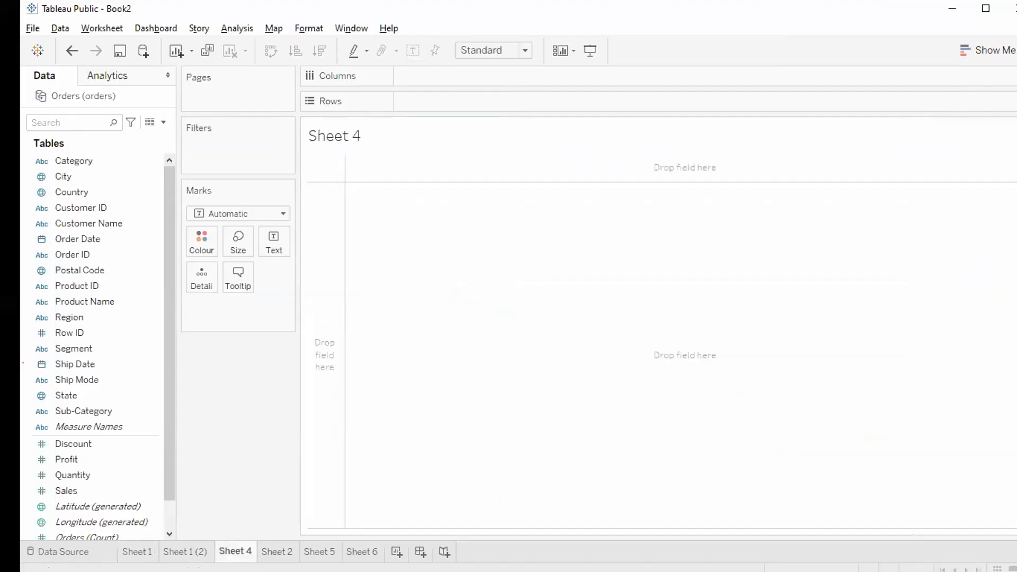
{"action": "double_click", "coordinate": [115, 322]}
{"action": "double_click", "coordinate": [72, 492]}
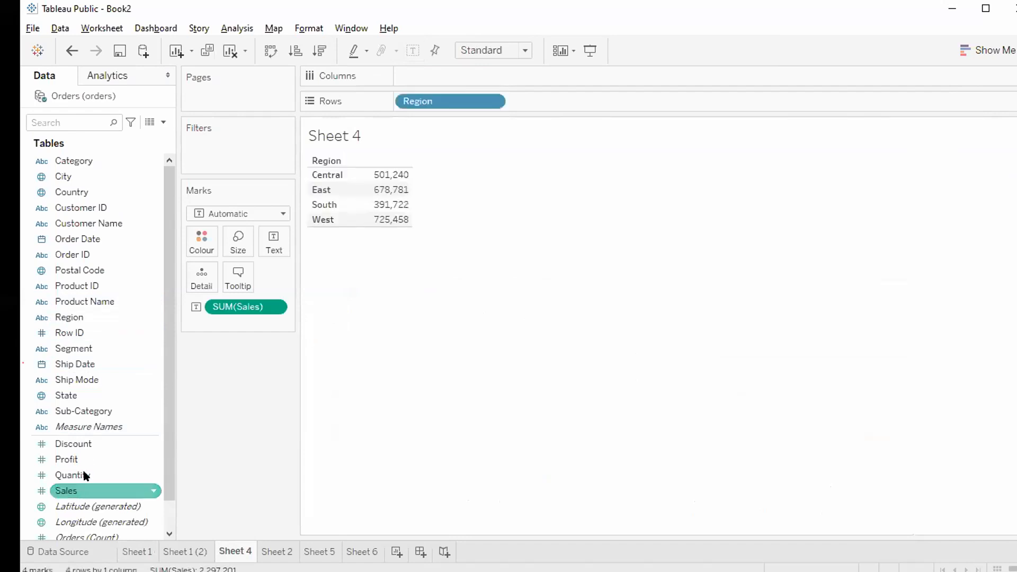
Add Segment, Category and Sub-Category after Region in the rows, and preview the table in presentation mode
{"action": "left_click_drag", "start_coordinate": [90, 349], "coordinate": [559, 98]}
{"action": "left_click_drag", "start_coordinate": [74, 160], "coordinate": [689, 101]}
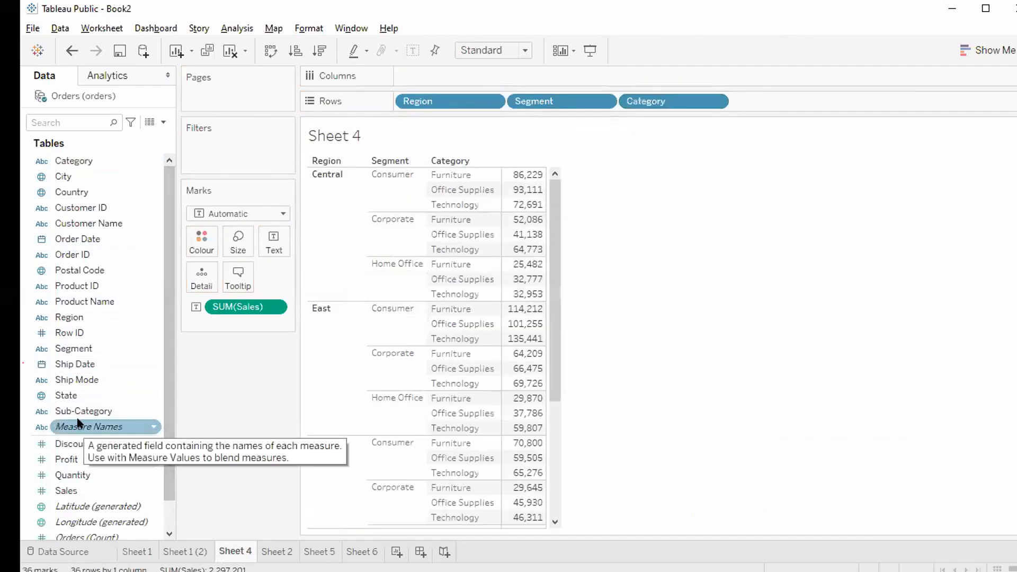
{"action": "left_click_drag", "start_coordinate": [80, 412], "coordinate": [799, 99]}
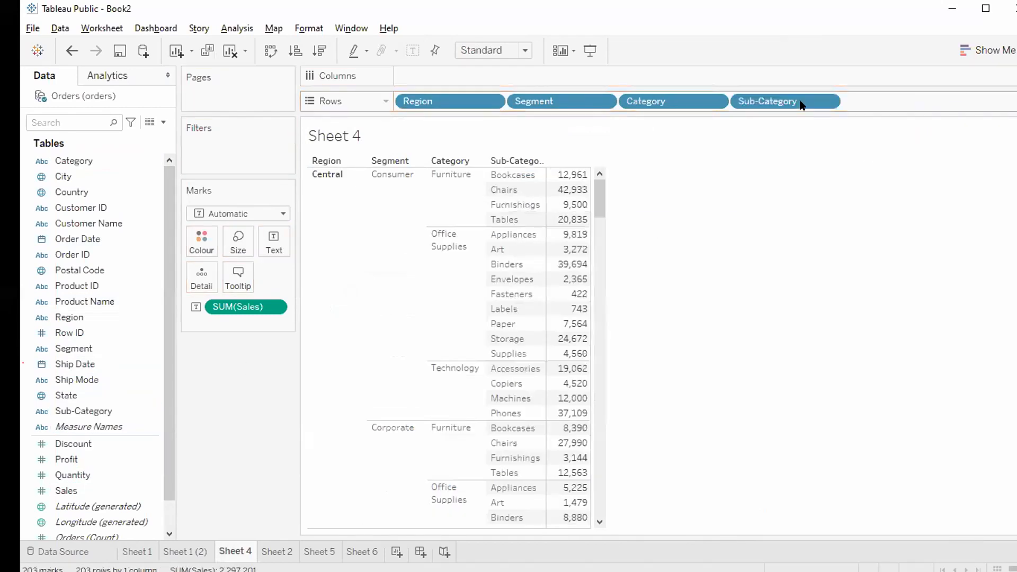
{"action": "key", "text": "F7"}
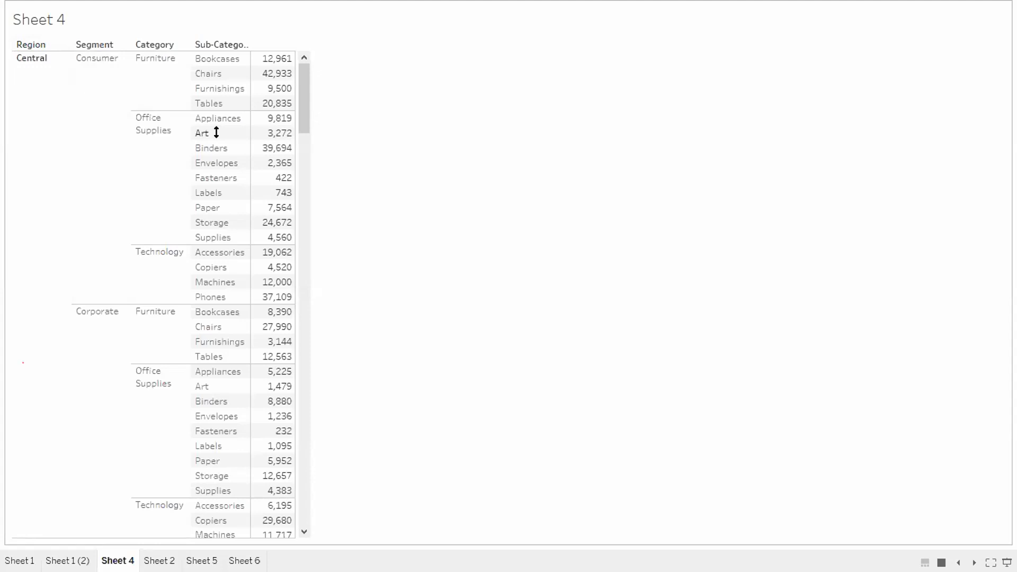
{"action": "key", "text": "Escape"}
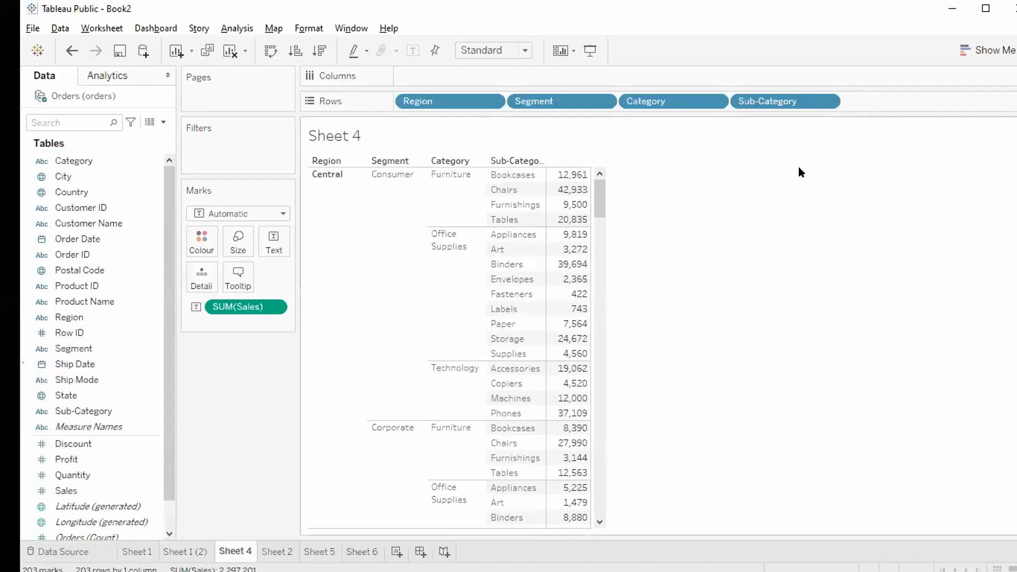
Remove Sub-Category, Category and Segment from the rows, and show the Region table in presentation mode
{"action": "left_click_drag", "start_coordinate": [766, 102], "coordinate": [228, 413]}
{"action": "left_click_drag", "start_coordinate": [683, 100], "coordinate": [230, 408]}
{"action": "left_click_drag", "start_coordinate": [563, 102], "coordinate": [242, 449]}
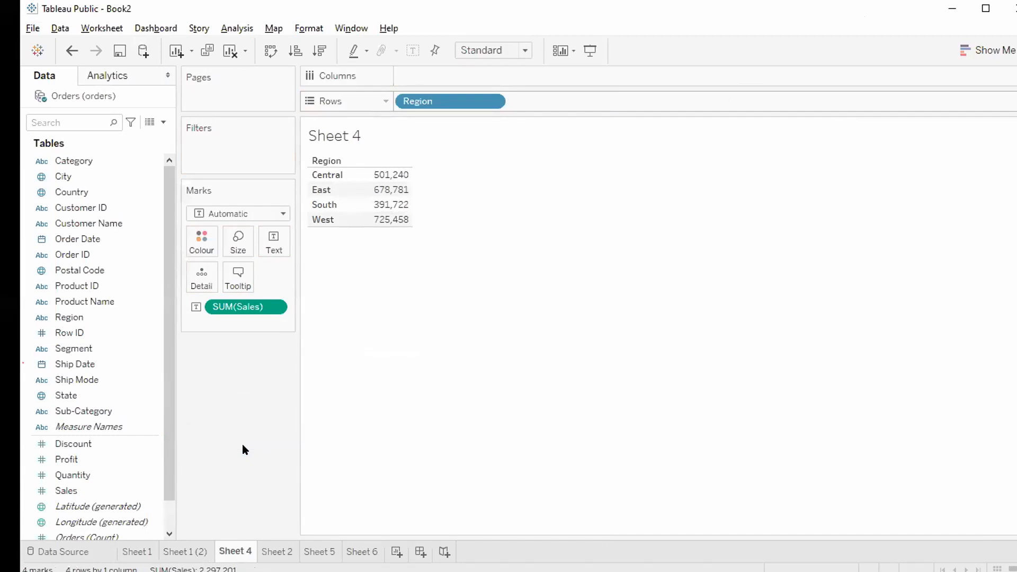
{"action": "key", "text": "F7"}
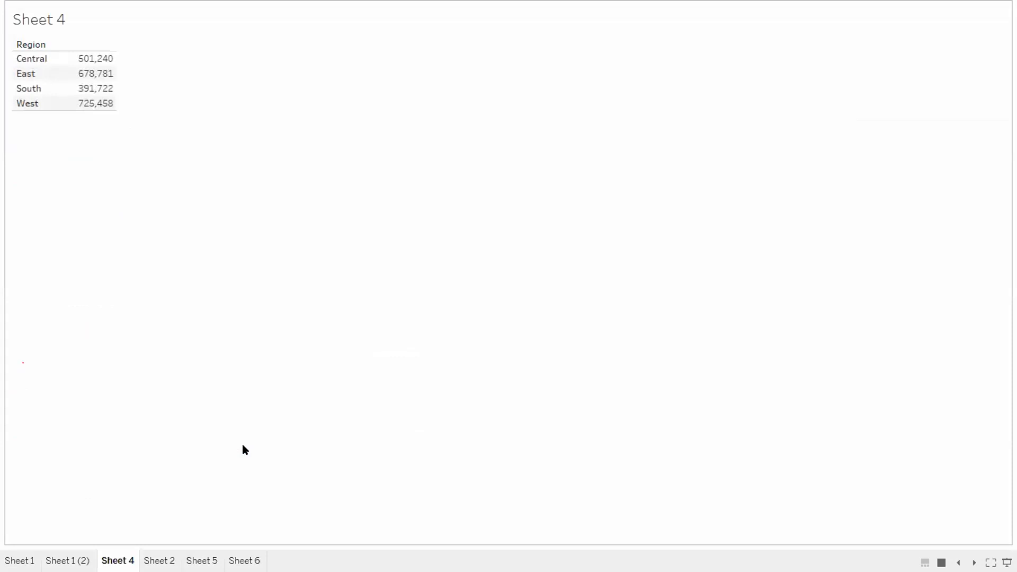
Leave presentation mode and remove Region from the rows of Sheet 4
{"action": "key", "text": "Escape"}
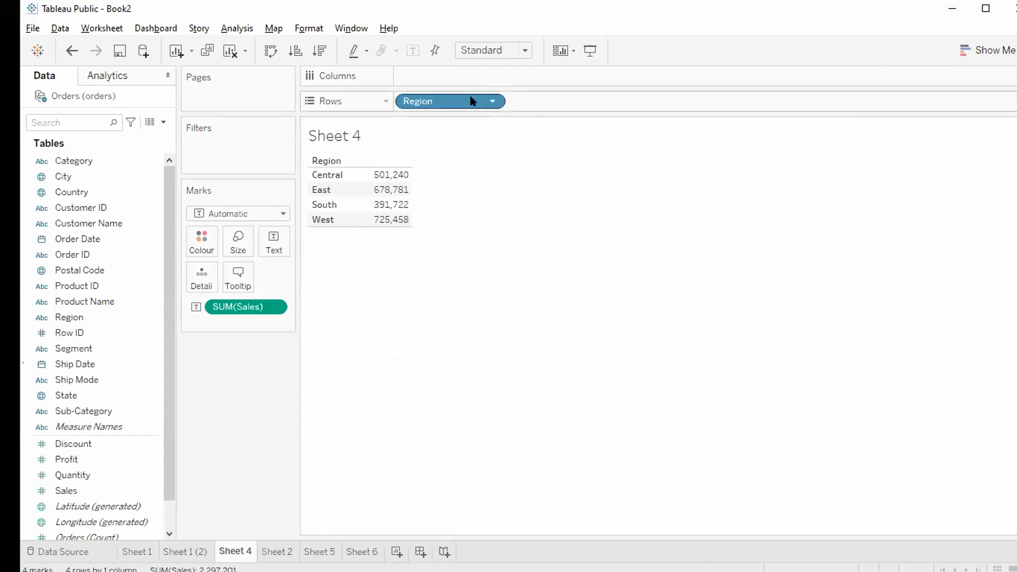
{"action": "left_click_drag", "start_coordinate": [472, 102], "coordinate": [265, 410]}
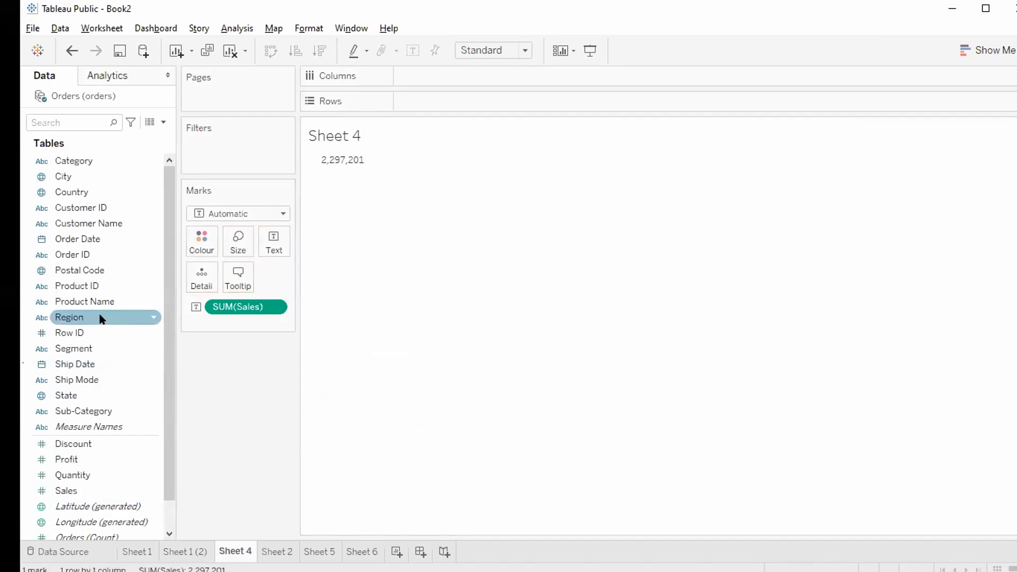
Create a hierarchy named PD from the Category, Region, Segment and Sub-Category fields
{"action": "left_click", "coordinate": [89, 160]}
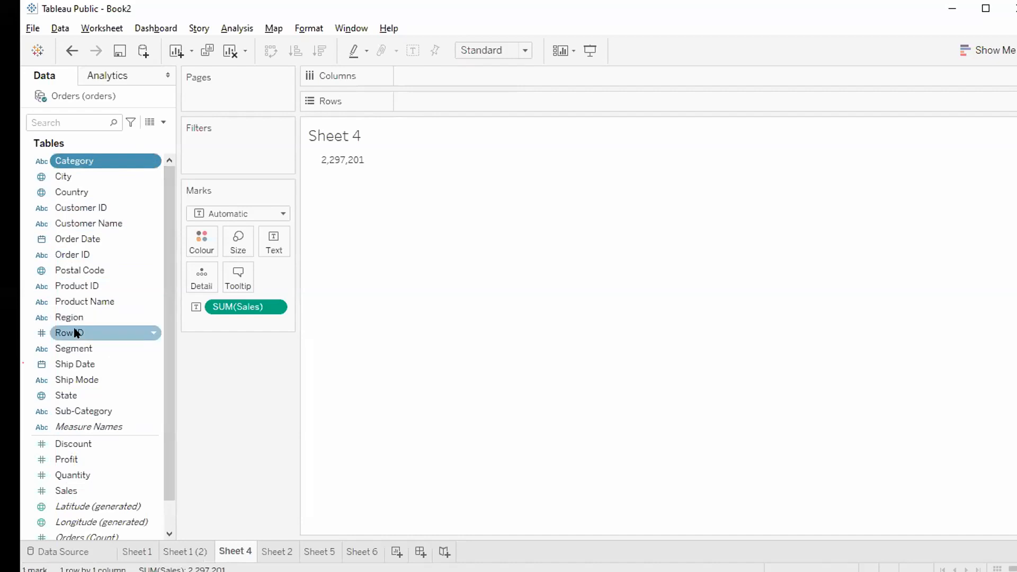
{"action": "left_click", "coordinate": [84, 317], "text": "ctrl"}
{"action": "left_click", "coordinate": [79, 348], "text": "ctrl"}
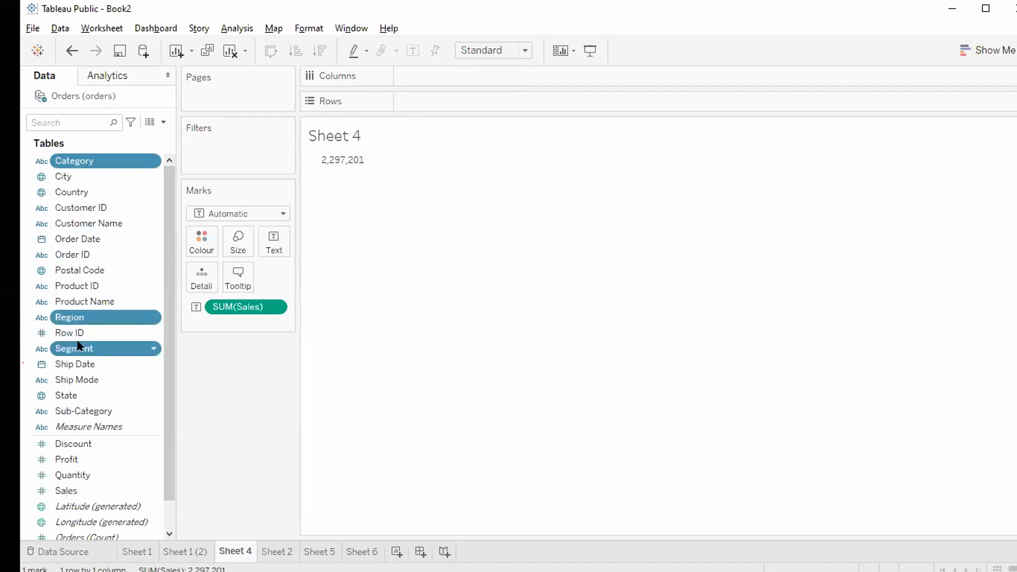
{"action": "left_click", "coordinate": [84, 410], "text": "ctrl"}
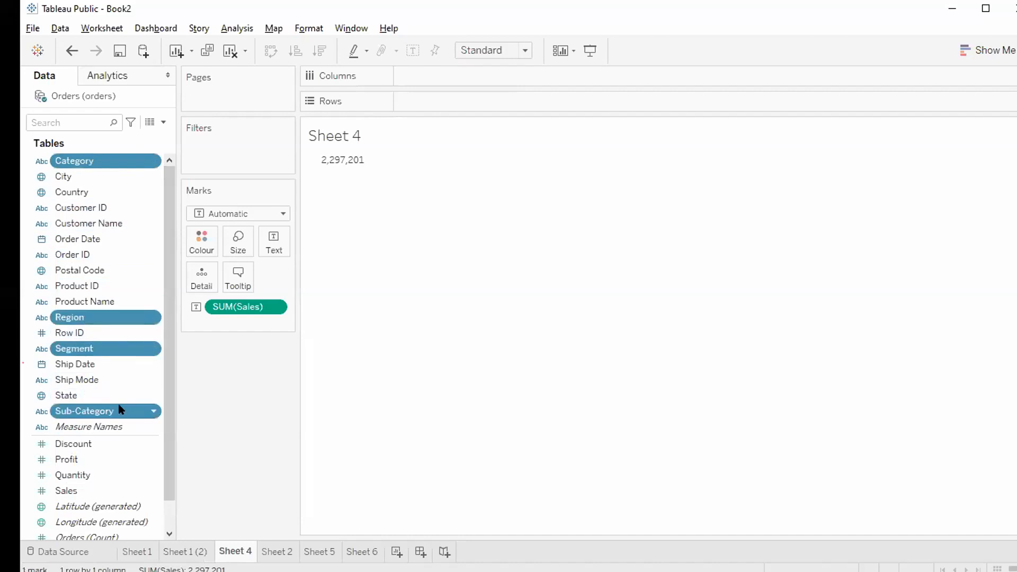
{"action": "right_click", "coordinate": [149, 412]}
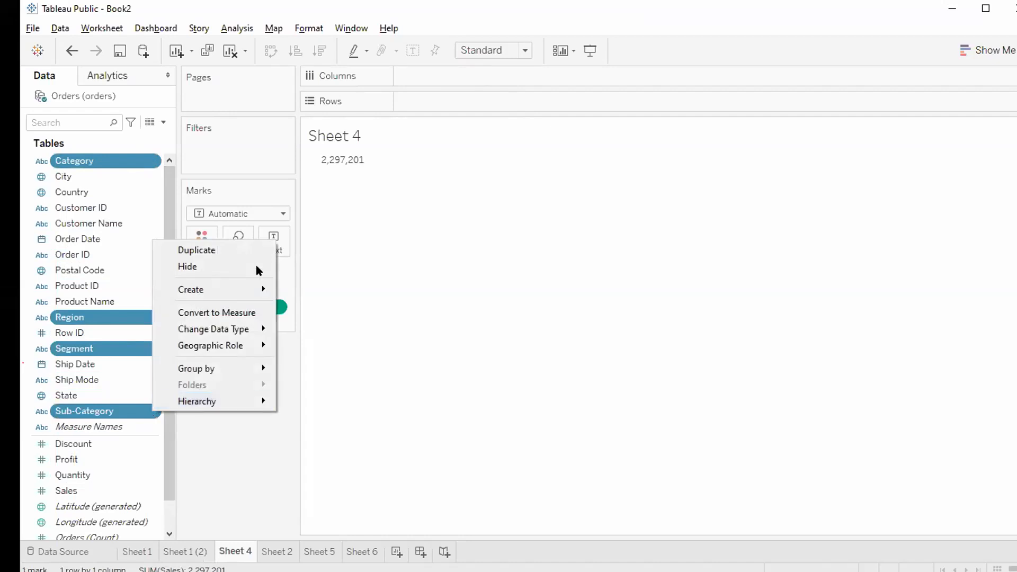
{"action": "mouse_move", "coordinate": [241, 291]}
{"action": "mouse_move", "coordinate": [222, 404]}
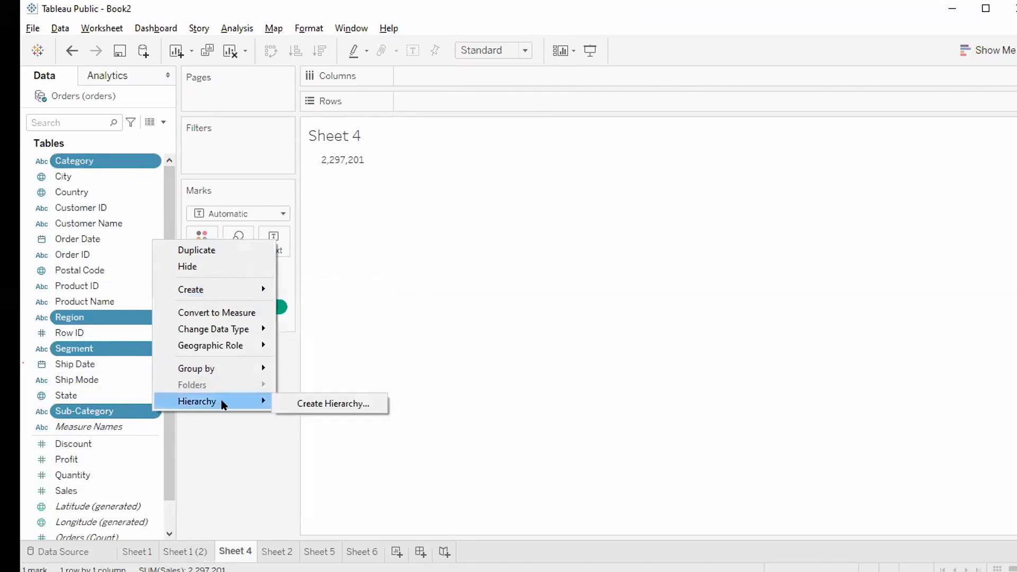
{"action": "left_click", "coordinate": [328, 399]}
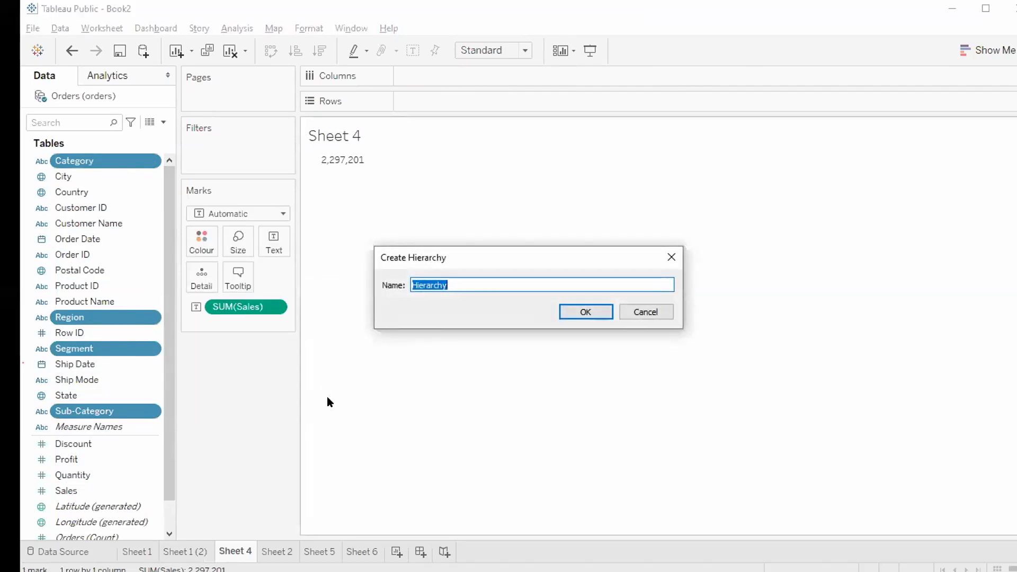
{"action": "type", "text": "pd"}
{"action": "key", "text": "BackSpace"}
{"action": "key", "text": "BackSpace"}
{"action": "type", "text": "PD"}
{"action": "key", "text": "Return"}
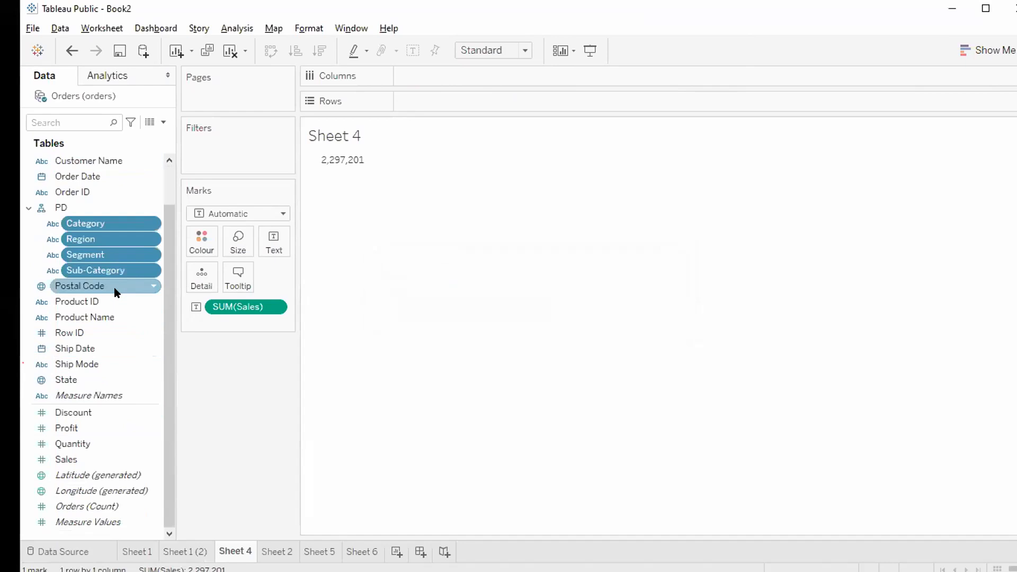
Reorder the PD hierarchy to Region, Segment, Category, Sub-Category and place it on Rows
{"action": "left_click_drag", "start_coordinate": [108, 224], "coordinate": [87, 212]}
{"action": "left_click", "coordinate": [95, 255]}
{"action": "left_click_drag", "start_coordinate": [97, 257], "coordinate": [95, 234]}
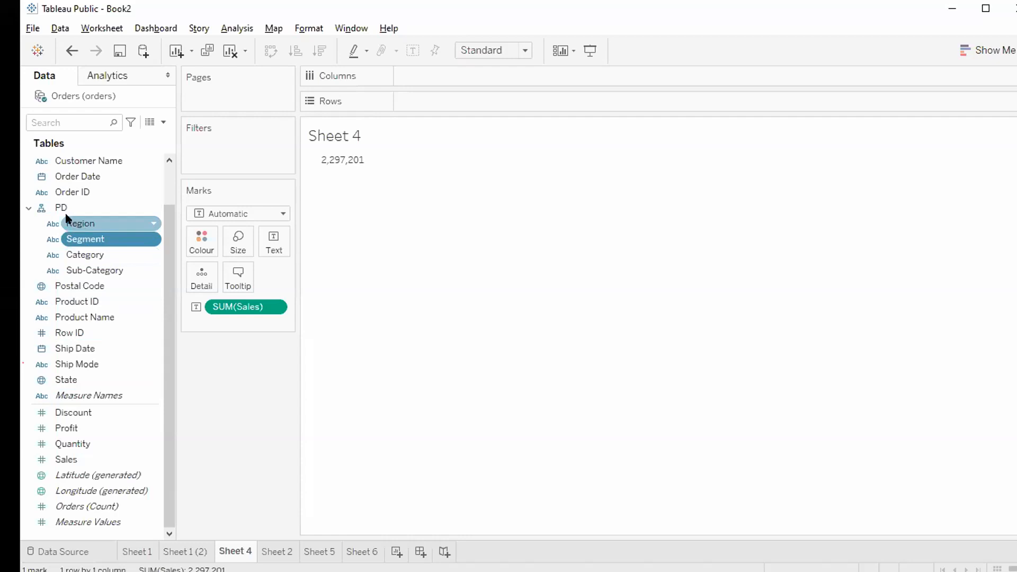
{"action": "left_click_drag", "start_coordinate": [61, 208], "coordinate": [419, 106]}
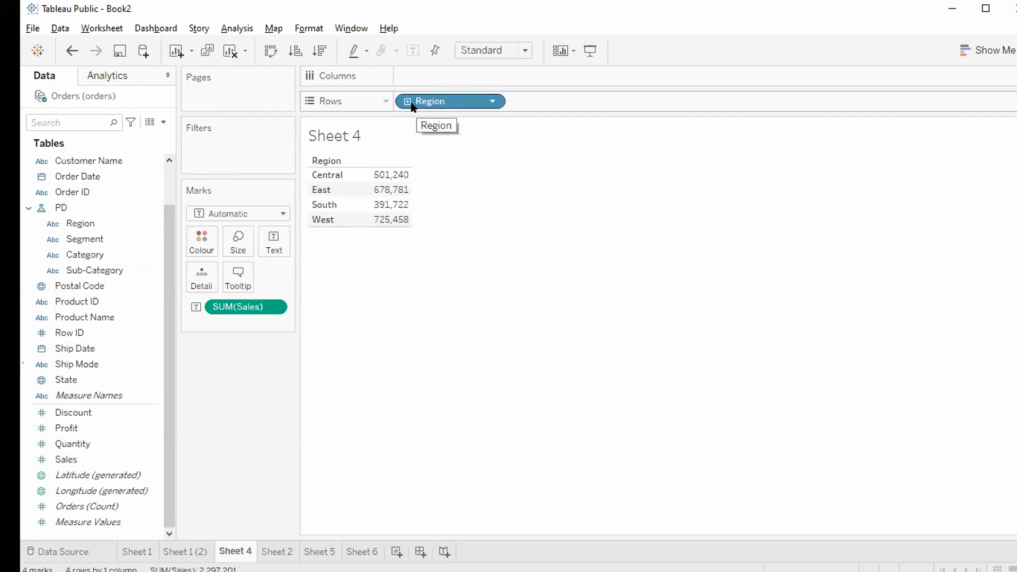
In presentation mode, drill the Region rows down through Sub-Category, roll them back up to Segment, and return to the worksheet editor
{"action": "key", "text": "F7"}
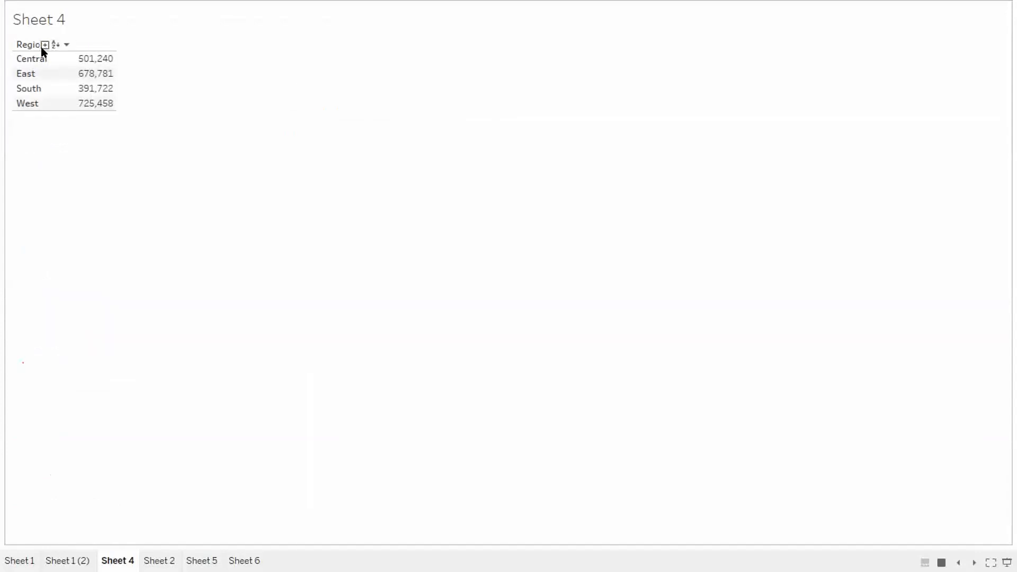
{"action": "left_click", "coordinate": [45, 45]}
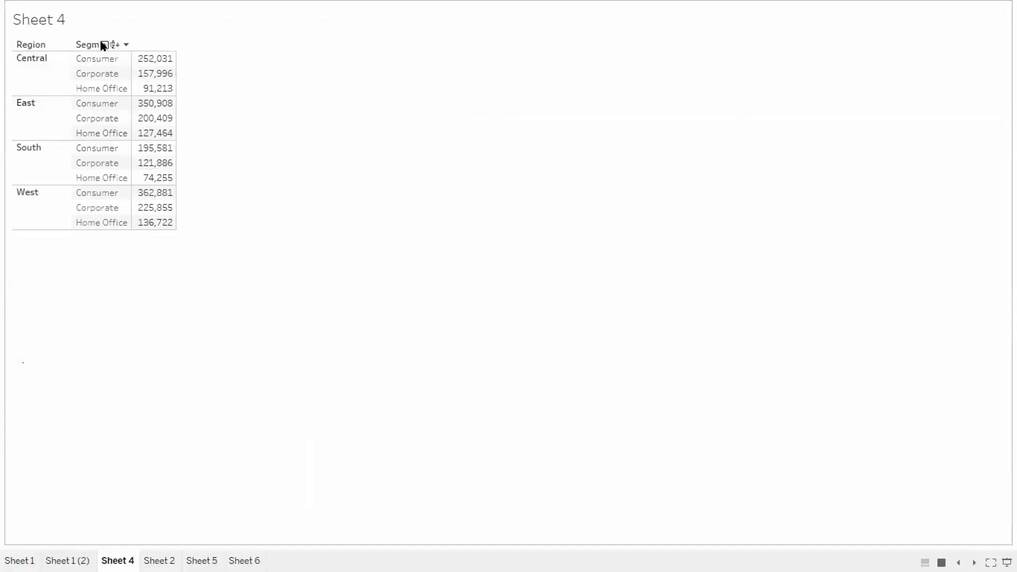
{"action": "left_click", "coordinate": [104, 45]}
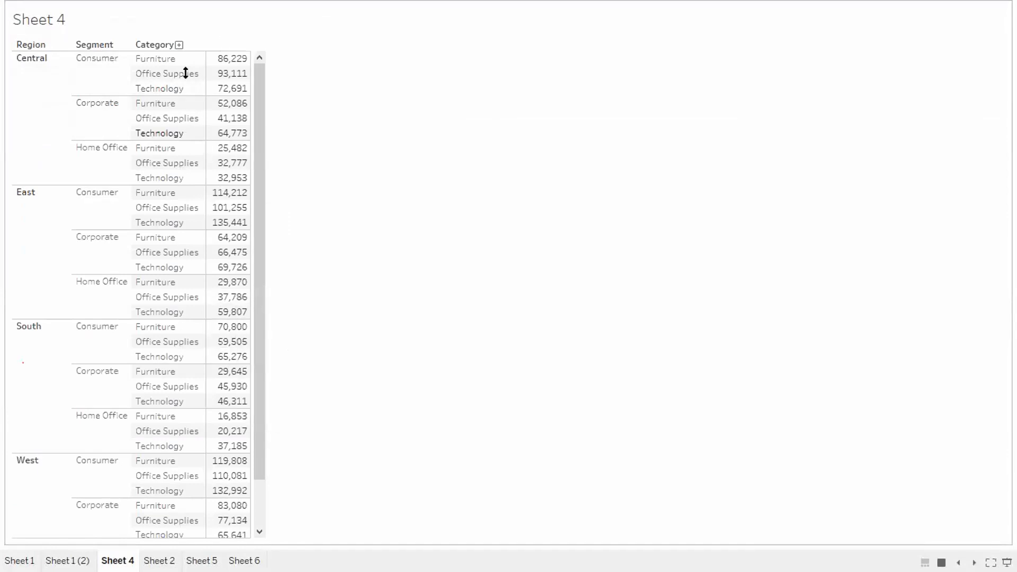
{"action": "left_click", "coordinate": [179, 45]}
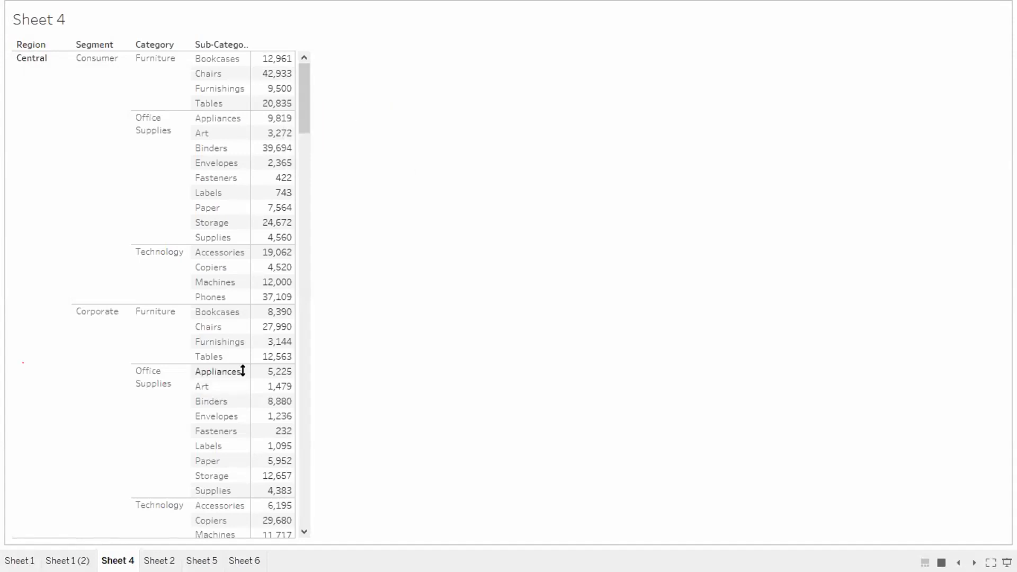
{"action": "mouse_move", "coordinate": [285, 368]}
{"action": "left_click", "coordinate": [103, 45]}
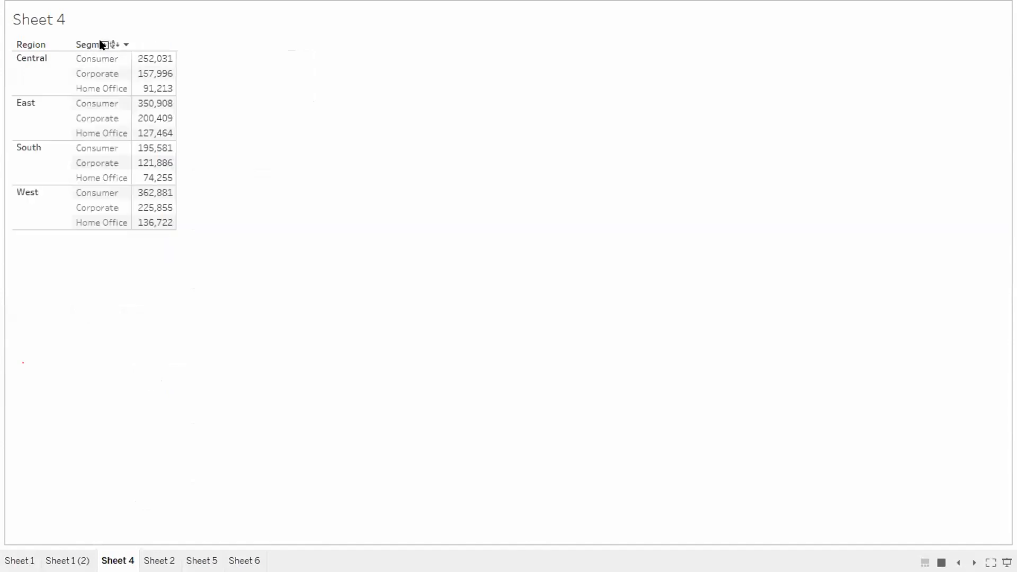
{"action": "key", "text": "Escape"}
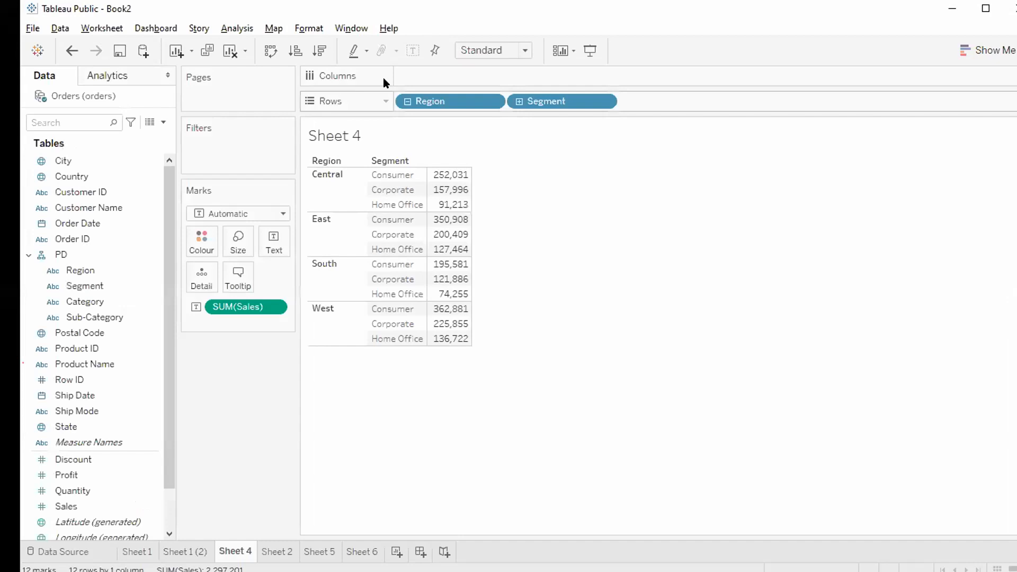
Remove the PD hierarchy from the data fields
{"action": "left_click", "coordinate": [56, 256]}
{"action": "right_click", "coordinate": [55, 256]}
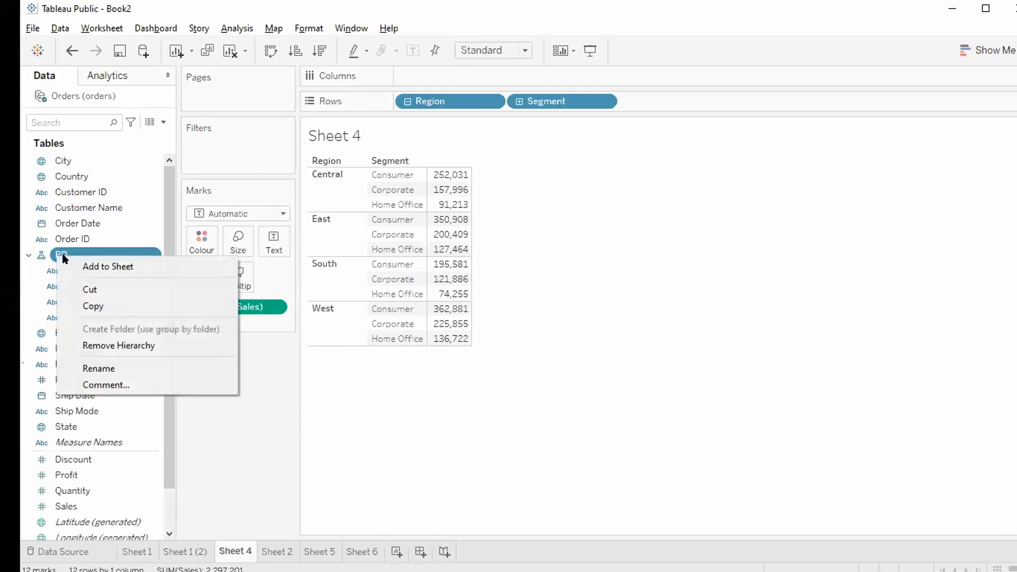
{"action": "left_click", "coordinate": [132, 349]}
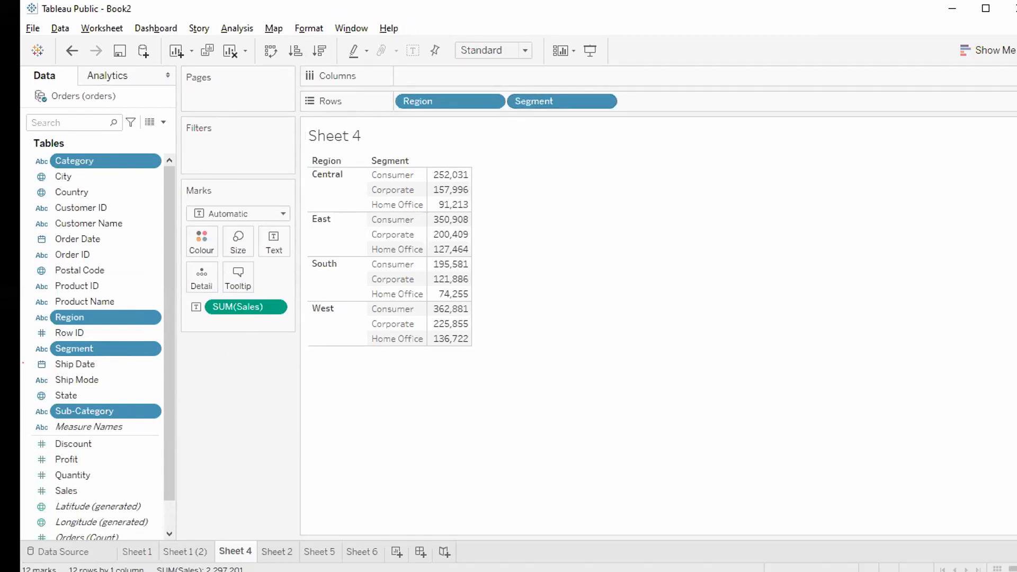
Clear the existing view on Sheet 2 and add Sales to Rows
{"action": "left_click", "coordinate": [277, 551]}
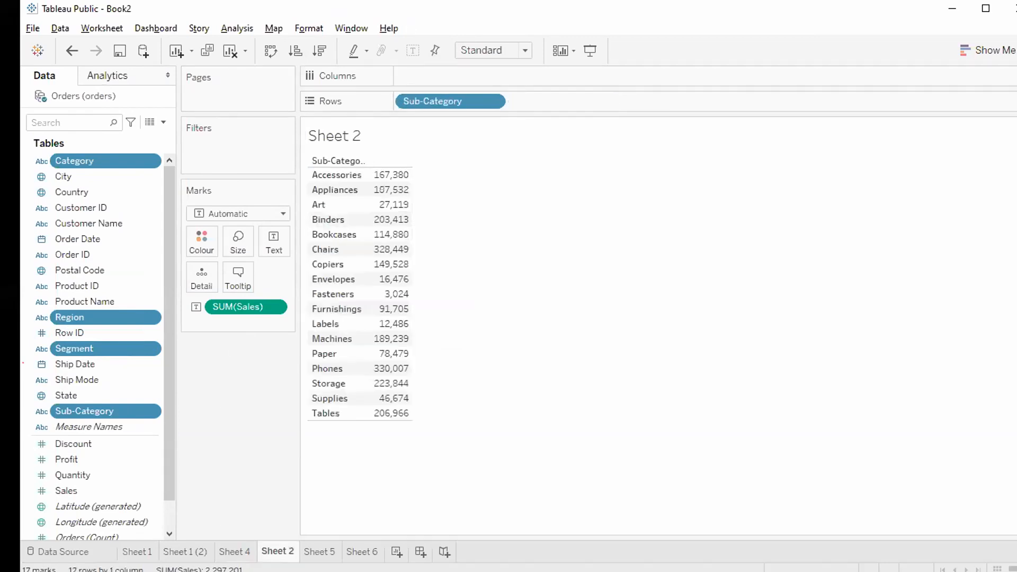
{"action": "left_click", "coordinate": [230, 50]}
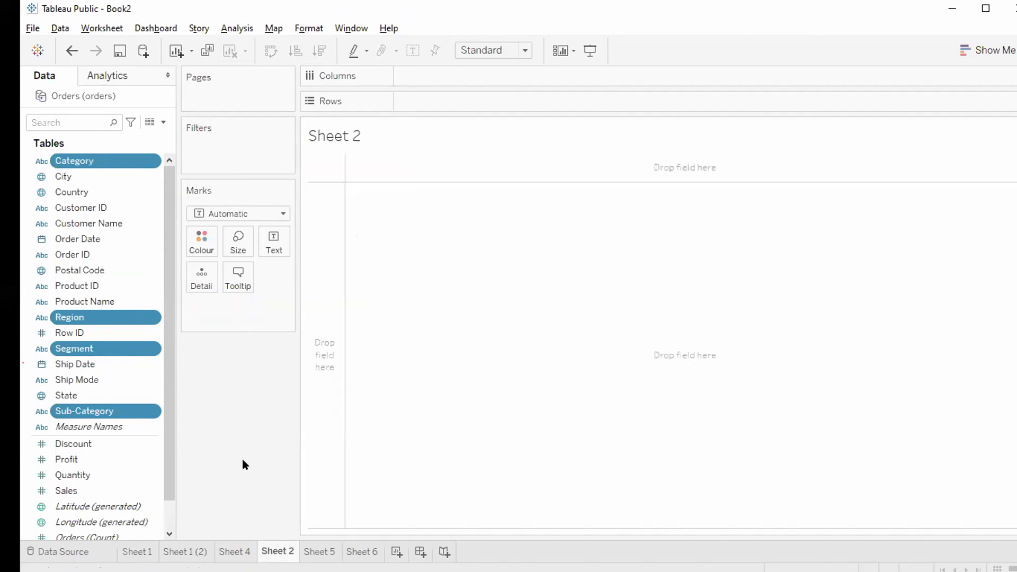
{"action": "left_click", "coordinate": [84, 491]}
{"action": "double_click", "coordinate": [83, 491]}
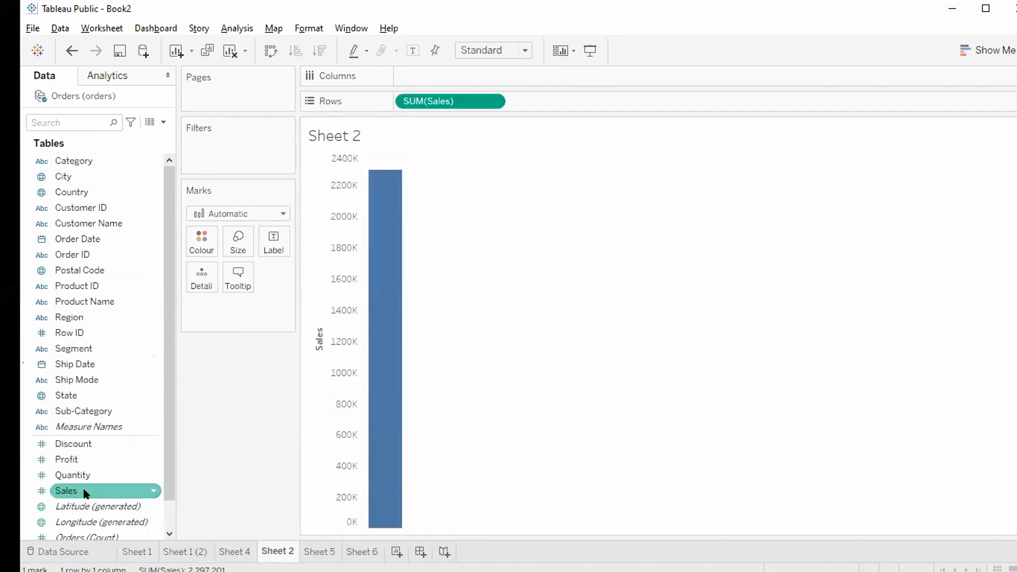
Place Order Date on Columns and fit the line chart to Entire View
{"action": "left_click", "coordinate": [100, 244]}
{"action": "left_click_drag", "start_coordinate": [99, 244], "coordinate": [453, 72]}
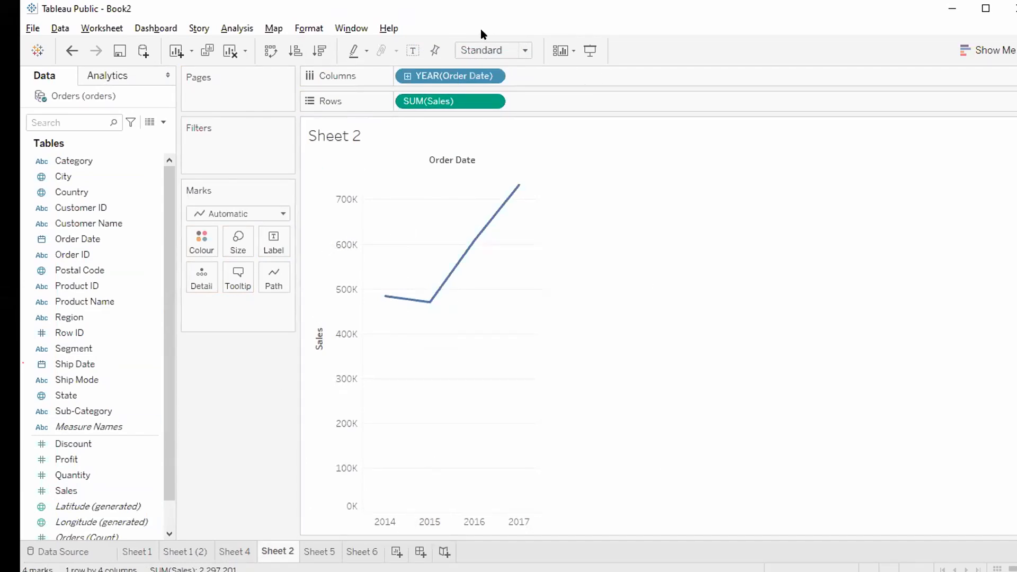
{"action": "left_click", "coordinate": [487, 49]}
{"action": "left_click", "coordinate": [485, 101]}
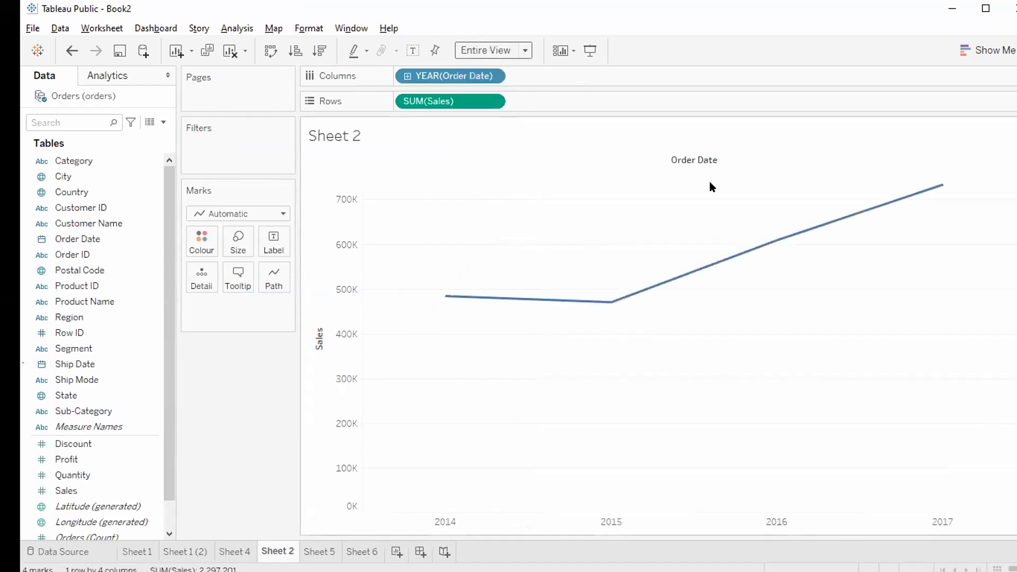
Drill the discrete Order Date down to quarter and month, and collapse it back to year
{"action": "left_click", "coordinate": [408, 76]}
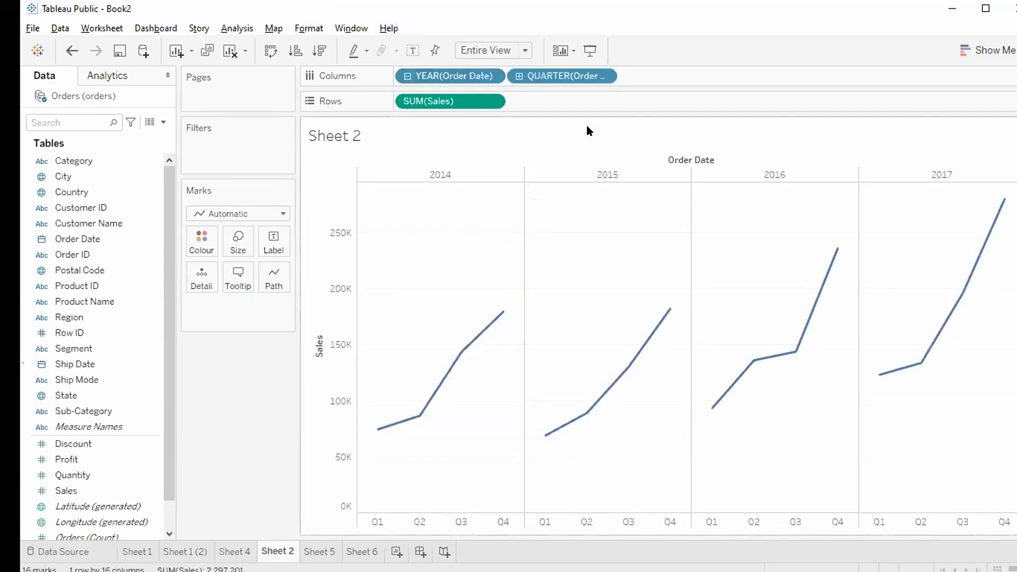
{"action": "left_click", "coordinate": [518, 77]}
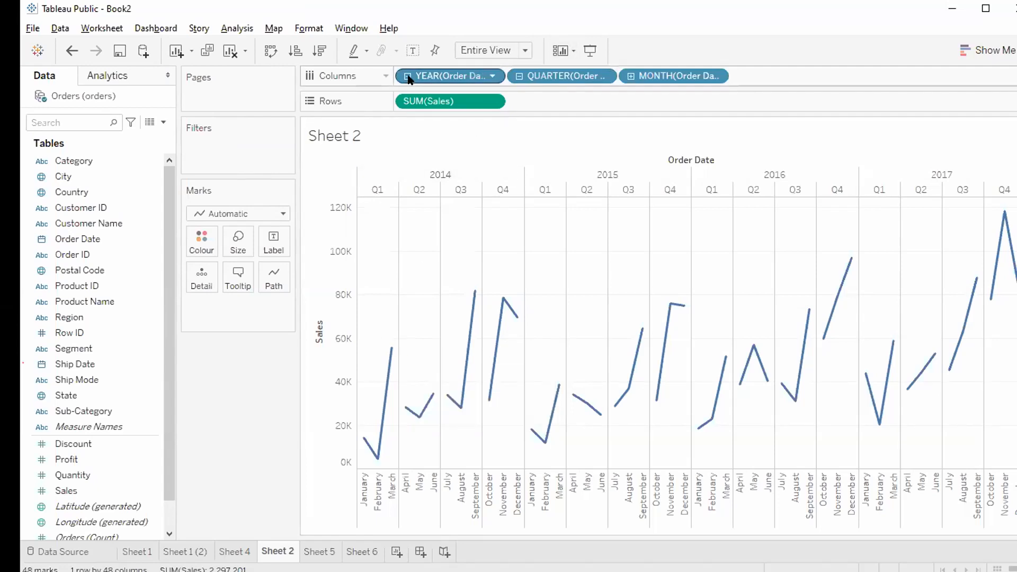
{"action": "left_click", "coordinate": [519, 75]}
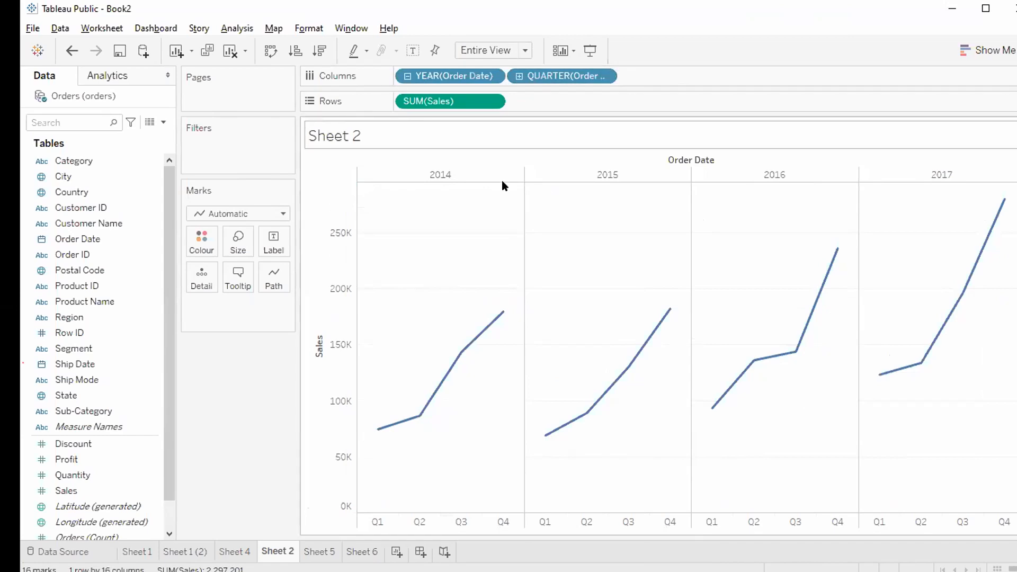
{"action": "left_click", "coordinate": [407, 76]}
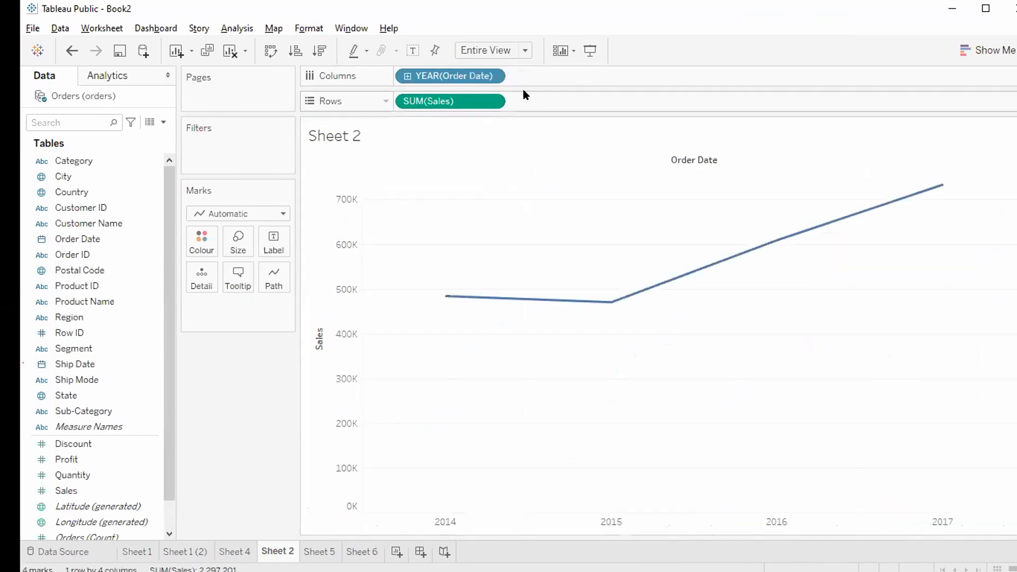
Change Order Date on Columns to the continuous Year level and drill it down through quarter to month
{"action": "left_click", "coordinate": [491, 77]}
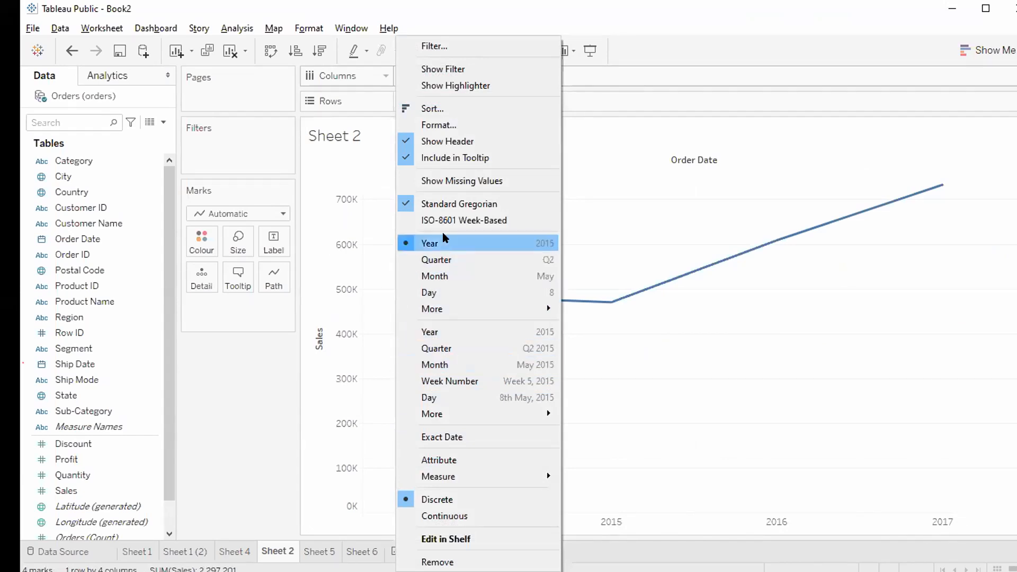
{"action": "left_click", "coordinate": [435, 334]}
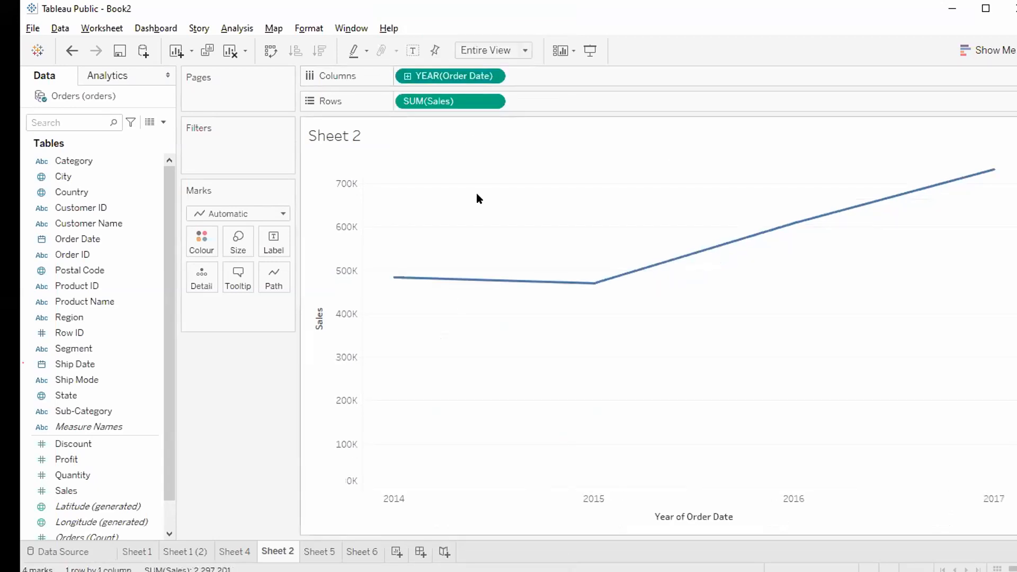
{"action": "left_click", "coordinate": [408, 76]}
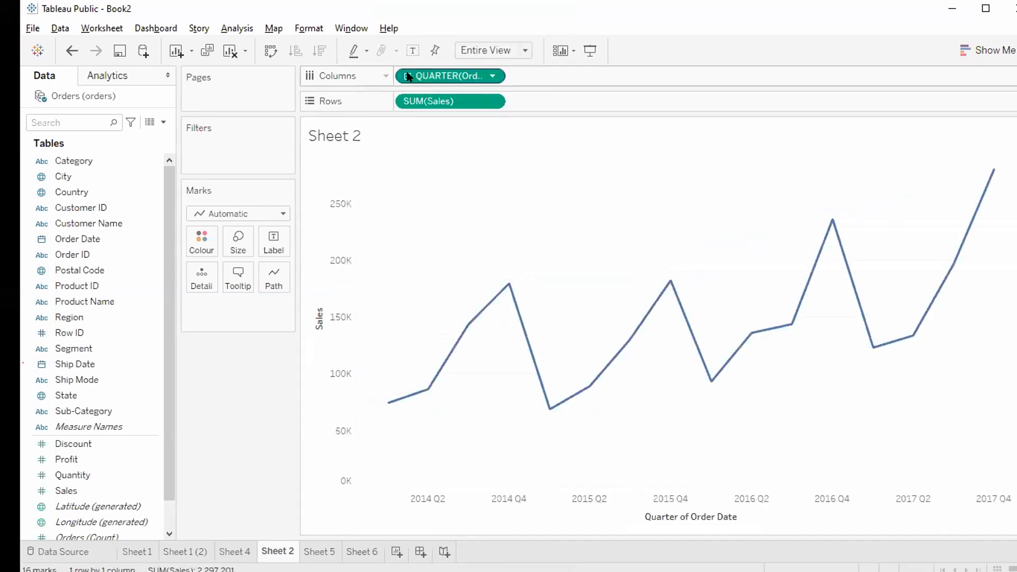
{"action": "left_click", "coordinate": [409, 77]}
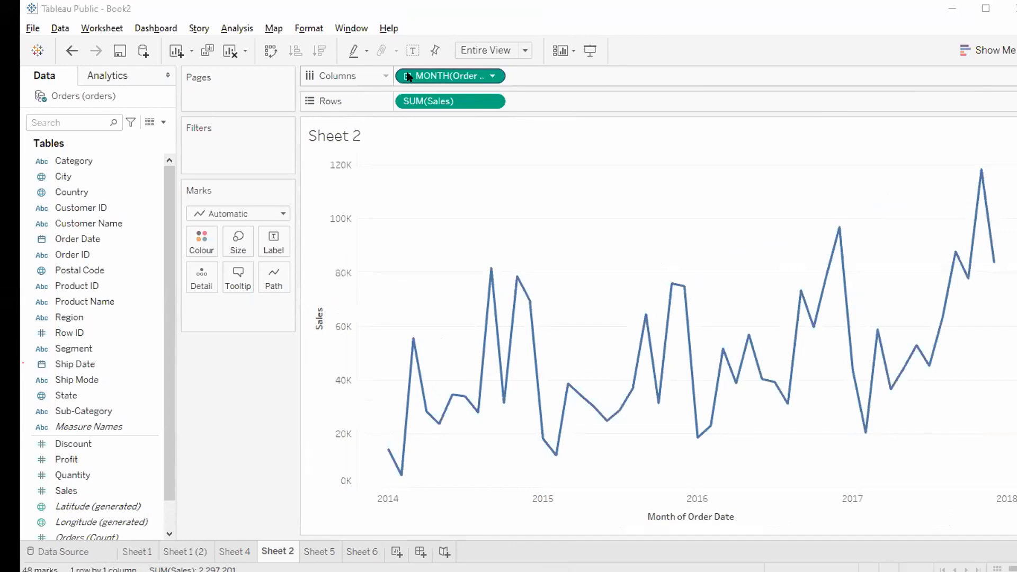
{"action": "key", "text": "alt+Tab"}
{"action": "key", "text": "Right"}
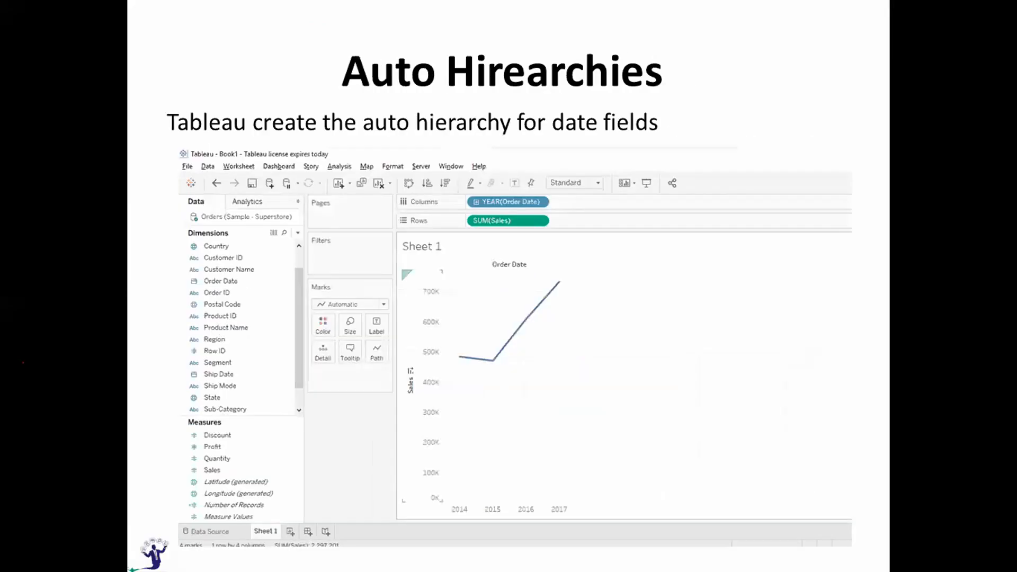
{"action": "key", "text": "Right"}
{"action": "key", "text": "Right"}
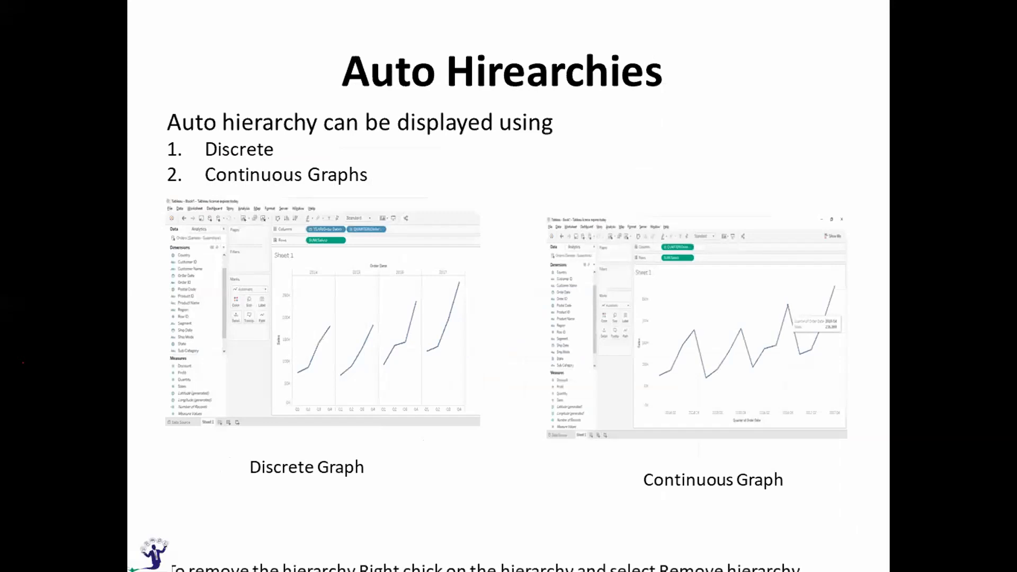
{"action": "key", "text": "Right"}
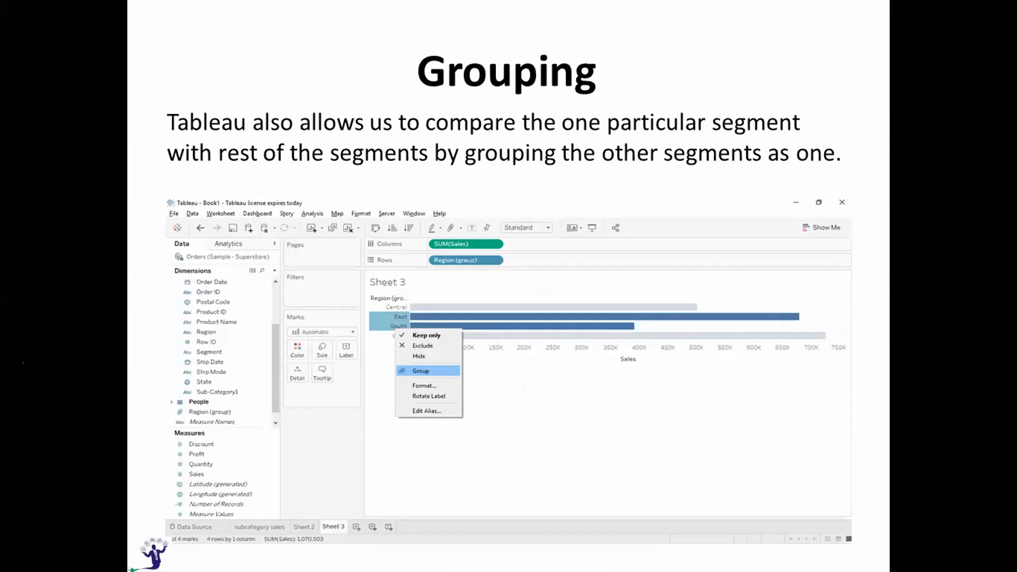
{"action": "key", "text": "alt+Tab"}
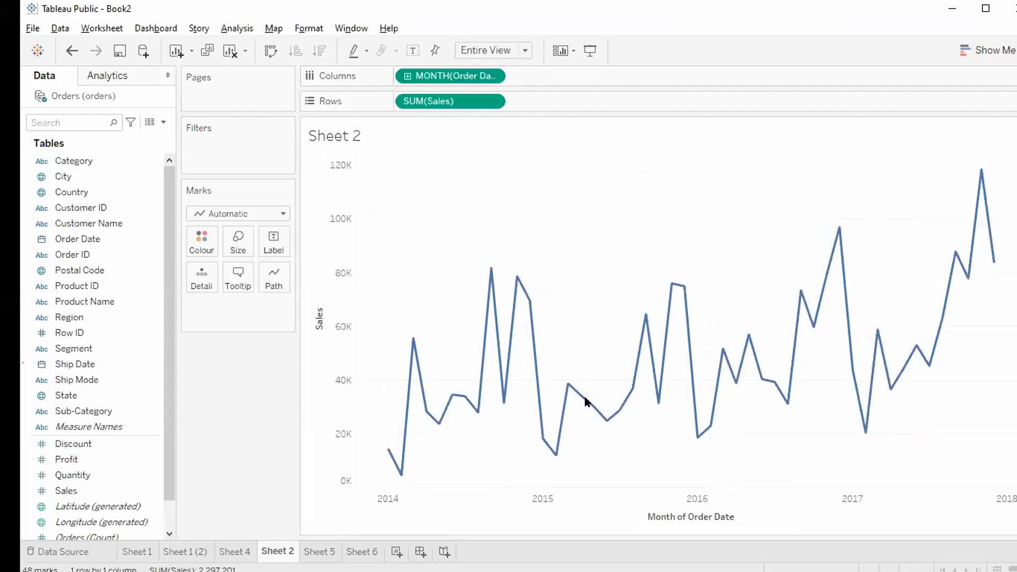
On Sheet 5, build a bar chart of Sales by Sub-Category and fit it to Entire View
{"action": "left_click", "coordinate": [319, 552]}
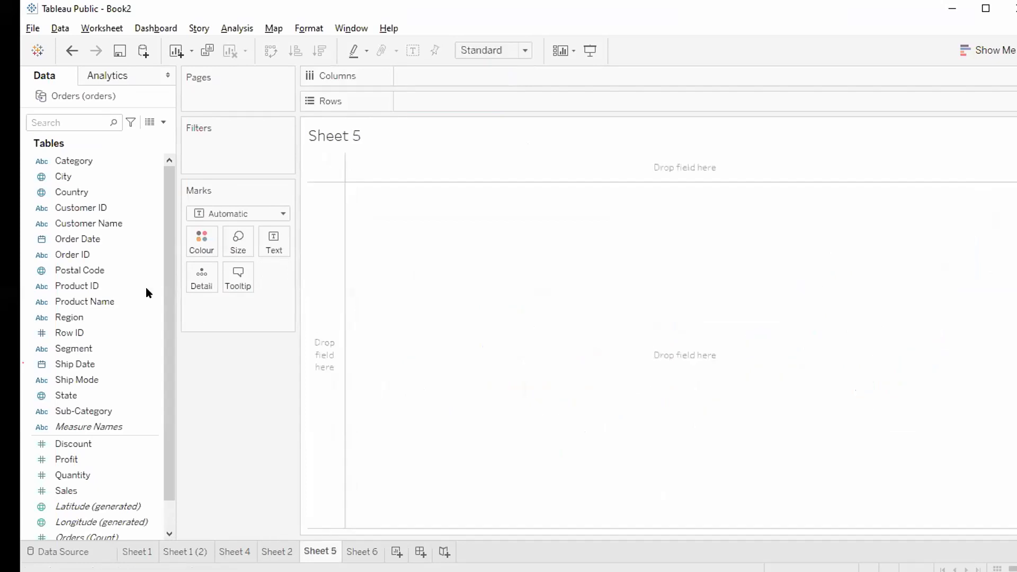
{"action": "double_click", "coordinate": [97, 496]}
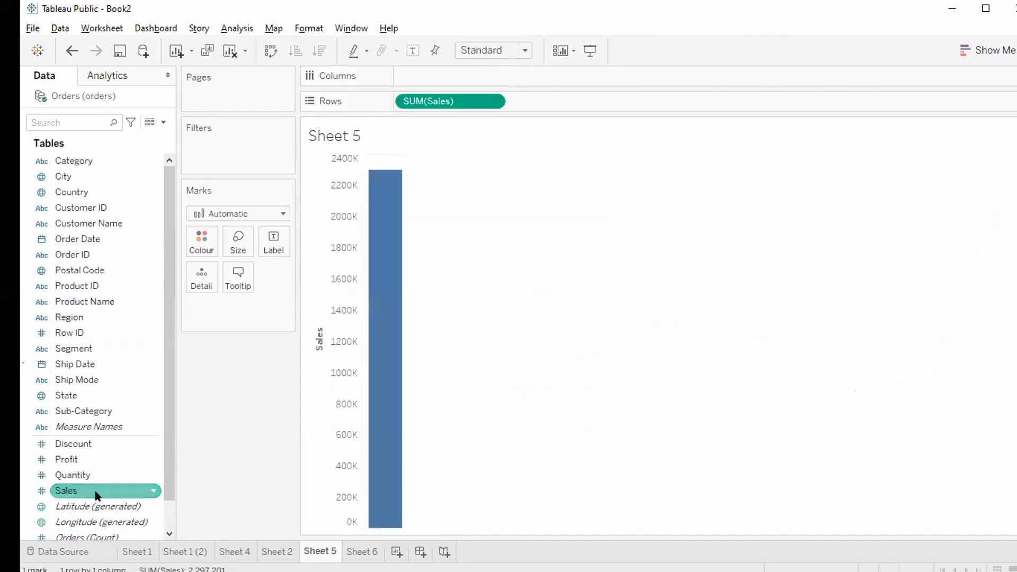
{"action": "double_click", "coordinate": [125, 410]}
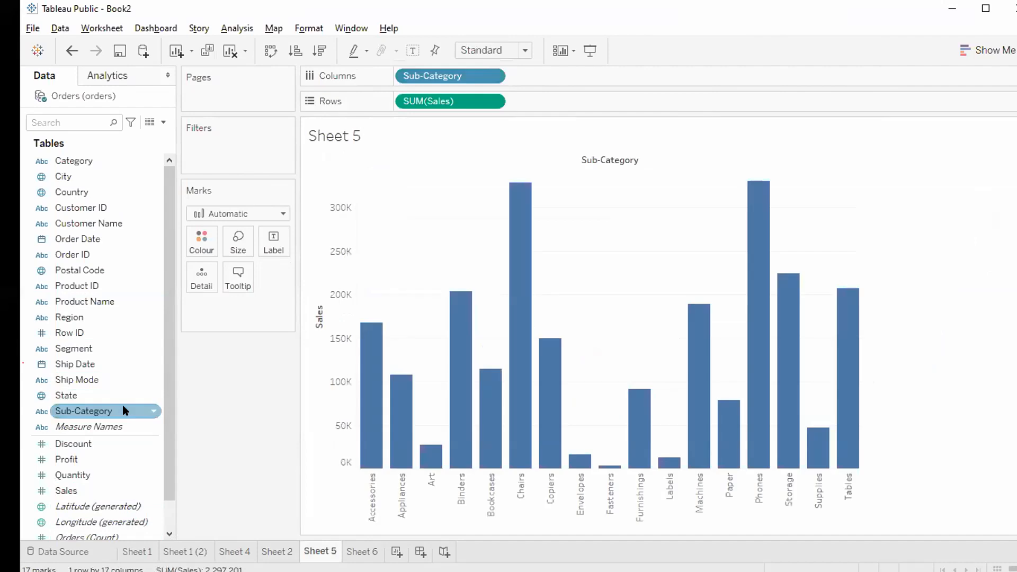
{"action": "left_click", "coordinate": [500, 51]}
{"action": "left_click", "coordinate": [483, 103]}
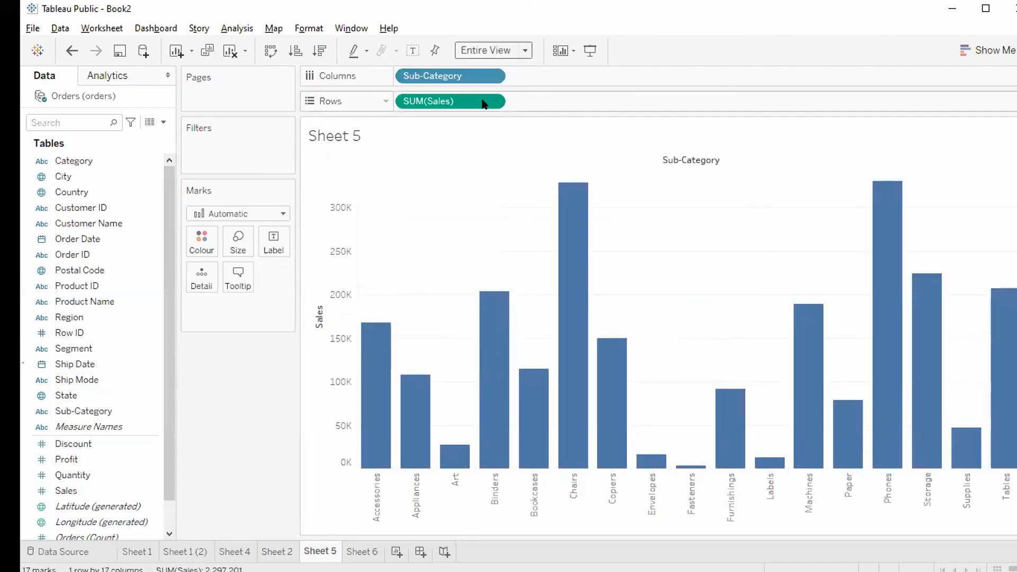
Swap rows and columns of the Sub-Category chart and sort the bars by Sales in descending order
{"action": "key", "text": "ctrl+w"}
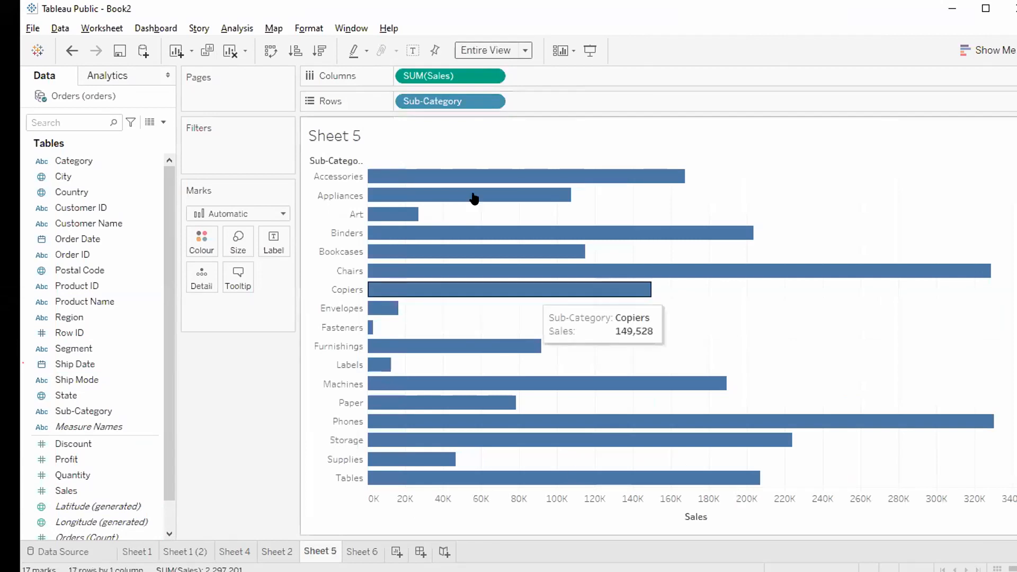
{"action": "left_click", "coordinate": [320, 51]}
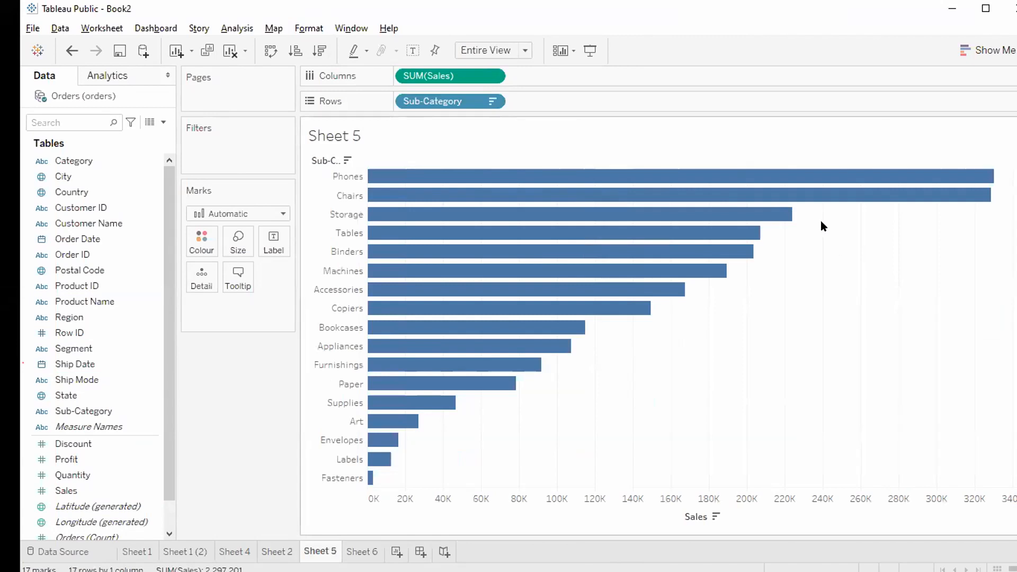
Group the Phones, Chairs and Storage bars in the sorted Sales chart into a Sub-Category group
{"action": "left_click_drag", "start_coordinate": [814, 221], "coordinate": [649, 165]}
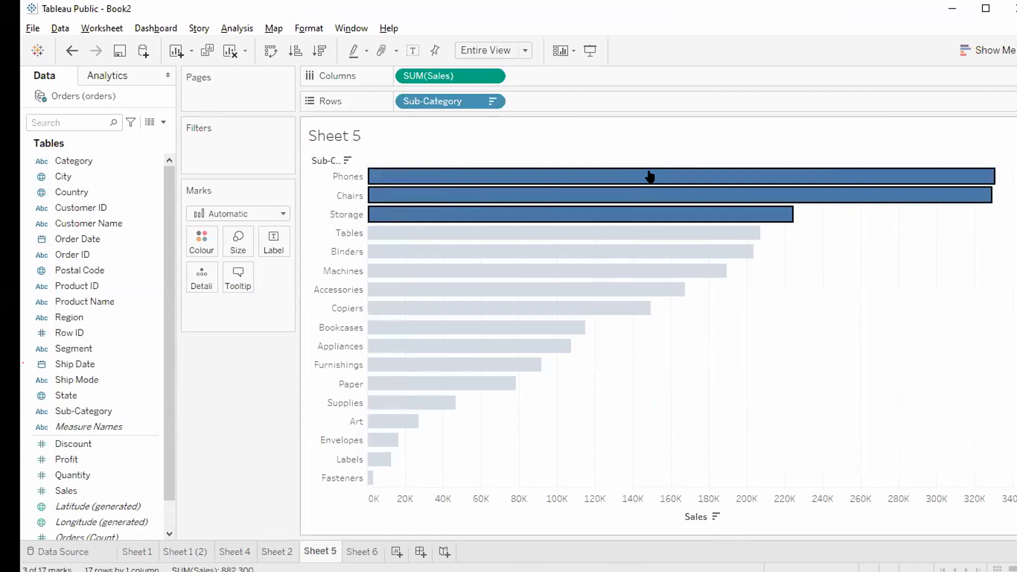
{"action": "mouse_move", "coordinate": [650, 175]}
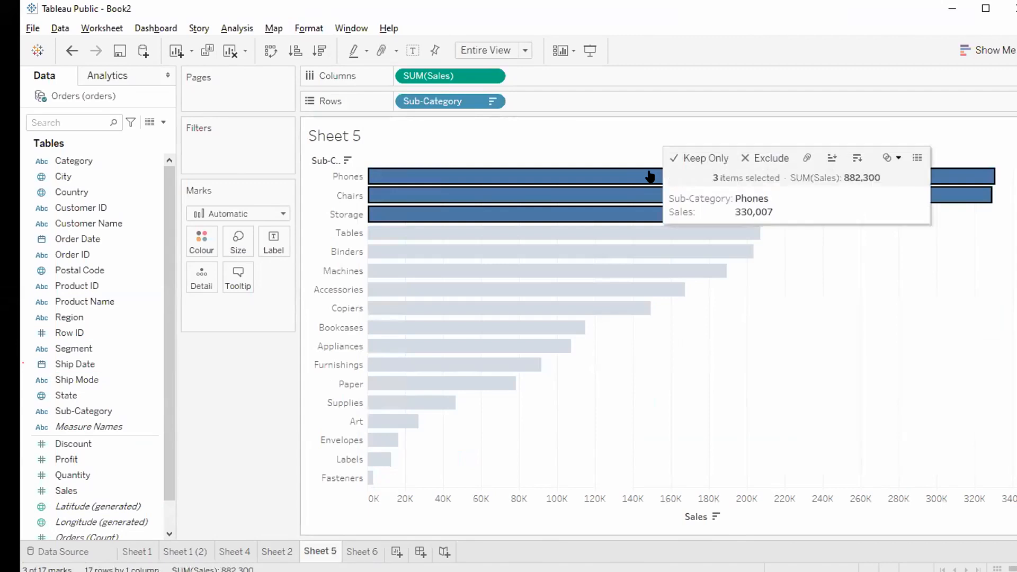
{"action": "left_click", "coordinate": [806, 159]}
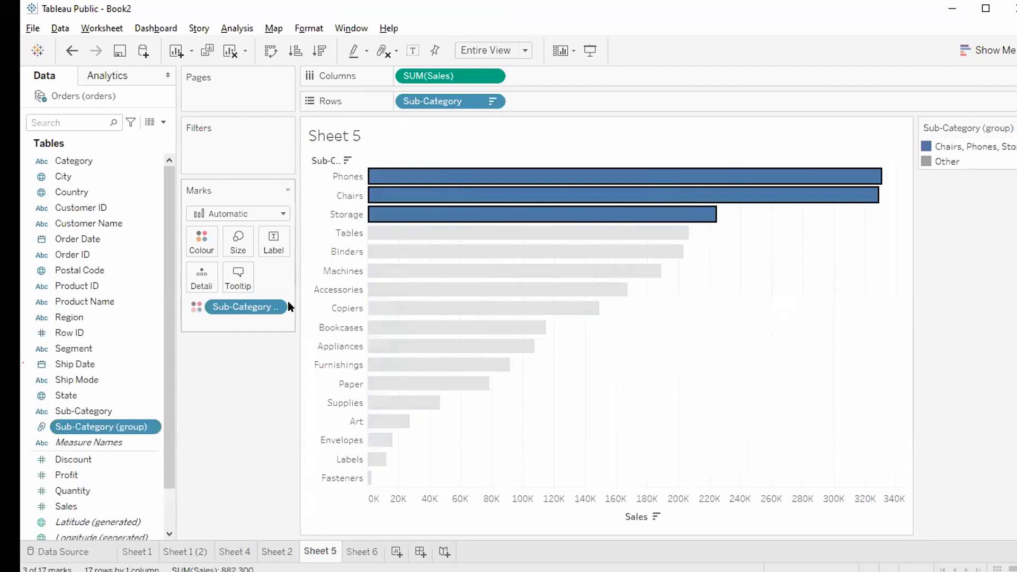
Replace Sub-Category on Rows with Sub-Category (group) and inspect the resulting bars
{"action": "left_click_drag", "start_coordinate": [74, 428], "coordinate": [554, 104]}
{"action": "left_click_drag", "start_coordinate": [446, 103], "coordinate": [225, 452]}
{"action": "mouse_move", "coordinate": [535, 282]}
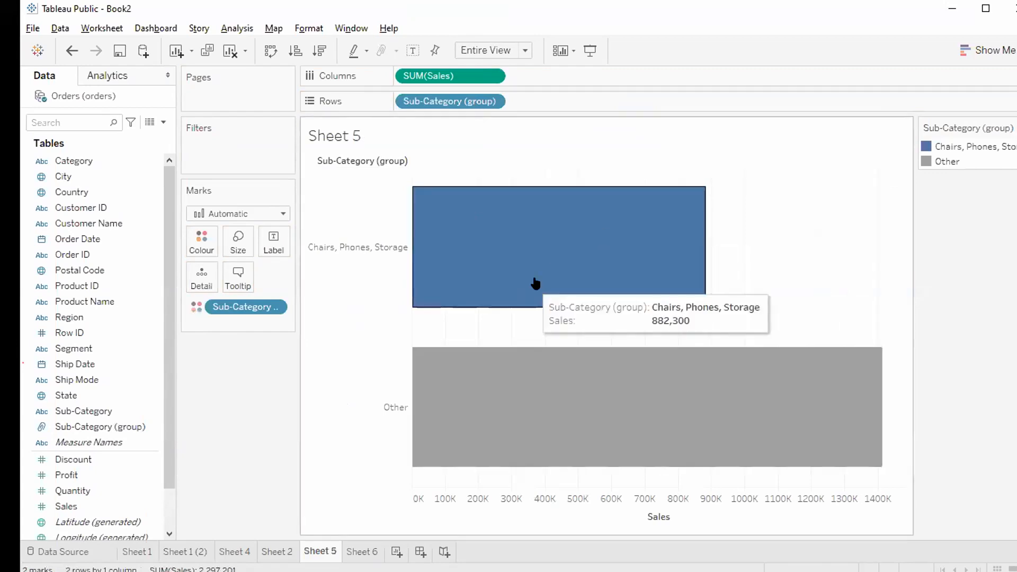
{"action": "mouse_move", "coordinate": [583, 352]}
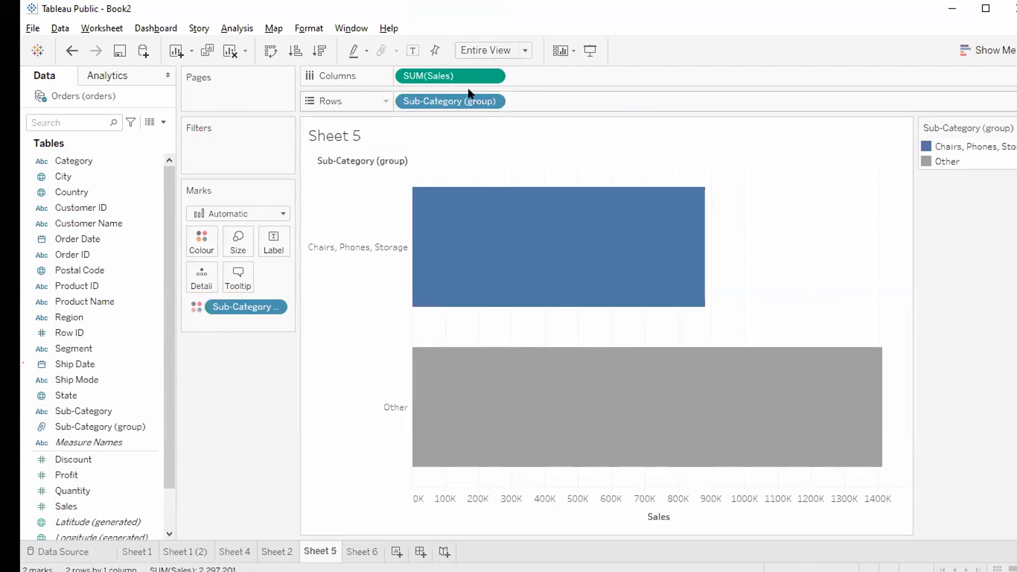
Remove Sub-Category (group) from Rows and delete the group field from the data source
{"action": "left_click_drag", "start_coordinate": [469, 99], "coordinate": [74, 422]}
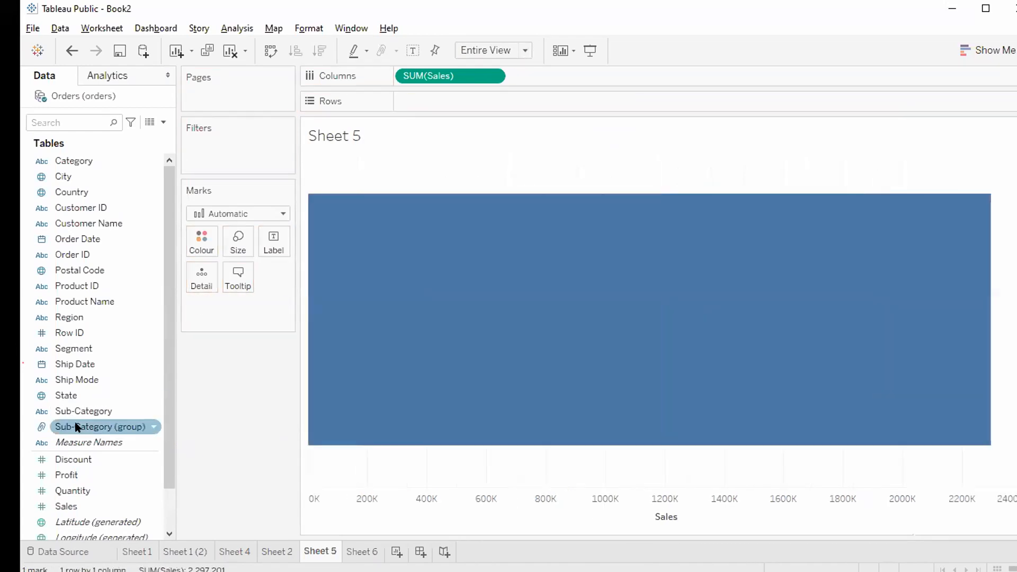
{"action": "right_click", "coordinate": [77, 426]}
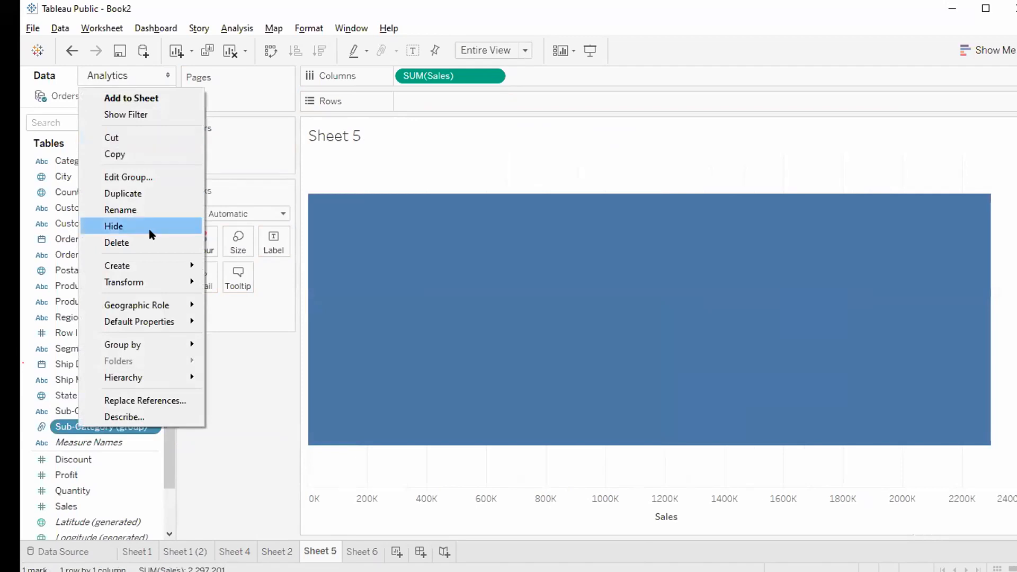
{"action": "left_click", "coordinate": [148, 242]}
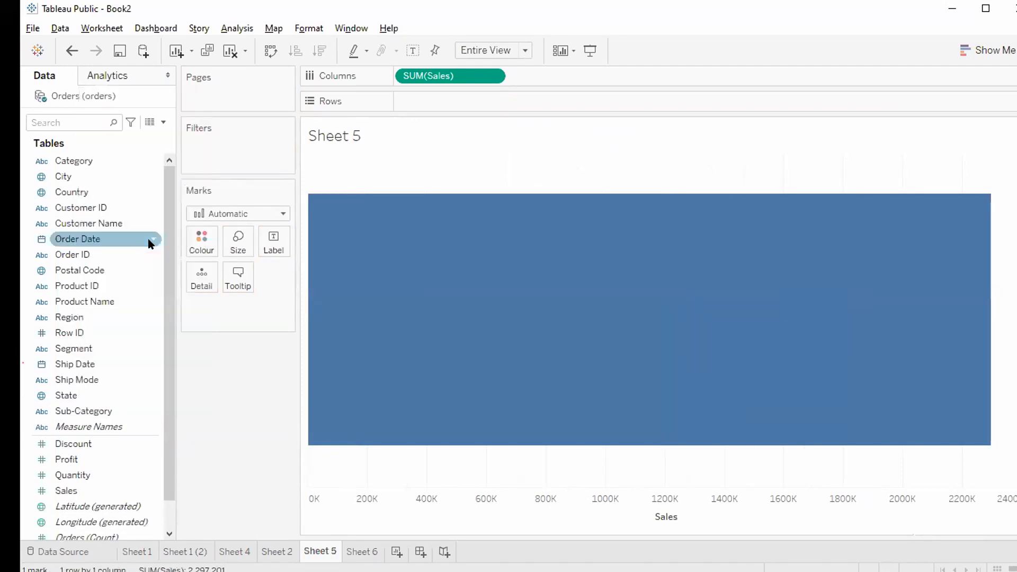
Add Sub-Category back to the Sales bar chart and show mark labels on the bars
{"action": "left_click", "coordinate": [97, 411]}
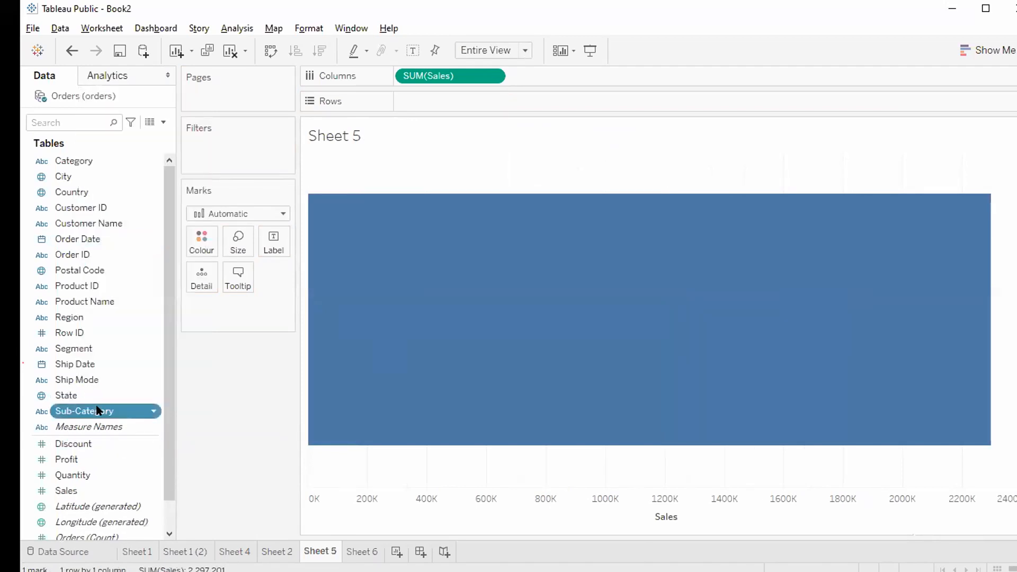
{"action": "double_click", "coordinate": [97, 410]}
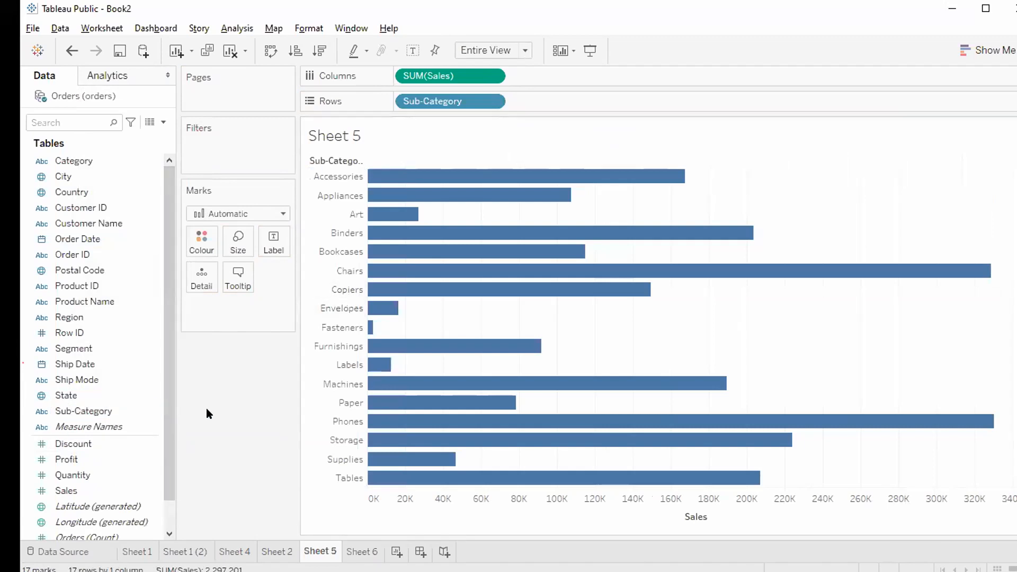
{"action": "left_click", "coordinate": [411, 51]}
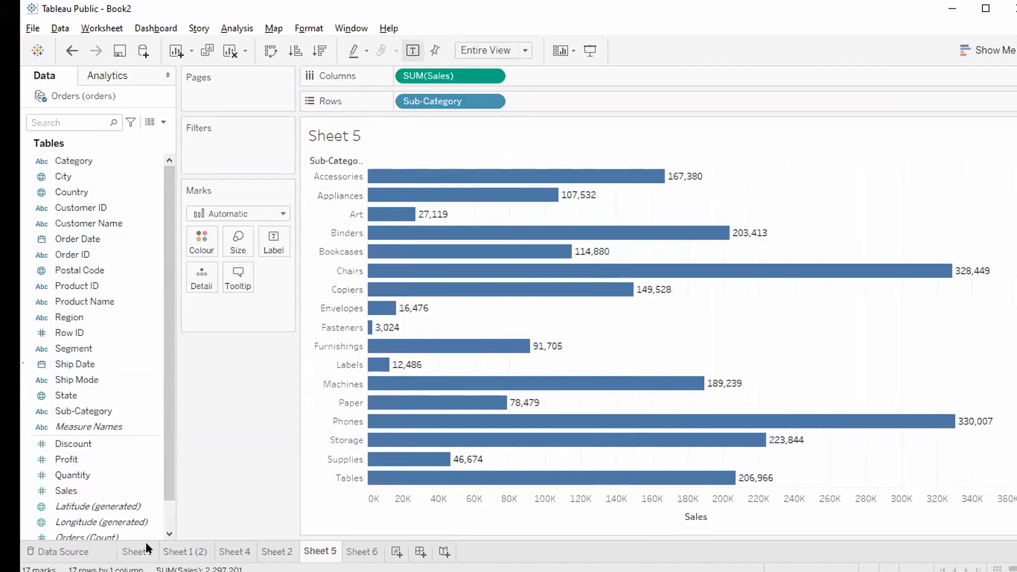
Create a group from the Sub-Category field that combines Art, Envelopes, Labels and Paper
{"action": "right_click", "coordinate": [148, 412]}
{"action": "mouse_move", "coordinate": [253, 224]}
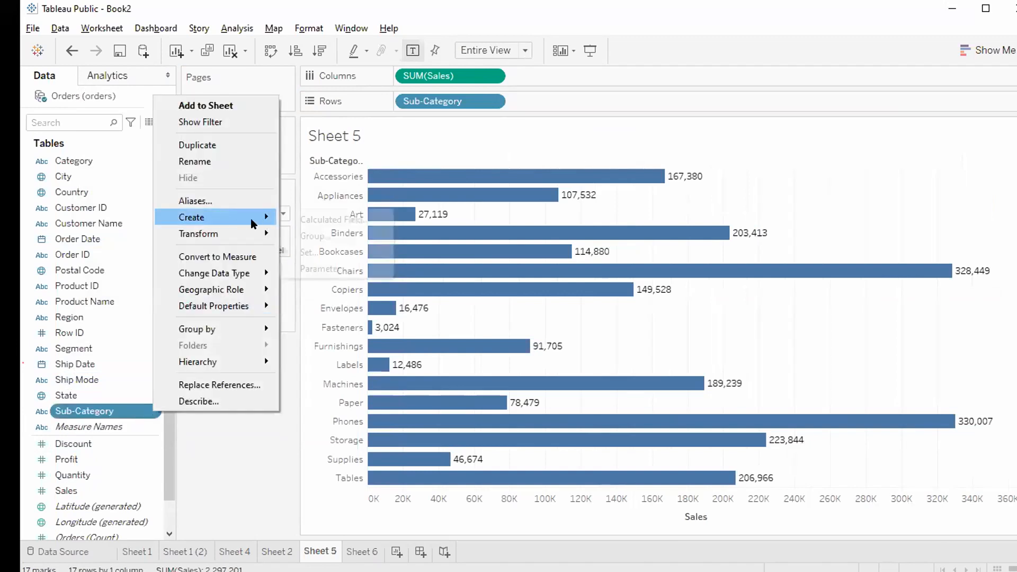
{"action": "left_click", "coordinate": [316, 233]}
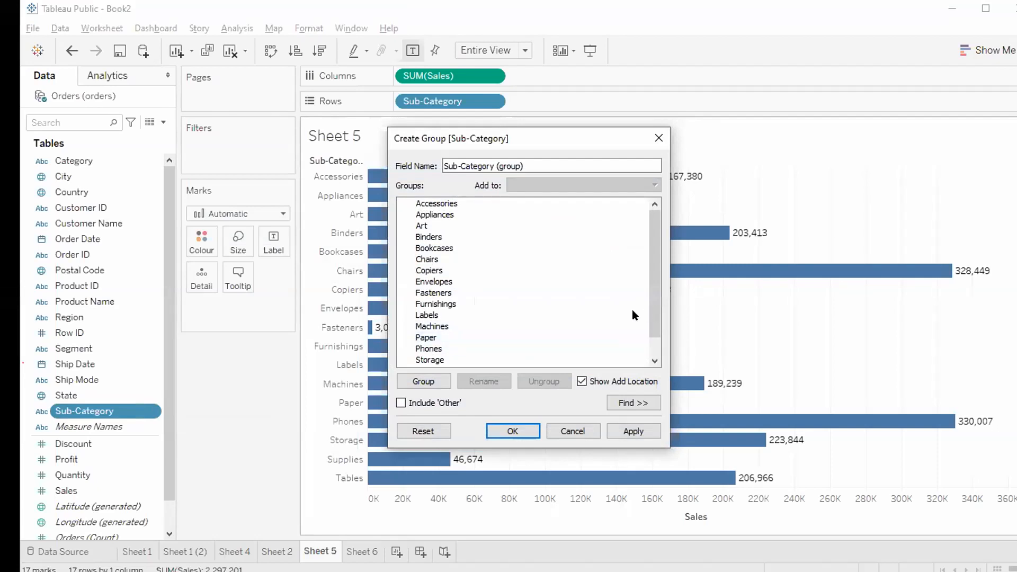
{"action": "scroll", "coordinate": [646, 304], "scroll_direction": "down", "scroll_amount": 1}
{"action": "left_click", "coordinate": [429, 314]}
{"action": "left_click", "coordinate": [421, 292], "text": "ctrl"}
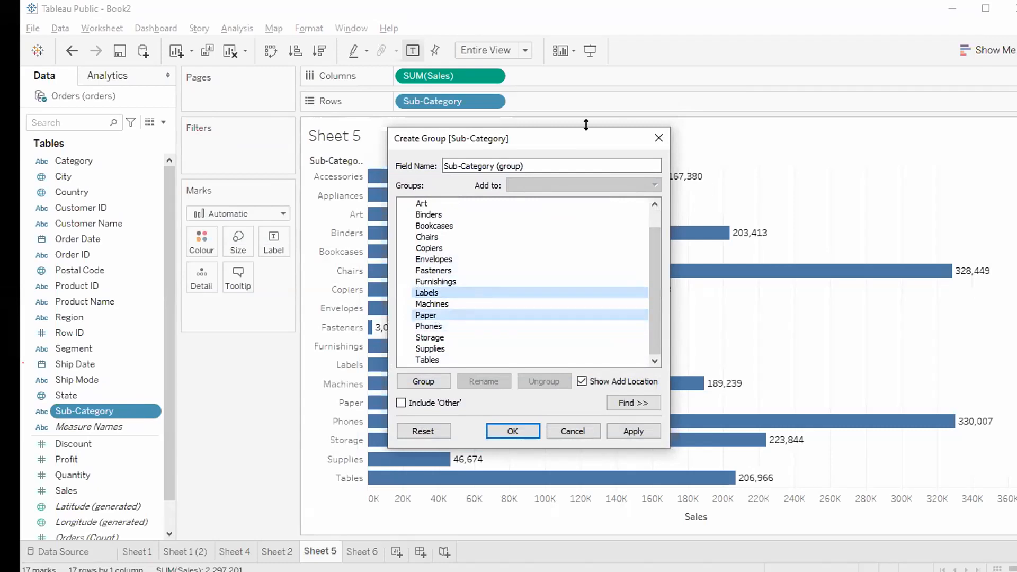
{"action": "left_click", "coordinate": [446, 261], "text": "ctrl"}
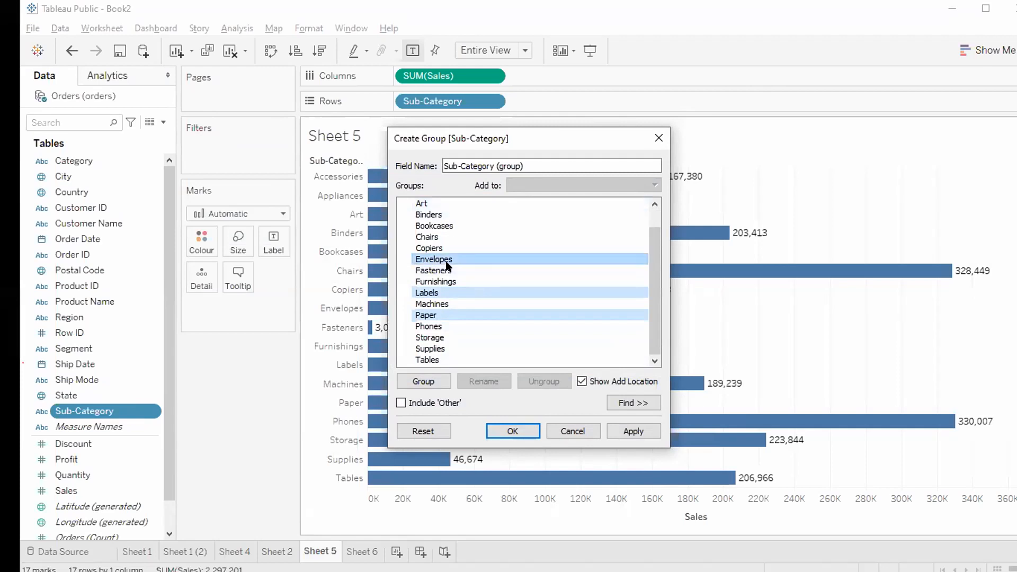
{"action": "left_click", "coordinate": [432, 204], "text": "ctrl"}
{"action": "left_click", "coordinate": [421, 379]}
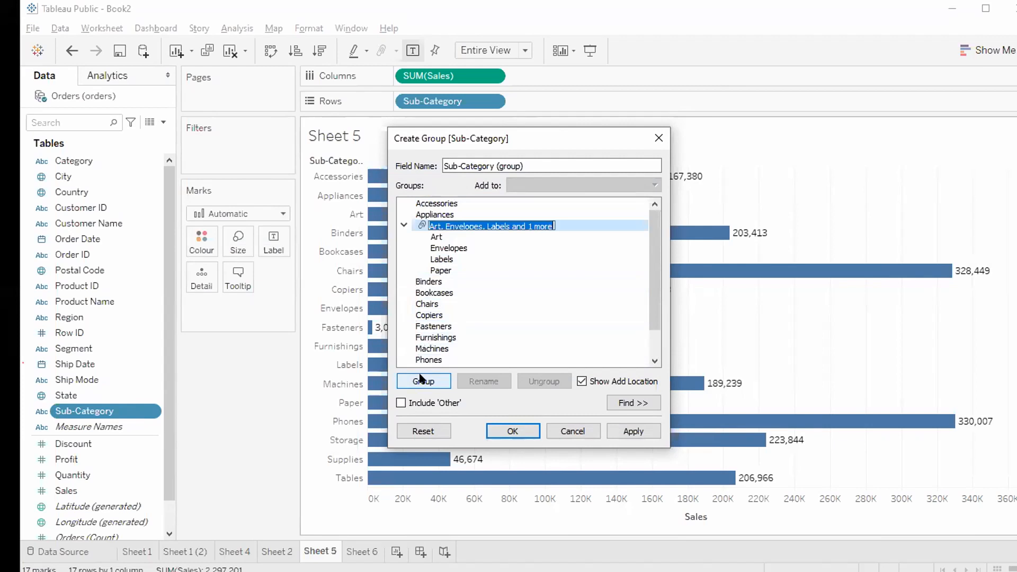
Name the new sub-category group STATIONARY and save the group field
{"action": "type", "text": "STATIO"}
{"action": "key", "text": "BackSpace"}
{"action": "type", "text": "ONARY"}
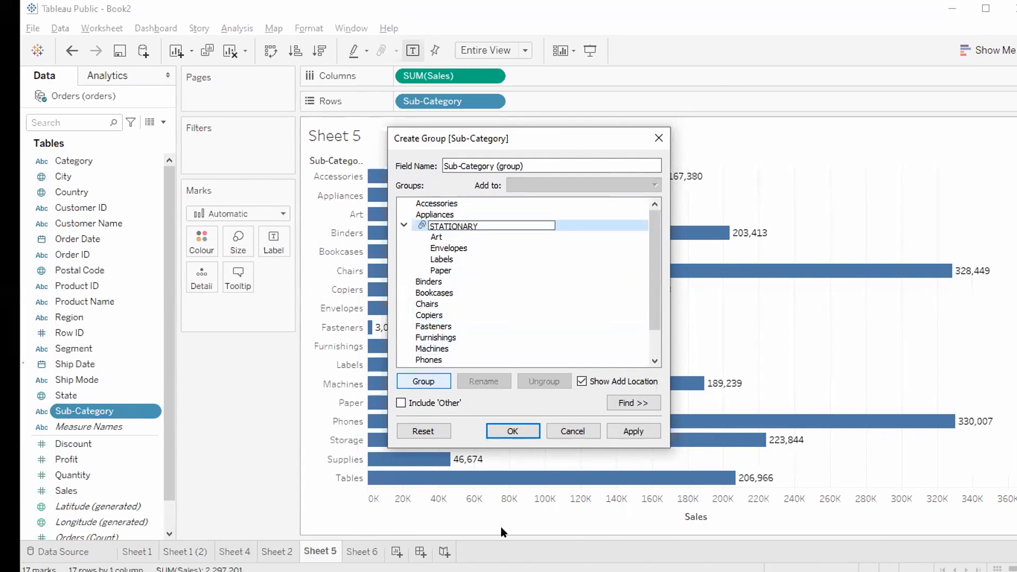
{"action": "left_click", "coordinate": [634, 427]}
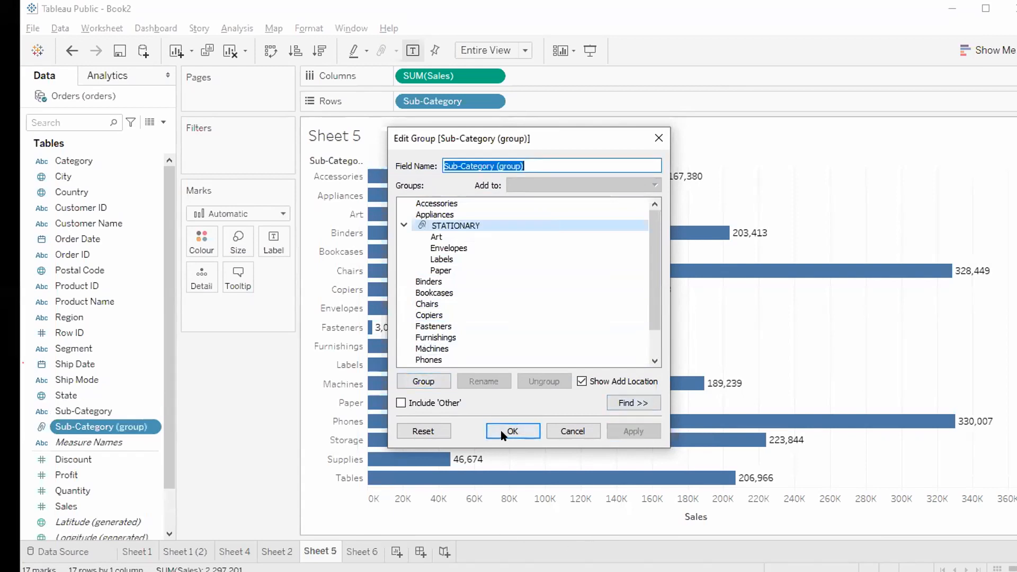
{"action": "left_click", "coordinate": [512, 431]}
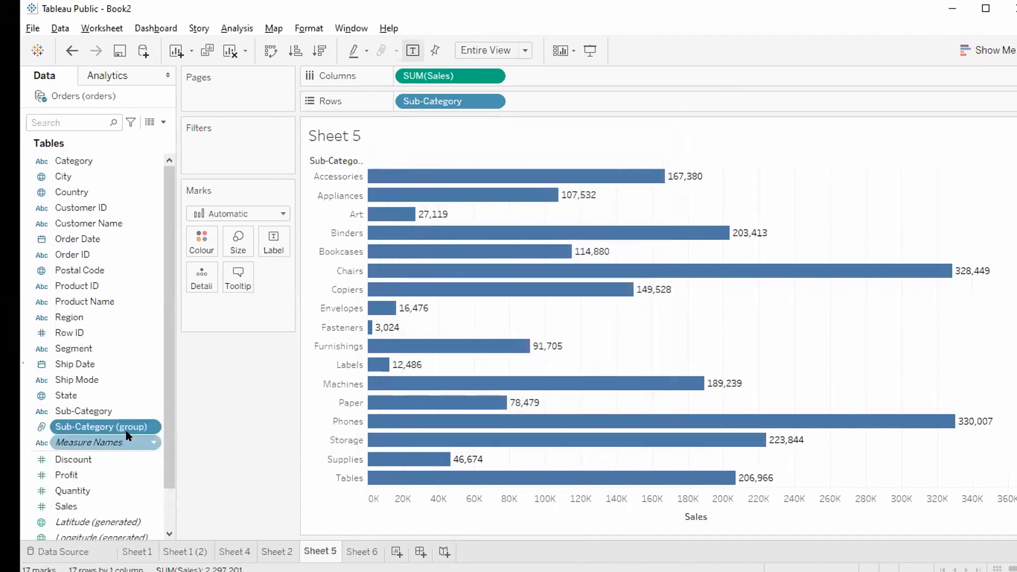
Replace Sub-Category on Rows with Sub-Category (group) and highlight the STATIONARY bar
{"action": "left_click_drag", "start_coordinate": [121, 433], "coordinate": [469, 101]}
{"action": "left_click_drag", "start_coordinate": [429, 102], "coordinate": [237, 422]}
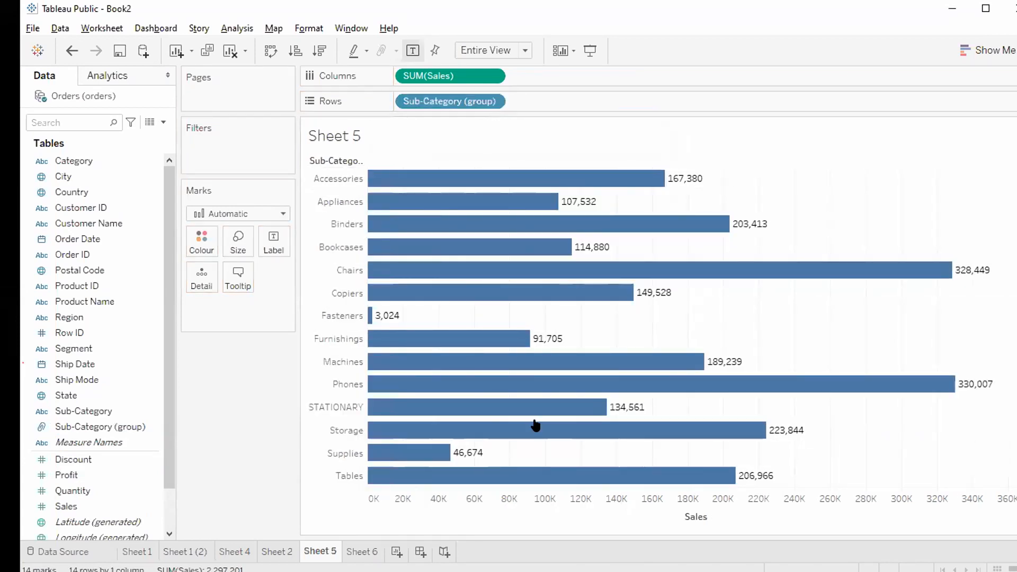
{"action": "left_click", "coordinate": [335, 409]}
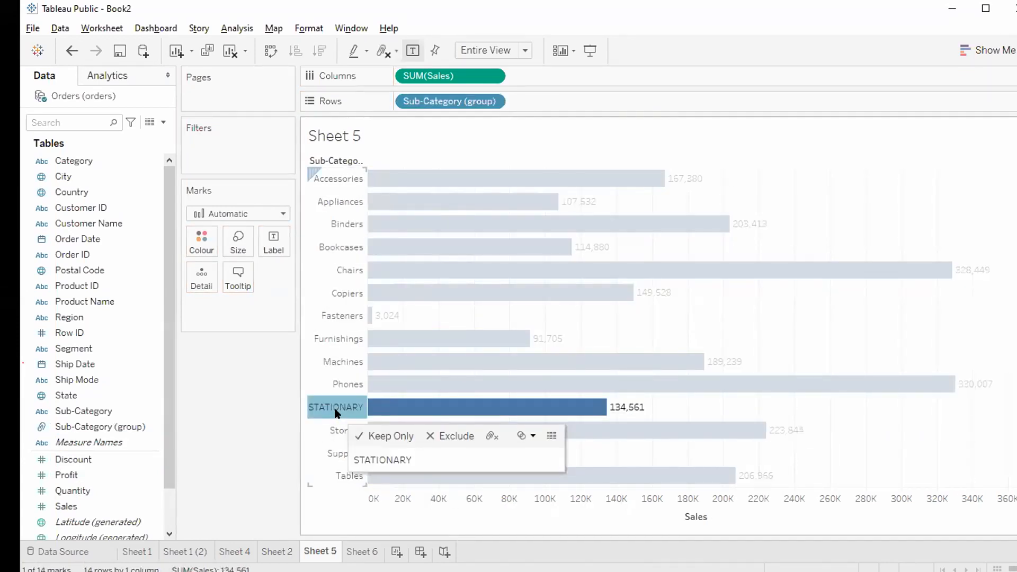
{"action": "mouse_move", "coordinate": [428, 465]}
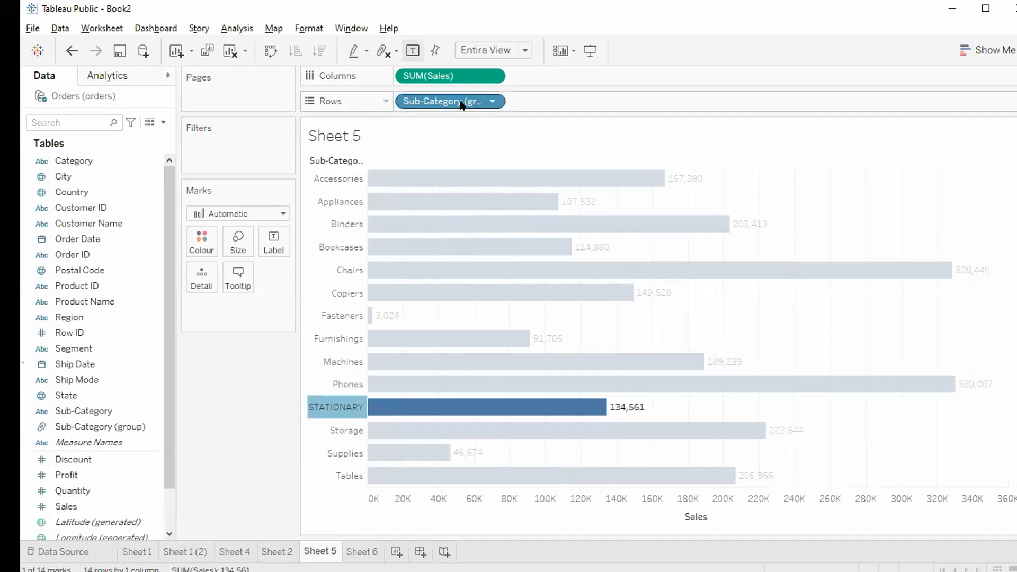
Delete the Sub-Category (group) field after taking it off Rows, and restore Sub-Category to the chart
{"action": "left_click_drag", "start_coordinate": [464, 103], "coordinate": [215, 443]}
{"action": "left_click", "coordinate": [141, 427]}
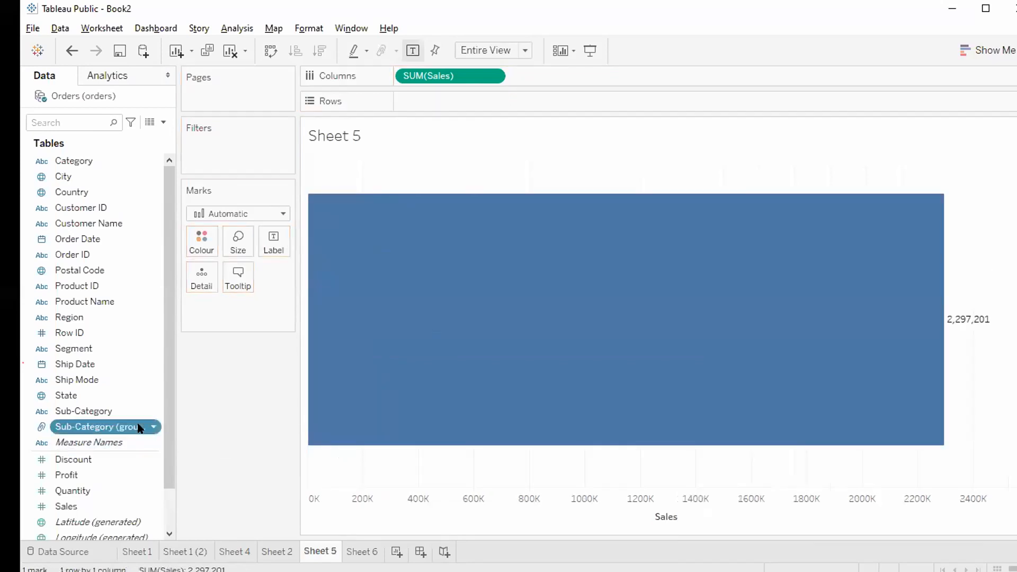
{"action": "right_click", "coordinate": [140, 426]}
{"action": "left_click", "coordinate": [252, 242]}
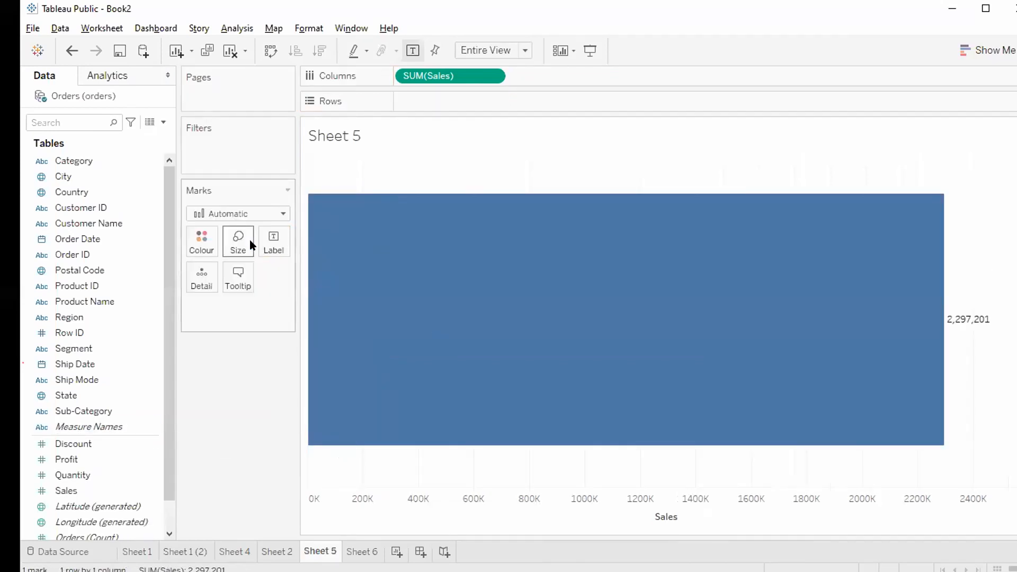
{"action": "left_click", "coordinate": [89, 412]}
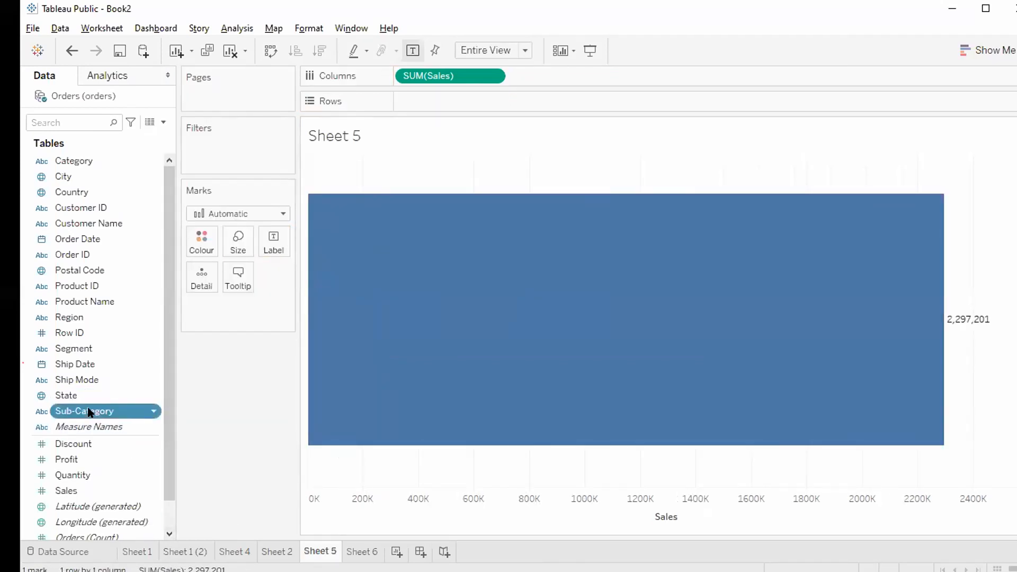
{"action": "double_click", "coordinate": [89, 412]}
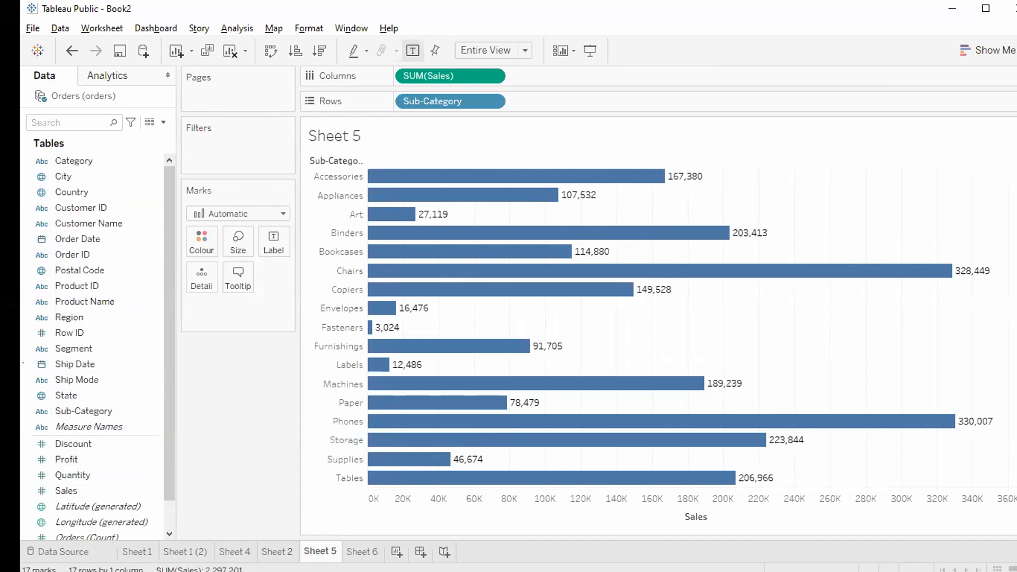
On Sheet 6, highlight Measure Names, Latitude (generated), Longitude (generated), Orders (Count) and Measure Values in the field list
{"action": "left_click", "coordinate": [362, 552]}
{"action": "left_click", "coordinate": [95, 426]}
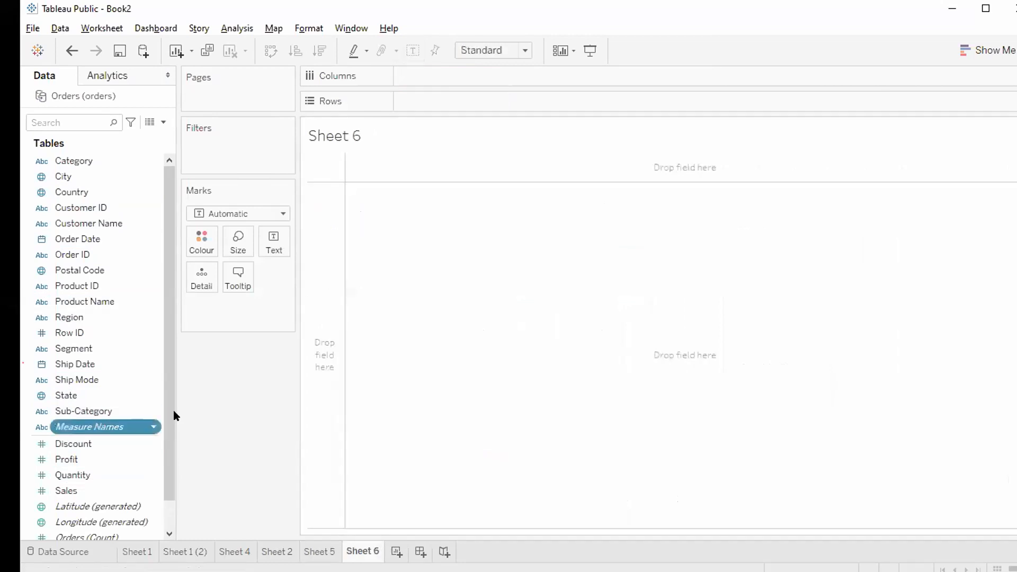
{"action": "left_click_drag", "start_coordinate": [167, 415], "coordinate": [191, 527]}
{"action": "left_click", "coordinate": [109, 475], "text": "ctrl"}
{"action": "left_click", "coordinate": [109, 491], "text": "ctrl"}
{"action": "left_click", "coordinate": [108, 506], "text": "ctrl"}
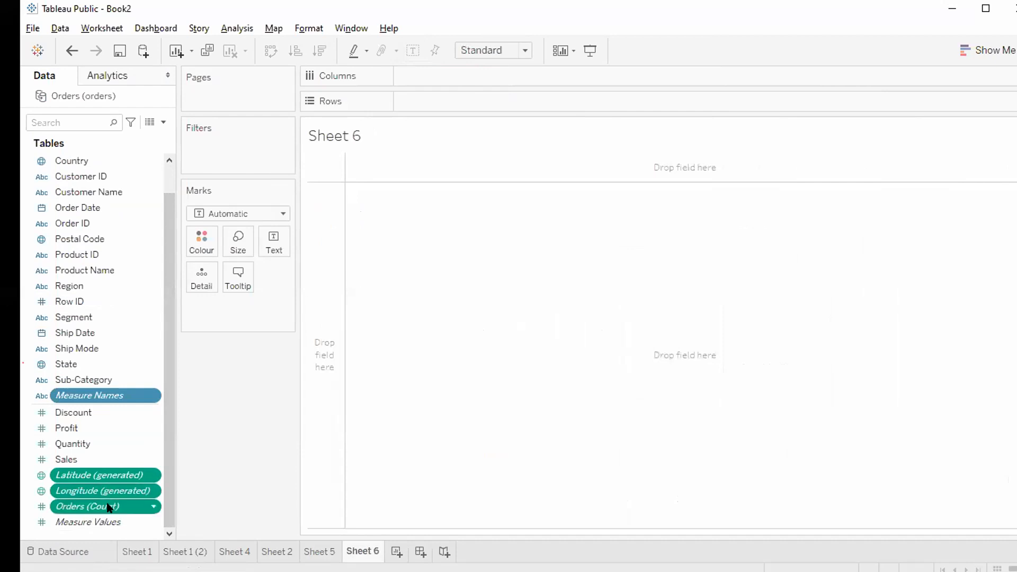
{"action": "left_click", "coordinate": [108, 519], "text": "ctrl"}
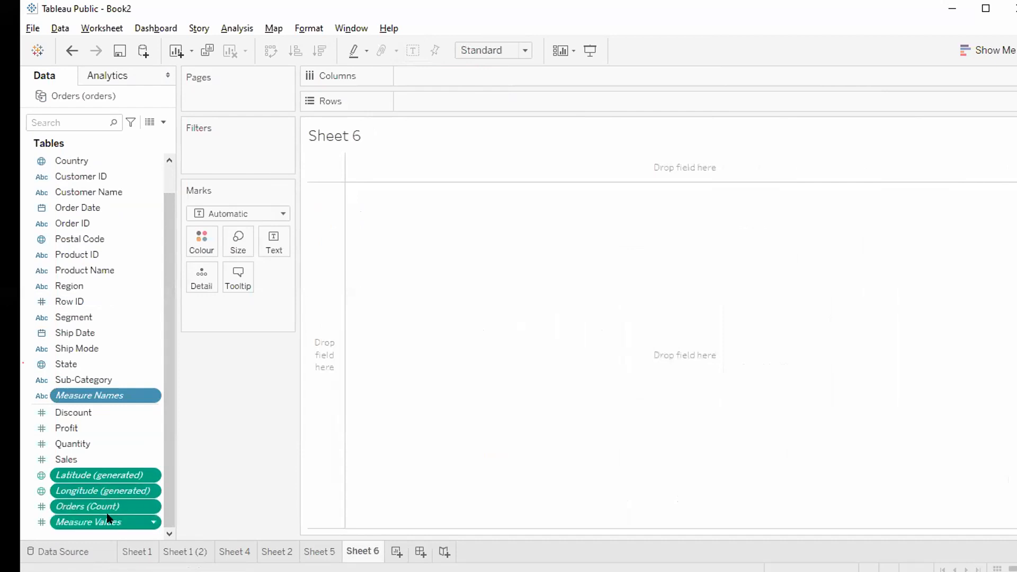
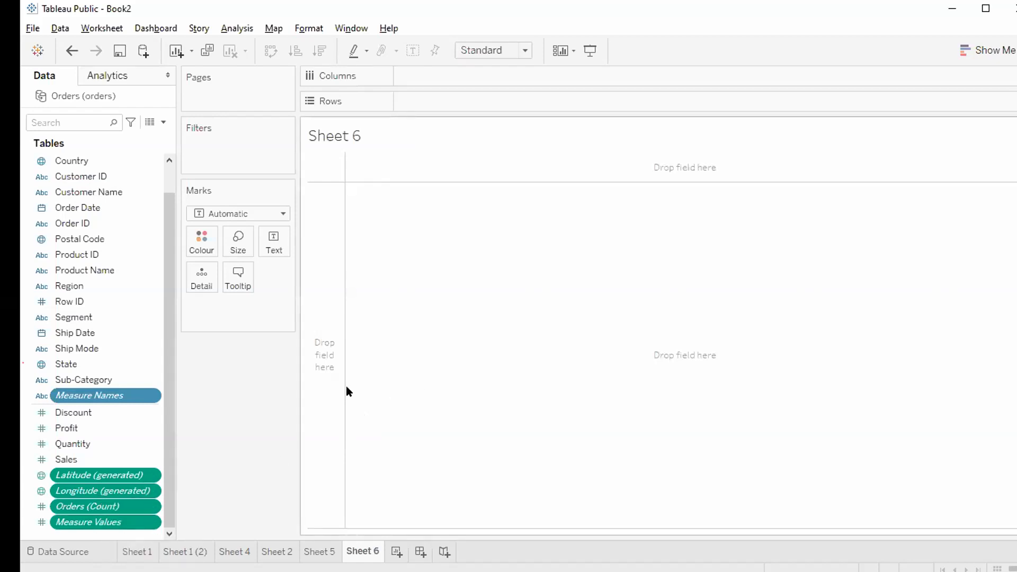
Chart Orders (Count) on Sheet 6 as a bar with its mark label, and clear the sheet
{"action": "left_click", "coordinate": [127, 508]}
{"action": "double_click", "coordinate": [127, 508]}
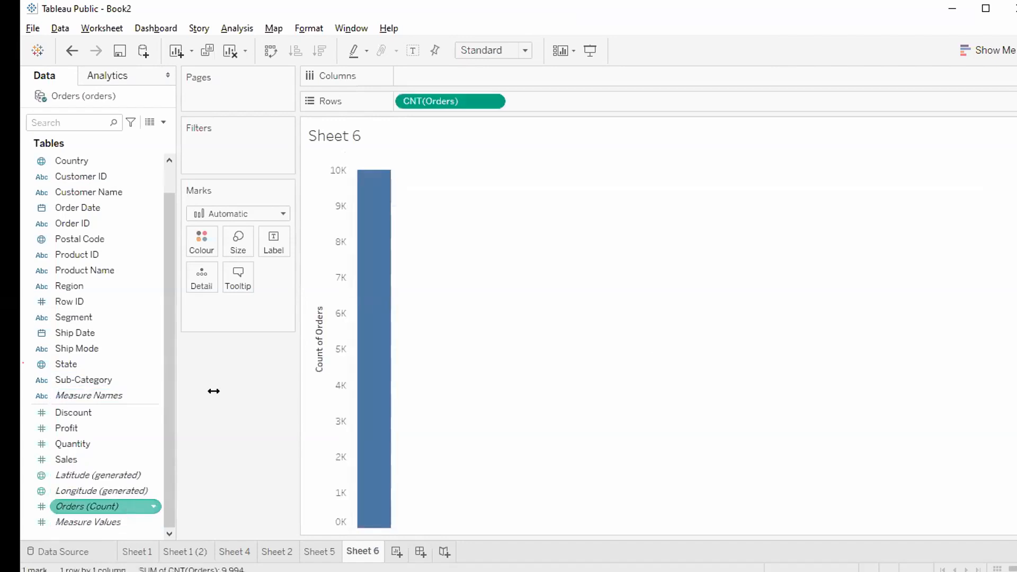
{"action": "left_click", "coordinate": [412, 51]}
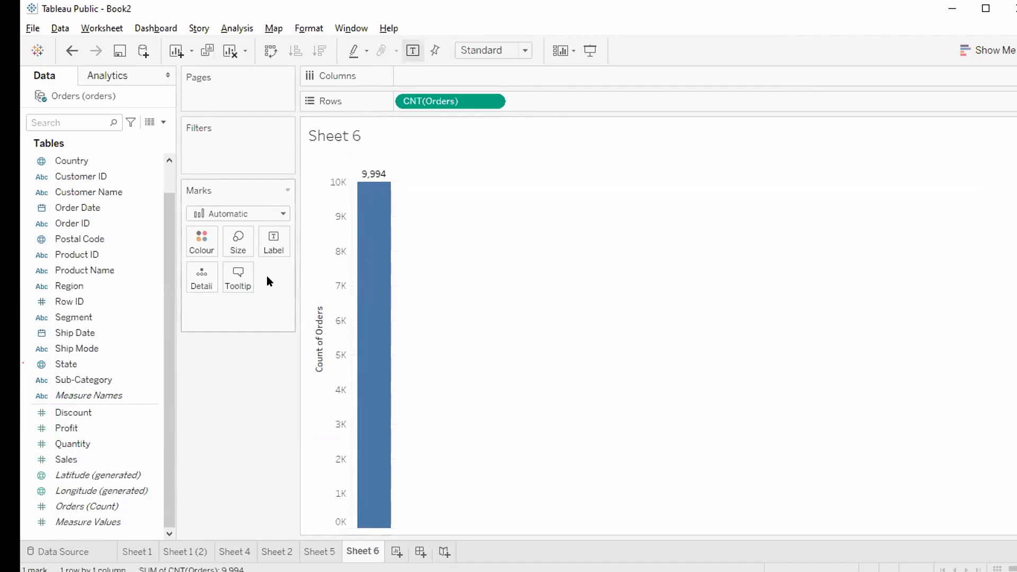
{"action": "left_click", "coordinate": [238, 53]}
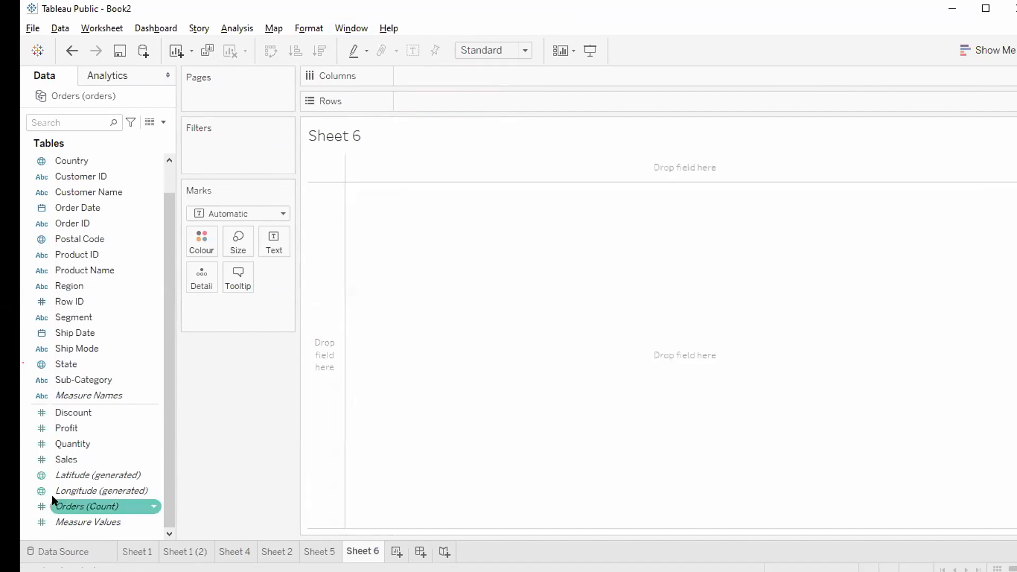
Add Measure Names to Sheet 6 to list all measures in a table, and clear the sheet again
{"action": "double_click", "coordinate": [74, 398]}
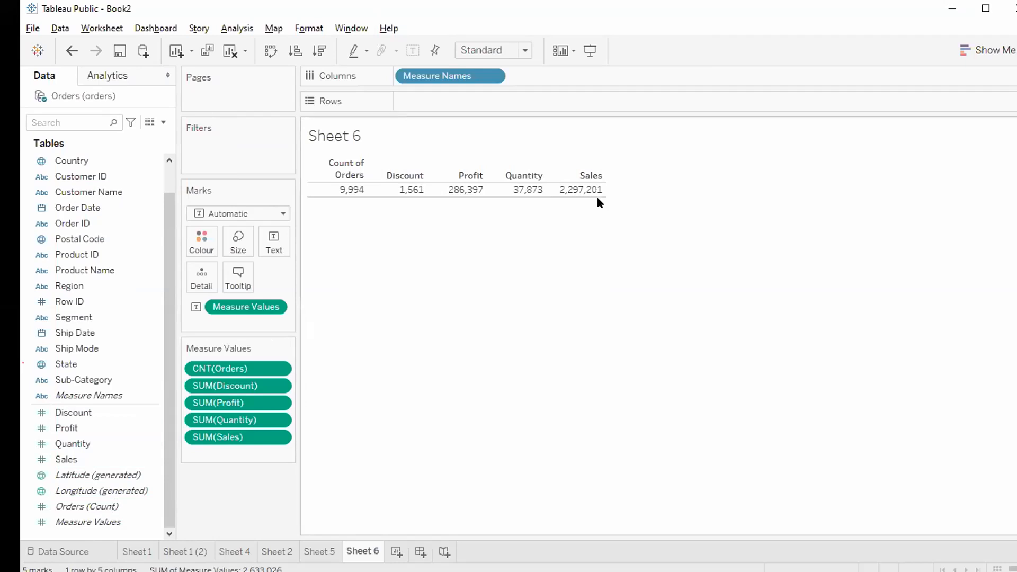
{"action": "left_click", "coordinate": [237, 51]}
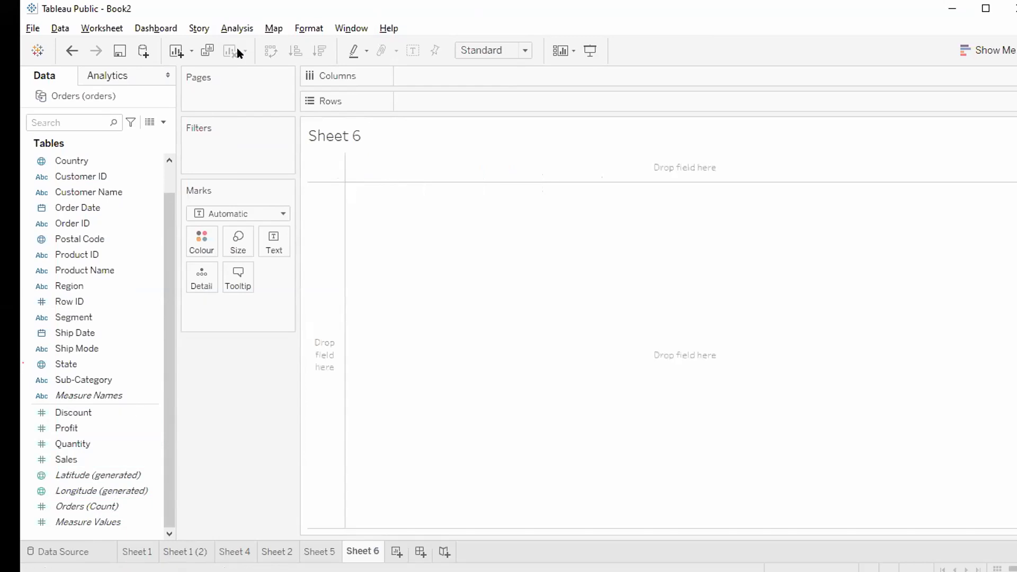
Chart Measure Values by Measure Names on Sheet 6 as bars with mark labels, and clear the sheet
{"action": "left_click", "coordinate": [151, 364]}
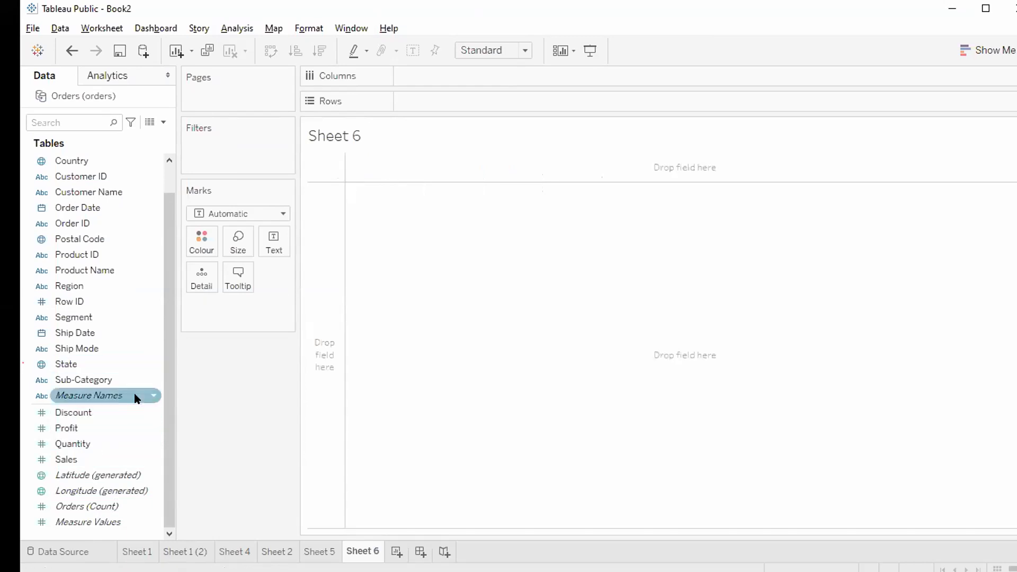
{"action": "double_click", "coordinate": [121, 520]}
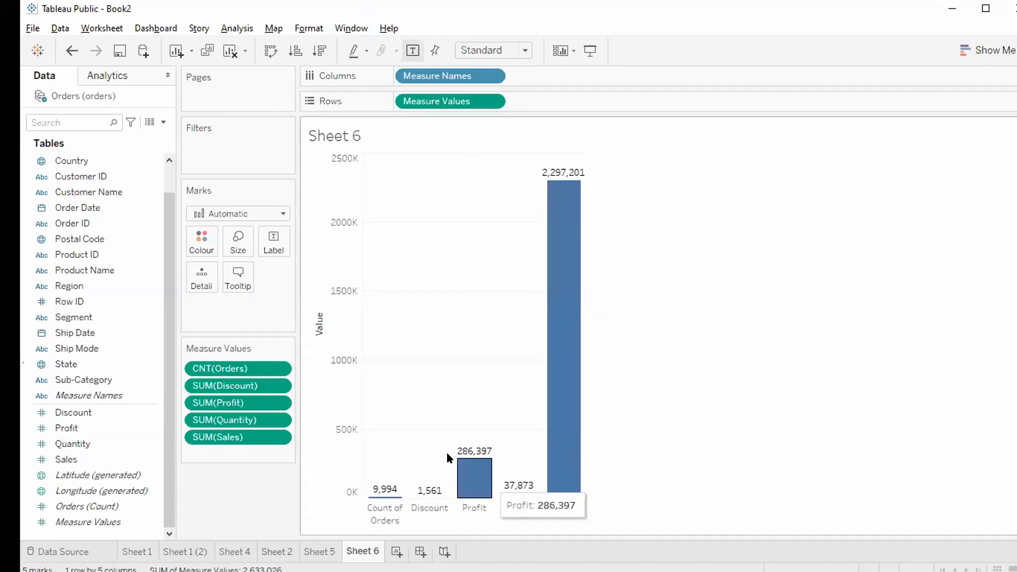
{"action": "mouse_move", "coordinate": [385, 496]}
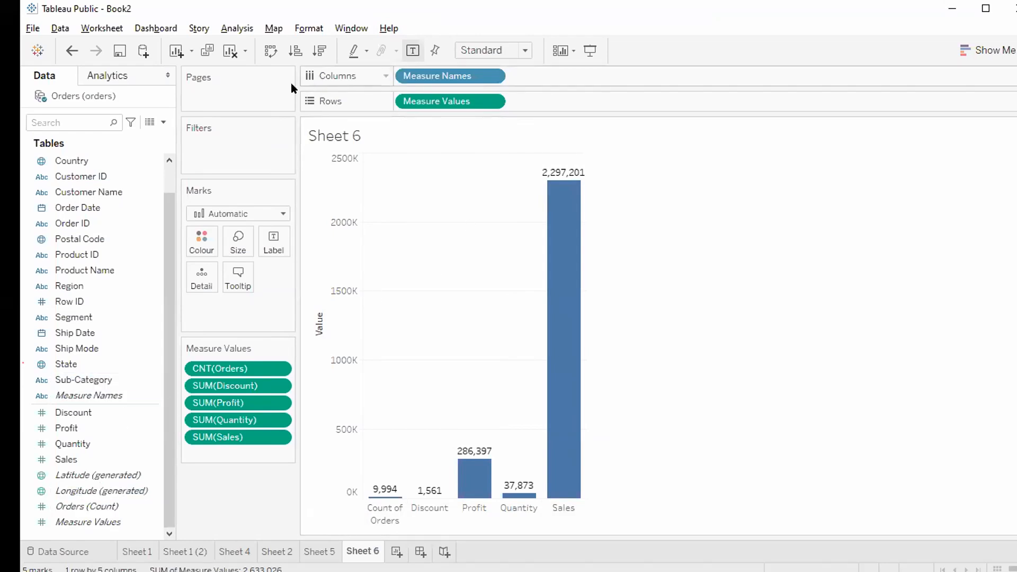
{"action": "left_click", "coordinate": [231, 59]}
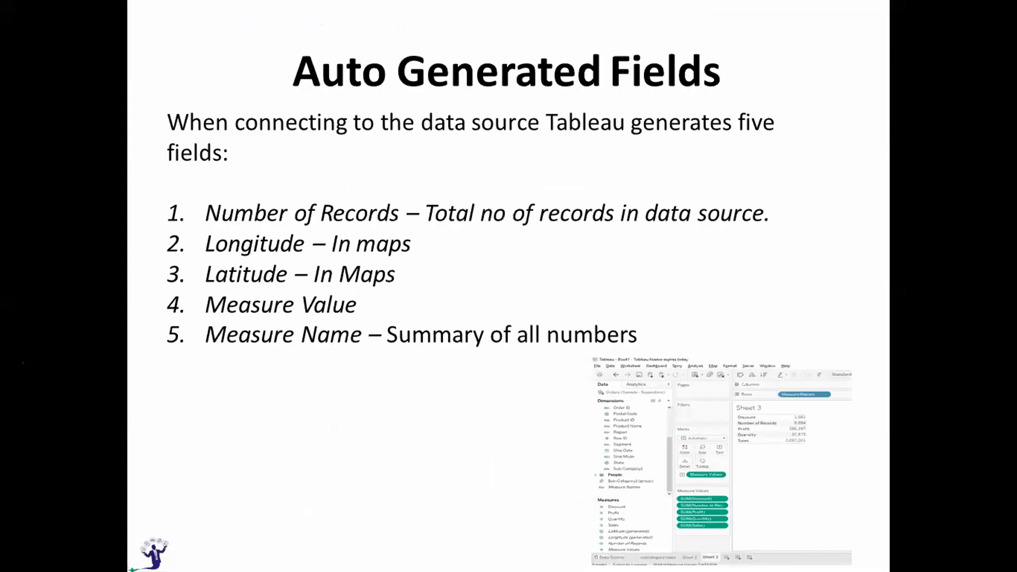
{"action": "key", "text": "Right"}
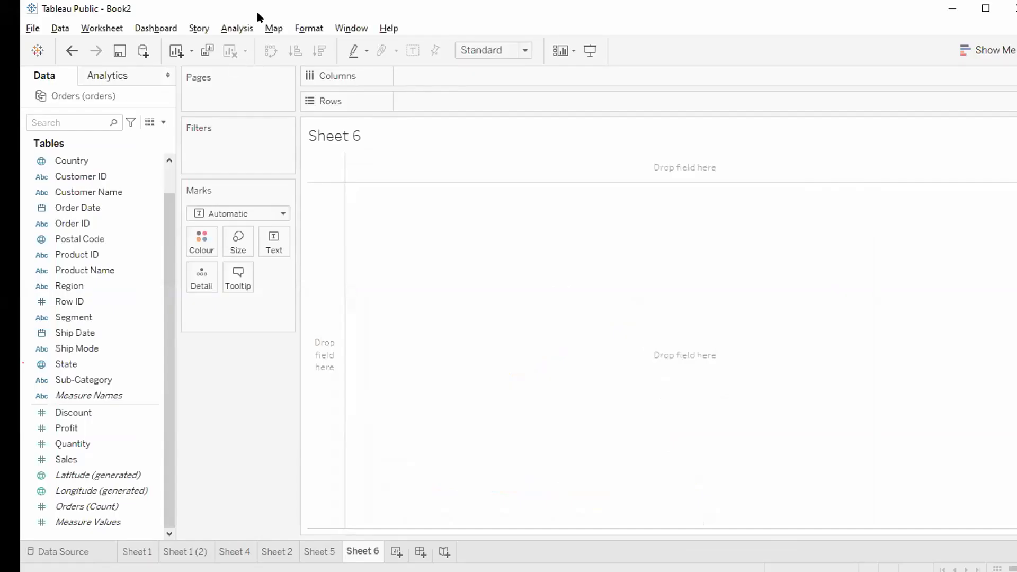
{"action": "double_click", "coordinate": [65, 460]}
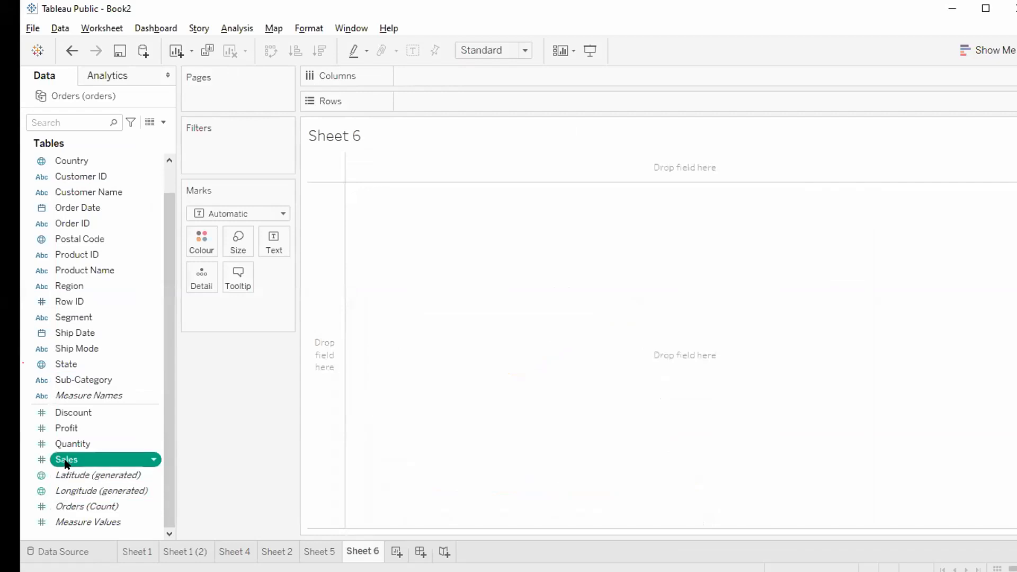
{"action": "double_click", "coordinate": [74, 438]}
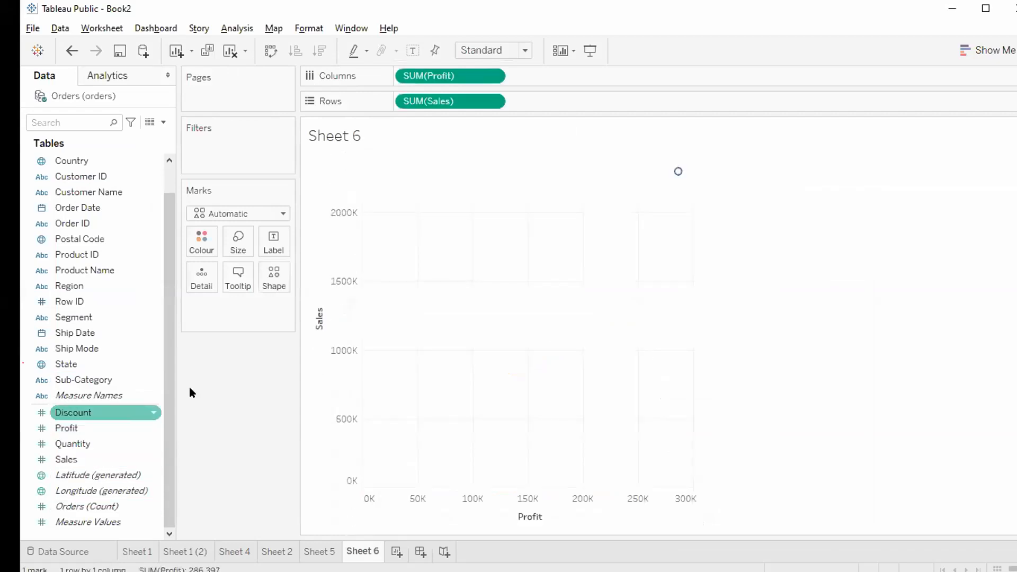
{"action": "left_click", "coordinate": [230, 50]}
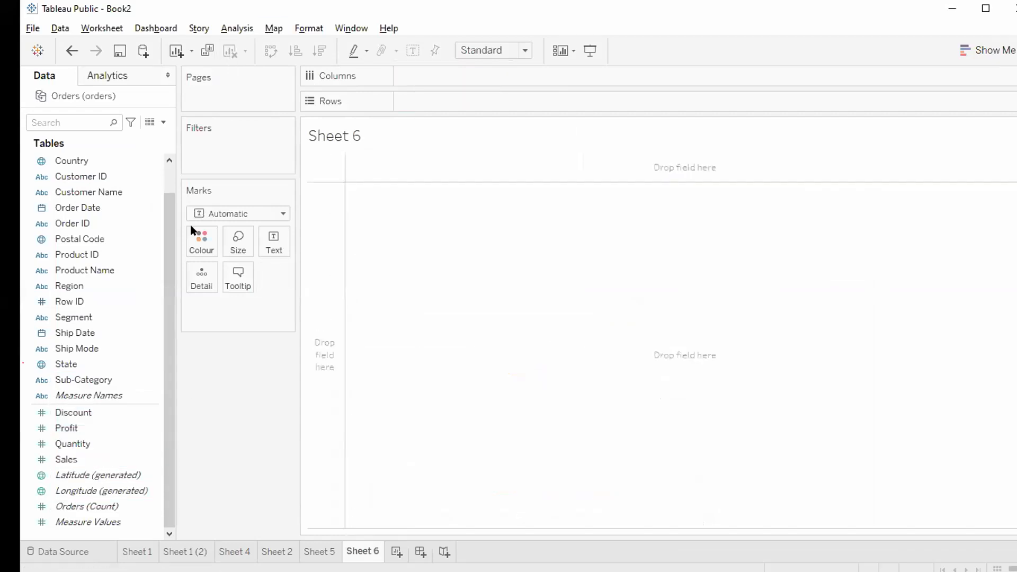
Plot Sales, Discount and Profit by year of Order Date as separate line charts, fitted to Entire View
{"action": "double_click", "coordinate": [98, 461]}
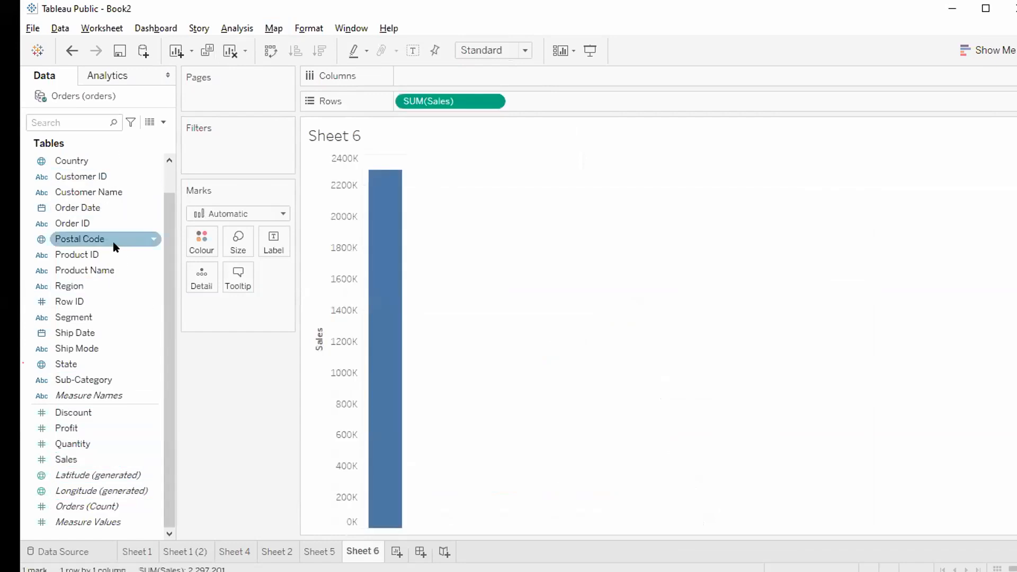
{"action": "double_click", "coordinate": [113, 212]}
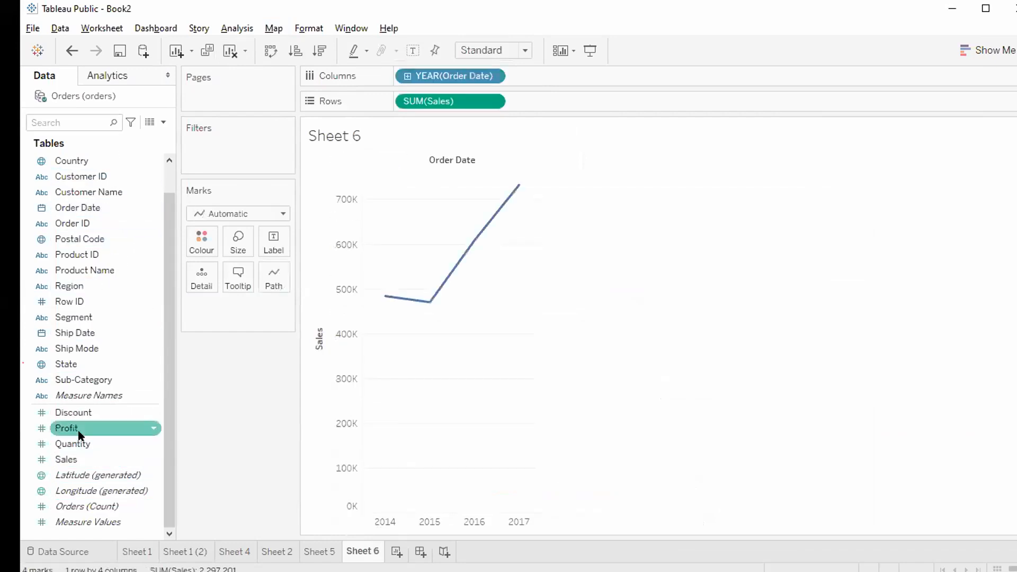
{"action": "left_click", "coordinate": [79, 411]}
{"action": "double_click", "coordinate": [76, 428]}
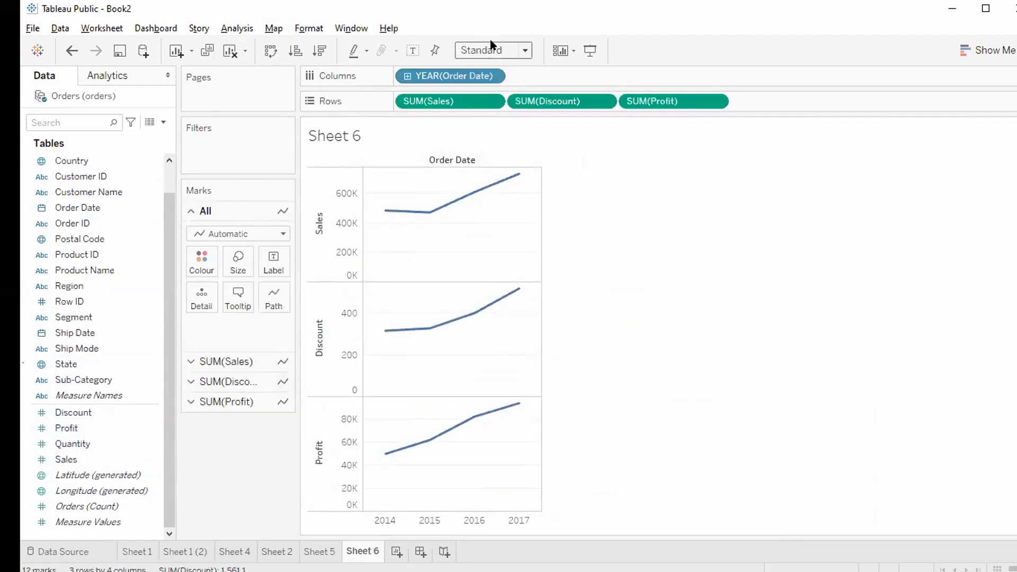
{"action": "left_click", "coordinate": [524, 50]}
{"action": "left_click", "coordinate": [483, 101]}
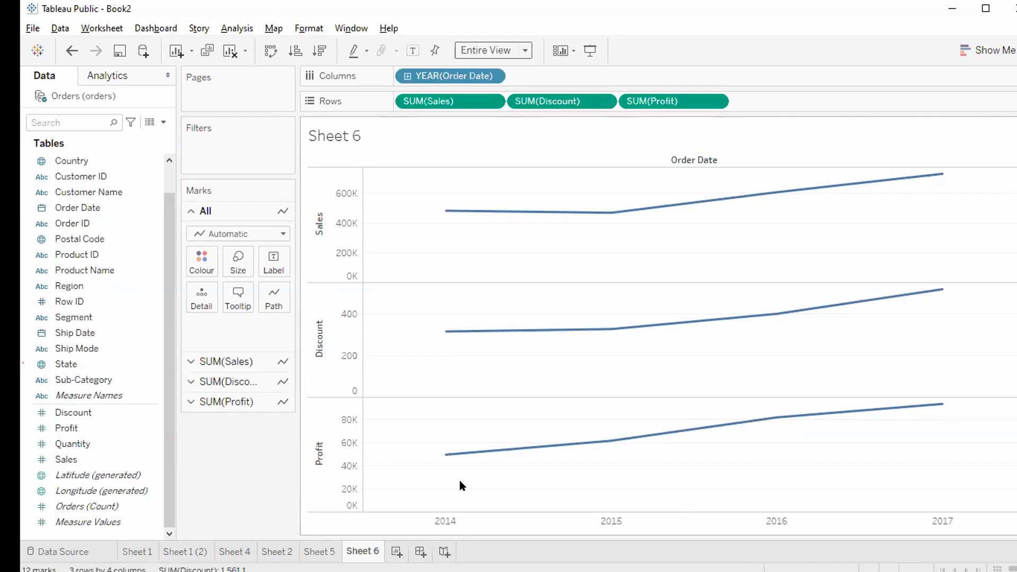
{"action": "key", "text": "alt+Tab"}
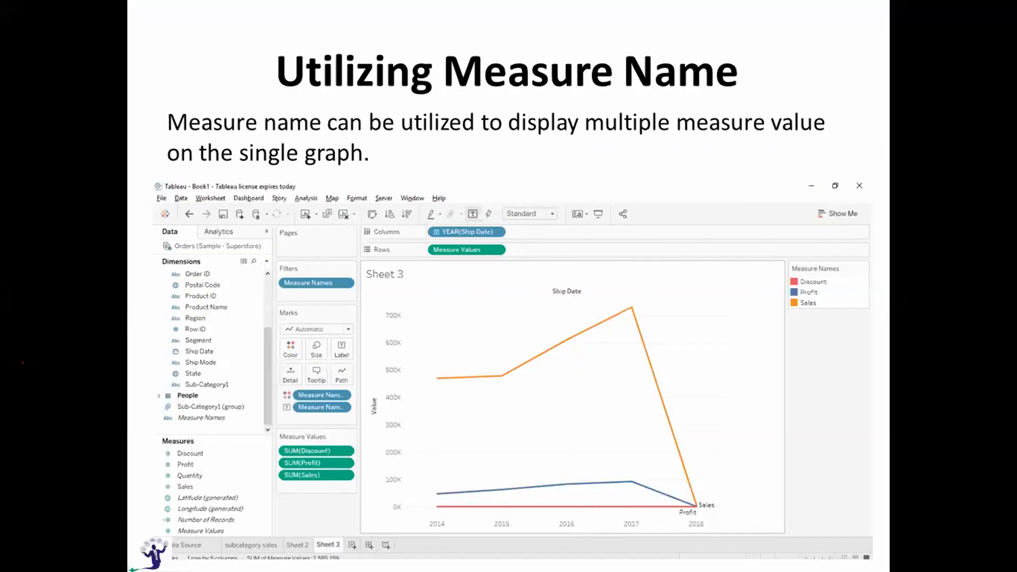
{"action": "key", "text": "alt+Tab"}
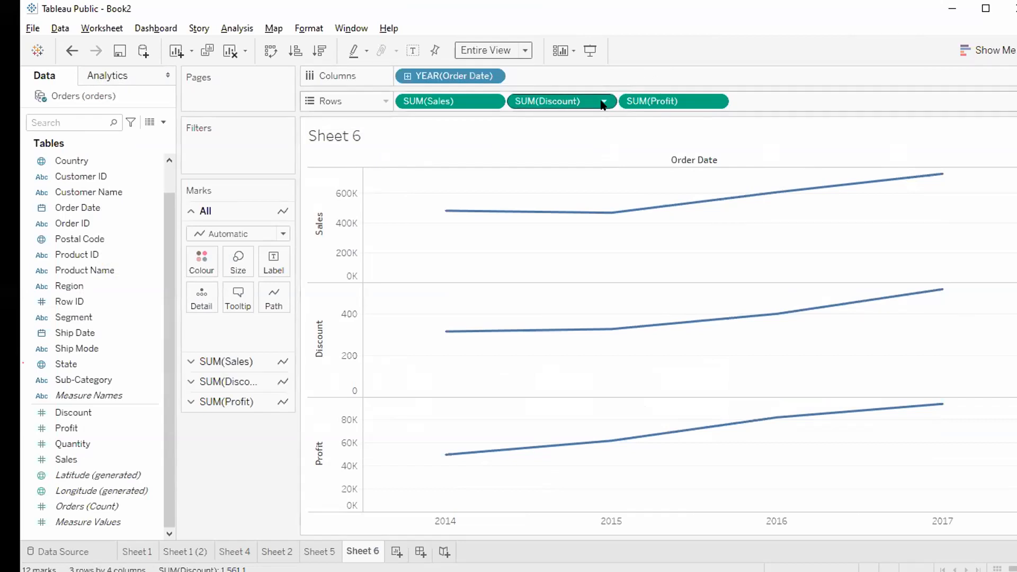
Put Profit on a dual axis with Discount, and look through the options of the Sales measure in Rows
{"action": "left_click", "coordinate": [715, 101]}
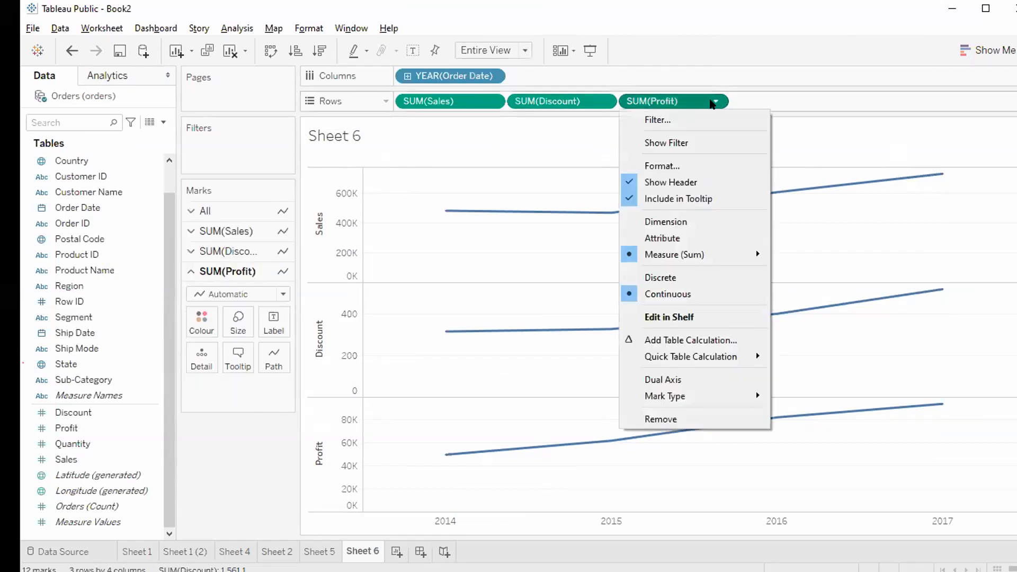
{"action": "left_click", "coordinate": [707, 376]}
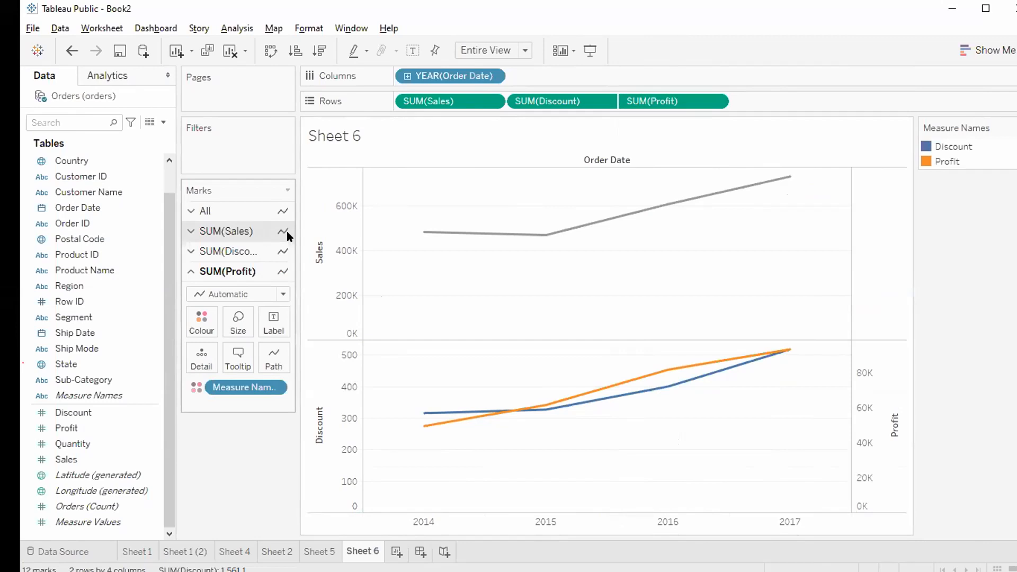
{"action": "left_click", "coordinate": [492, 102]}
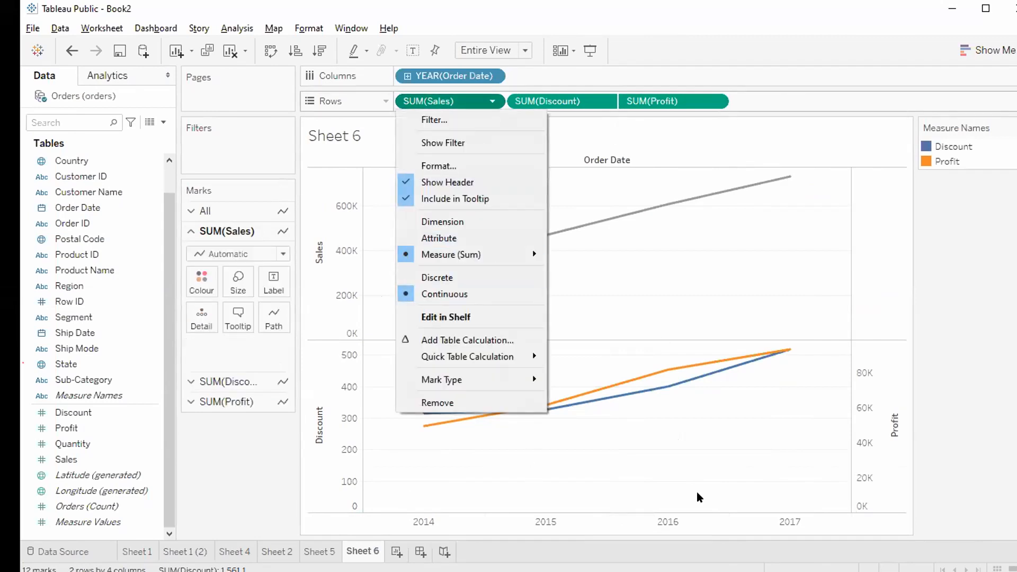
{"action": "left_click", "coordinate": [656, 446]}
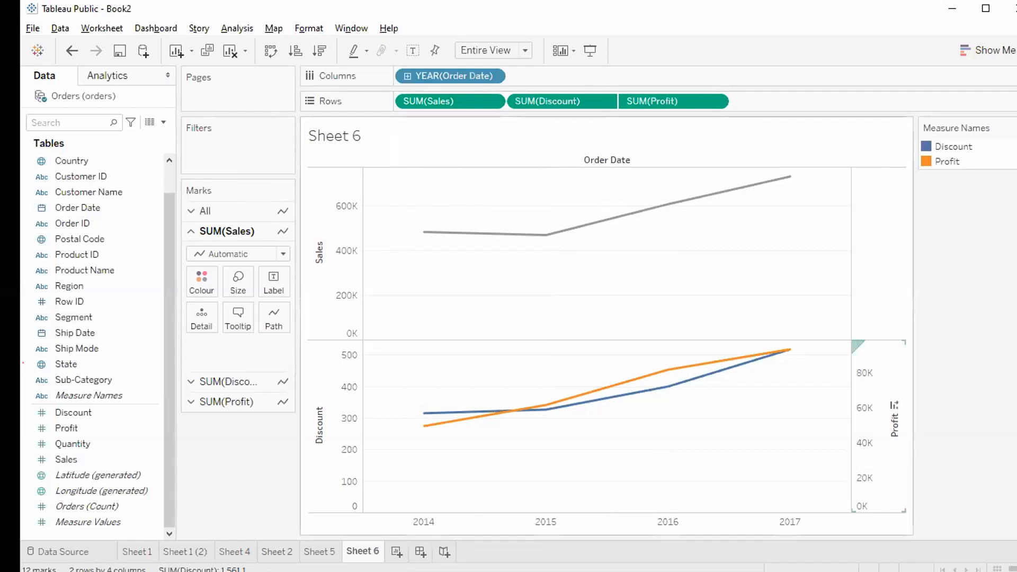
Create a new worksheet and plot Measure Values by Measure Names and year of Order Date
{"action": "key", "text": "ctrl+m"}
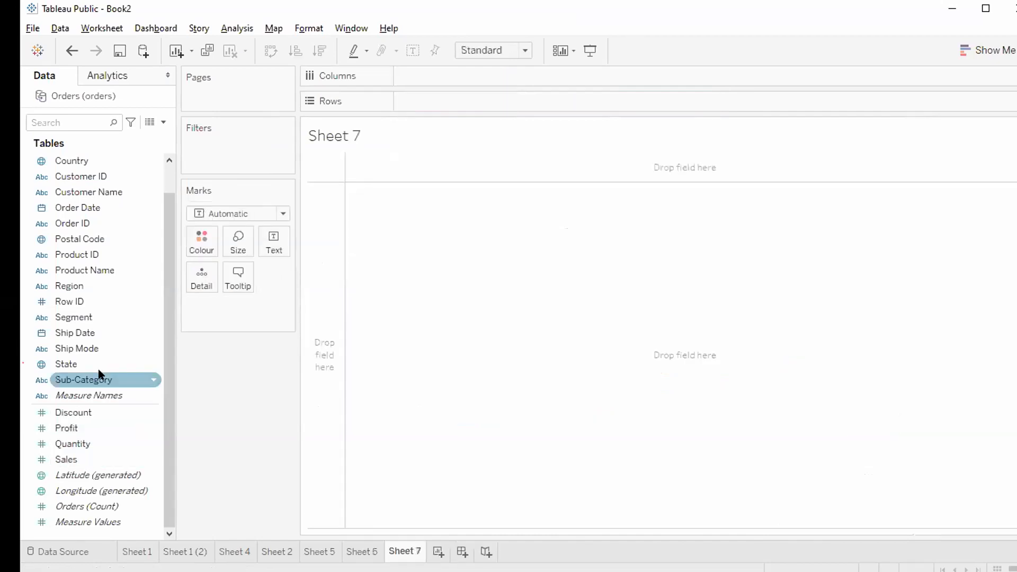
{"action": "left_click", "coordinate": [78, 524]}
{"action": "double_click", "coordinate": [80, 523]}
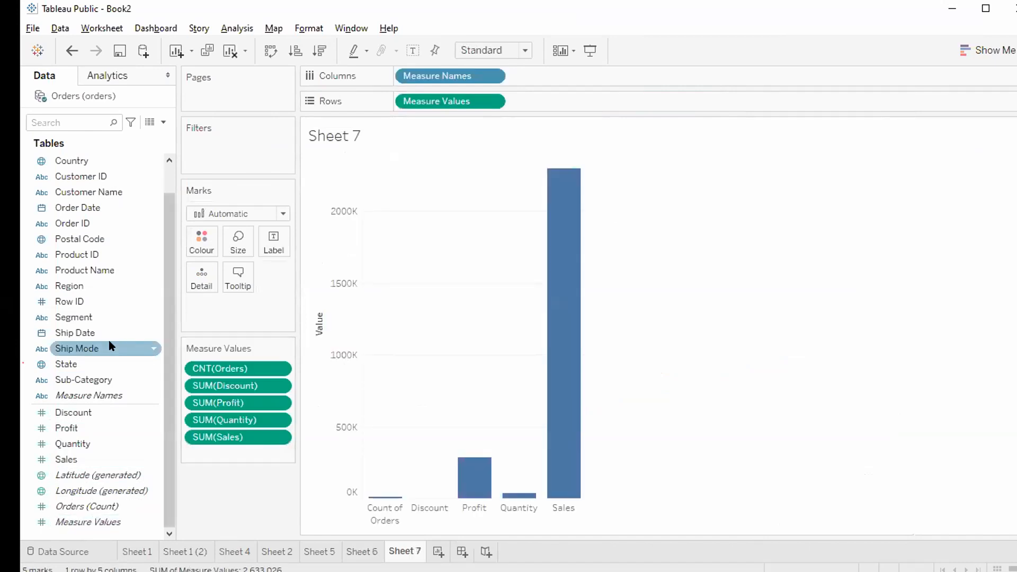
{"action": "left_click", "coordinate": [84, 211]}
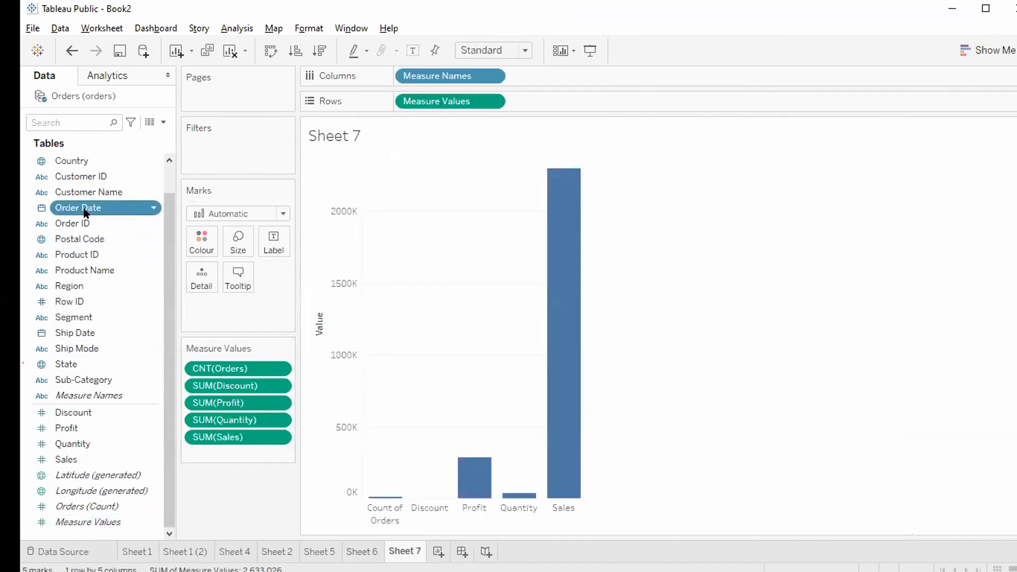
{"action": "double_click", "coordinate": [84, 212]}
Fit the chart to Entire View, and use Measure Names for line colour and labels instead of as a column split
{"action": "left_click", "coordinate": [489, 50]}
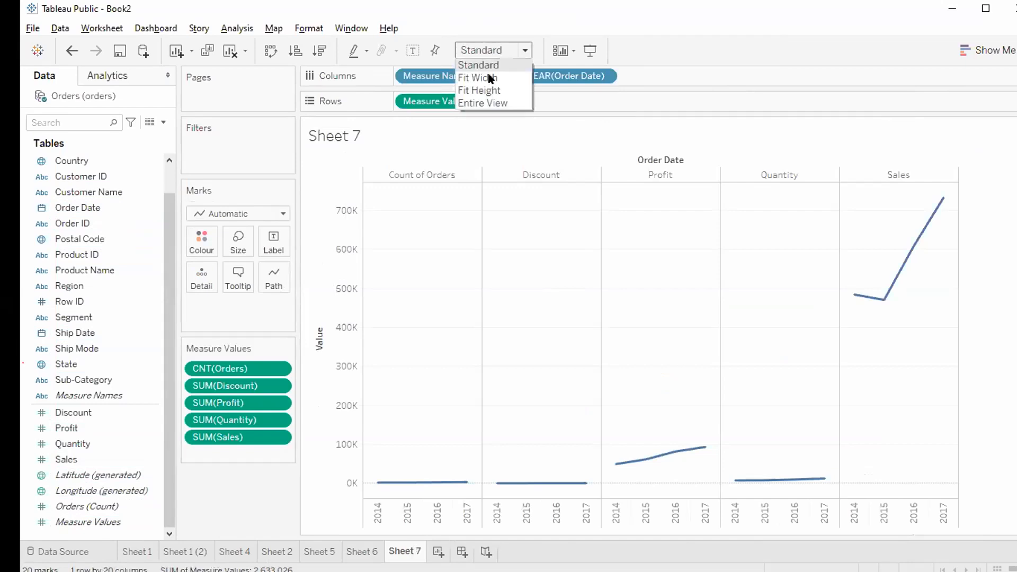
{"action": "left_click", "coordinate": [491, 102]}
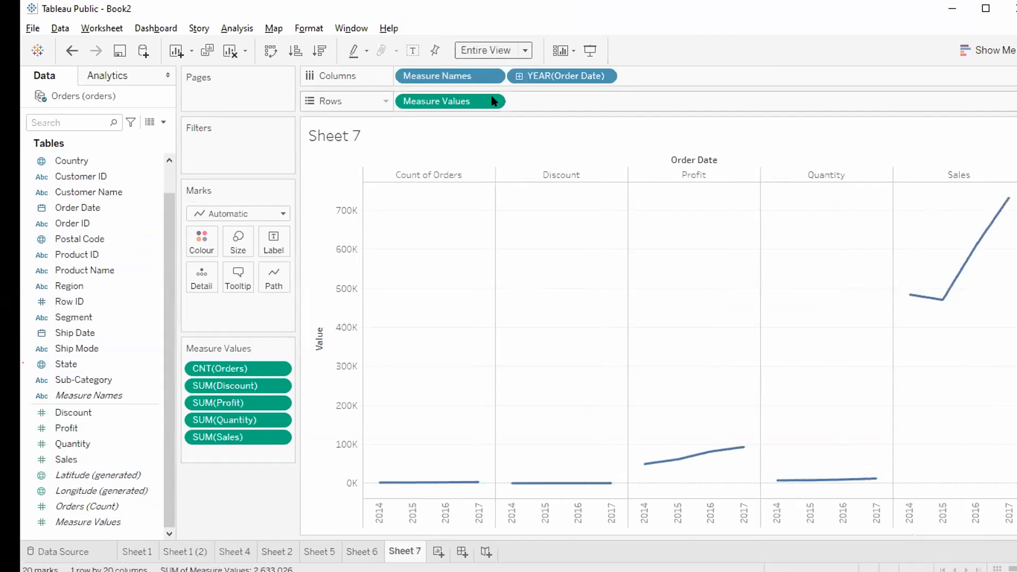
{"action": "left_click_drag", "start_coordinate": [416, 77], "coordinate": [194, 234]}
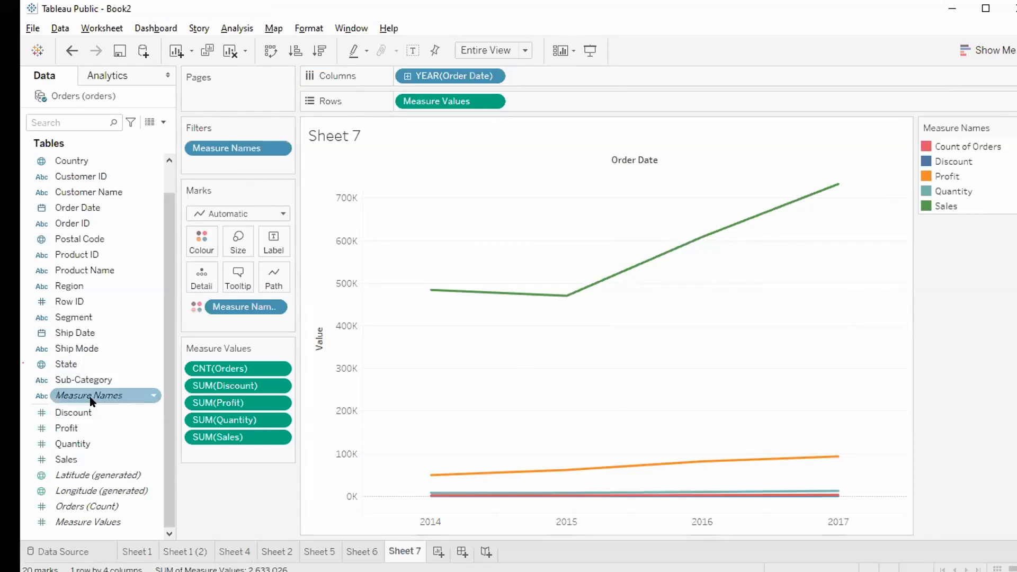
{"action": "left_click_drag", "start_coordinate": [90, 397], "coordinate": [270, 246]}
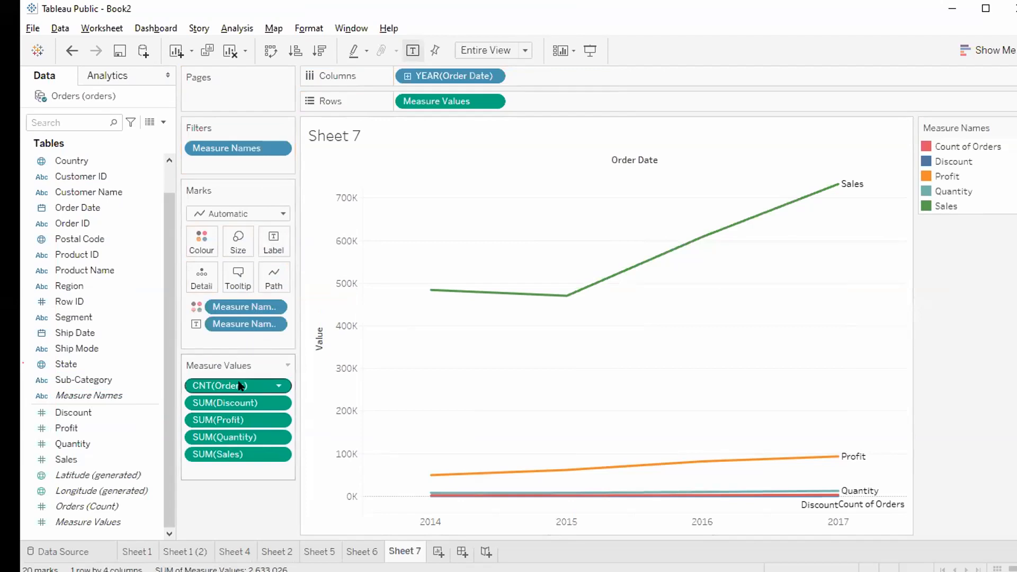
Remove CNT(Orders) and SUM(Quantity) from the Measure Values, and clear Sheet 7
{"action": "left_click_drag", "start_coordinate": [238, 384], "coordinate": [230, 513]}
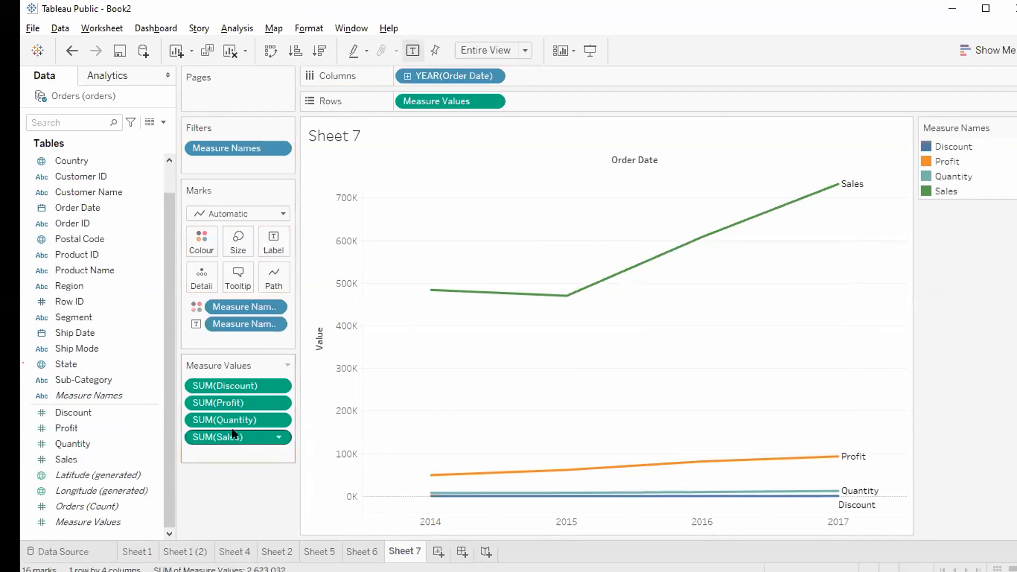
{"action": "left_click_drag", "start_coordinate": [234, 420], "coordinate": [222, 491]}
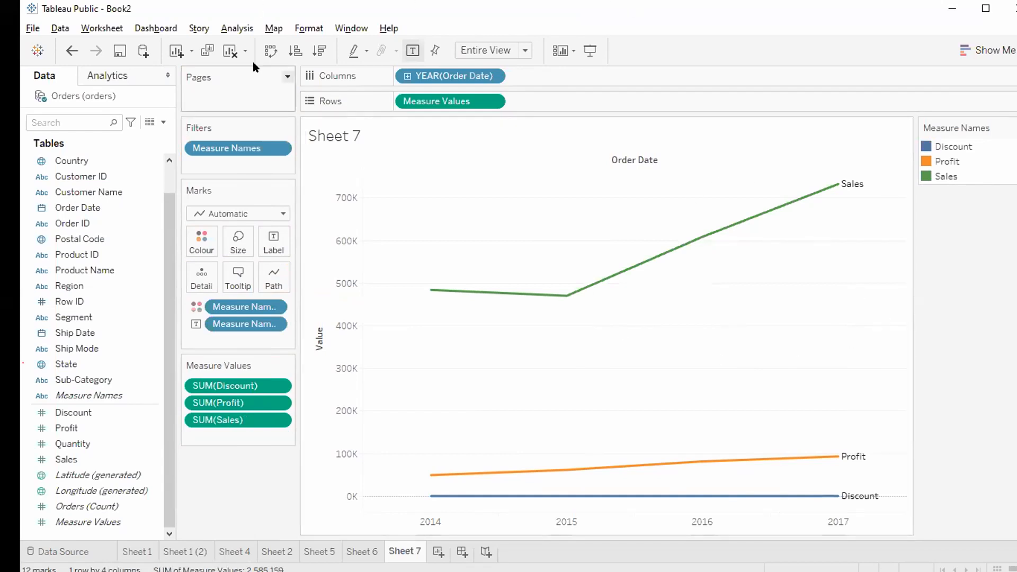
{"action": "left_click", "coordinate": [228, 51]}
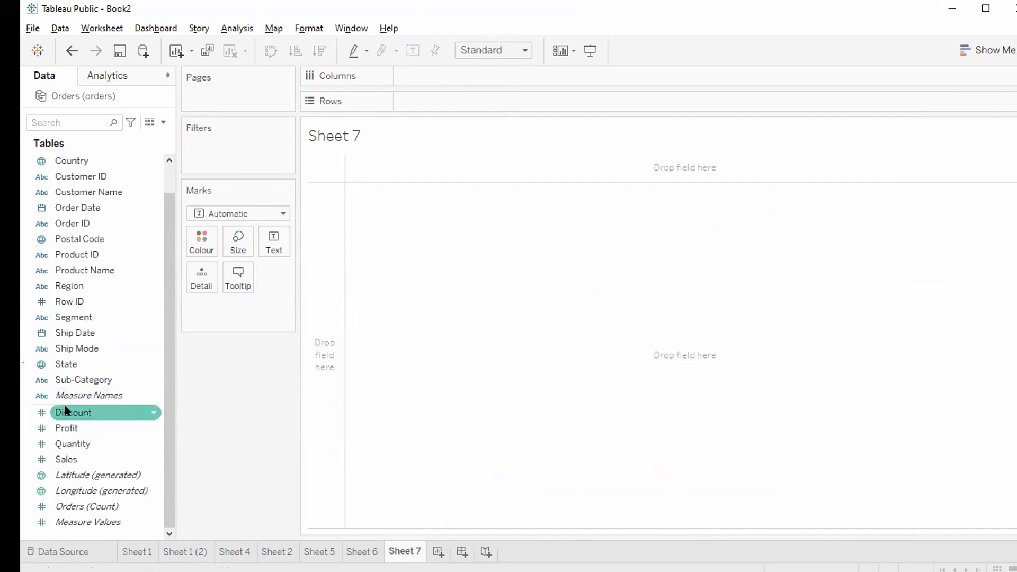
Plot Measure Values by year of Order Date in one graph coloured by Measure Names, fitted to Entire View
{"action": "double_click", "coordinate": [88, 523]}
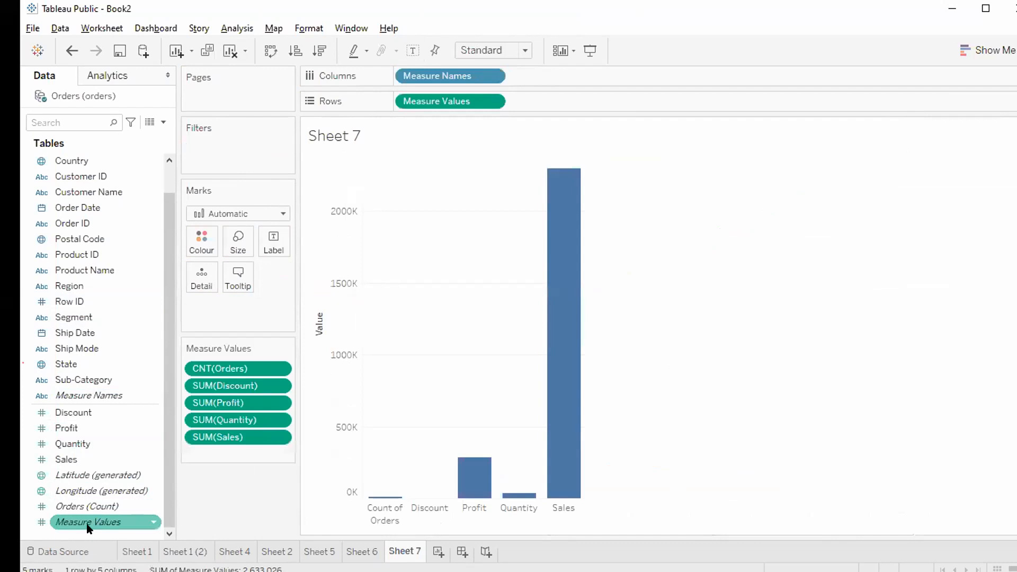
{"action": "double_click", "coordinate": [119, 206]}
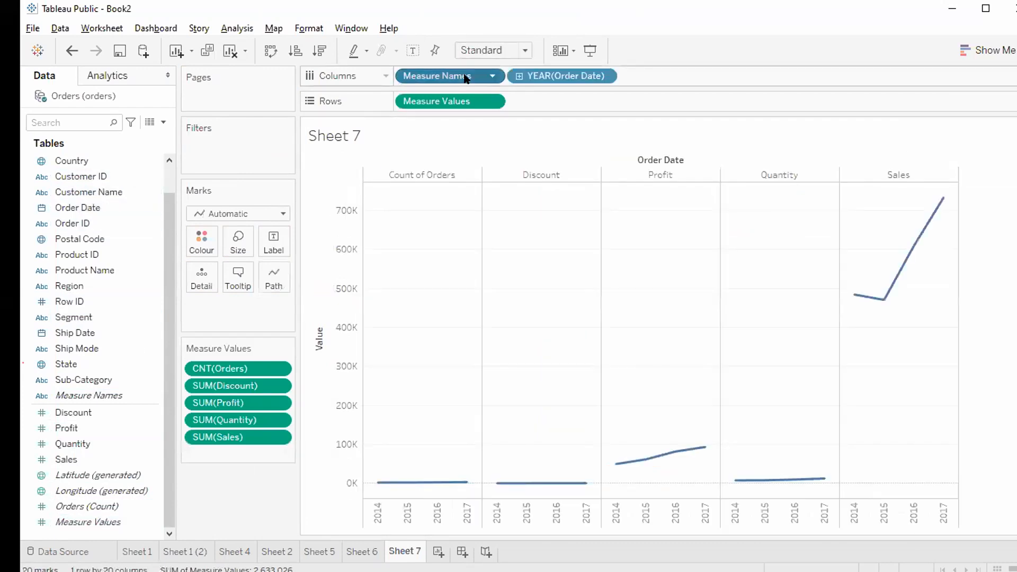
{"action": "left_click_drag", "start_coordinate": [464, 79], "coordinate": [206, 245]}
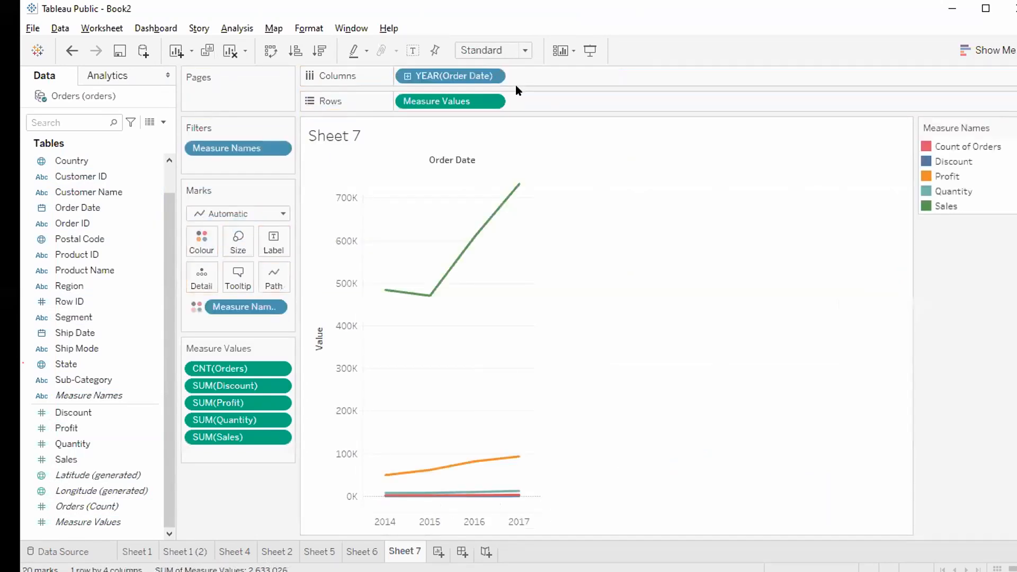
{"action": "left_click", "coordinate": [504, 53]}
{"action": "left_click", "coordinate": [494, 100]}
Label the lines with Measure Names, and remove CNT(Orders) and SUM(Quantity) from the Measure Values
{"action": "left_click", "coordinate": [90, 522]}
{"action": "left_click_drag", "start_coordinate": [98, 397], "coordinate": [269, 250]}
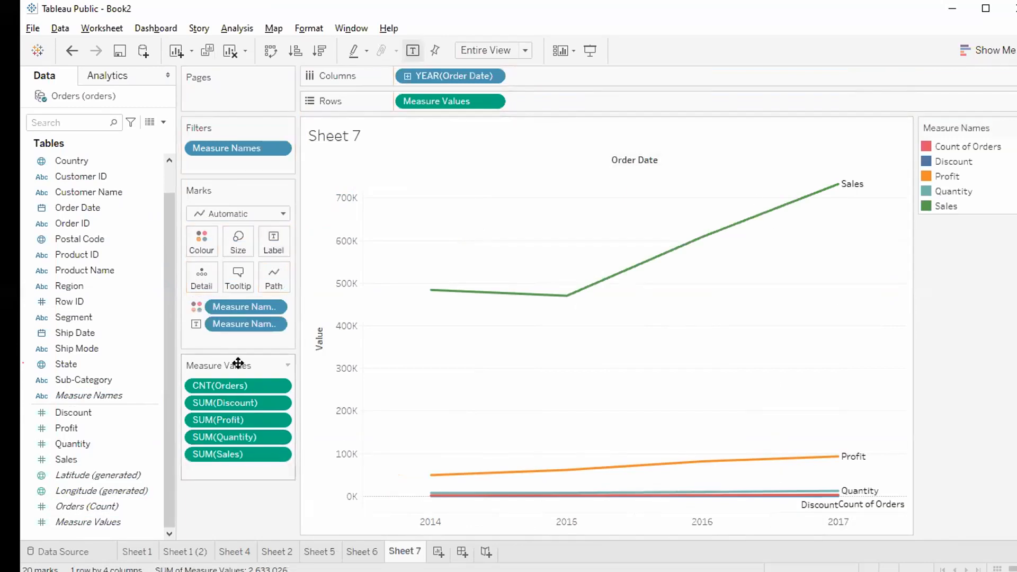
{"action": "left_click_drag", "start_coordinate": [238, 385], "coordinate": [241, 541]}
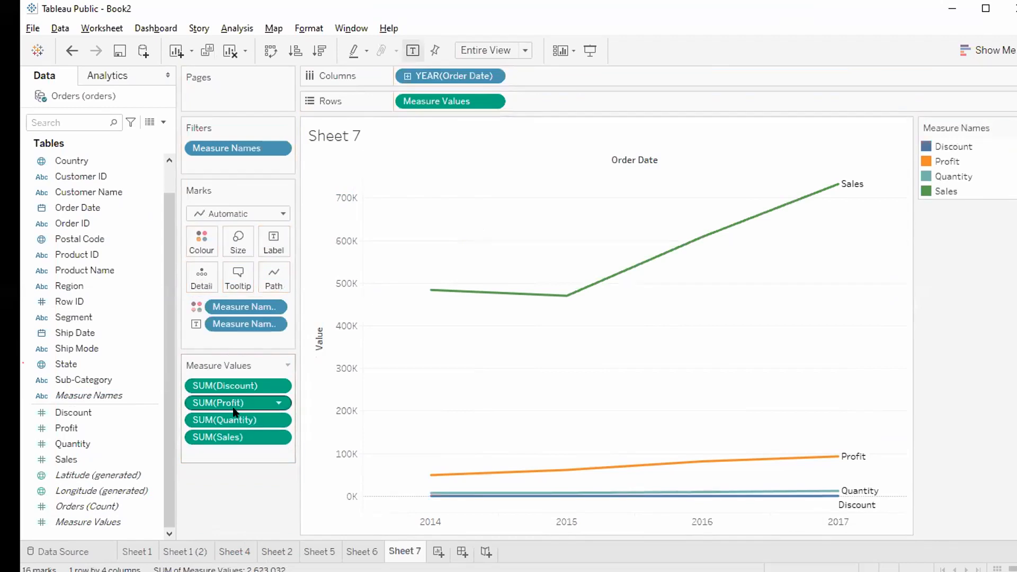
{"action": "left_click_drag", "start_coordinate": [228, 420], "coordinate": [233, 508]}
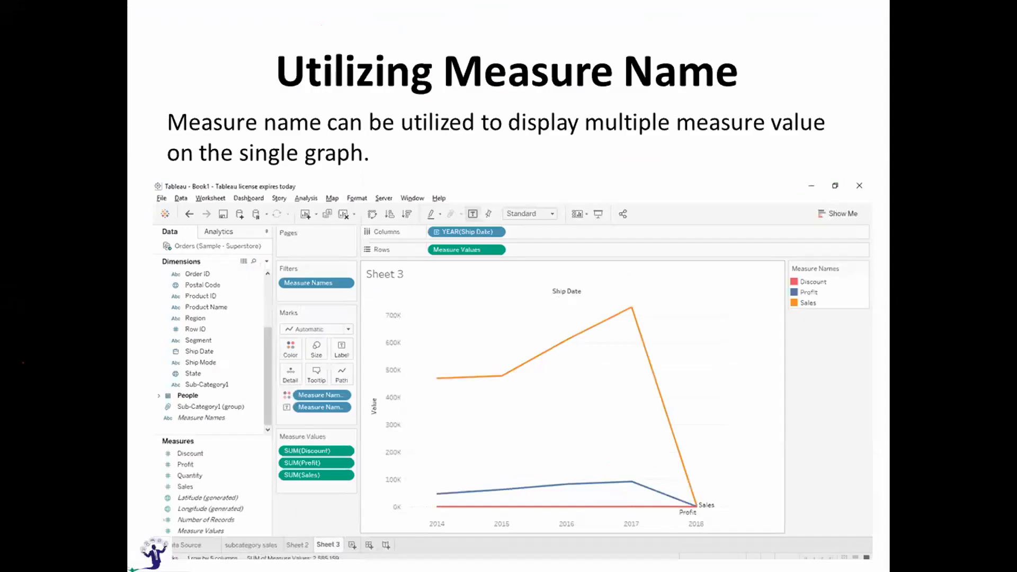
{"action": "key", "text": "Right"}
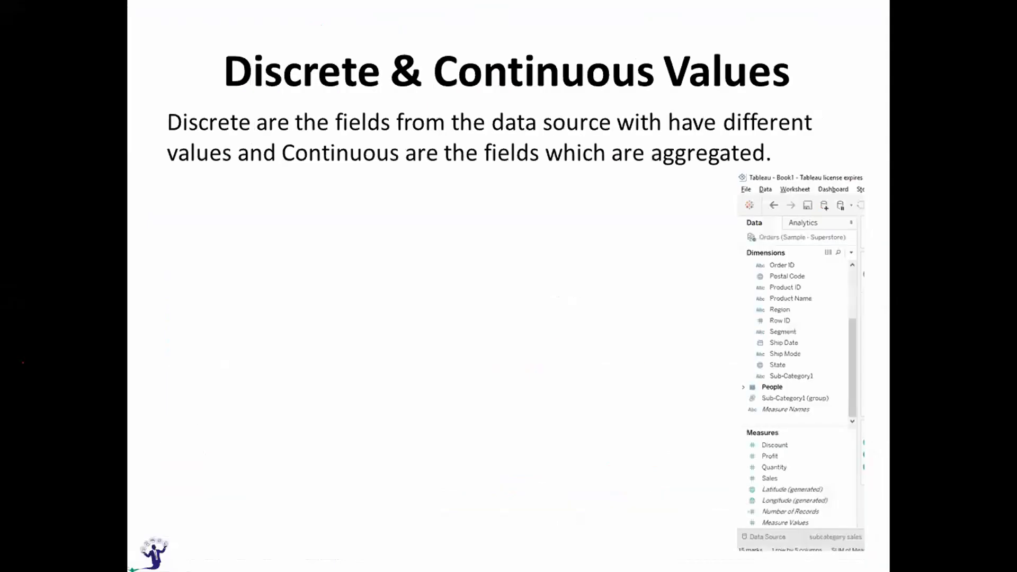
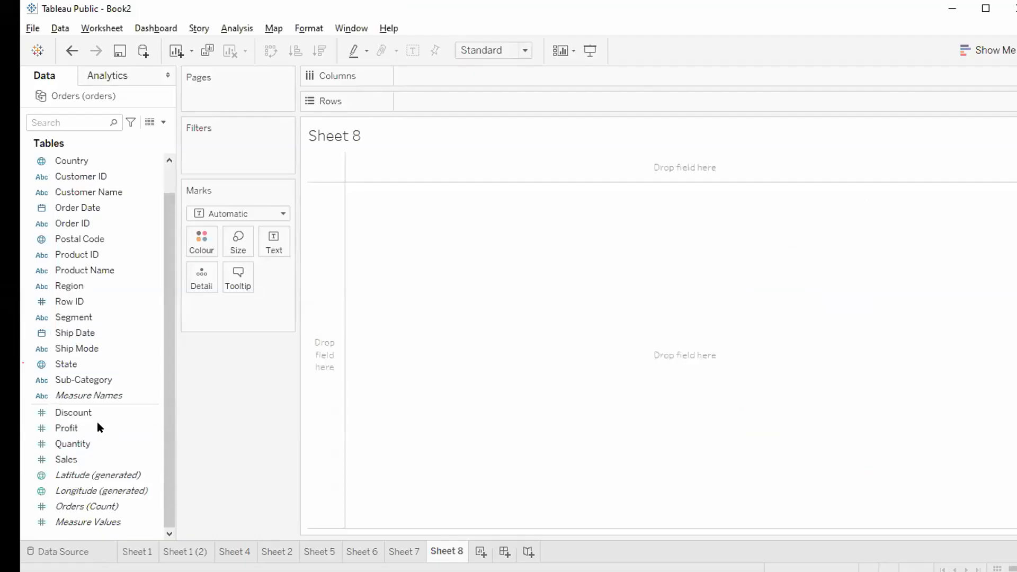
Plot SUM(Sales) by Sub-Category as bars on Sheet 8, and colour the bars by Category
{"action": "double_click", "coordinate": [77, 458]}
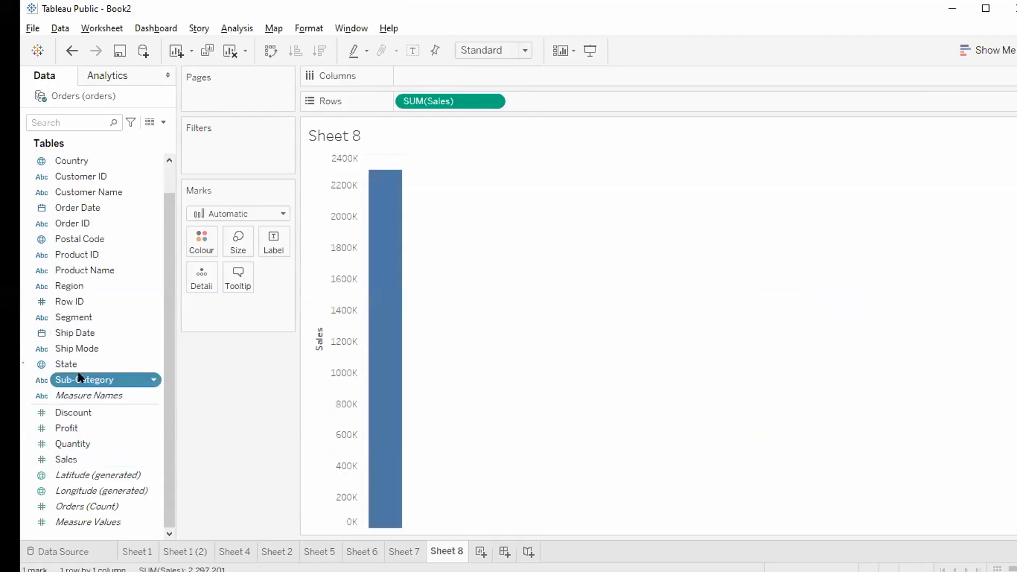
{"action": "double_click", "coordinate": [80, 380]}
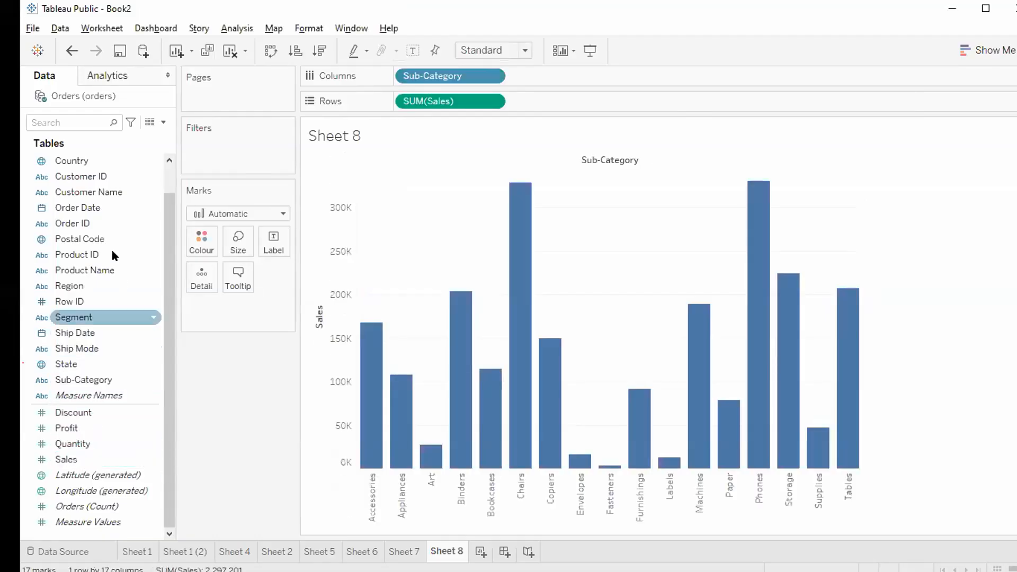
{"action": "right_click", "coordinate": [160, 177]}
{"action": "scroll", "coordinate": [167, 168], "scroll_direction": "up", "scroll_amount": 1}
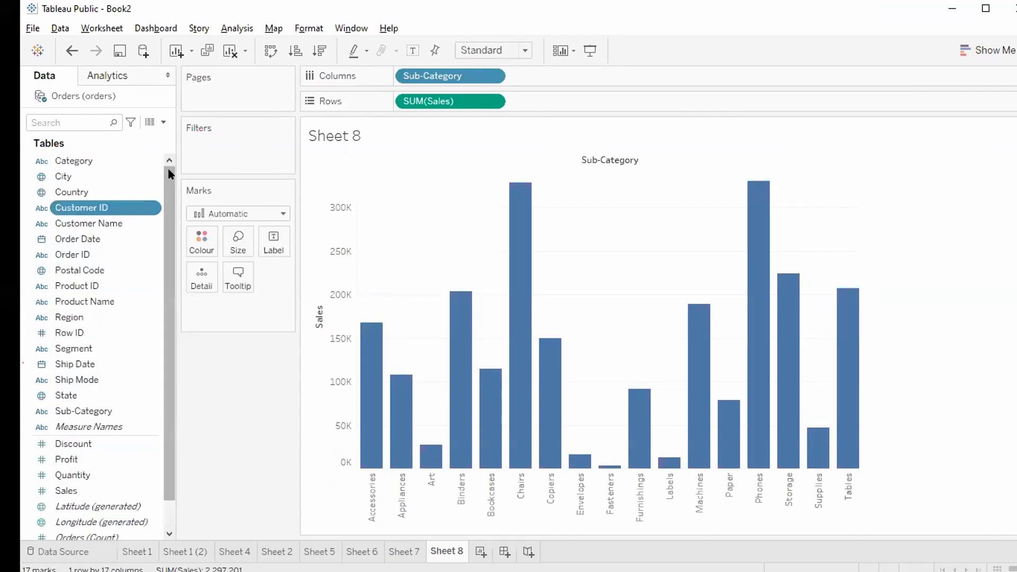
{"action": "left_click", "coordinate": [94, 162]}
{"action": "left_click_drag", "start_coordinate": [95, 166], "coordinate": [207, 255]}
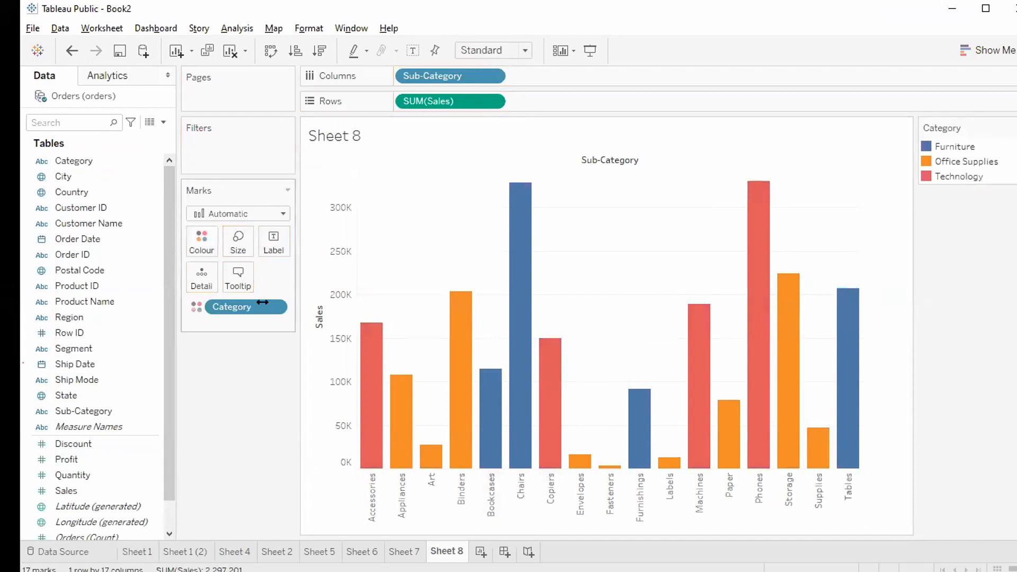
{"action": "mouse_move", "coordinate": [390, 391]}
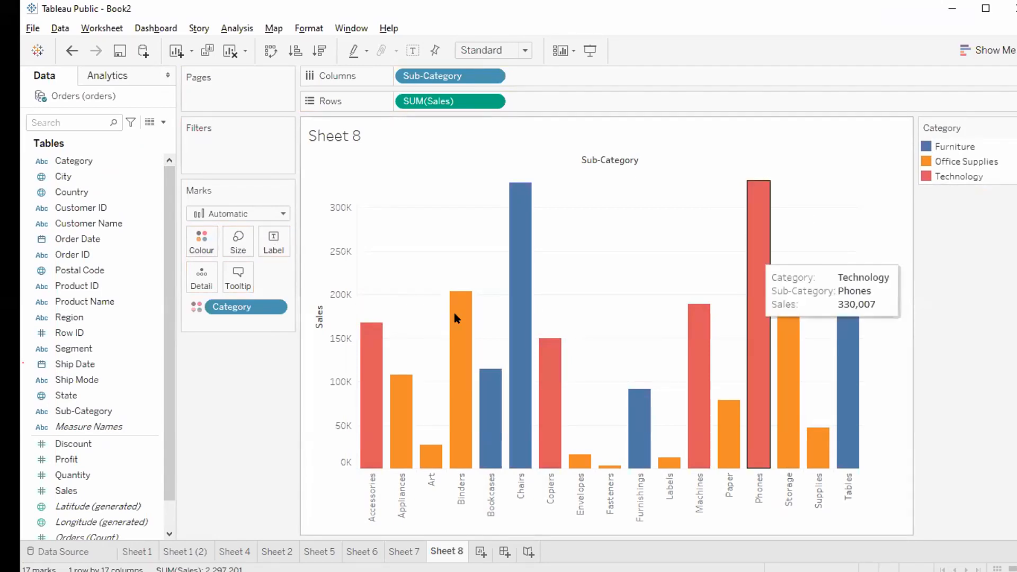
Colour the Sub-Category bars by SUM(Profit) instead of Category
{"action": "left_click_drag", "start_coordinate": [239, 307], "coordinate": [240, 422]}
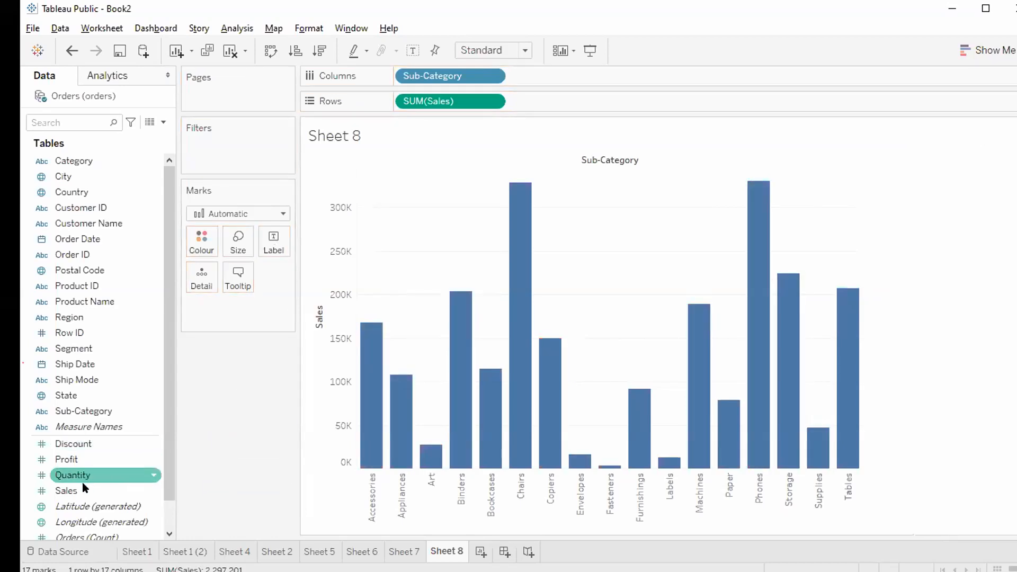
{"action": "left_click_drag", "start_coordinate": [75, 458], "coordinate": [202, 249]}
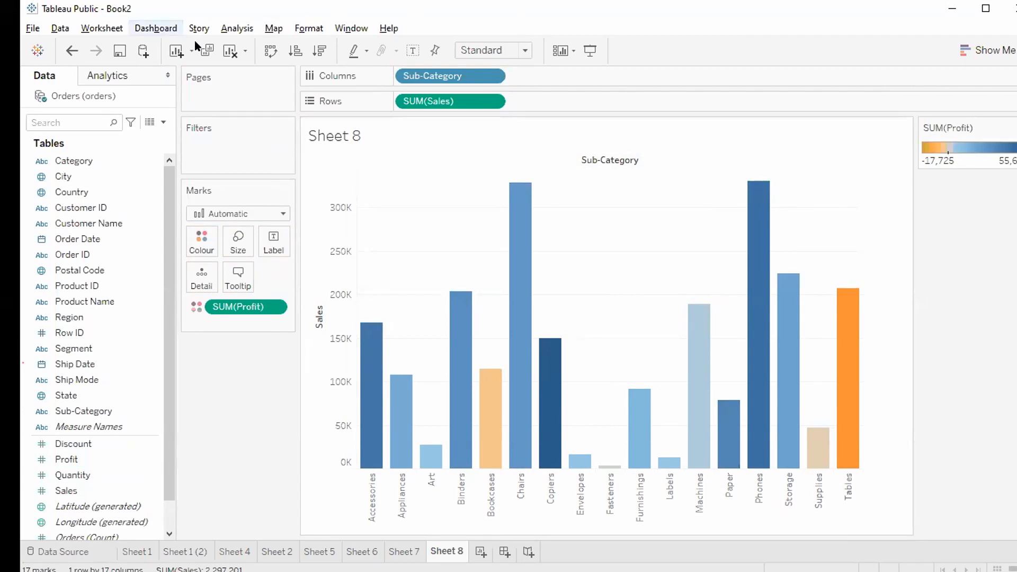
{"action": "left_click", "coordinate": [230, 51]}
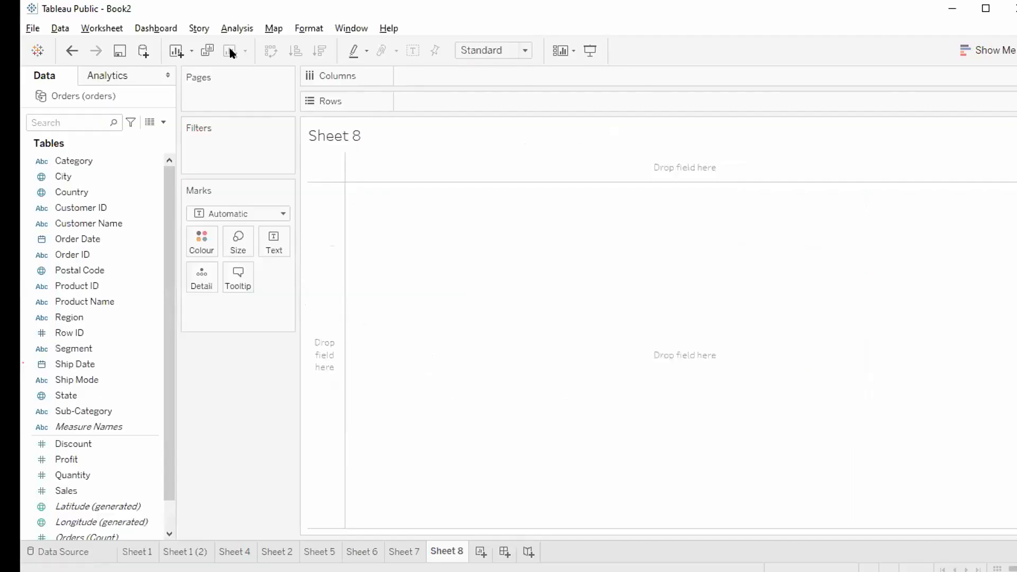
{"action": "key", "text": "ctrl+z"}
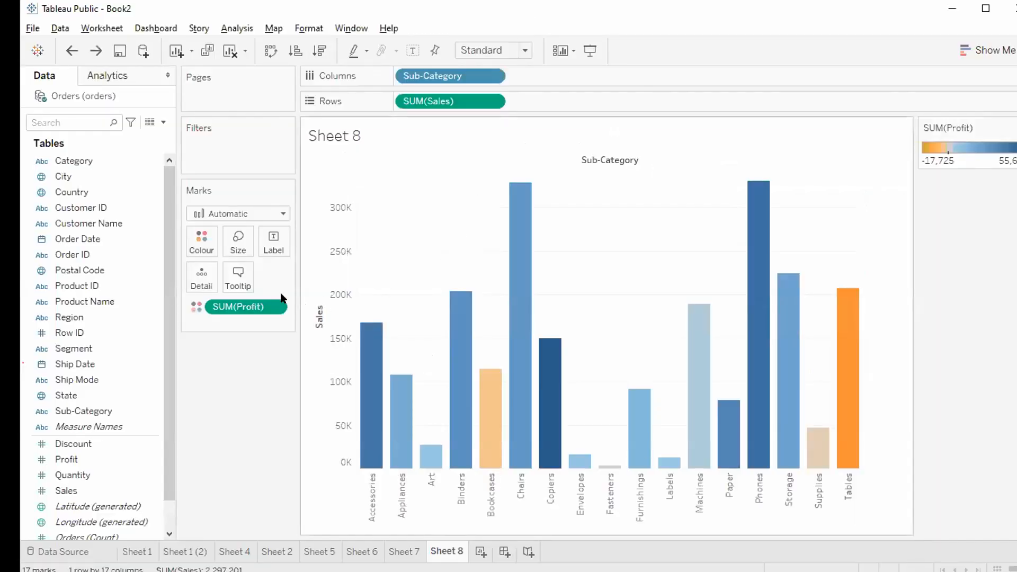
Colour the bars by Category instead of SUM(Profit), and filter Category to only Furniture and Technology
{"action": "left_click_drag", "start_coordinate": [244, 311], "coordinate": [227, 498]}
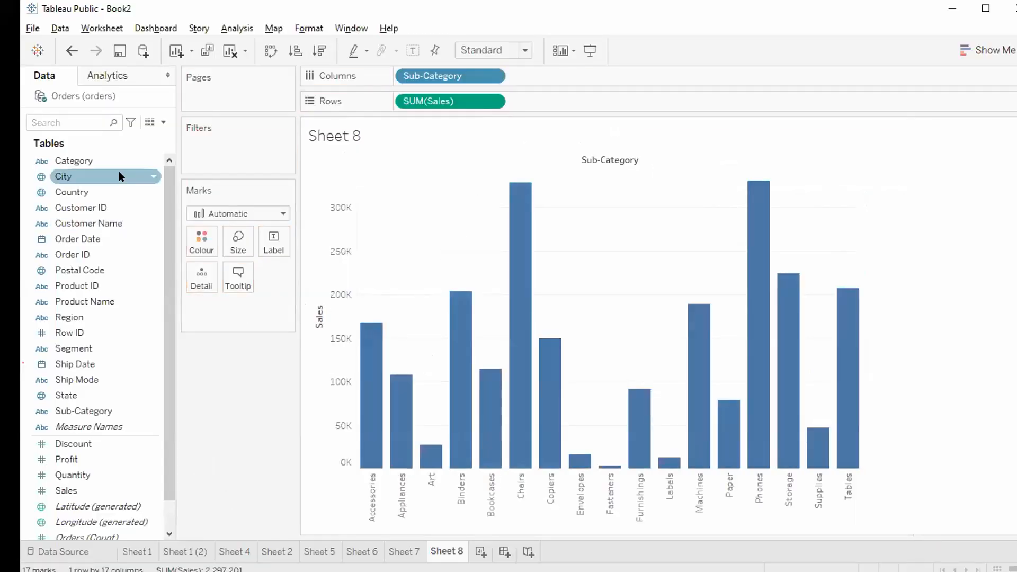
{"action": "left_click_drag", "start_coordinate": [112, 165], "coordinate": [217, 239]}
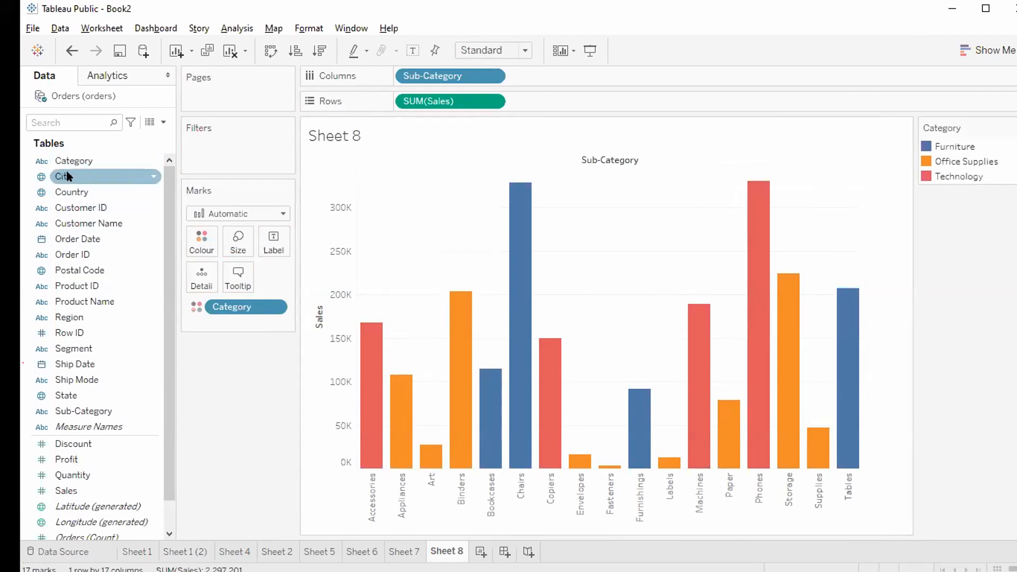
{"action": "left_click_drag", "start_coordinate": [76, 165], "coordinate": [218, 149]}
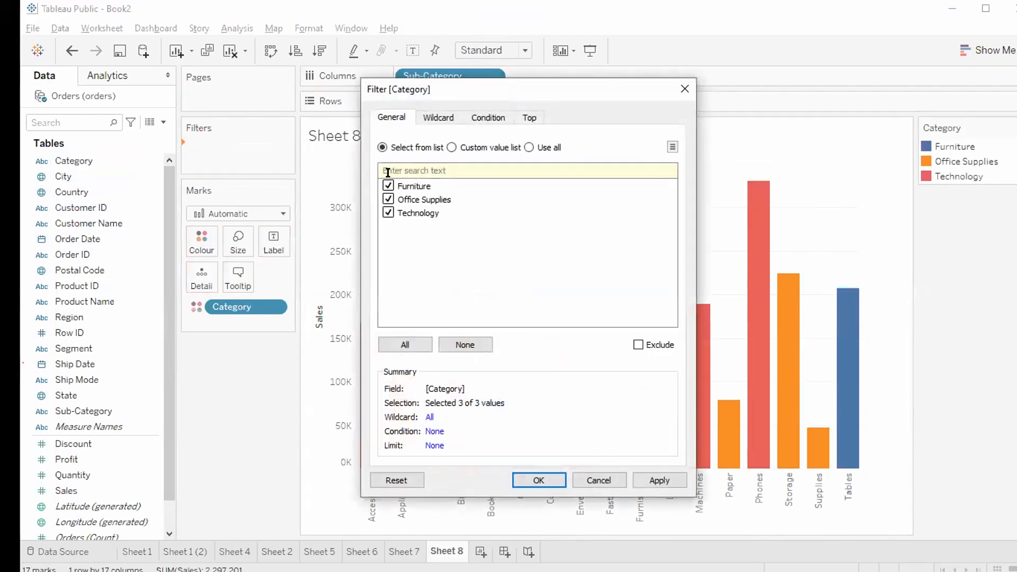
{"action": "left_click", "coordinate": [388, 204]}
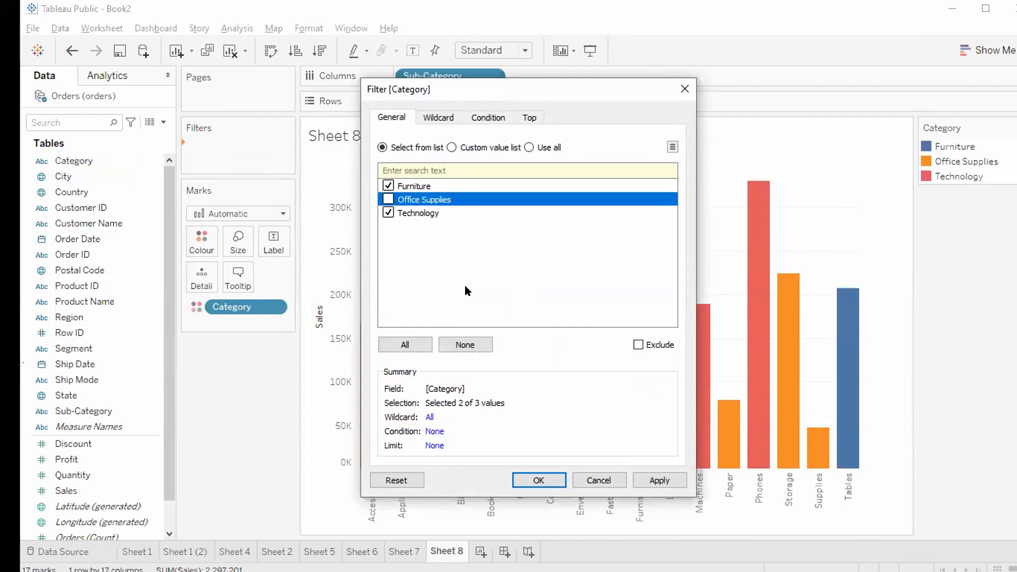
{"action": "left_click", "coordinate": [660, 480]}
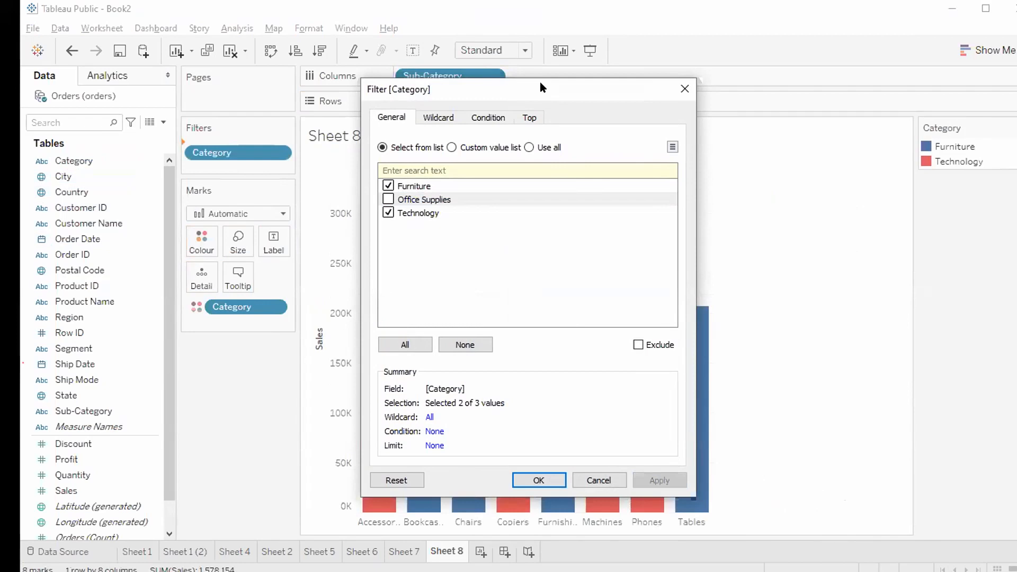
{"action": "left_click_drag", "start_coordinate": [540, 84], "coordinate": [348, 69]}
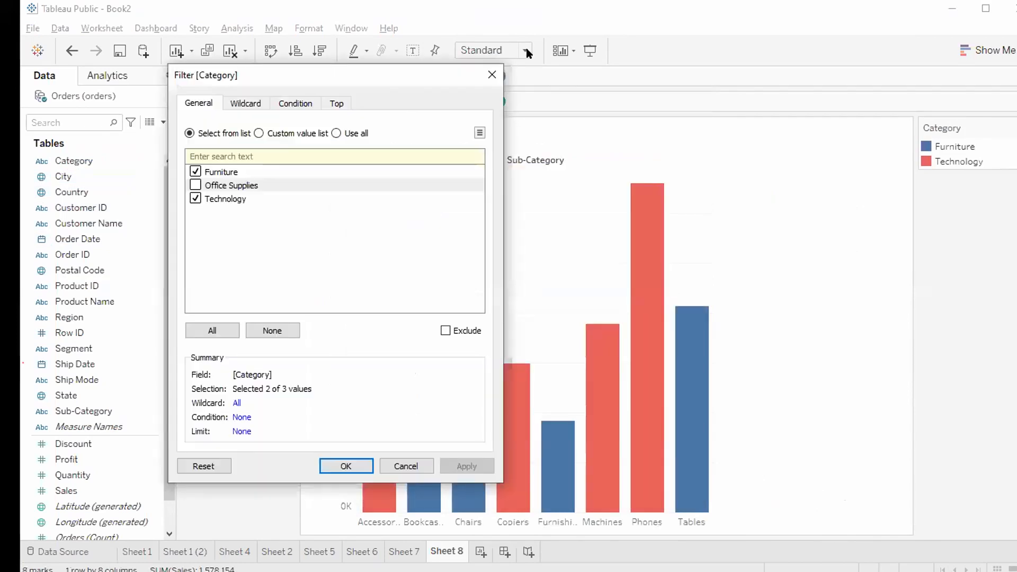
{"action": "left_click", "coordinate": [495, 67]}
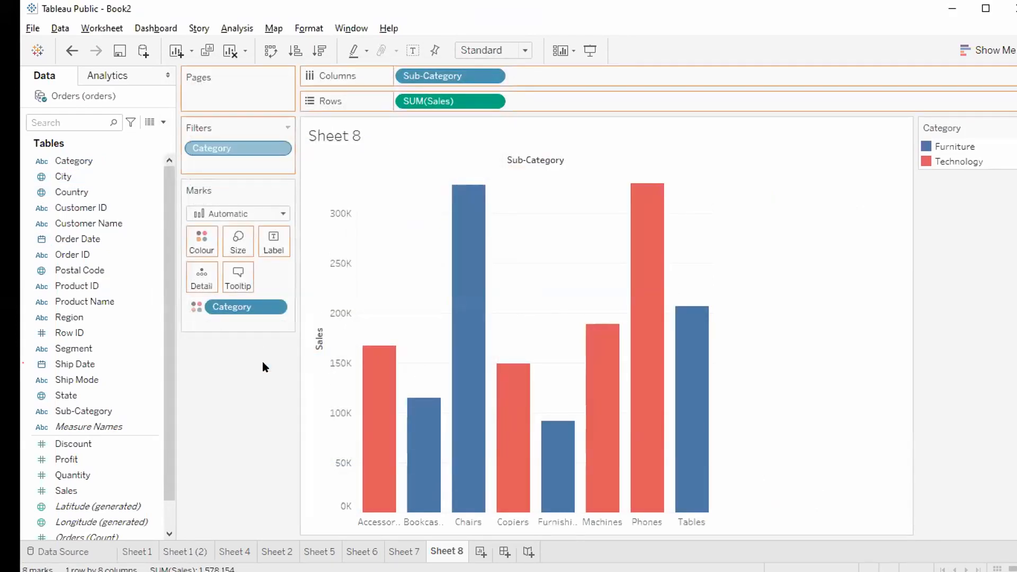
Remove the Category filter, and replace Category with SUM(Profit) as the bar colour
{"action": "left_click_drag", "start_coordinate": [263, 362], "coordinate": [262, 365]}
{"action": "left_click_drag", "start_coordinate": [238, 312], "coordinate": [213, 415]}
{"action": "left_click_drag", "start_coordinate": [87, 460], "coordinate": [189, 241]}
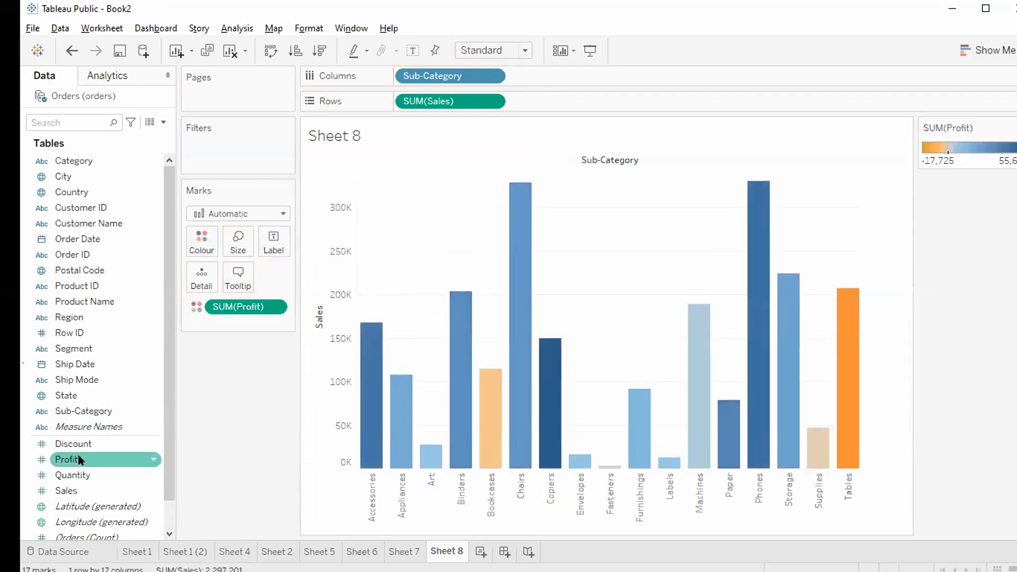
Filter the bar chart on all values of Profit within the range 2,001 to 5,751
{"action": "left_click_drag", "start_coordinate": [79, 459], "coordinate": [221, 149]}
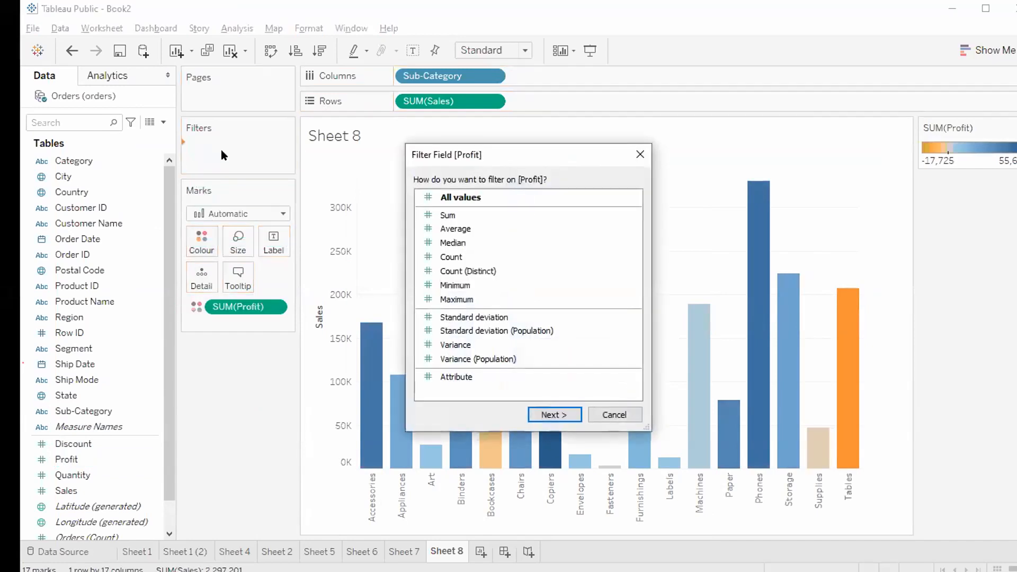
{"action": "left_click", "coordinate": [542, 412]}
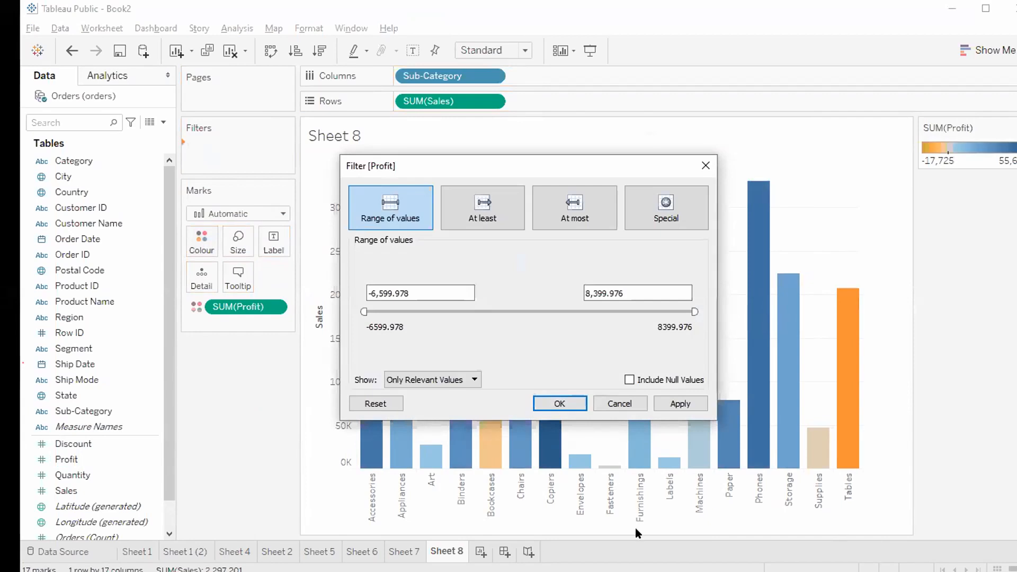
{"action": "left_click_drag", "start_coordinate": [356, 307], "coordinate": [548, 322]}
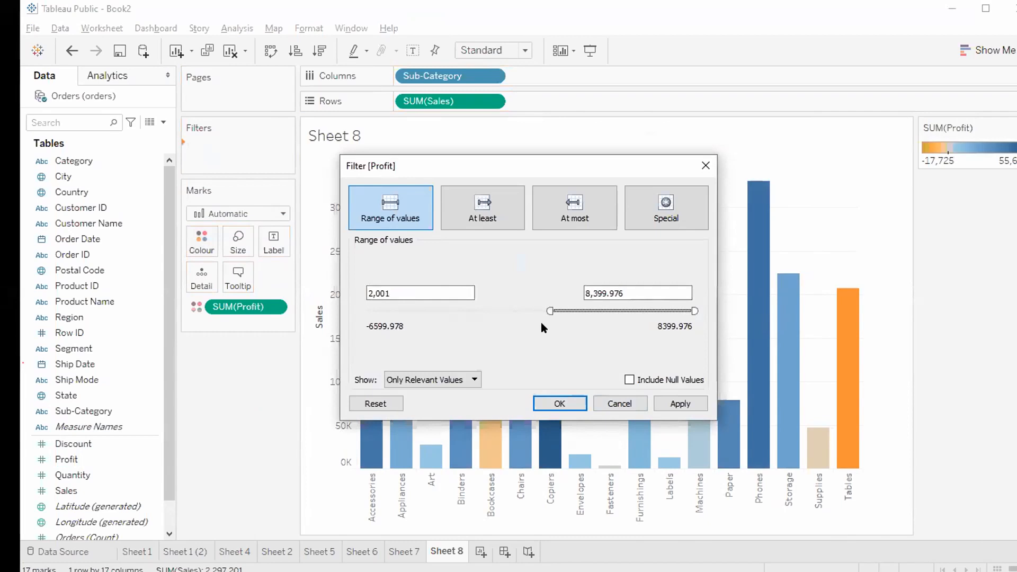
{"action": "left_click_drag", "start_coordinate": [694, 312], "coordinate": [637, 311]}
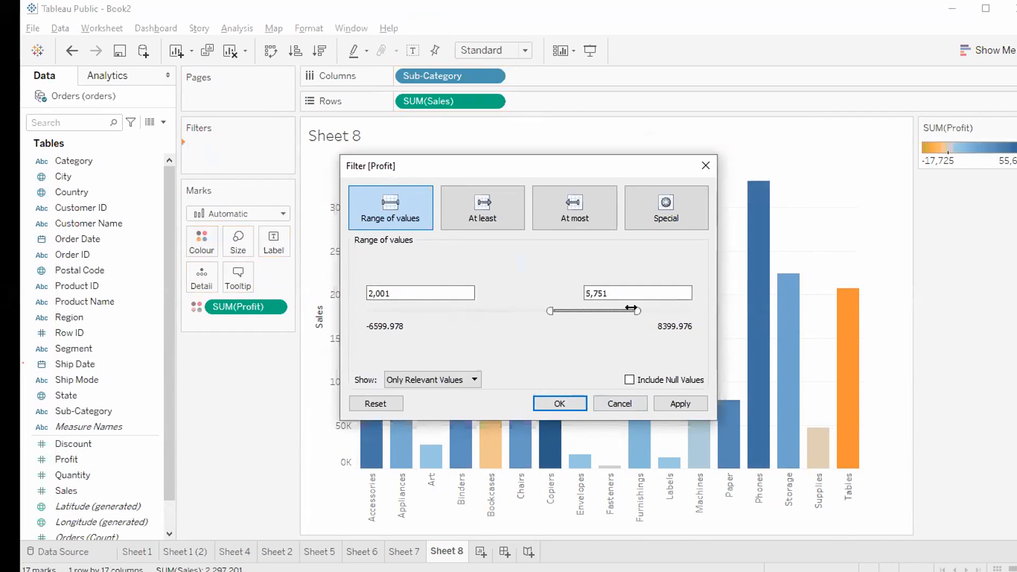
{"action": "left_click", "coordinate": [695, 405]}
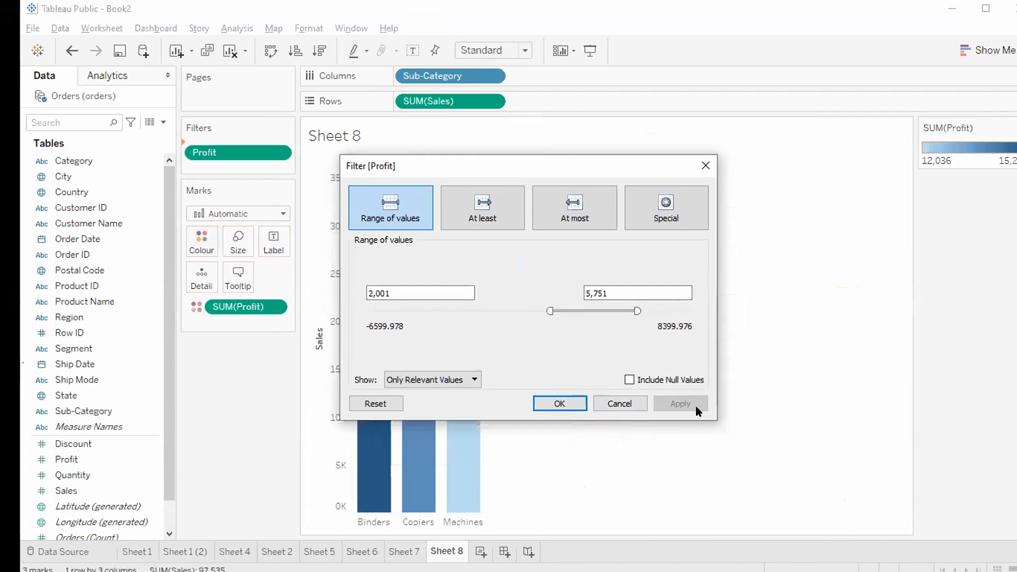
{"action": "left_click", "coordinate": [698, 172]}
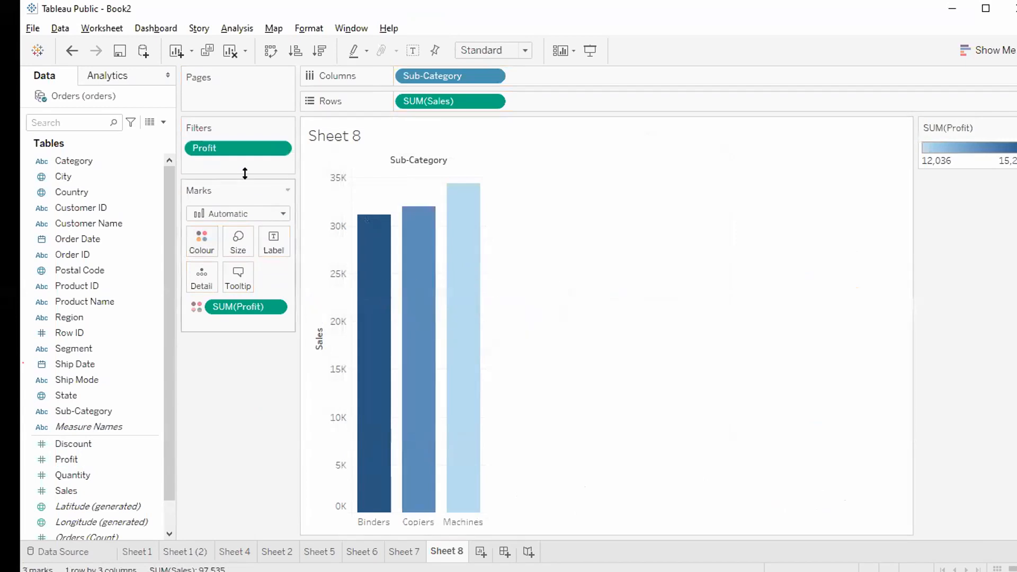
Remove the Profit filter and clear Sheet 8
{"action": "left_click_drag", "start_coordinate": [233, 148], "coordinate": [267, 375]}
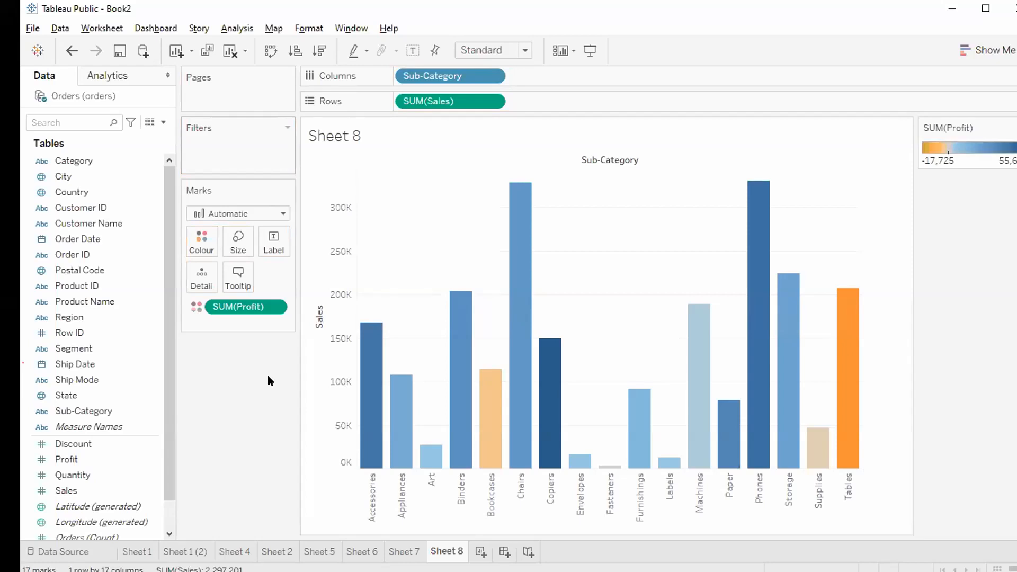
{"action": "left_click", "coordinate": [229, 53]}
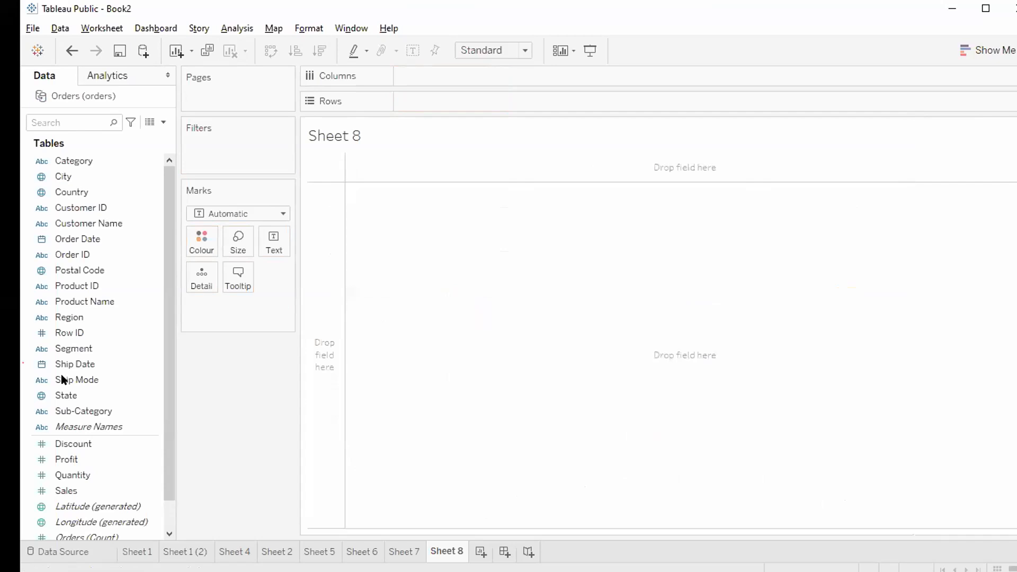
Plot State on a map on Sheet 8, with the marks coloured by Region
{"action": "left_click", "coordinate": [97, 393]}
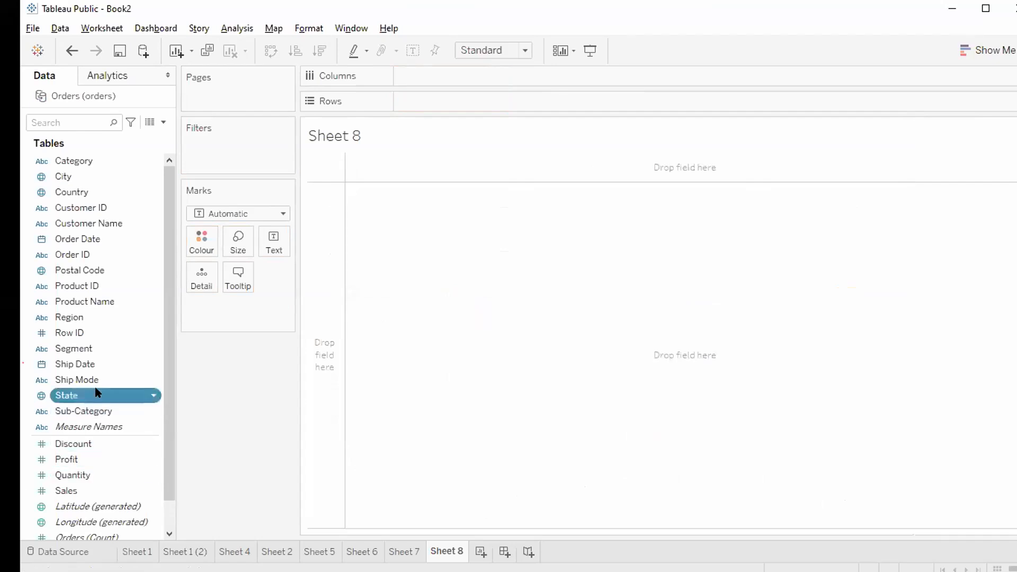
{"action": "double_click", "coordinate": [97, 393]}
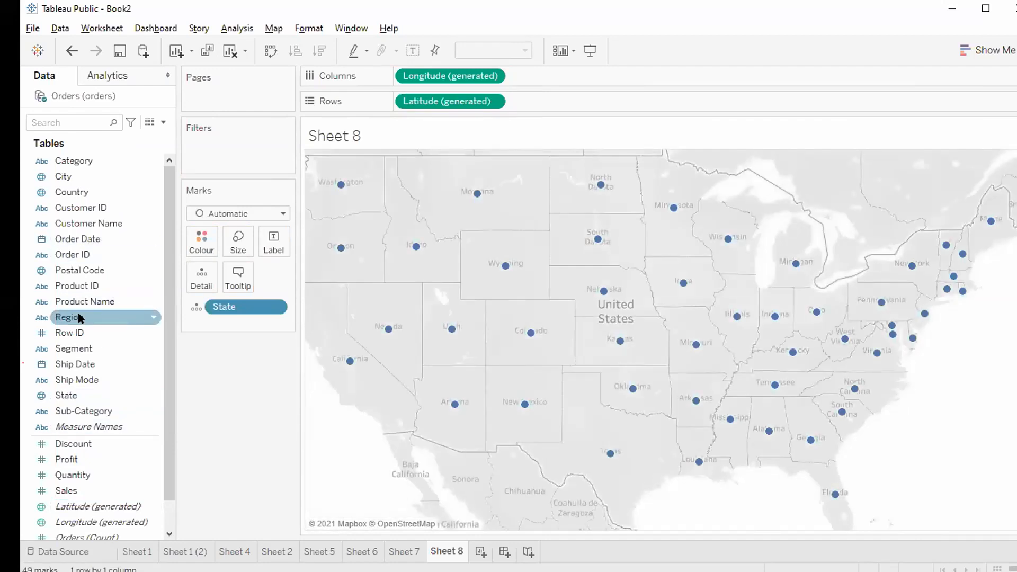
{"action": "left_click_drag", "start_coordinate": [81, 318], "coordinate": [201, 237]}
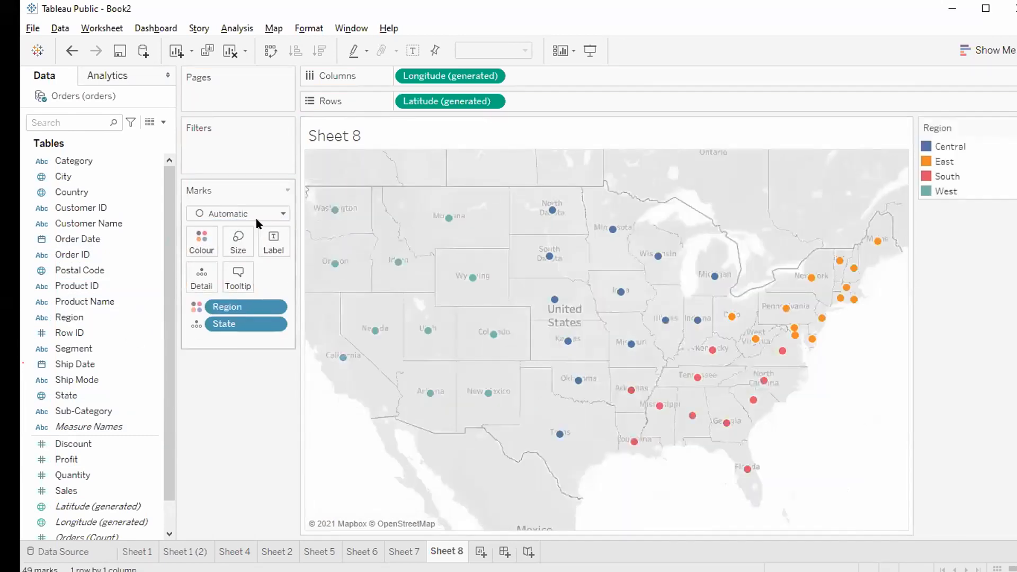
Enlarge the state marks, and colour the map by SUM(Sales) instead of Region
{"action": "left_click", "coordinate": [240, 245]}
{"action": "left_click_drag", "start_coordinate": [265, 275], "coordinate": [315, 276]}
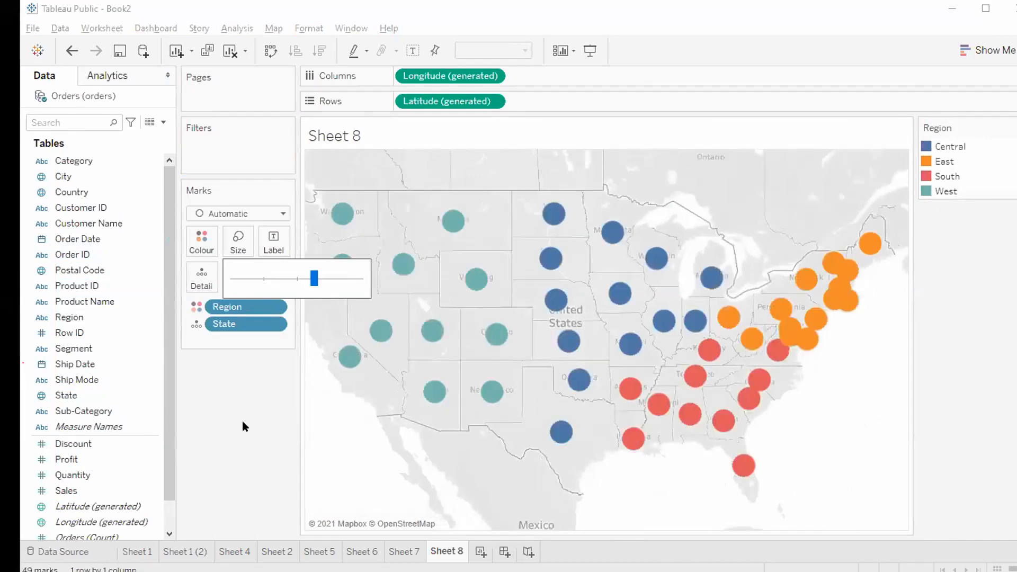
{"action": "left_click", "coordinate": [243, 420]}
{"action": "mouse_move", "coordinate": [627, 313]}
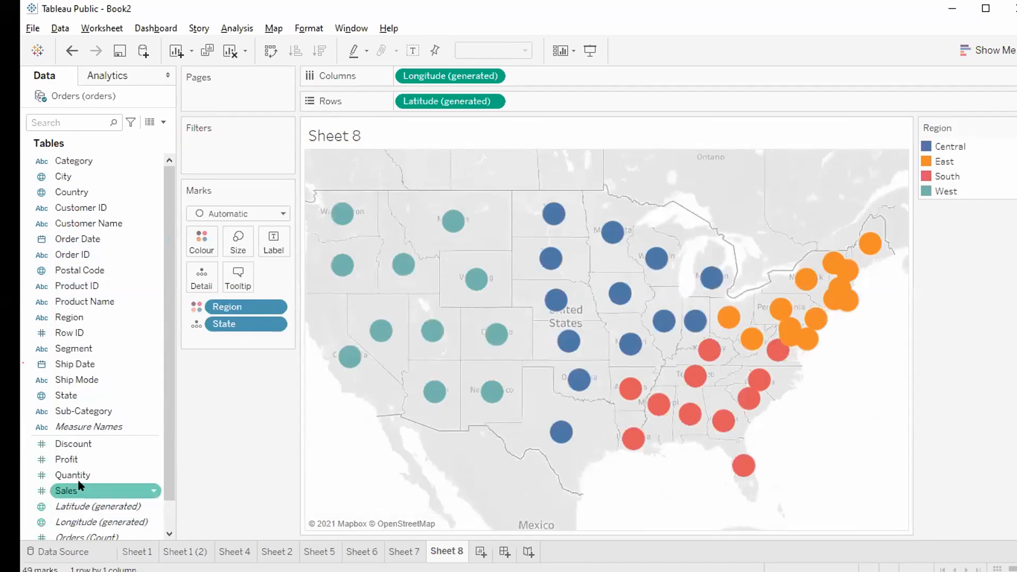
{"action": "mouse_move", "coordinate": [64, 490]}
{"action": "left_mouse_down"}
{"action": "mouse_move", "coordinate": [236, 288]}
{"action": "mouse_move", "coordinate": [182, 233]}
{"action": "mouse_move", "coordinate": [196, 244]}
{"action": "left_mouse_up"}
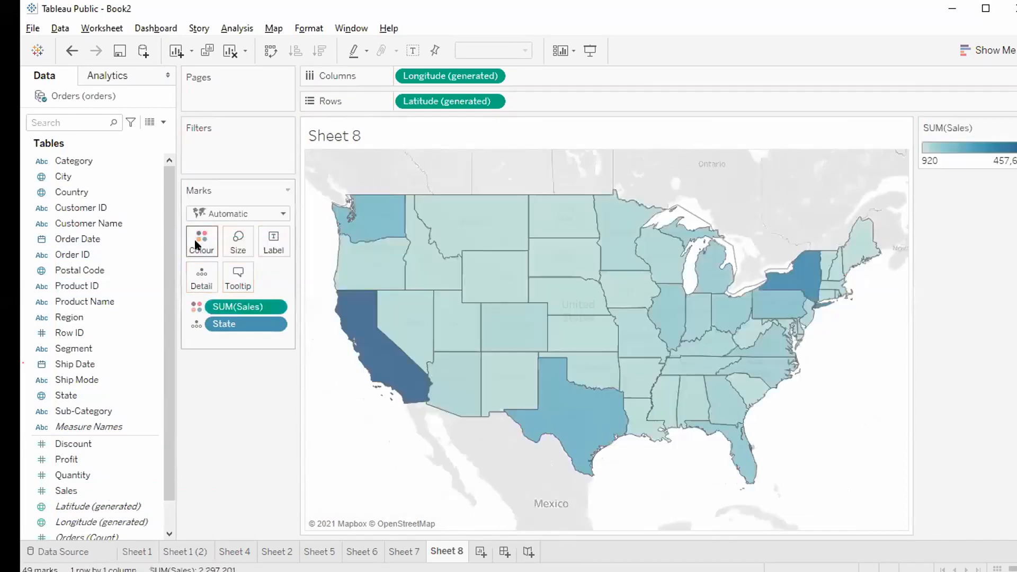
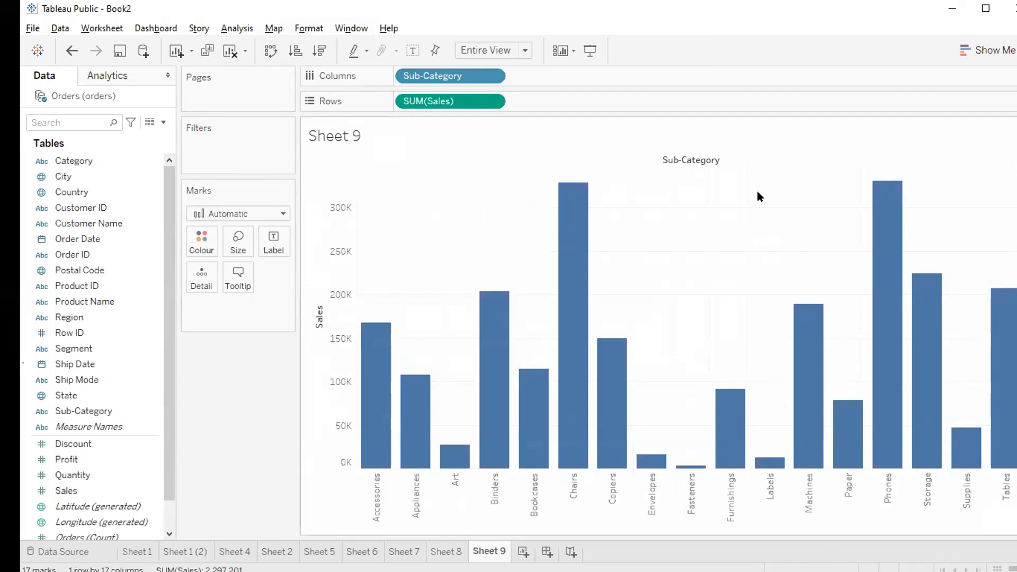
Maximise the window, and sort the Sub-Category bars on Sheet 9 by Sales in descending order
{"action": "left_click", "coordinate": [987, 10]}
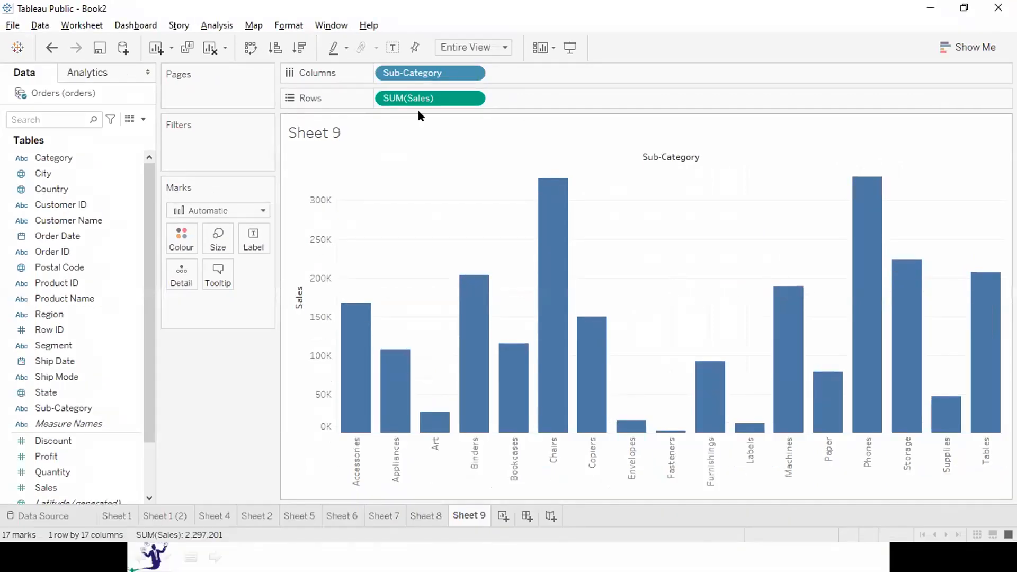
{"action": "left_click", "coordinate": [299, 48]}
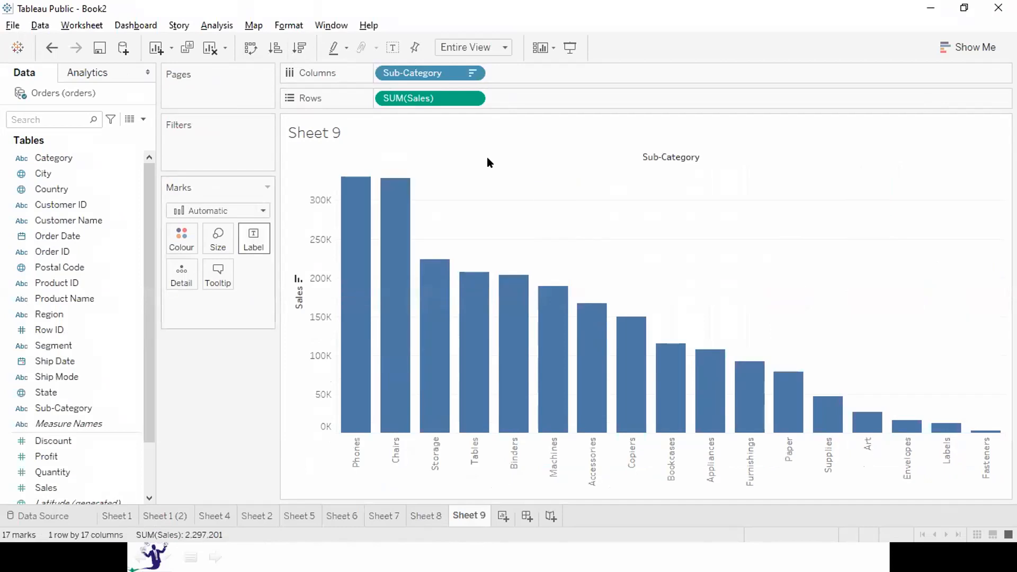
Show the mark labels on the bars, and filter Sub-Category to the top 5 by sum of Sales
{"action": "left_click", "coordinate": [392, 47]}
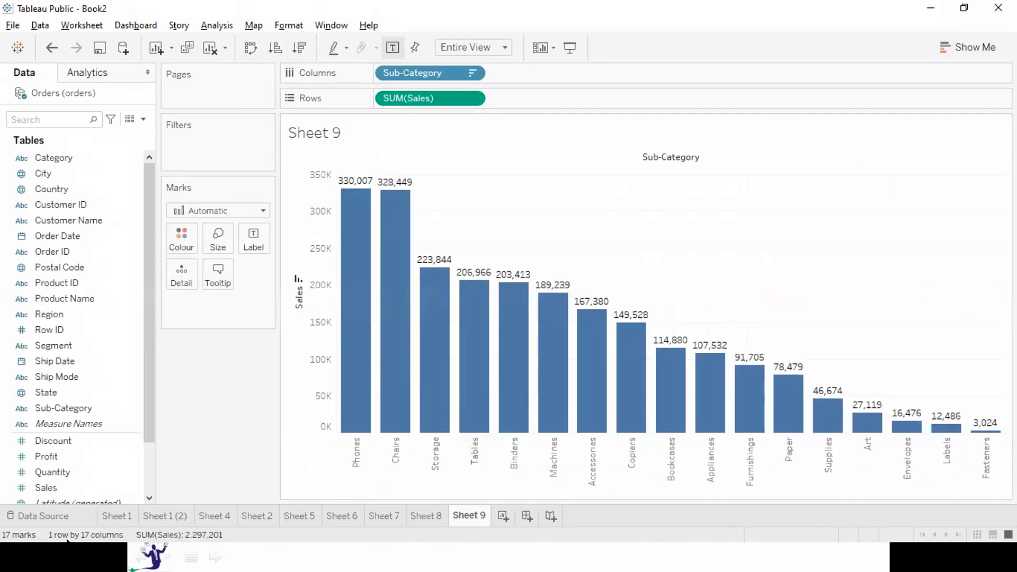
{"action": "left_click_drag", "start_coordinate": [52, 408], "coordinate": [192, 149]}
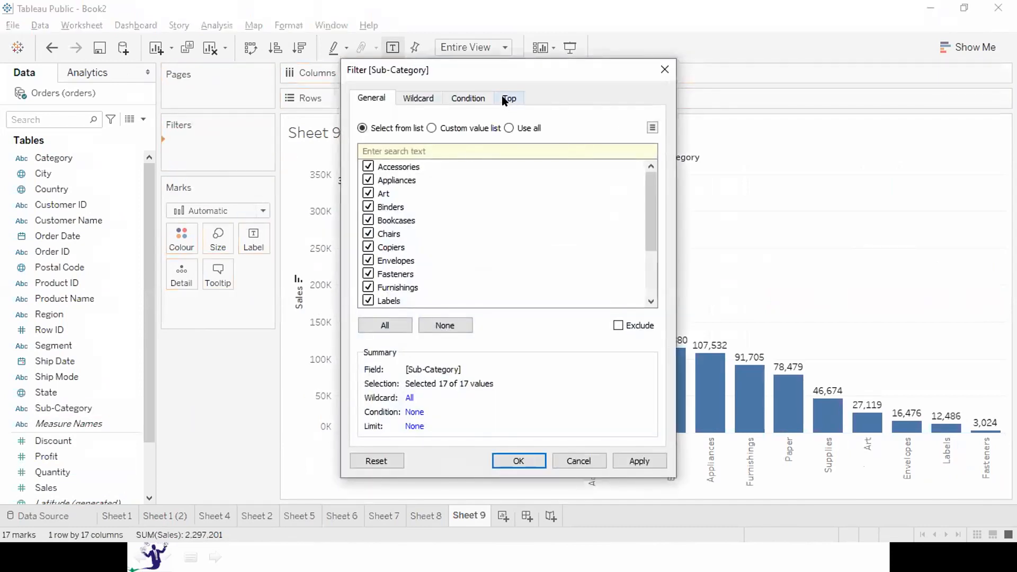
{"action": "left_click", "coordinate": [506, 98]}
{"action": "left_click", "coordinate": [362, 137]}
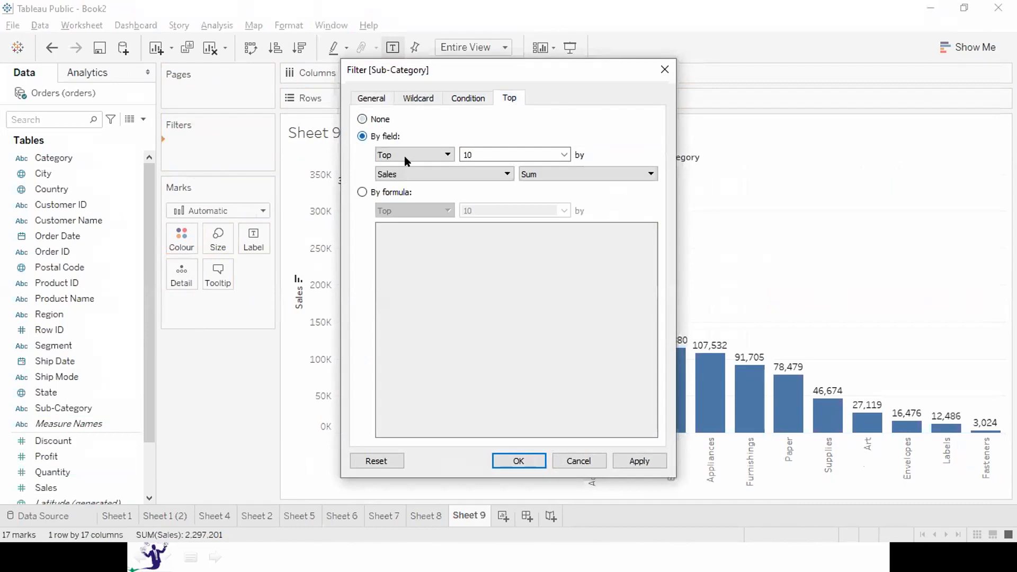
{"action": "left_click_drag", "start_coordinate": [506, 151], "coordinate": [54, 131]}
{"action": "type", "text": "5"}
{"action": "left_click", "coordinate": [527, 457]}
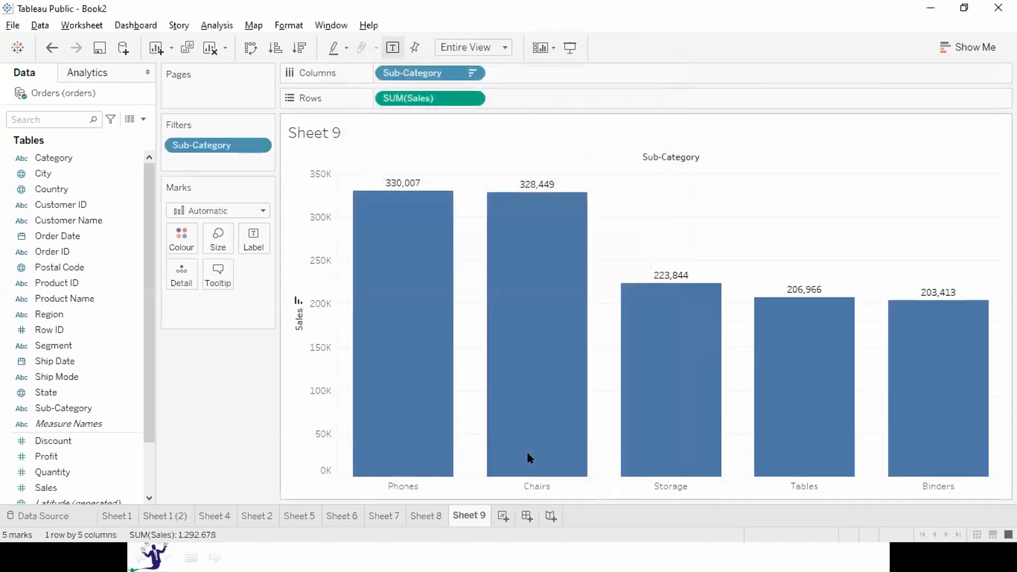
{"action": "key", "text": "F7"}
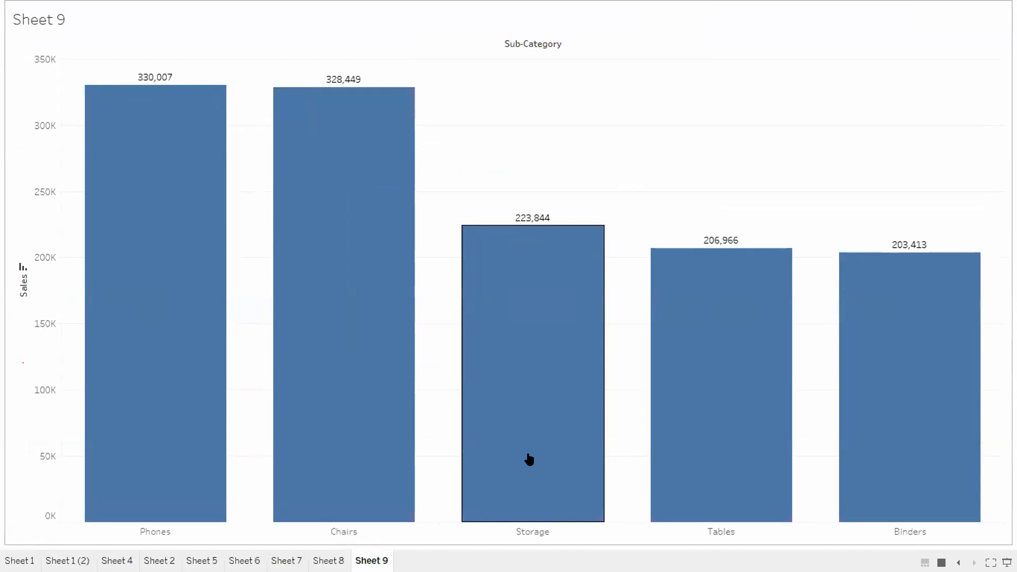
{"action": "key", "text": "Escape"}
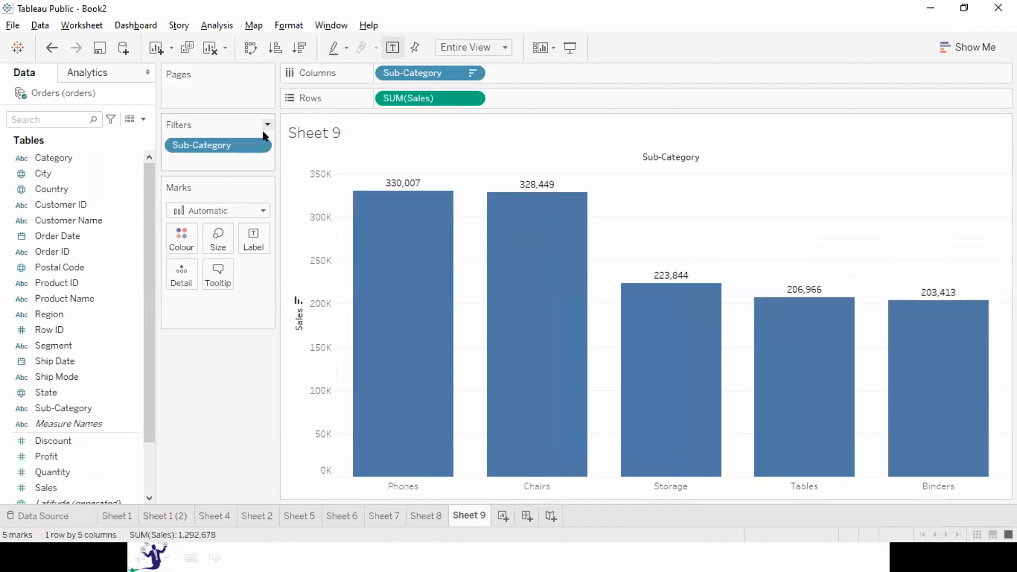
Change the Sub-Category filter to the top 7 by sum of Sales, and view the chart in presentation mode
{"action": "left_click", "coordinate": [258, 146]}
{"action": "left_click", "coordinate": [236, 164]}
{"action": "left_click", "coordinate": [488, 153]}
{"action": "key", "text": "BackSpace"}
{"action": "type", "text": "7"}
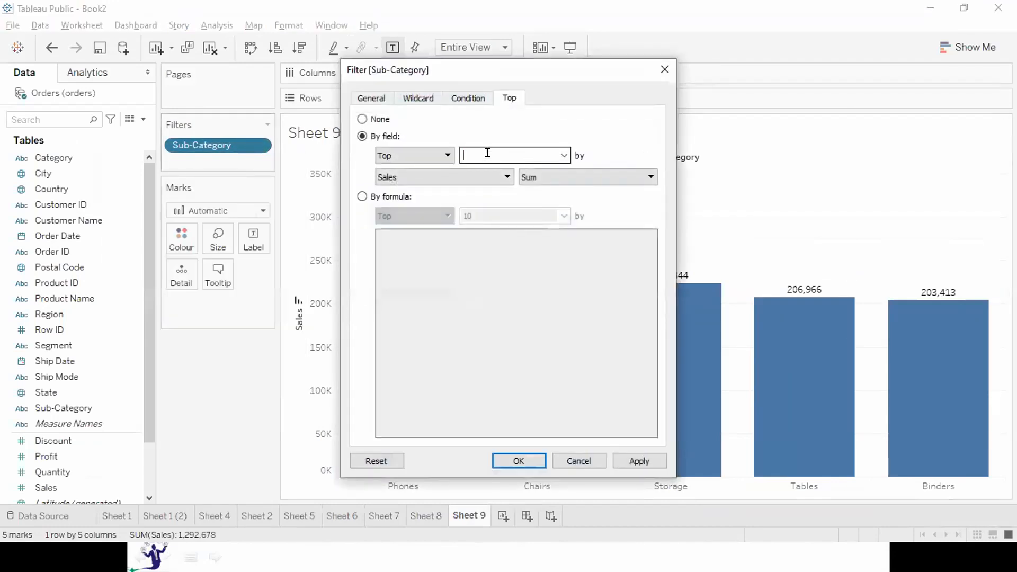
{"action": "key", "text": "Return"}
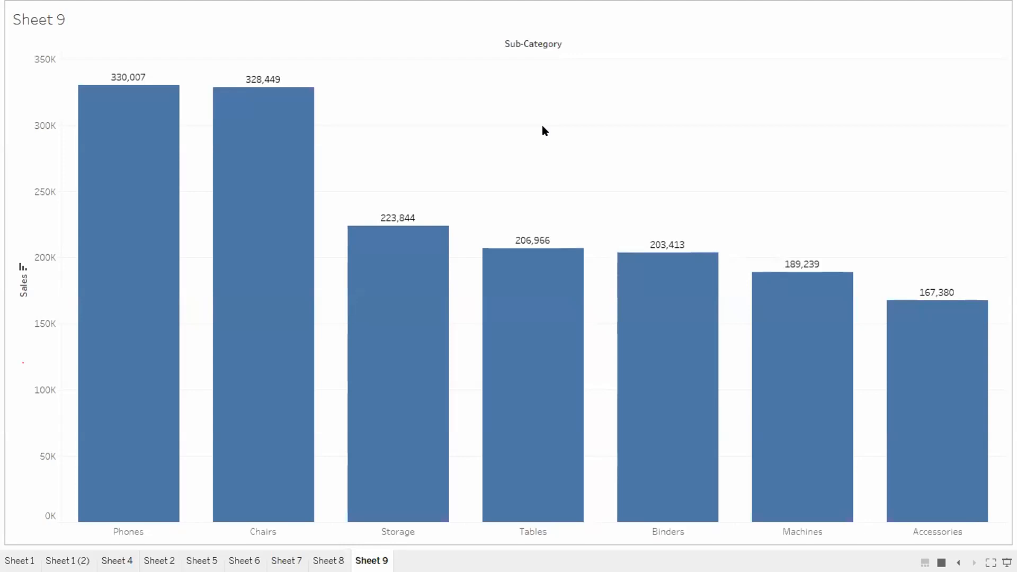
{"action": "key", "text": "Escape"}
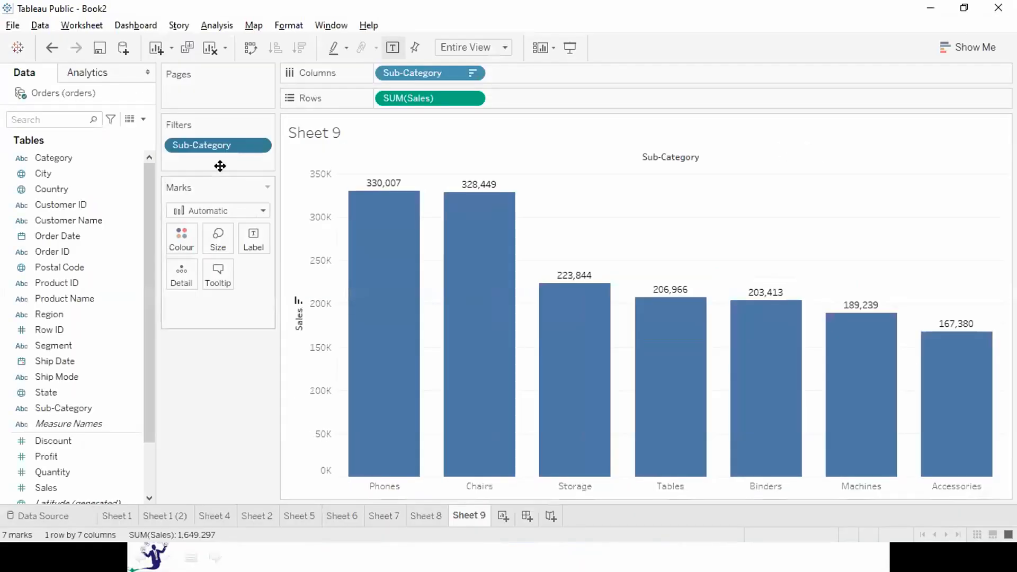
Change the Sub-Category filter to the top 3 by sum of Sales, and view the chart in presentation mode
{"action": "left_click", "coordinate": [259, 145]}
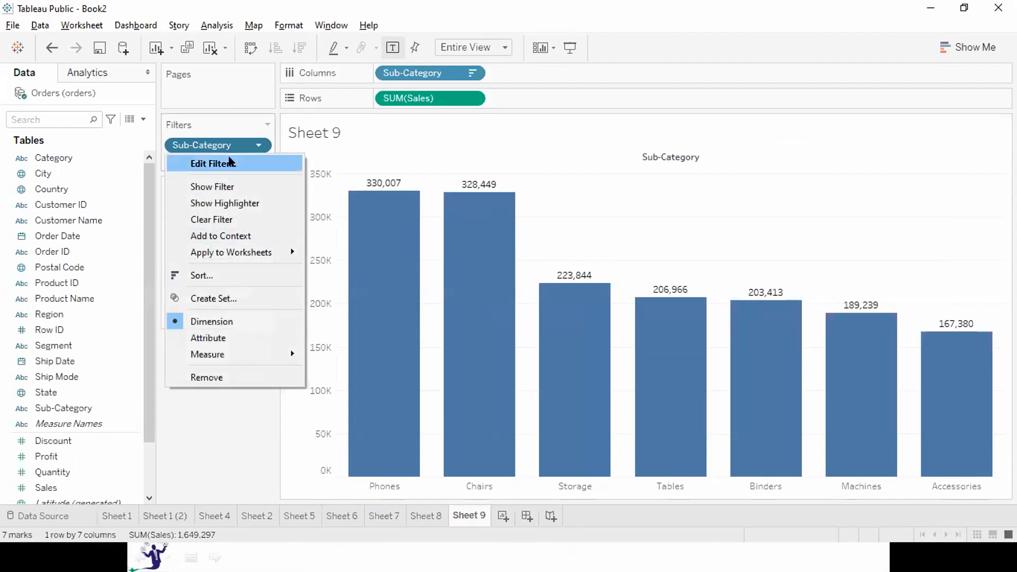
{"action": "left_click", "coordinate": [229, 163]}
{"action": "left_click", "coordinate": [472, 154]}
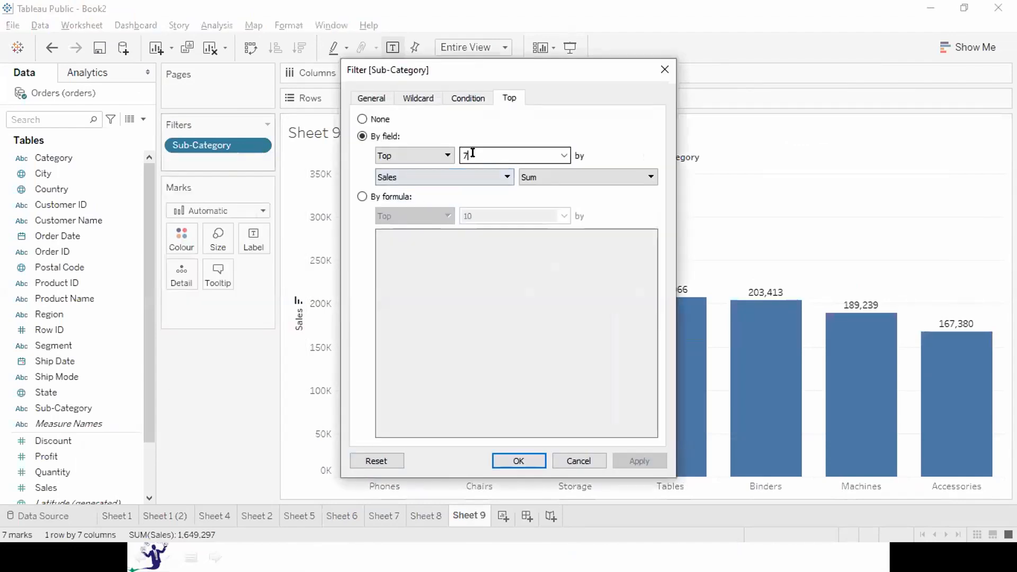
{"action": "key", "text": "BackSpace"}
{"action": "type", "text": "3"}
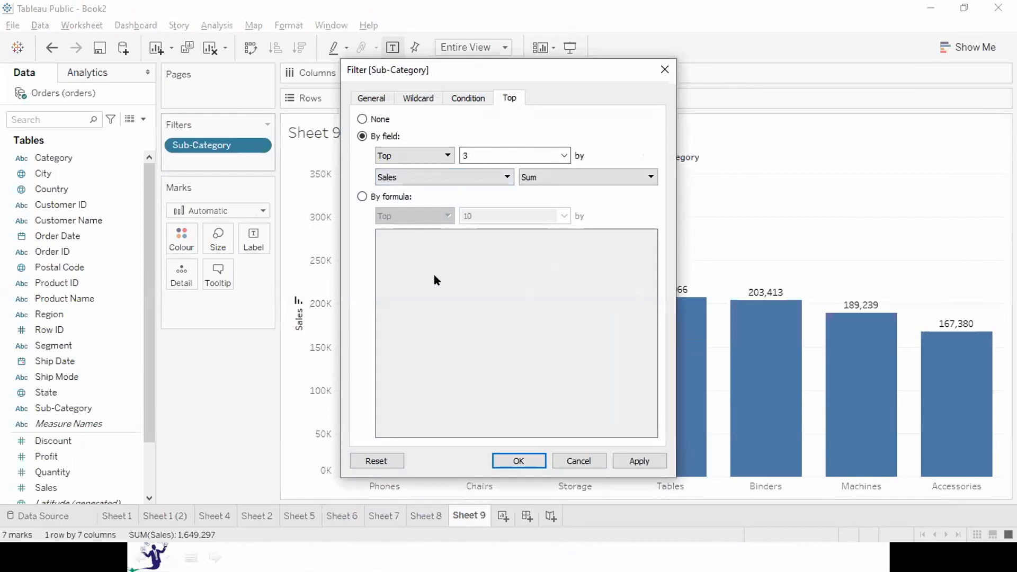
{"action": "left_click", "coordinate": [639, 461]}
{"action": "left_click", "coordinate": [518, 460]}
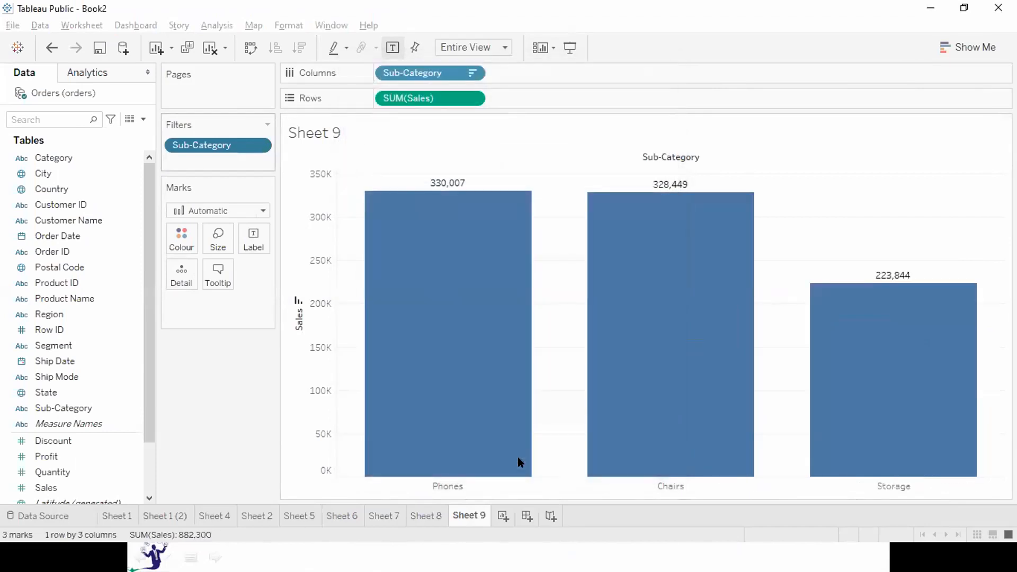
{"action": "key", "text": "F7"}
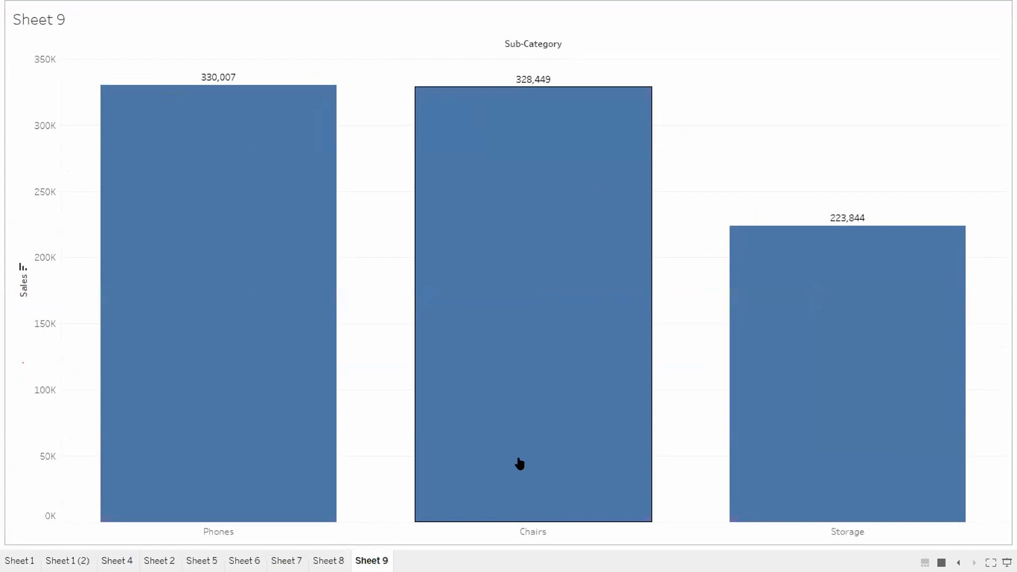
{"action": "key", "text": "Escape"}
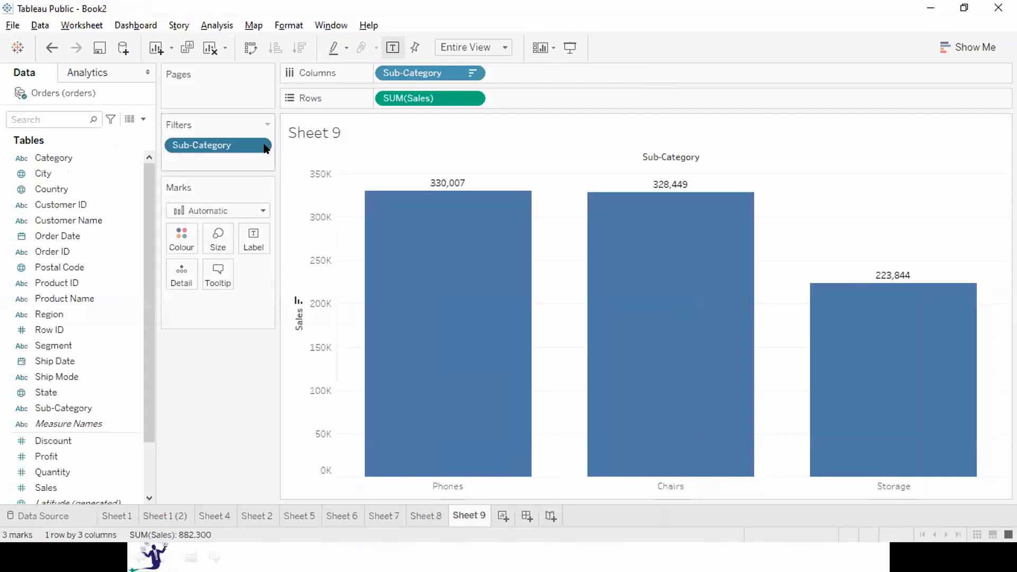
Replace the fixed limit of the Sub-Category filter with a new parameter, Parameter 1, whose maximum value is 17
{"action": "left_click", "coordinate": [259, 146]}
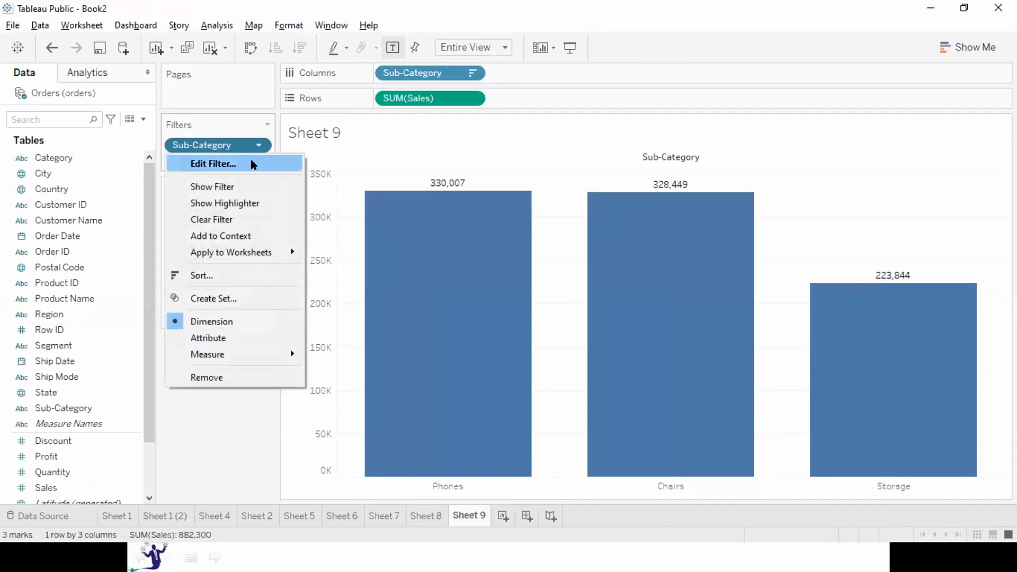
{"action": "left_click", "coordinate": [251, 165]}
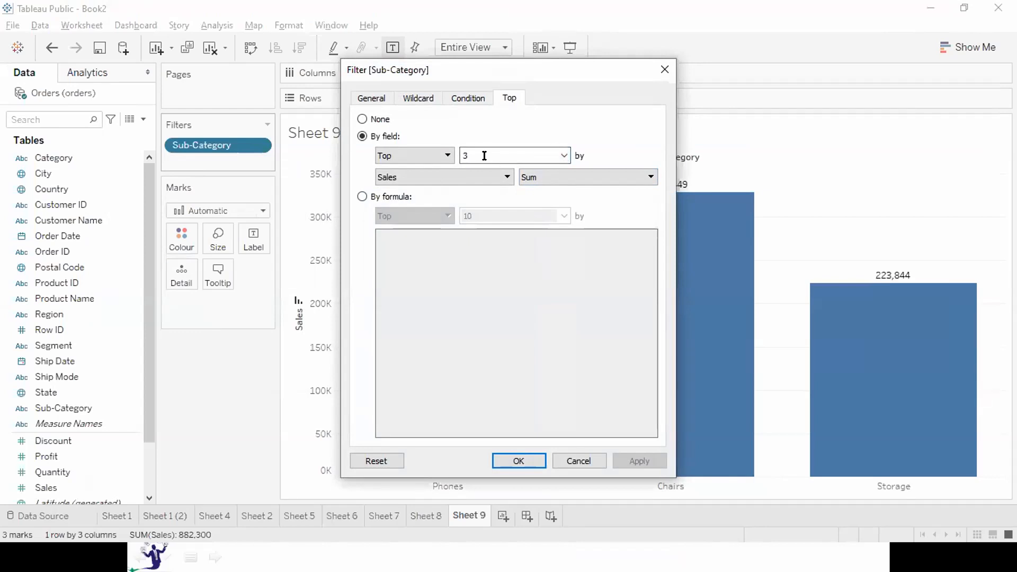
{"action": "left_click", "coordinate": [563, 154]}
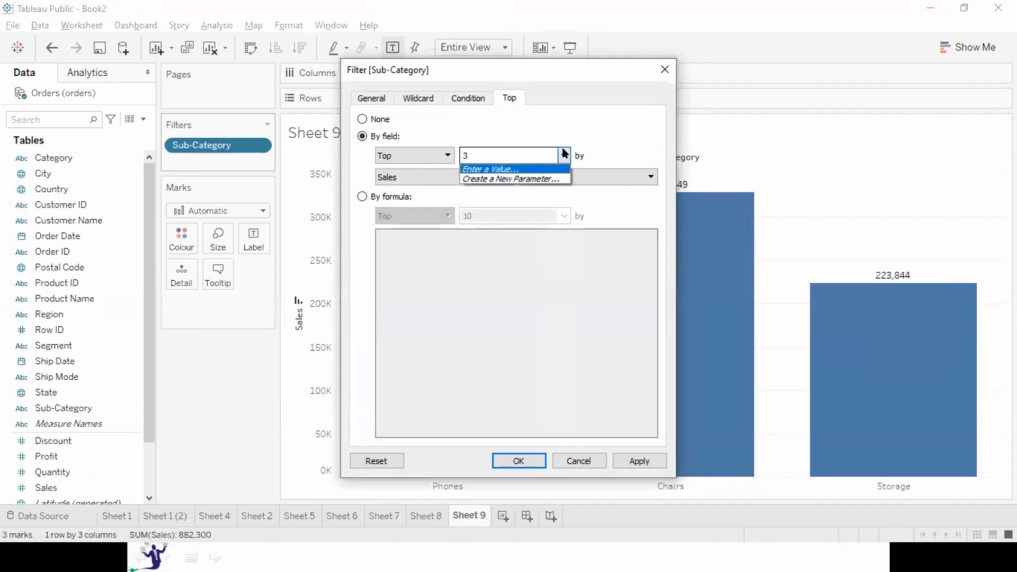
{"action": "left_click", "coordinate": [521, 178]}
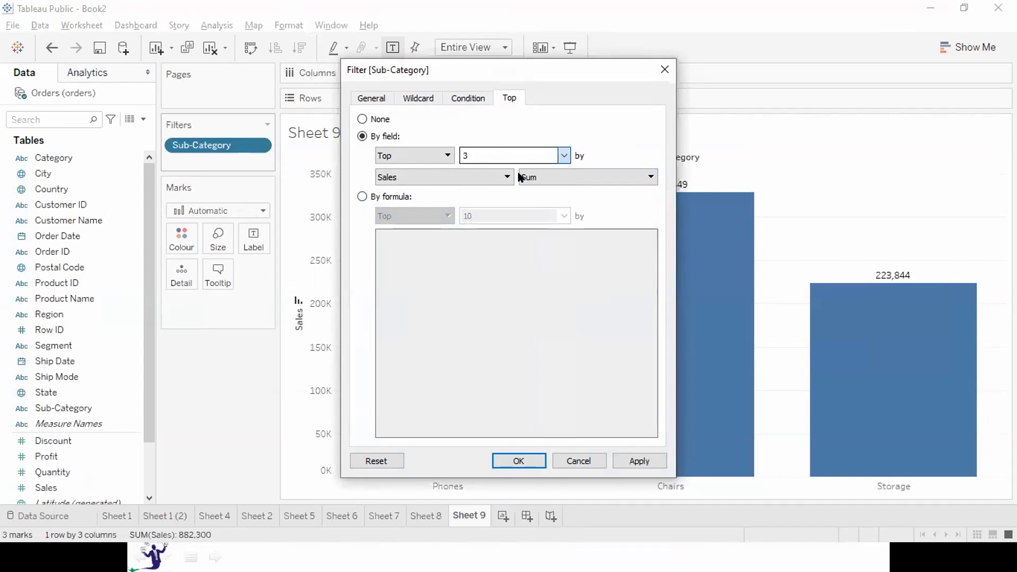
{"action": "left_click", "coordinate": [367, 190]}
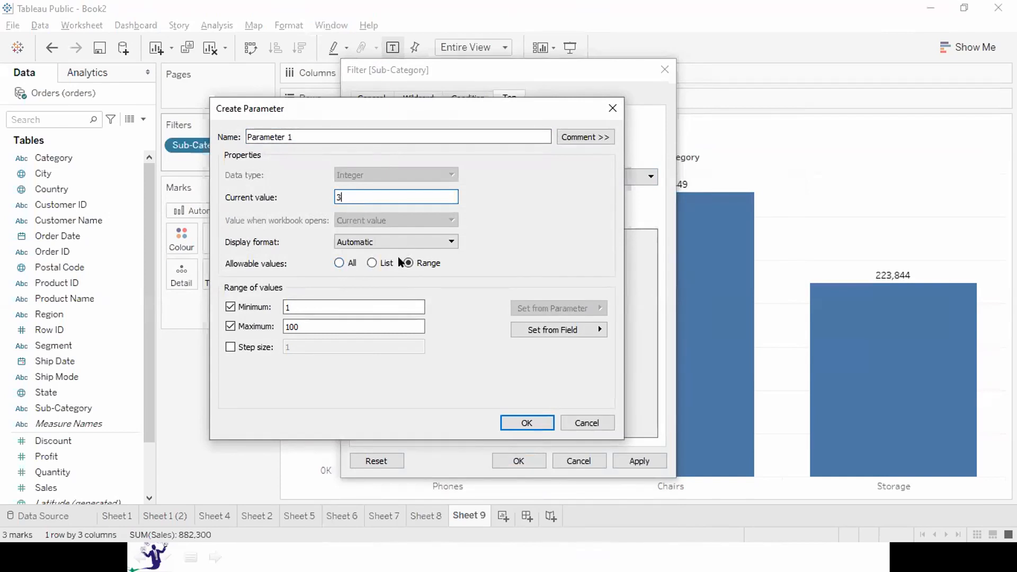
{"action": "left_click", "coordinate": [306, 324]}
{"action": "left_click_drag", "start_coordinate": [154, 329], "coordinate": [1, 348]}
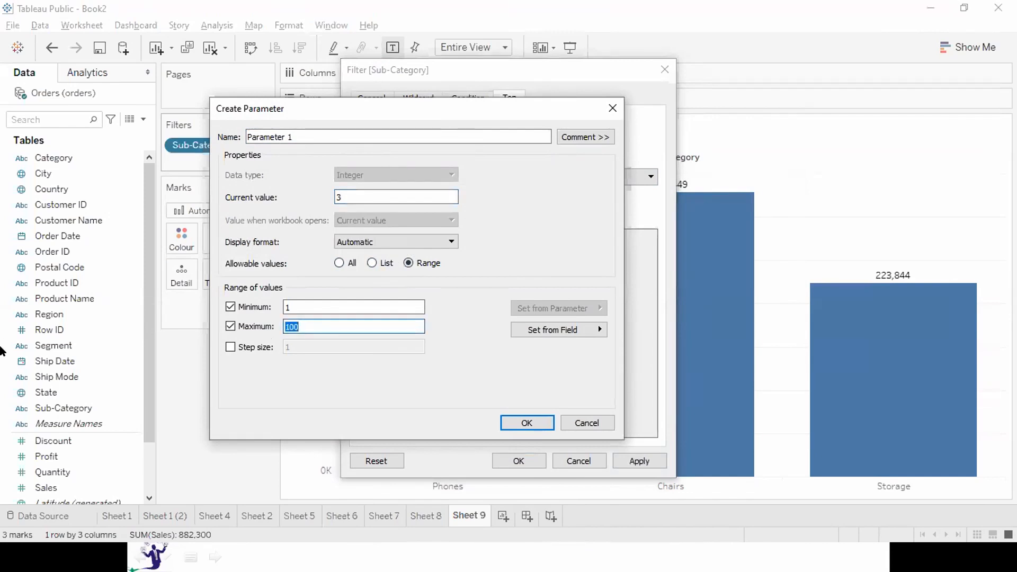
{"action": "type", "text": "17"}
{"action": "left_click", "coordinate": [526, 423]}
{"action": "left_click", "coordinate": [639, 460]}
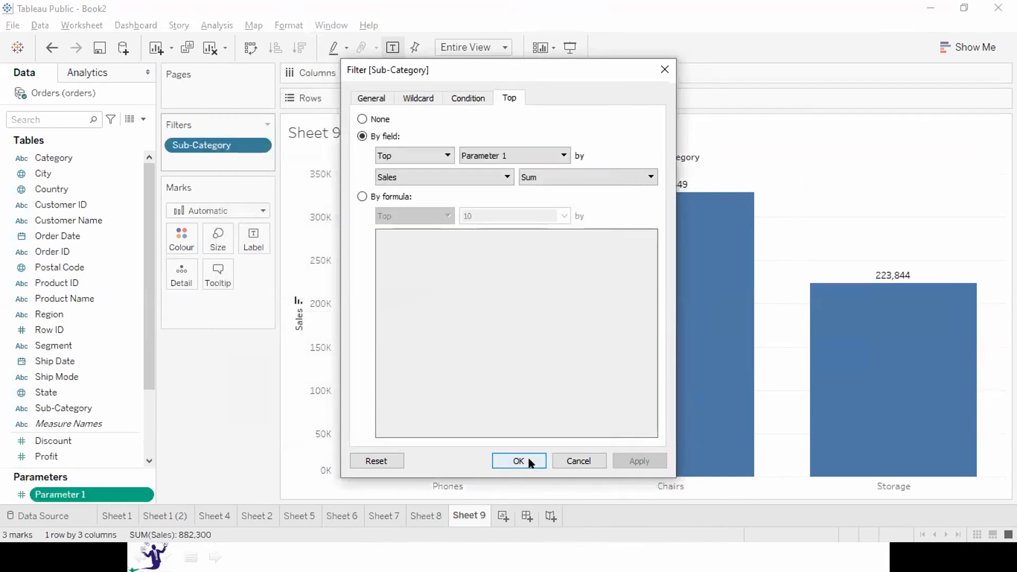
{"action": "left_click", "coordinate": [519, 461]}
{"action": "key", "text": "F7"}
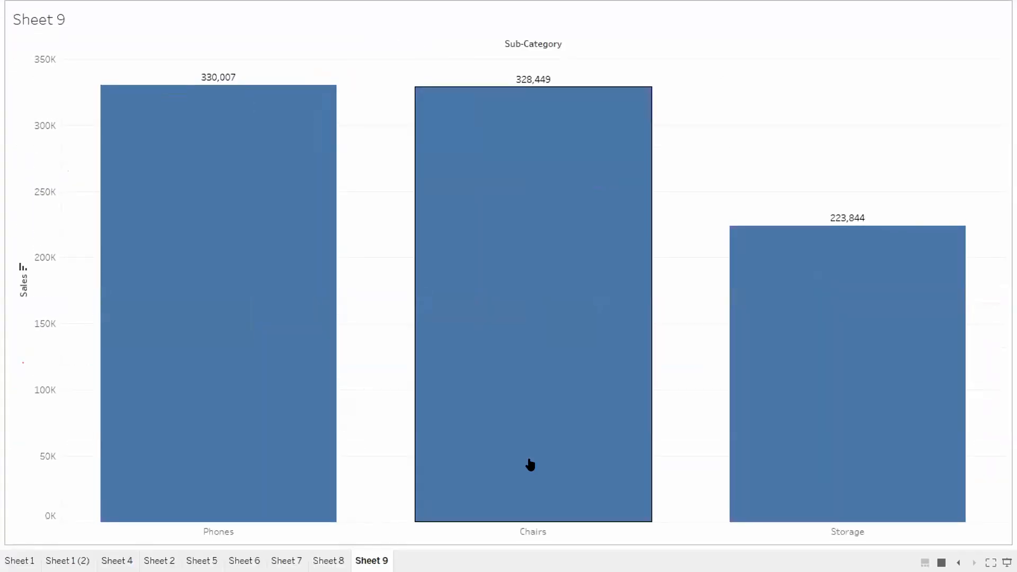
{"action": "key", "text": "Escape"}
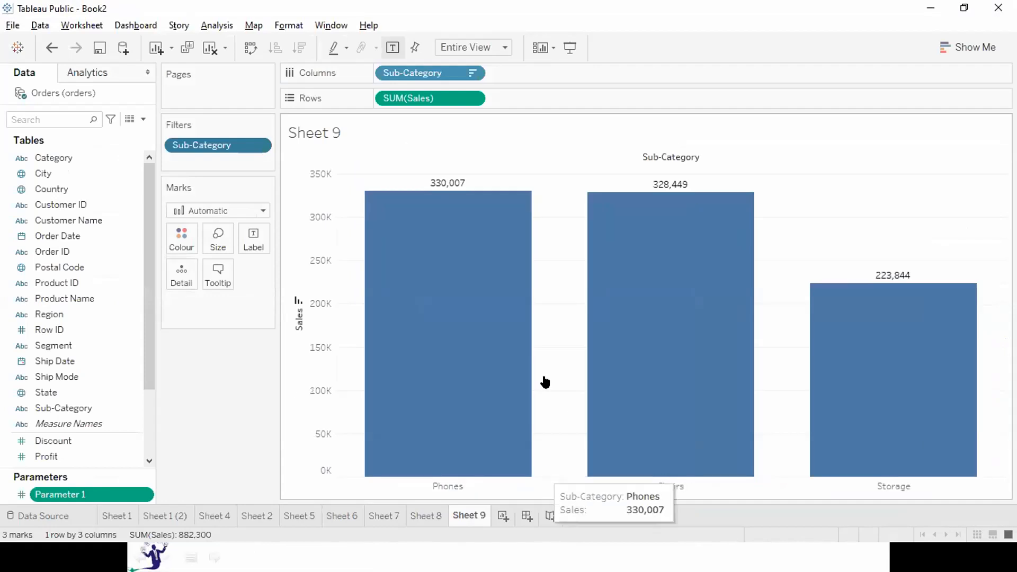
Show the control for Parameter 1 beside the chart, and switch Sheet 9 to presentation mode
{"action": "right_click", "coordinate": [141, 494]}
{"action": "left_click", "coordinate": [227, 247]}
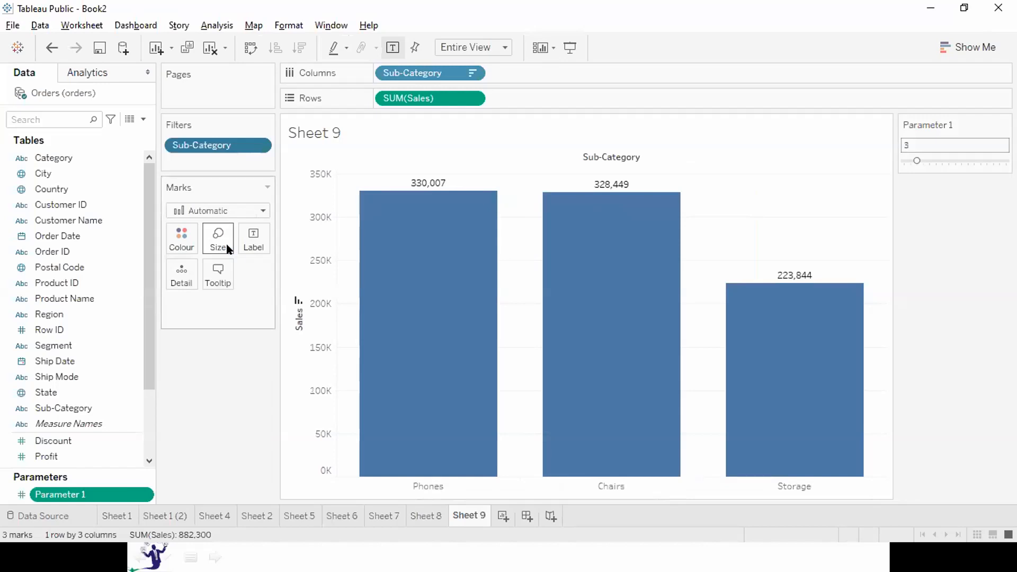
{"action": "key", "text": "F7"}
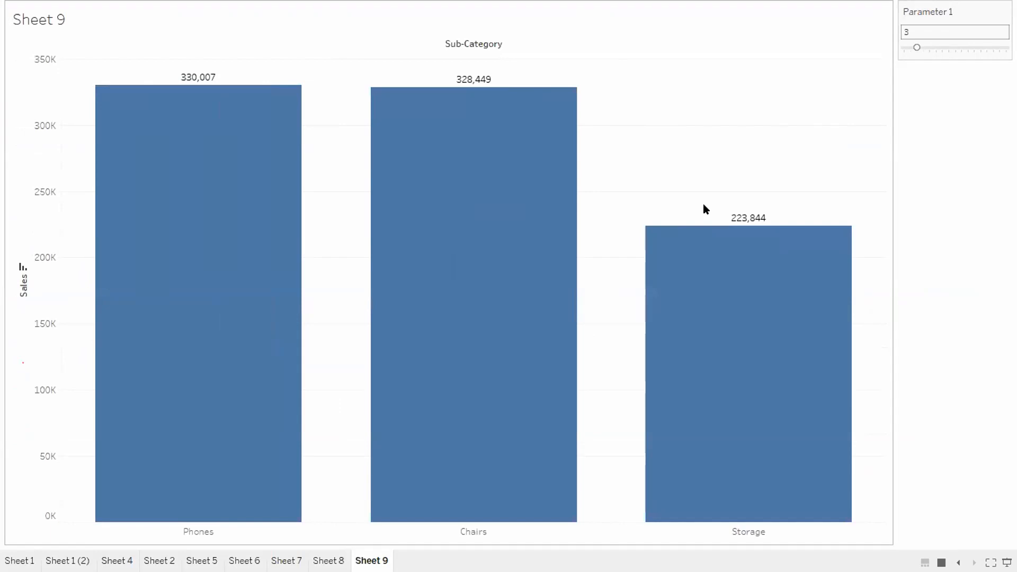
Try several values of Parameter 1, such as 5, 8 and 2, finish at 17, and leave presentation mode
{"action": "mouse_move", "coordinate": [667, 260]}
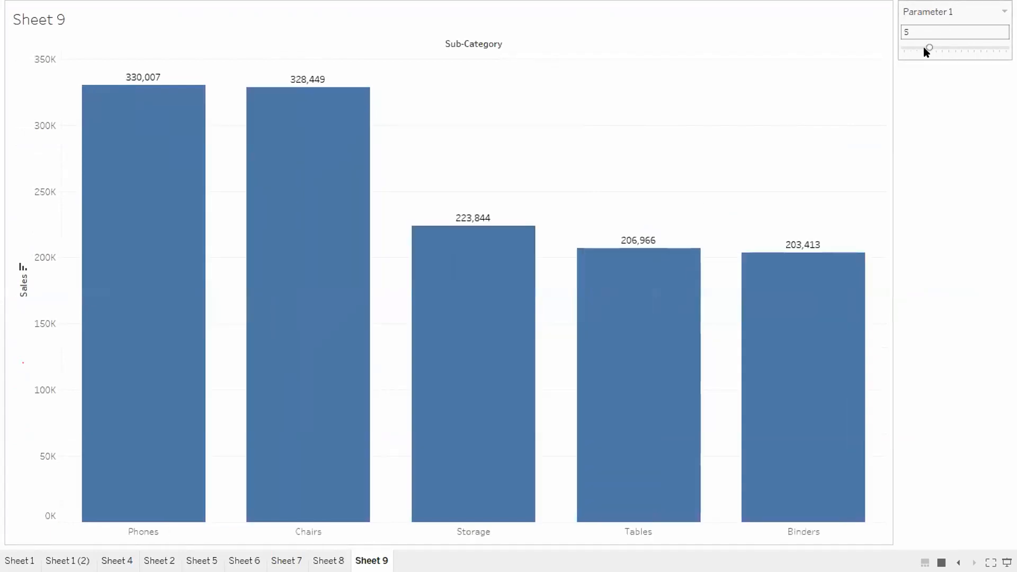
{"action": "left_click", "coordinate": [974, 46]}
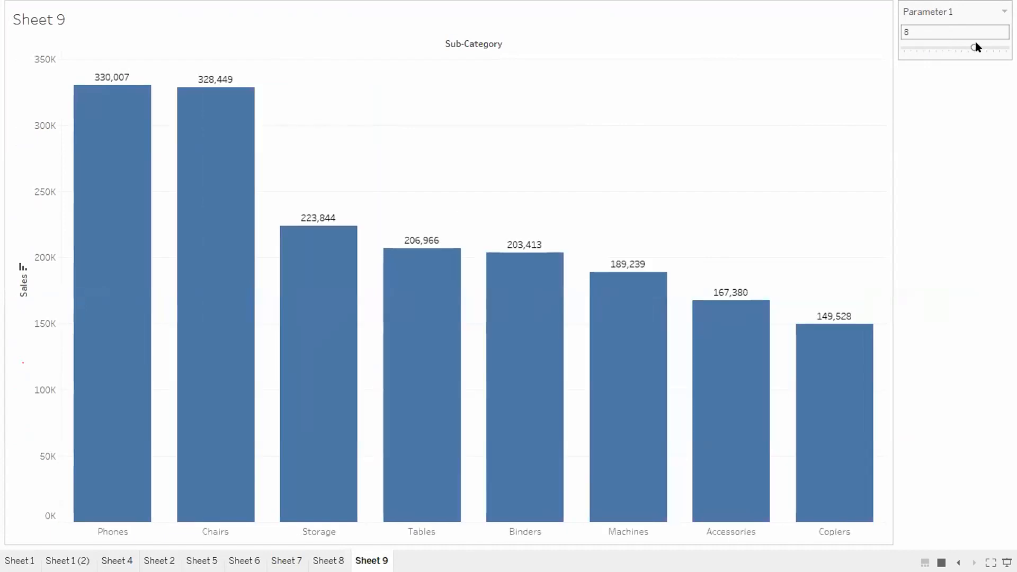
{"action": "left_click", "coordinate": [929, 47]}
{"action": "left_click", "coordinate": [921, 47]}
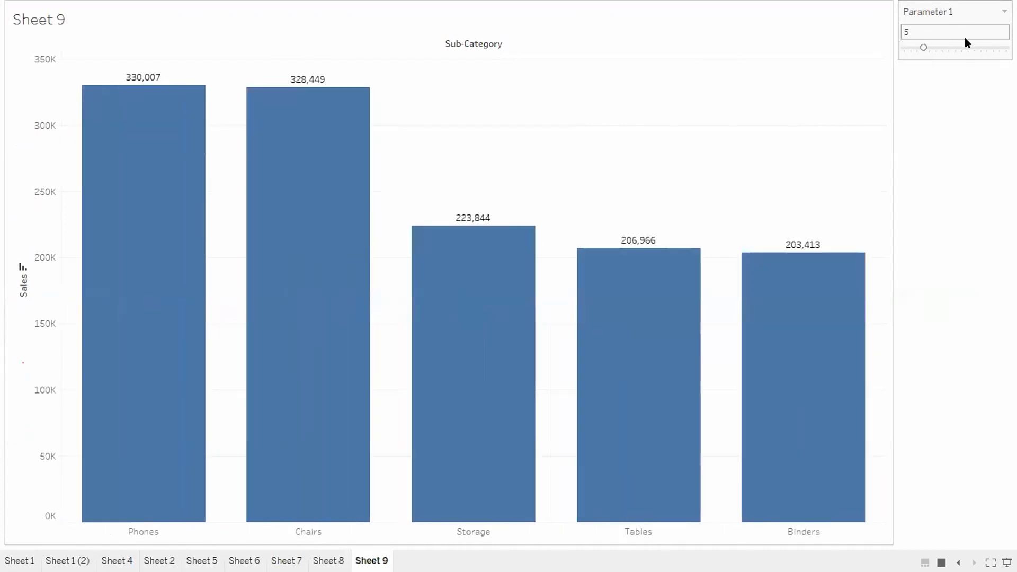
{"action": "left_click", "coordinate": [979, 48]}
{"action": "left_click", "coordinate": [999, 48]}
{"action": "left_click", "coordinate": [908, 47]}
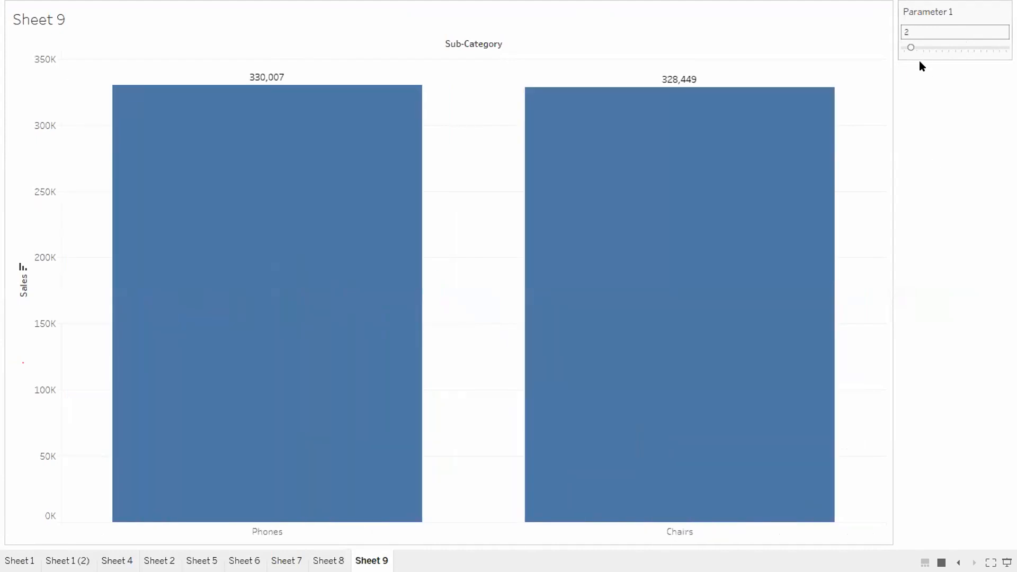
{"action": "left_click_drag", "start_coordinate": [910, 47], "coordinate": [1006, 47]}
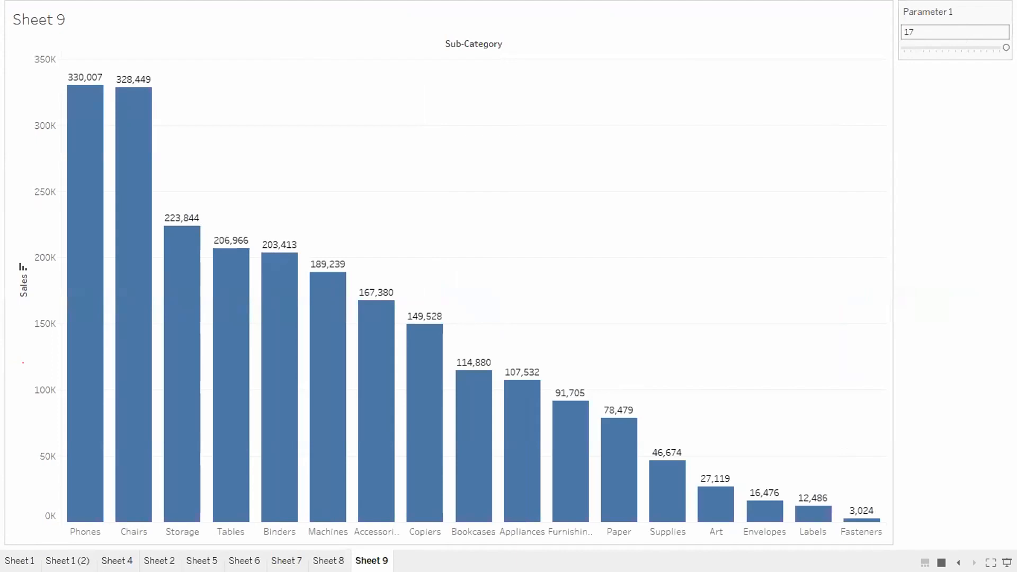
{"action": "key", "text": "Escape"}
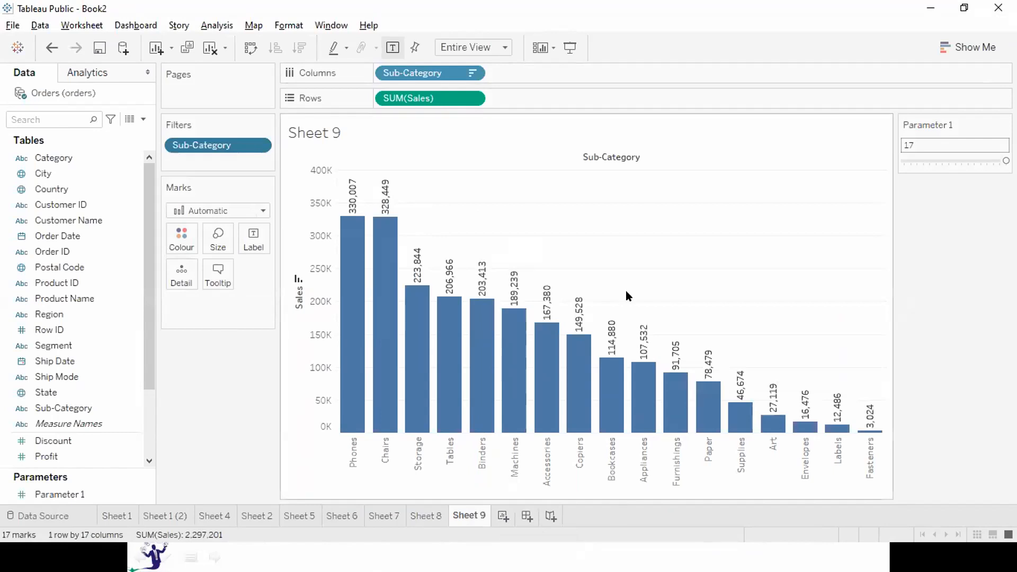
Change the Sub-Category filter to the bottom items by sum of Sales limited by Parameter 1, and try Parameter 1 at 16
{"action": "key", "text": "alt+Tab"}
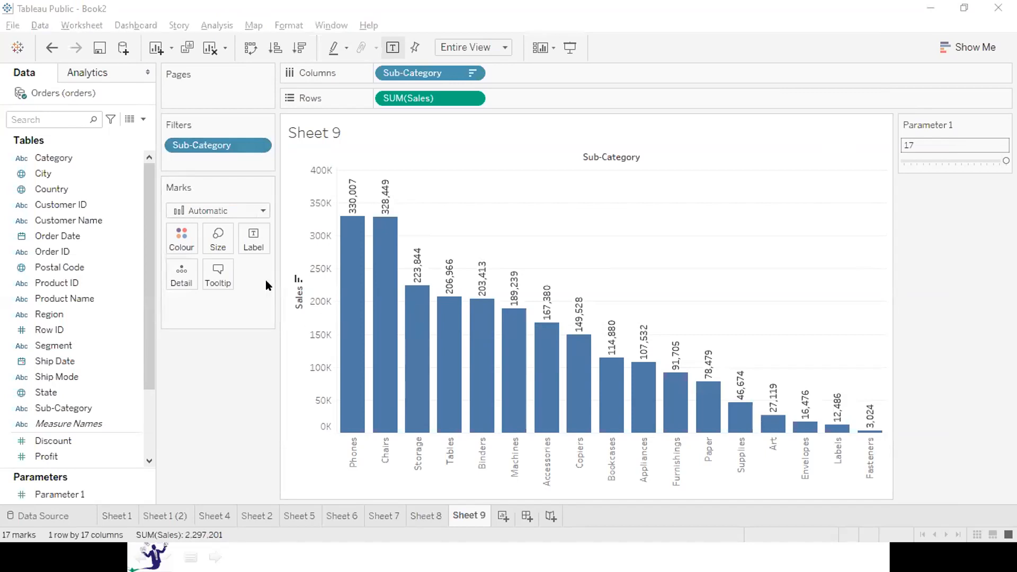
{"action": "left_click", "coordinate": [258, 146]}
{"action": "left_click", "coordinate": [232, 165]}
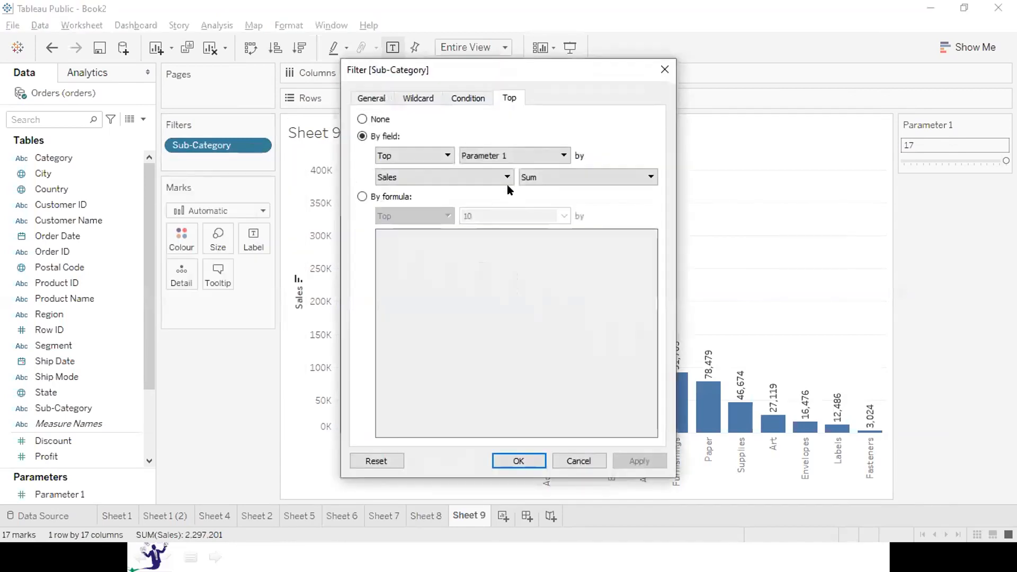
{"action": "left_click", "coordinate": [439, 156]}
{"action": "left_click", "coordinate": [412, 178]}
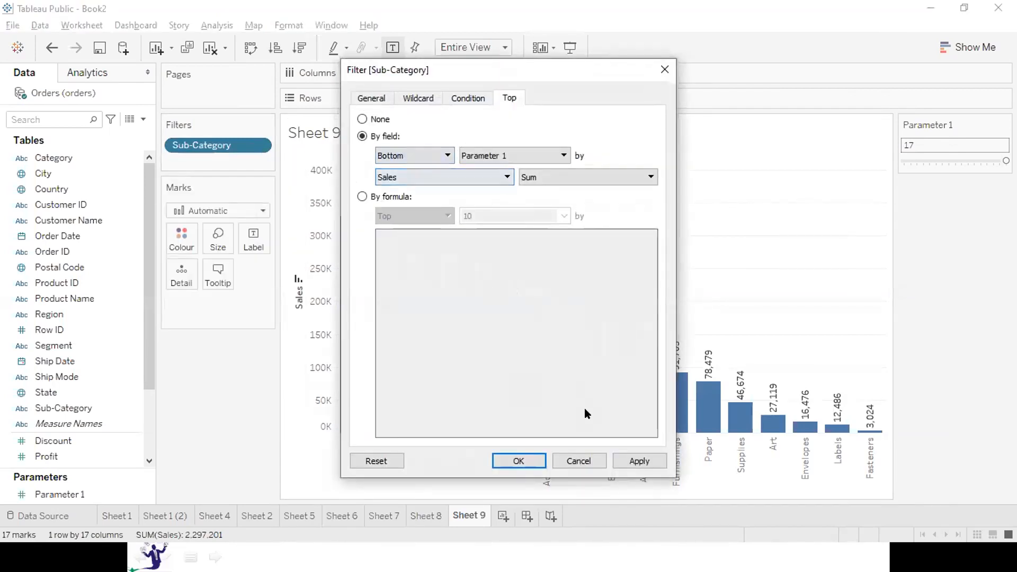
{"action": "left_click", "coordinate": [636, 460]}
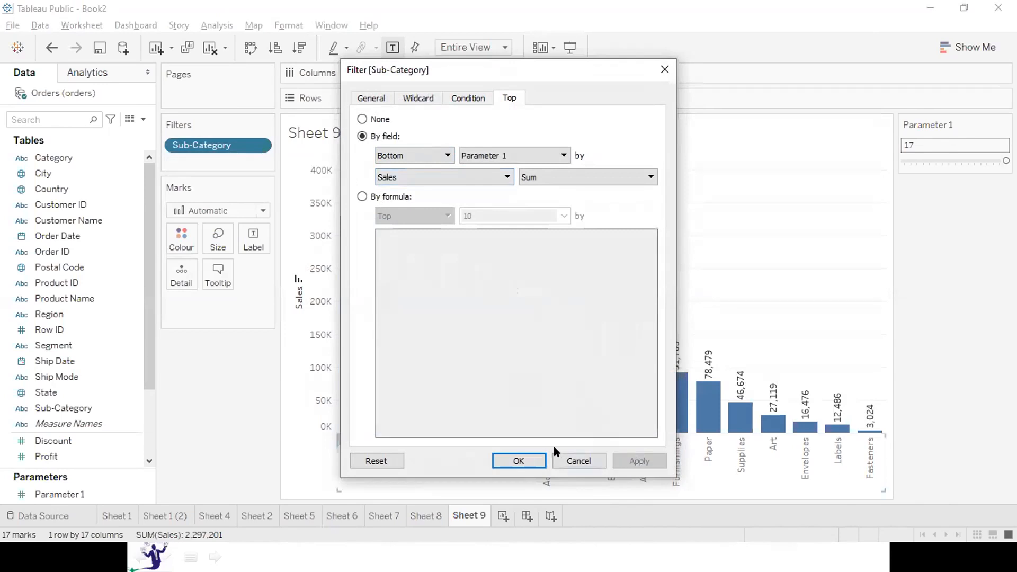
{"action": "left_click", "coordinate": [517, 461]}
{"action": "left_click", "coordinate": [913, 161]}
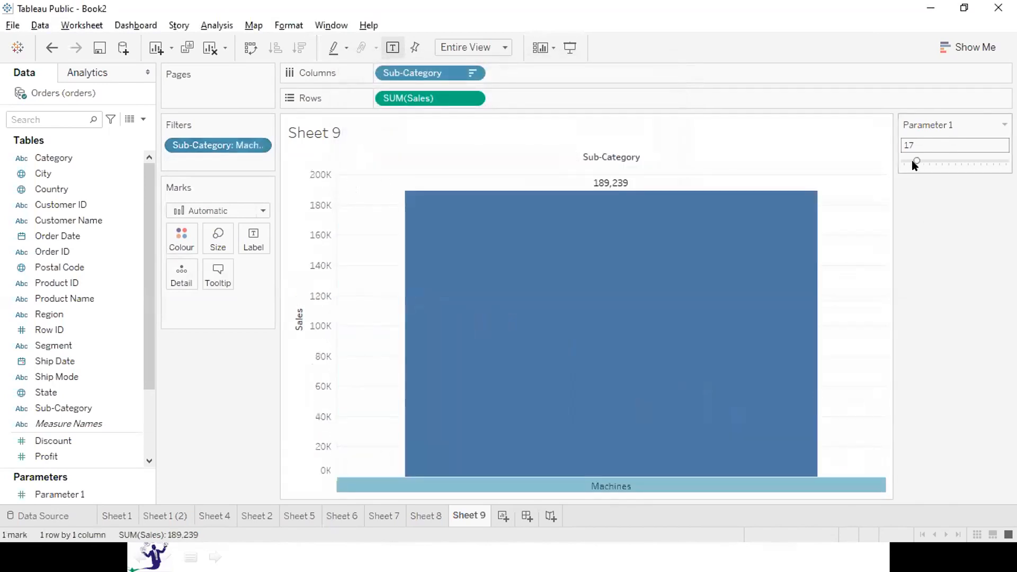
{"action": "left_click_drag", "start_coordinate": [917, 158], "coordinate": [1000, 160]}
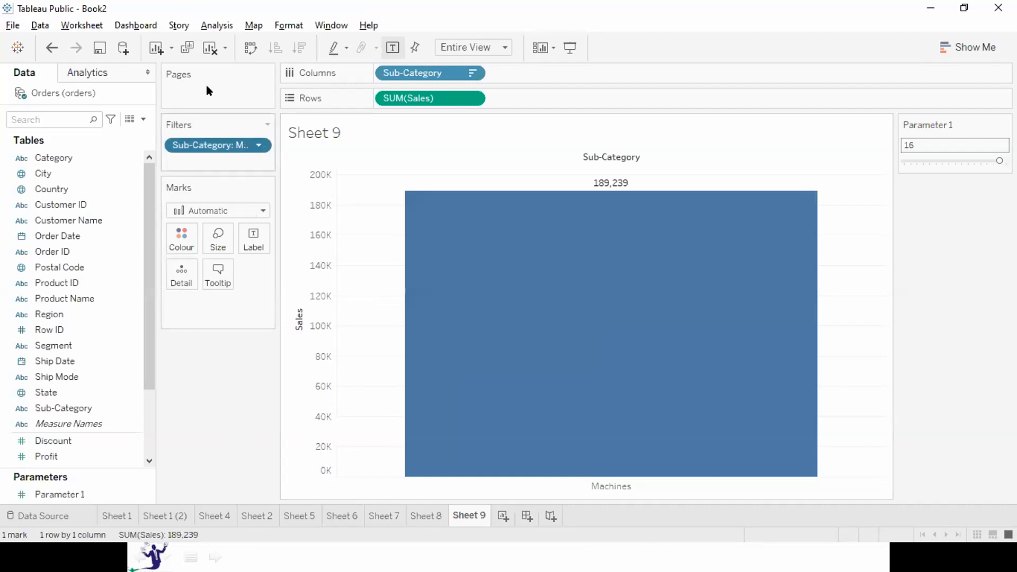
Remove the Sub-Category filter and add a fresh one that keeps the bottom 3 sub-categories by sum of Sales
{"action": "left_click_drag", "start_coordinate": [207, 152], "coordinate": [192, 359]}
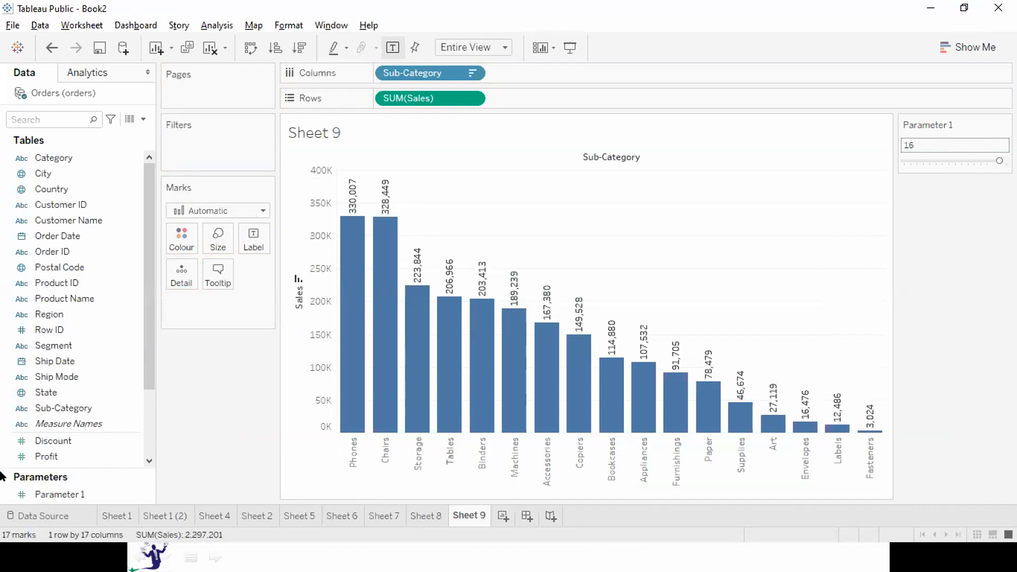
{"action": "left_click_drag", "start_coordinate": [79, 407], "coordinate": [180, 165]}
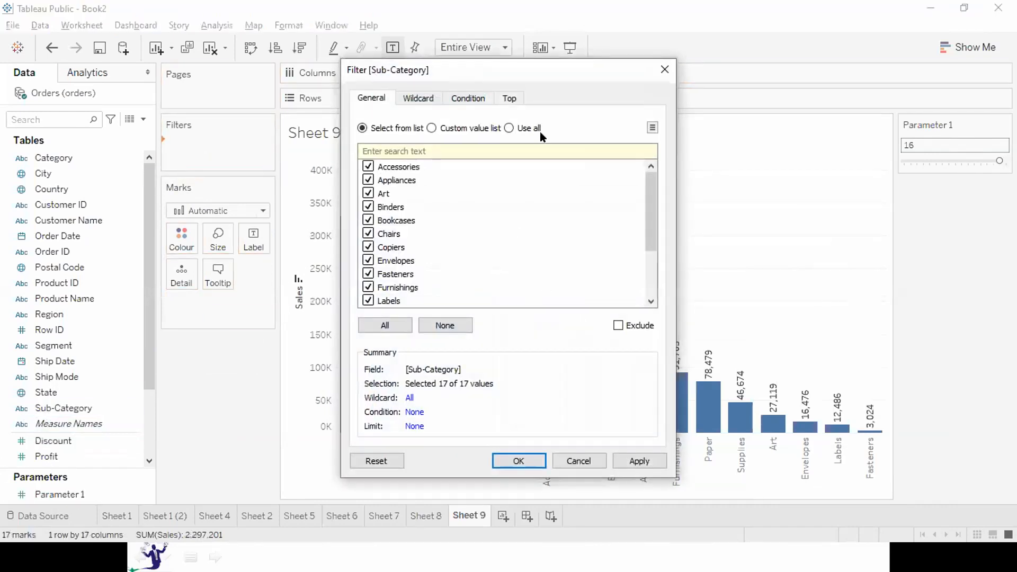
{"action": "left_click", "coordinate": [509, 96]}
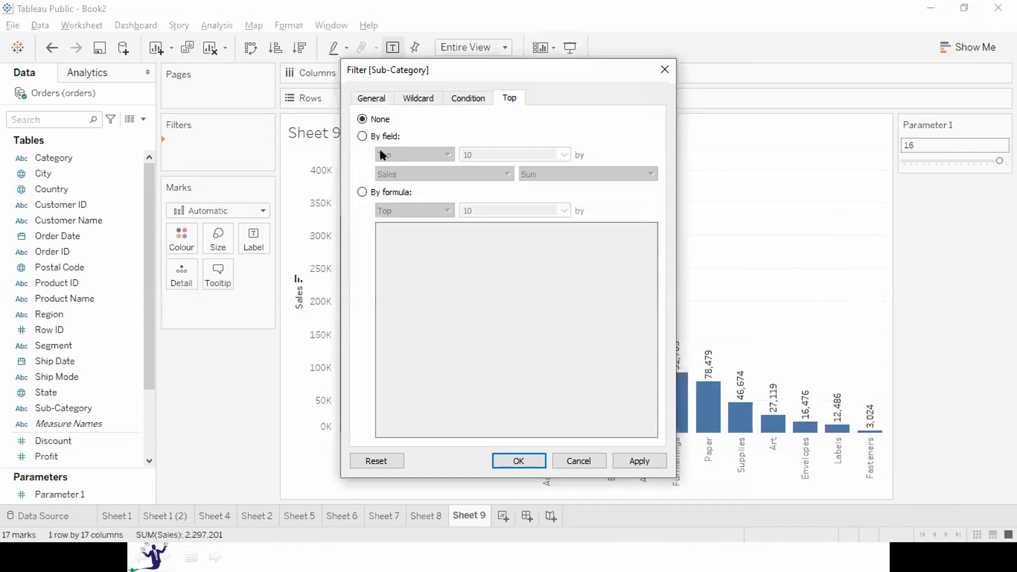
{"action": "left_click", "coordinate": [362, 136]}
{"action": "left_click", "coordinate": [413, 155]}
{"action": "left_click", "coordinate": [392, 176]}
{"action": "left_click", "coordinate": [498, 154]}
{"action": "left_click_drag", "start_coordinate": [498, 155], "coordinate": [208, 191]}
{"action": "left_click", "coordinate": [208, 192]}
{"action": "type", "text": "3"}
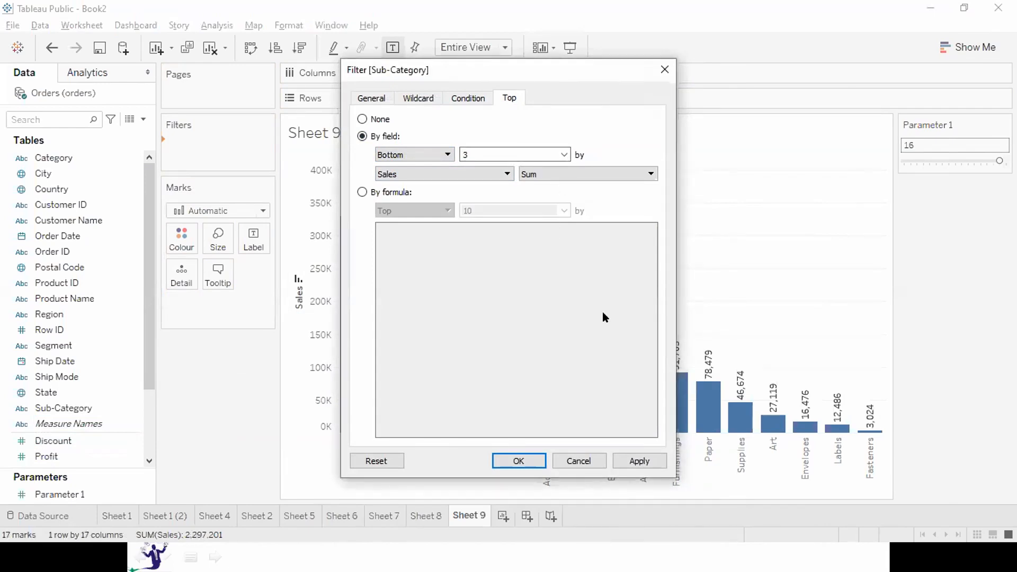
{"action": "left_click", "coordinate": [635, 461]}
{"action": "left_click", "coordinate": [519, 461]}
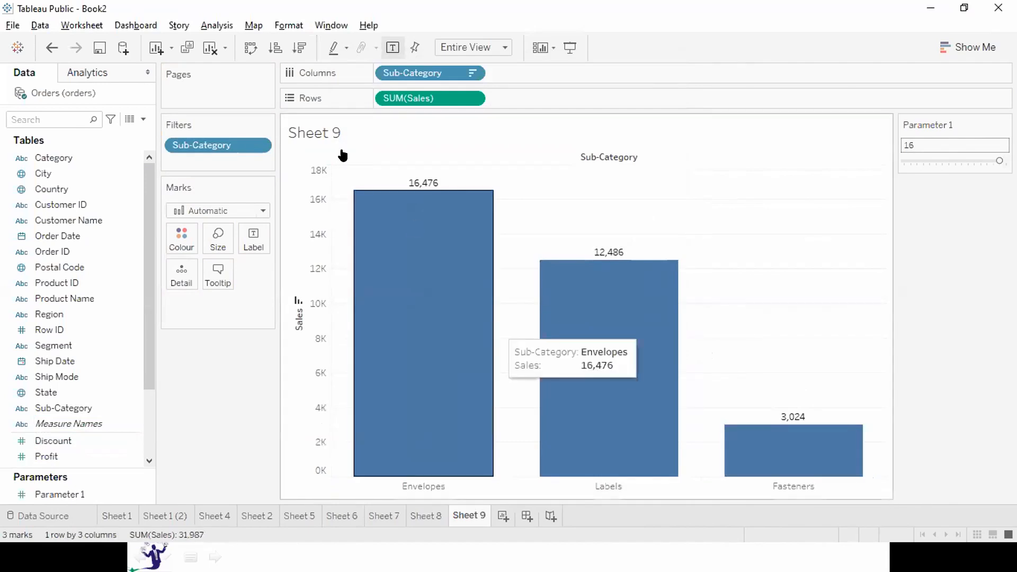
Replace the fixed limit of the bottom Sub-Category filter with a new parameter, Parameter 2, whose maximum value is 17
{"action": "left_click", "coordinate": [259, 145]}
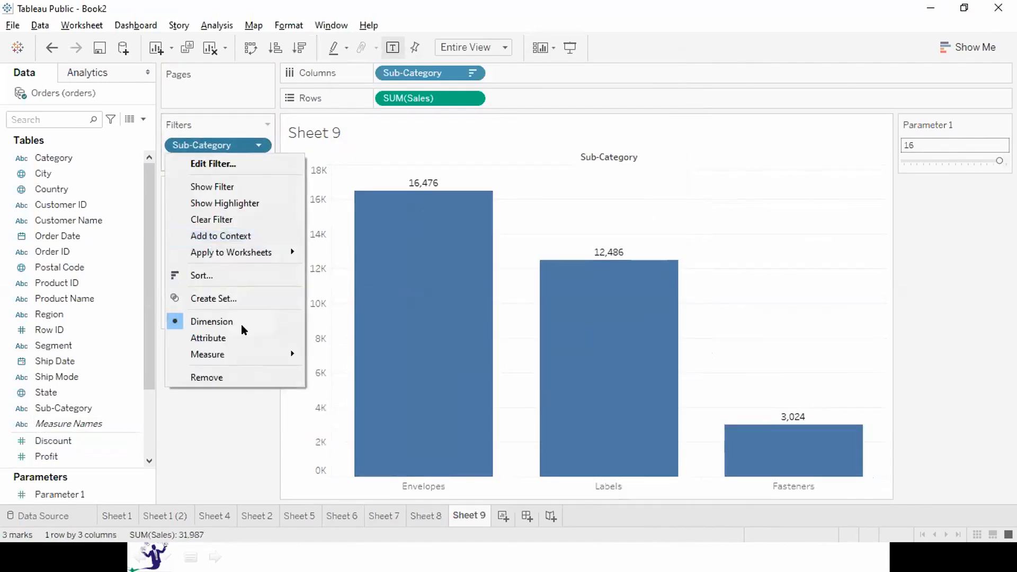
{"action": "left_click", "coordinate": [250, 158]}
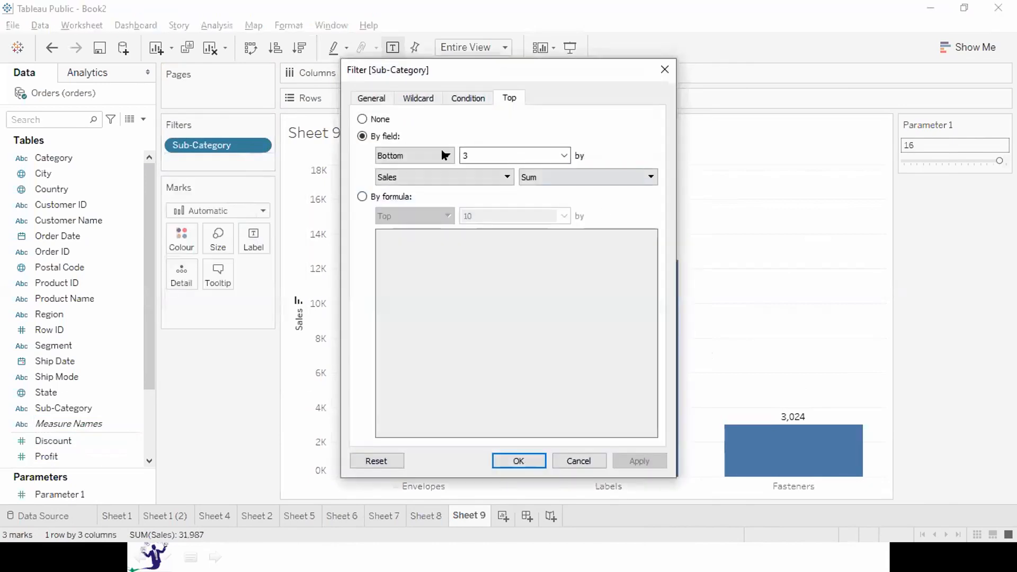
{"action": "left_click", "coordinate": [565, 156]}
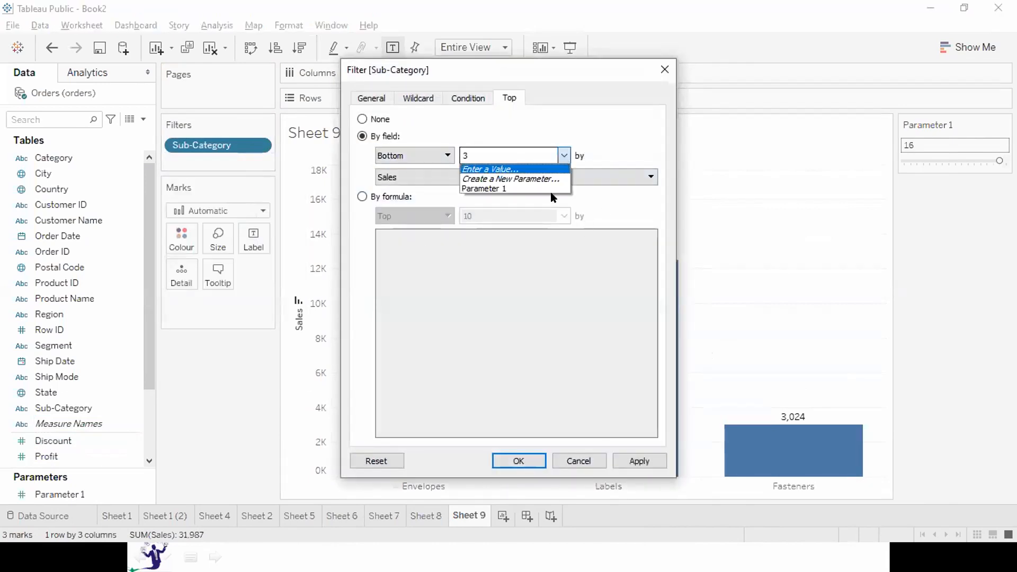
{"action": "left_click", "coordinate": [522, 182]}
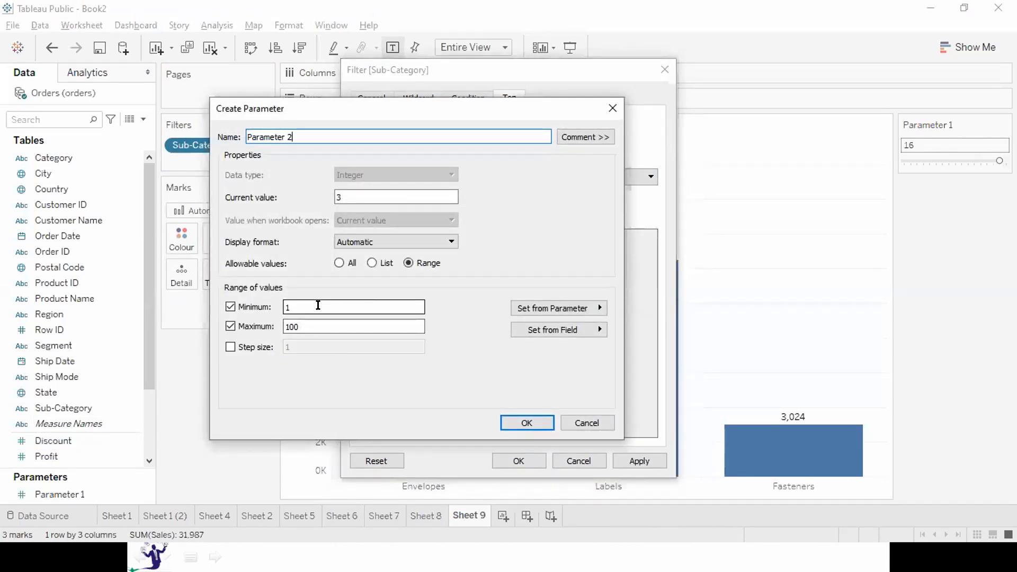
{"action": "left_click", "coordinate": [304, 328]}
{"action": "key", "text": "BackSpace"}
{"action": "key", "text": "BackSpace"}
{"action": "type", "text": "7"}
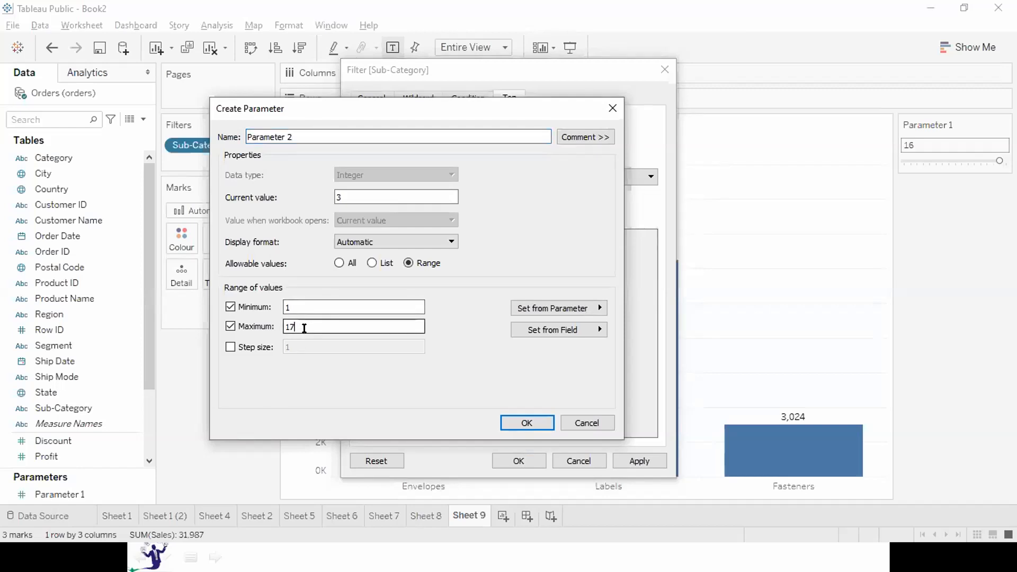
{"action": "left_click", "coordinate": [536, 422]}
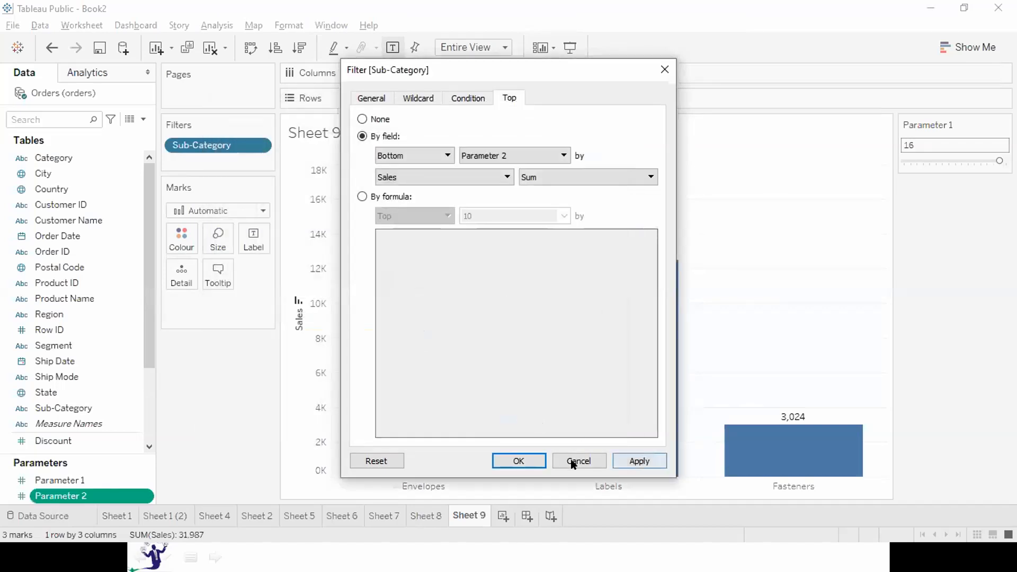
{"action": "left_click", "coordinate": [526, 456]}
Set Parameter 1 to 5, and open the options of the Sub-Category filter
{"action": "left_click", "coordinate": [929, 159]}
{"action": "mouse_move", "coordinate": [915, 162]}
{"action": "left_mouse_down"}
{"action": "mouse_move", "coordinate": [987, 159]}
{"action": "mouse_move", "coordinate": [929, 156]}
{"action": "left_mouse_up"}
{"action": "left_click", "coordinate": [142, 495]}
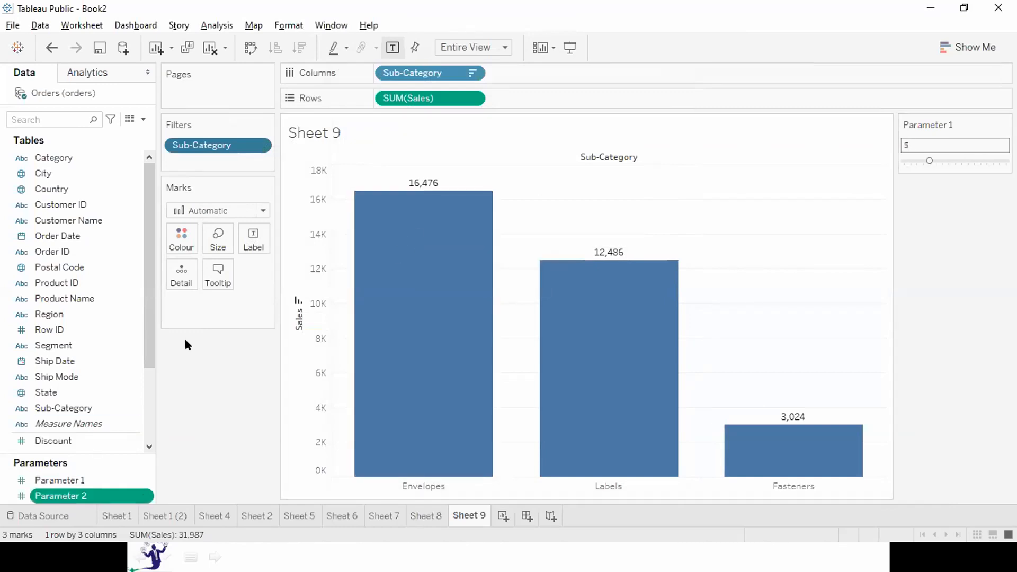
{"action": "left_click", "coordinate": [256, 147]}
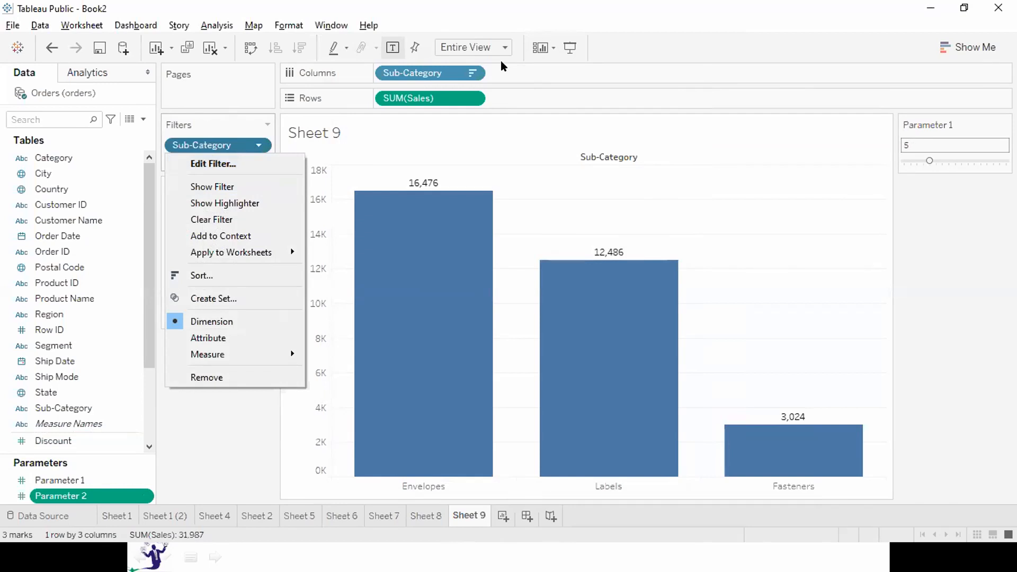
{"action": "left_click", "coordinate": [561, 155]}
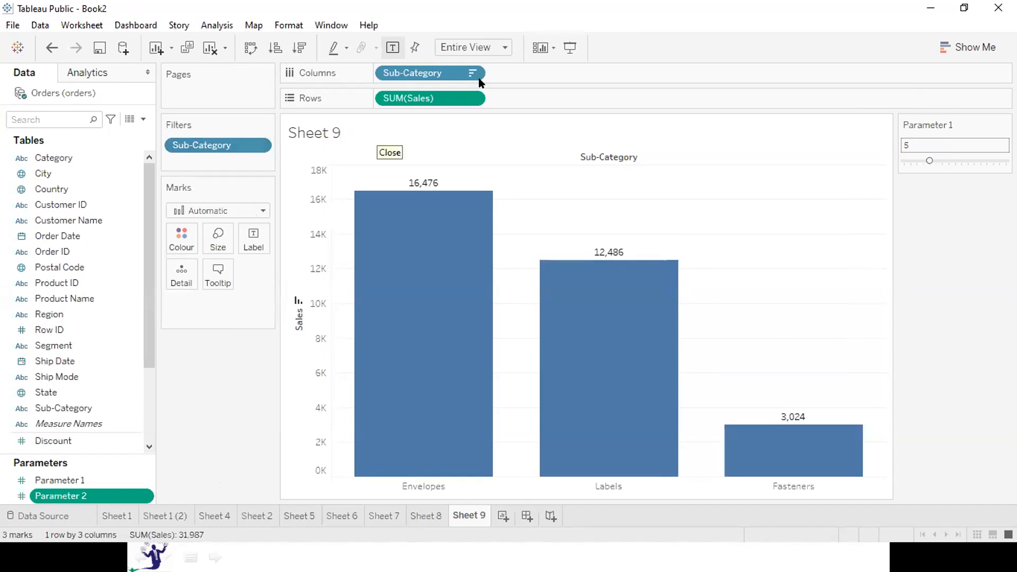
Add a new worksheet, then switch to the PowerPoint slide show and advance to the Creating Sets slide
{"action": "left_click", "coordinate": [504, 516]}
{"action": "key", "text": "alt+Tab"}
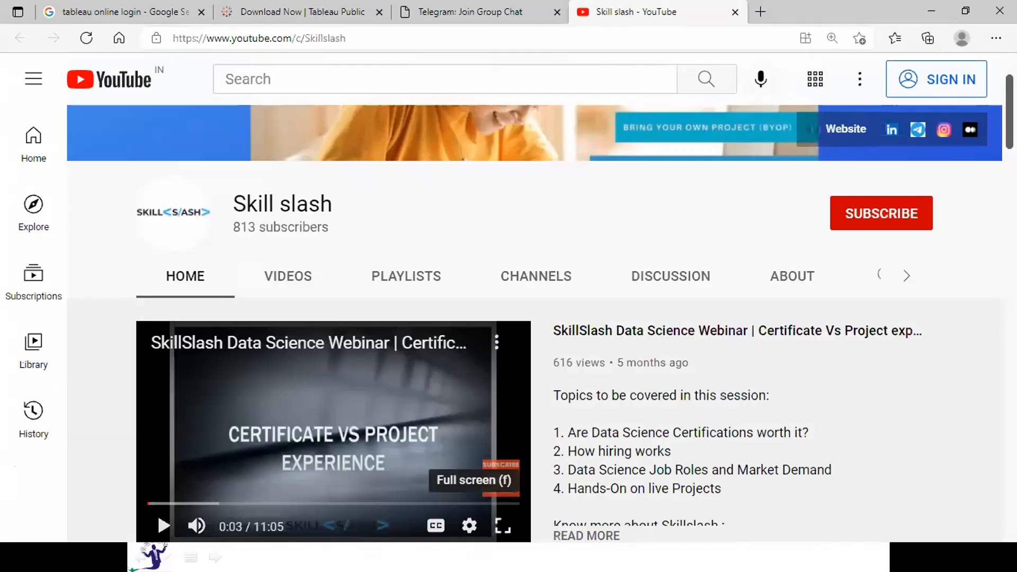
{"action": "key", "text": "alt+Tab"}
{"action": "key", "text": "alt+Tab"}
{"action": "key", "text": "alt+Tab"}
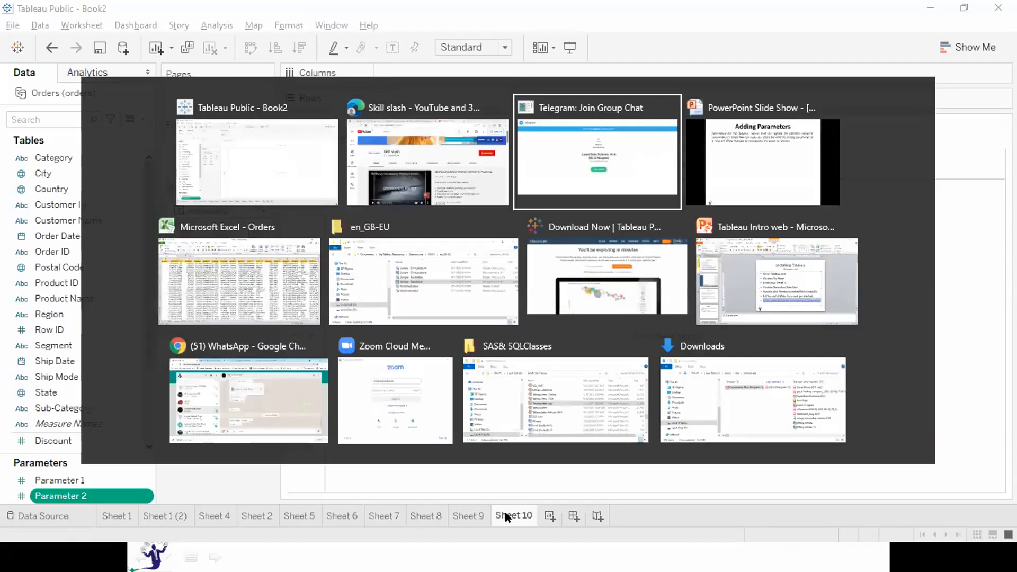
{"action": "key", "text": "alt+Tab"}
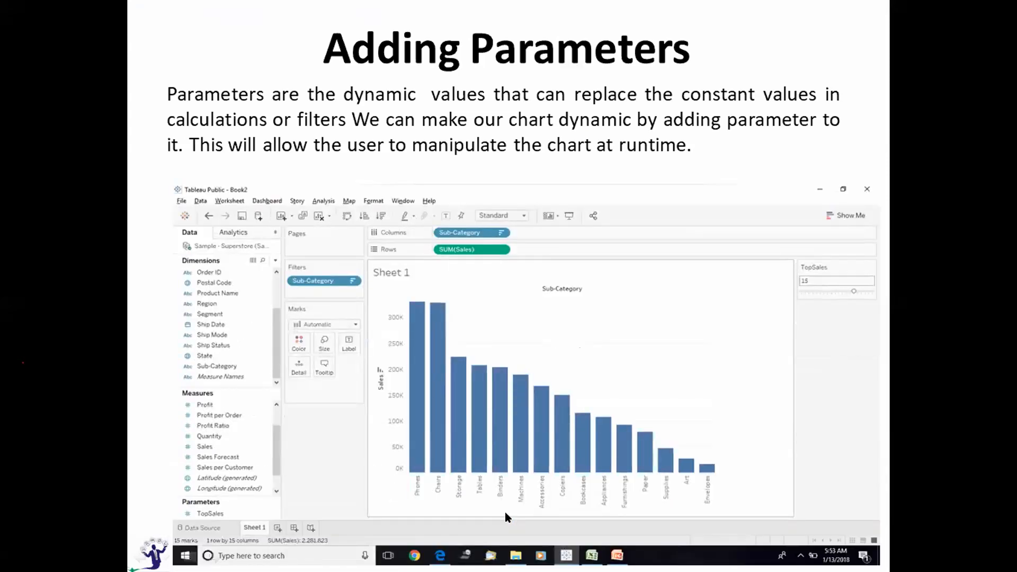
{"action": "key", "text": "Right"}
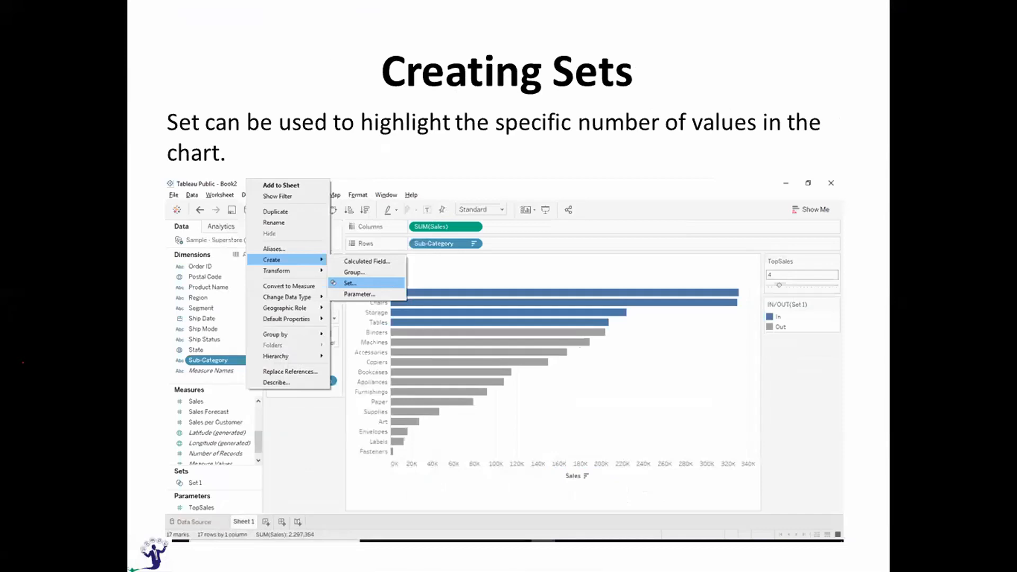
Switch back to Tableau Public and chart Sales by Sub-Category on Sheet 10 as horizontal bars
{"action": "key", "text": "alt+Tab"}
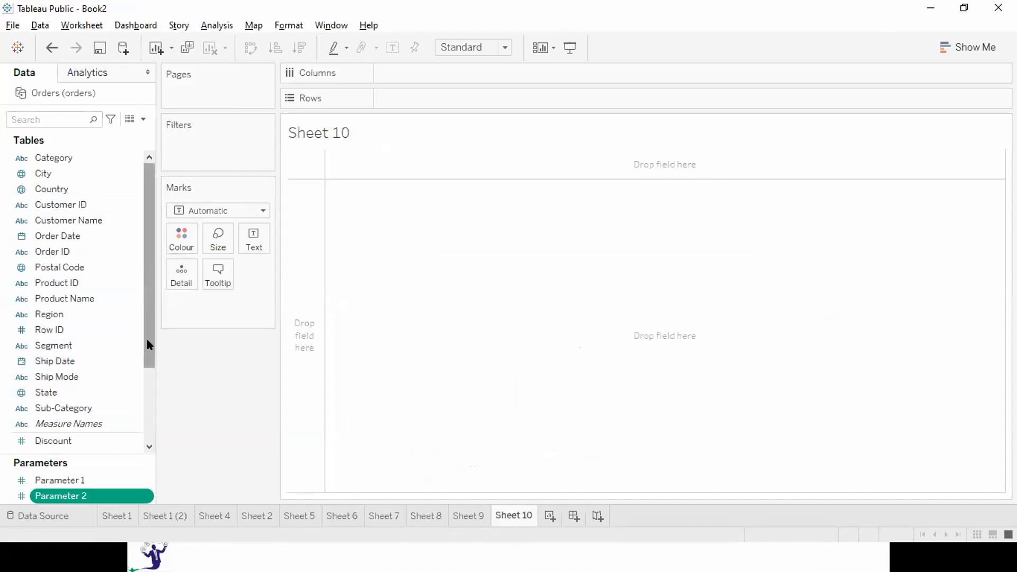
{"action": "scroll", "coordinate": [149, 345], "scroll_direction": "down", "scroll_amount": 2}
{"action": "double_click", "coordinate": [62, 390]}
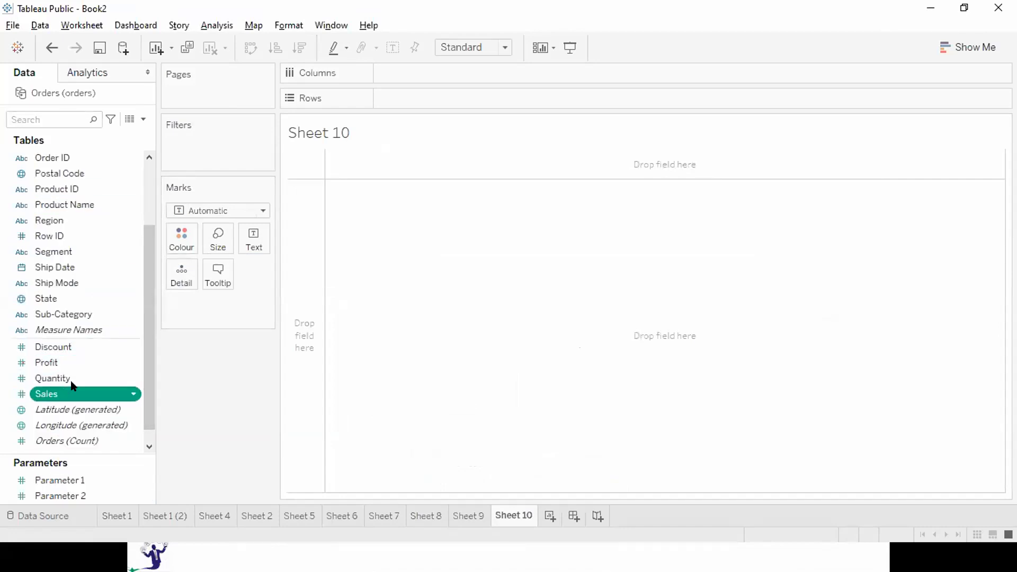
{"action": "double_click", "coordinate": [66, 314]}
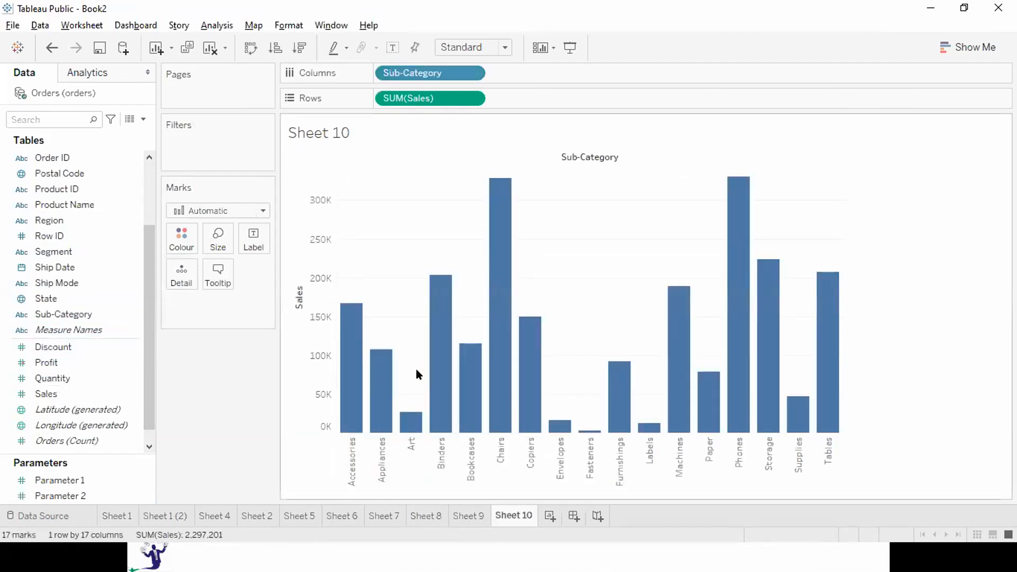
{"action": "key", "text": "ctrl+w"}
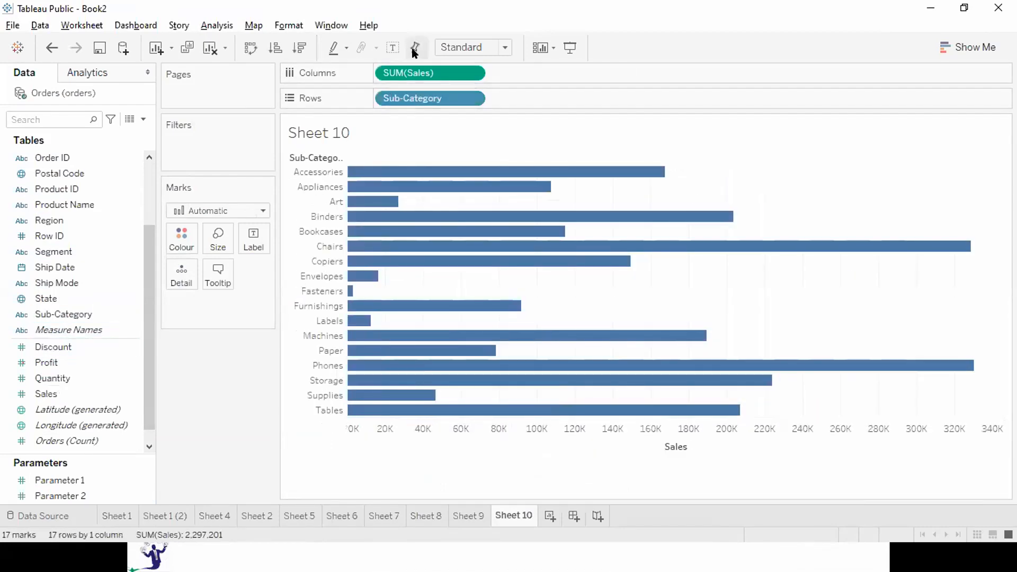
Sort the Sub-Category bars by Sales in descending order, and fit the chart to Entire View
{"action": "left_click", "coordinate": [300, 48]}
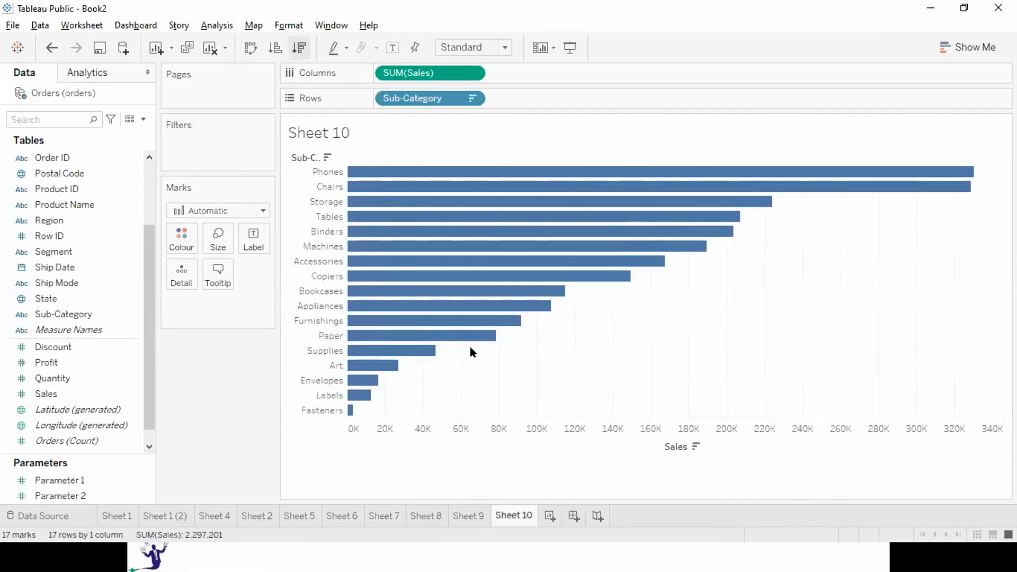
{"action": "left_click", "coordinate": [457, 52]}
{"action": "left_click", "coordinate": [464, 97]}
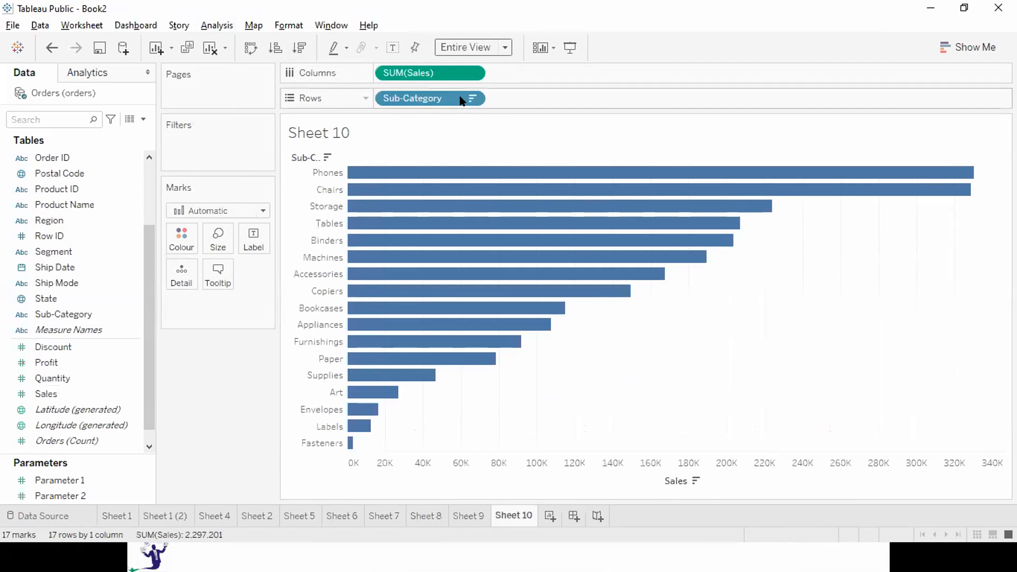
{"action": "left_click_drag", "start_coordinate": [821, 273], "coordinate": [556, 159]}
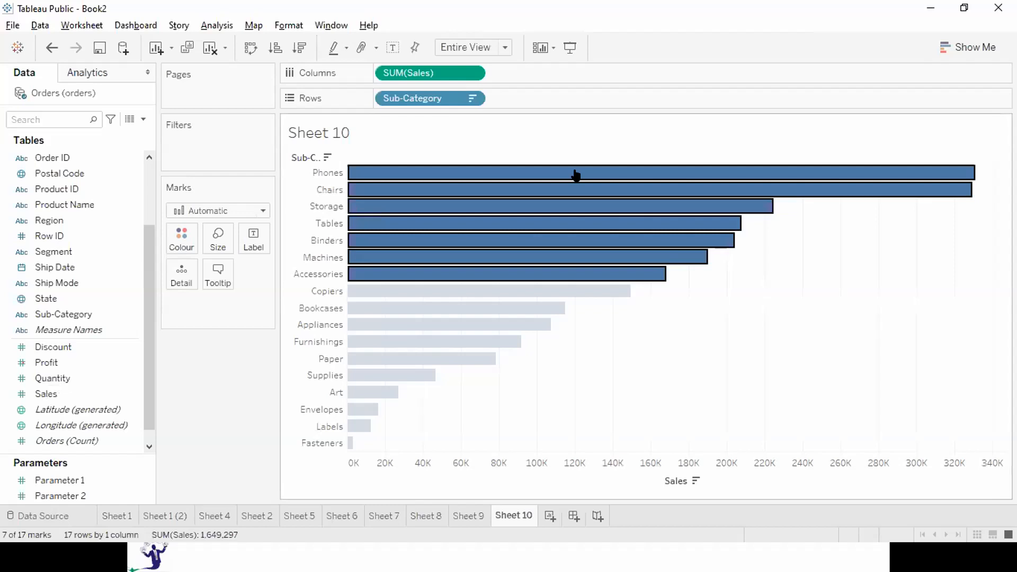
{"action": "right_click", "coordinate": [502, 185]}
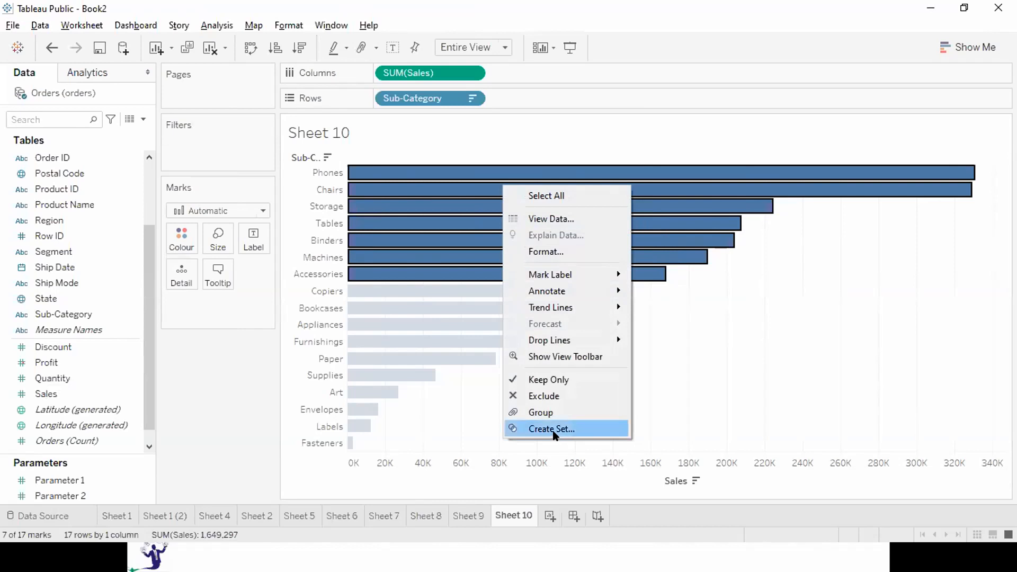
{"action": "left_click", "coordinate": [778, 325]}
{"action": "left_click", "coordinate": [779, 325]}
Create a set from the six sub-categories with the highest sales, Phones to Machines, and colour the bars by that set
{"action": "left_click_drag", "start_coordinate": [751, 252], "coordinate": [533, 157]}
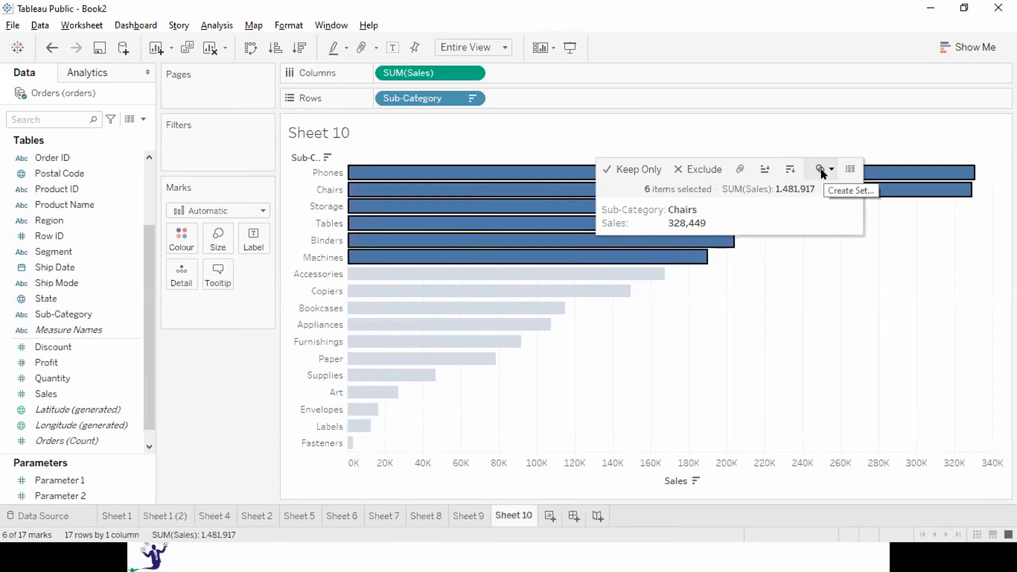
{"action": "left_click", "coordinate": [822, 169]}
{"action": "left_click", "coordinate": [831, 194]}
{"action": "left_click", "coordinate": [603, 411]}
{"action": "left_click", "coordinate": [692, 411]}
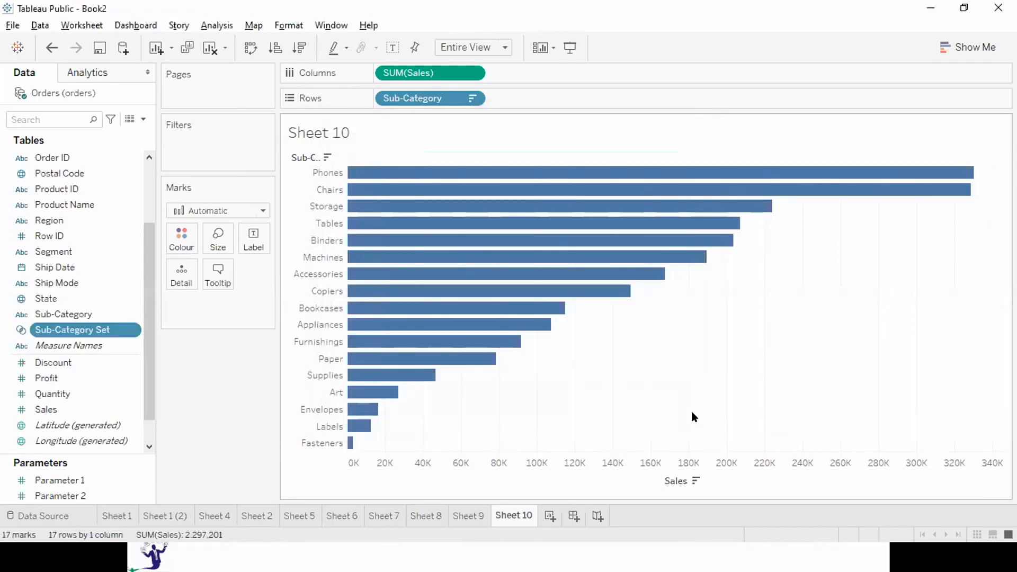
{"action": "left_click_drag", "start_coordinate": [41, 329], "coordinate": [178, 244]}
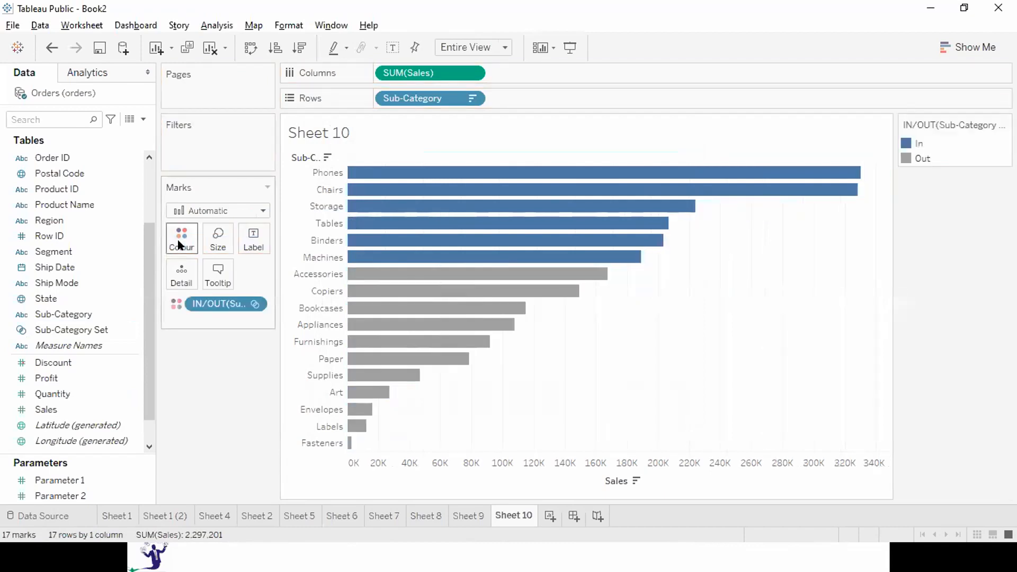
Remove the set from the bar colouring on Sheet 10 and delete Sub-Category Set from the data source
{"action": "mouse_move", "coordinate": [461, 198]}
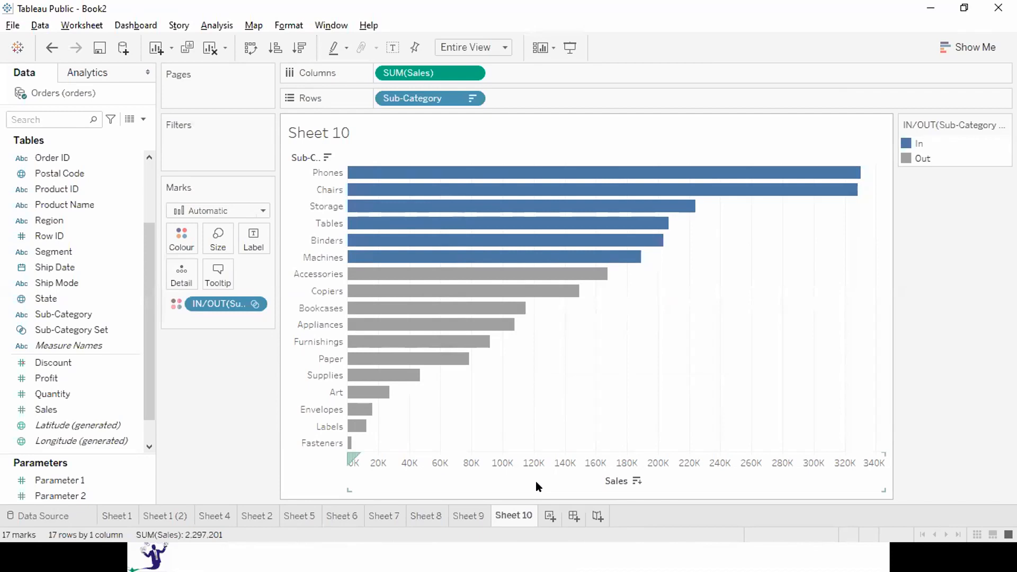
{"action": "left_click_drag", "start_coordinate": [238, 304], "coordinate": [241, 413]}
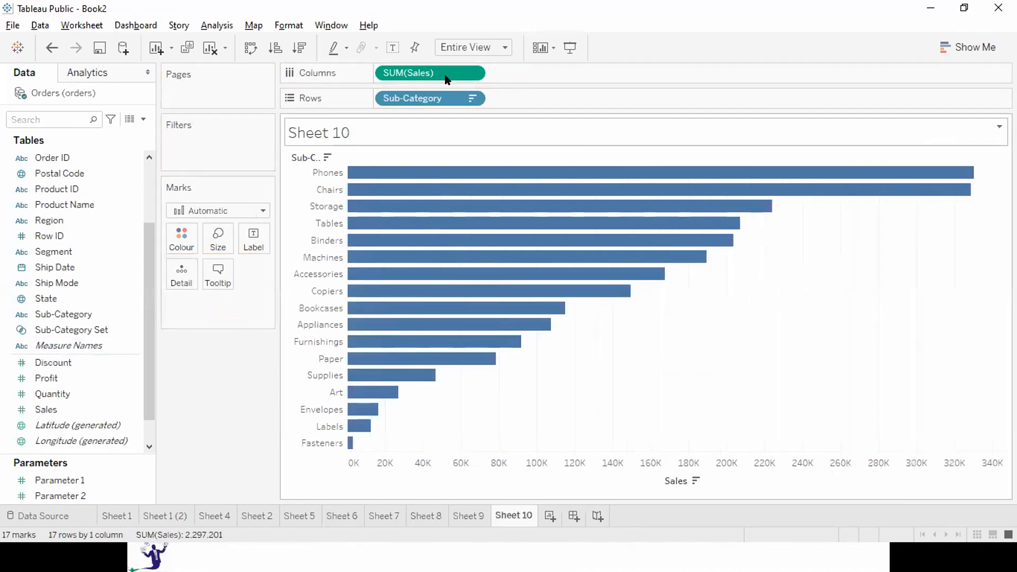
{"action": "right_click", "coordinate": [112, 331]}
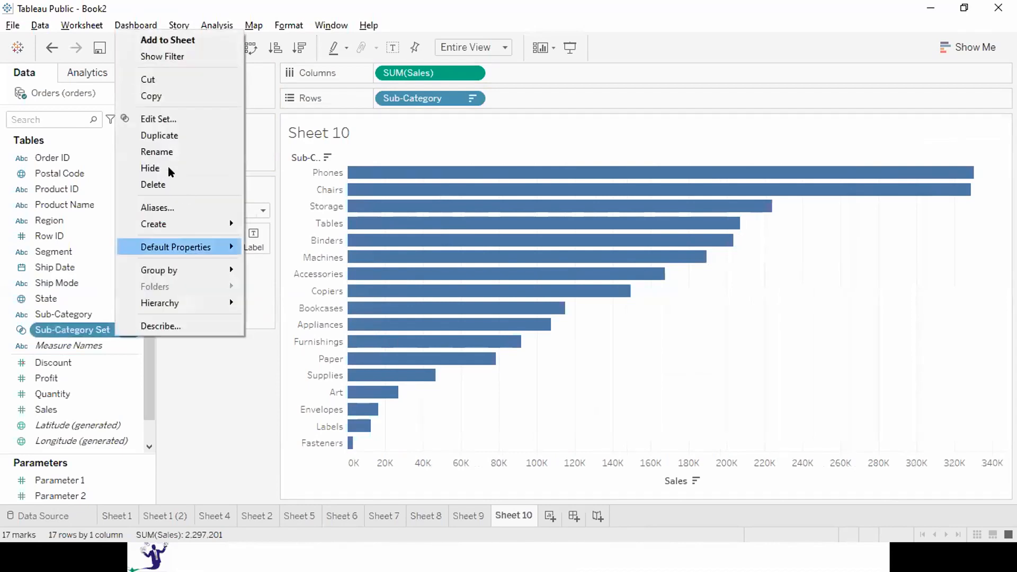
{"action": "left_click", "coordinate": [161, 179]}
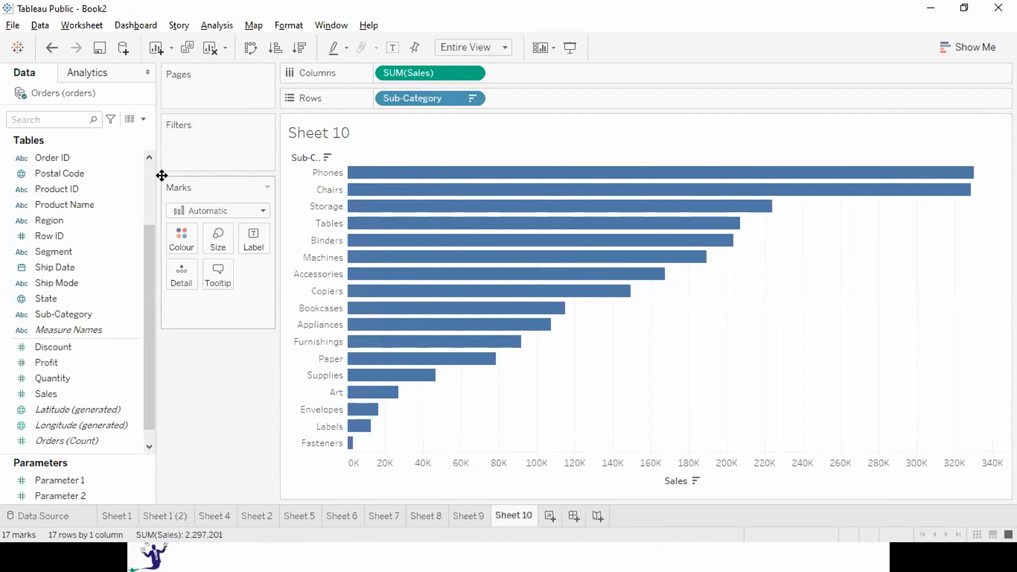
Start a new set on Sub-Category and include Art, Envelopes, Labels and Paper as its members
{"action": "left_click", "coordinate": [129, 314]}
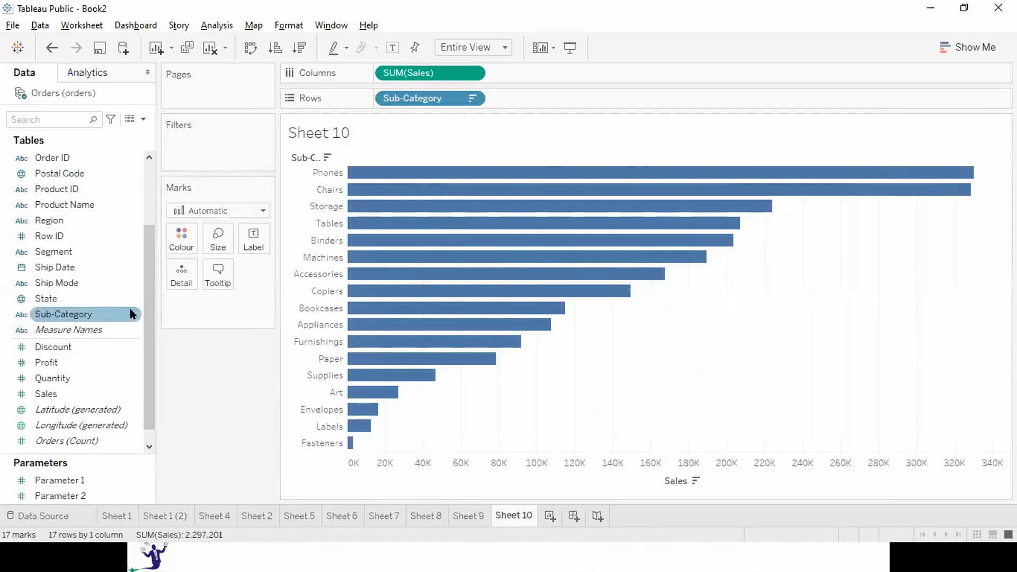
{"action": "right_click", "coordinate": [131, 314]}
{"action": "mouse_move", "coordinate": [194, 122]}
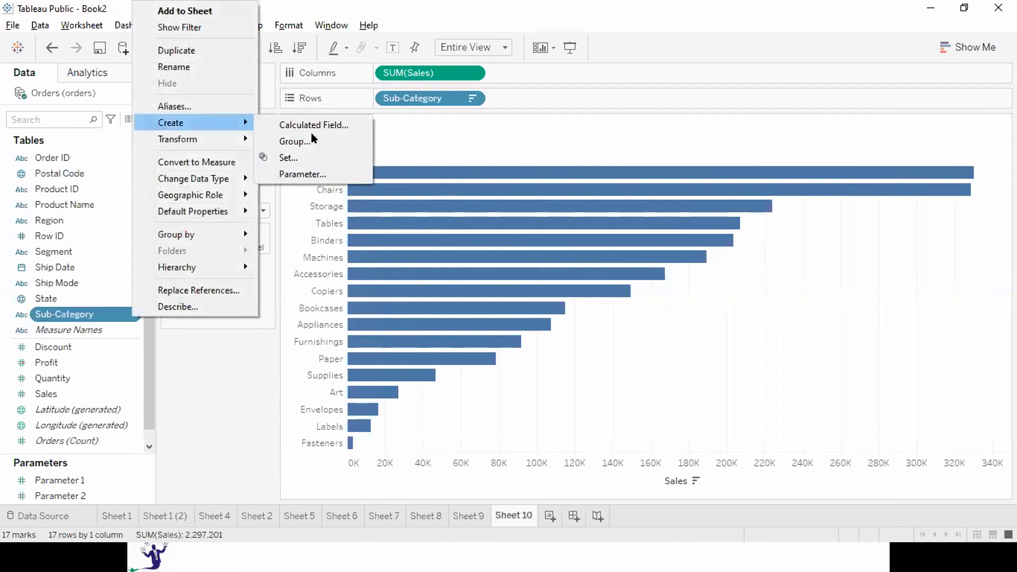
{"action": "left_click", "coordinate": [306, 159]}
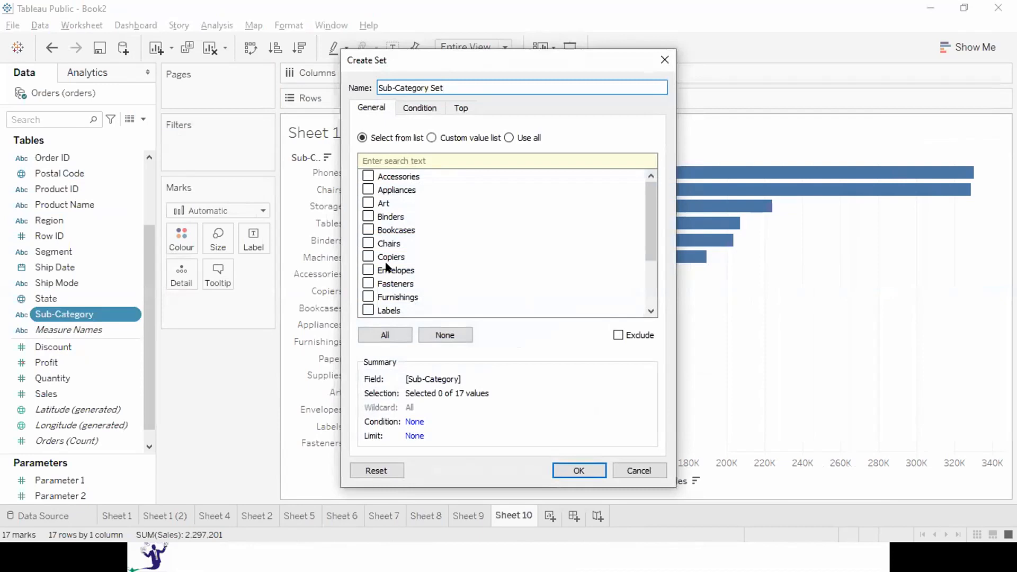
{"action": "left_click", "coordinate": [367, 270]}
{"action": "left_click", "coordinate": [367, 311]}
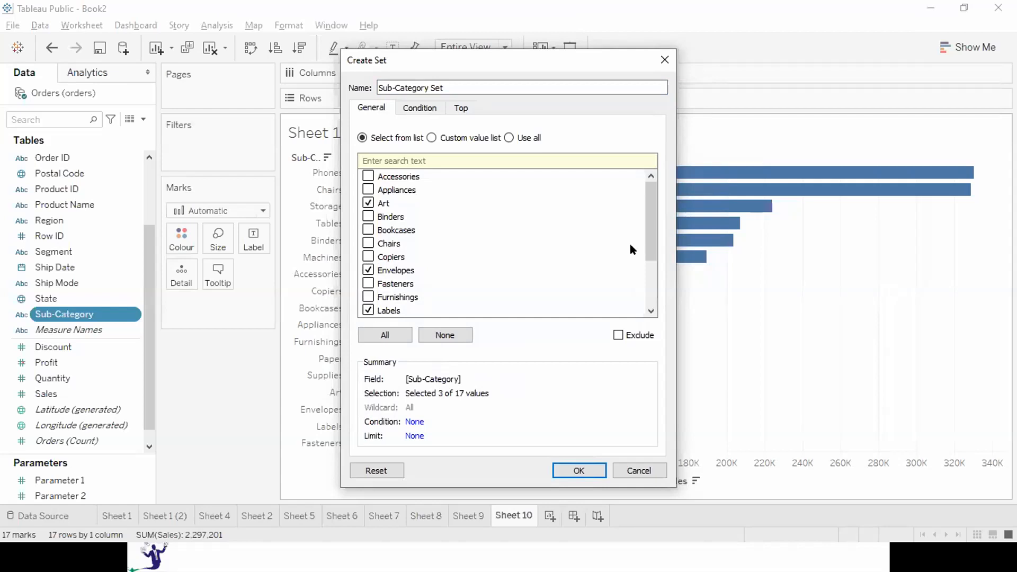
{"action": "left_click_drag", "start_coordinate": [651, 247], "coordinate": [649, 322]}
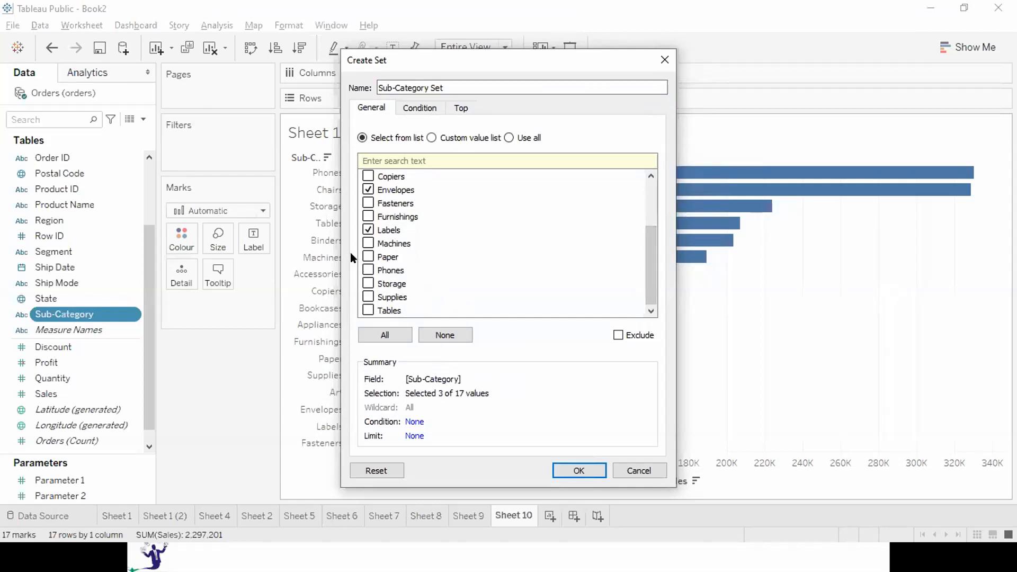
{"action": "left_click", "coordinate": [366, 257]}
Name the set STATIONARY, create it, and colour the Sub-Category bars by that set
{"action": "left_click", "coordinate": [452, 85]}
{"action": "key", "text": "ctrl+a"}
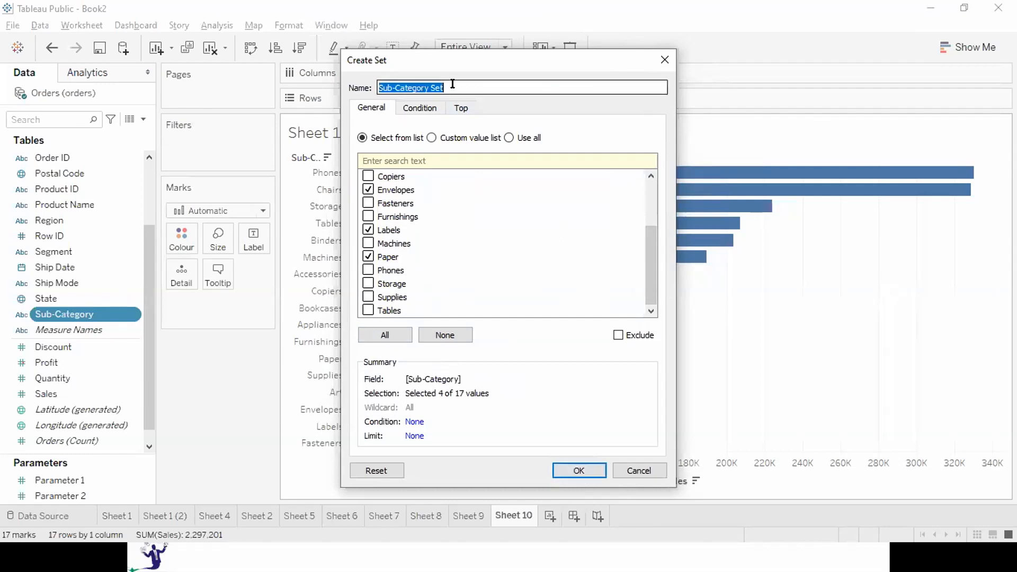
{"action": "type", "text": "S"}
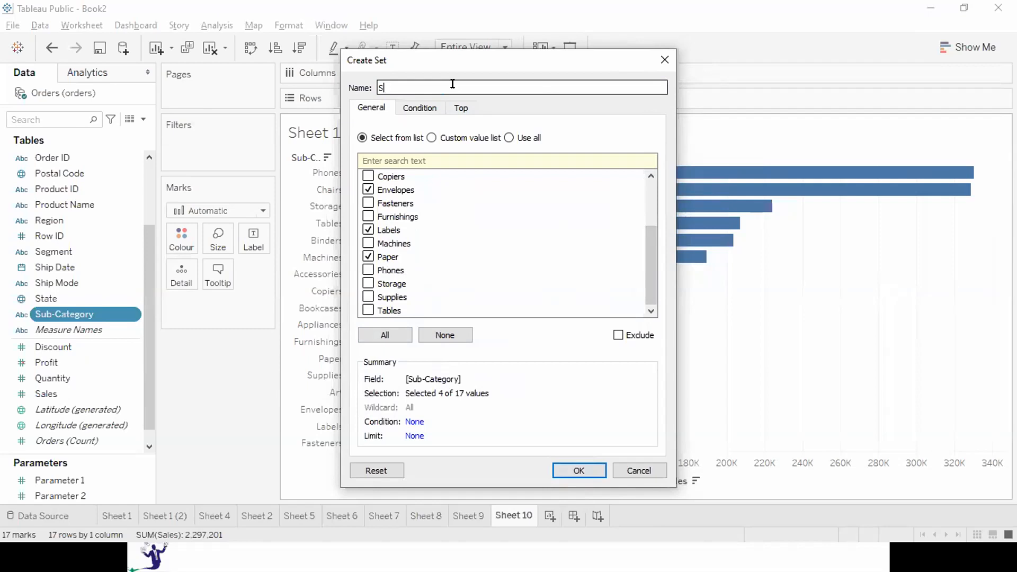
{"action": "type", "text": "TATIONARY"}
{"action": "left_click", "coordinate": [579, 470]}
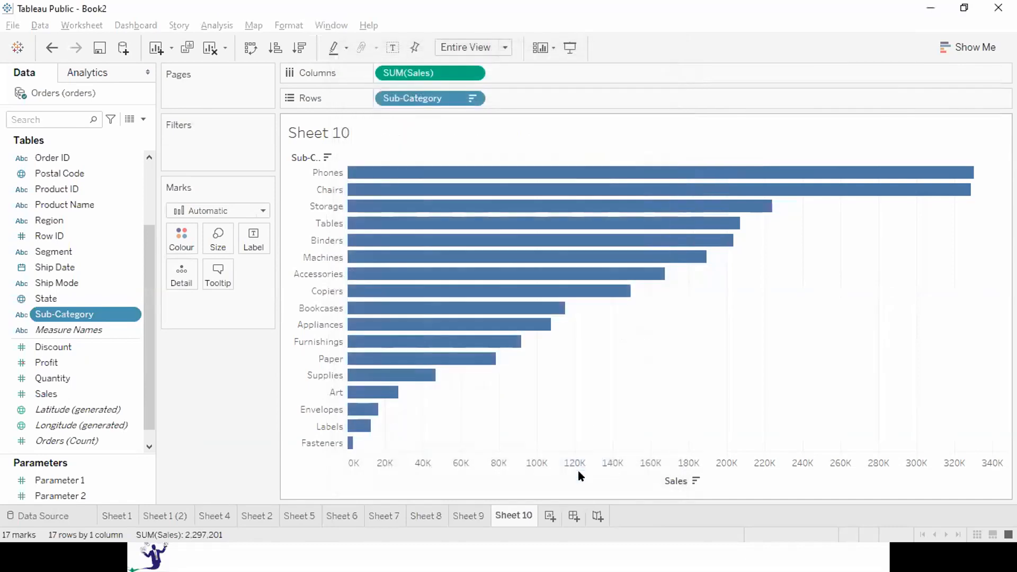
{"action": "left_click_drag", "start_coordinate": [79, 314], "coordinate": [184, 239]}
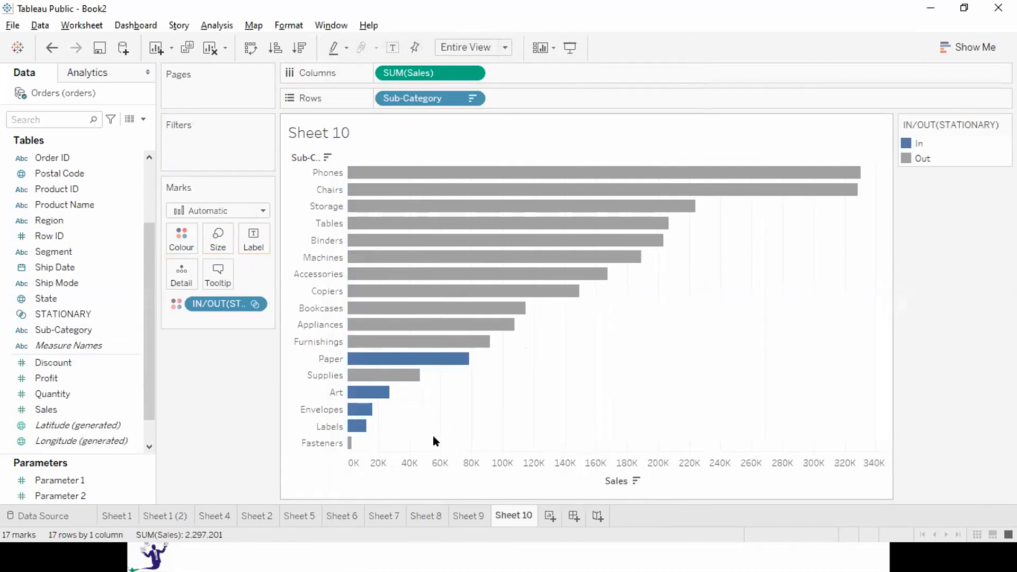
Browse the worksheets in presentation mode to find the unsorted Sub-Category sales chart on Sheet 5, then return to editing
{"action": "key", "text": "F7"}
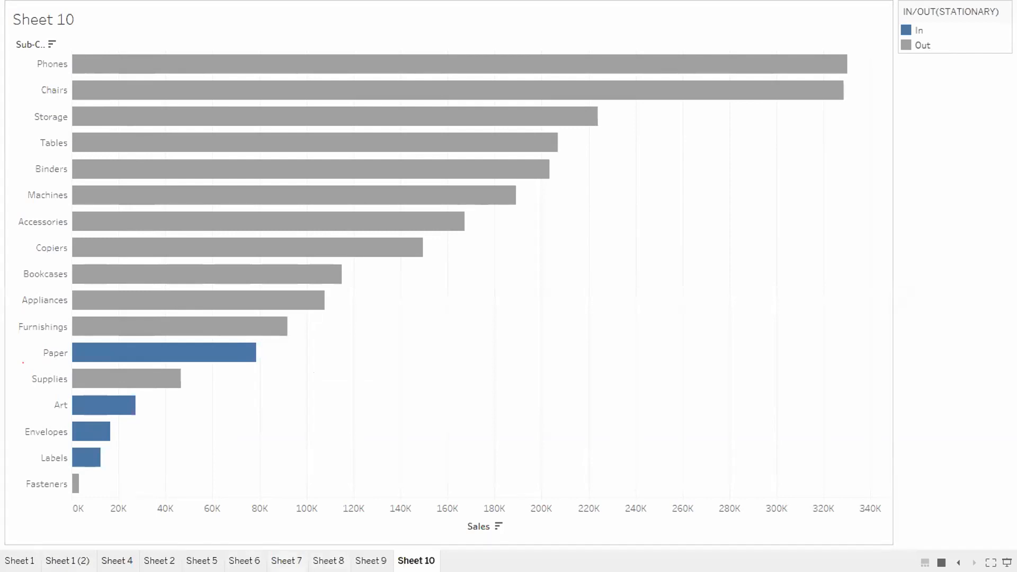
{"action": "left_click", "coordinate": [287, 560]}
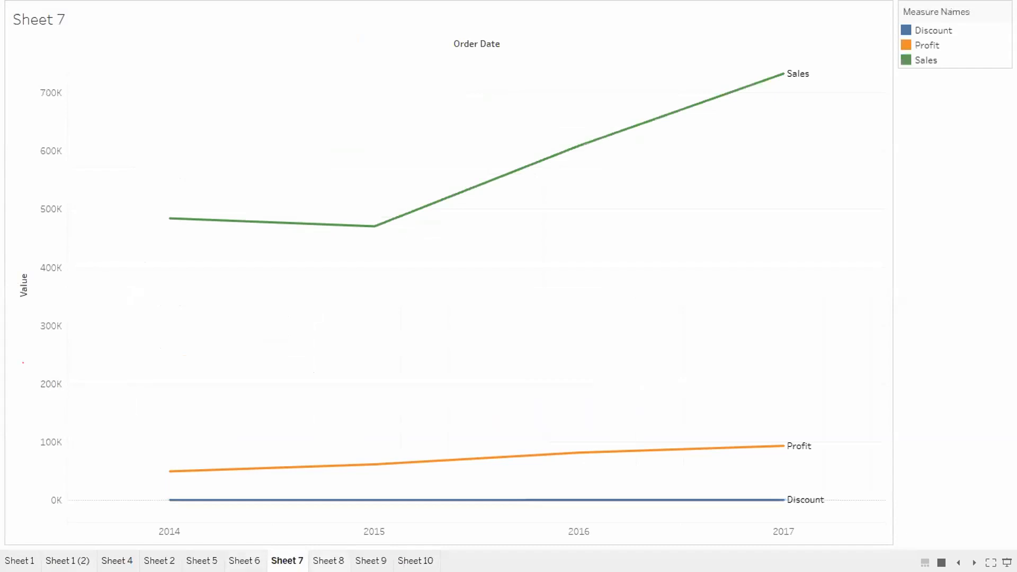
{"action": "key", "text": "Right"}
{"action": "key", "text": "Right"}
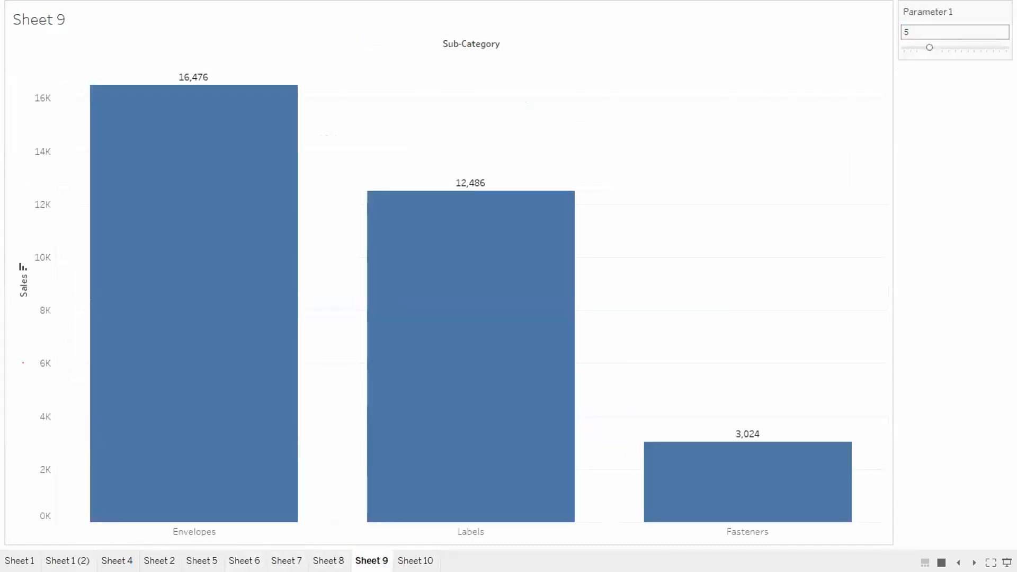
{"action": "key", "text": "Left"}
{"action": "key", "text": "Left"}
{"action": "key", "text": "Left"}
{"action": "key", "text": "Left"}
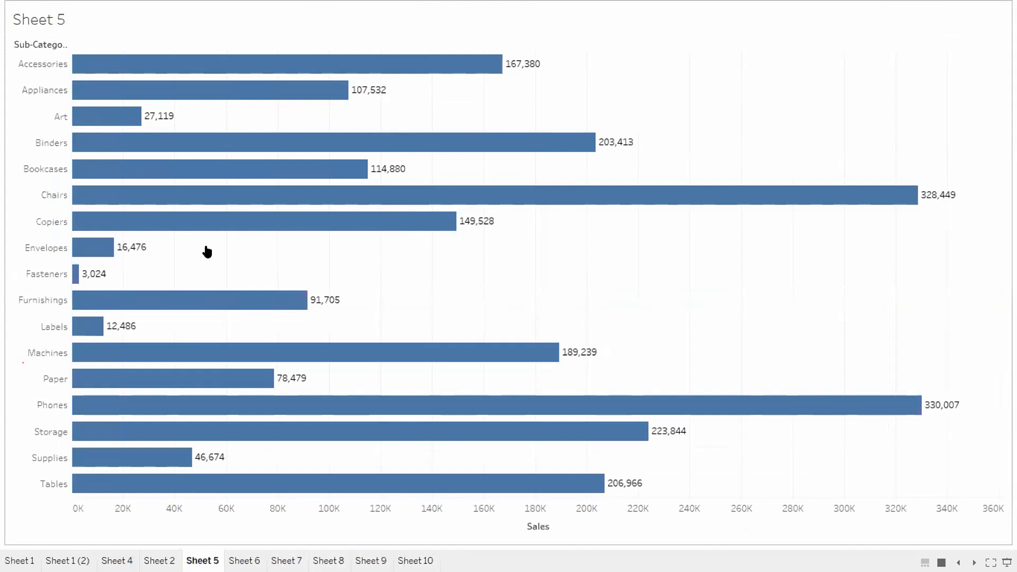
{"action": "key", "text": "Escape"}
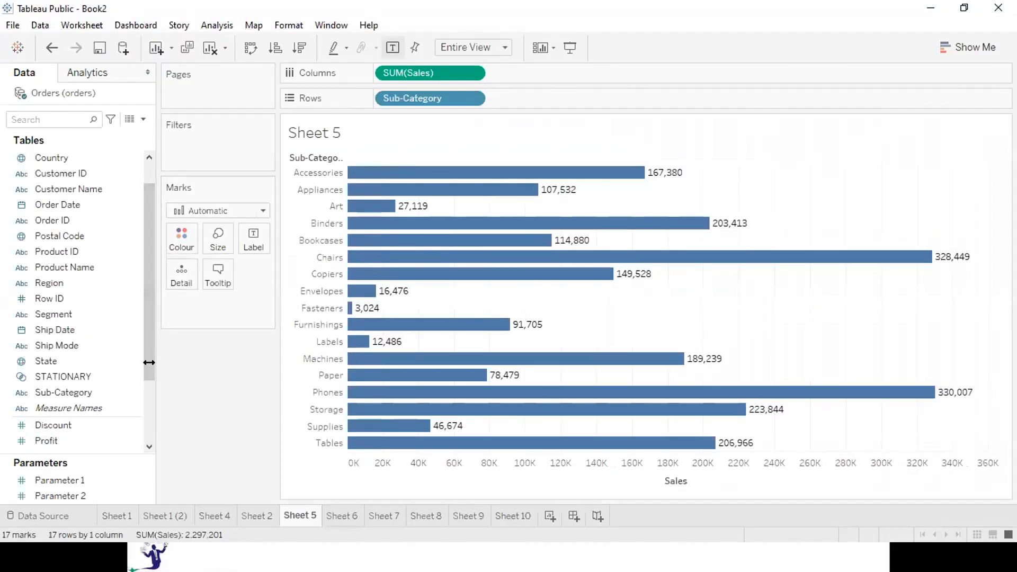
Start a new group on Sub-Category and select Art, Envelopes, Labels and Paper as its members
{"action": "left_click_drag", "start_coordinate": [149, 358], "coordinate": [149, 384]}
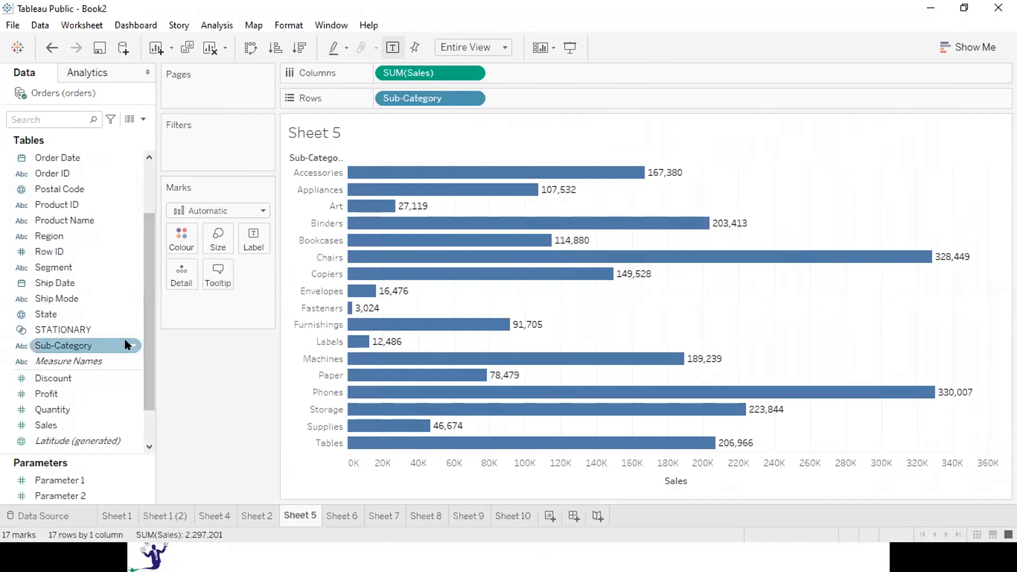
{"action": "right_click", "coordinate": [129, 343]}
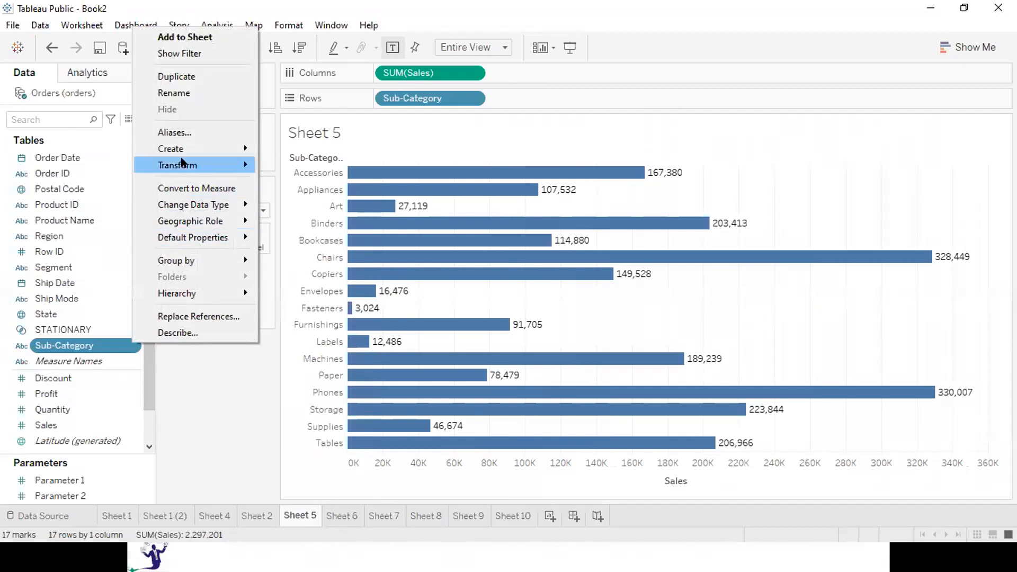
{"action": "mouse_move", "coordinate": [185, 149]}
{"action": "left_click", "coordinate": [300, 162]}
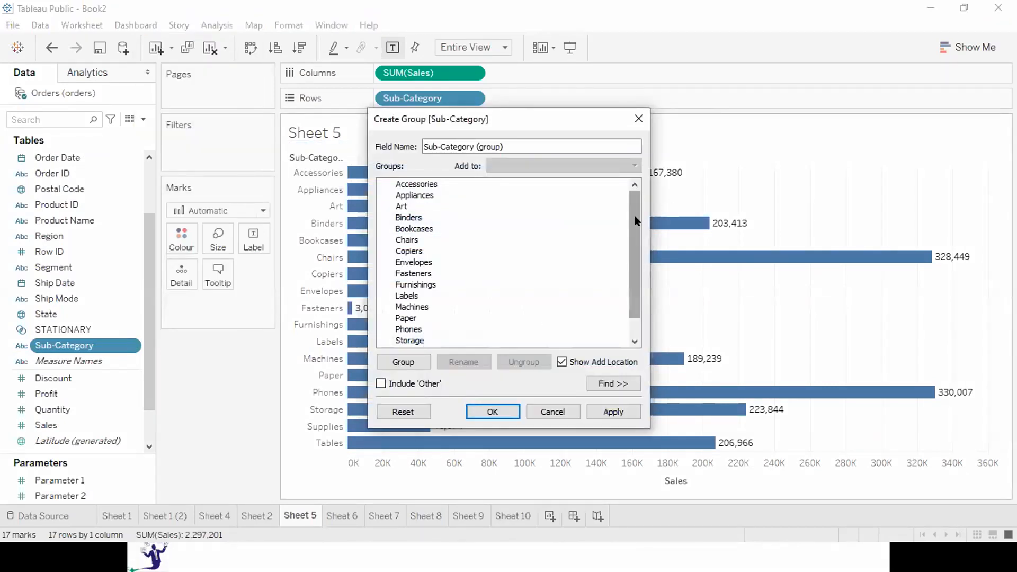
{"action": "left_click_drag", "start_coordinate": [634, 214], "coordinate": [630, 283]}
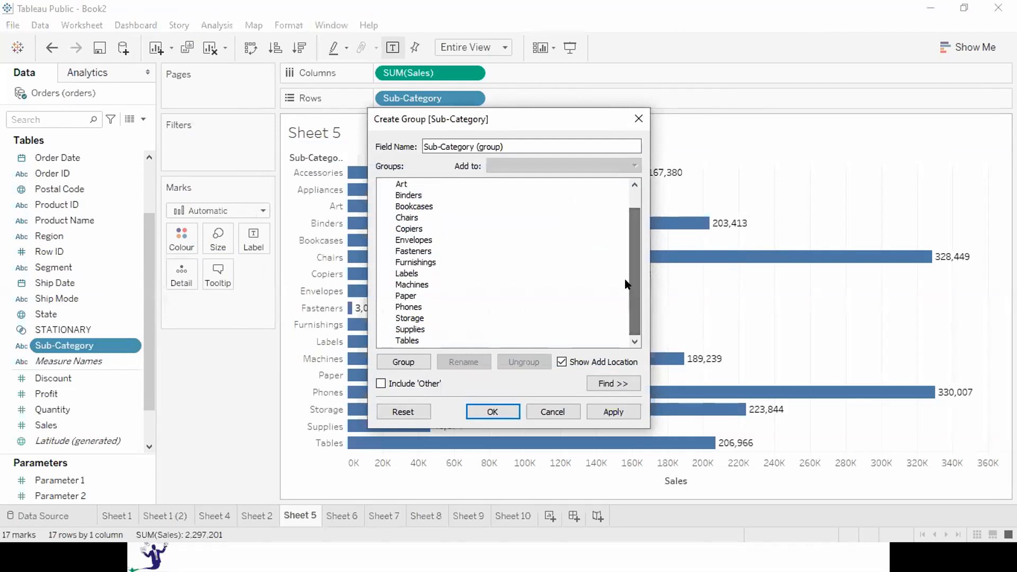
{"action": "left_click", "coordinate": [417, 288]}
{"action": "left_click", "coordinate": [450, 274], "text": "ctrl"}
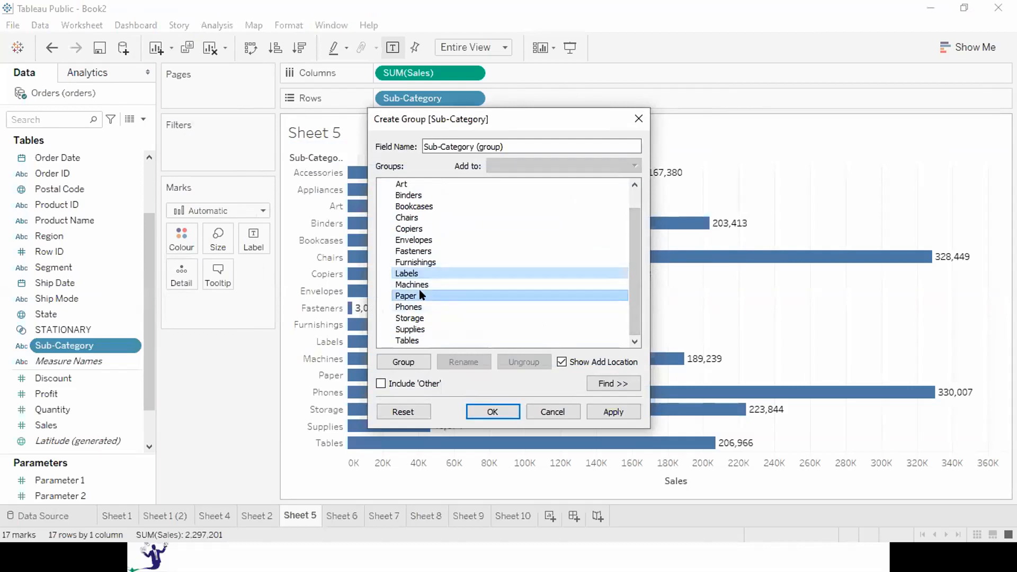
{"action": "left_click", "coordinate": [413, 240], "text": "ctrl"}
{"action": "left_click", "coordinate": [410, 195], "text": "ctrl"}
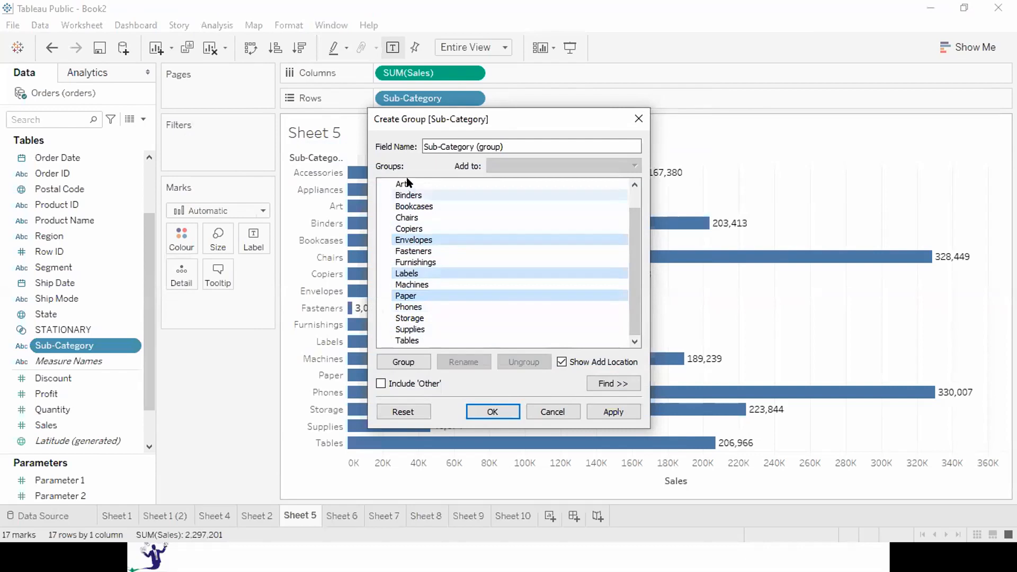
{"action": "left_click", "coordinate": [408, 183], "text": "ctrl"}
Group the selected sub-categories under the name STATIONARY and save the Sub-Category (group) field
{"action": "left_click", "coordinate": [397, 364]}
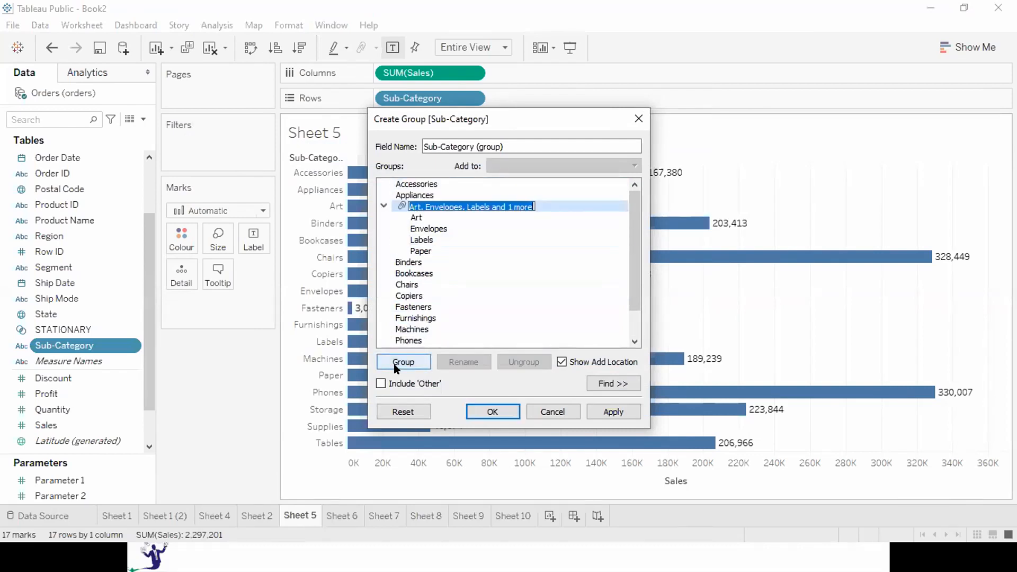
{"action": "type", "text": "STATIONARY"}
{"action": "key", "text": "Return"}
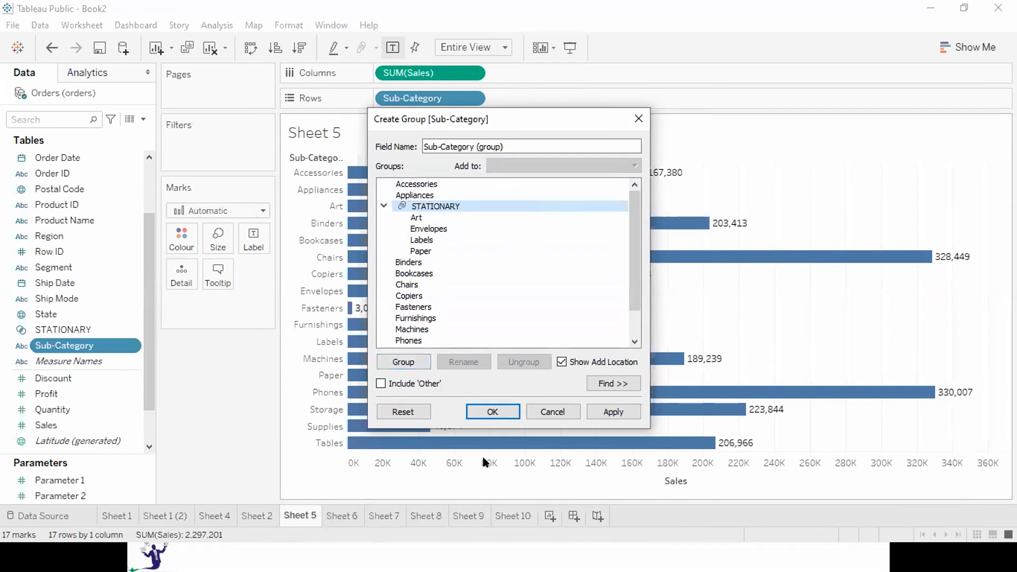
{"action": "left_click", "coordinate": [619, 411]}
{"action": "left_click", "coordinate": [492, 412]}
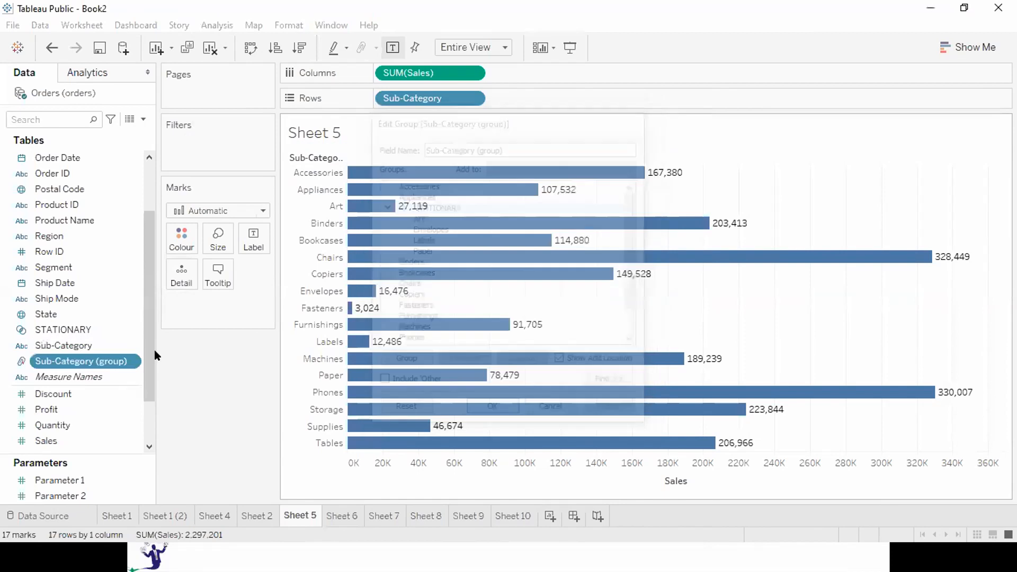
Replace Sub-Category with Sub-Category (group) on the rows of Sheet 5, and highlight the STATIONARY bar
{"action": "left_click_drag", "start_coordinate": [87, 362], "coordinate": [513, 98]}
{"action": "left_click_drag", "start_coordinate": [419, 100], "coordinate": [205, 411]}
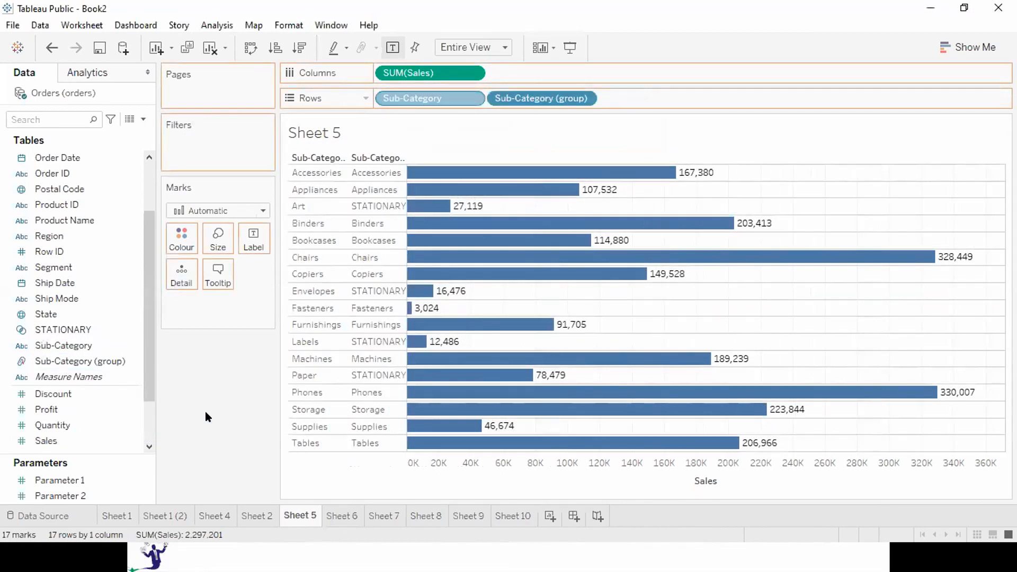
{"action": "left_click", "coordinate": [322, 376]}
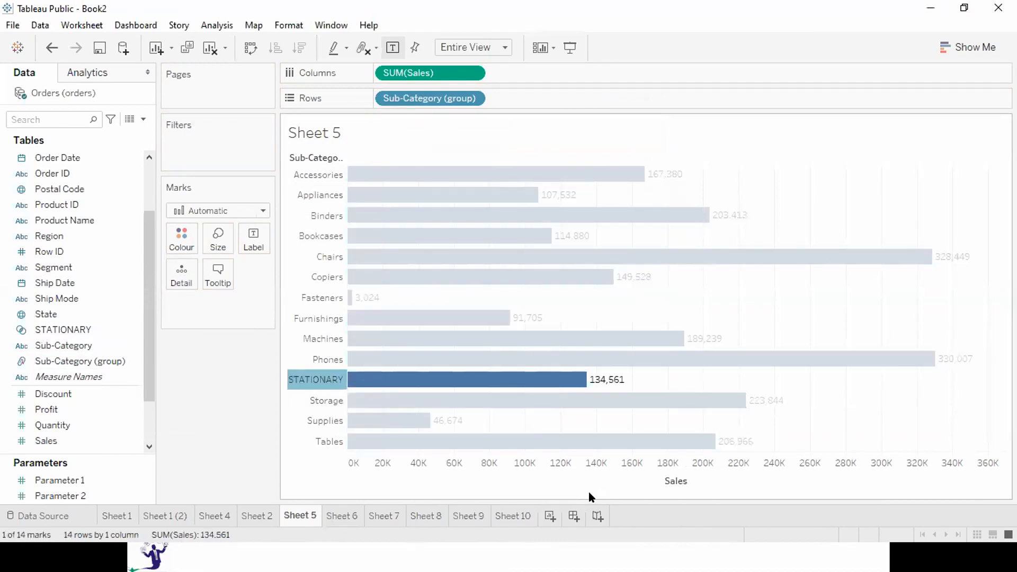
Move Sheet 5 directly before Sheet 10, and compare its grouped chart with the set-coloured chart on Sheet 10
{"action": "mouse_move", "coordinate": [335, 515]}
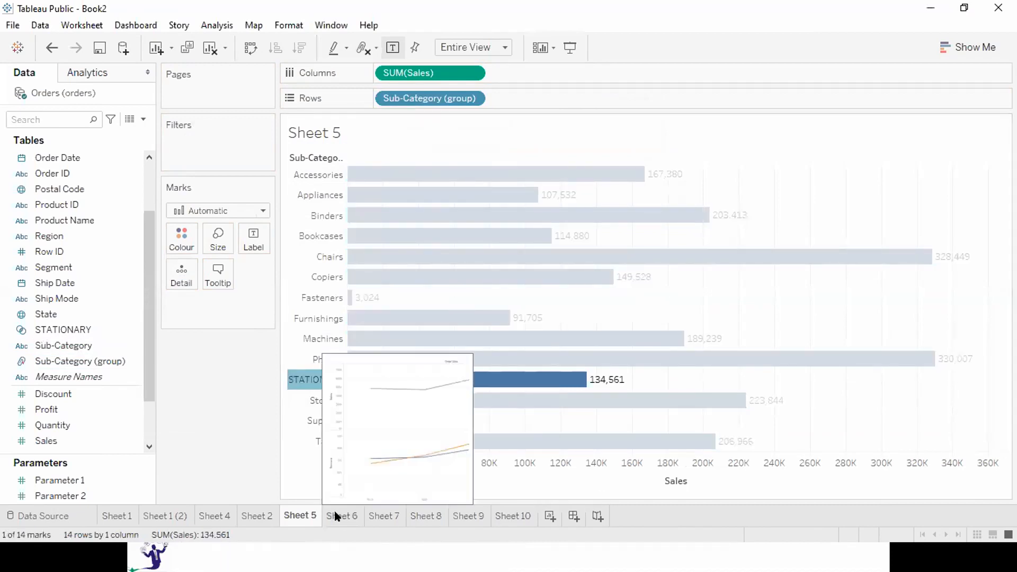
{"action": "mouse_move", "coordinate": [296, 515]}
{"action": "left_mouse_down"}
{"action": "mouse_move", "coordinate": [567, 519]}
{"action": "mouse_move", "coordinate": [508, 524]}
{"action": "left_mouse_up"}
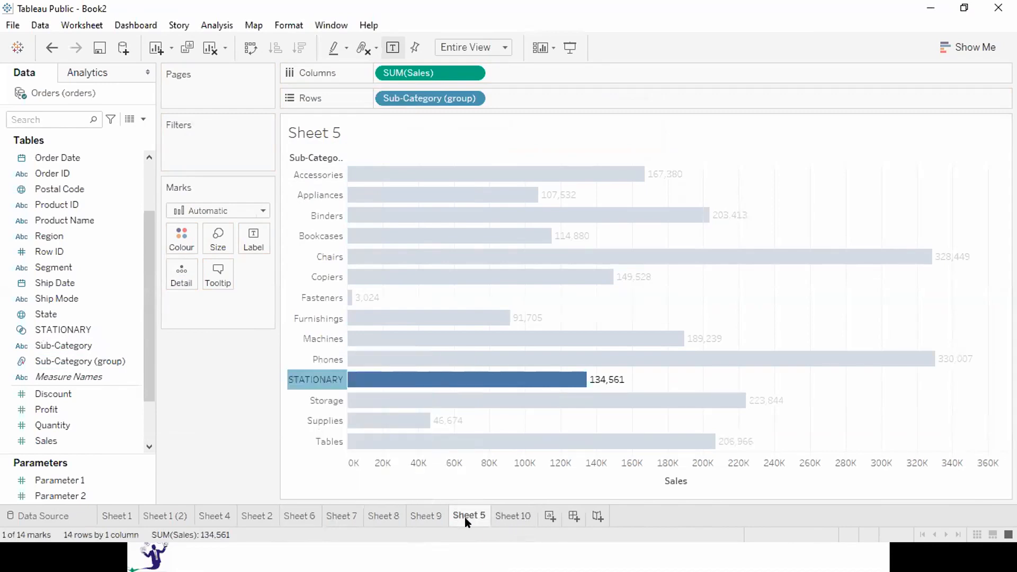
{"action": "left_click", "coordinate": [507, 517]}
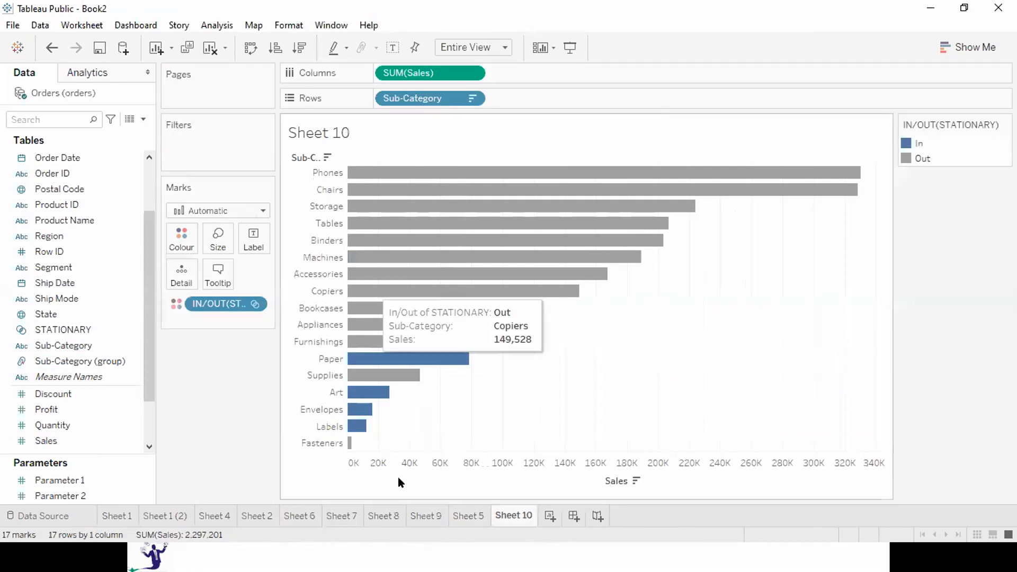
{"action": "mouse_move", "coordinate": [408, 363]}
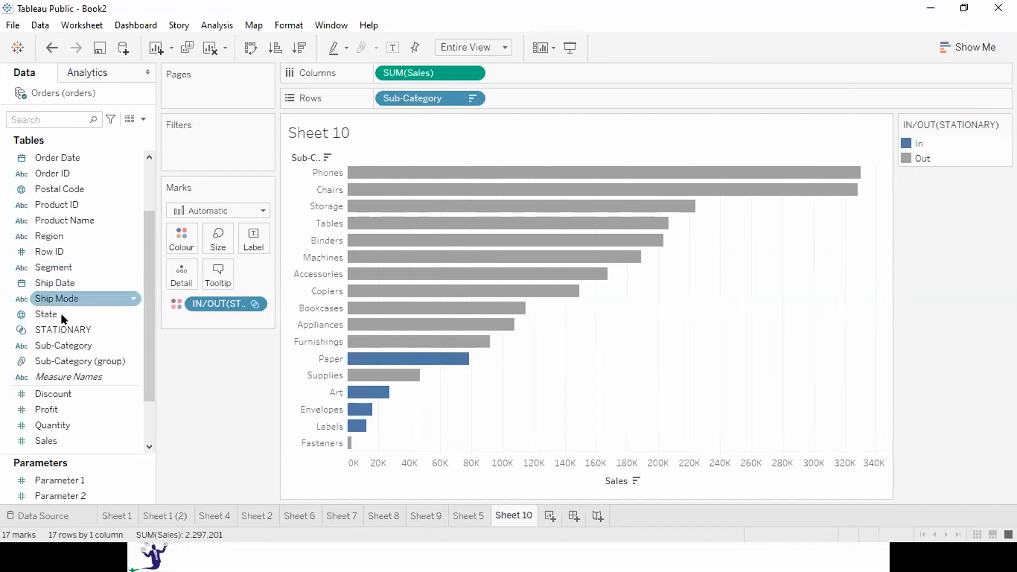
{"action": "left_click", "coordinate": [468, 515]}
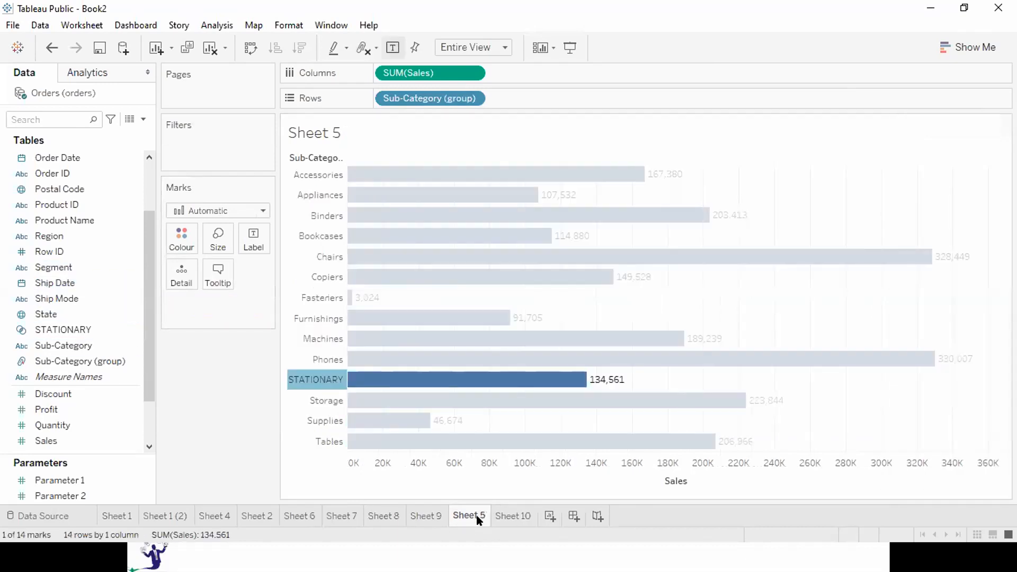
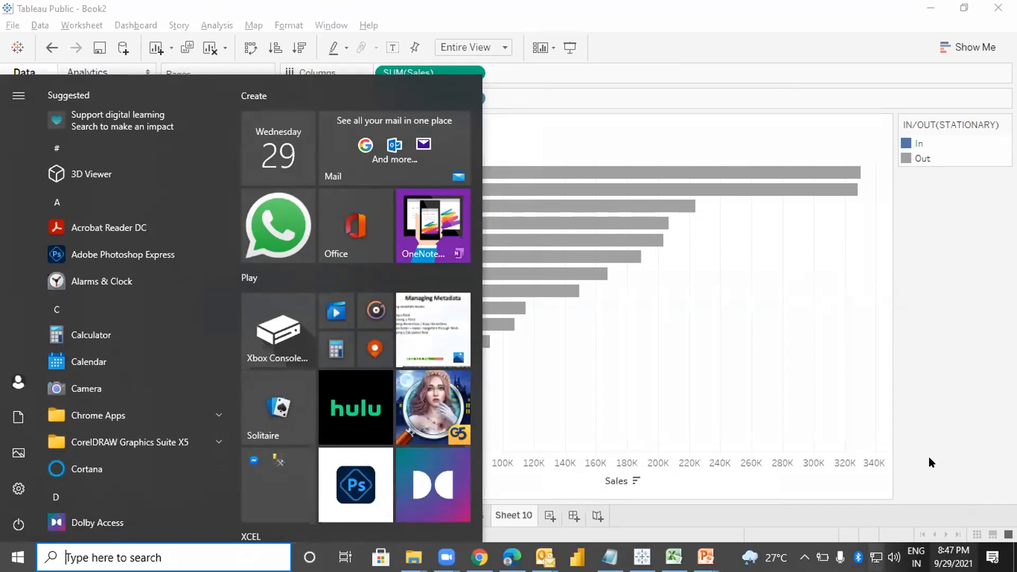
On a new worksheet, build a text table of Sales with Region, Segment and Category nested in rows
{"action": "left_click", "coordinate": [813, 334]}
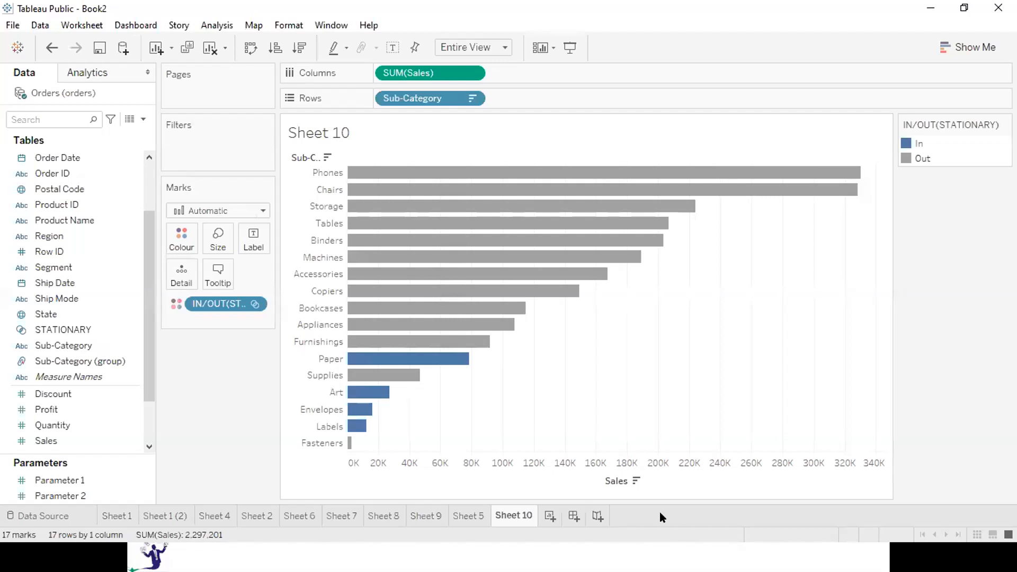
{"action": "left_click", "coordinate": [549, 517]}
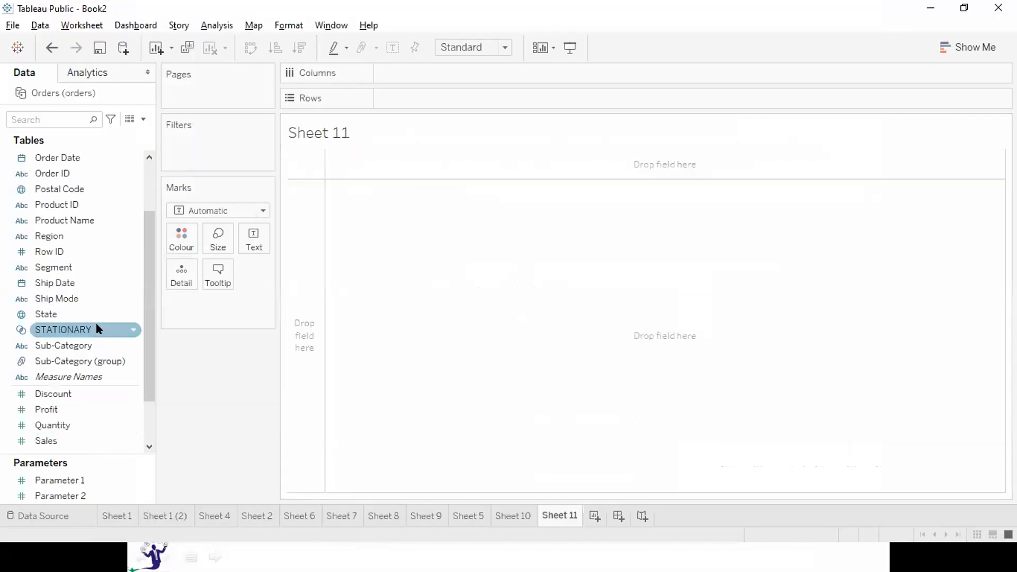
{"action": "double_click", "coordinate": [87, 236]}
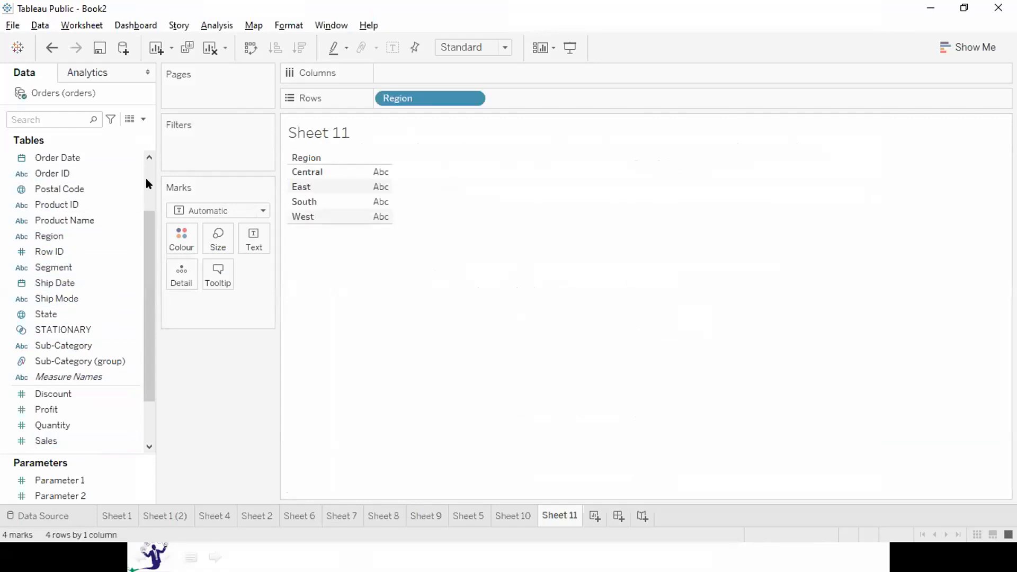
{"action": "scroll", "coordinate": [148, 183], "scroll_direction": "up", "scroll_amount": 3}
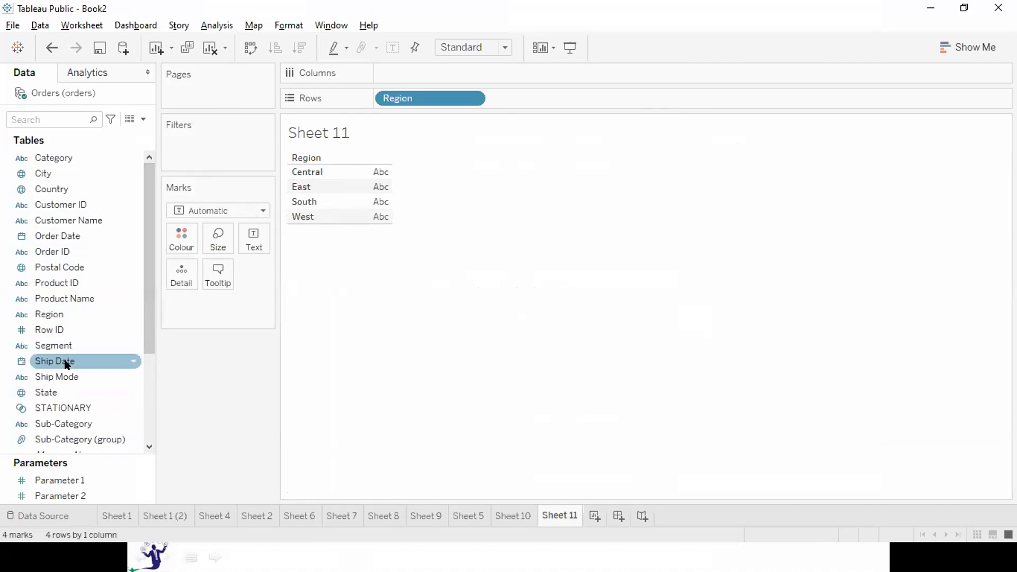
{"action": "left_click_drag", "start_coordinate": [66, 347], "coordinate": [542, 91]}
{"action": "left_click", "coordinate": [146, 407]}
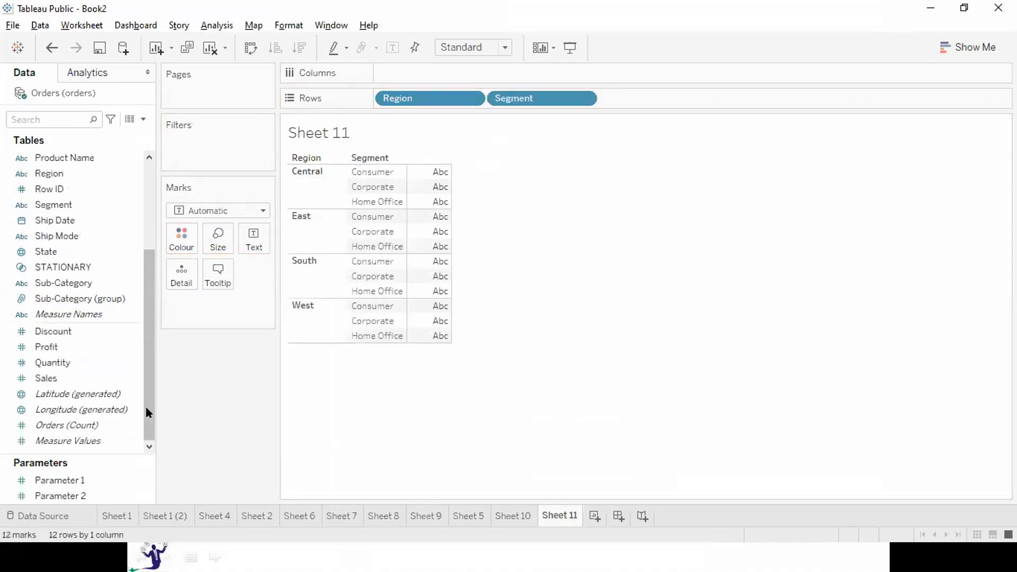
{"action": "double_click", "coordinate": [49, 379]}
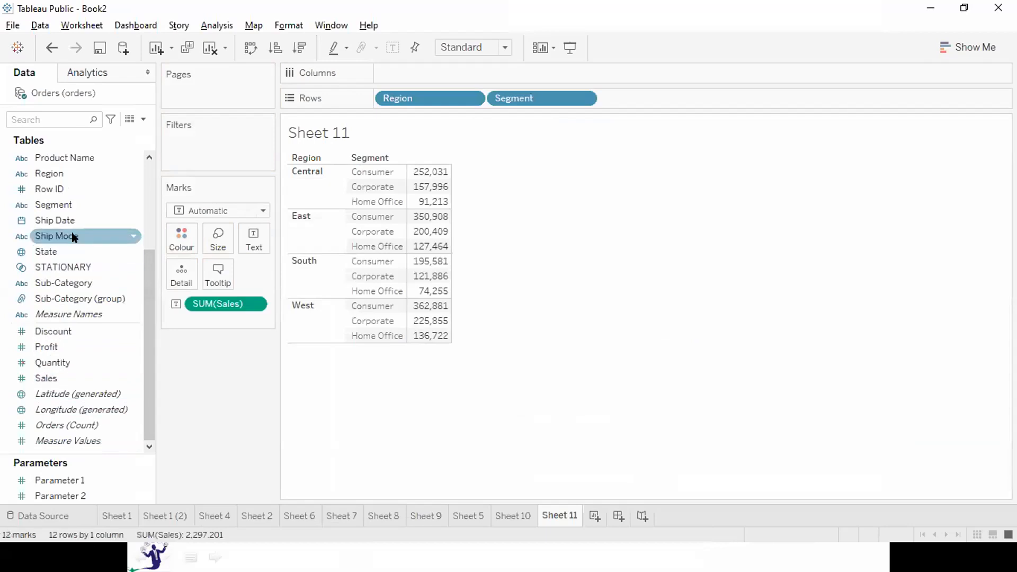
{"action": "left_click", "coordinate": [146, 170]}
{"action": "left_click_drag", "start_coordinate": [95, 158], "coordinate": [678, 97]}
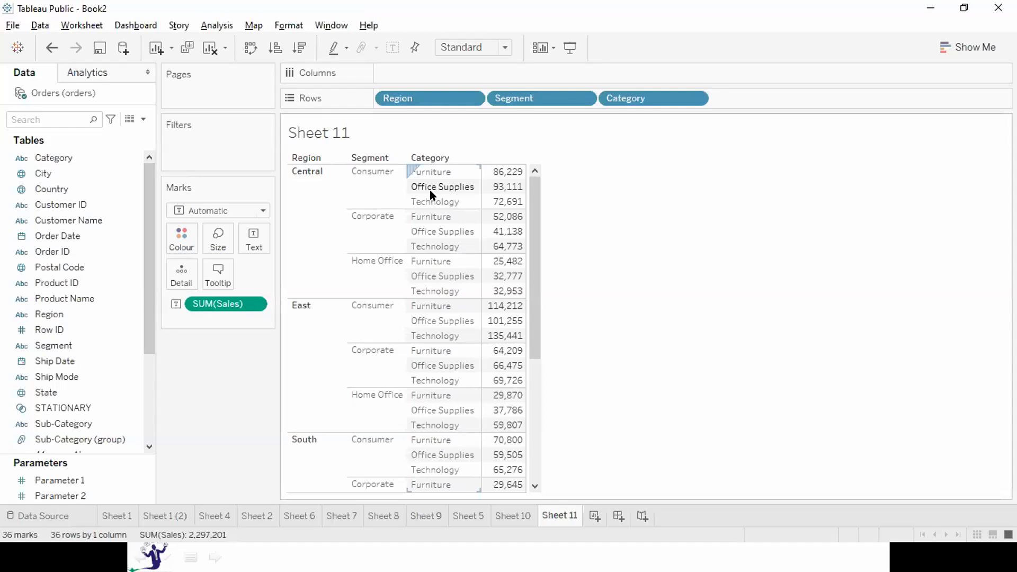
Remove Category, Segment and Region from the rows of Sheet 11, keeping only Sales in the view
{"action": "left_click_drag", "start_coordinate": [640, 99], "coordinate": [245, 430]}
{"action": "left_click_drag", "start_coordinate": [524, 98], "coordinate": [227, 481]}
{"action": "left_click_drag", "start_coordinate": [459, 101], "coordinate": [220, 471]}
Create a combined field from the Category, Region and Segment dimensions
{"action": "left_click", "coordinate": [97, 158]}
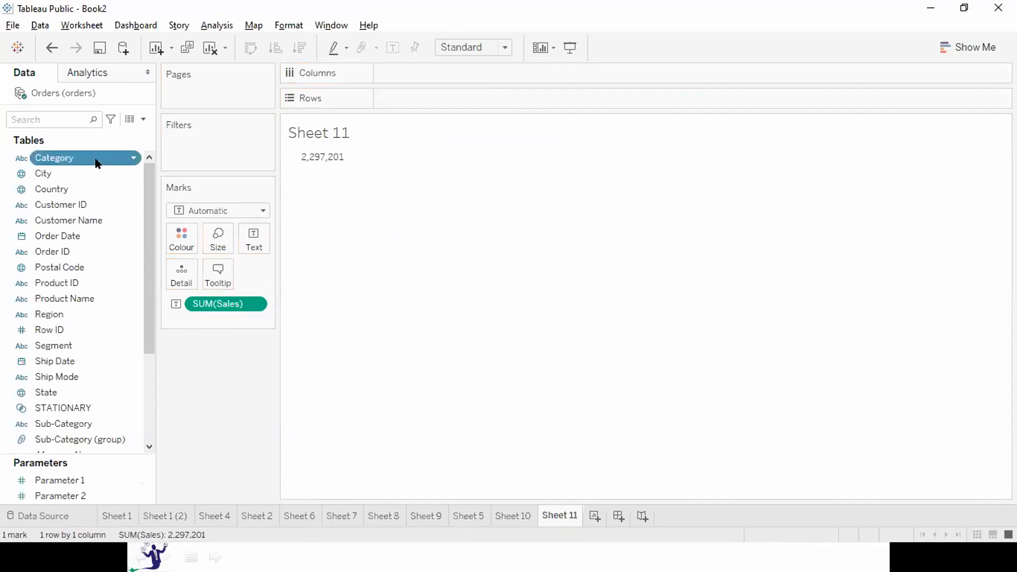
{"action": "left_click", "coordinate": [72, 315], "text": "ctrl"}
{"action": "left_click", "coordinate": [77, 351], "text": "ctrl"}
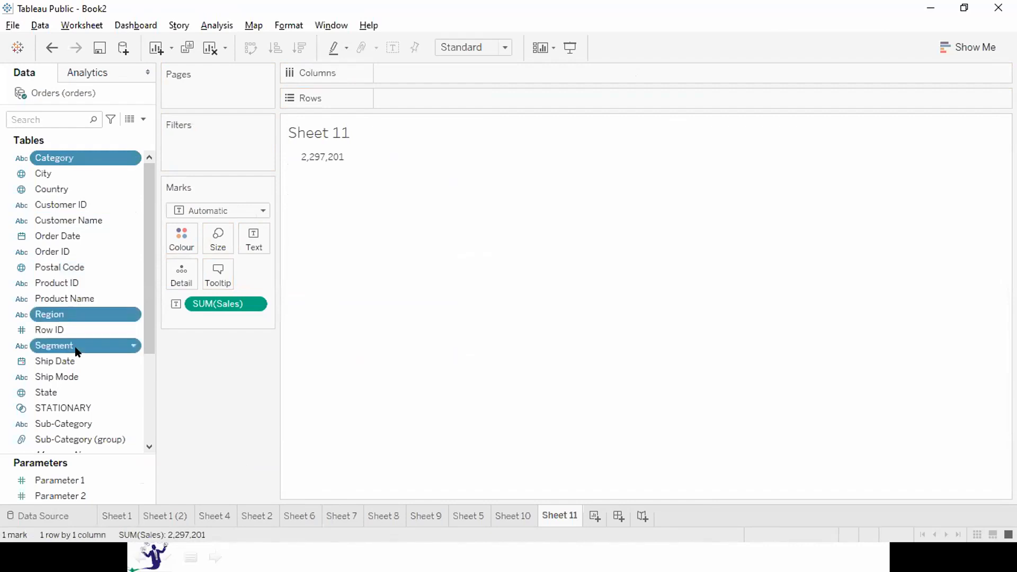
{"action": "left_click", "coordinate": [134, 348]}
{"action": "mouse_move", "coordinate": [233, 396]}
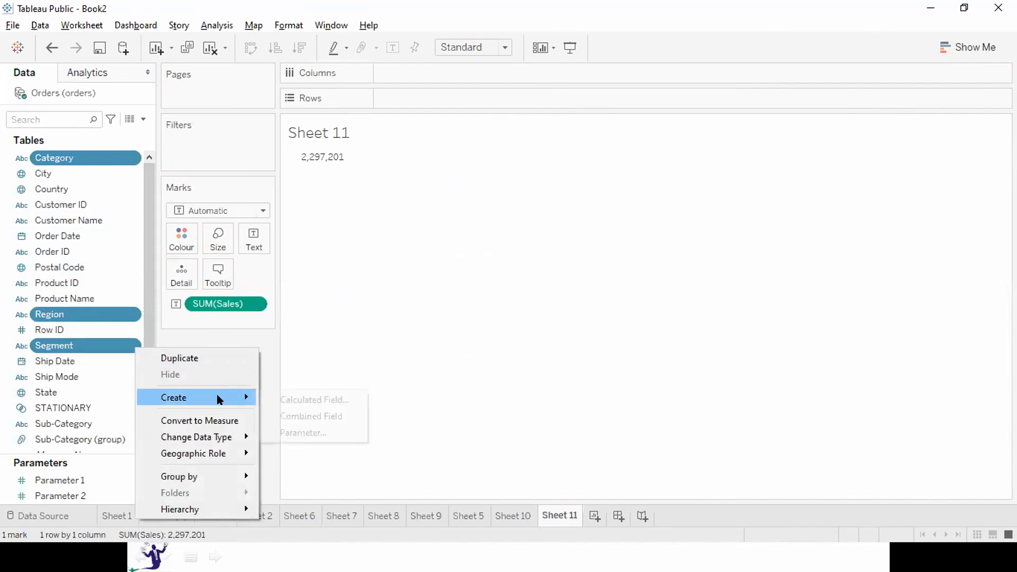
{"action": "left_click", "coordinate": [327, 417]}
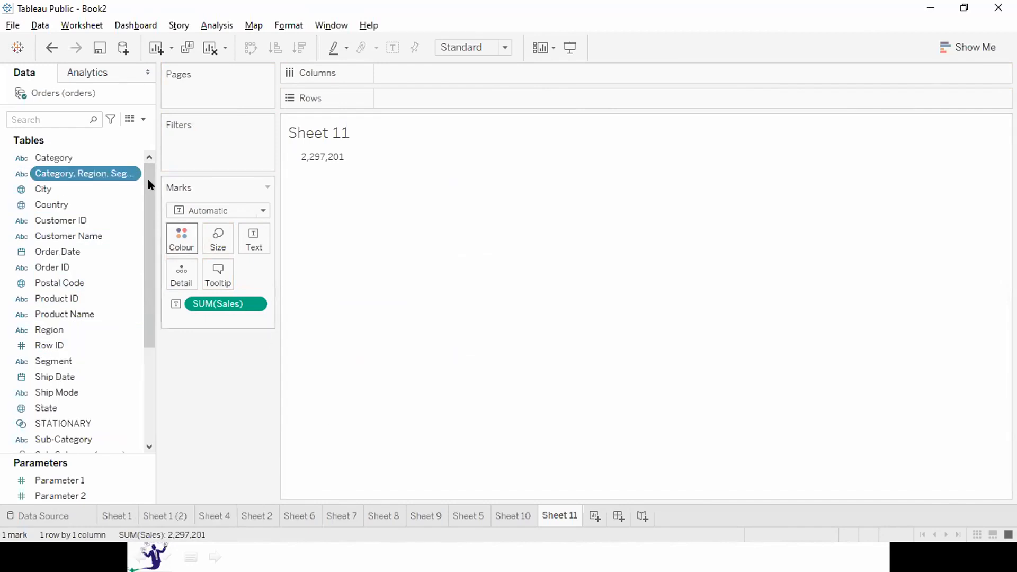
Rename the combined field PD, order its members as Region, Segment, Category, and separate them with a hyphen
{"action": "left_click", "coordinate": [133, 174]}
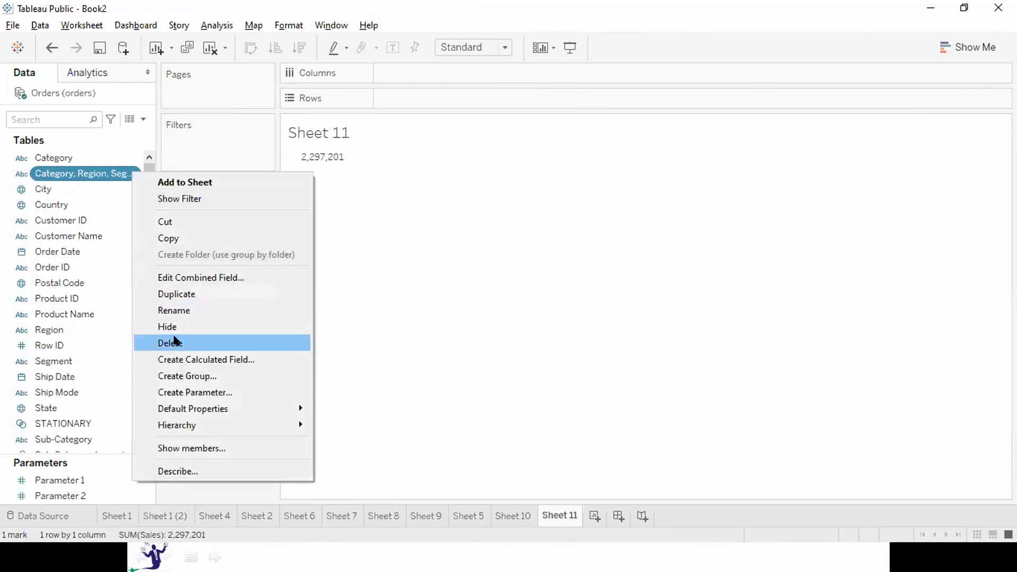
{"action": "left_click", "coordinate": [205, 278]}
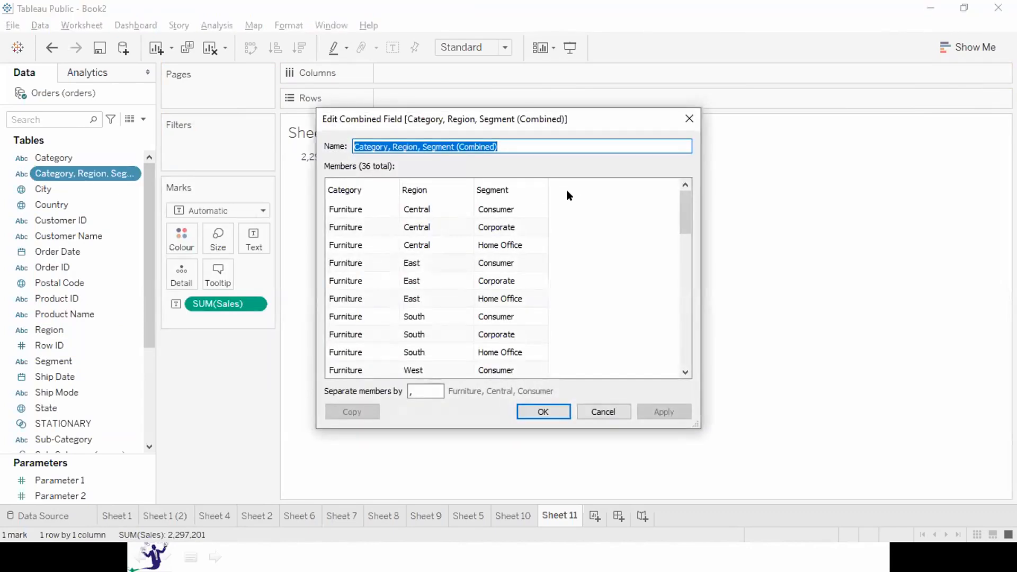
{"action": "type", "text": "PD"}
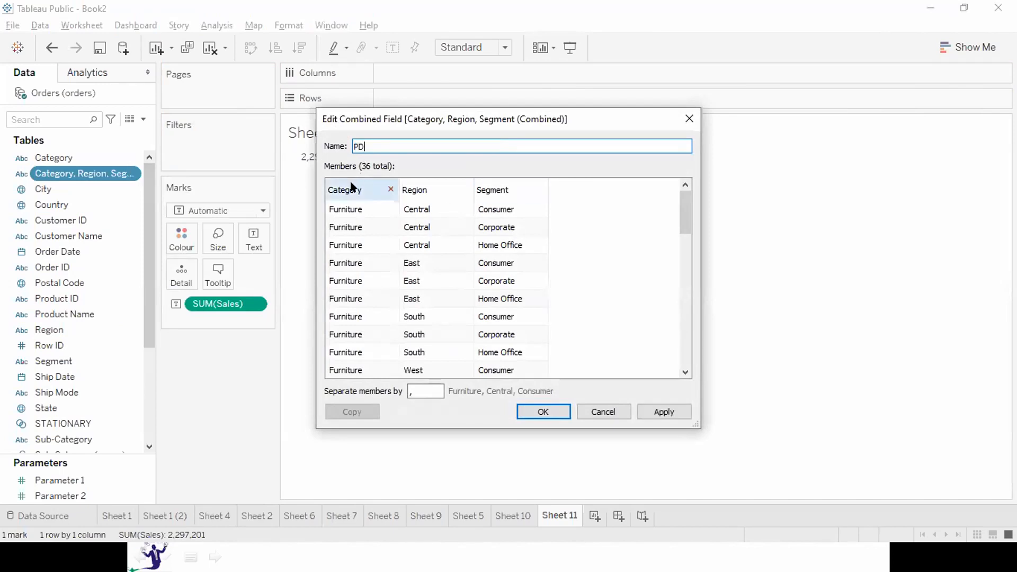
{"action": "left_click_drag", "start_coordinate": [350, 186], "coordinate": [609, 181]}
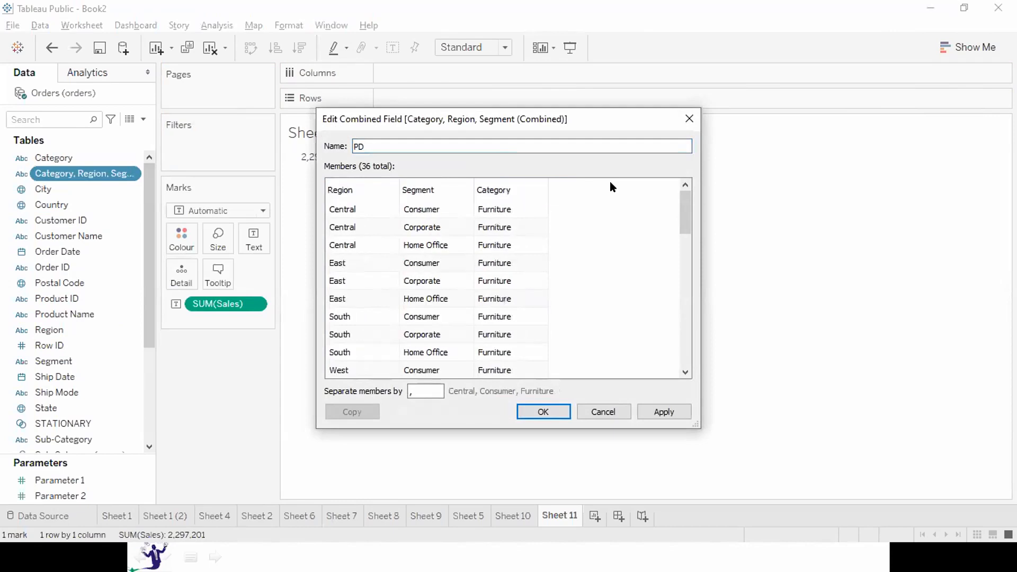
{"action": "double_click", "coordinate": [417, 393]}
{"action": "type", "text": "-"}
{"action": "left_click", "coordinate": [529, 411]}
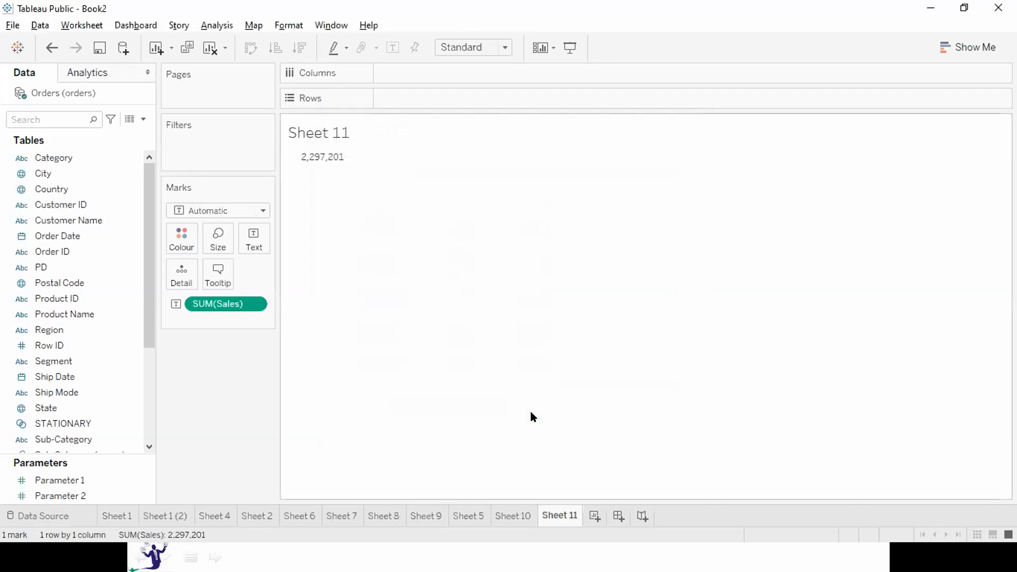
Break down Sales by the PD field in rows, and widen its column to fit the full member names
{"action": "double_click", "coordinate": [49, 269]}
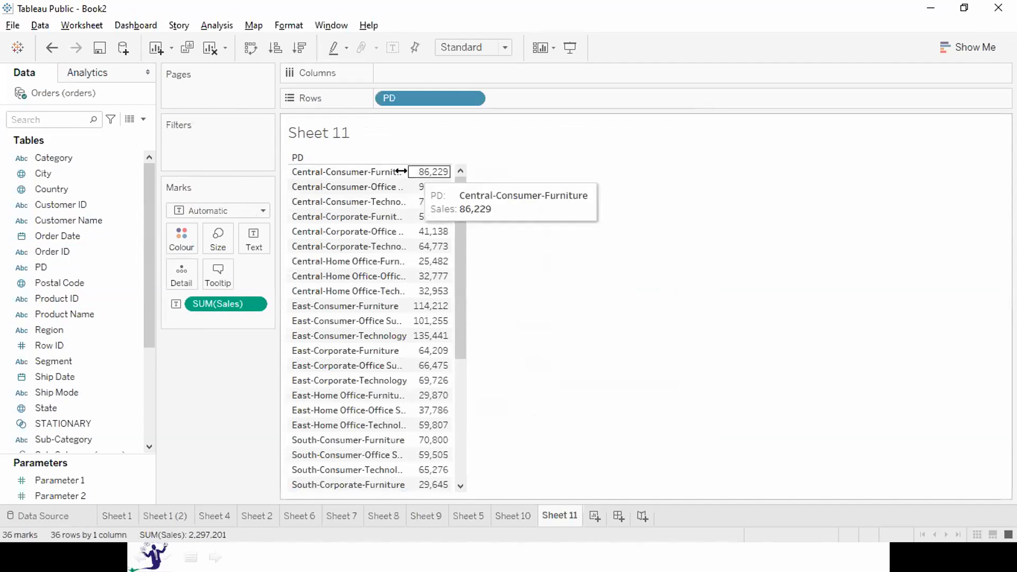
{"action": "left_click_drag", "start_coordinate": [399, 171], "coordinate": [502, 185]}
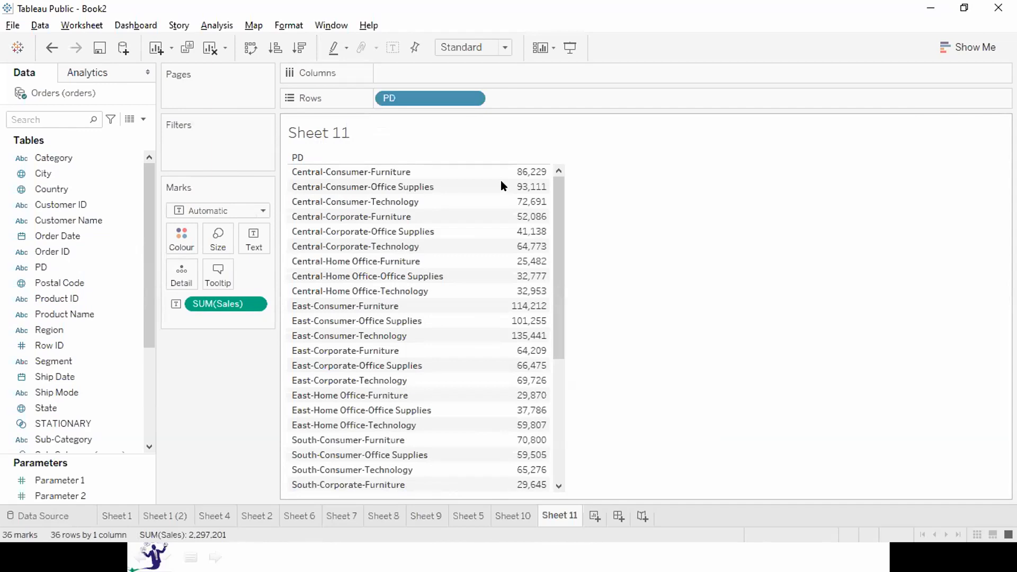
On a new worksheet, build a bar chart of Sales with Category and Sub-Category in columns
{"action": "left_click", "coordinate": [592, 516]}
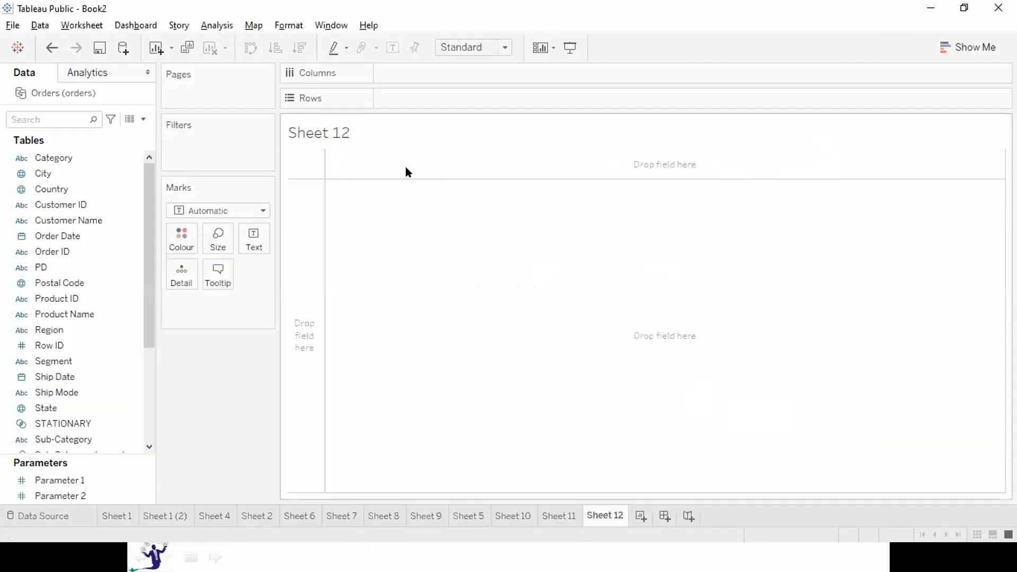
{"action": "scroll", "coordinate": [144, 425], "scroll_direction": "down", "scroll_amount": 3}
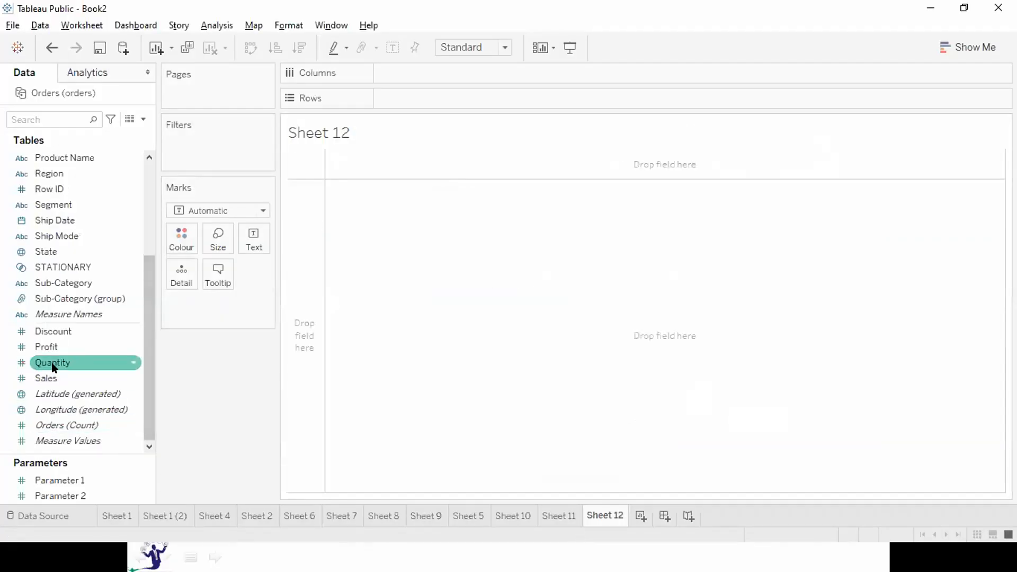
{"action": "double_click", "coordinate": [79, 378]}
{"action": "scroll", "coordinate": [144, 229], "scroll_direction": "up", "scroll_amount": 3}
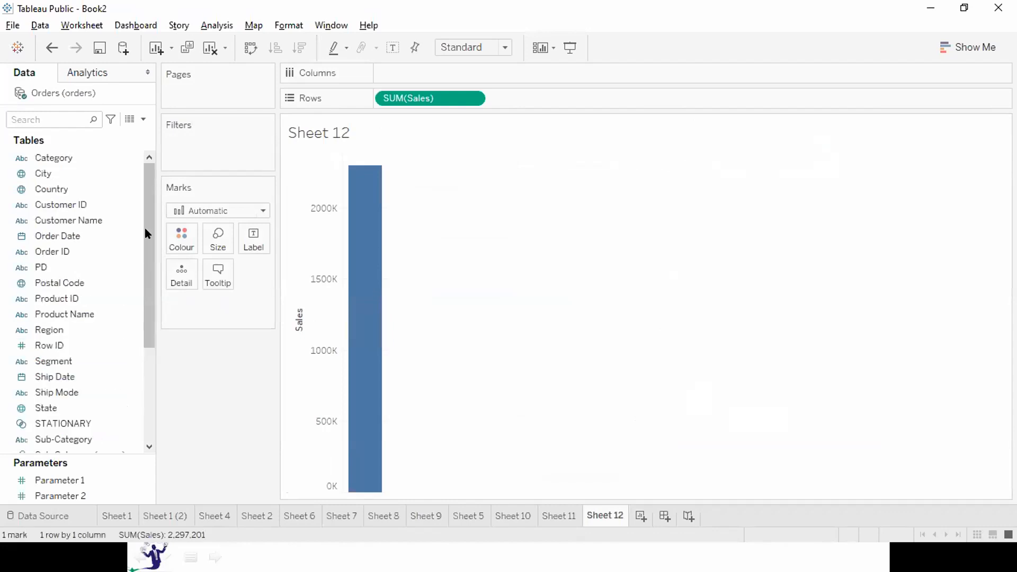
{"action": "left_click", "coordinate": [76, 159]}
{"action": "double_click", "coordinate": [76, 158]}
{"action": "scroll", "coordinate": [147, 405], "scroll_direction": "down", "scroll_amount": 3}
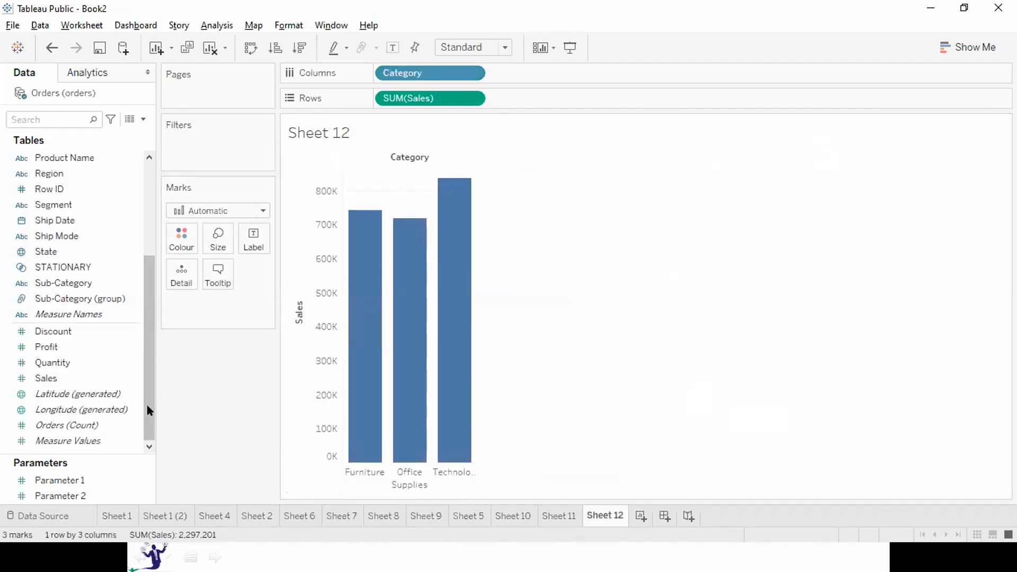
{"action": "left_click", "coordinate": [62, 283]}
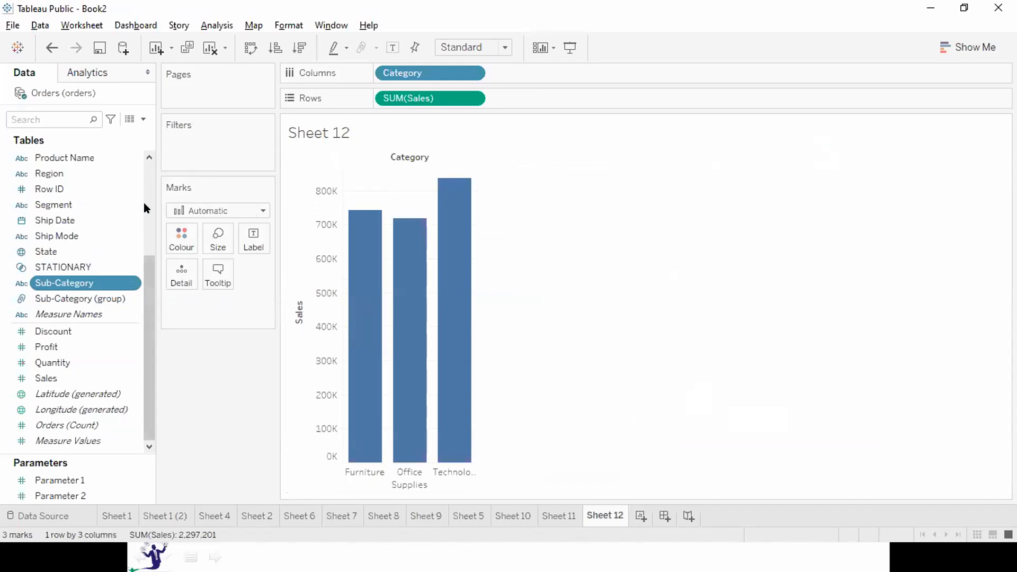
{"action": "double_click", "coordinate": [53, 282]}
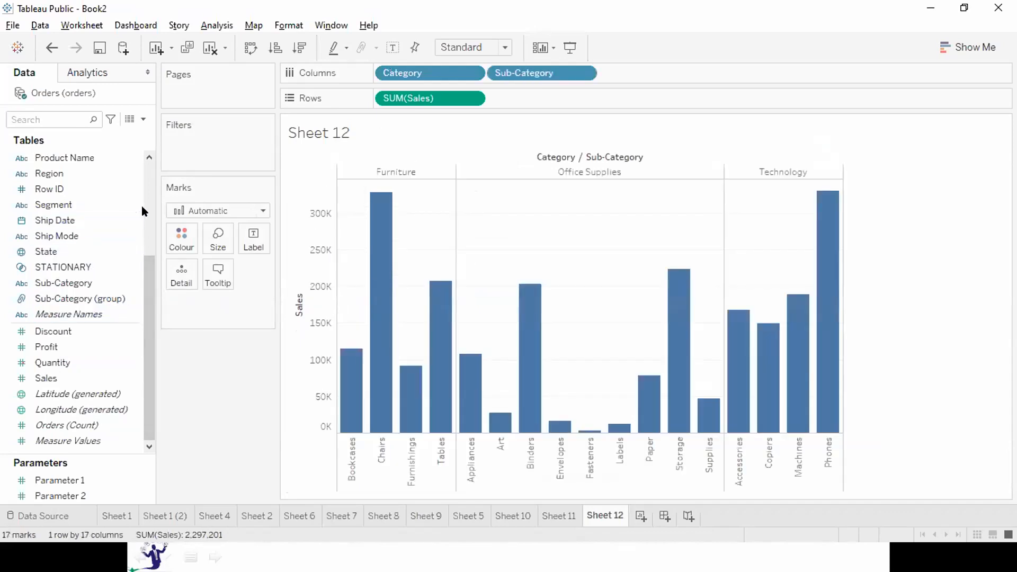
Colour the Sales bars by Category and sort the sub-categories in descending order of Sales
{"action": "scroll", "coordinate": [144, 205], "scroll_direction": "up", "scroll_amount": 4}
{"action": "left_click_drag", "start_coordinate": [44, 155], "coordinate": [181, 238]}
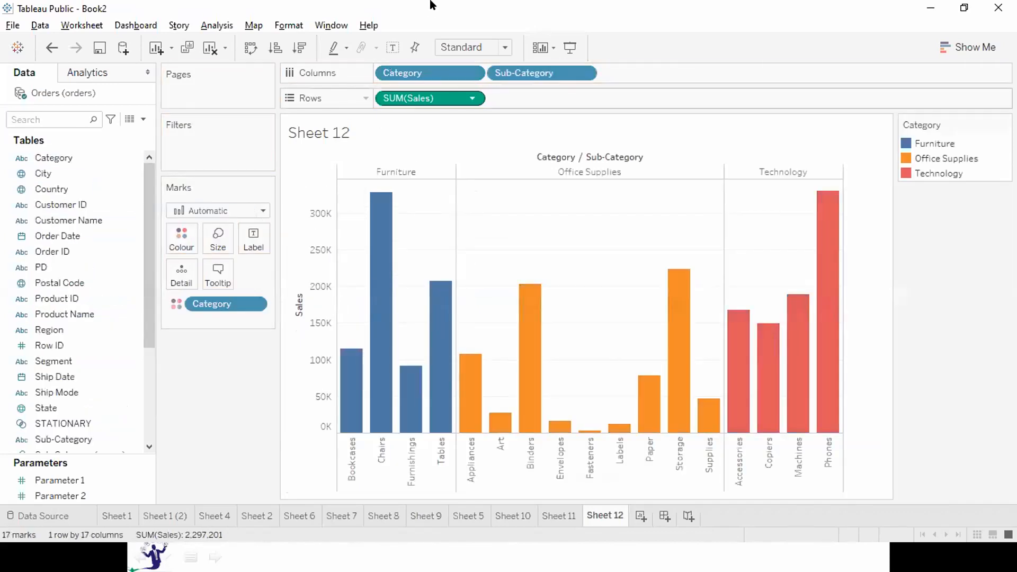
{"action": "left_click", "coordinate": [310, 46]}
Show mark labels on the bars and fit the chart to Entire View
{"action": "left_click", "coordinate": [392, 47]}
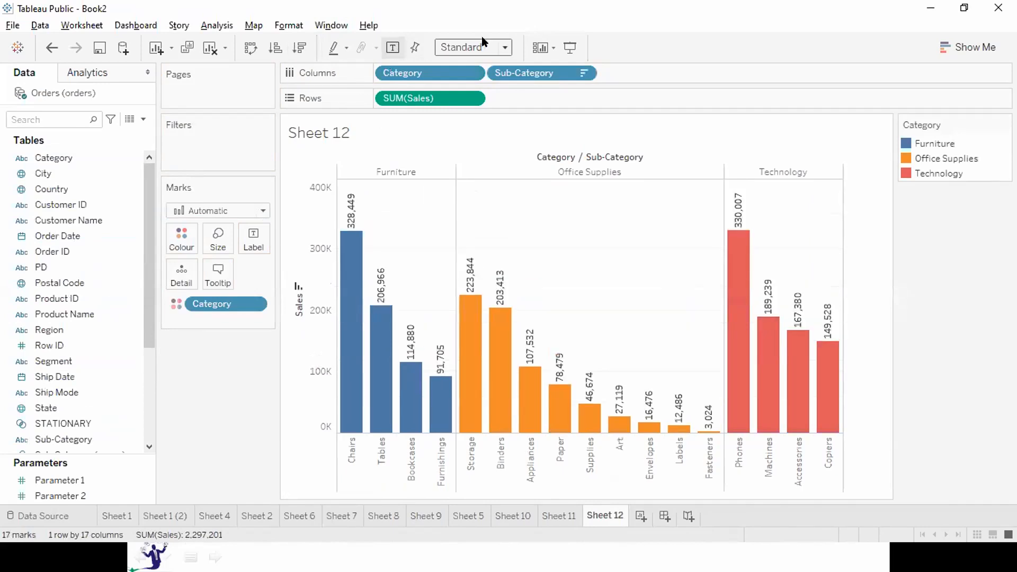
{"action": "left_click", "coordinate": [487, 48]}
{"action": "left_click", "coordinate": [463, 101]}
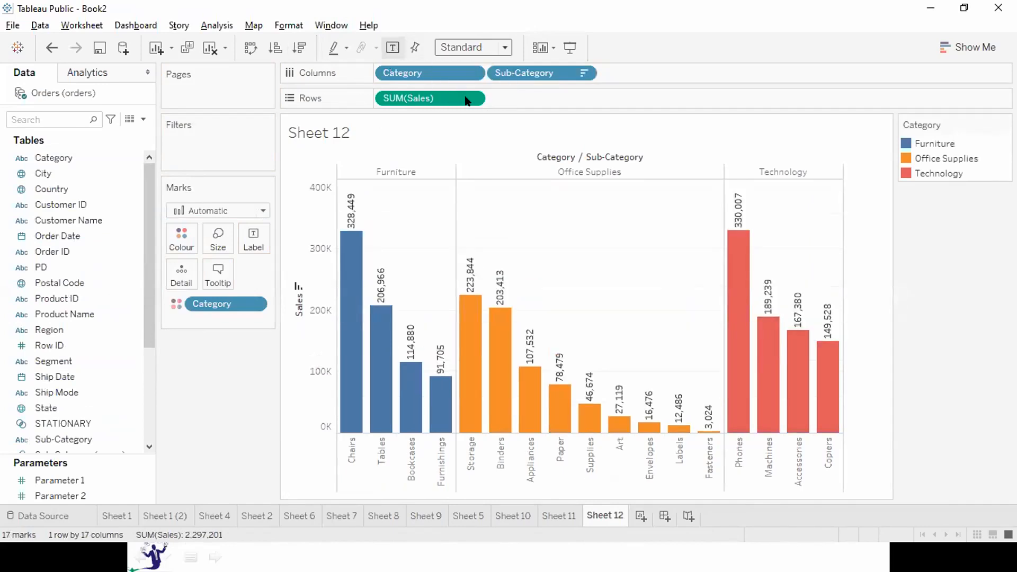
Show a filter for Category on Sheet 12 and rename the sheet SALEAS
{"action": "left_click", "coordinate": [128, 160]}
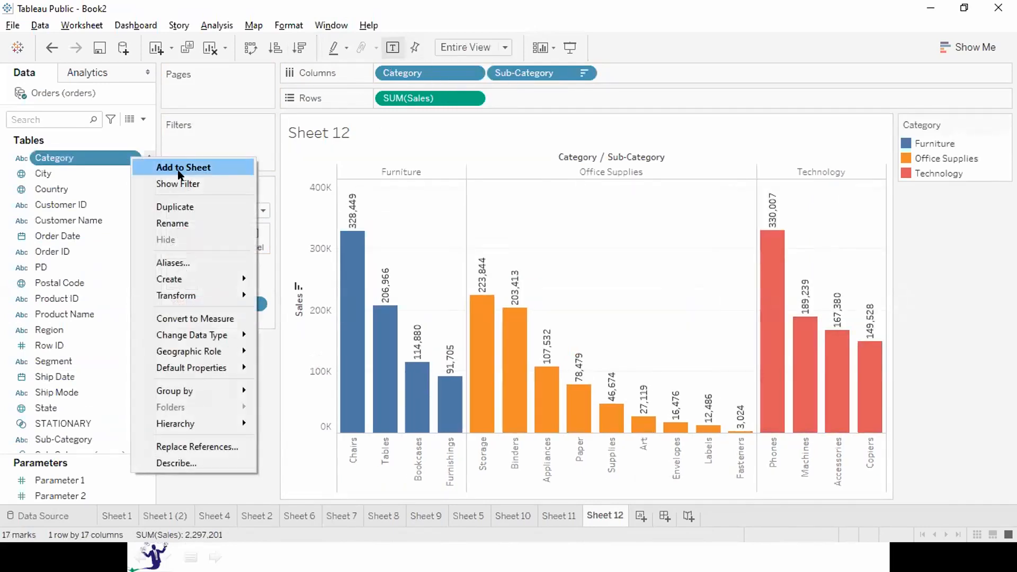
{"action": "left_click", "coordinate": [176, 184]}
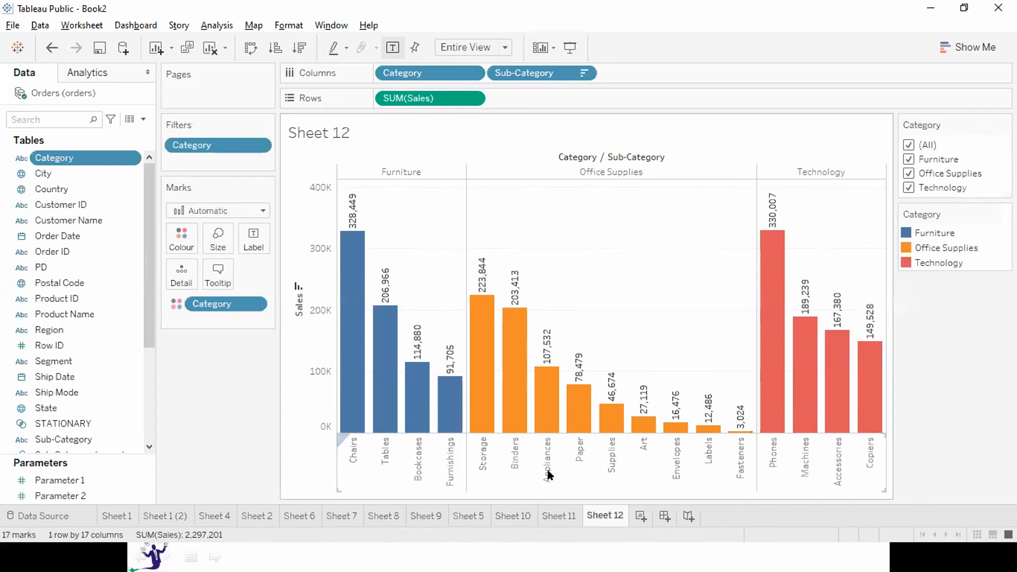
{"action": "double_click", "coordinate": [604, 517]}
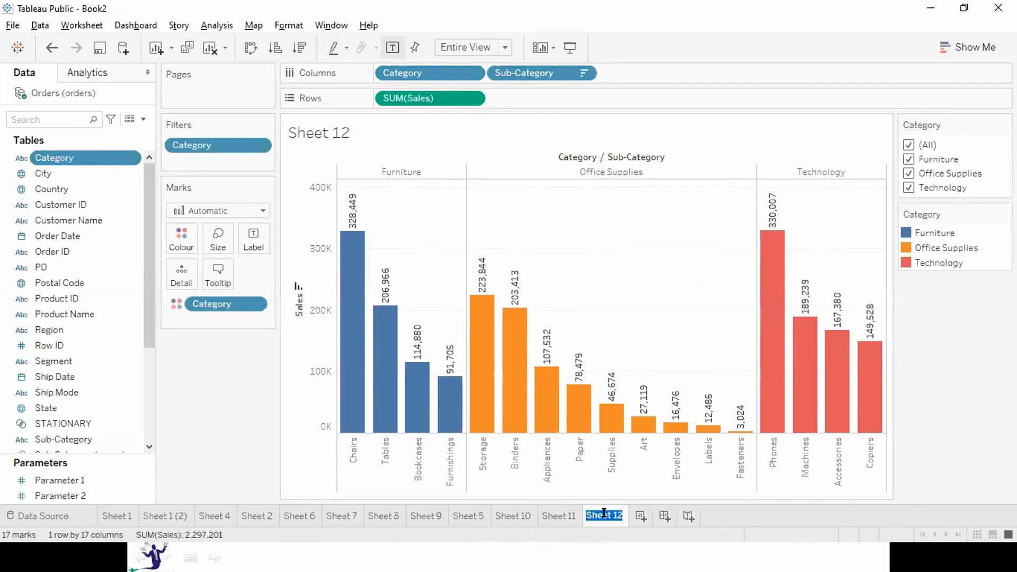
{"action": "type", "text": "SALEAS"}
{"action": "key", "text": "Return"}
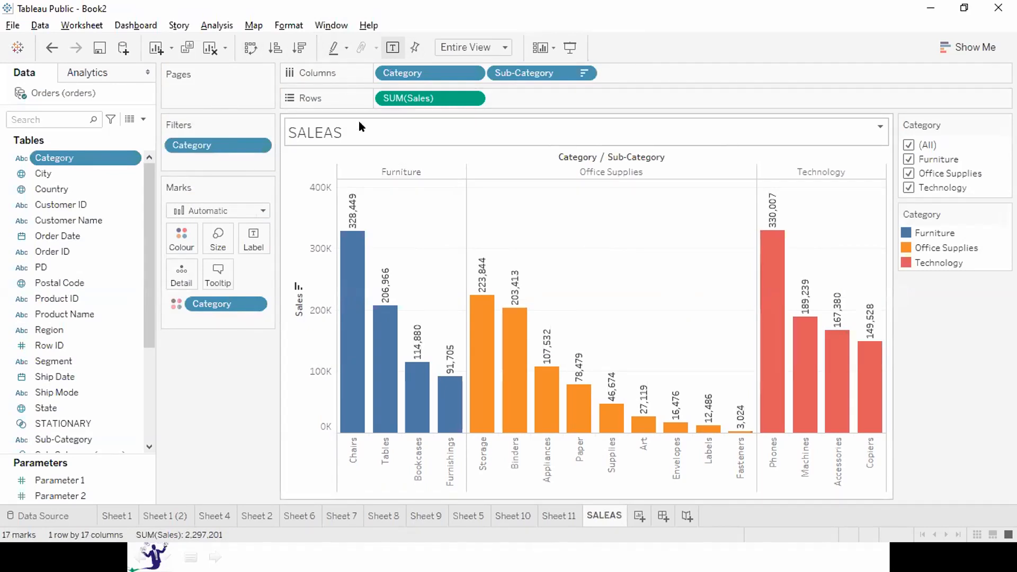
Replace the sheet title's text with "Subcategory Sales For All Category"
{"action": "left_click", "coordinate": [875, 125]}
{"action": "left_click", "coordinate": [925, 136]}
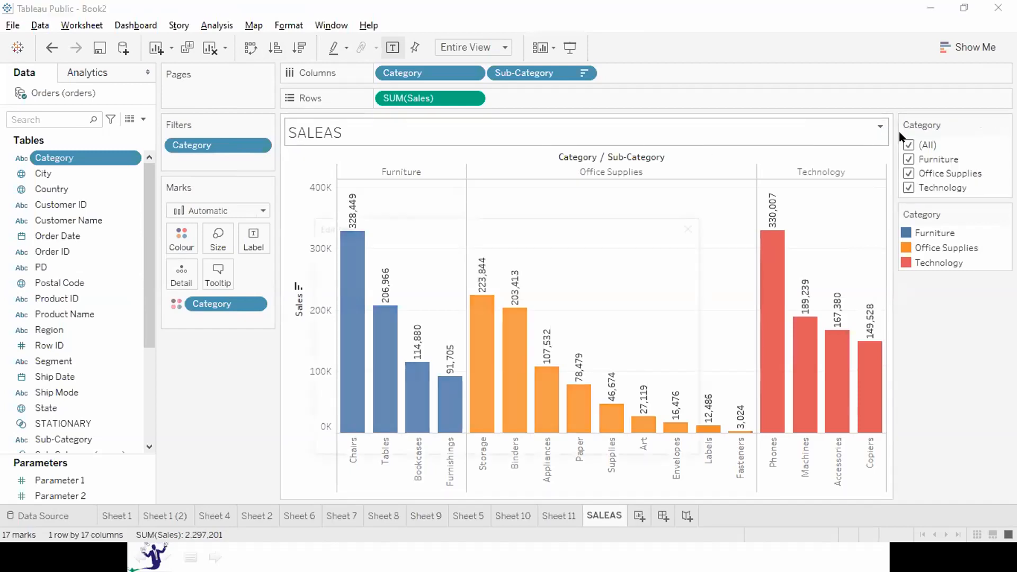
{"action": "key", "text": "ctrl+a"}
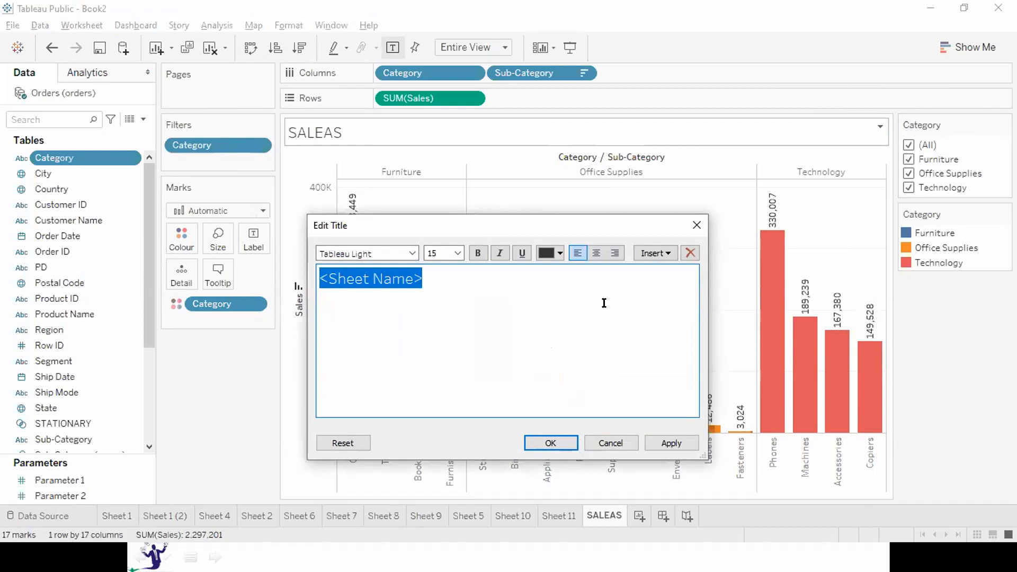
{"action": "key", "text": "BackSpace"}
{"action": "type", "text": "Subcategory Sales fro"}
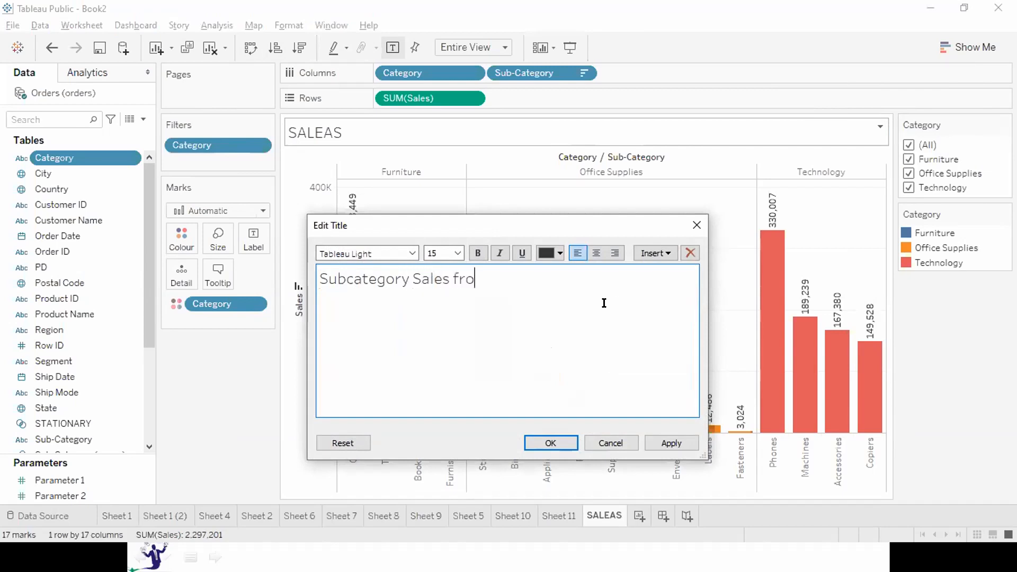
{"action": "key", "text": "BackSpace"}
{"action": "key", "text": "BackSpace"}
{"action": "key", "text": "BackSpace"}
{"action": "type", "text": "Fpor All"}
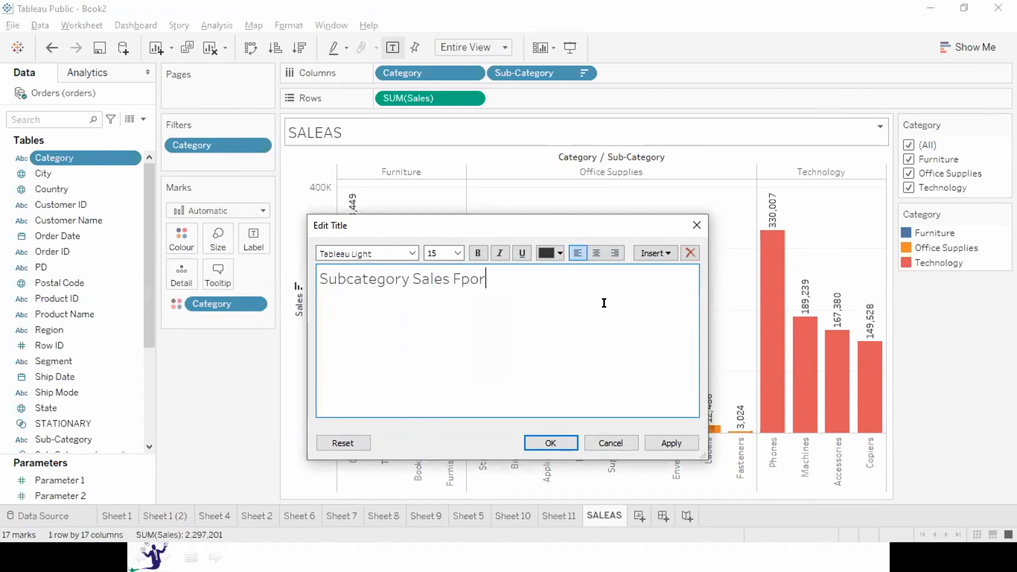
{"action": "key", "text": "BackSpace"}
{"action": "key", "text": "BackSpace"}
{"action": "key", "text": "BackSpace"}
{"action": "key", "text": "BackSpace"}
{"action": "key", "text": "BackSpace"}
{"action": "key", "text": "BackSpace"}
{"action": "key", "text": "BackSpace"}
{"action": "type", "text": "or Al"}
{"action": "key", "text": "BackSpace"}
{"action": "key", "text": "BackSpace"}
{"action": "type", "text": "All Categoruie"}
{"action": "key", "text": "BackSpace"}
{"action": "key", "text": "BackSpace"}
{"action": "key", "text": "BackSpace"}
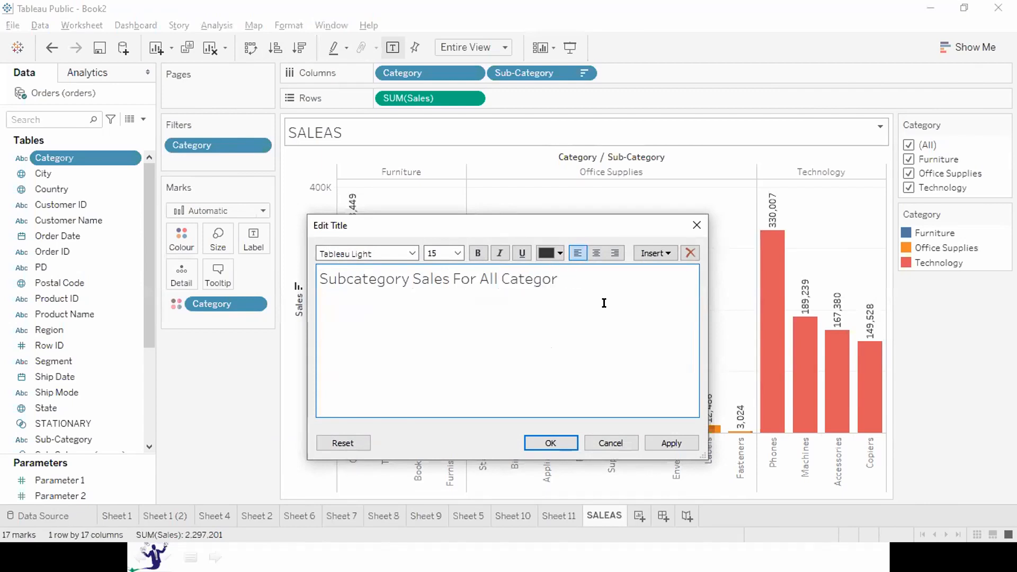
{"action": "type", "text": "ies"}
{"action": "key", "text": "BackSpace"}
{"action": "key", "text": "BackSpace"}
{"action": "key", "text": "BackSpace"}
{"action": "type", "text": "y"}
Make the whole title bold, italic and centred, and set its font to Times New Roman
{"action": "key", "text": "ctrl+a"}
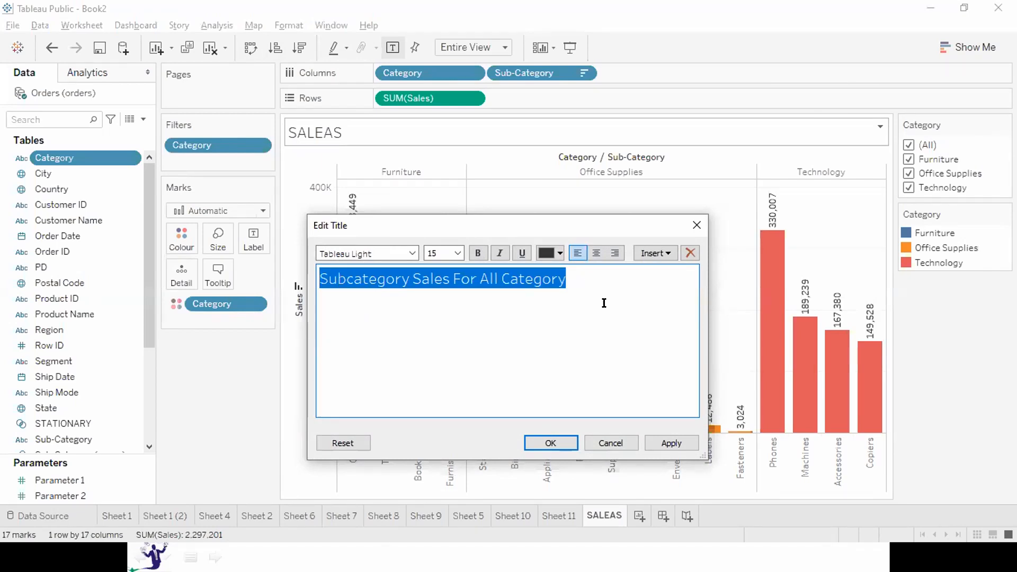
{"action": "key", "text": "ctrl+b"}
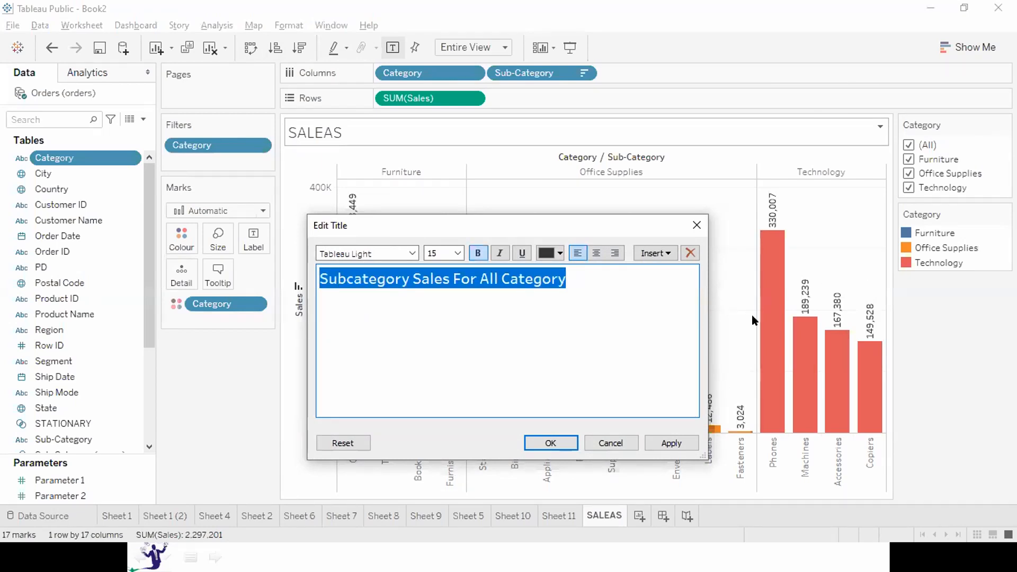
{"action": "left_click", "coordinate": [596, 253]}
{"action": "left_click", "coordinate": [501, 253]}
{"action": "left_click", "coordinate": [412, 253]}
{"action": "left_click", "coordinate": [411, 254]}
{"action": "left_click", "coordinate": [411, 254]}
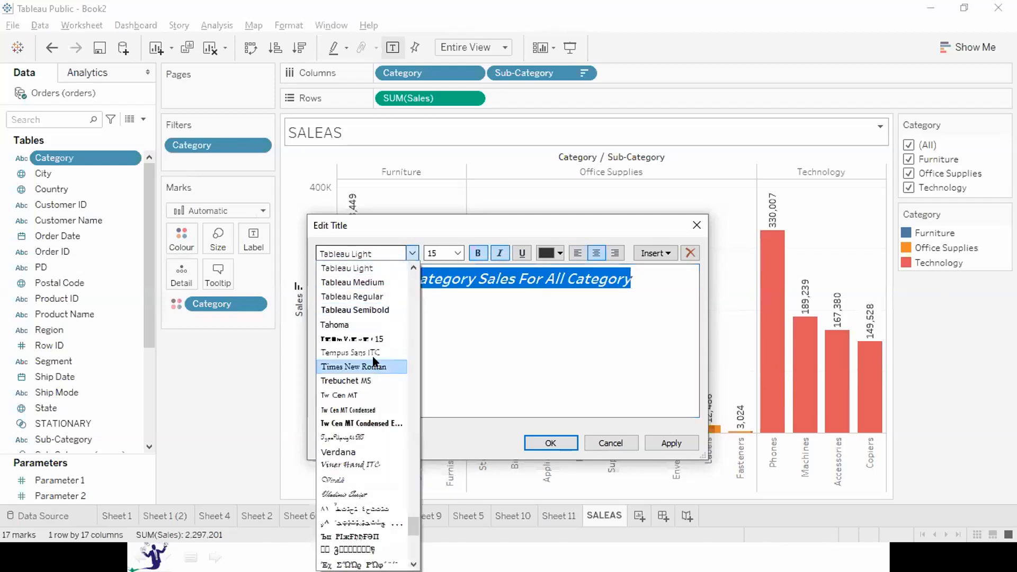
{"action": "left_click", "coordinate": [369, 367]}
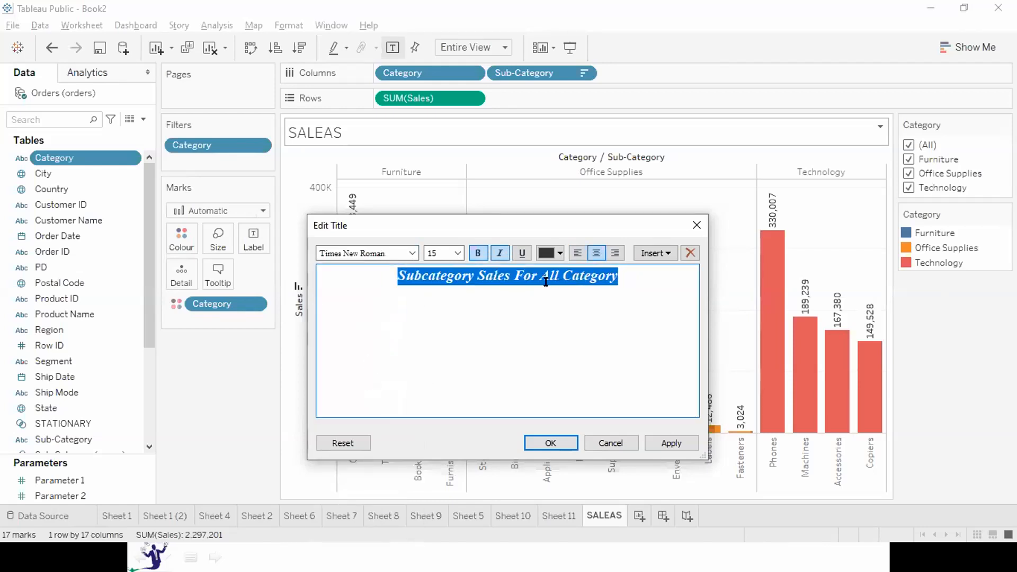
Set the title's font size to 28 and its colour to navy blue, and apply the title changes
{"action": "left_click", "coordinate": [459, 254]}
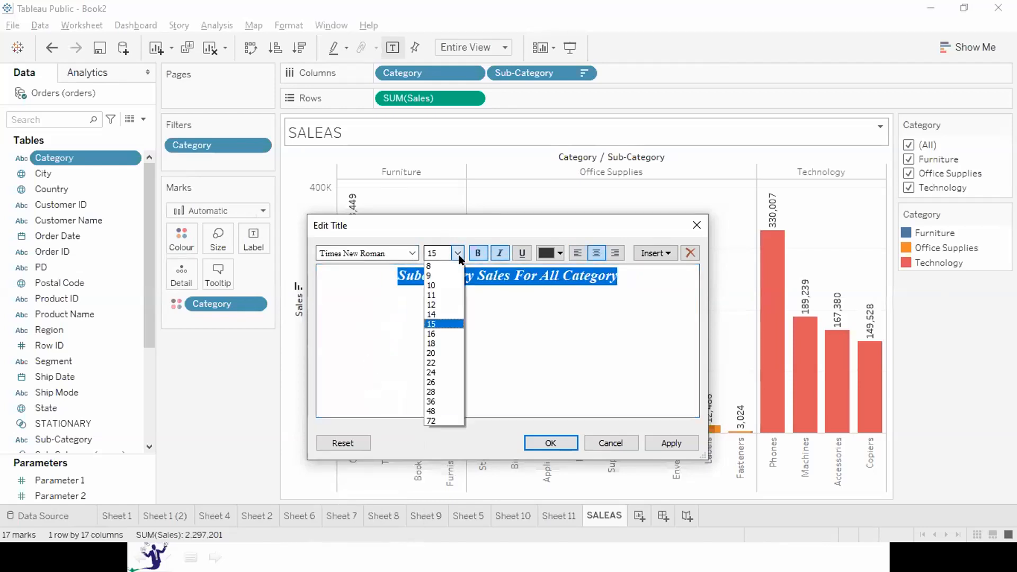
{"action": "left_click", "coordinate": [442, 390]}
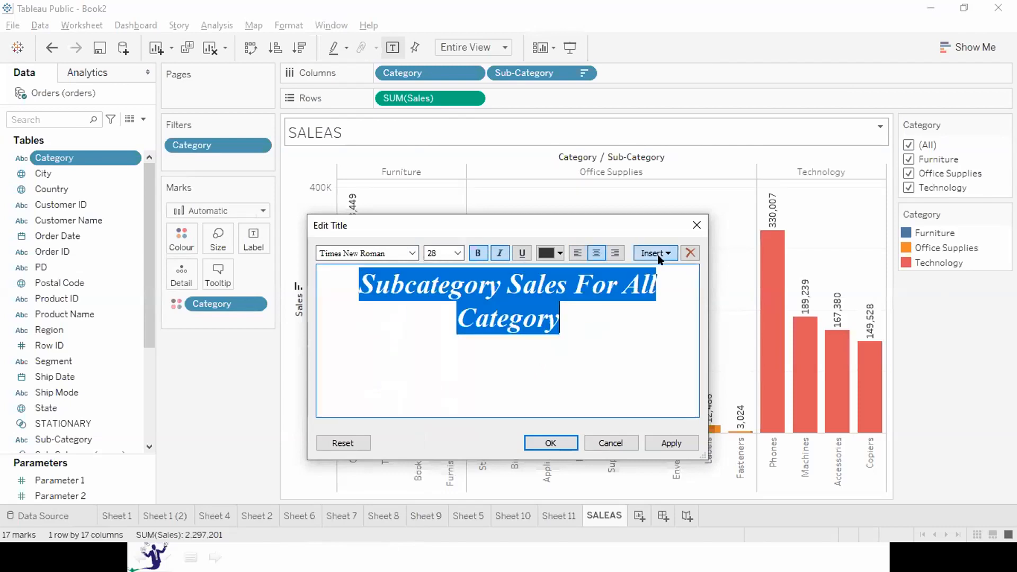
{"action": "left_click", "coordinate": [555, 255]}
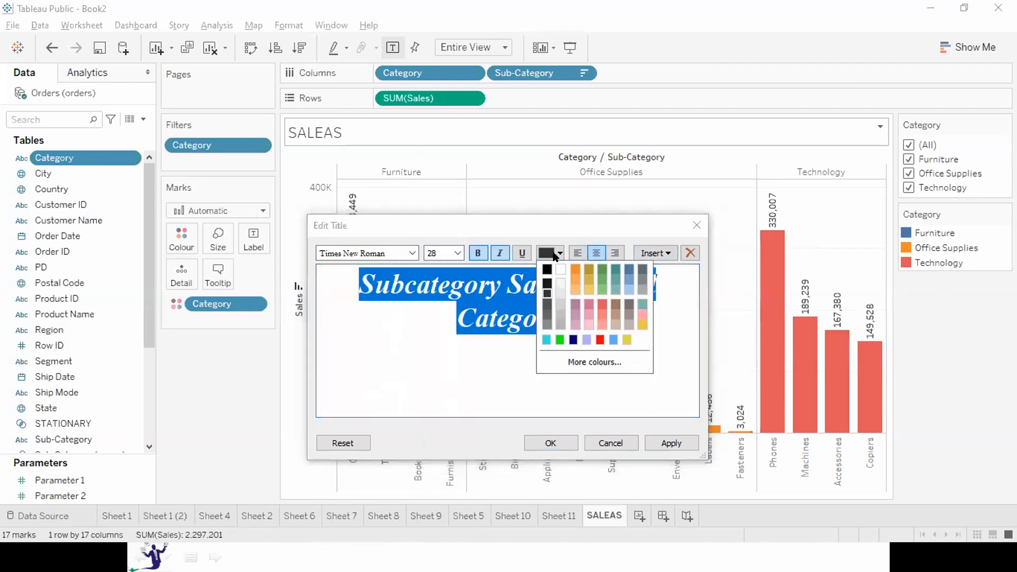
{"action": "left_click", "coordinate": [572, 340]}
{"action": "left_click", "coordinate": [682, 441]}
{"action": "left_click", "coordinate": [550, 443]}
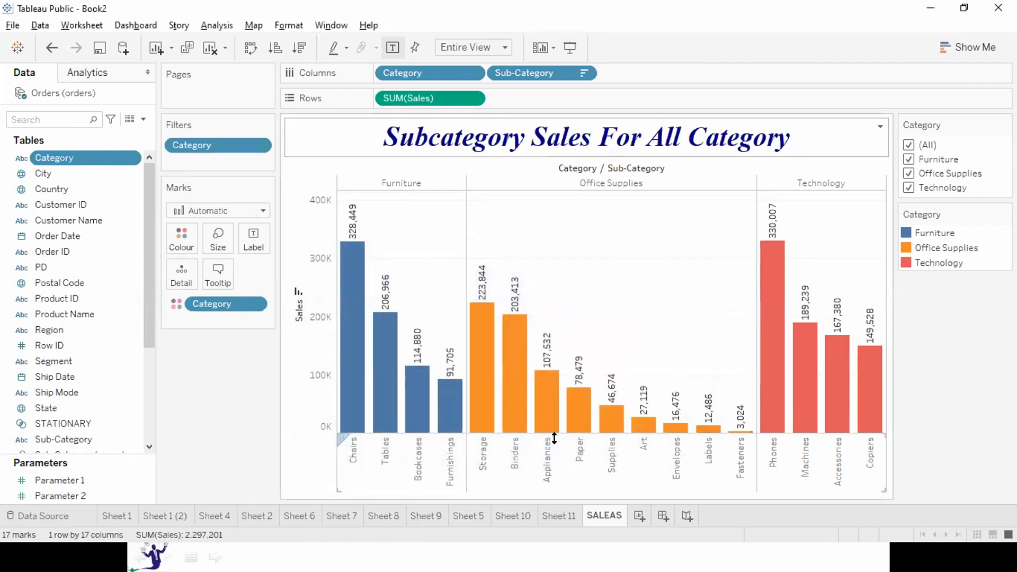
Present the sheet full screen and compare the title with the chart while excluding Office Supplies and Furniture, and restore all categories before leaving
{"action": "key", "text": "F7"}
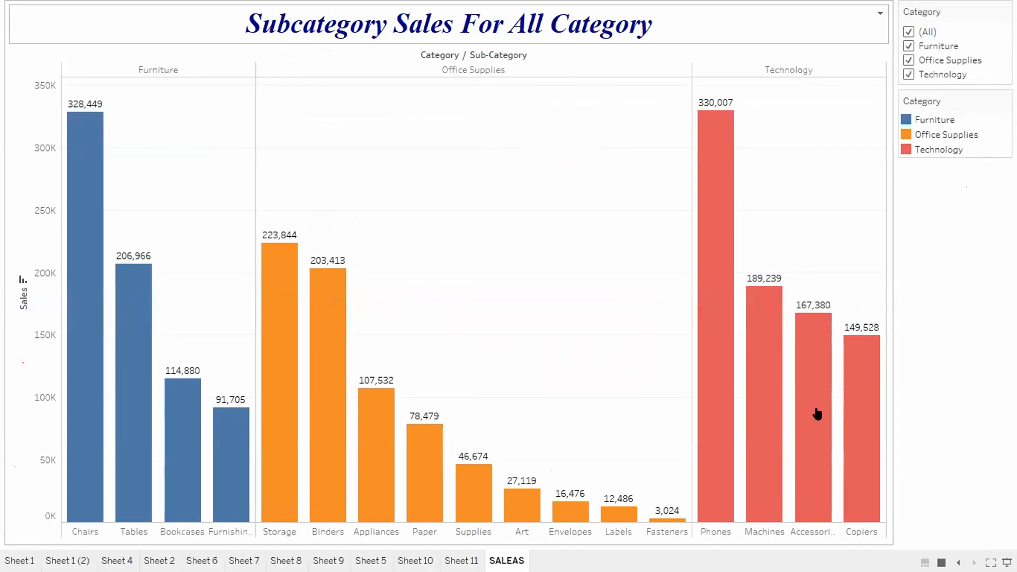
{"action": "left_click", "coordinate": [908, 61]}
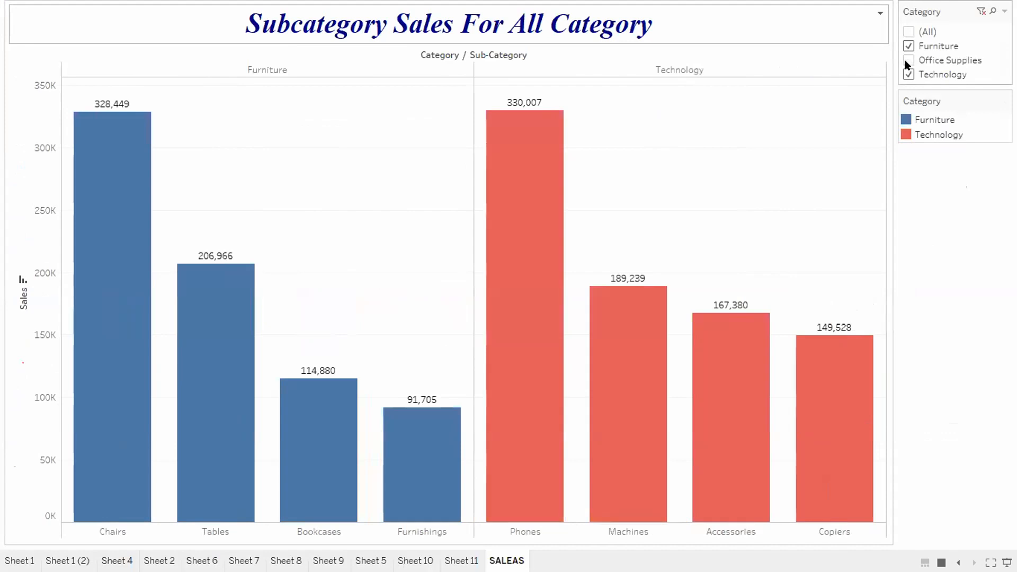
{"action": "left_click", "coordinate": [455, 35]}
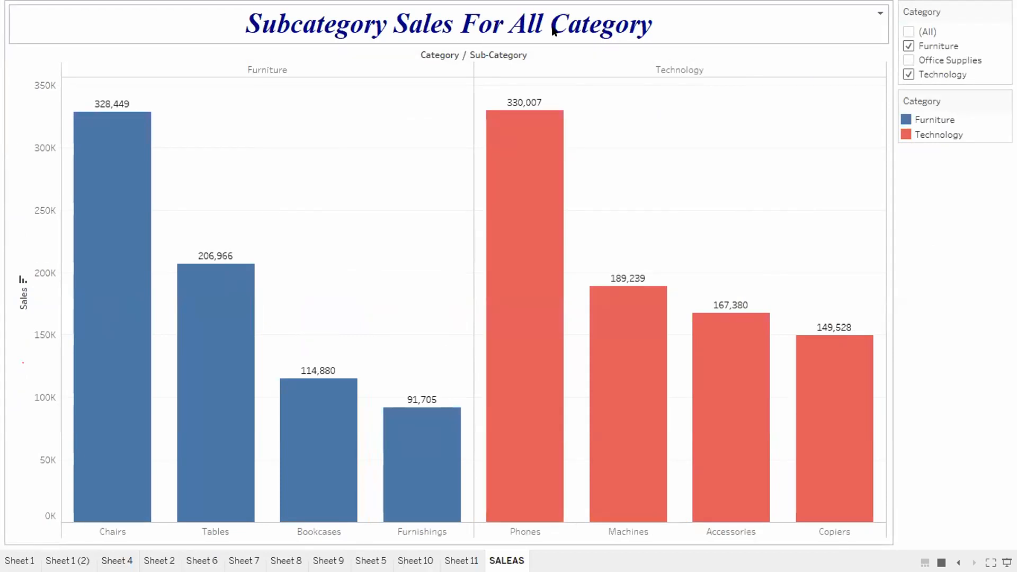
{"action": "left_click", "coordinate": [907, 43]}
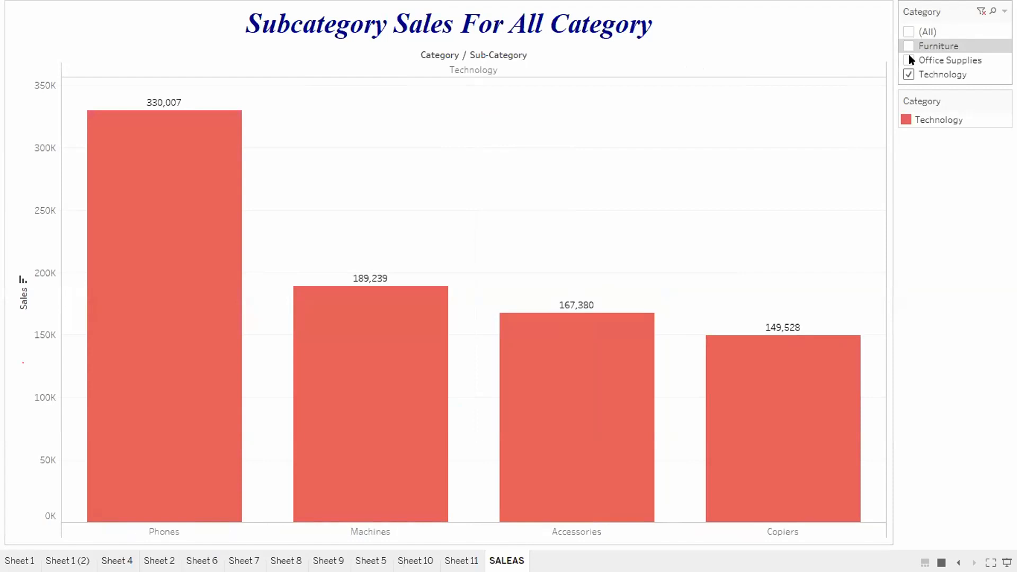
{"action": "left_click", "coordinate": [908, 30]}
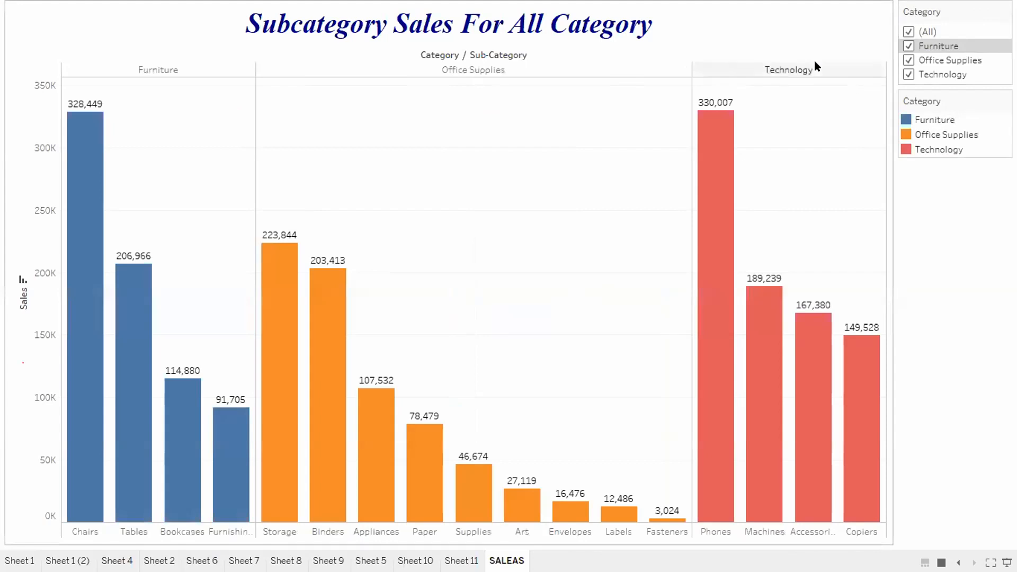
{"action": "key", "text": "Escape"}
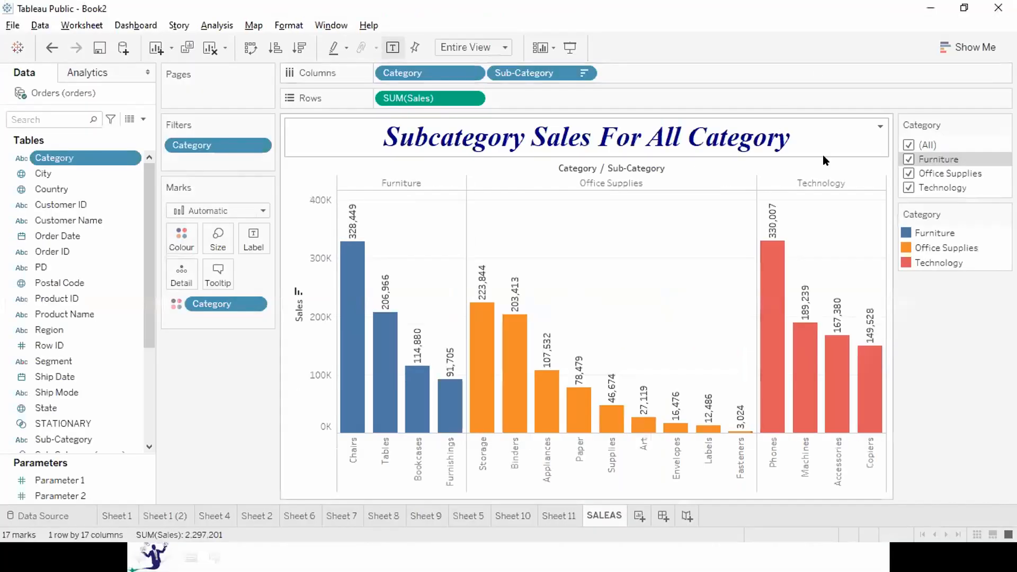
Replace the word "All" in the title with the dynamic Category field and apply the change
{"action": "double_click", "coordinate": [825, 135]}
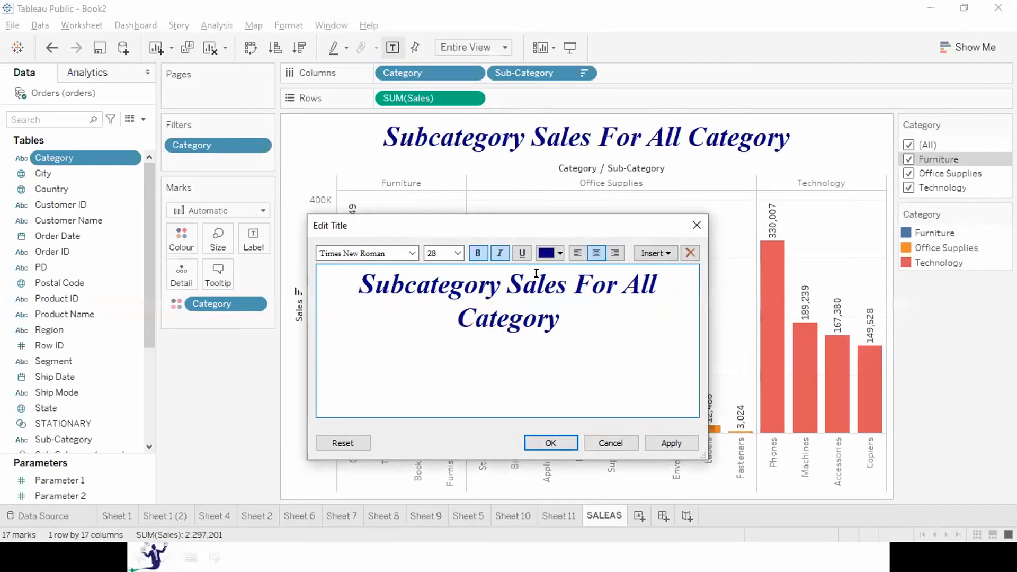
{"action": "left_click_drag", "start_coordinate": [625, 280], "coordinate": [652, 280]}
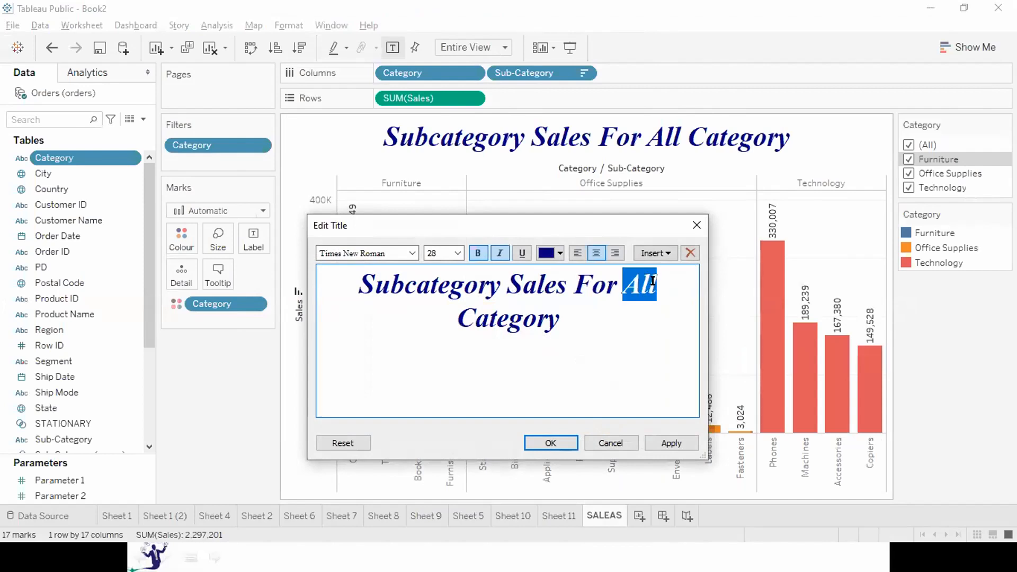
{"action": "key", "text": "BackSpace"}
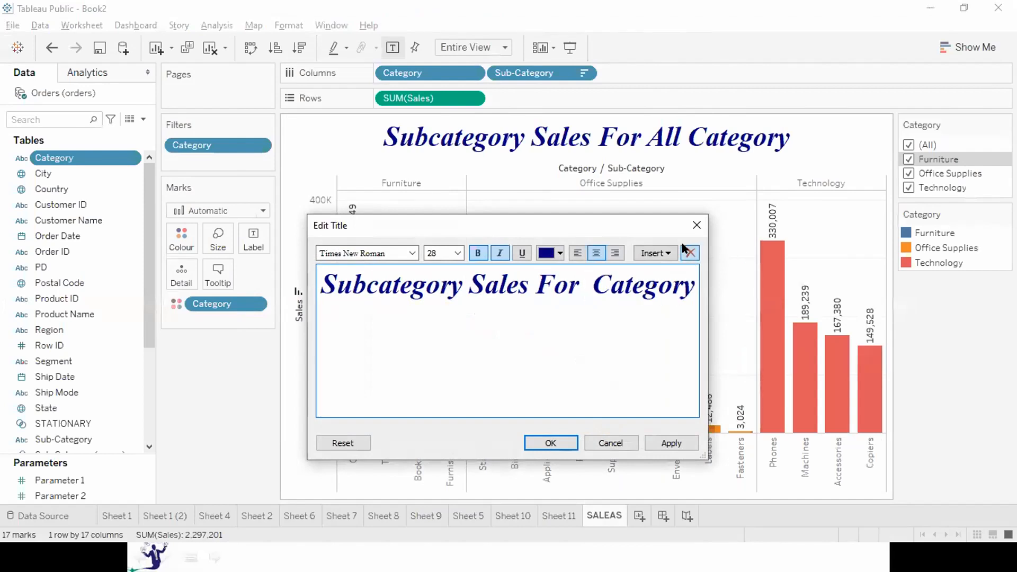
{"action": "left_click", "coordinate": [657, 251]}
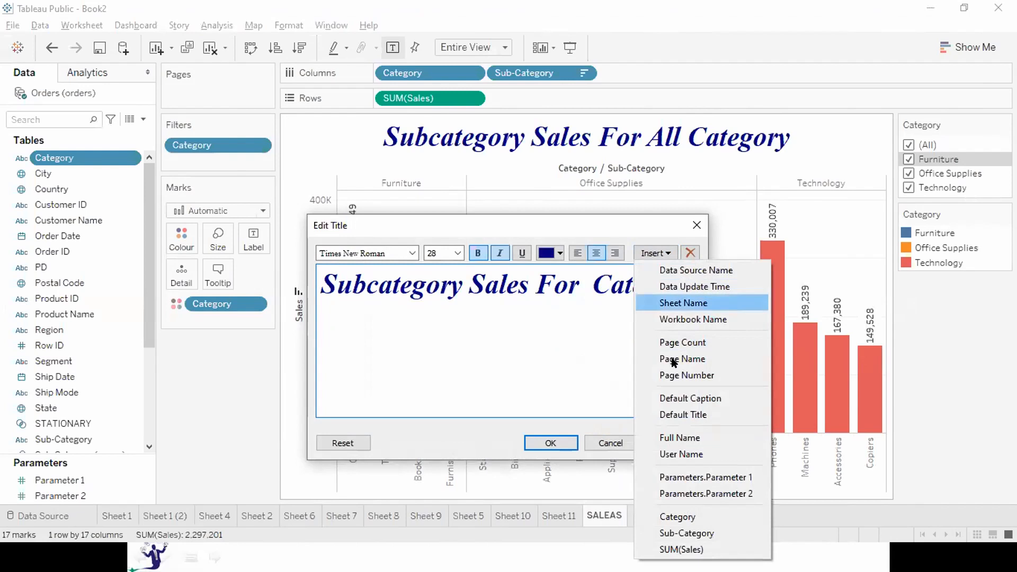
{"action": "left_click", "coordinate": [678, 517]}
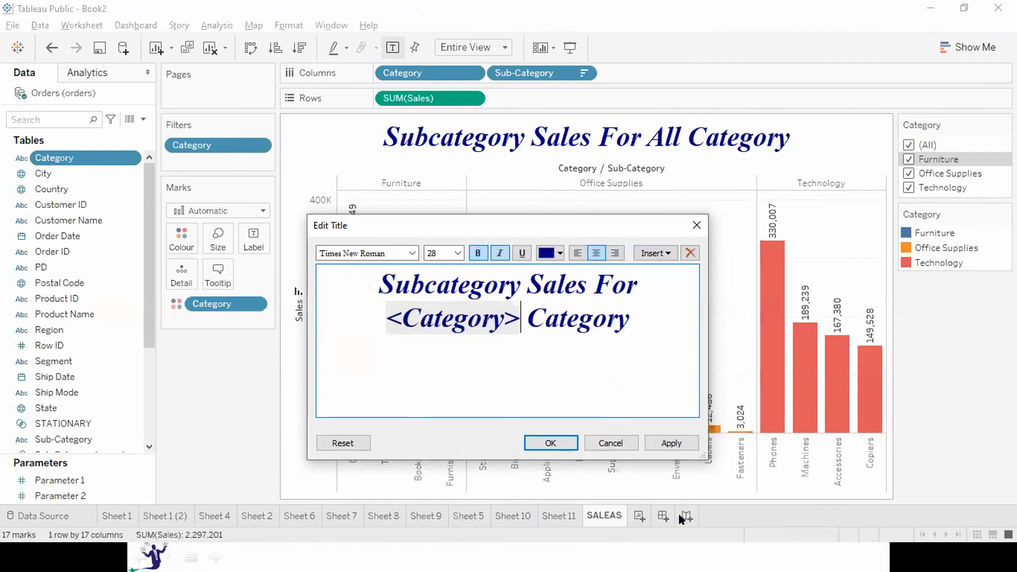
{"action": "left_click", "coordinate": [671, 442]}
{"action": "left_click", "coordinate": [559, 439]}
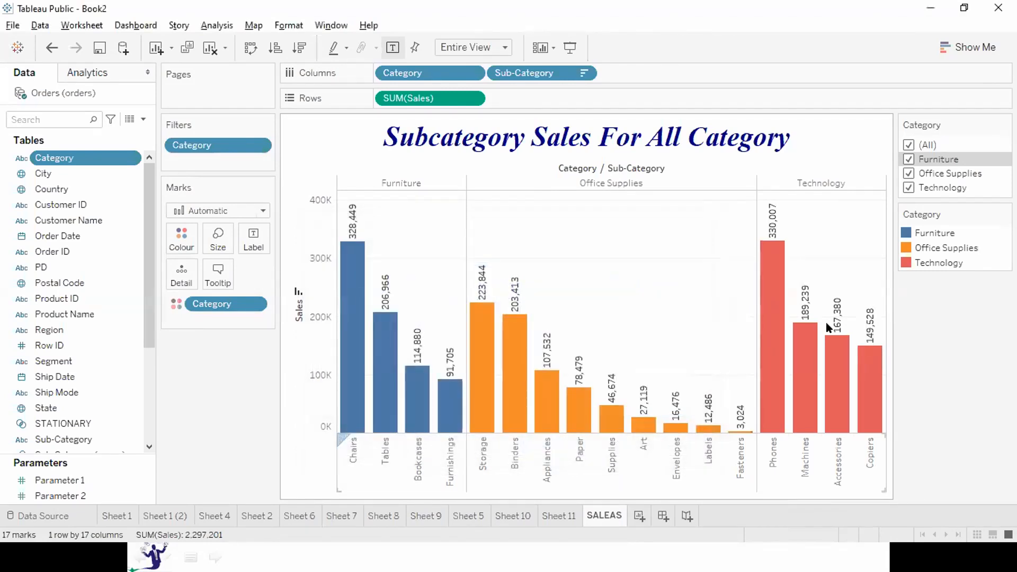
Check the dynamic title in presentation mode by excluding Office Supplies and Technology, and restore all categories before leaving
{"action": "key", "text": "F7"}
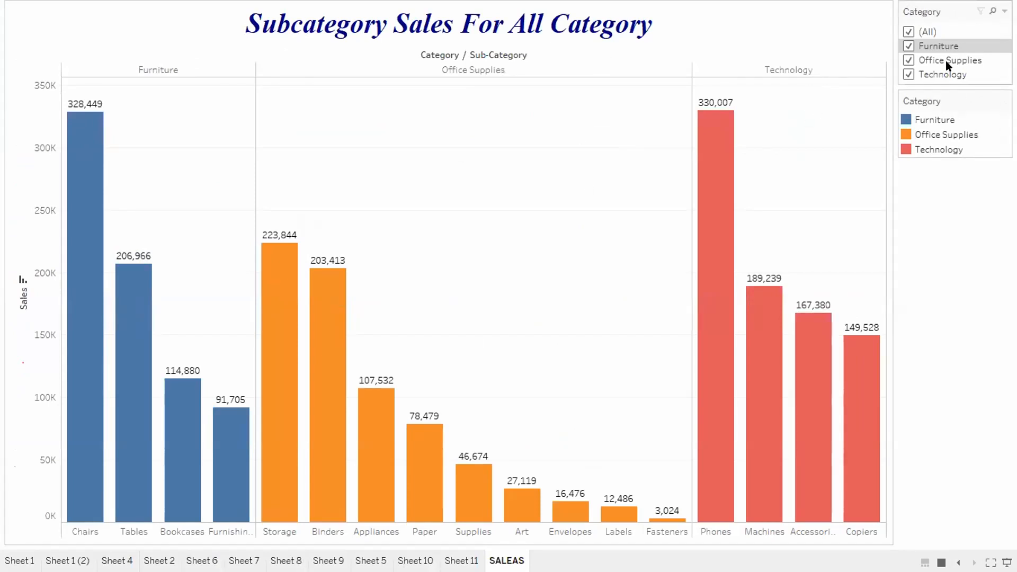
{"action": "left_click", "coordinate": [907, 61]}
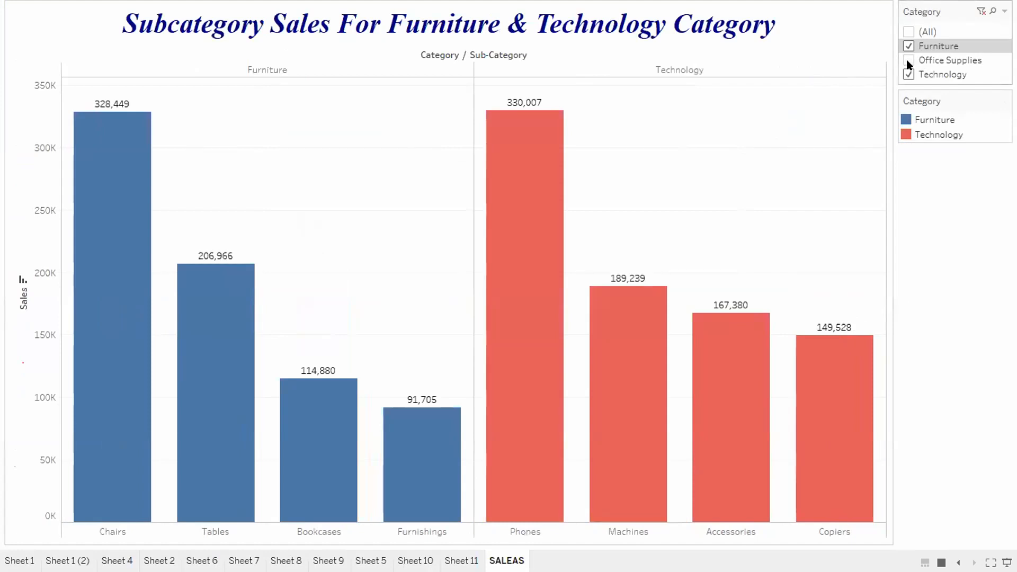
{"action": "left_click", "coordinate": [908, 74]}
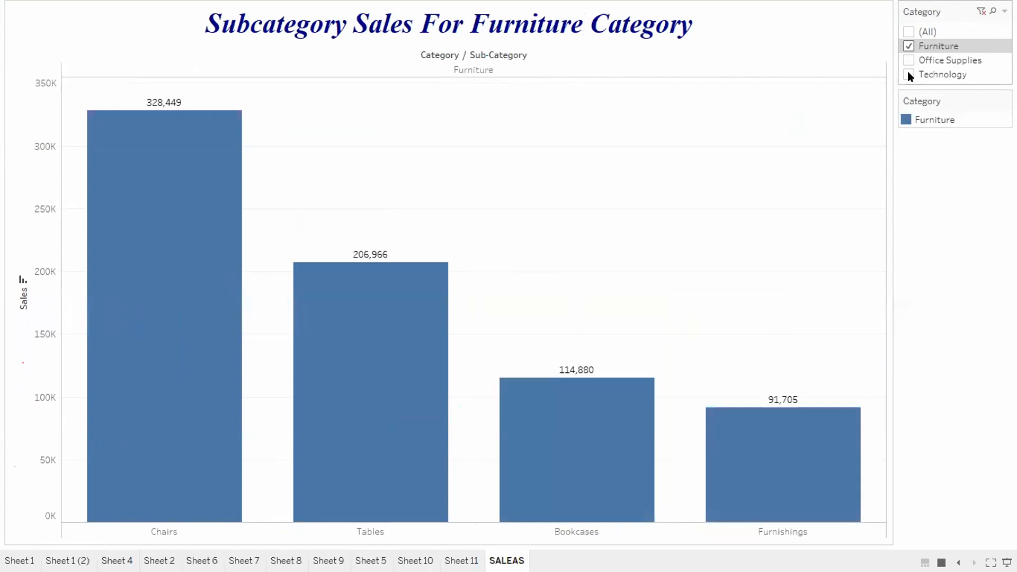
{"action": "left_click", "coordinate": [907, 32]}
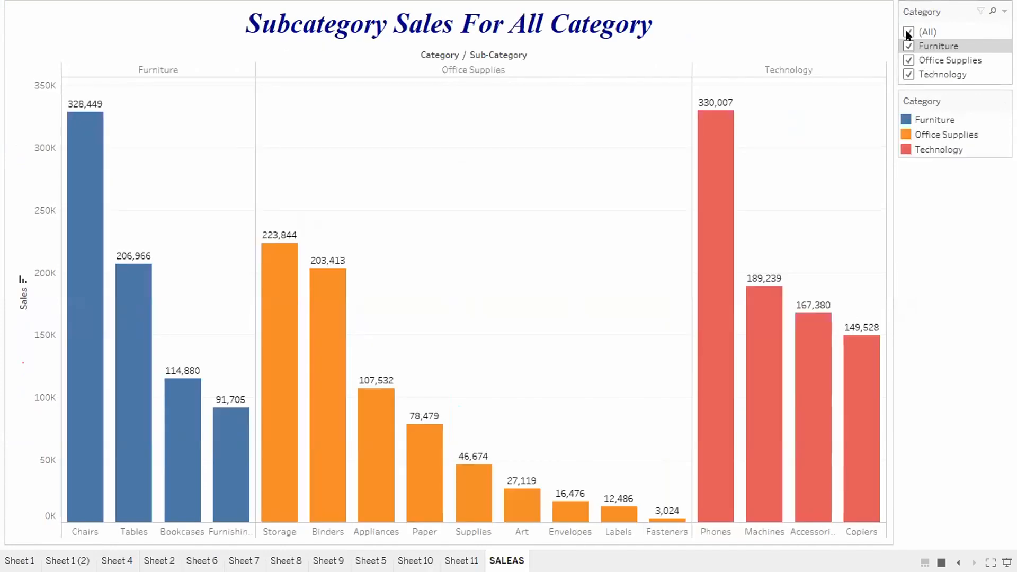
{"action": "key", "text": "Escape"}
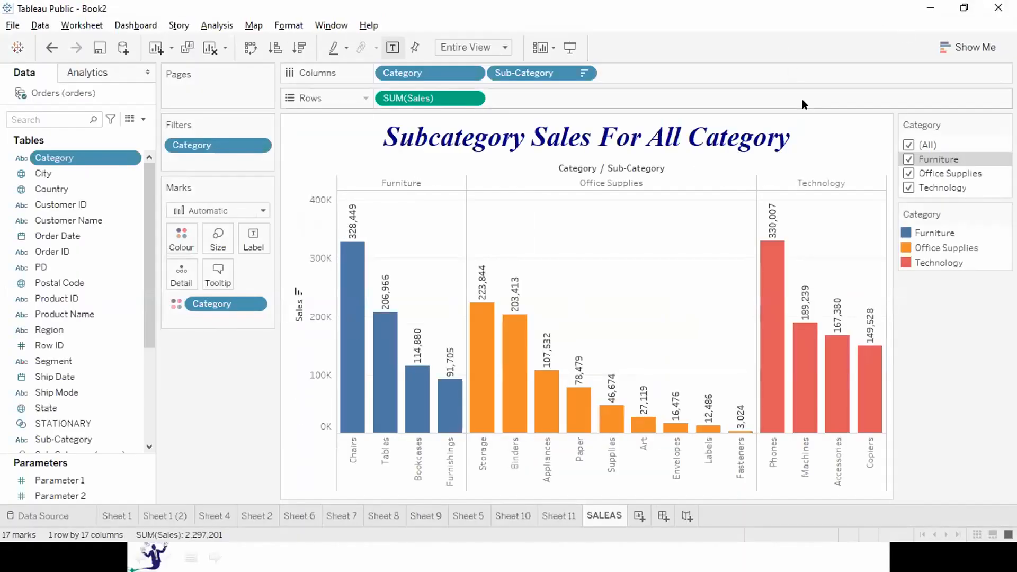
Format the title's background with turquoise shading
{"action": "double_click", "coordinate": [803, 134]}
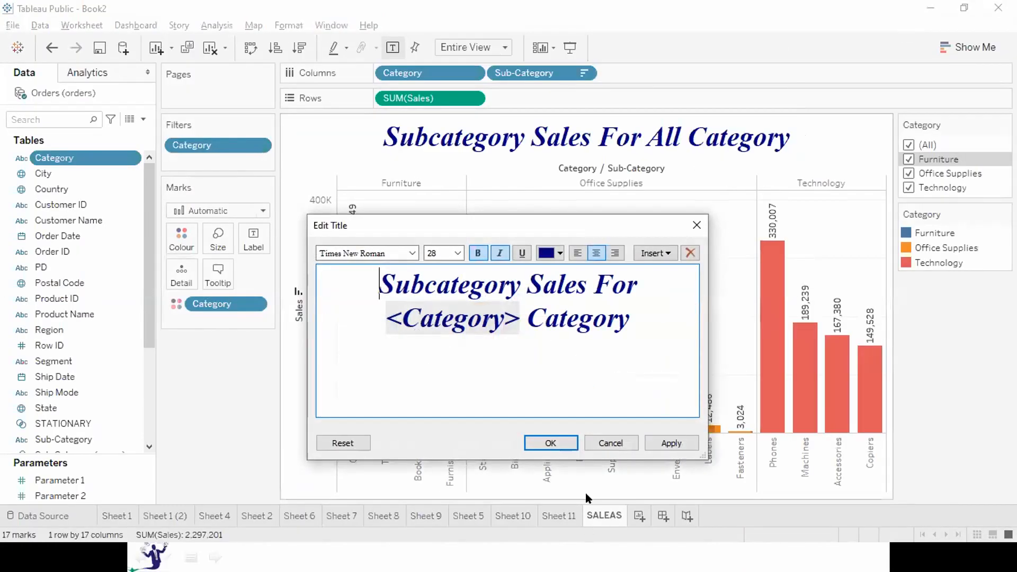
{"action": "left_click", "coordinate": [609, 445]}
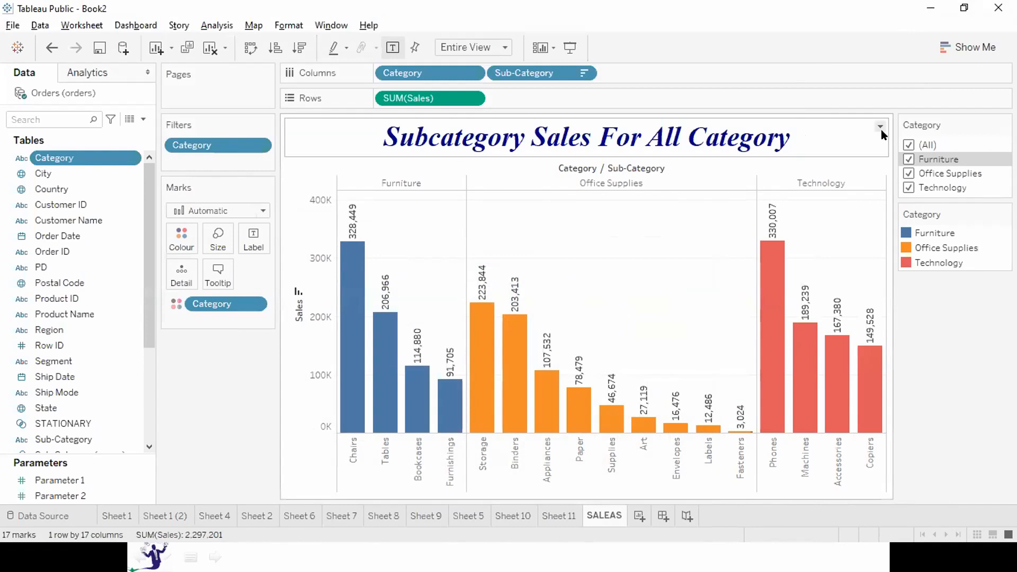
{"action": "left_click", "coordinate": [880, 127]}
{"action": "left_click", "coordinate": [919, 192]}
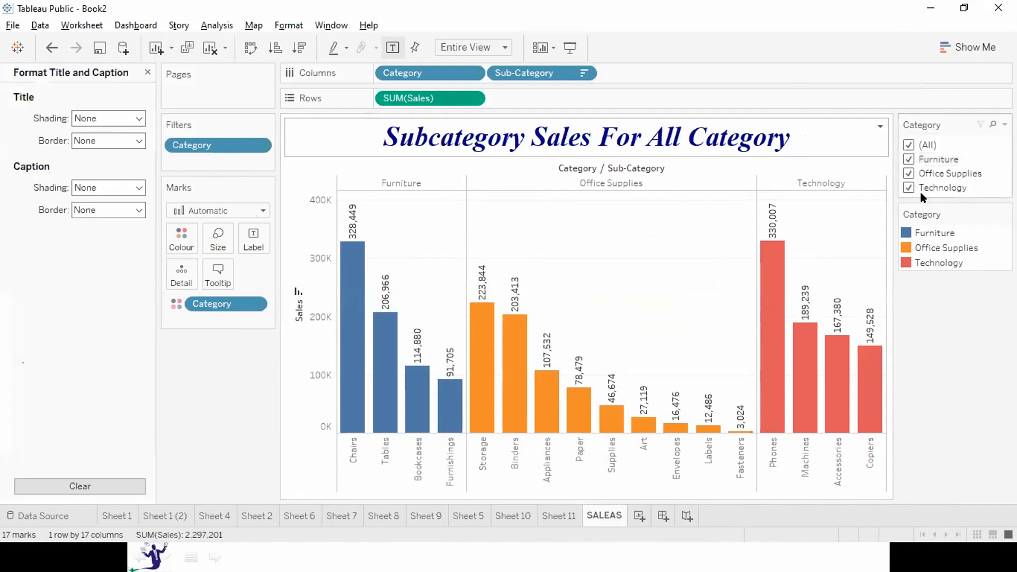
{"action": "left_click", "coordinate": [126, 118]}
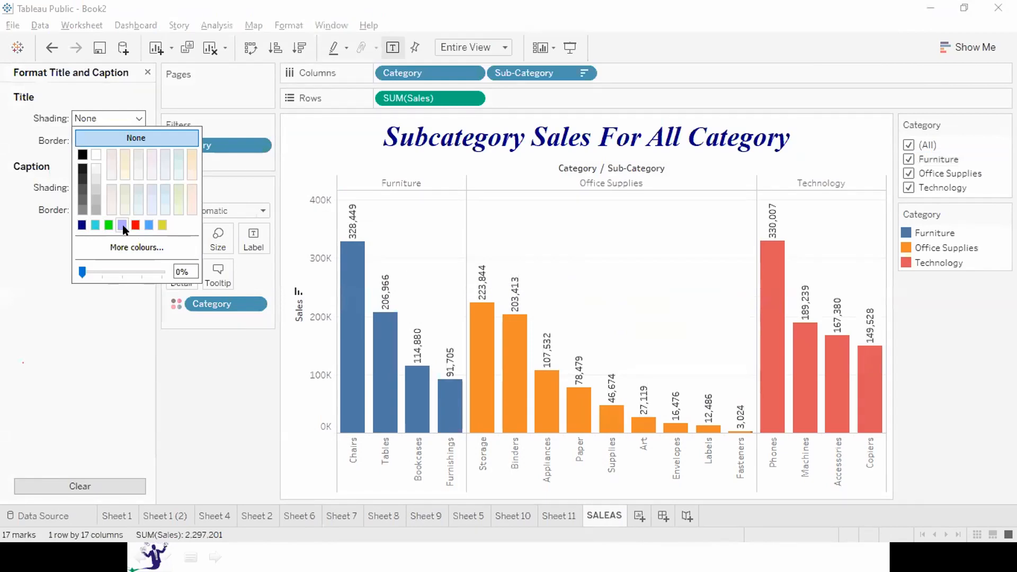
{"action": "left_click", "coordinate": [96, 224]}
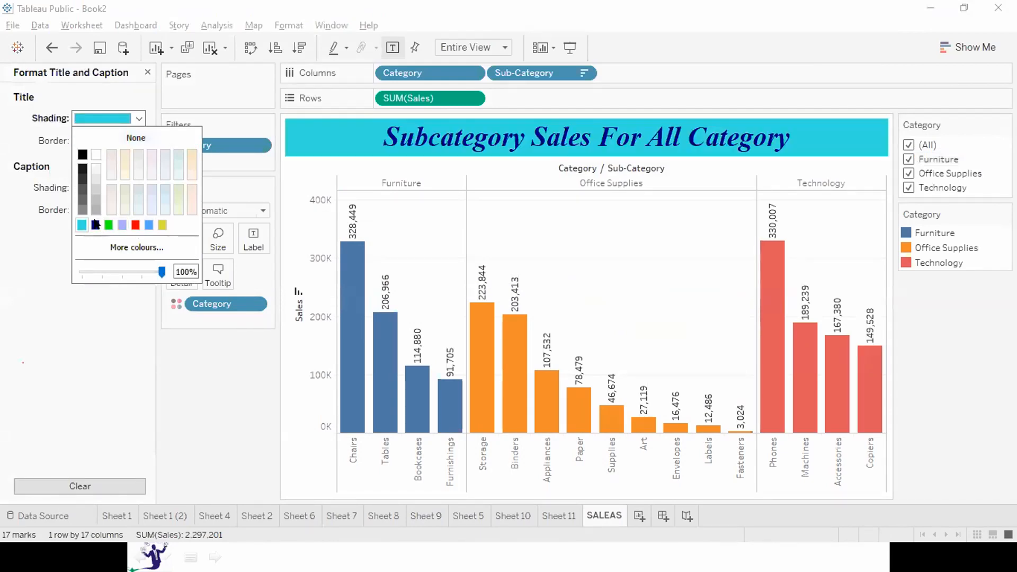
Give the title a dotted navy border in the second-thinnest line weight and close the formatting pane
{"action": "left_click", "coordinate": [17, 223]}
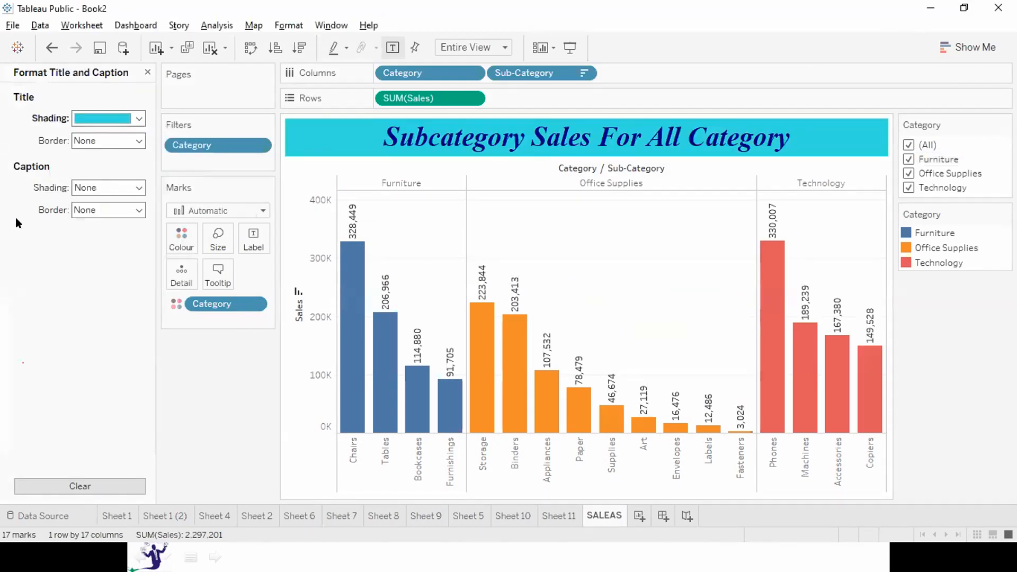
{"action": "left_click", "coordinate": [124, 140]}
{"action": "left_click", "coordinate": [84, 212]}
{"action": "left_click", "coordinate": [95, 331]}
{"action": "left_click", "coordinate": [109, 238]}
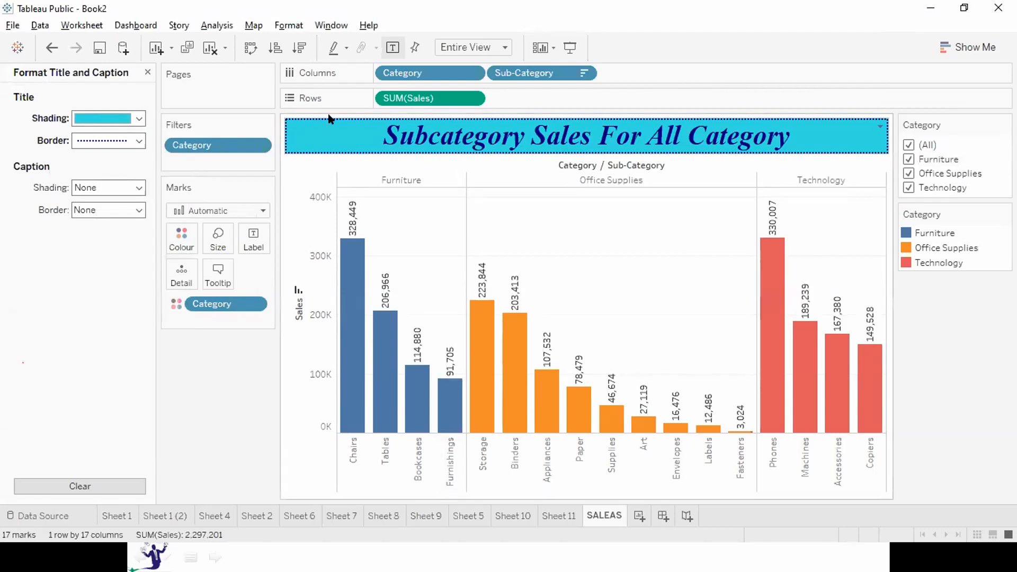
{"action": "left_click", "coordinate": [148, 74]}
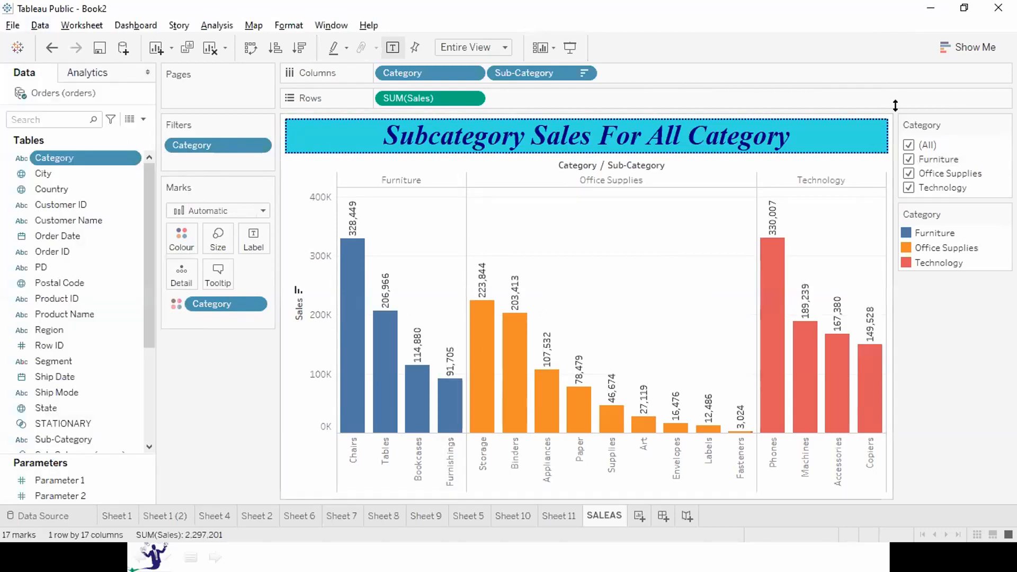
Hide the sheet title and show it again
{"action": "left_click", "coordinate": [880, 126]}
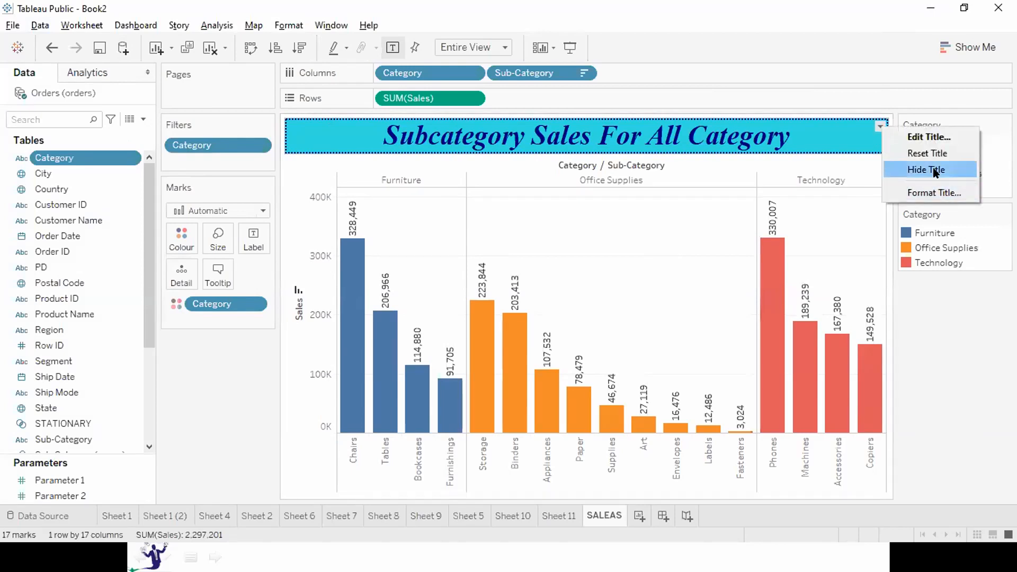
{"action": "left_click", "coordinate": [934, 170]}
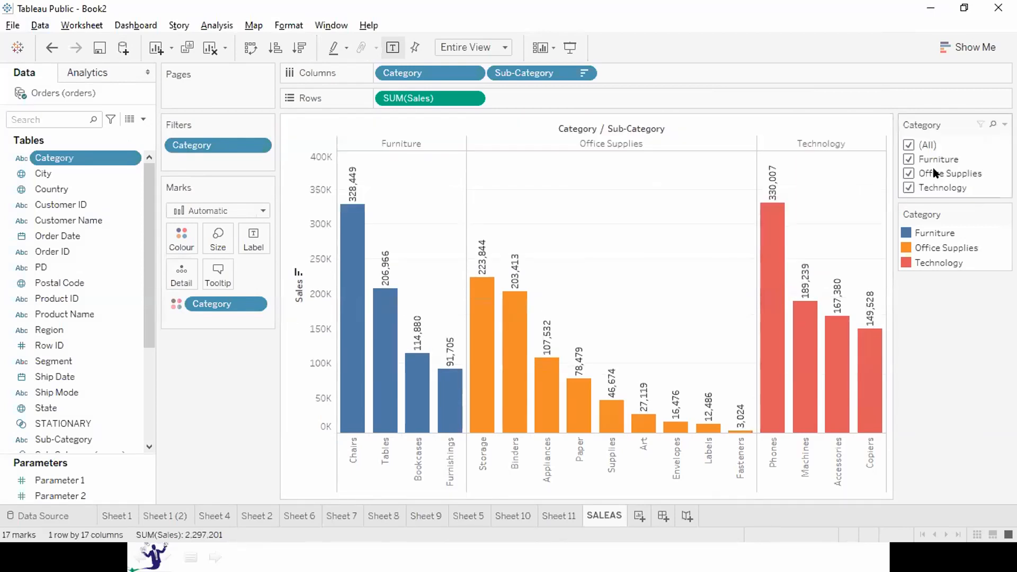
{"action": "left_click", "coordinate": [552, 48]}
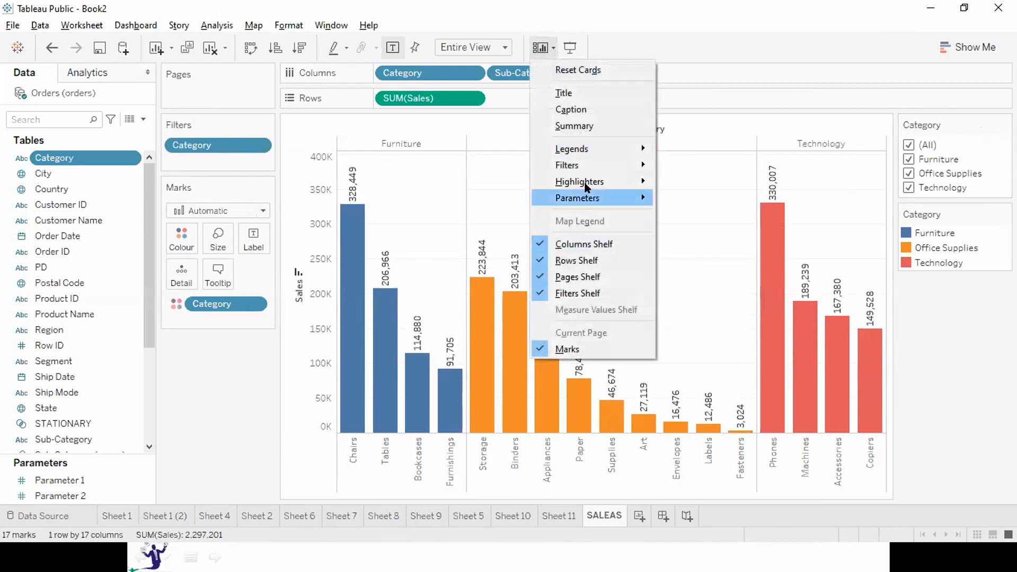
{"action": "left_click", "coordinate": [576, 93]}
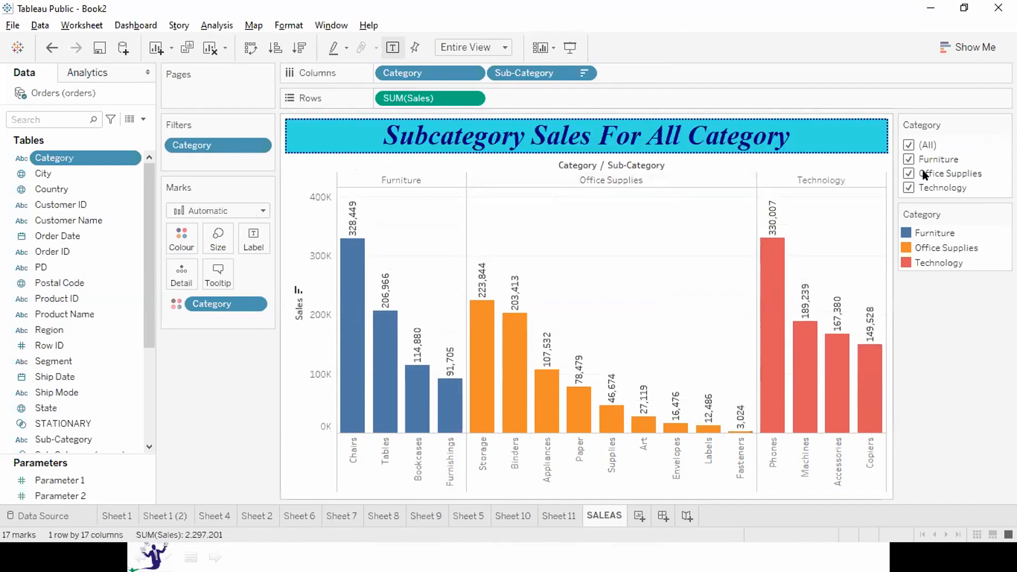
Reset the sheet title to its default and undo the reset
{"action": "left_click", "coordinate": [880, 127]}
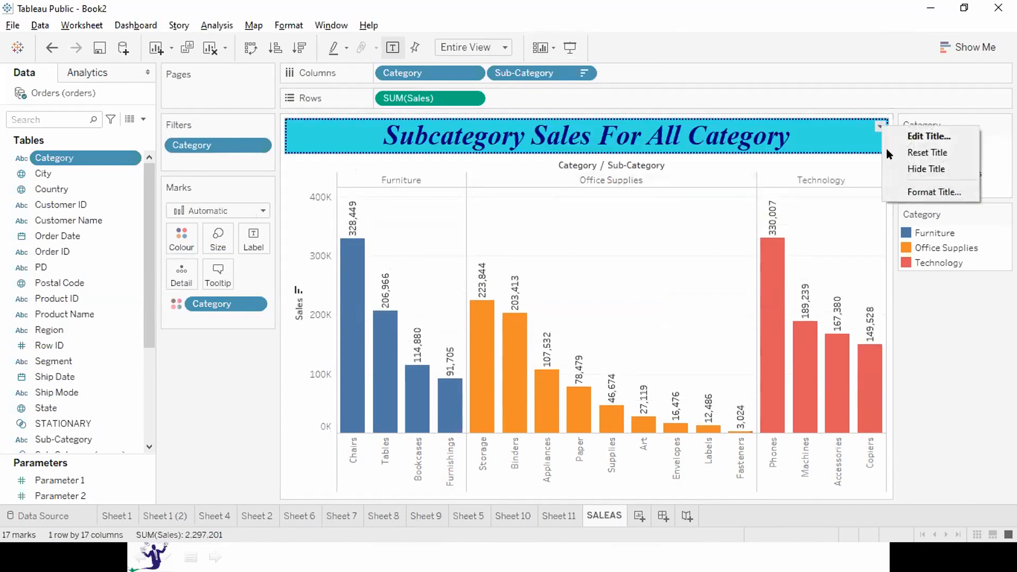
{"action": "left_click", "coordinate": [922, 153]}
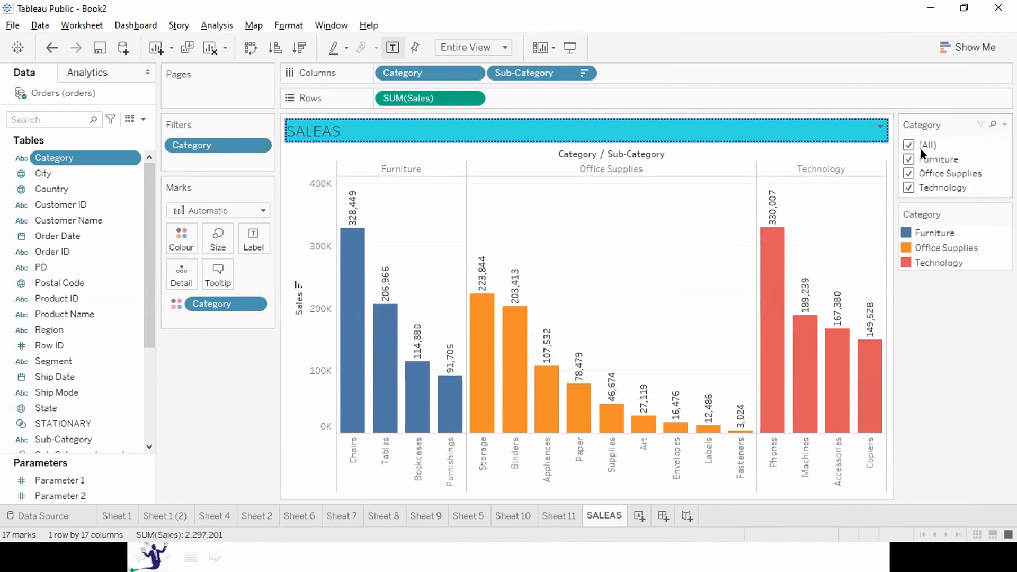
{"action": "key", "text": "ctrl+z"}
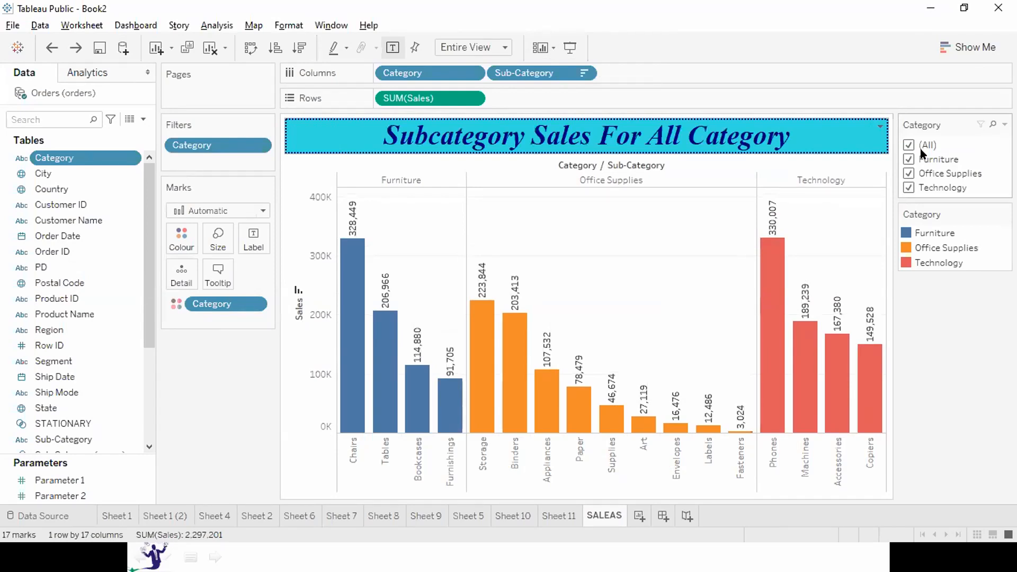
Show the worksheet's caption below the chart
{"action": "left_click", "coordinate": [78, 27]}
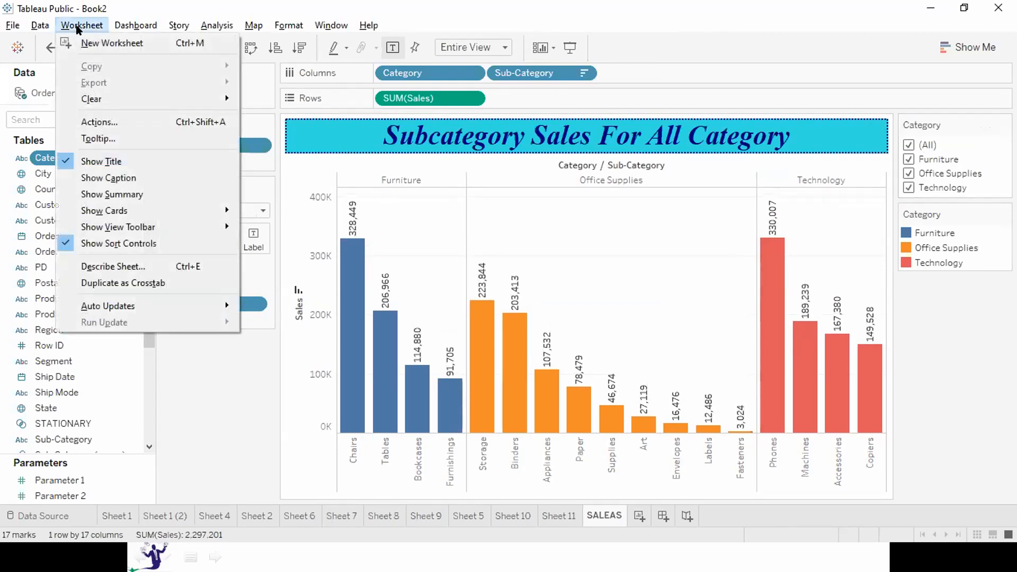
{"action": "left_click", "coordinate": [144, 171]}
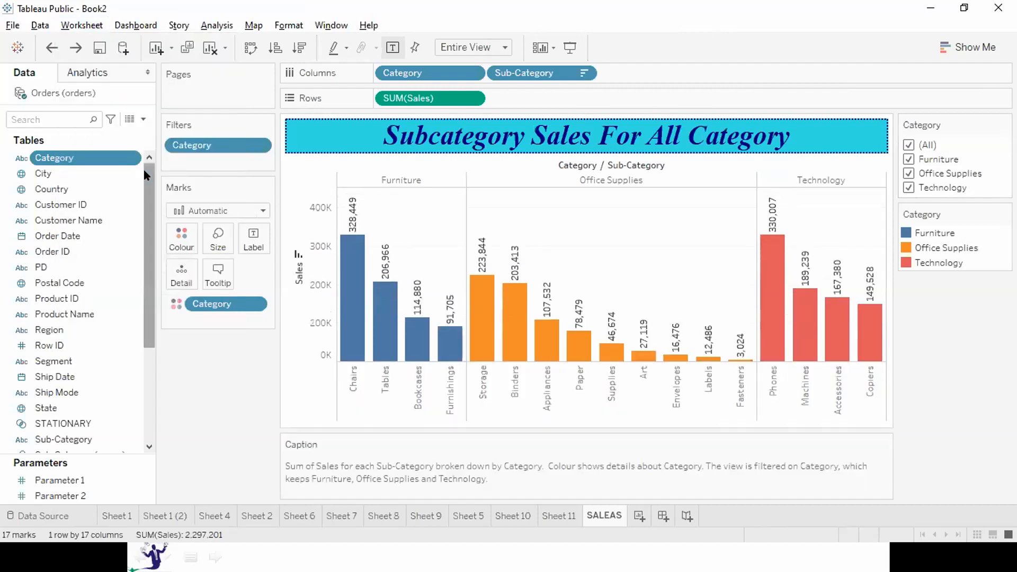
Check the caption in presentation mode by excluding Office Supplies and Technology, re-adding Office Supplies, clearing all categories, and restoring them before leaving
{"action": "key", "text": "F7"}
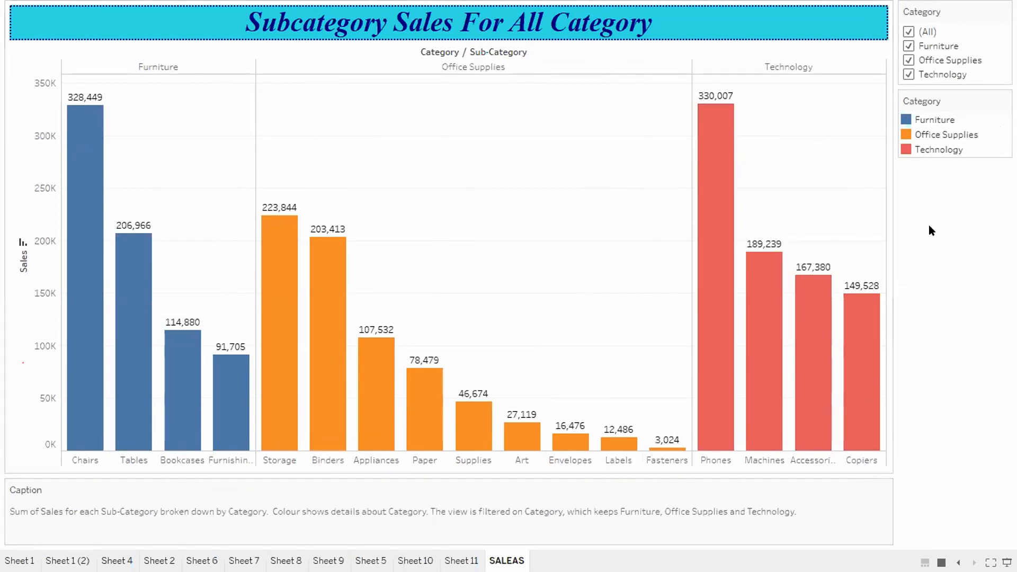
{"action": "left_click", "coordinate": [908, 60]}
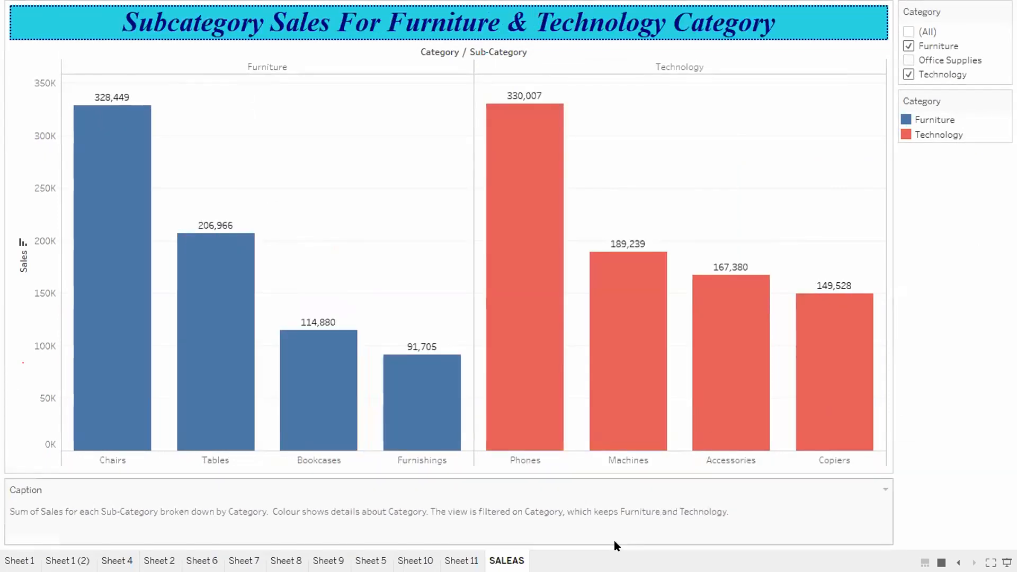
{"action": "left_click", "coordinate": [908, 74]}
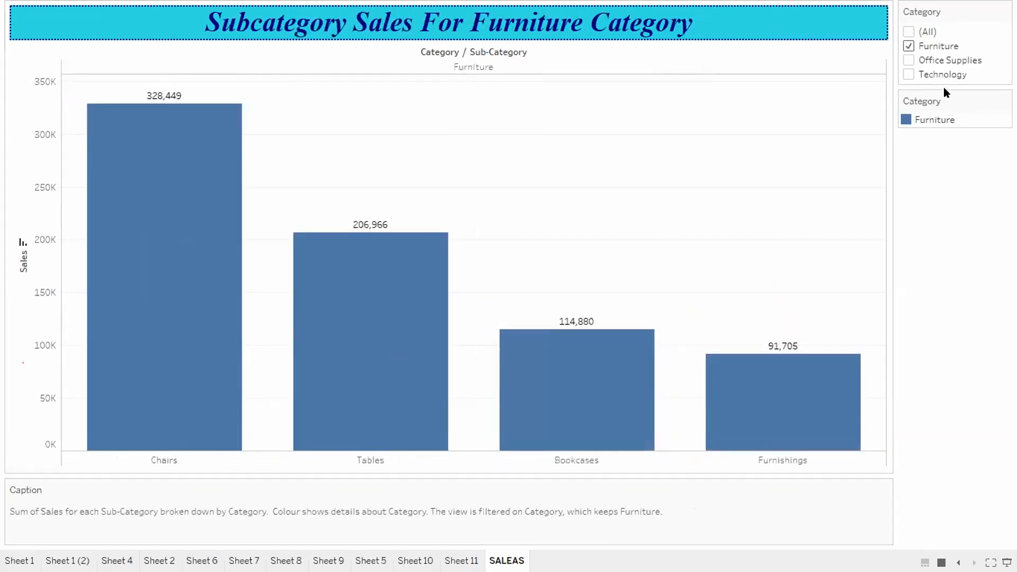
{"action": "left_click", "coordinate": [907, 61]}
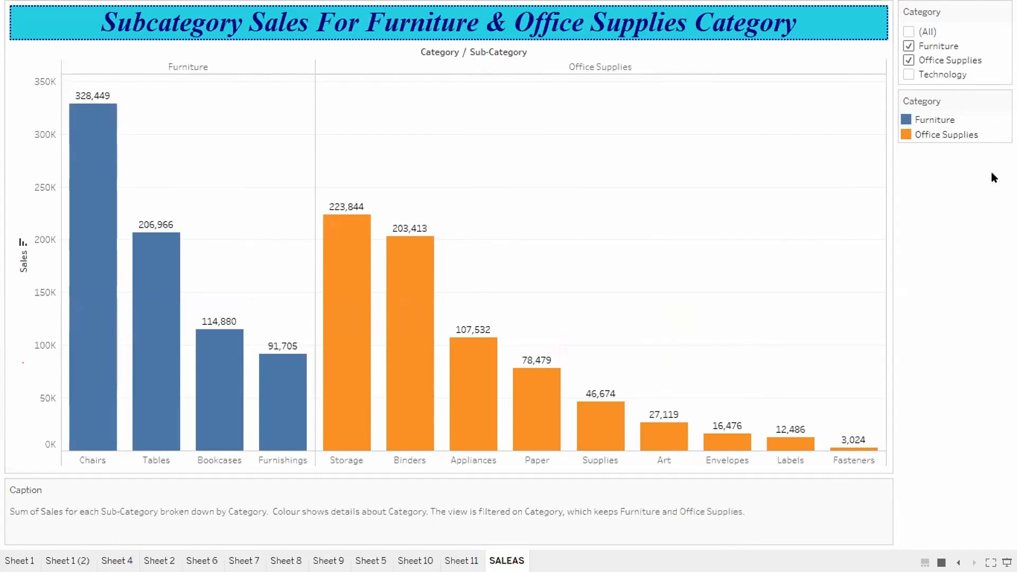
{"action": "left_click", "coordinate": [909, 31]}
{"action": "left_click", "coordinate": [909, 30]}
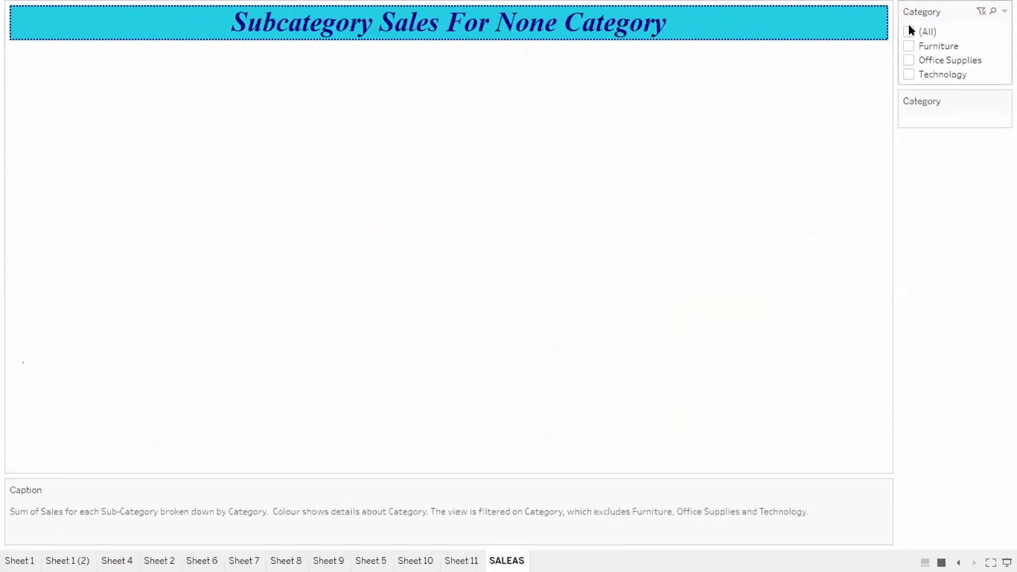
{"action": "left_click", "coordinate": [909, 31]}
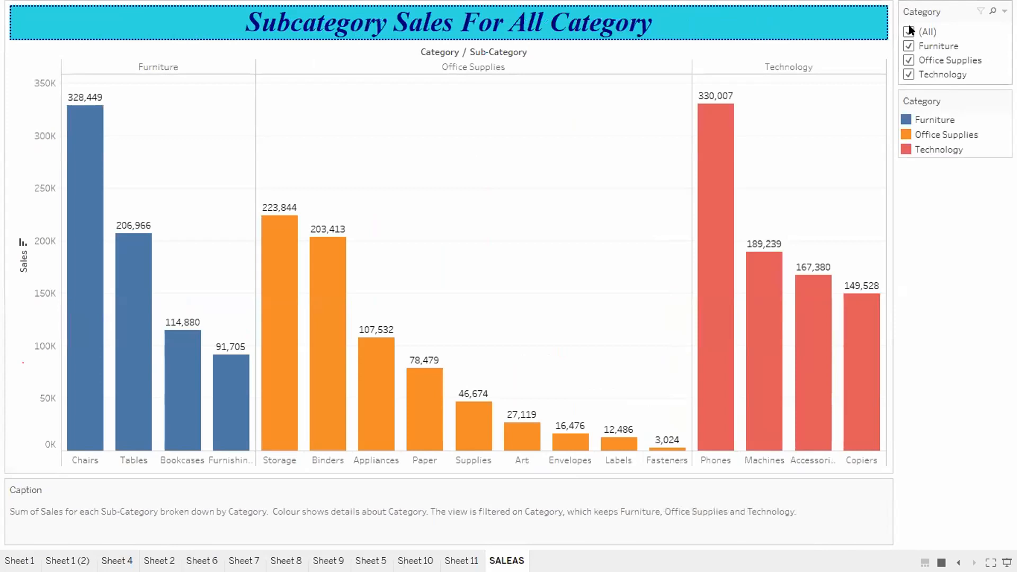
{"action": "key", "text": "Escape"}
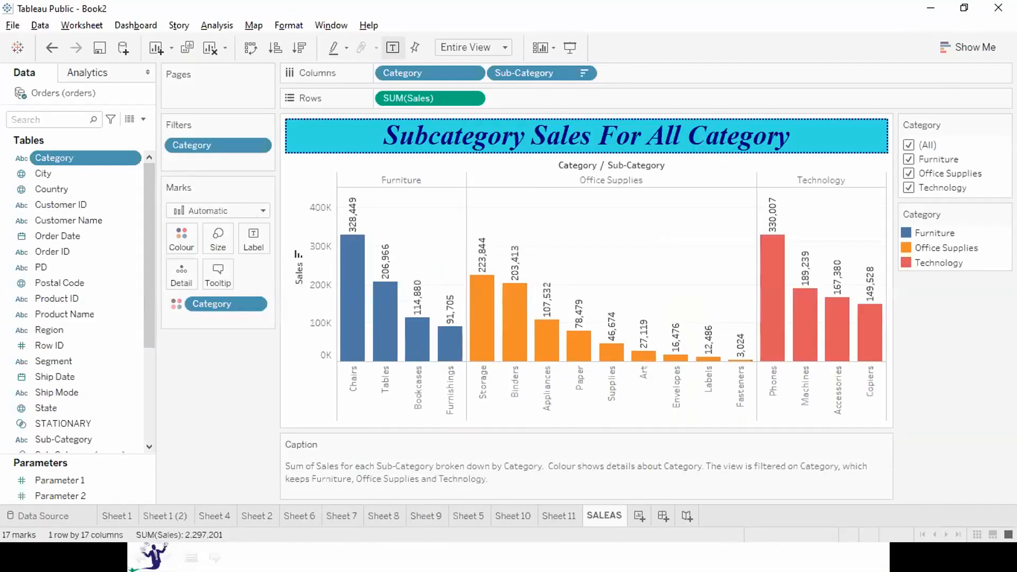
Open the caption for editing and make all its text bold, italic and navy
{"action": "left_click", "coordinate": [885, 443]}
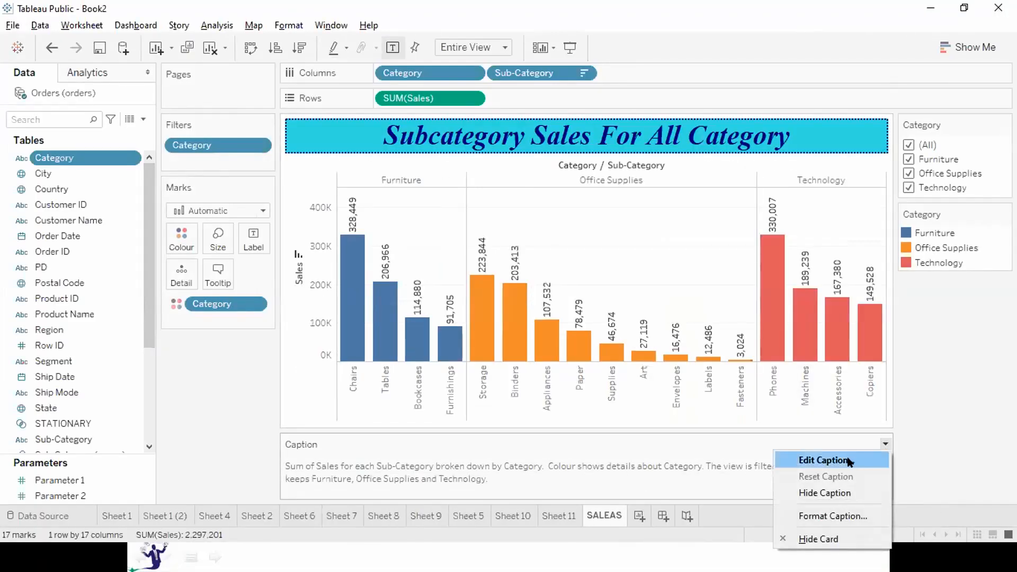
{"action": "left_click", "coordinate": [847, 461]}
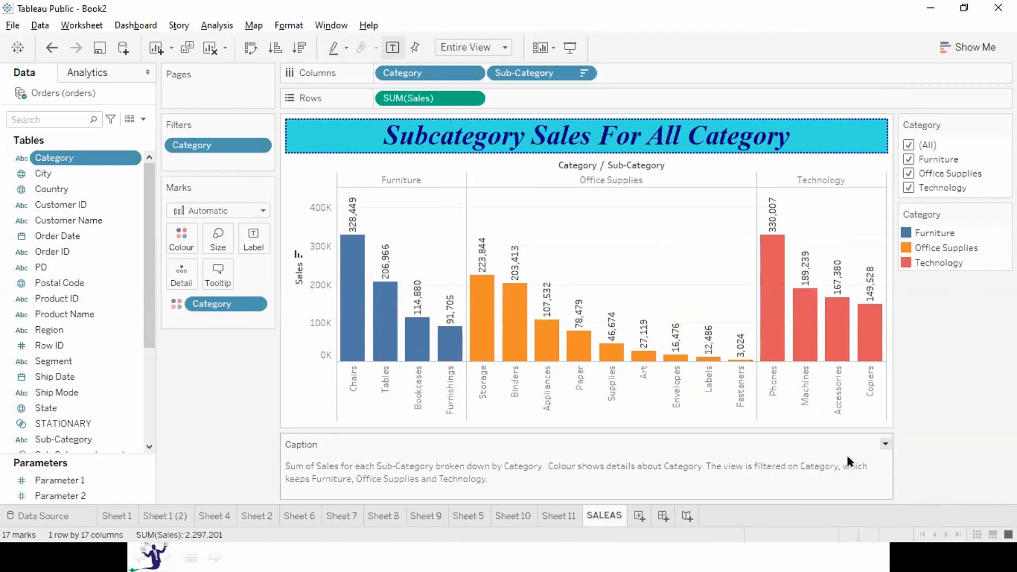
{"action": "left_click", "coordinate": [667, 175]}
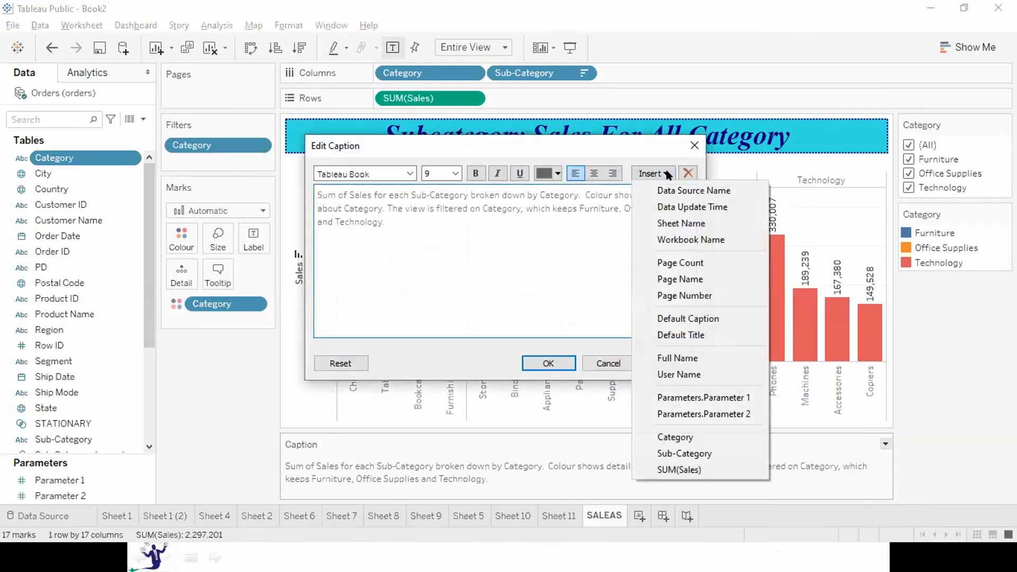
{"action": "left_click", "coordinate": [492, 266]}
{"action": "key", "text": "ctrl+a"}
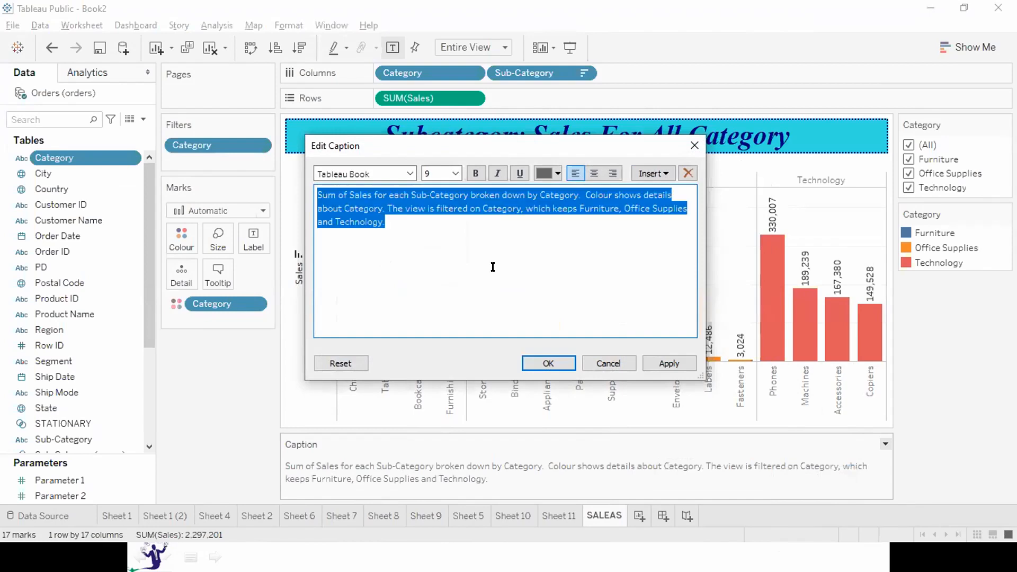
{"action": "left_click", "coordinate": [475, 173]}
{"action": "left_click", "coordinate": [497, 173]}
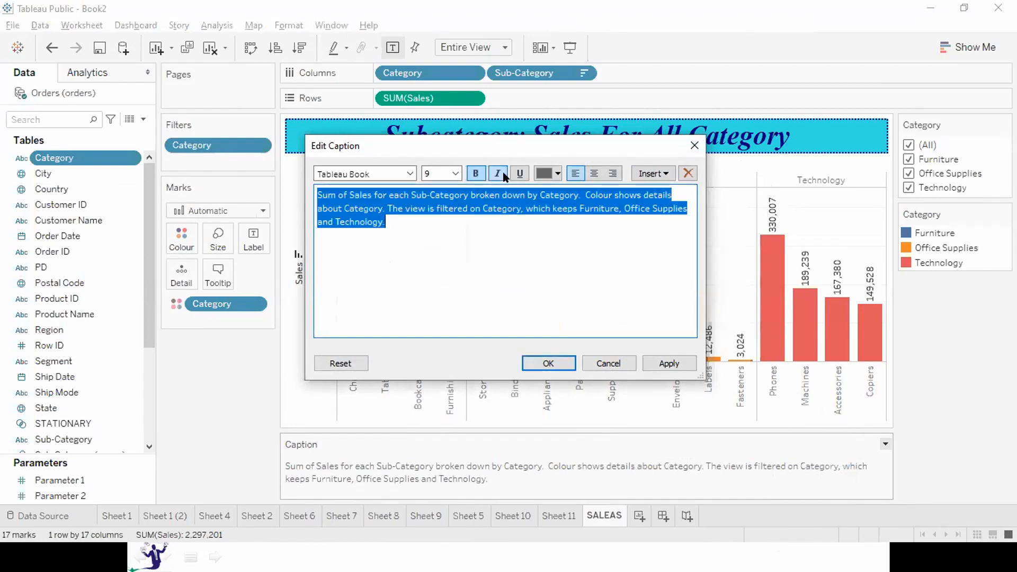
{"action": "left_click", "coordinate": [552, 176]}
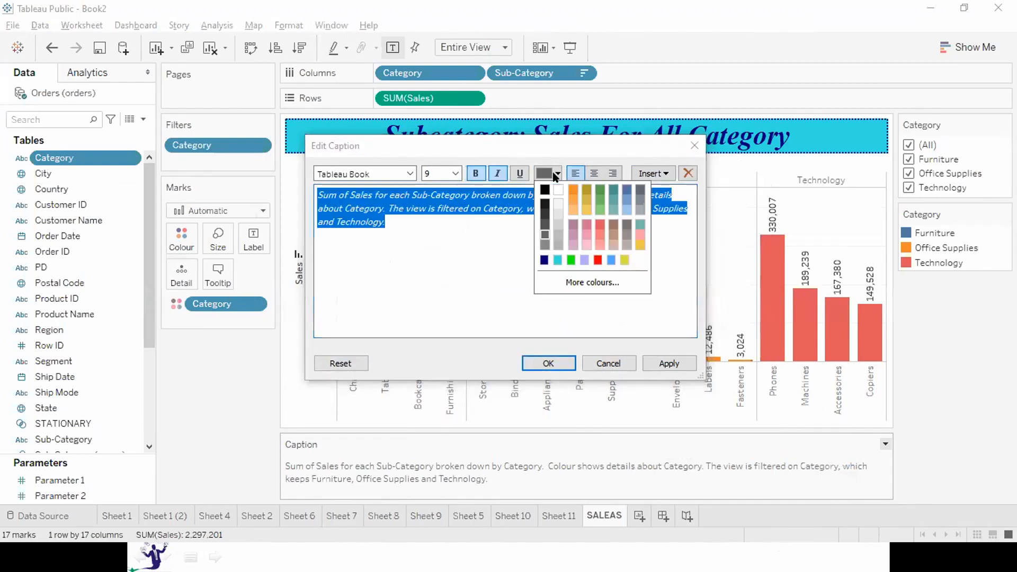
{"action": "left_click", "coordinate": [539, 258]}
Set the caption text to size 12 in Times New Roman and apply the changes
{"action": "left_click", "coordinate": [454, 173]}
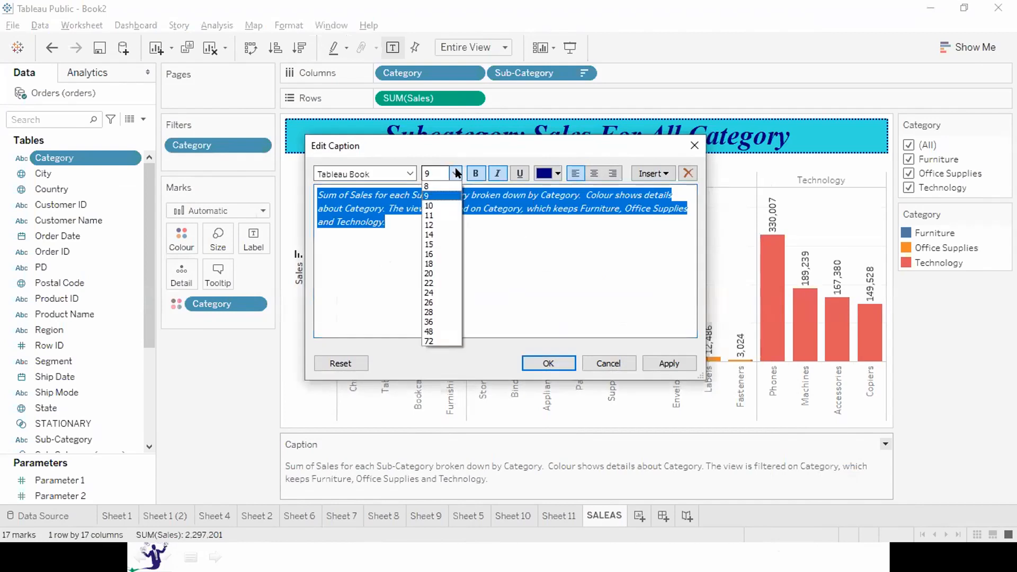
{"action": "left_click", "coordinate": [437, 220]}
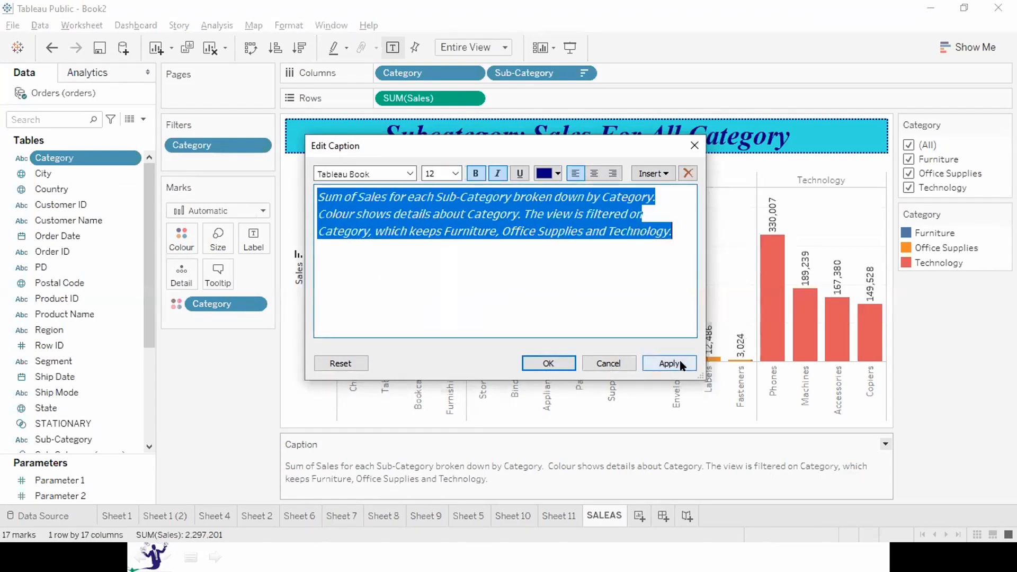
{"action": "left_click", "coordinate": [401, 175]}
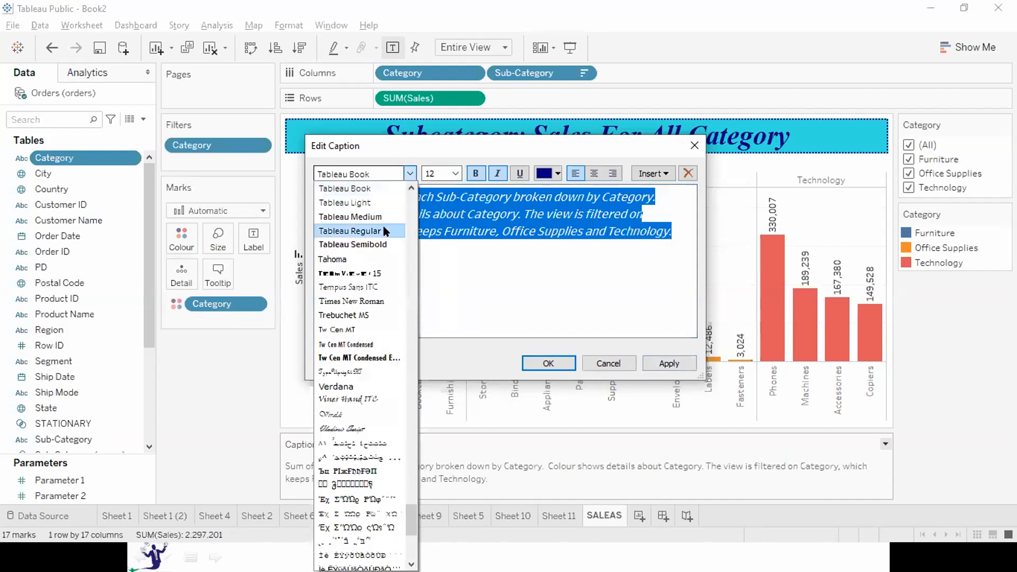
{"action": "left_click", "coordinate": [370, 300]}
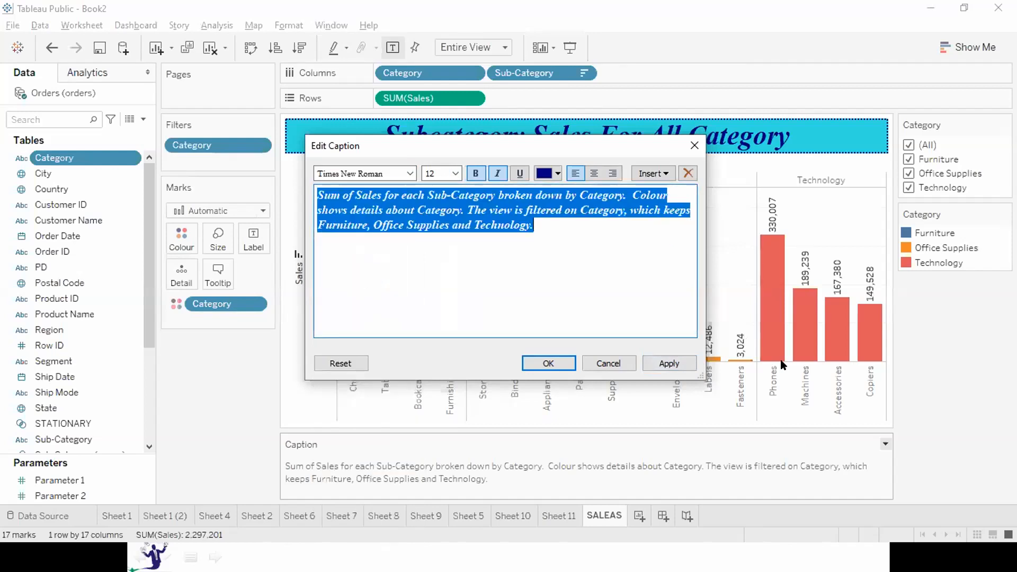
{"action": "left_click", "coordinate": [685, 360]}
{"action": "left_click", "coordinate": [562, 369]}
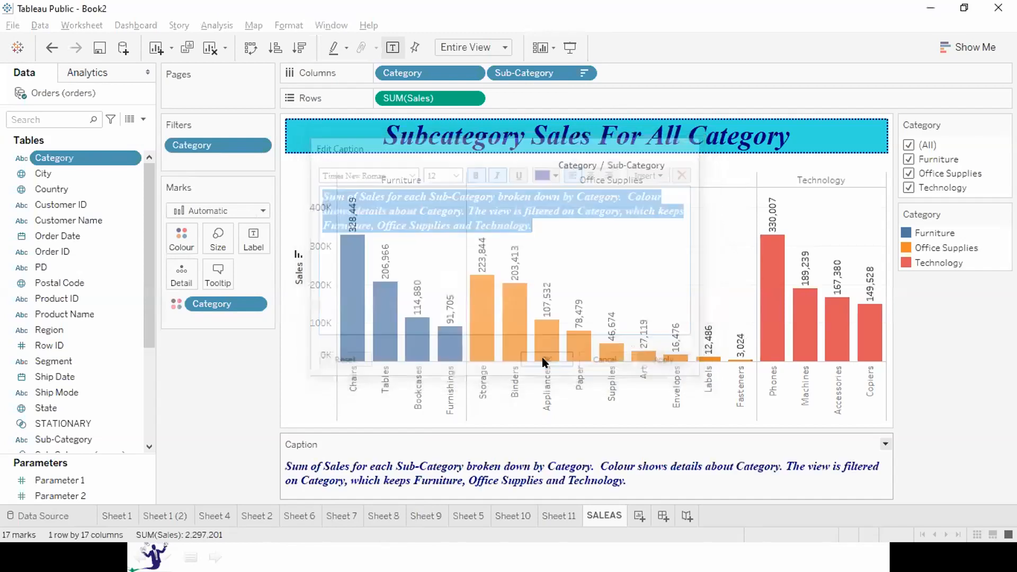
Format the caption's background with the same turquoise shading as the title
{"action": "left_click", "coordinate": [884, 443]}
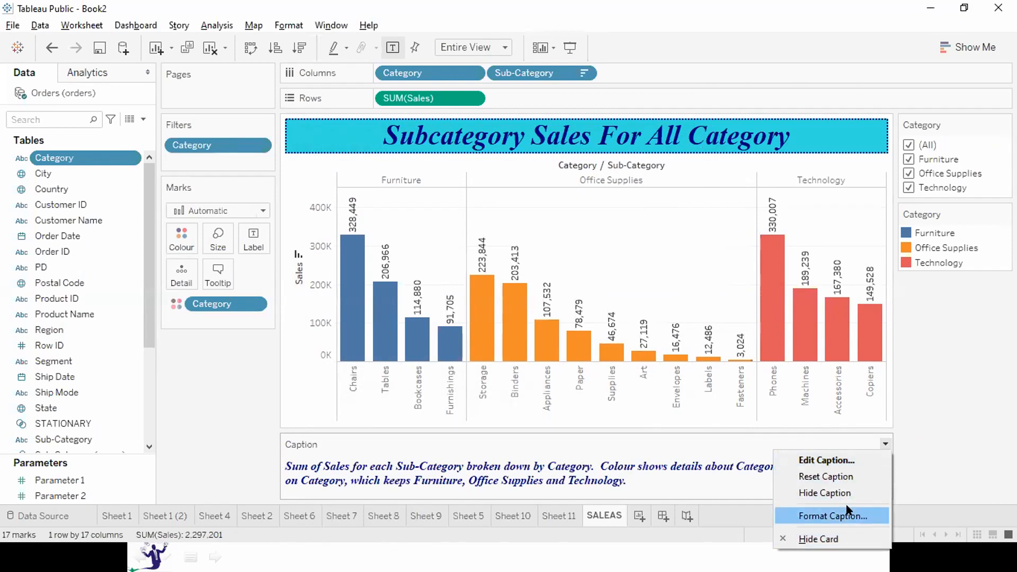
{"action": "left_click", "coordinate": [847, 516]}
{"action": "left_click", "coordinate": [124, 188]}
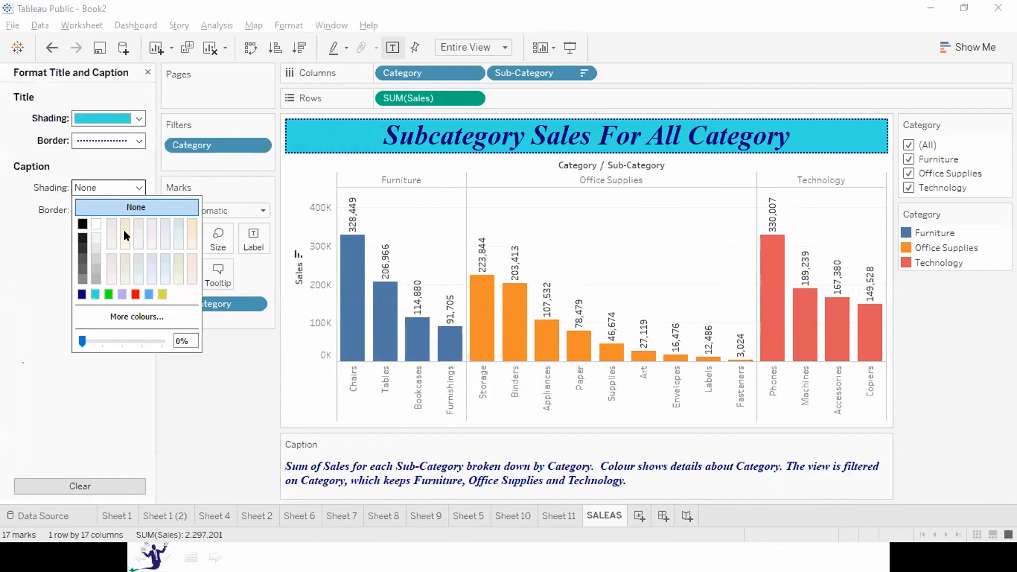
{"action": "left_click", "coordinate": [91, 295]}
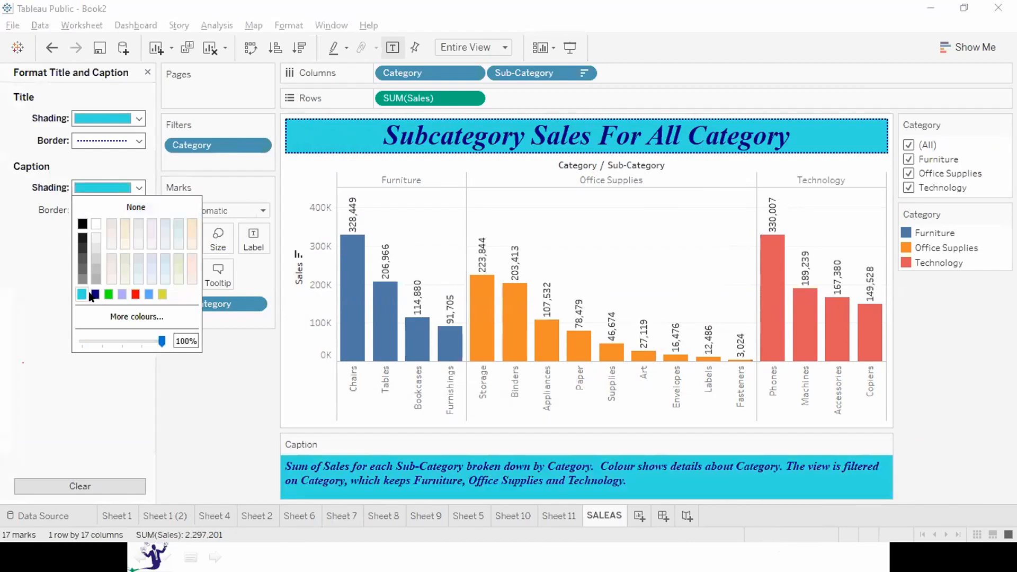
{"action": "left_click", "coordinate": [60, 349]}
Give the caption a dotted navy border in the middle line thickness
{"action": "left_click", "coordinate": [112, 212]}
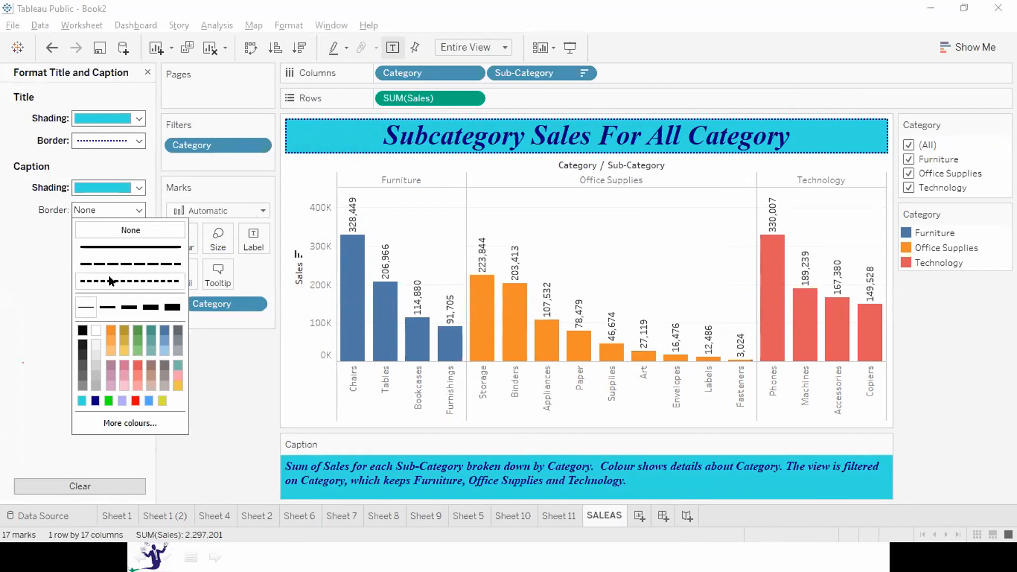
{"action": "left_click", "coordinate": [129, 307]}
{"action": "left_click", "coordinate": [95, 401]}
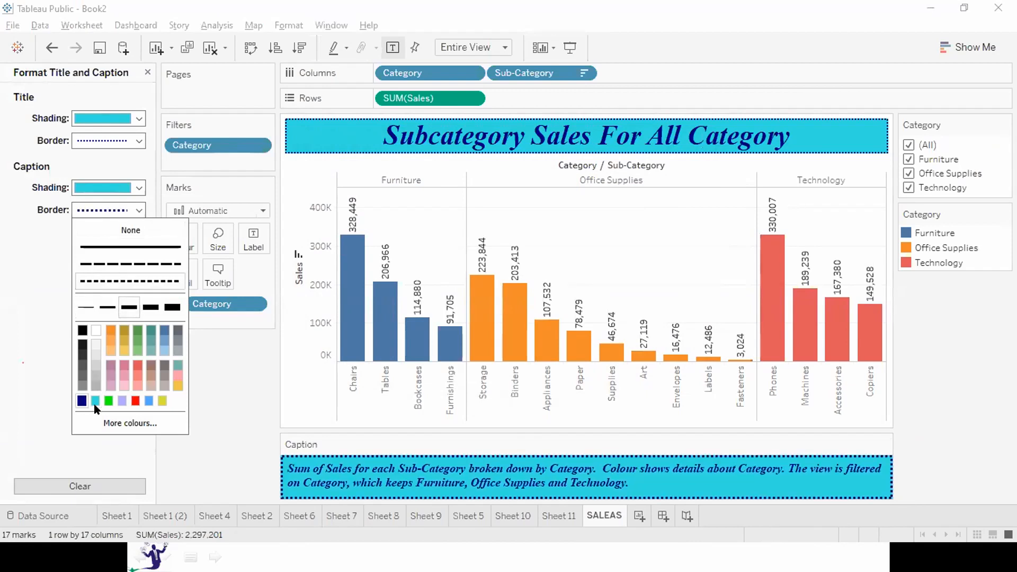
Set the caption border to the second-thinnest line thickness and close the title and caption formatting
{"action": "left_click", "coordinate": [107, 307]}
{"action": "left_click", "coordinate": [4, 352]}
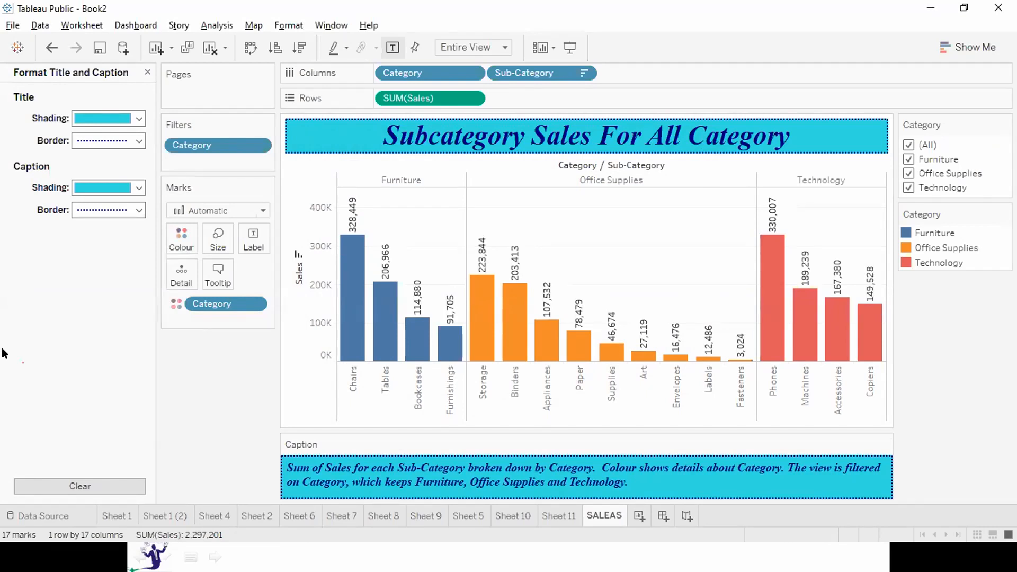
{"action": "left_click", "coordinate": [147, 72]}
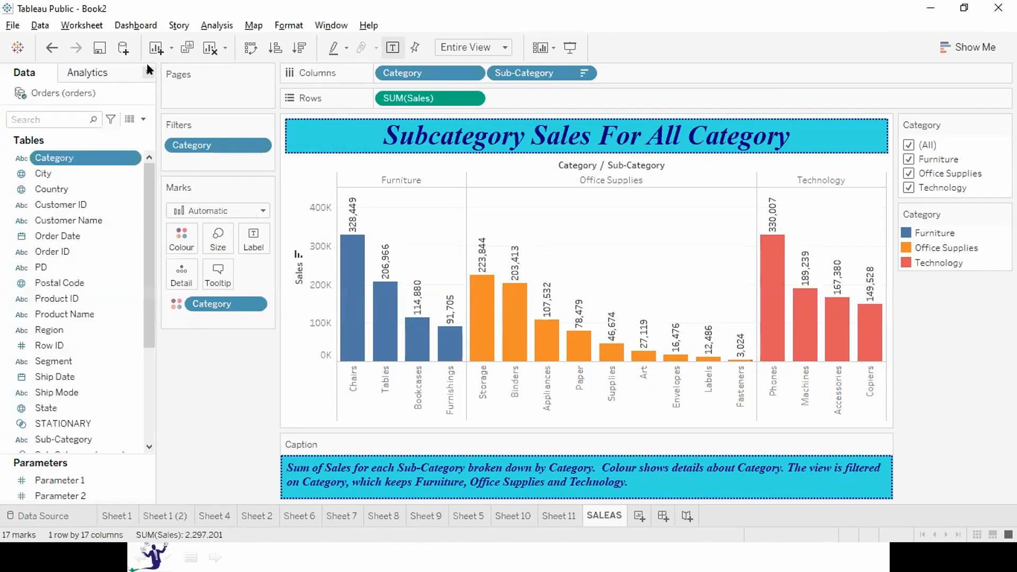
View the formatted SALEAS sheet in presentation mode and return to the normal worksheet view
{"action": "key", "text": "F7"}
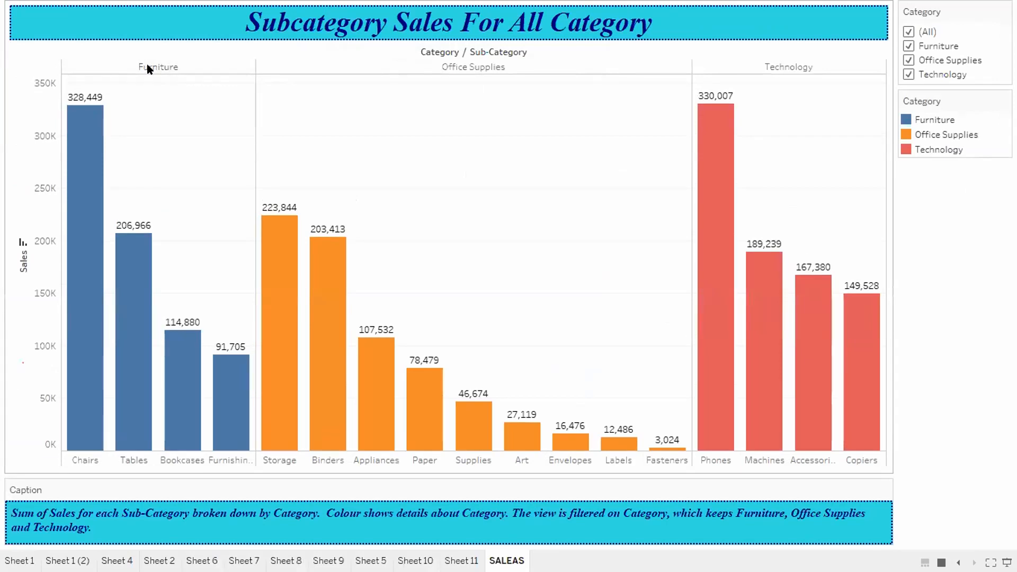
{"action": "key", "text": "Escape"}
Switch to the PowerPoint slide show and advance to the Exporting Data slide with its example screenshot
{"action": "key", "text": "alt+Tab"}
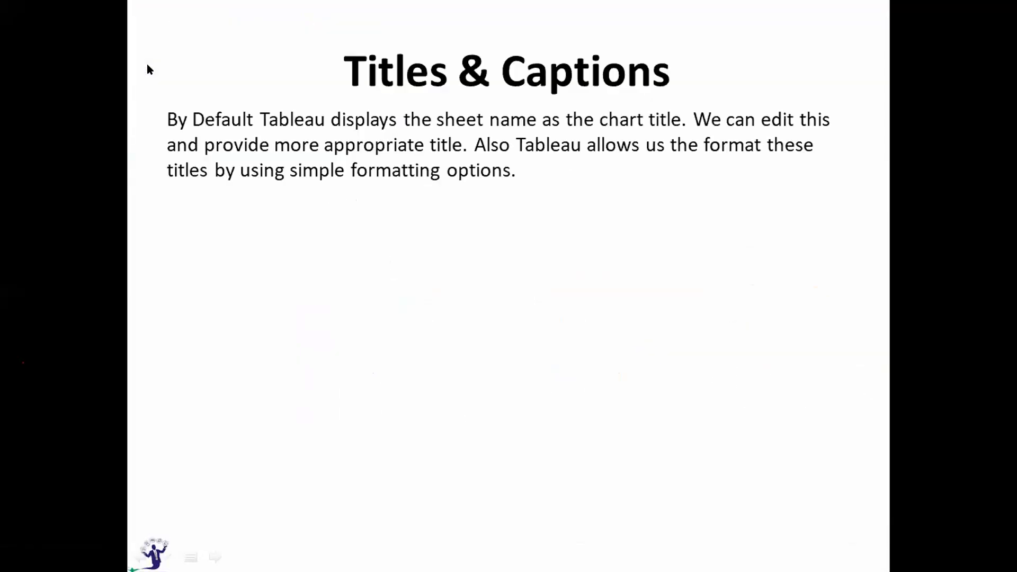
{"action": "key", "text": "Right"}
{"action": "key", "text": "Right"}
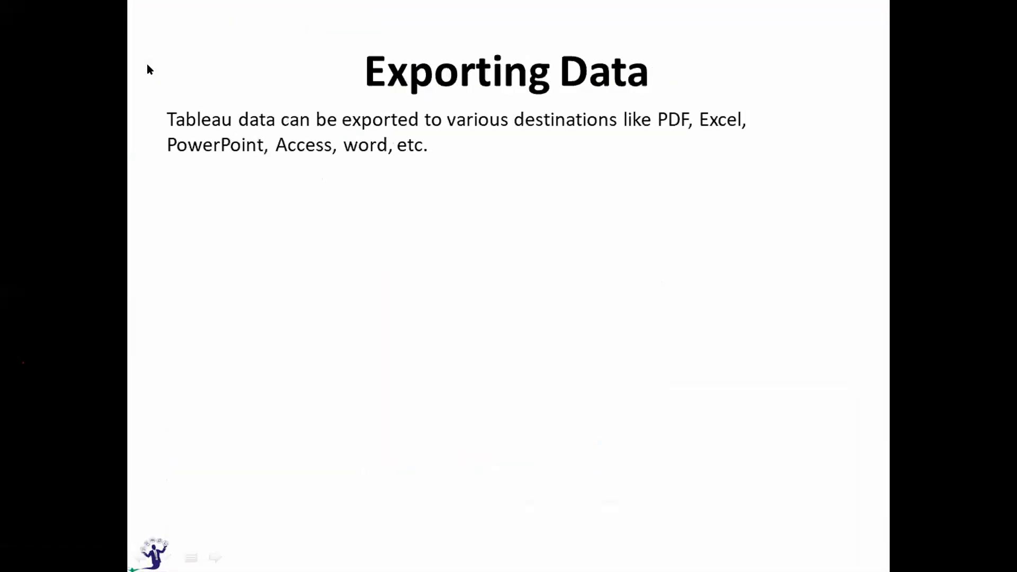
{"action": "key", "text": "Right"}
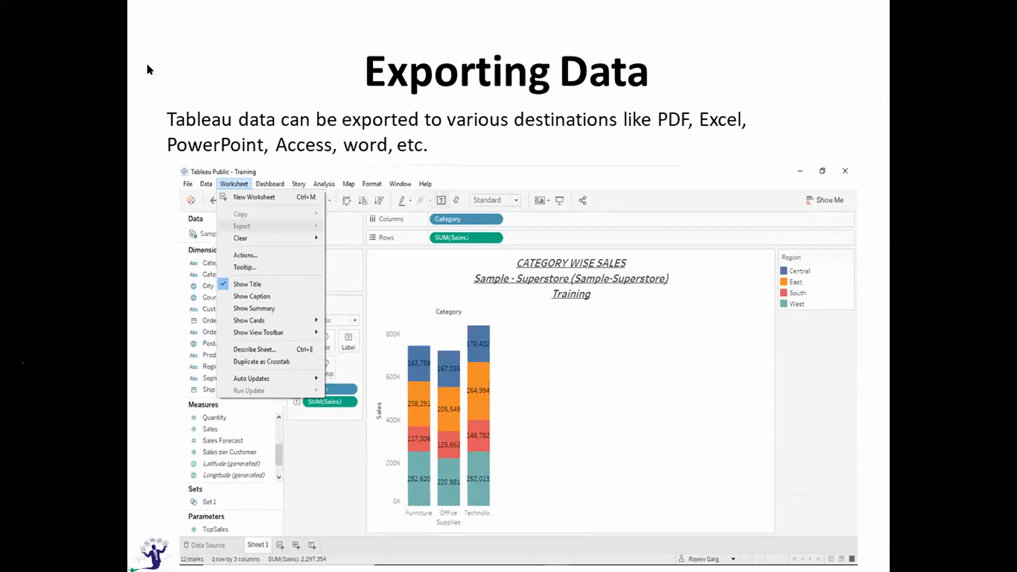
Switch back to Tableau Public and look through the worksheet commands for the copy and export options
{"action": "key", "text": "alt+Tab"}
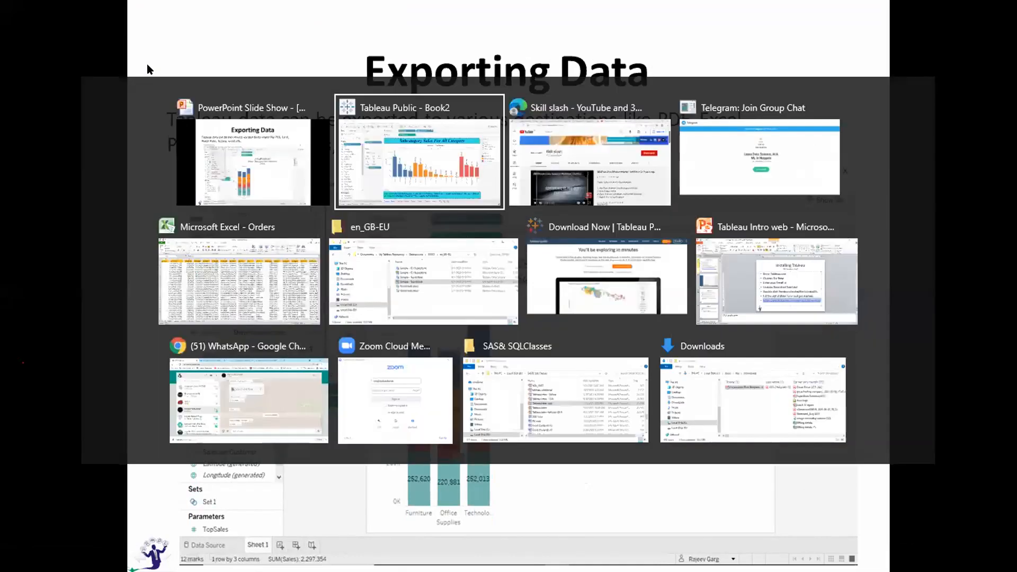
{"action": "left_click", "coordinate": [85, 26]}
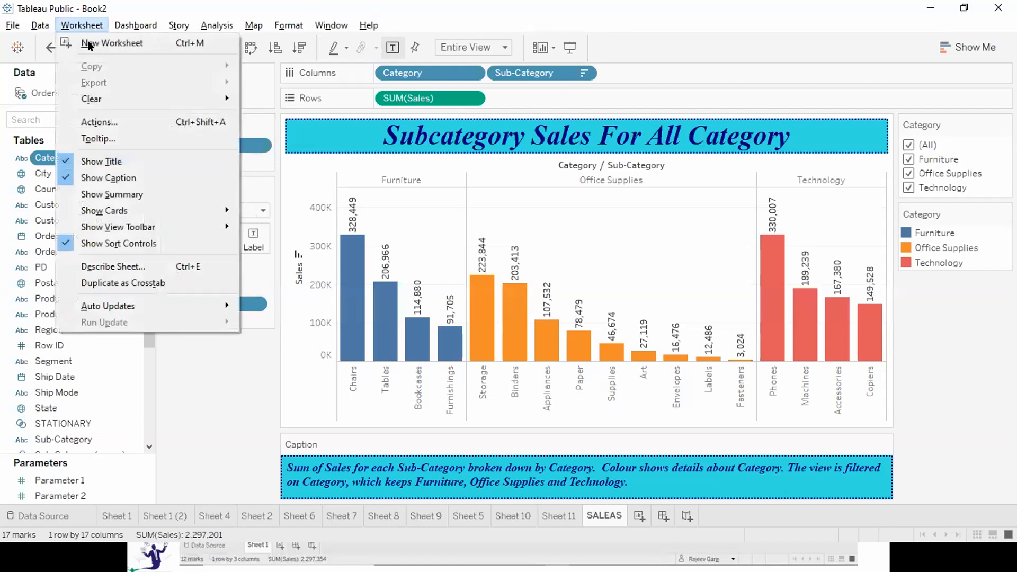